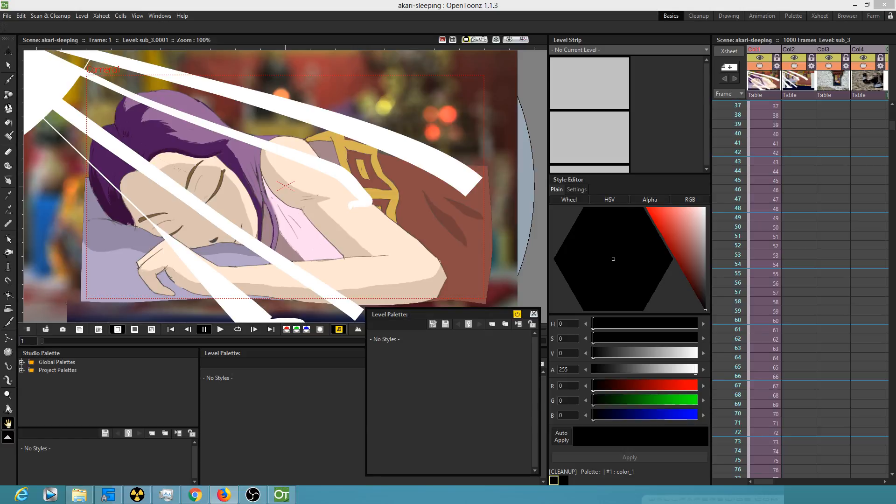
Scrub the start of the sub_3 shot and look down its exposure in column 1 to its end at frame 117.
drag(892, 126, 891, 110)
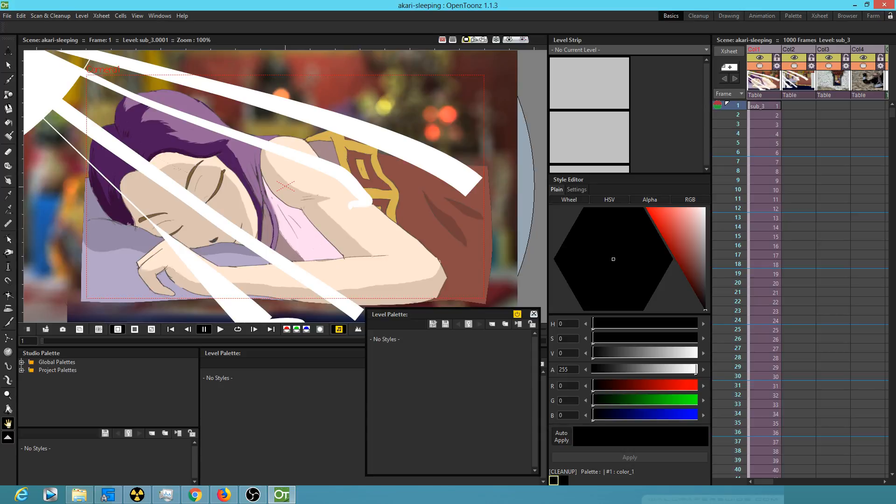
click(733, 125)
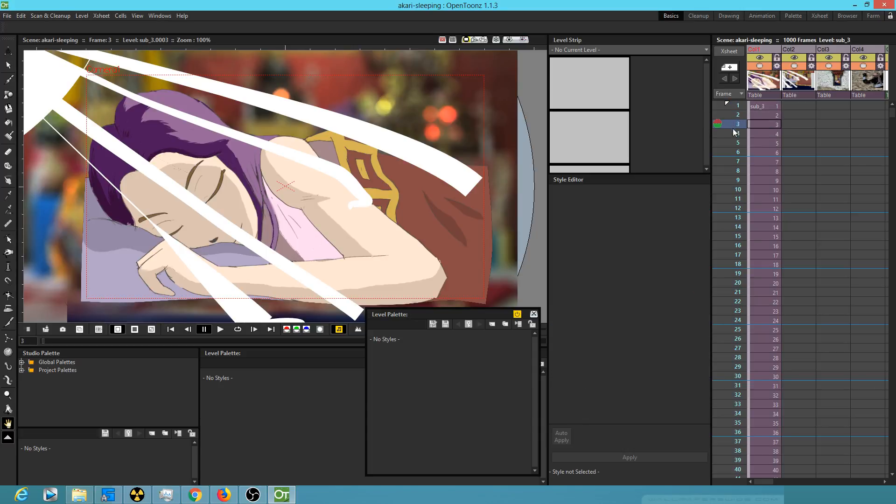
click(732, 106)
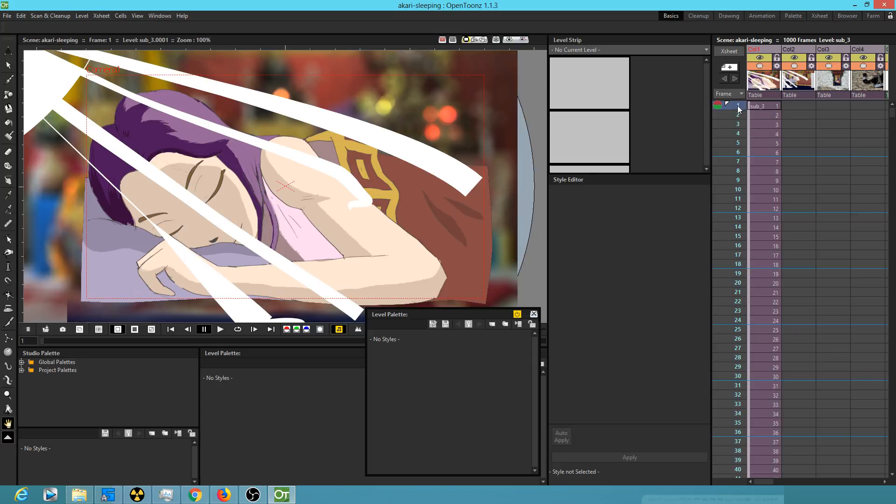
drag(737, 109, 738, 176)
scroll(786, 366, down, 10)
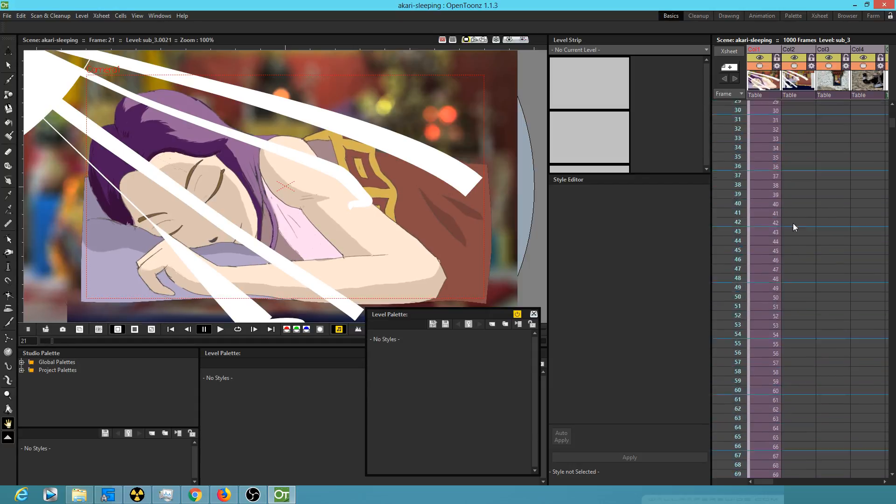
scroll(772, 337, down, 7)
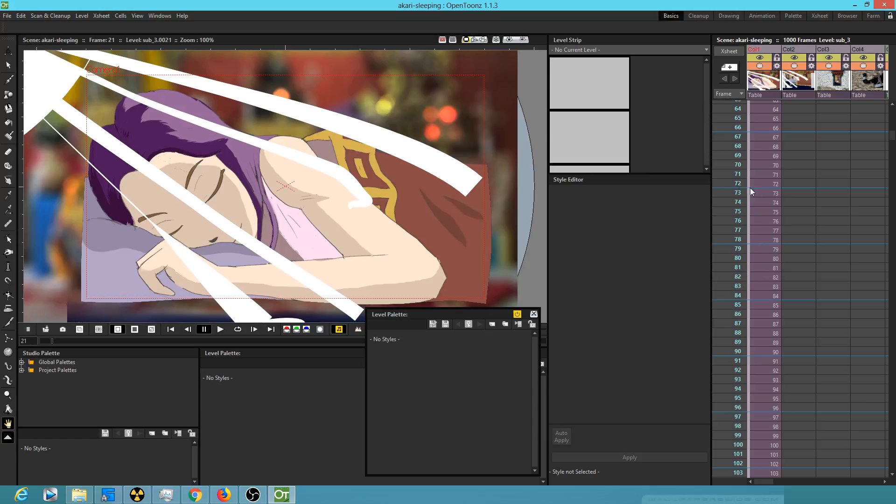
scroll(738, 327, down, 11)
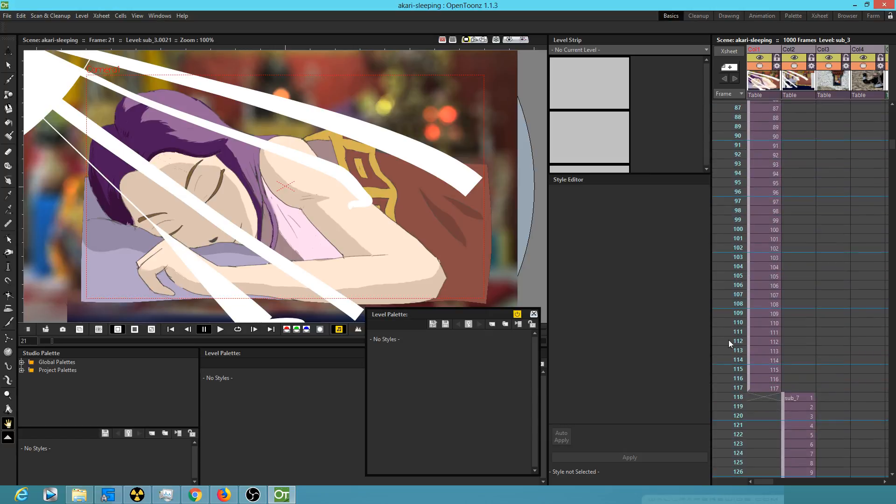
scroll(746, 227, down, 1)
Scrub through the sub_7 shot in column 2 and advance frame by frame to frame 217.
drag(734, 198, 729, 470)
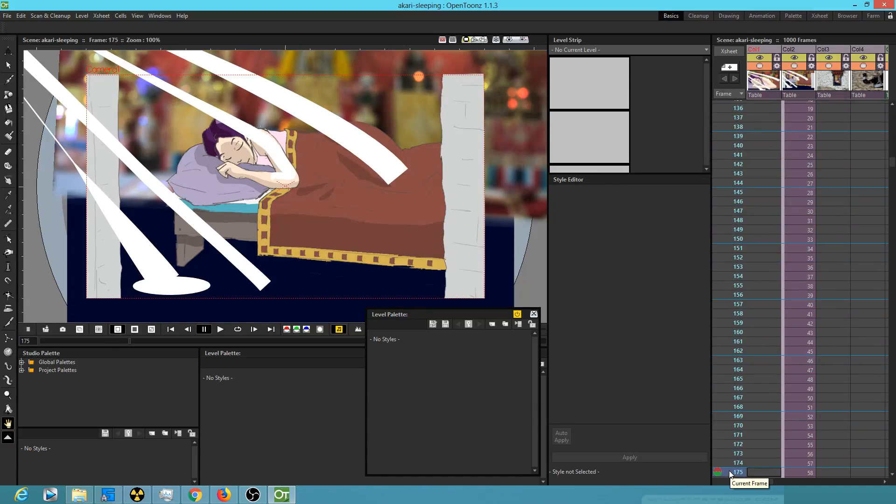
key(Right)
key(Right)
key(Down)
key(Down)
key(Down)
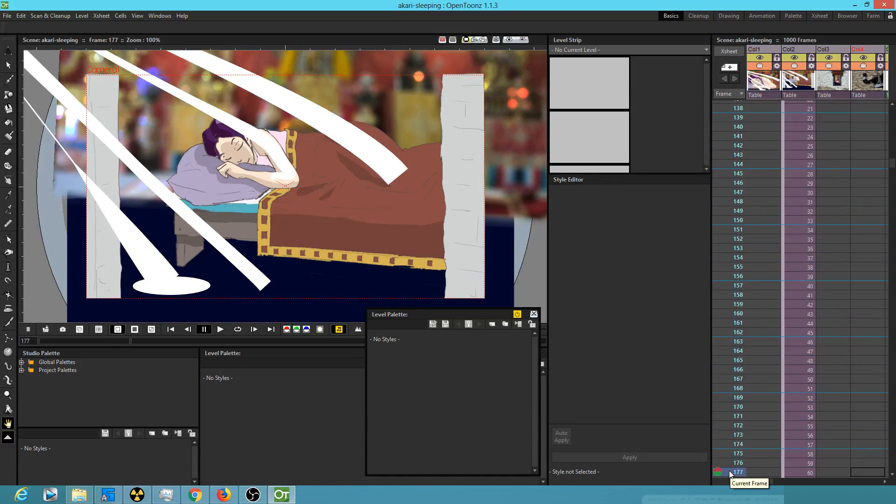
key(Down)
key(Down)
key(Down)
key(Down)
key(Down)
key(Down)
key(Down)
key(Down)
key(Down)
key(Down)
key(Down)
key(Down)
key(Down)
key(Down)
key(Down)
key(Down)
key(Down)
key(Down)
key(Down)
key(Down)
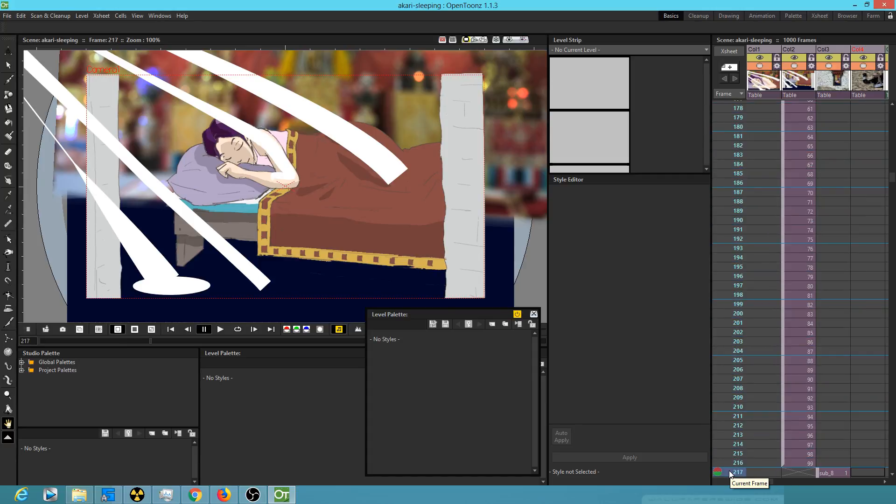
Play through the sub_8 wall-climbing shot in column 3 frame by frame up to frame 332.
key(Down)
key(Down)
key(Down)
key(Down)
key(Down)
key(Down)
key(Down)
key(Down)
key(Down)
key(Down)
key(Down)
key(Down)
key(Down)
key(Down)
key(Down)
key(Down)
key(Down)
key(Down)
key(Down)
key(Down)
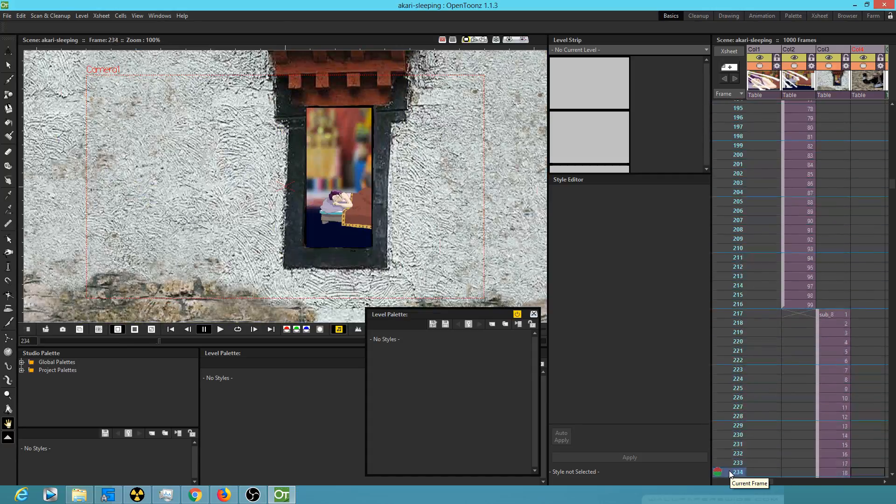
key(Down)
key(Down)
key(Down)
key(Down)
key(Down)
key(Down)
key(Down)
key(Down)
key(Down)
key(Down)
key(Down)
key(Down)
key(Down)
key(Down)
key(Down)
key(Down)
key(Down)
key(Down)
key(Down)
key(Down)
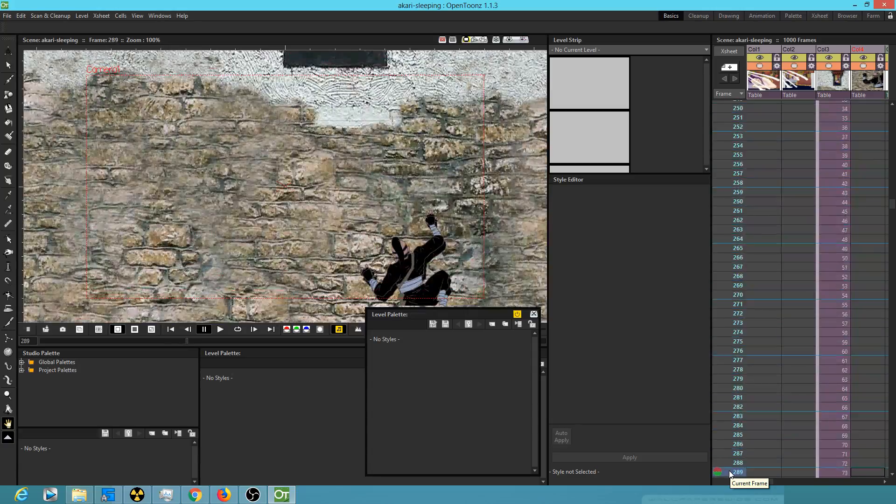
key(Down)
key(Down)
key(Down)
key(Down)
key(Down)
key(Down)
key(Down)
key(Down)
key(Down)
key(Down)
key(Down)
key(Down)
key(Down)
key(Down)
key(Down)
key(Down)
key(Down)
key(Down)
key(Down)
key(Down)
key(Down)
key(Down)
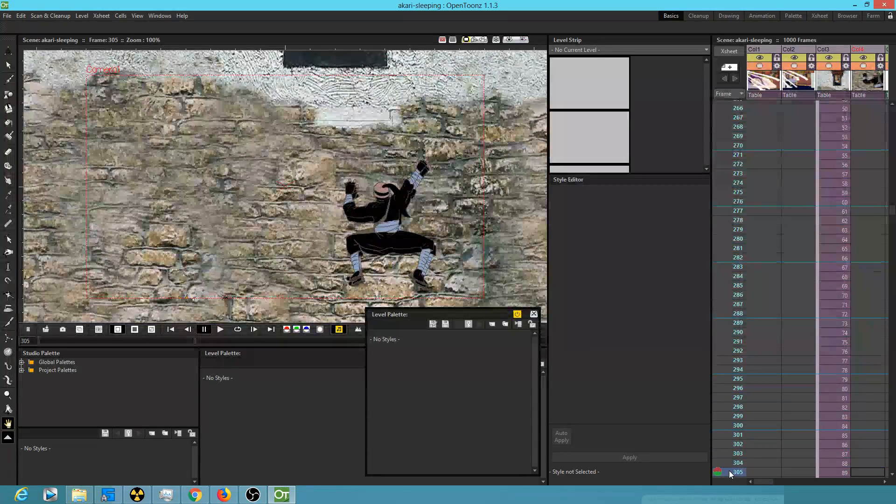
key(Down)
key(Down)
key(Down)
key(Down)
key(Down)
key(Down)
key(Down)
key(Down)
key(Down)
key(Down)
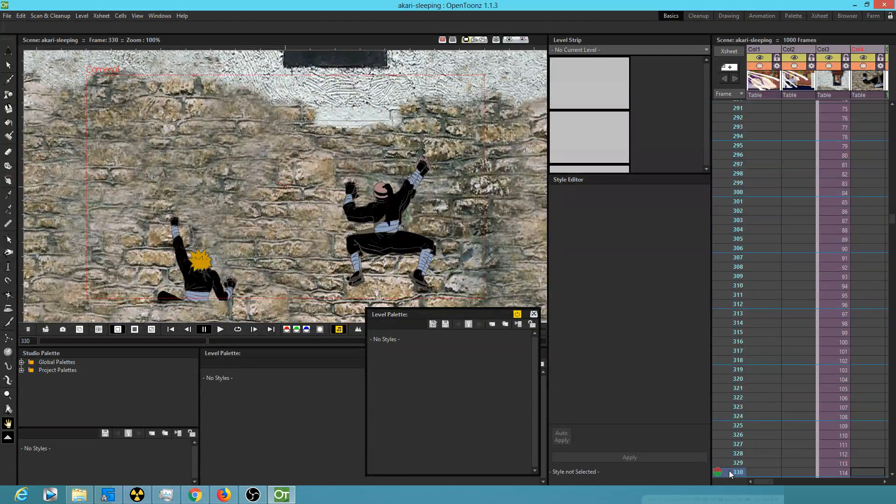
key(Down)
key(Down)
key(Down)
key(Down)
key(Down)
key(Down)
key(Down)
key(Down)
key(Down)
key(Down)
key(Down)
key(Down)
key(Down)
key(Down)
key(Down)
key(Down)
key(Down)
key(Down)
key(Down)
key(Down)
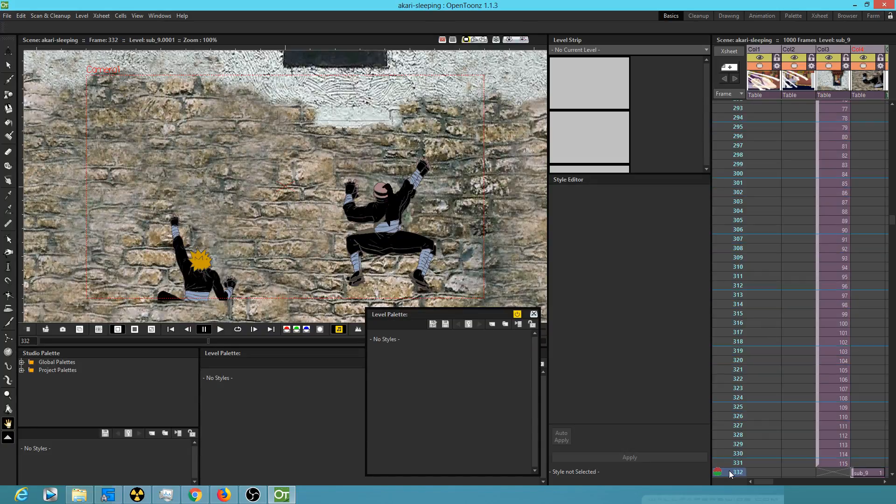
Step through the sub_9 close-up shot in column 4 and on to frame 370.
key(Up)
key(Up)
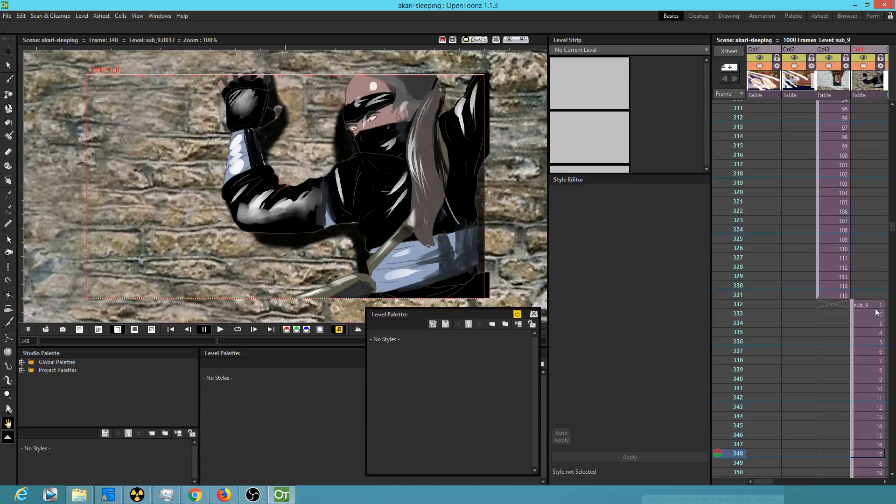
key(Down)
key(Down)
key(Down)
key(Down)
key(Down)
key(Down)
key(Down)
key(Down)
key(Down)
key(Down)
key(Down)
key(Down)
key(Down)
key(Down)
key(Down)
key(Down)
key(Down)
key(Down)
key(Down)
key(Down)
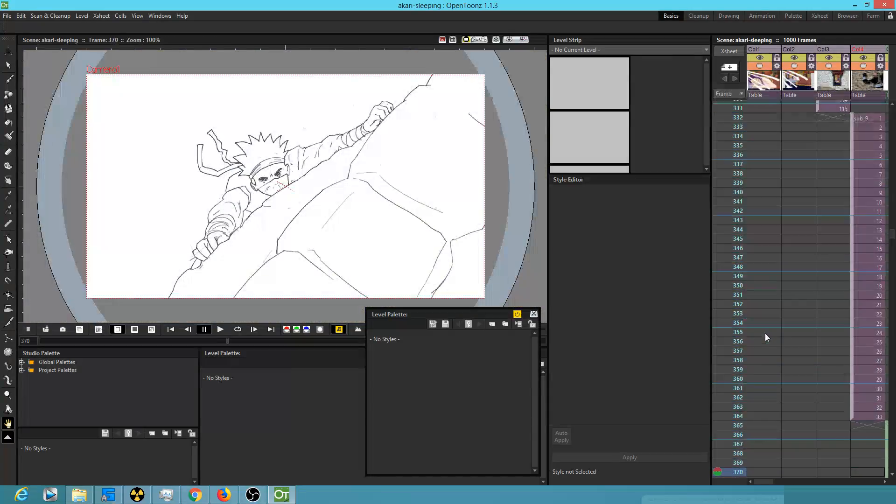
Step frame by frame past the climbing ninja in column 5 and into the crouching ninja shot in column 6, up to frame 422.
key(Down)
key(Down)
key(Down)
key(Down)
key(Down)
key(Down)
key(Down)
key(Down)
key(Down)
key(Down)
key(Down)
key(Down)
key(Down)
key(Down)
mouse_move(841, 339)
mouse_down()
mouse_move(696, 330)
mouse_move(769, 316)
mouse_up()
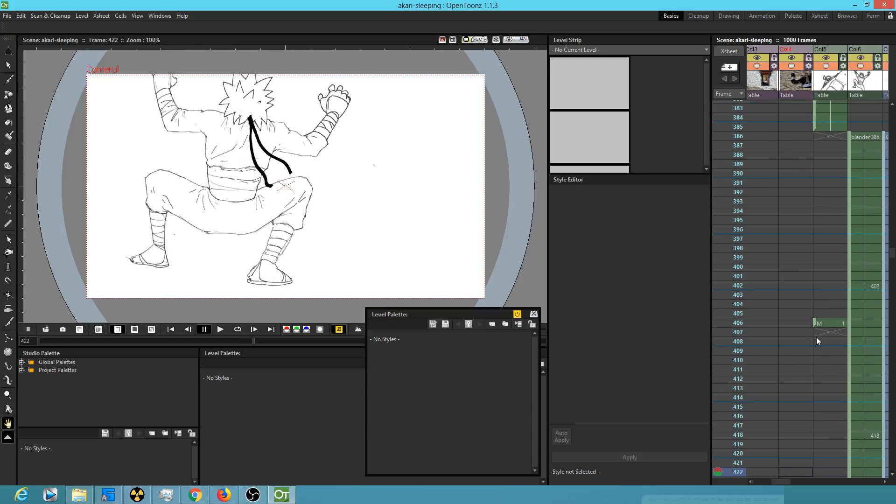
Delete the stray level M drawing exposed at frame 406 in column 5.
click(820, 321)
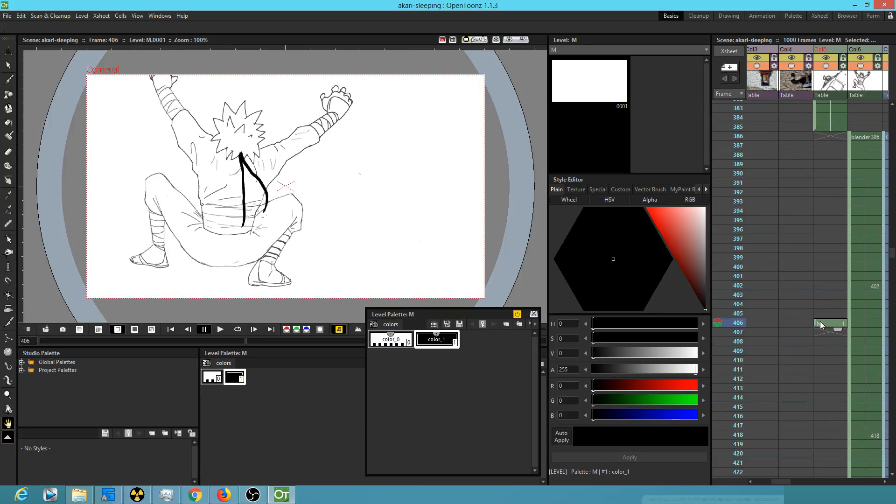
click(737, 326)
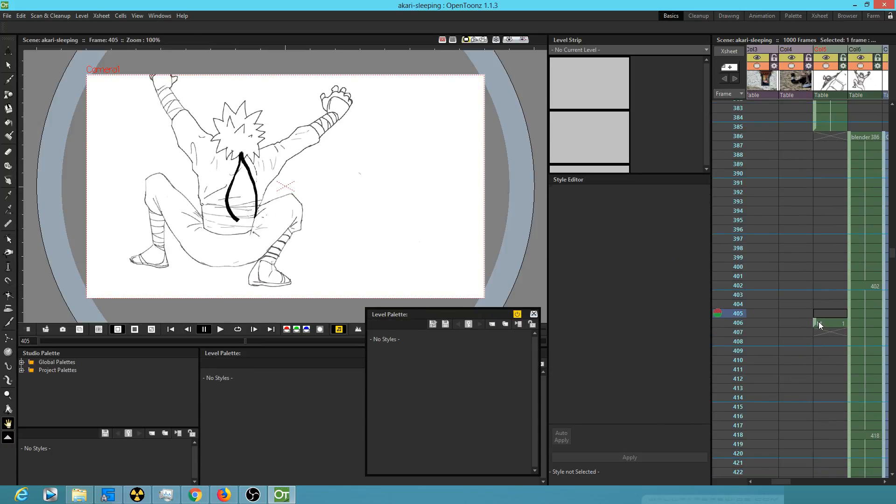
click(818, 323)
key(Delete)
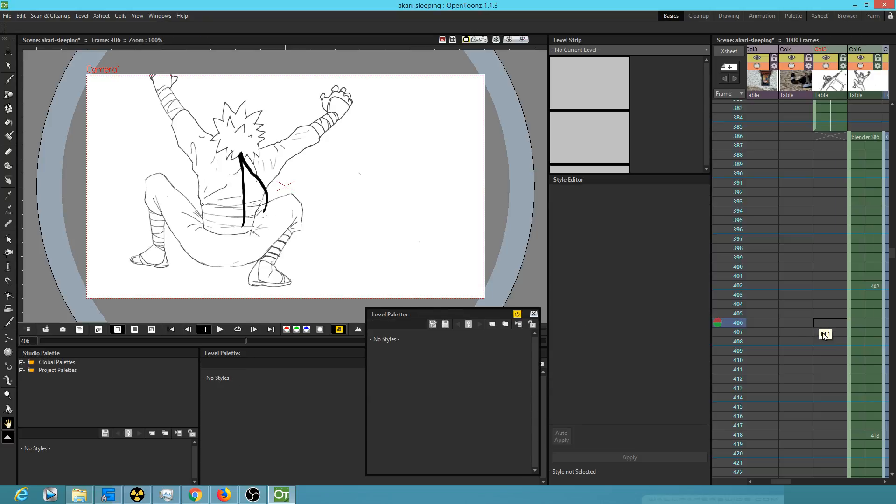
Step through the rest of the crouching ninja shot in column 6 and on to the foot close-up at frame 438.
key(Down)
key(Down)
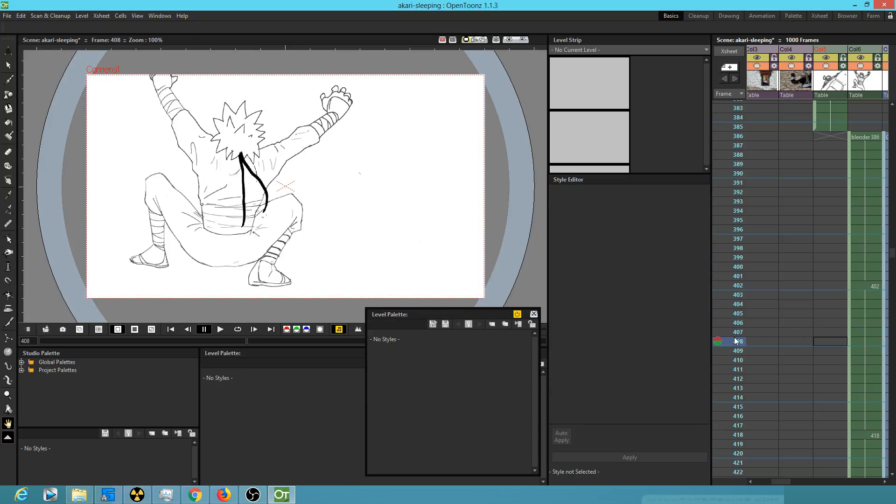
key(Down)
key(Down)
key(Down)
key(Down)
key(Down)
key(Down)
key(Down)
key(Down)
key(Down)
key(Down)
key(Down)
key(Down)
key(Down)
key(Down)
key(Down)
key(Down)
key(Down)
key(Down)
key(Down)
key(Down)
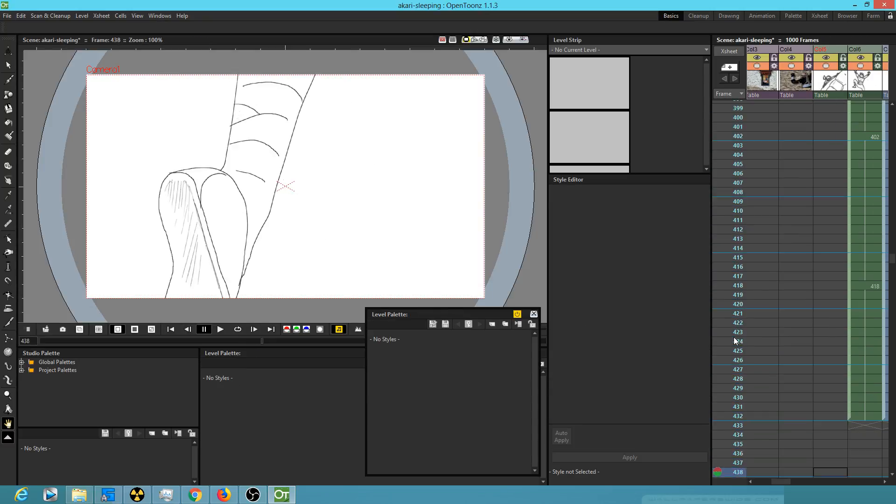
Advance through the foot close-up and the held masked-ninja drawing in column 8 up to frame 517.
key(Down)
key(Down)
key(Down)
key(Down)
key(Down)
key(Down)
key(Down)
key(Down)
key(Down)
key(Down)
key(Down)
key(Down)
key(Down)
key(Down)
key(Down)
key(Down)
key(Down)
key(Down)
key(Down)
key(Down)
key(Down)
key(Down)
key(Down)
key(Down)
key(Down)
key(Down)
key(Down)
key(Down)
key(Down)
key(Down)
key(Down)
key(Down)
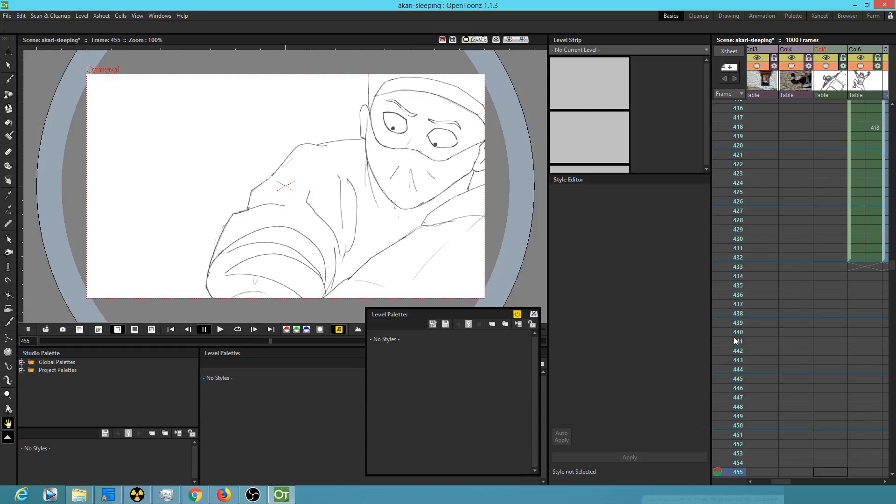
key(Down)
key(Down)
key(Down)
key(Down)
key(Down)
key(Down)
key(Down)
key(Down)
key(Down)
key(Down)
key(Down)
key(Down)
key(Down)
key(Down)
key(Down)
key(Down)
key(Down)
key(Down)
key(Down)
key(Down)
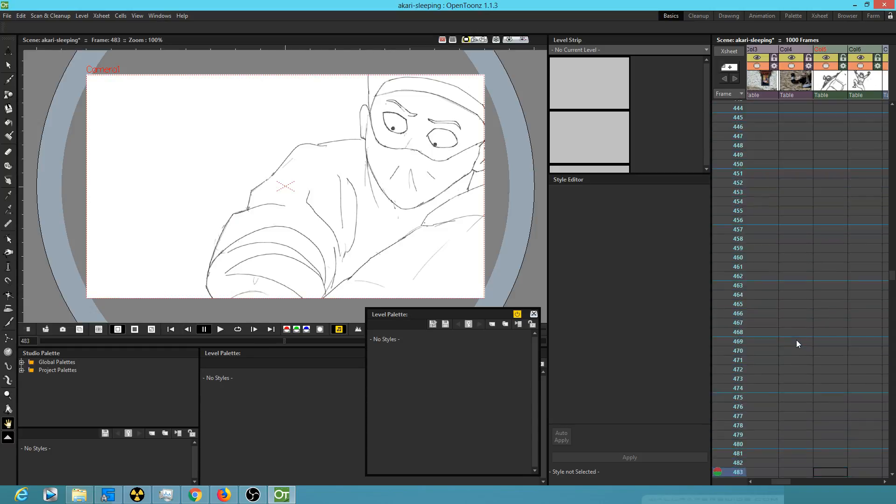
key(Down)
key(Down)
key(Down)
key(Down)
key(Down)
key(Down)
key(Down)
key(Down)
key(Down)
key(Down)
key(Down)
key(Down)
key(Down)
key(Down)
key(Down)
key(Down)
key(Down)
key(Down)
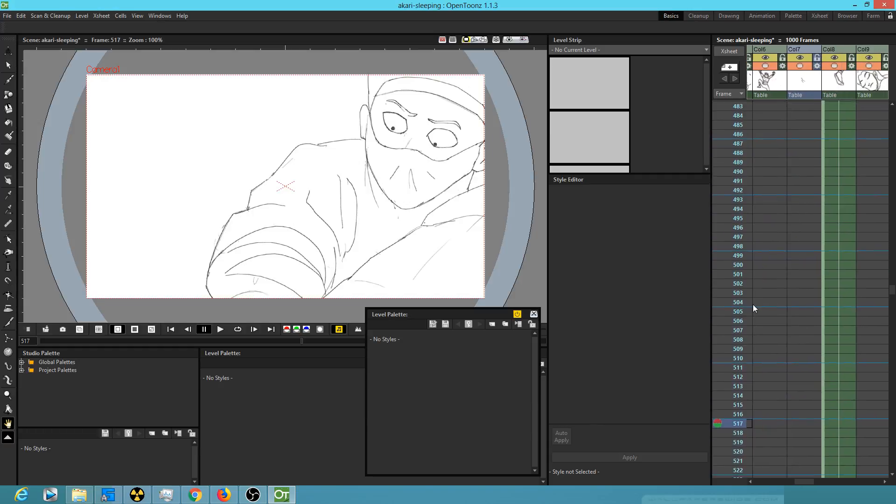
Step past the end of column 8 and through the sleeping woman drawings in column 9 up to frame 608.
key(Down)
key(Down)
key(Down)
key(Down)
key(Down)
key(Down)
key(Down)
key(Down)
key(Down)
key(Down)
key(Down)
key(Down)
key(Down)
key(Down)
key(Down)
key(Down)
key(Down)
key(Down)
key(Down)
key(Down)
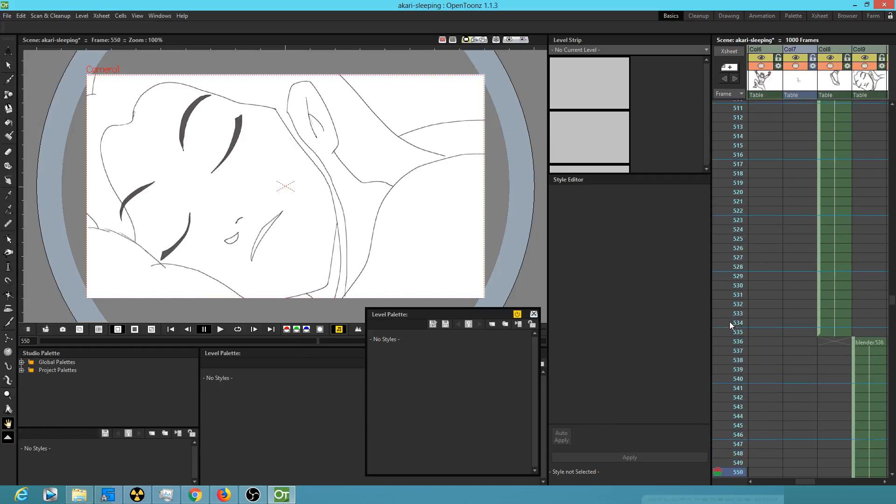
key(Down)
key(Down)
key(Down)
key(Down)
key(Down)
key(Down)
key(Down)
key(Down)
key(Down)
key(Down)
key(Down)
key(Down)
key(Down)
key(Down)
key(Down)
key(Down)
key(Down)
key(Down)
key(Down)
key(Down)
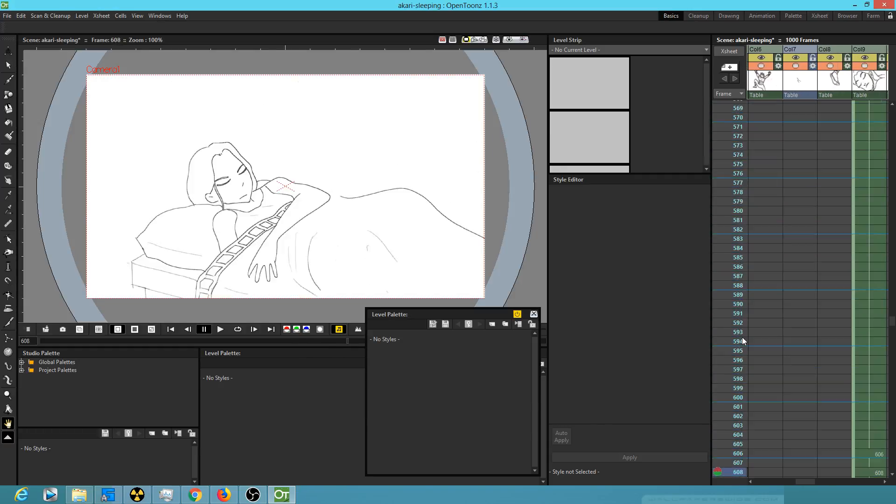
Step forward through the sleeping woman drawings in column 9 from frame 608 to frame 630.
key(Down)
key(Down)
key(Down)
key(Down)
key(Down)
key(Down)
key(Down)
key(Down)
key(Down)
key(Down)
key(Down)
key(Down)
key(Down)
key(Down)
key(Down)
key(Down)
key(Down)
key(Down)
key(Down)
key(Down)
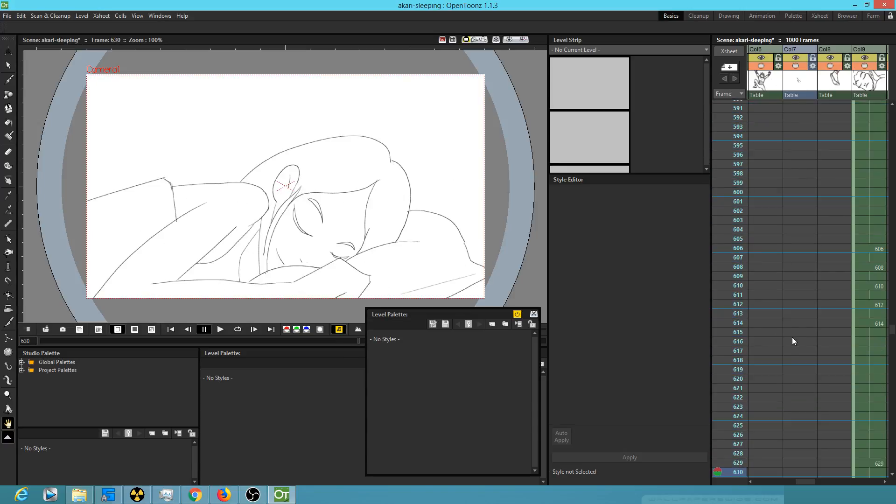
Step back through the sleeping woman drawings in column 9 to the face close-up at frame 577.
key(Up)
key(Up)
key(Up)
key(Up)
key(Up)
key(Up)
key(Up)
key(Up)
key(Up)
key(Up)
key(Up)
key(Up)
key(Up)
key(Up)
key(Up)
key(Up)
key(Up)
key(Up)
key(Up)
key(Up)
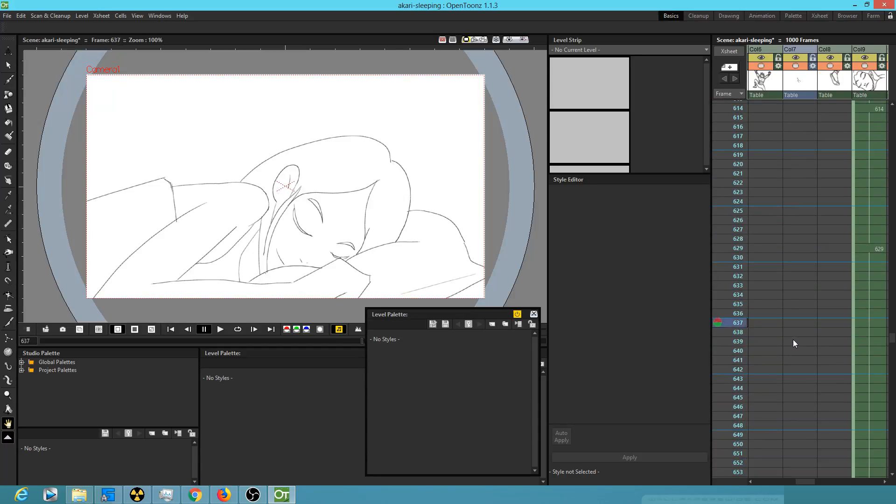
key(Up)
key(Up)
key(Up)
key(Up)
key(Up)
key(Up)
key(Up)
key(Up)
key(Up)
key(Up)
key(Up)
key(Up)
key(Up)
key(Up)
key(Up)
key(Up)
key(Up)
key(Up)
key(Up)
key(Up)
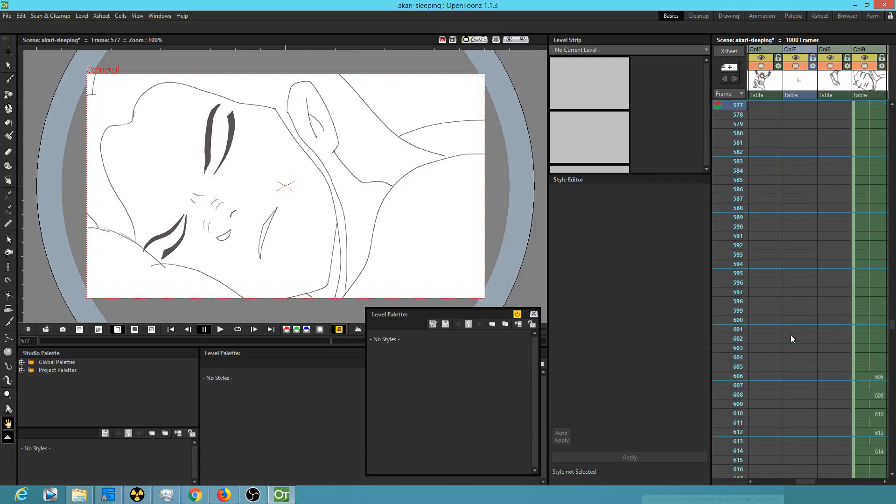
Step back past the start of column 9 to the masked-ninja drawing in column 8 at frame 520.
key(Up)
key(Up)
key(Up)
key(Up)
key(Up)
key(Up)
key(Up)
key(Up)
key(Up)
key(Up)
key(Up)
key(Up)
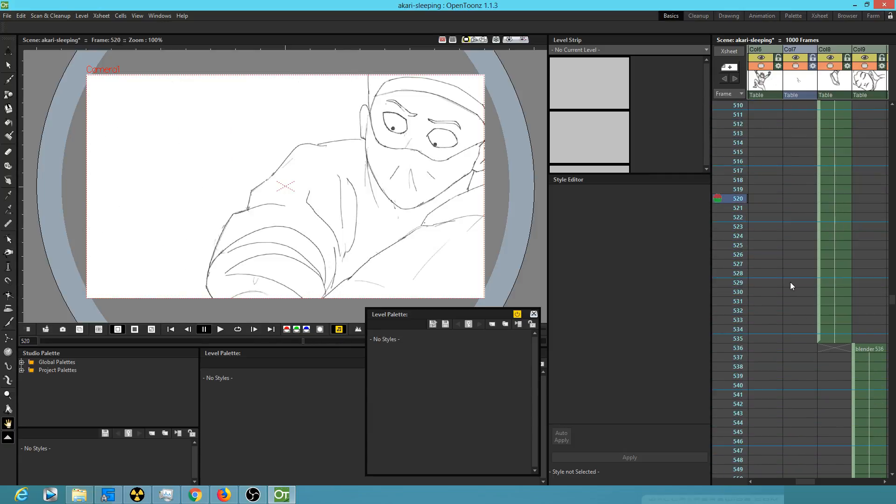
Return to the earlier columns and scrub the current frame to the painted ninja shot in column 4 at frame 362.
scroll(791, 282, up, 20)
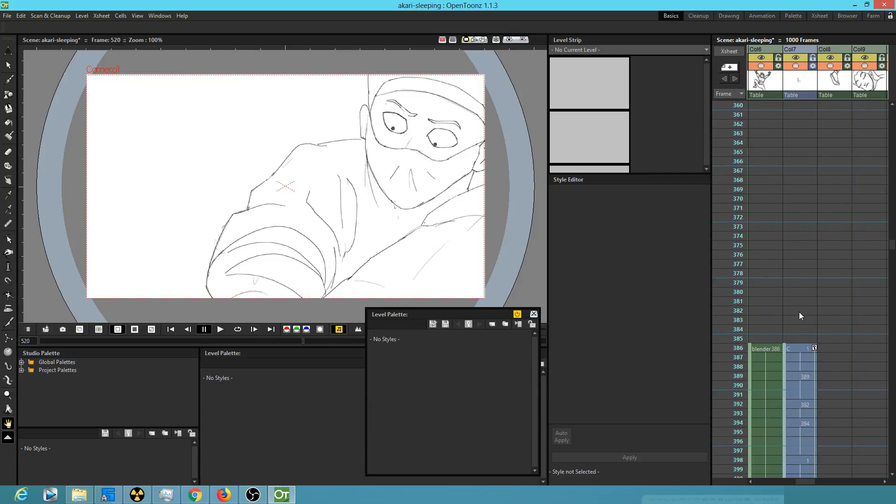
drag(799, 312, 849, 298)
click(734, 330)
drag(736, 330, 746, 182)
drag(801, 204, 869, 229)
drag(732, 177, 739, 129)
scroll(802, 205, up, 10)
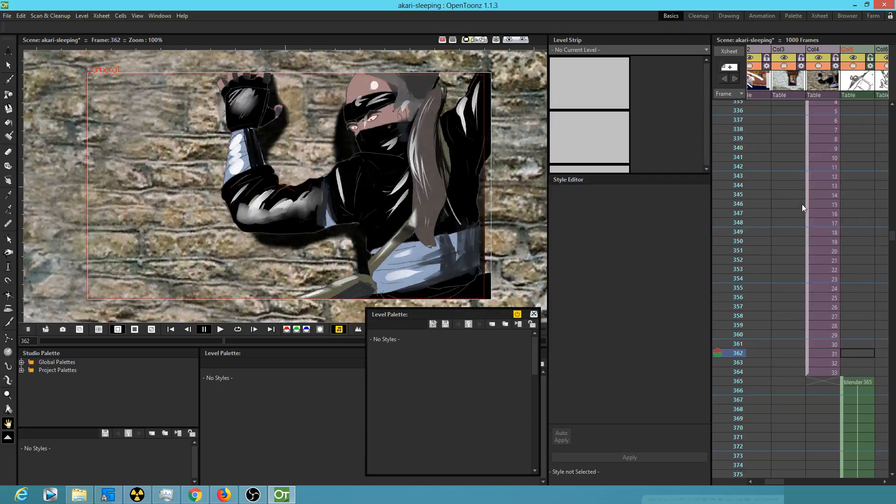
Select the whole cell range of the sub-xsheet in column 3 and the whole range of sub_9 in column 4.
click(806, 271)
click(773, 222)
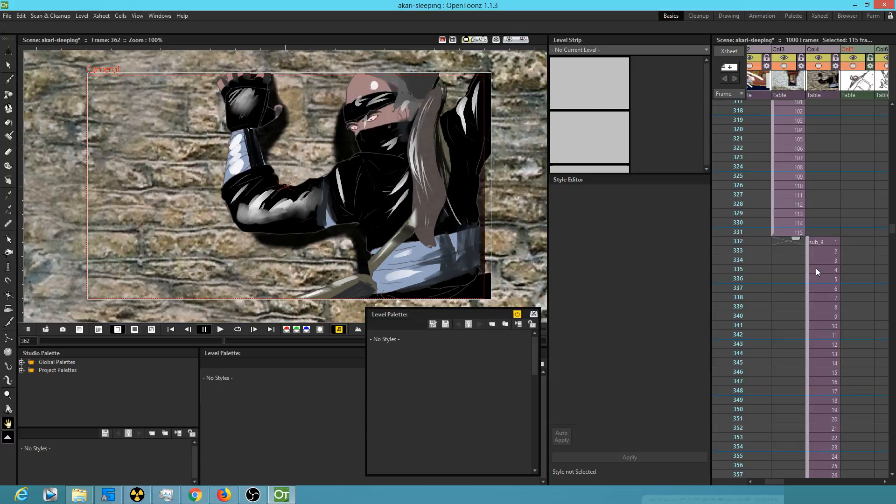
click(807, 256)
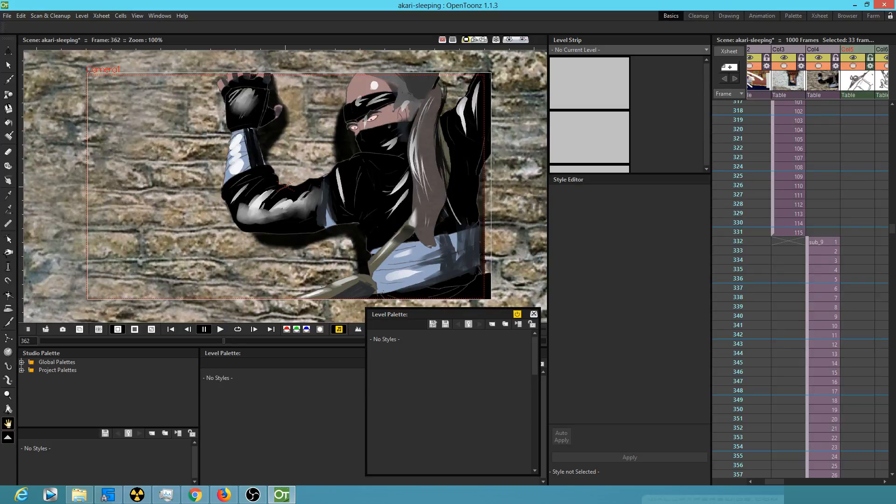
Examine the scene's full column layout in an enlarged floating xsheet window, and close that window.
click(160, 16)
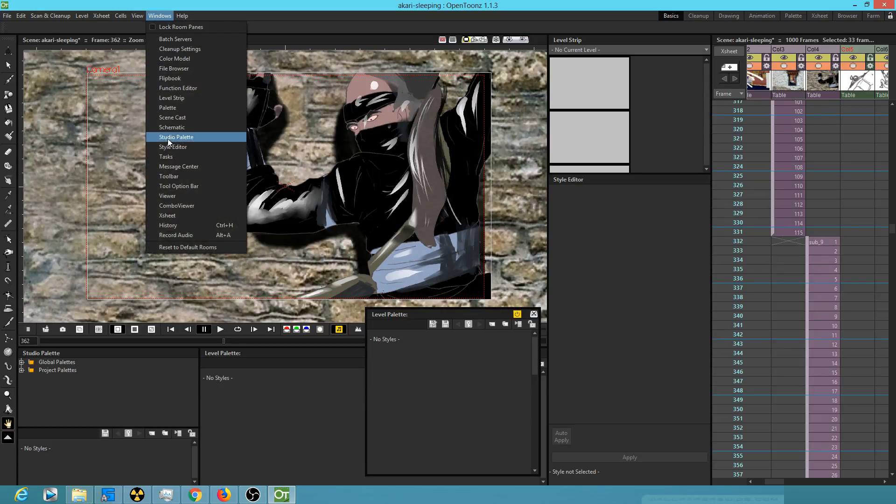
click(167, 215)
drag(391, 187, 116, 18)
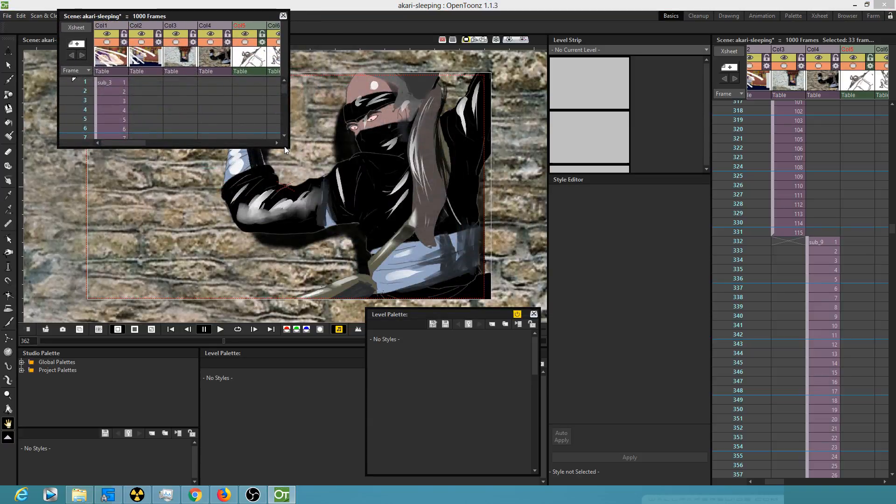
drag(286, 149, 847, 462)
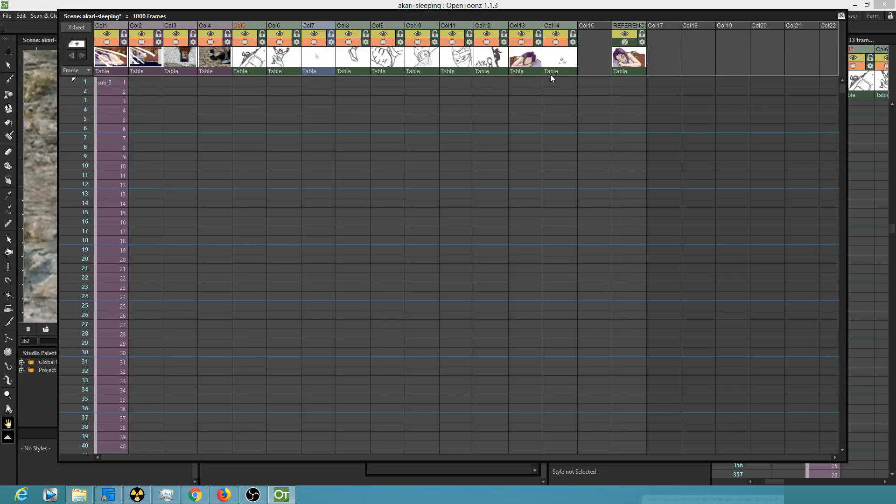
drag(841, 91, 851, 136)
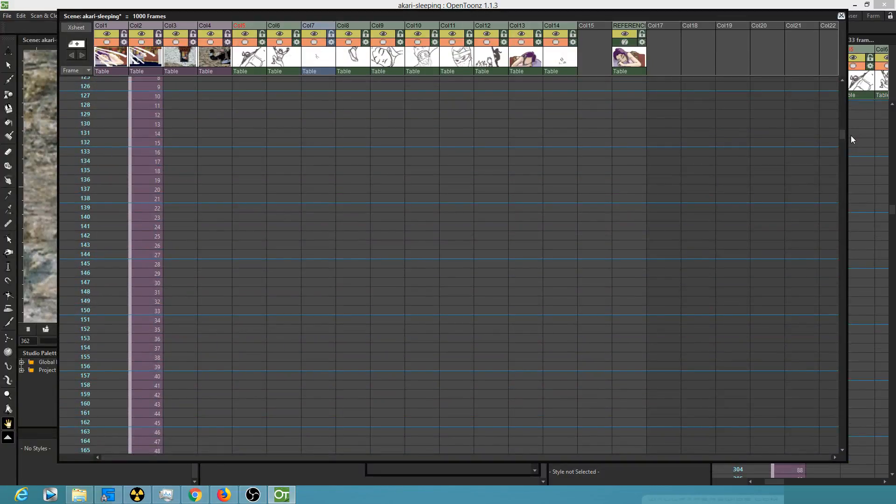
drag(844, 136, 844, 126)
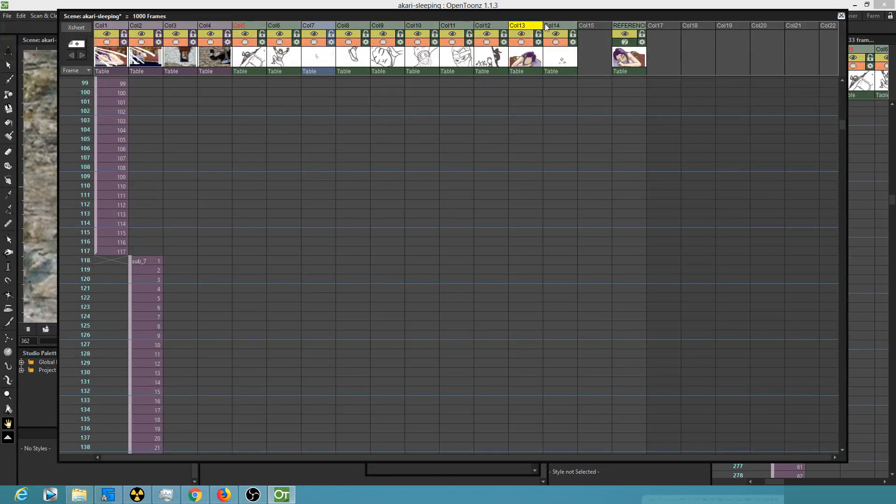
click(841, 16)
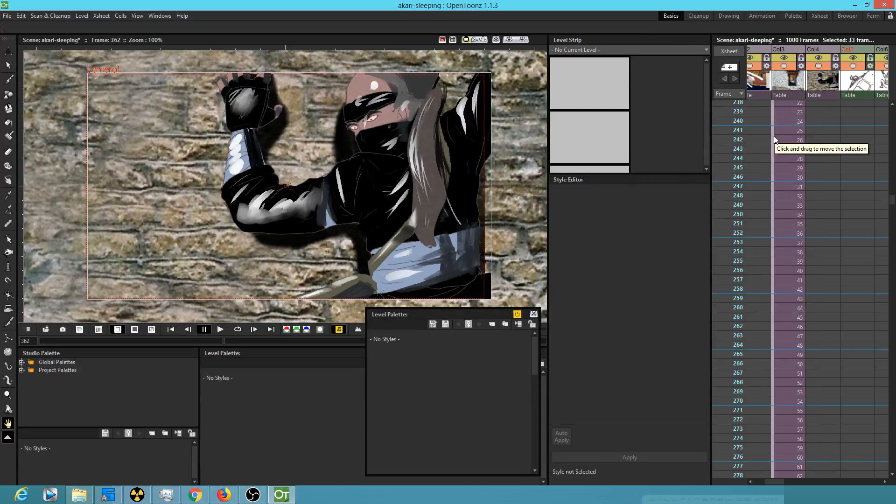
Select column 3 and widen the docked xsheet to fit columns 1 through 6.
click(777, 87)
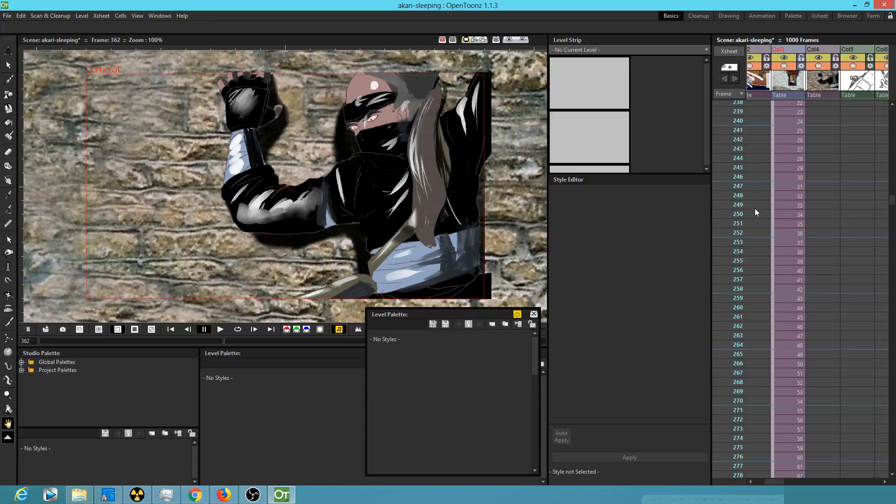
scroll(787, 210, up, 10)
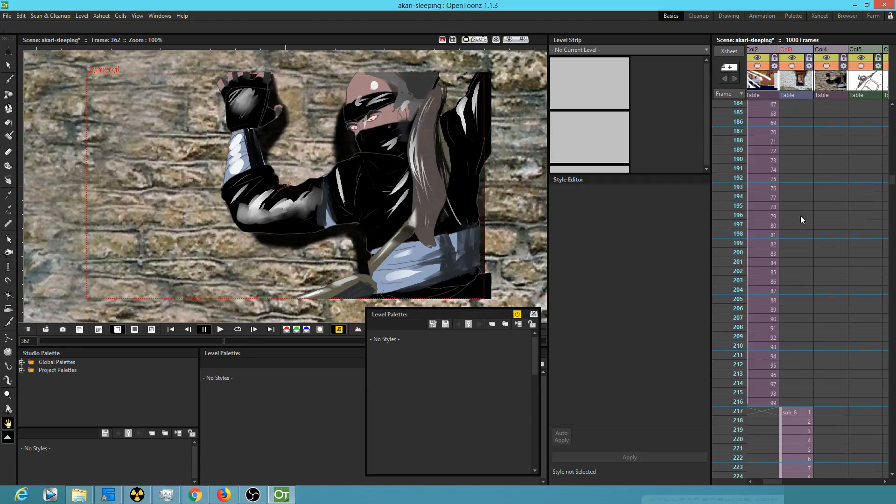
scroll(801, 219, up, 15)
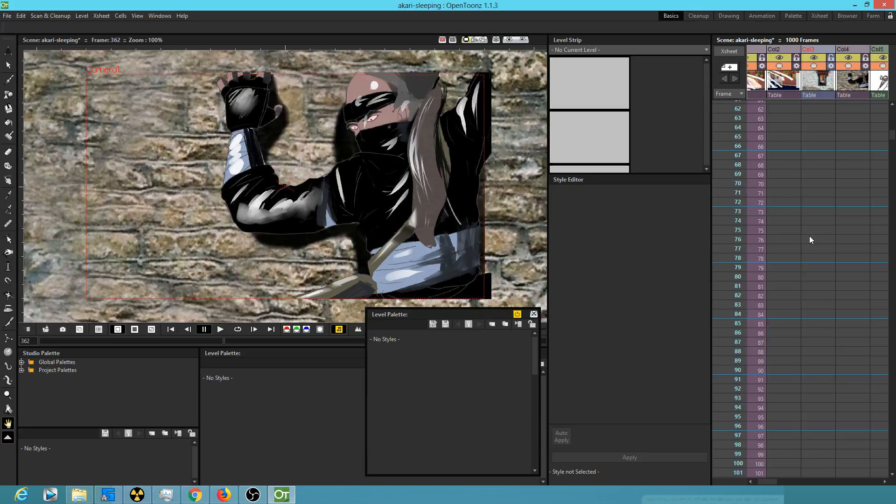
drag(711, 142, 658, 142)
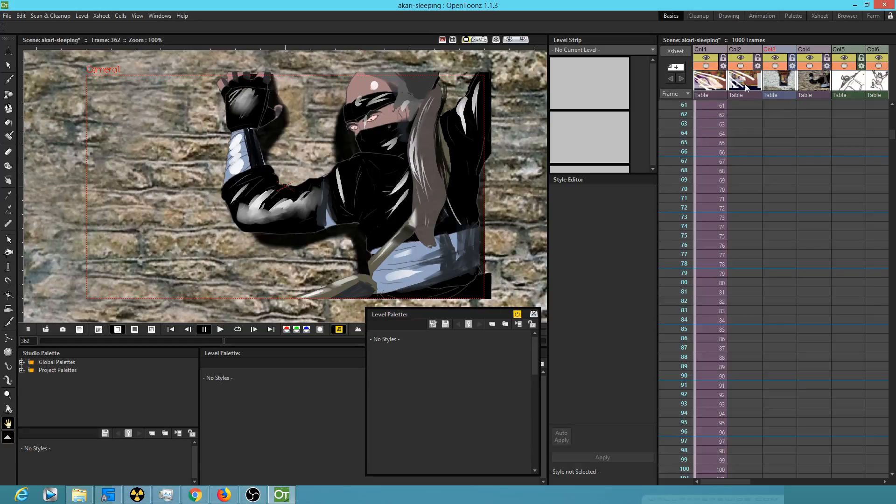
Open the sub_3 sub-xsheet from its frame 61 cell in column 1.
click(696, 114)
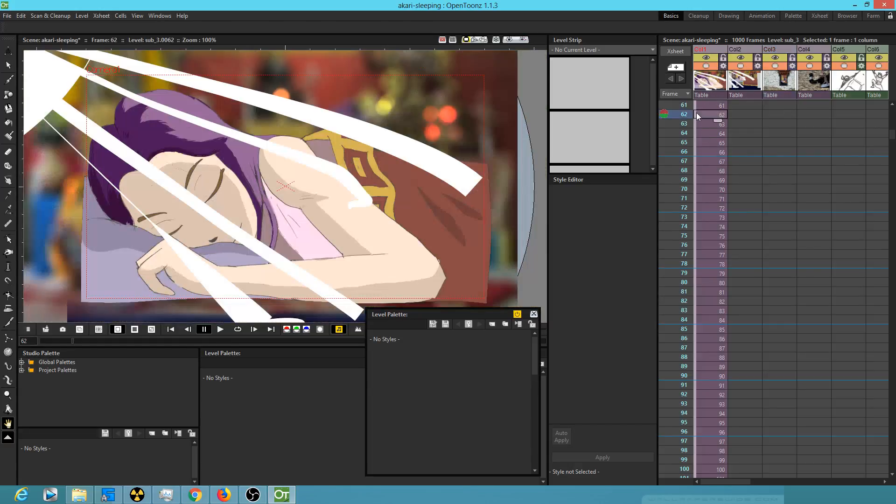
click(696, 122)
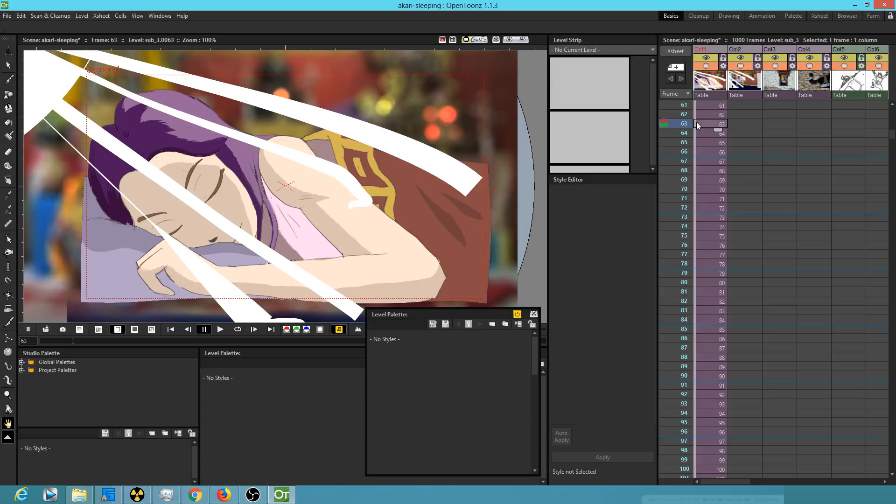
click(715, 106)
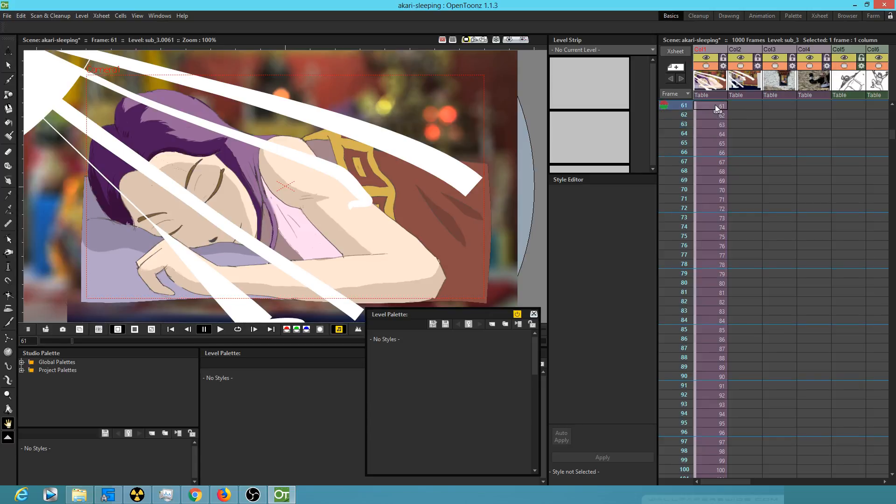
double_click(715, 104)
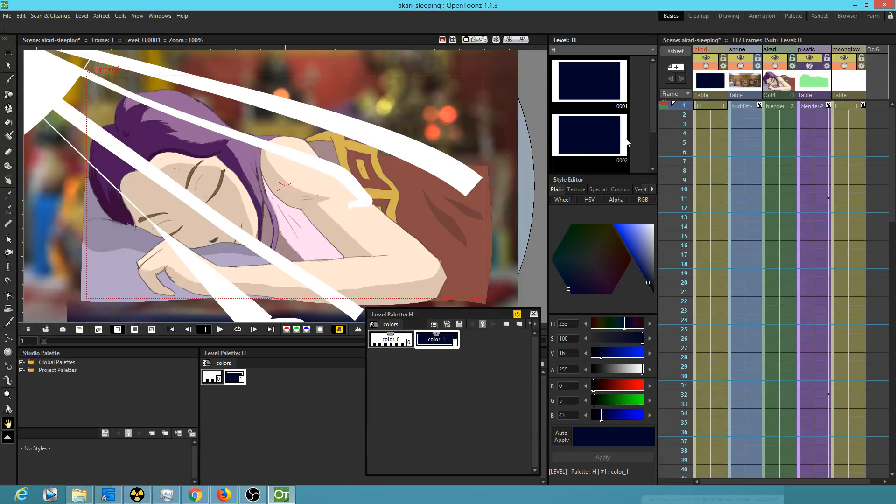
Close the sub_3 sub-xsheet and go back to the beginning of the main xsheet.
key(ctrl+e)
key(Return)
key(ctrl+e)
key(Return)
click(721, 110)
key(ctrl+w)
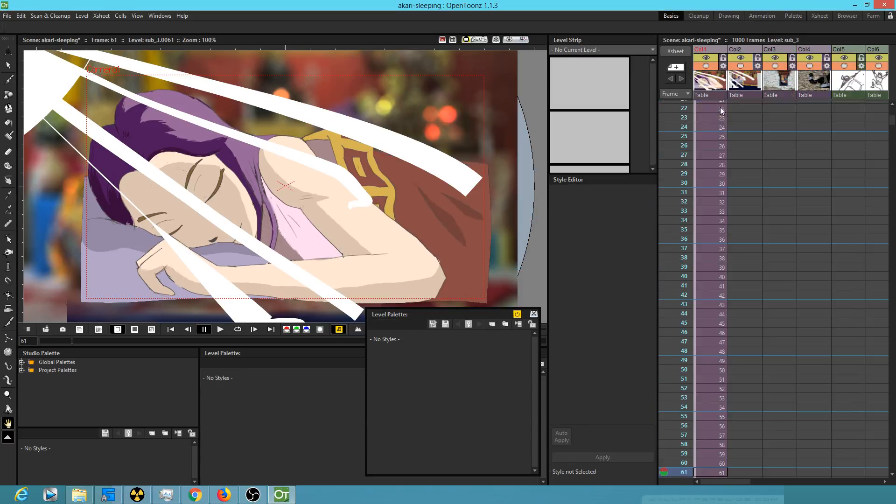
scroll(727, 166, up, 7)
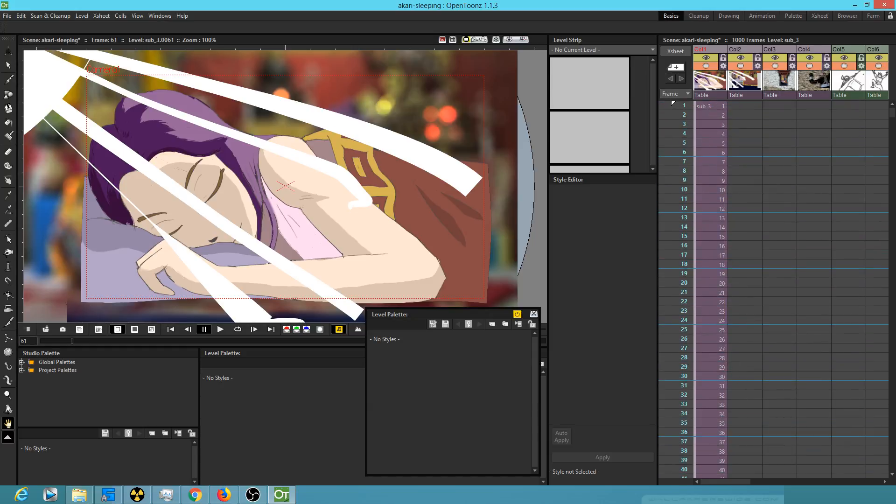
Open a floating Stage Schematic and enlarge it to show all the column nodes connected to the Table.
click(161, 16)
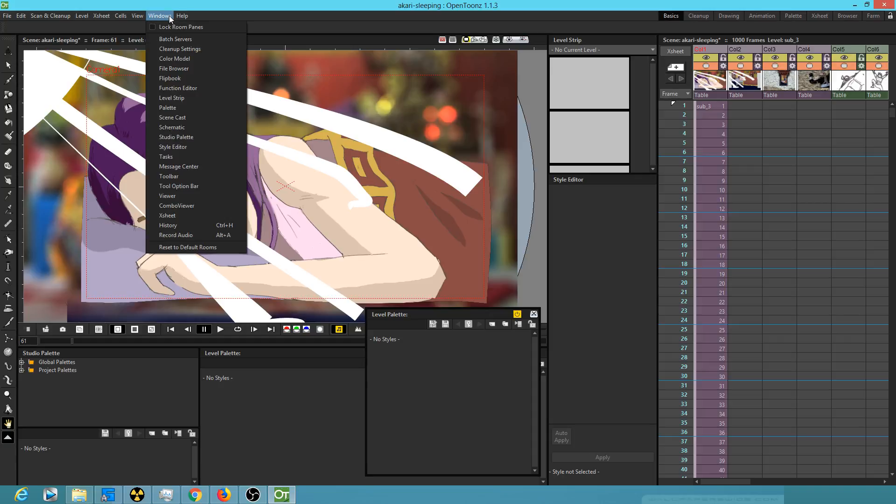
click(189, 125)
drag(437, 147, 181, 60)
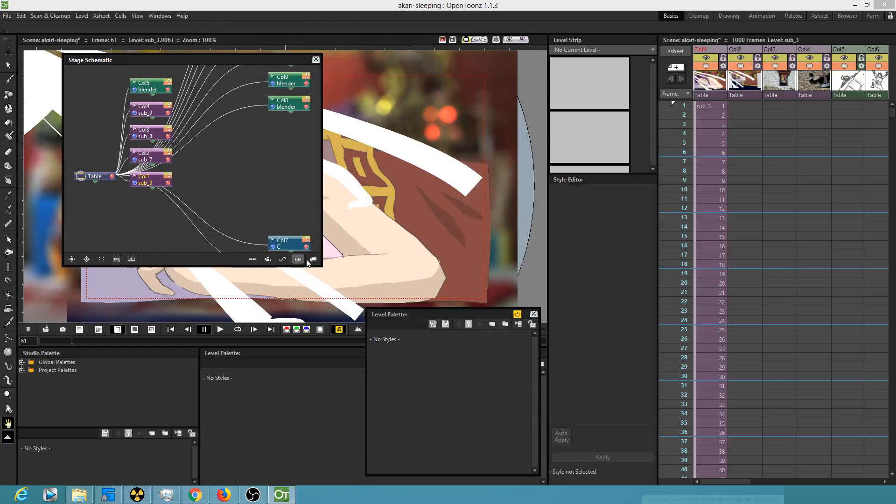
drag(322, 267, 740, 441)
drag(364, 182, 386, 205)
drag(342, 167, 402, 304)
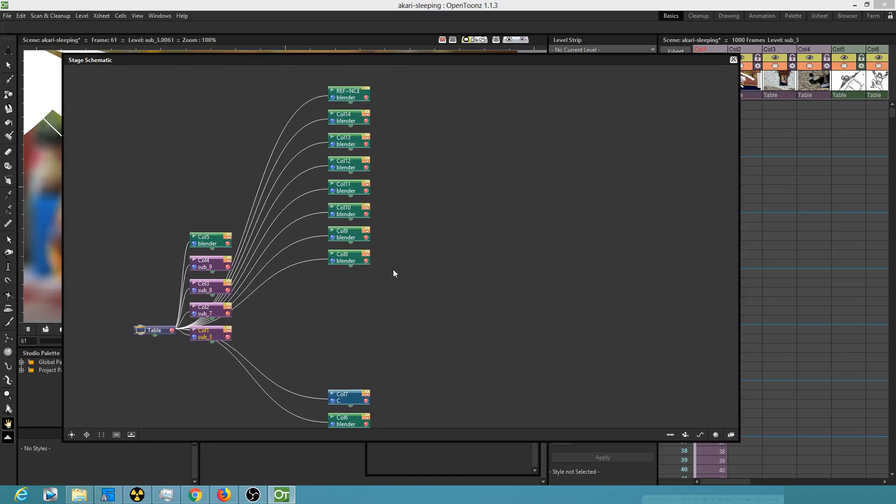
Narrow and reposition the Stage Schematic window beside the xsheet, and select column 9.
drag(740, 68, 447, 84)
scroll(761, 114, down, 3)
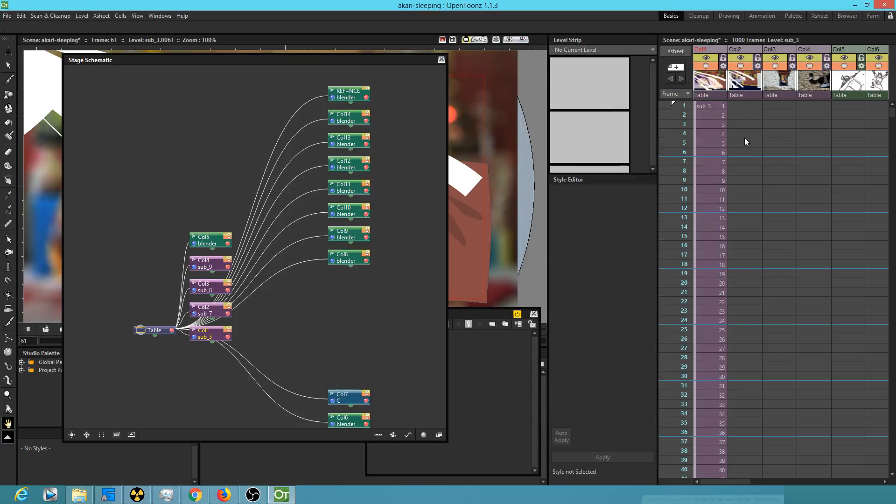
drag(836, 144, 687, 183)
drag(863, 173, 803, 192)
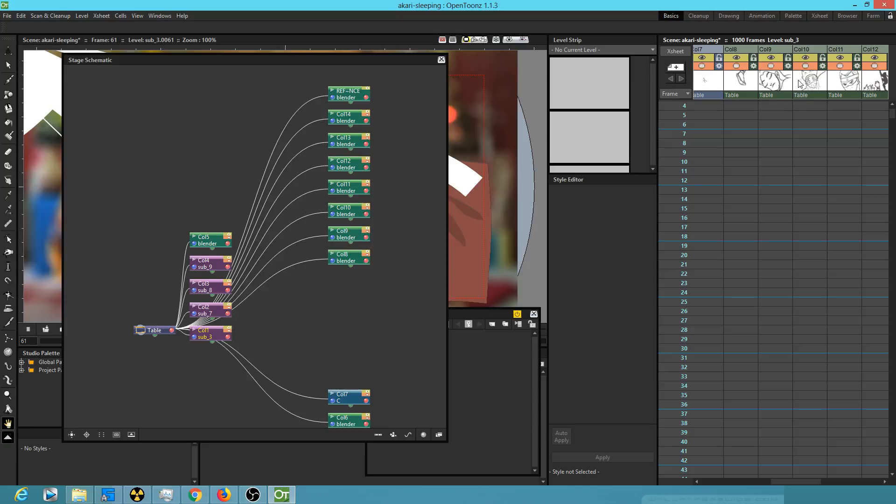
drag(366, 59, 388, 62)
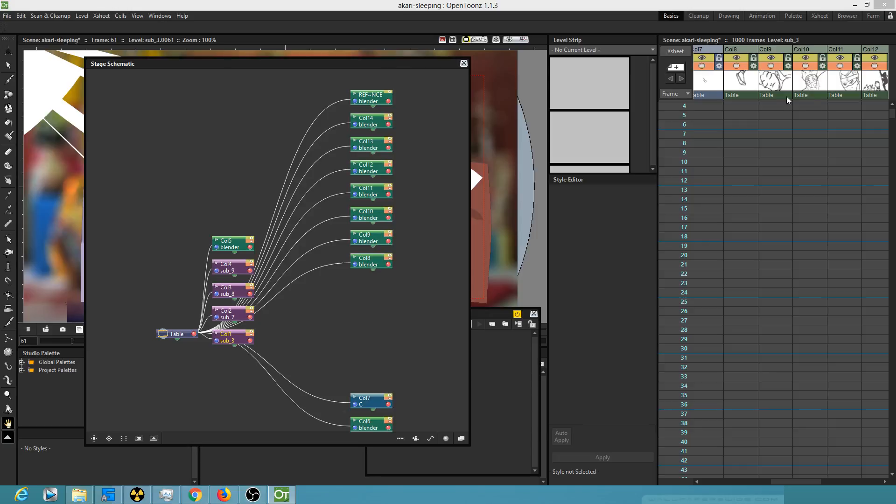
click(776, 82)
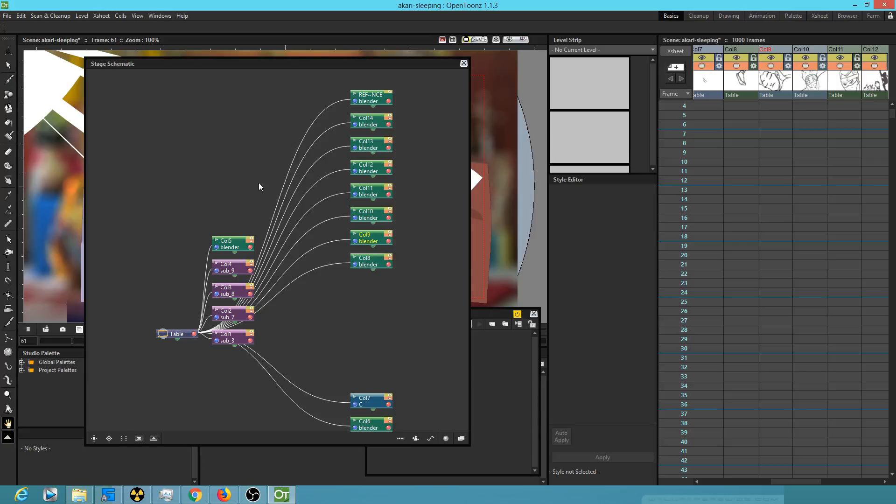
drag(442, 62, 449, 68)
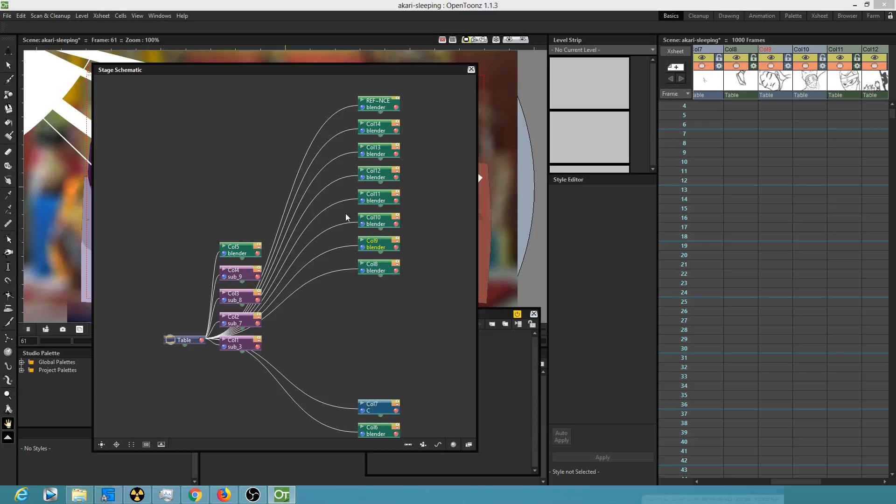
Spread out the schematic by moving the Col8 to REFERENCE nodes, the Table node and the Col1 to Col5 nodes, and select frame 12 in column 5.
drag(435, 304, 414, 131)
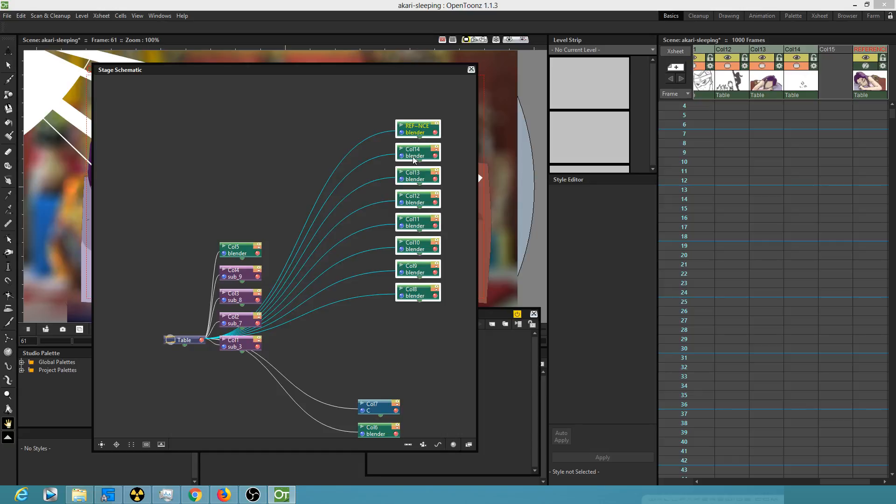
drag(183, 341, 151, 165)
drag(277, 412, 223, 222)
mouse_move(248, 268)
mouse_down()
mouse_move(214, 270)
mouse_move(254, 270)
mouse_up()
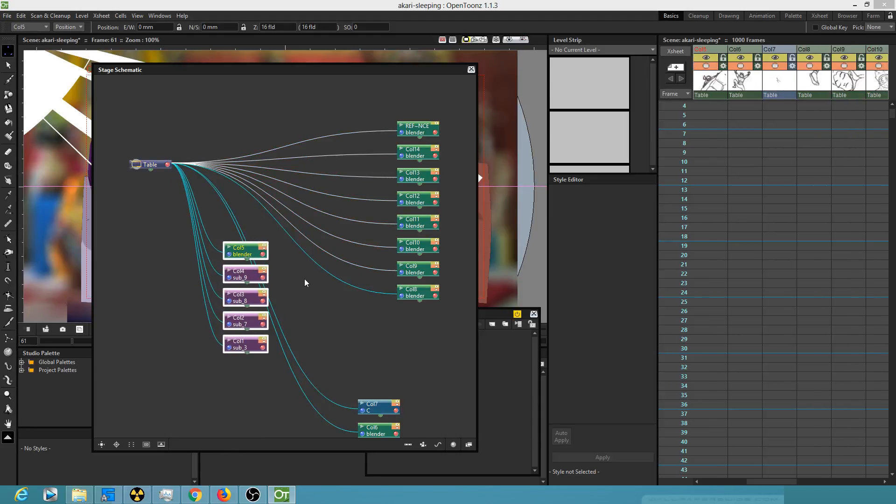
click(710, 184)
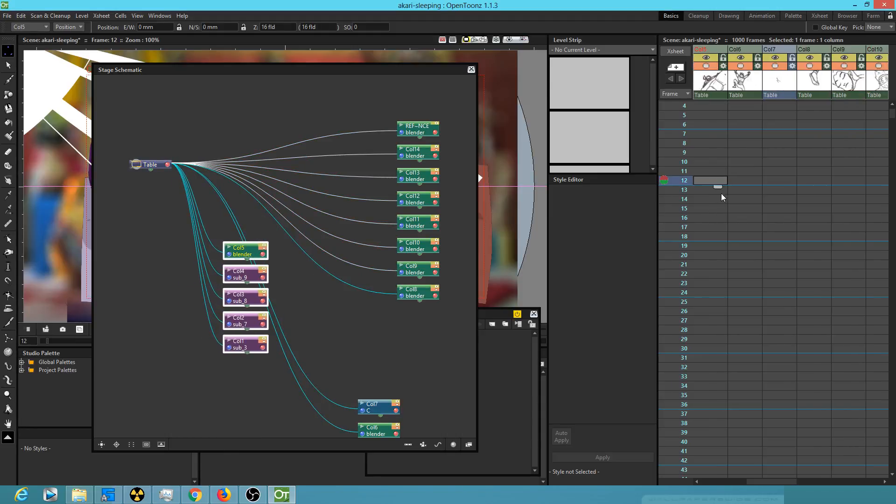
Return to frame 1 of the first column in the main xsheet and open its sub_3 sub-xsheet.
scroll(713, 198, up, 1)
drag(718, 178, 893, 189)
click(708, 106)
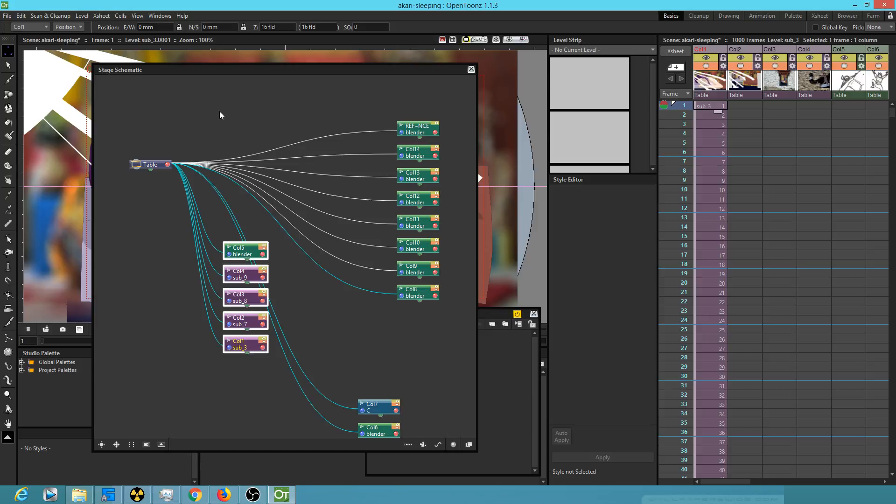
key(alt+d)
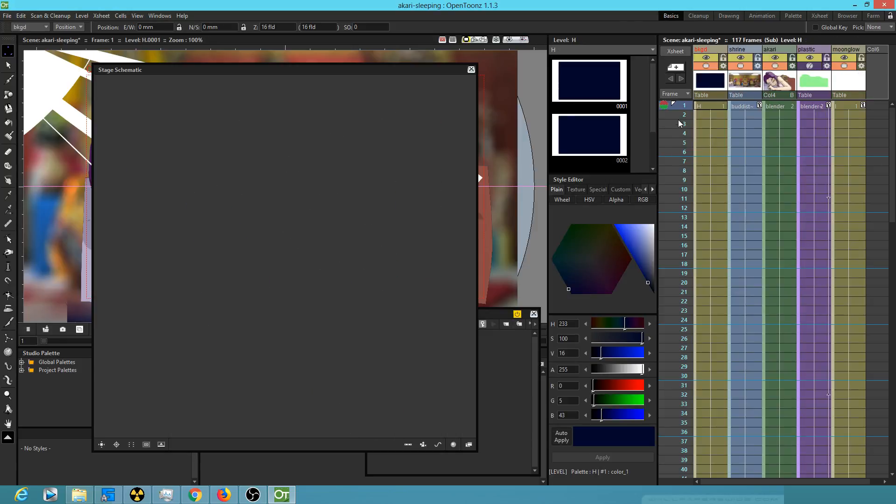
Frame the sub-xsheet's column nodes at a readable size in the Stage Schematic and move its window off the character in the viewer.
drag(348, 263, 326, 228)
scroll(327, 228, down, 6)
scroll(381, 282, up, 5)
drag(395, 331, 392, 189)
scroll(382, 233, up, 4)
scroll(382, 234, up, 2)
drag(371, 261, 472, 191)
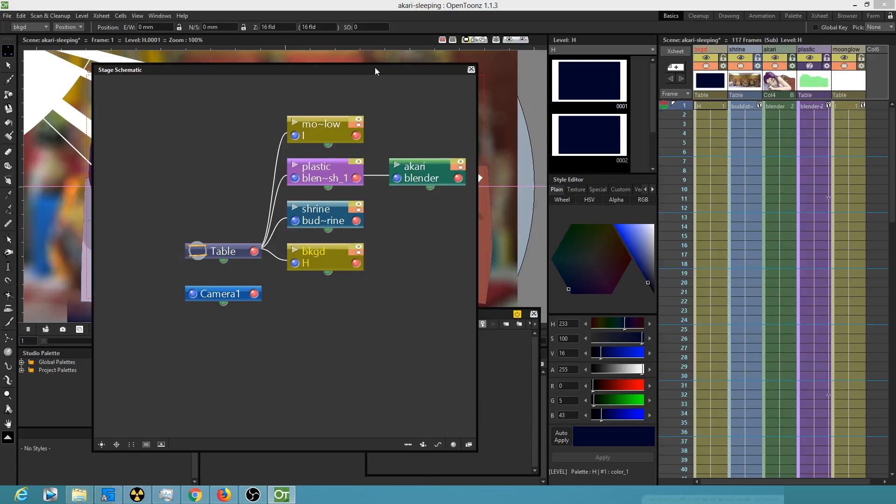
drag(375, 71, 740, 169)
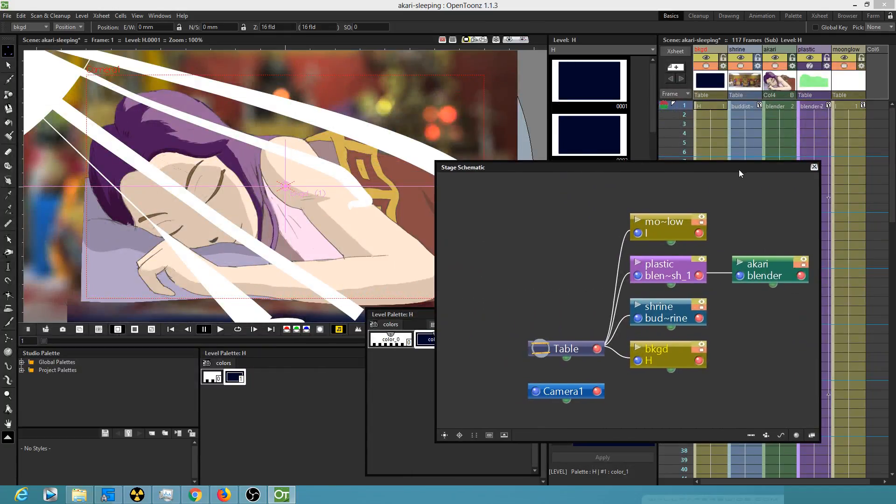
drag(727, 331, 724, 330)
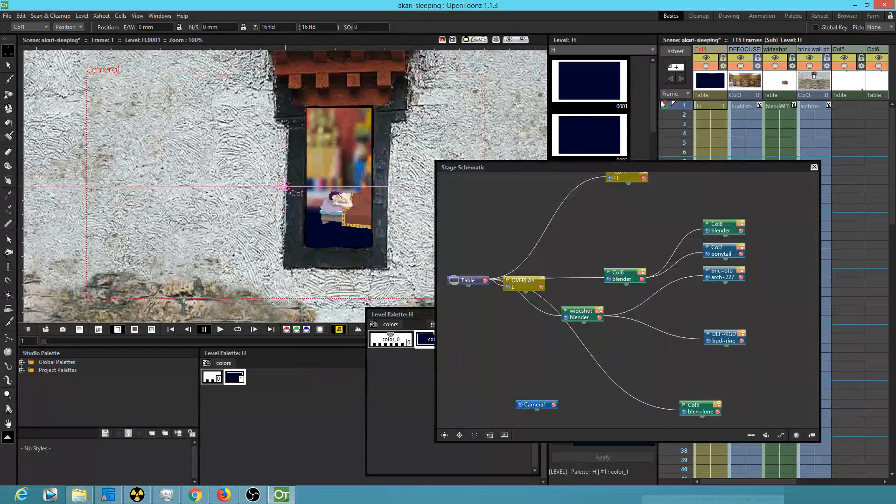
Widen the Stage Schematic window and spread the OVERLAY, wideshot and Col1 nodes away from the Table node.
mouse_move(686, 106)
mouse_down()
mouse_move(685, 121)
mouse_move(682, 107)
mouse_up()
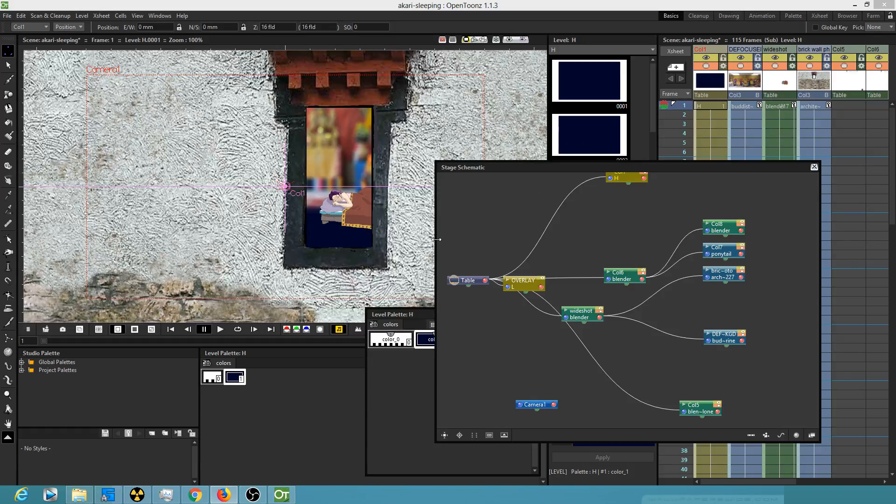
drag(438, 242, 375, 242)
drag(463, 283, 556, 225)
drag(520, 314, 553, 306)
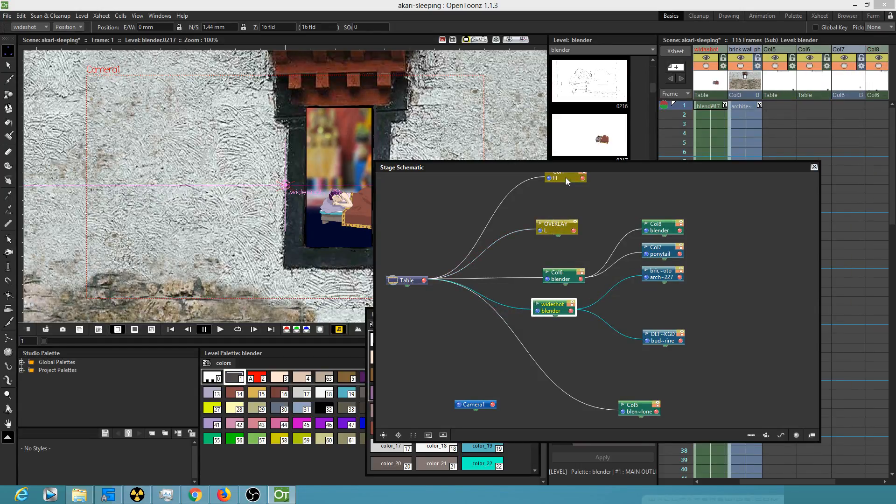
drag(565, 177, 551, 192)
drag(557, 230, 553, 237)
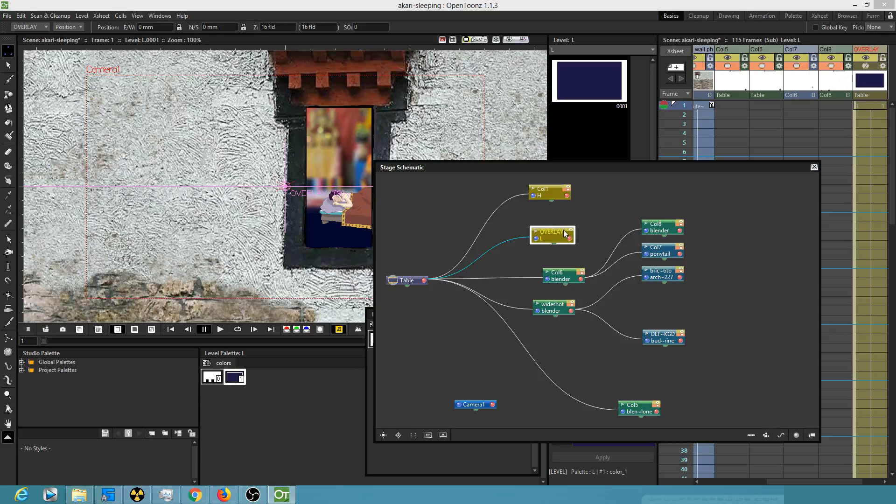
Even out the spacing of the wideshot, Col6 and OVERLAY nodes and reposition the Table node beside them.
drag(557, 310, 569, 315)
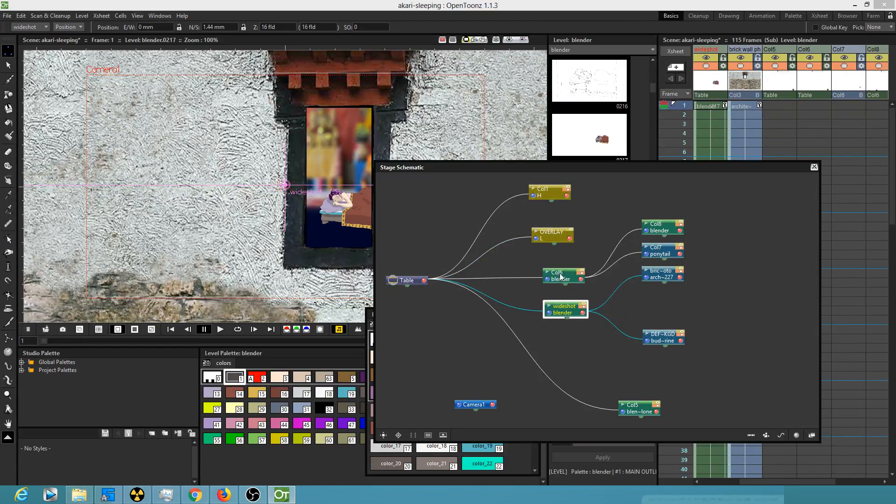
drag(560, 273, 558, 267)
mouse_move(553, 236)
mouse_down()
mouse_move(558, 221)
mouse_move(558, 231)
mouse_up()
drag(413, 280, 428, 265)
Move the floating Level Palette away from the schematic nodes, and narrow and reposition the Stage Schematic window.
click(469, 462)
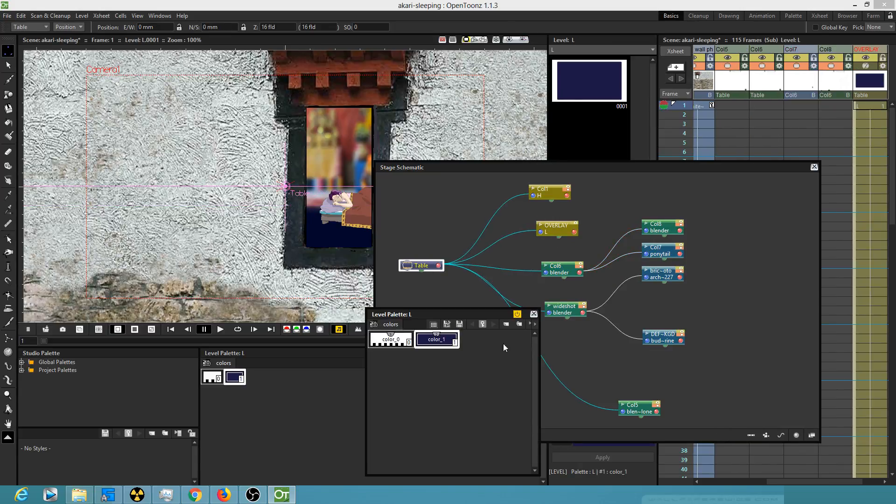
drag(477, 315, 436, 310)
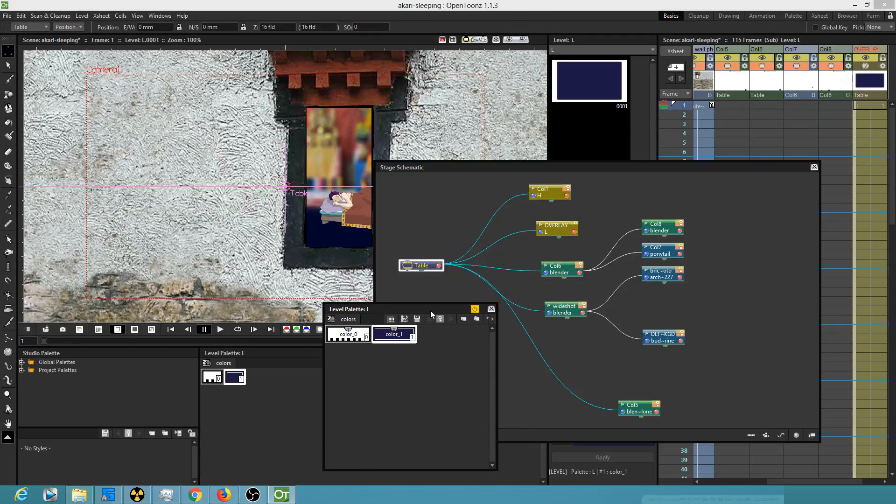
drag(431, 312, 388, 305)
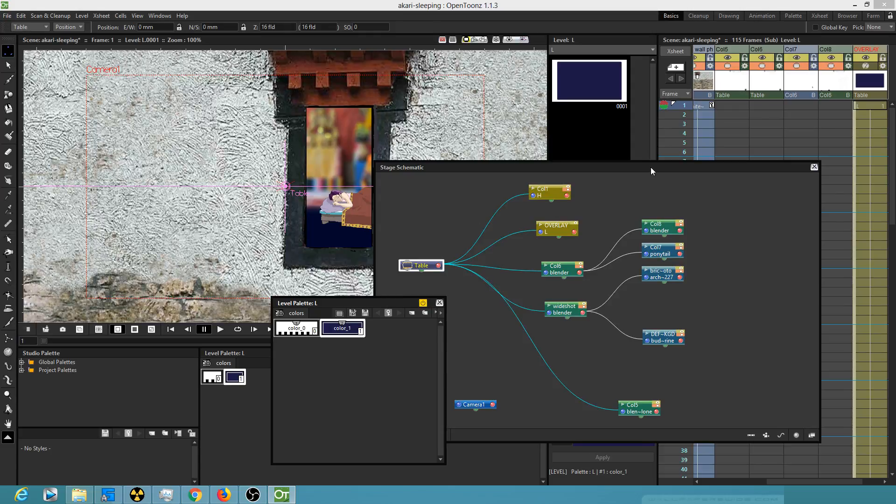
drag(821, 214, 727, 215)
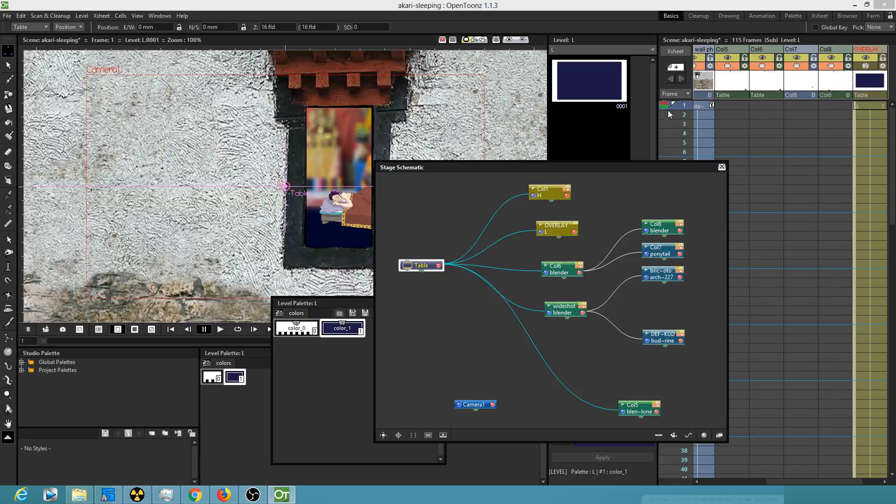
drag(514, 166, 522, 147)
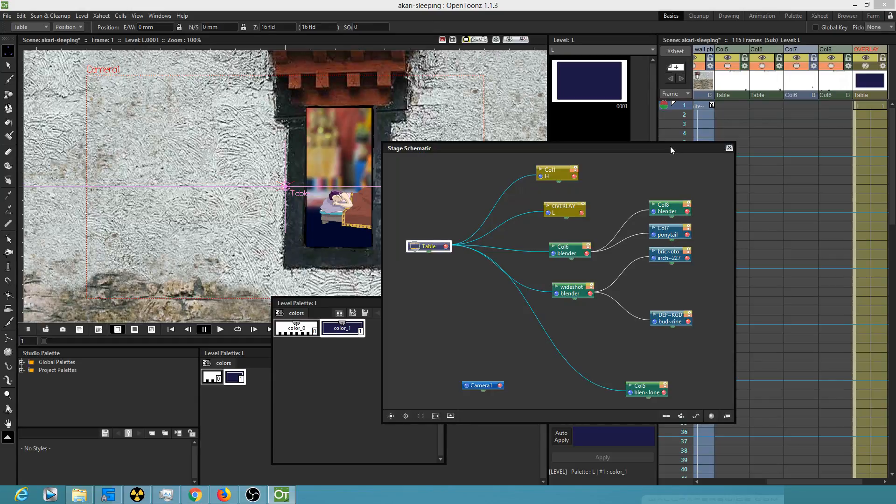
drag(633, 190, 626, 184)
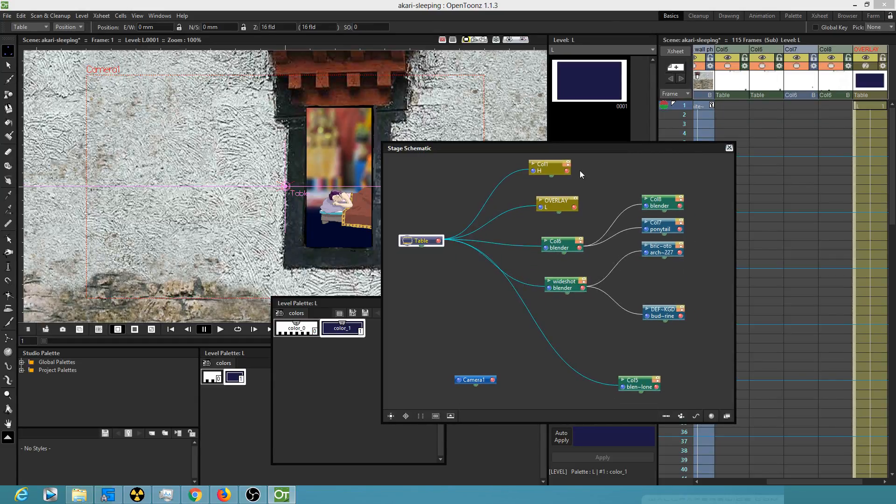
Line up the Col1, OVERLAY, Col6 and wideshot nodes in a vertical row and shift the Stage Schematic window slightly.
drag(545, 166, 570, 204)
drag(568, 240, 570, 238)
drag(568, 284, 570, 279)
drag(530, 148, 516, 143)
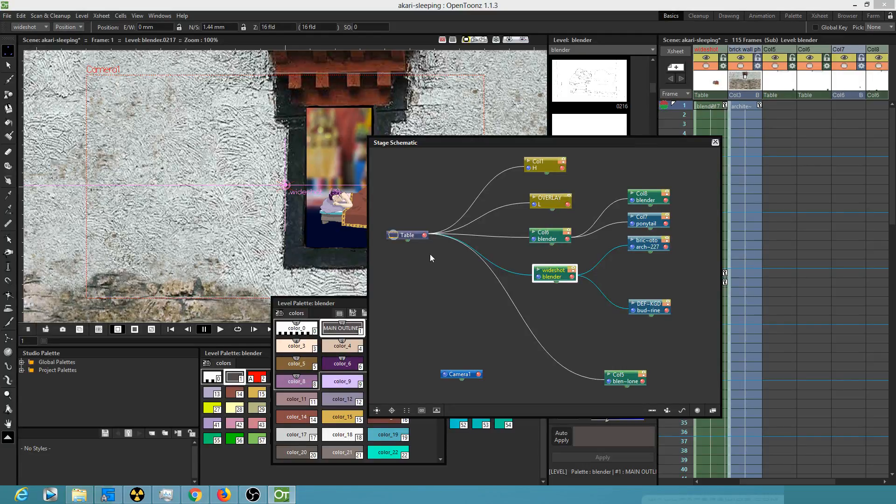
Close the floating Level Palette and the floating Stage Schematic.
click(365, 303)
drag(363, 301, 372, 299)
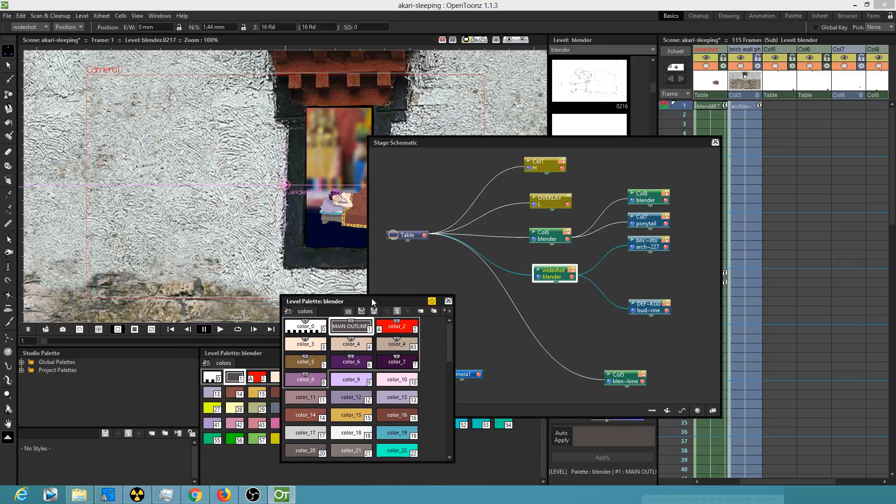
click(448, 301)
drag(480, 143, 439, 144)
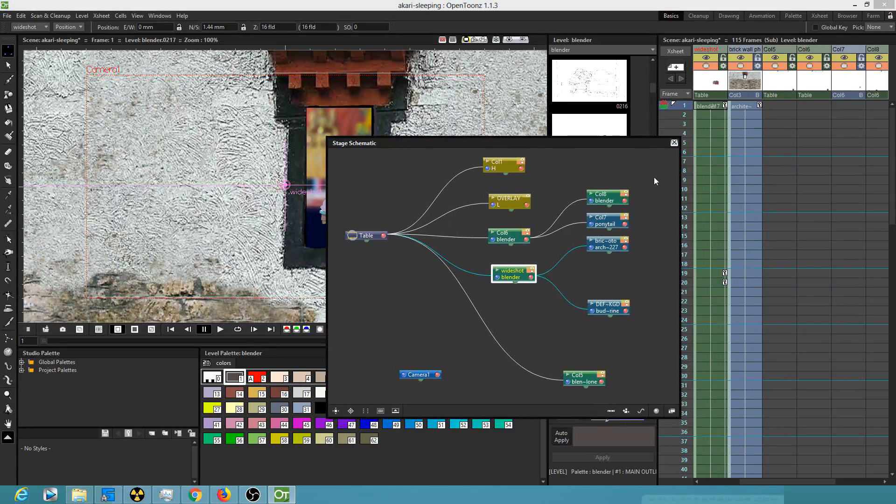
click(674, 142)
Select frame 1 of the wideshot column and close the sub-xsheet to return to the main xsheet.
click(704, 105)
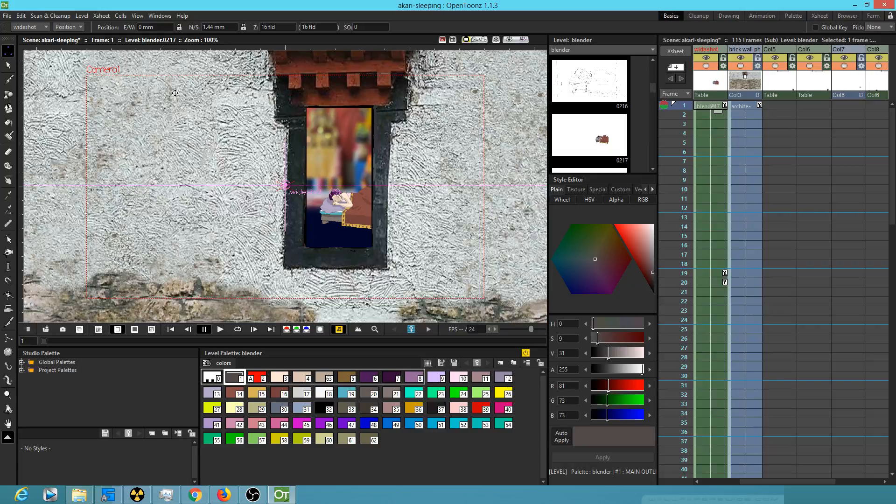
click(679, 104)
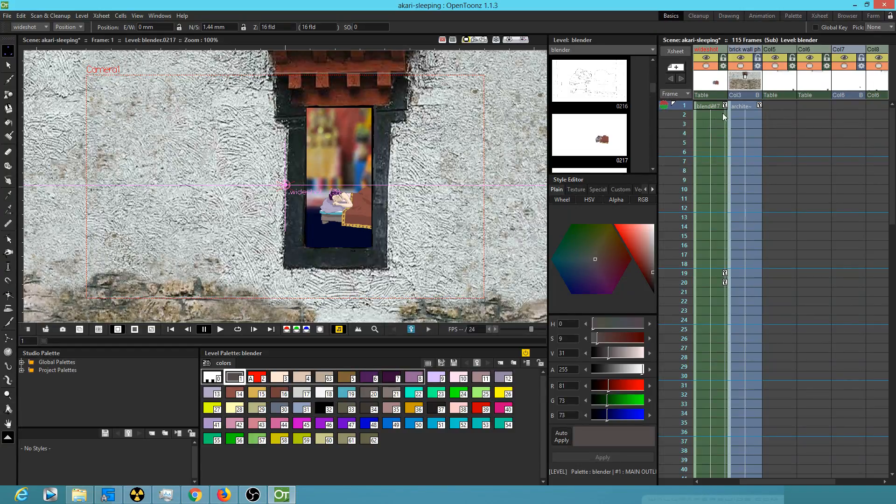
click(711, 106)
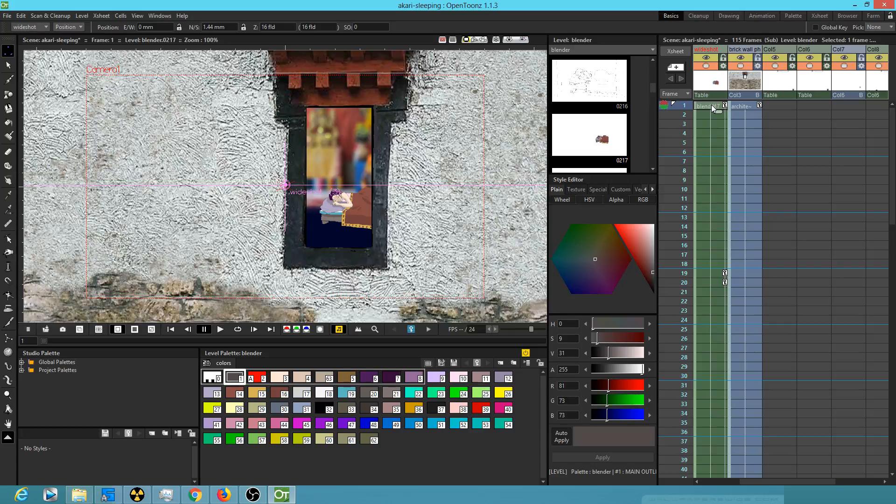
key(ctrl+shift+w)
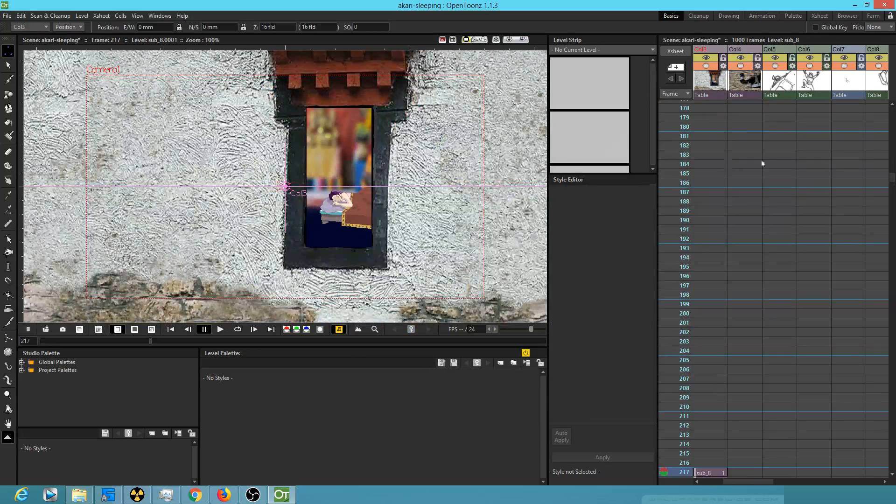
Look through the main xsheet past the sub_8 block and show frame 356 of the sub_9 column.
scroll(764, 141, down, 10)
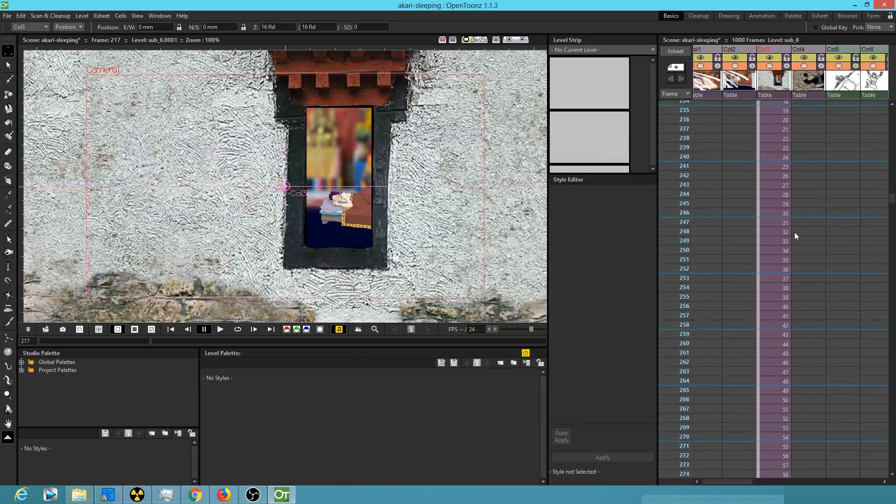
scroll(664, 222, down, 5)
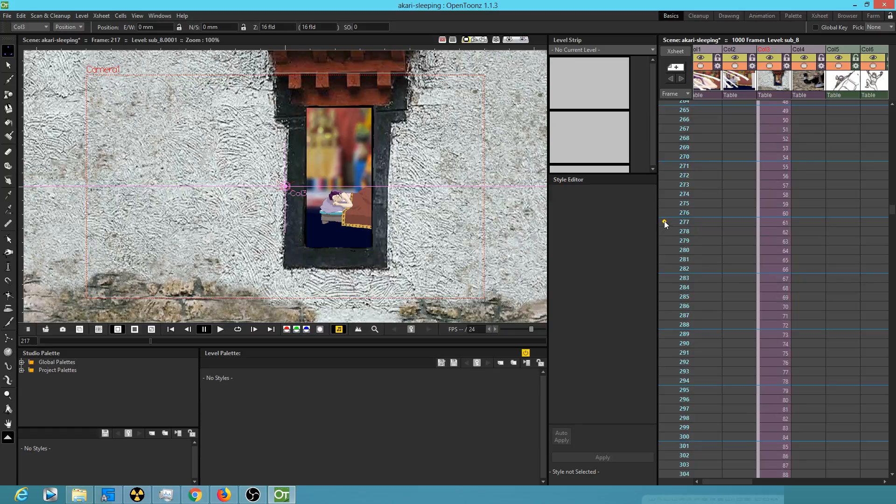
scroll(667, 220, down, 15)
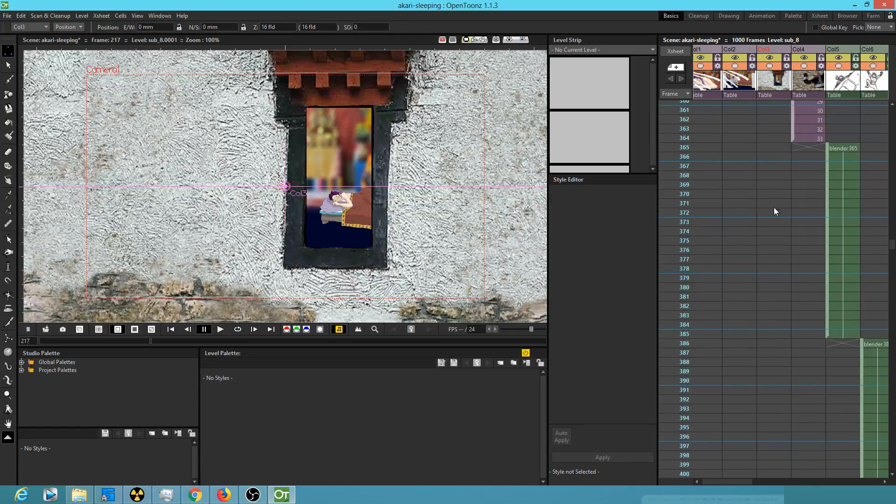
drag(774, 207, 716, 235)
drag(729, 180, 783, 240)
click(794, 158)
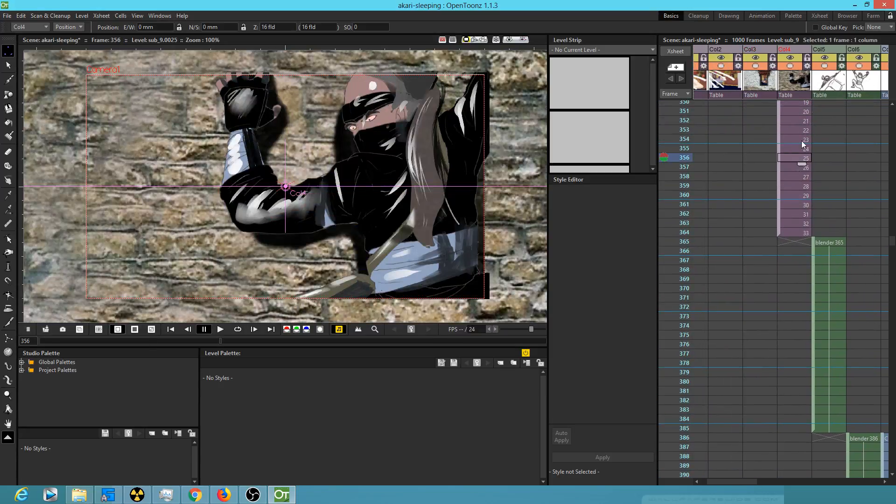
Go to frame 332 at the start of the sub_9 block and open the sub_9 sub-xsheet.
scroll(768, 173, up, 6)
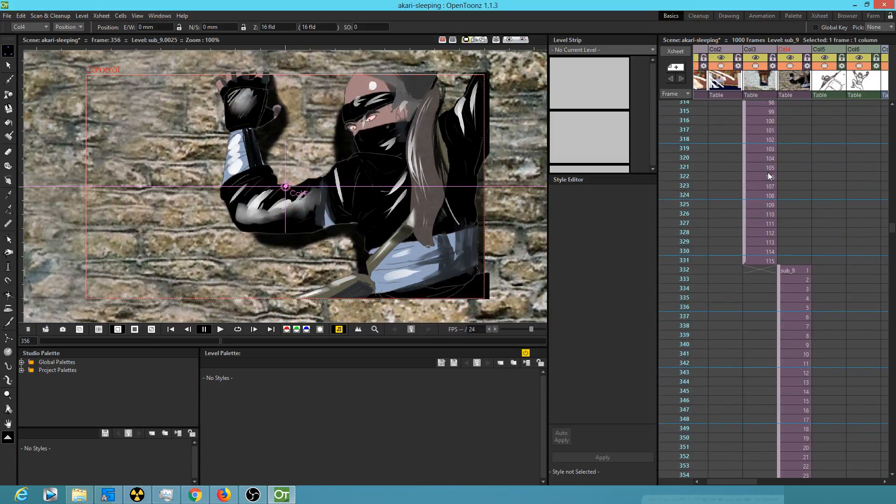
click(684, 139)
mouse_move(685, 144)
mouse_down()
mouse_move(686, 175)
mouse_move(679, 125)
mouse_move(673, 264)
mouse_move(637, 483)
mouse_move(631, 430)
mouse_move(650, 416)
mouse_up()
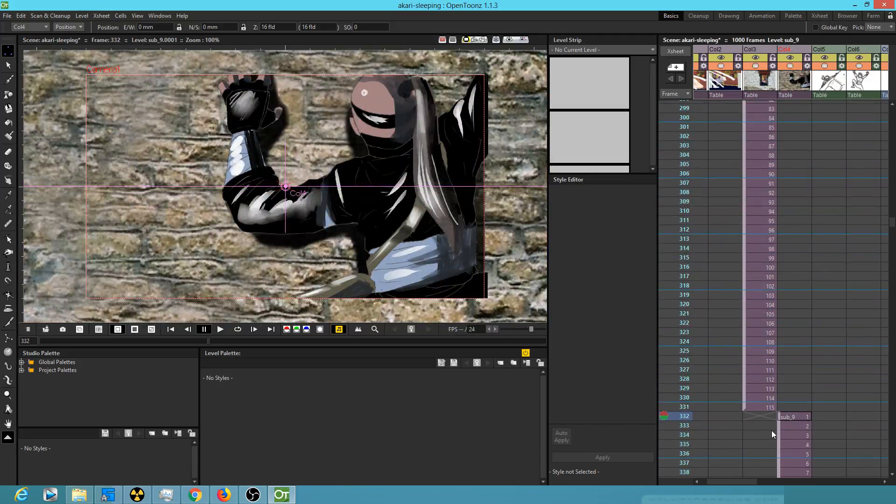
click(794, 419)
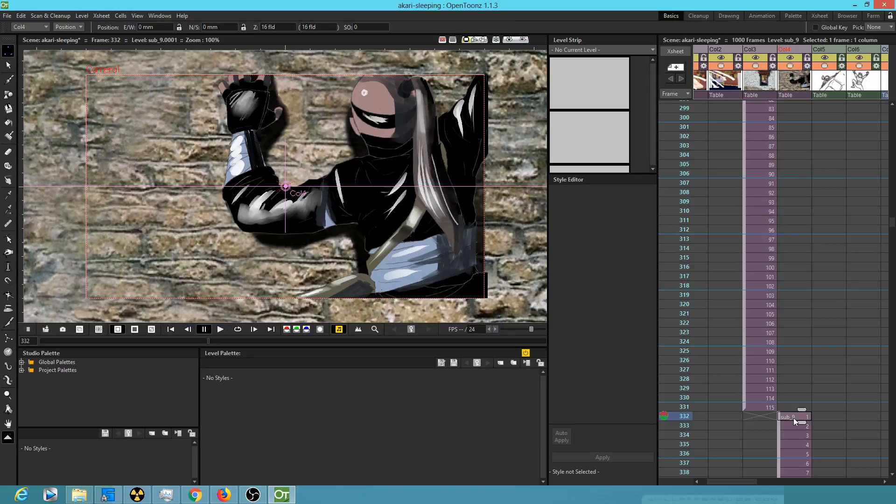
double_click(794, 418)
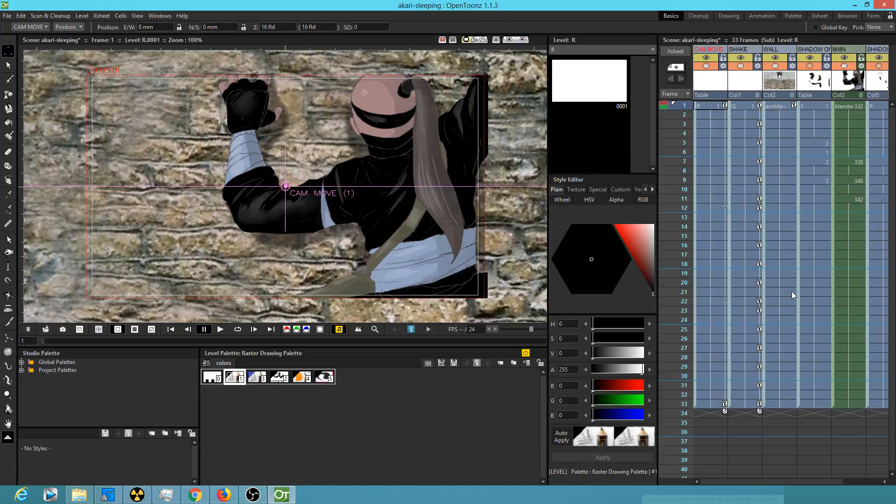
Widen the Level Strip and Style Editor area and turn on the viewer's preview for the main xsheet.
drag(548, 256, 474, 253)
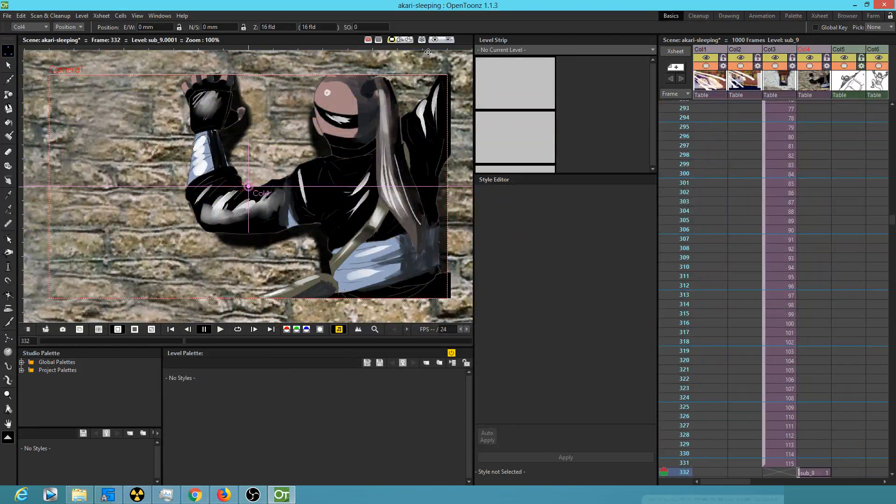
click(435, 39)
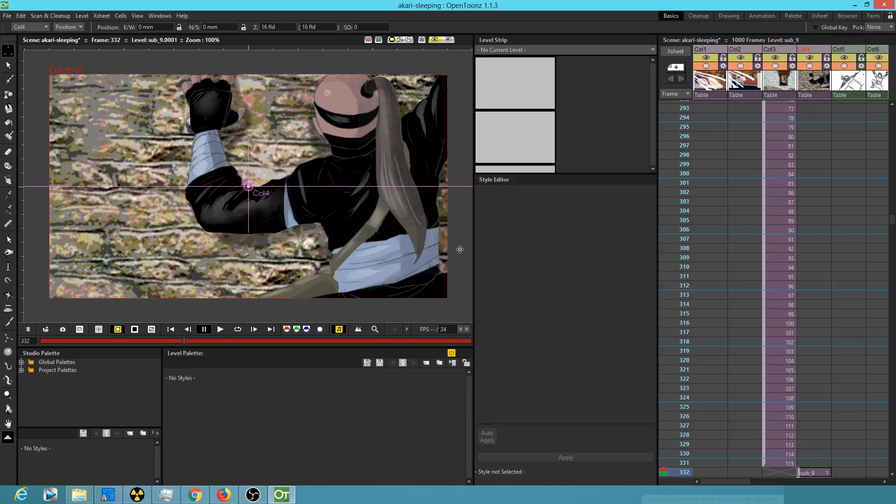
Examine the rendered preview of the climbing ninja shots at frames 316, 357 and 352.
click(676, 105)
drag(676, 116, 673, 319)
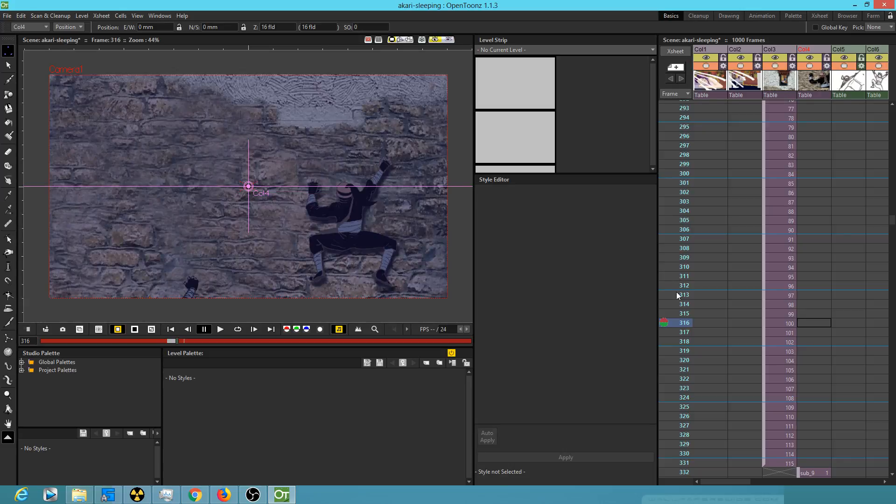
scroll(686, 289, down, 10)
click(685, 257)
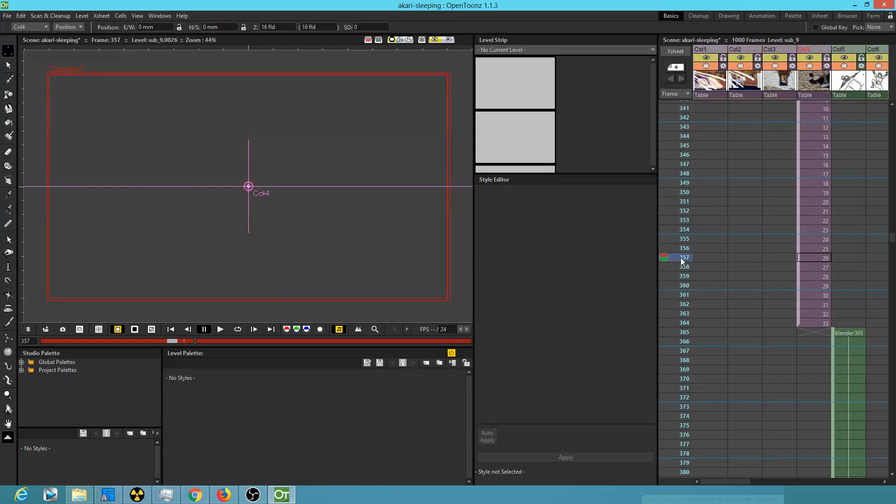
drag(684, 239, 685, 211)
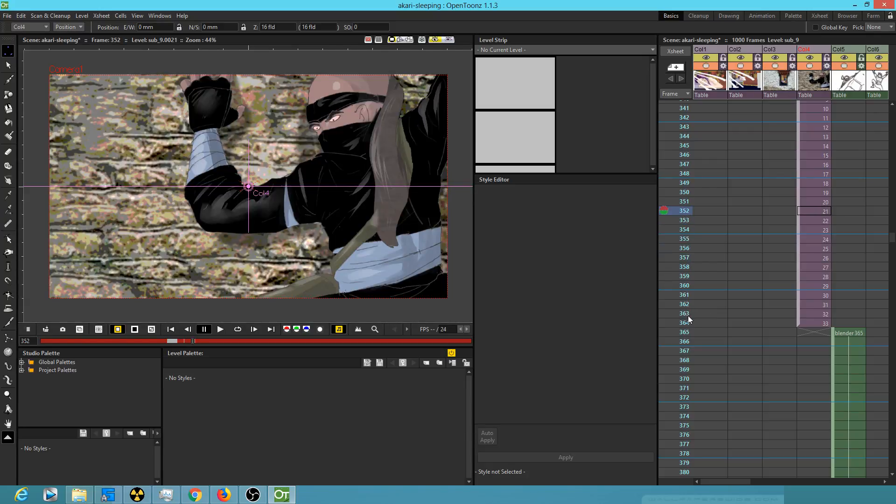
Set the playback stop marker at frame 364, the last frame of the sub_9 block.
click(679, 322)
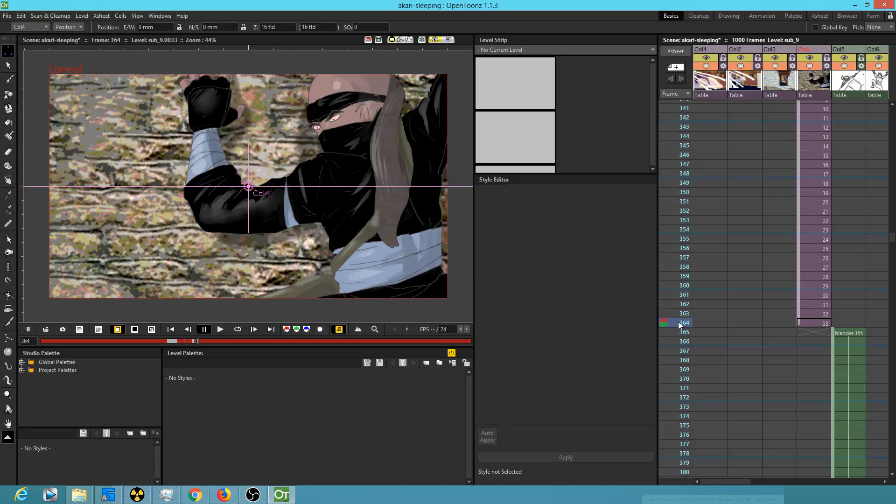
right_click(675, 321)
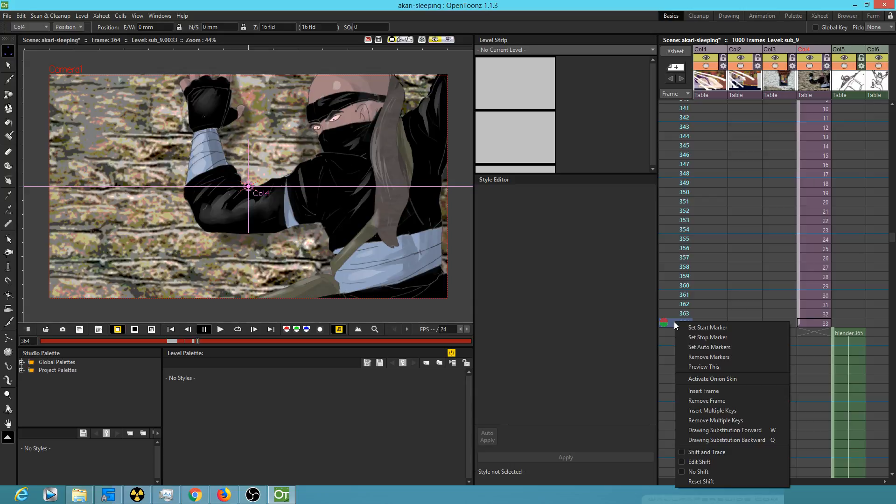
click(692, 340)
scroll(695, 279, up, 6)
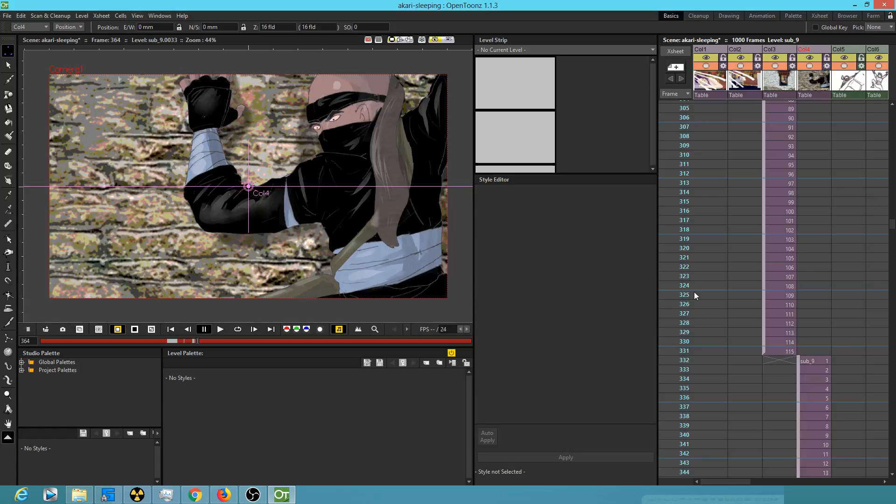
click(673, 351)
right_click(673, 351)
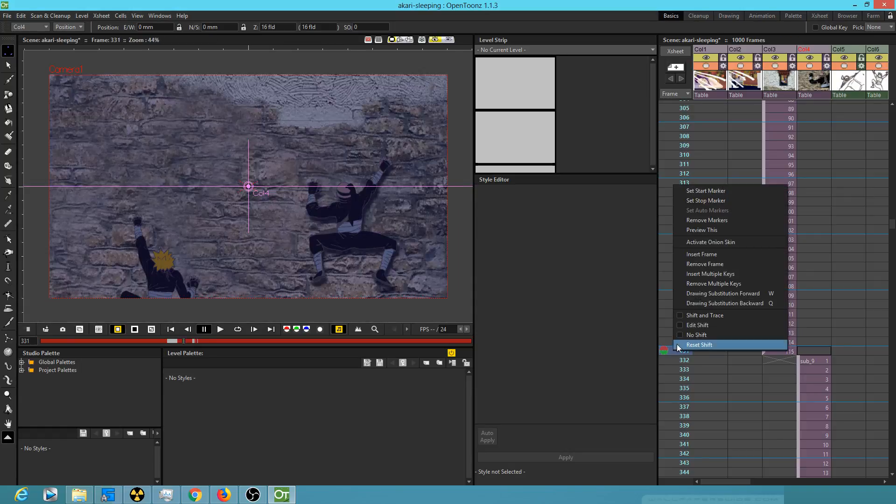
click(698, 191)
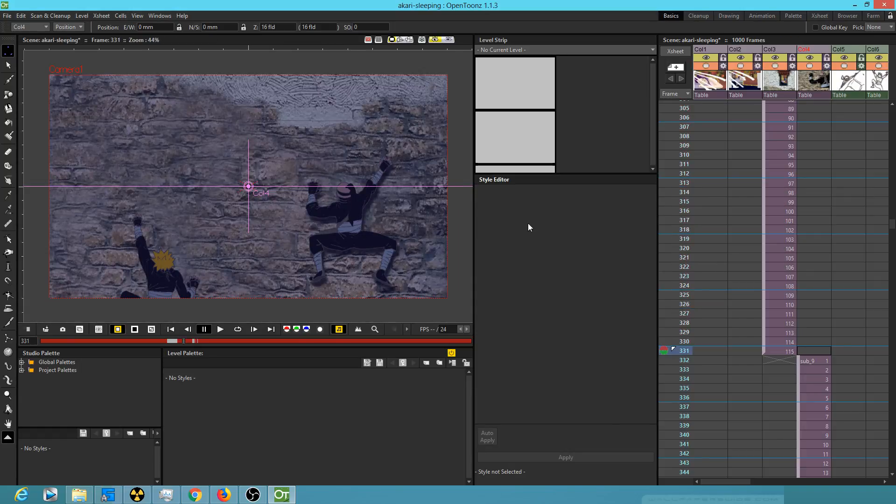
Set the playback start marker at frame 332, the first frame of the sub_9 block.
click(673, 358)
right_click(673, 357)
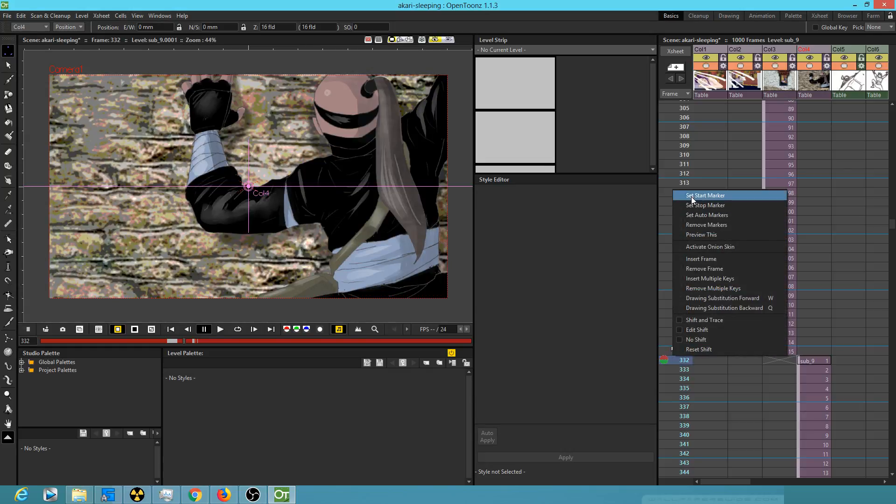
click(691, 196)
Play the marked sub_9 range in a loop with the rendered preview, and stop it with the preview turned off.
click(435, 42)
key(l)
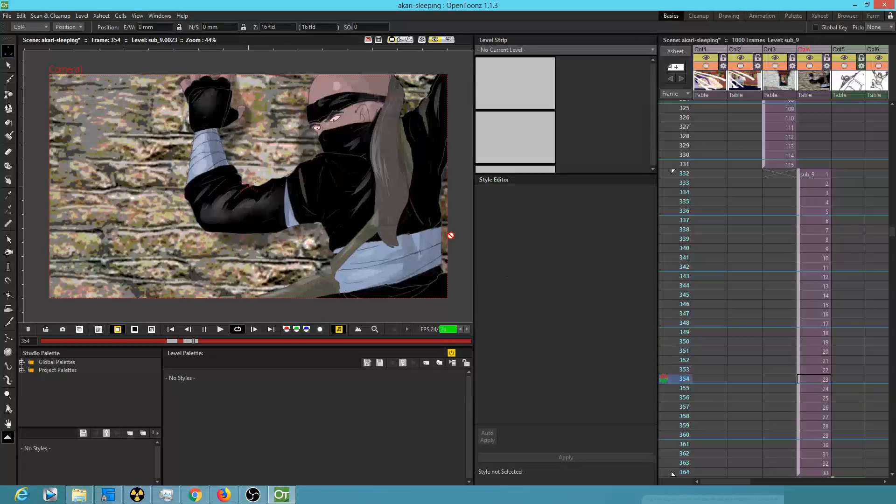
scroll(394, 204, down, 1)
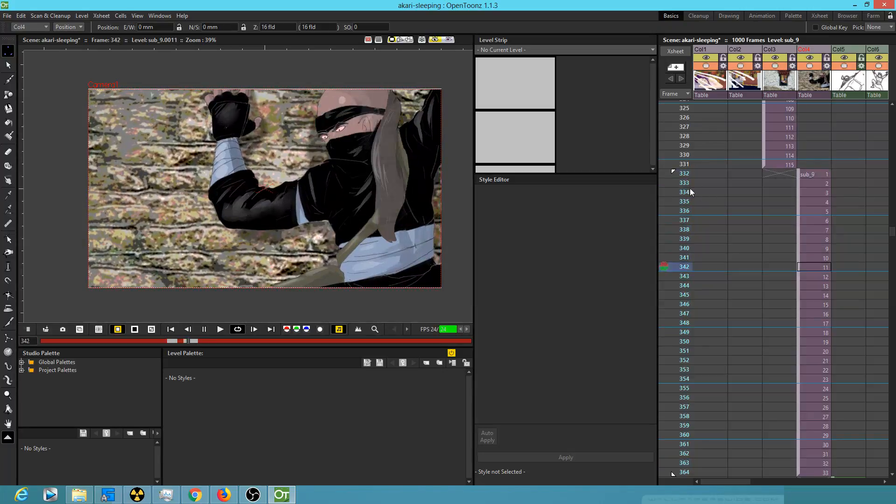
key(l)
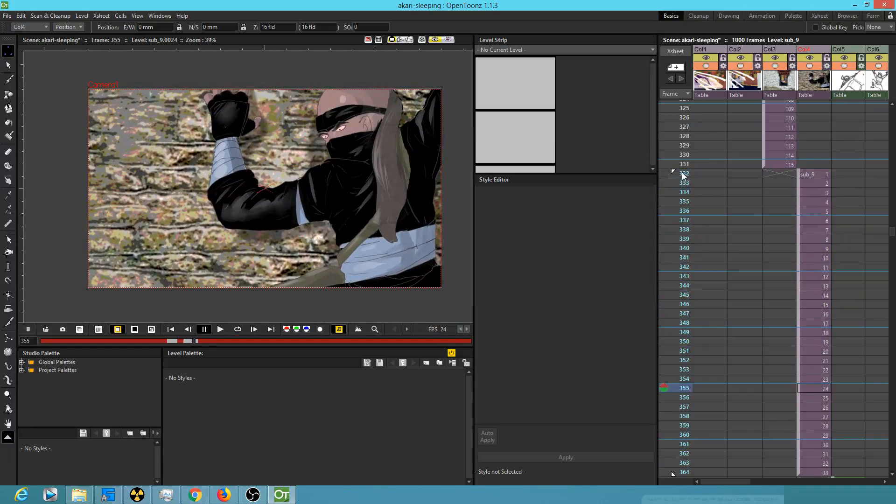
click(437, 39)
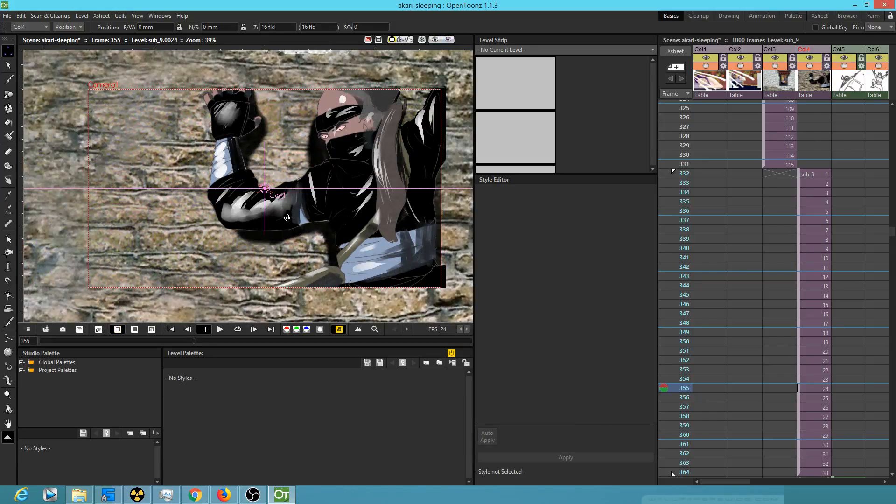
Open the sub_9 sub-xsheet from its cell at frame 332 and scrub through its opening frames.
click(808, 177)
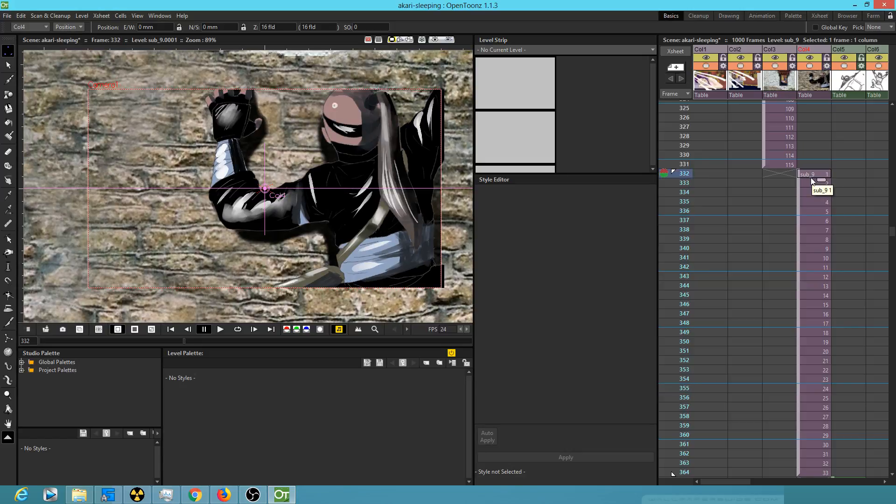
key(ctrl+e)
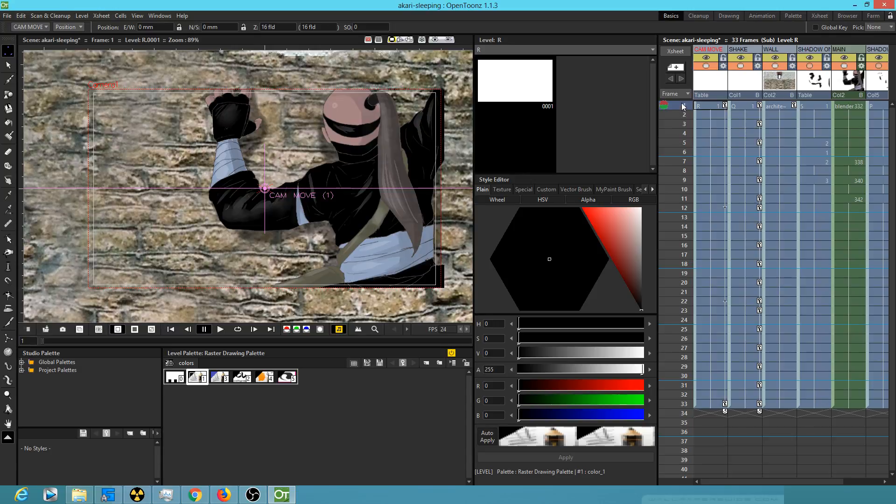
click(685, 152)
drag(685, 151, 670, 83)
Hide the shadows and highlights, wall shadow, WALL and SHAKE columns in the viewer, leaving CAM MOVE and MAIN on.
drag(835, 128, 770, 129)
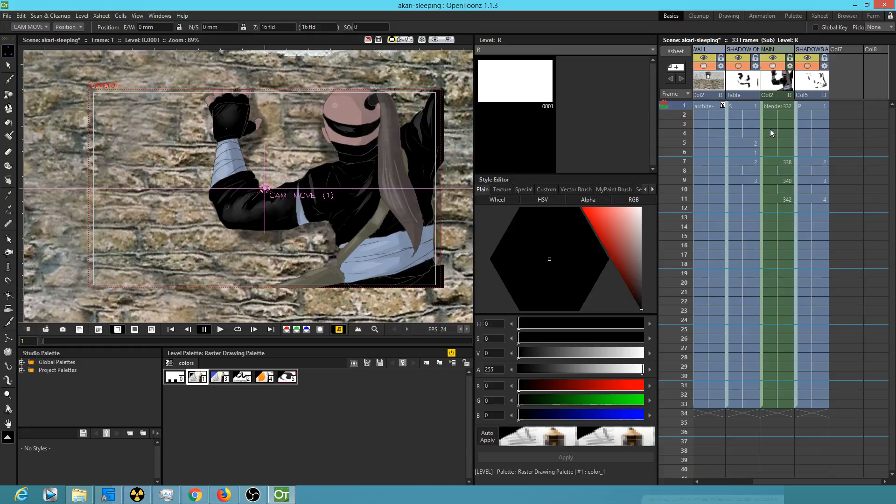
click(809, 67)
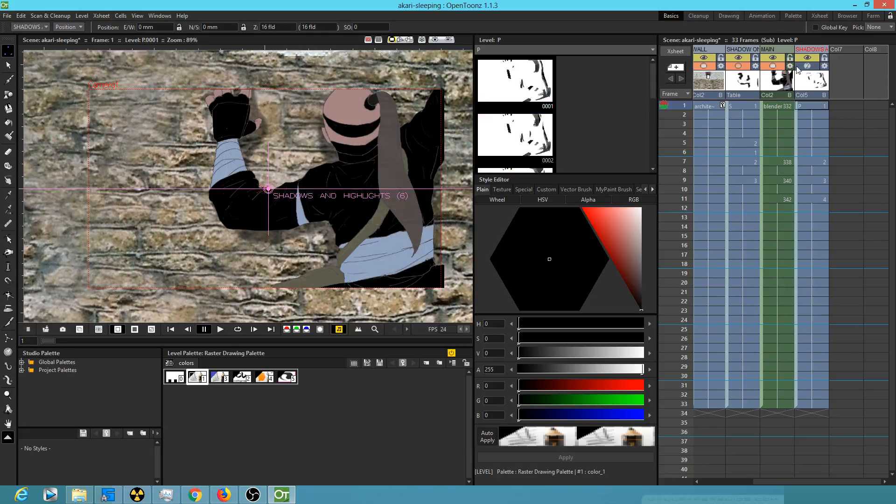
click(739, 66)
drag(747, 84, 780, 85)
click(734, 66)
click(705, 67)
drag(762, 103, 797, 111)
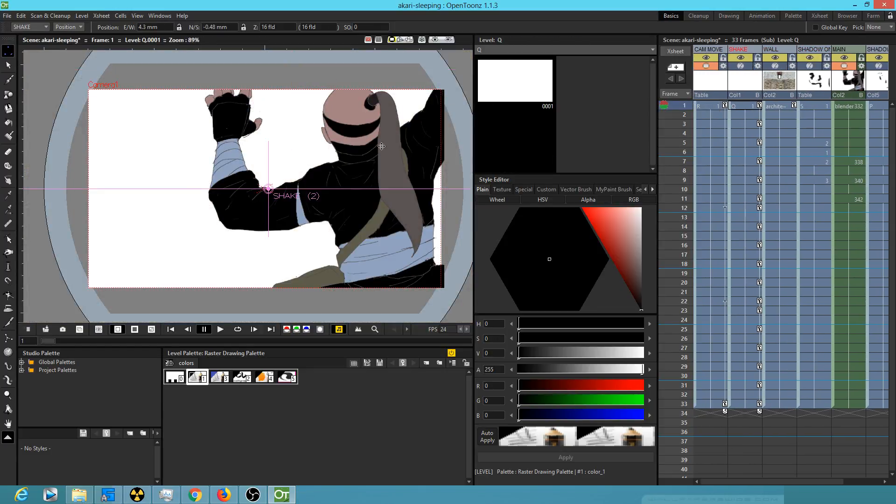
Set the sub-xsheet's start marker at frame 1 and its stop marker at frame 33.
right_click(673, 107)
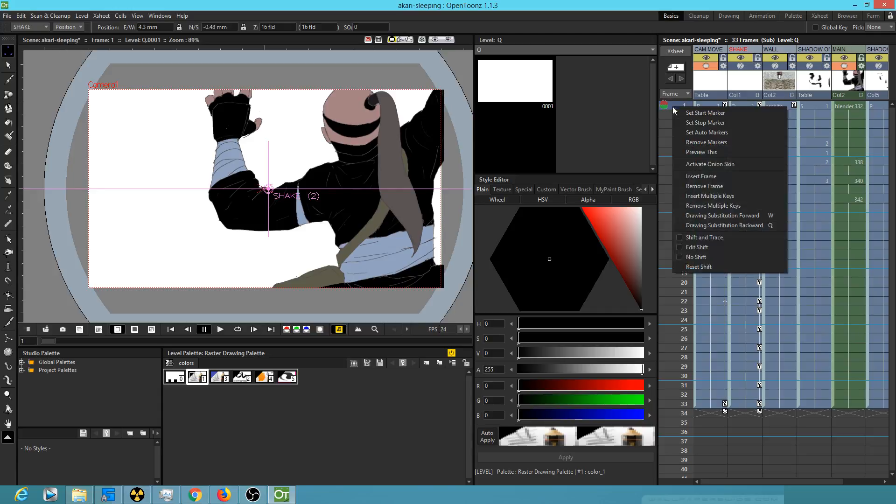
click(689, 123)
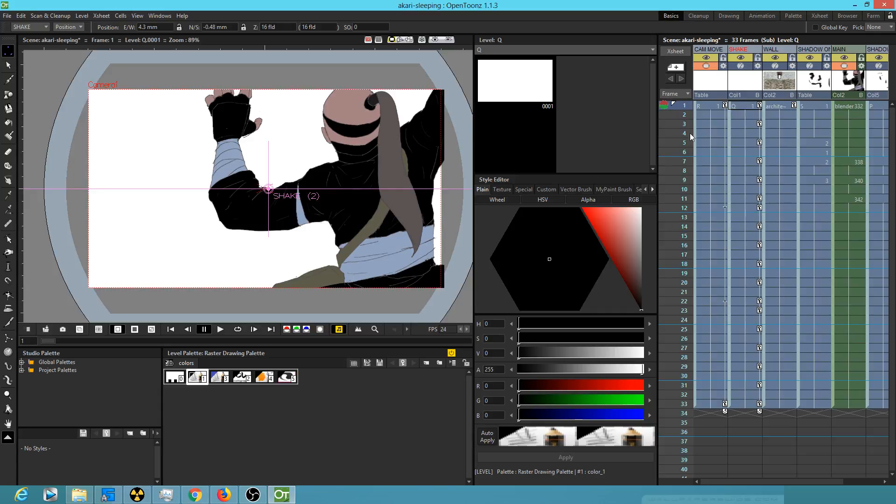
click(669, 404)
right_click(668, 405)
click(693, 256)
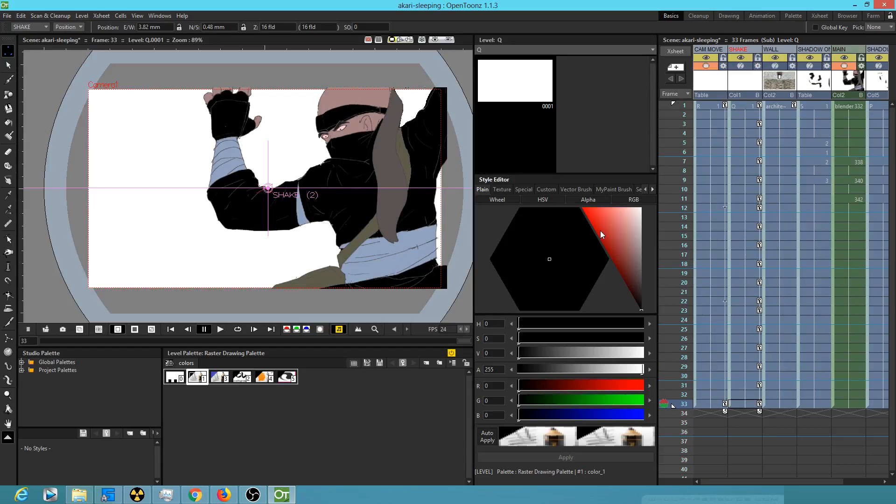
Return to the main xsheet and reopen the sub_9 sub-xsheet from frame 332, dismissing any message.
key(ctrl+Up)
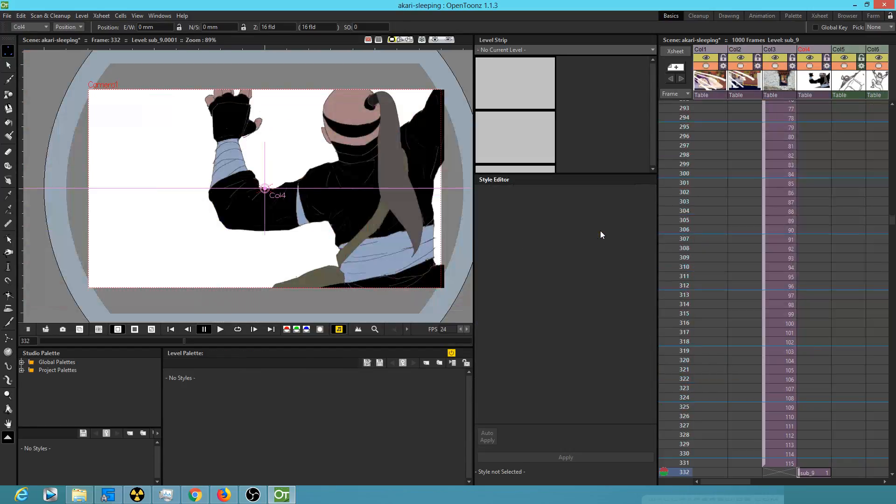
scroll(741, 250, down, 5)
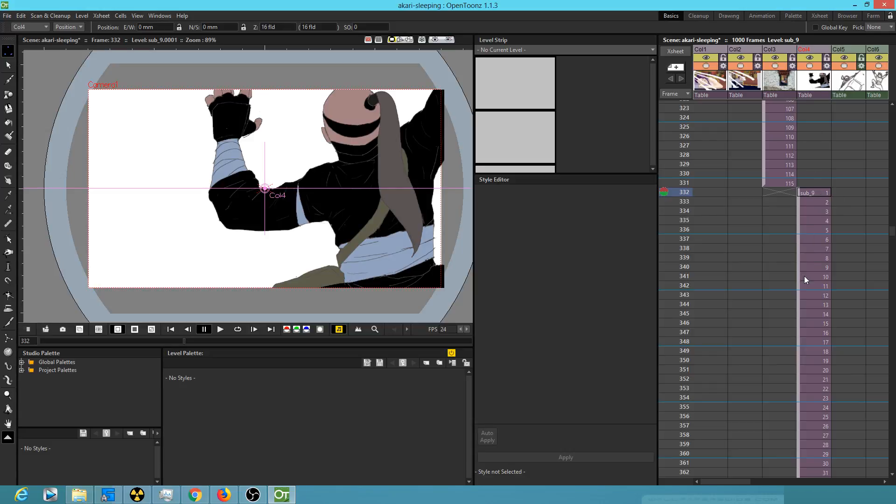
click(809, 196)
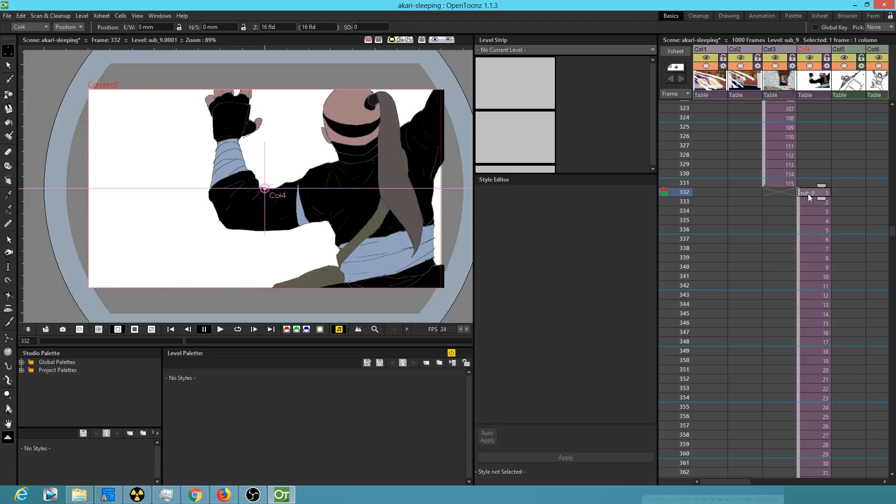
double_click(808, 194)
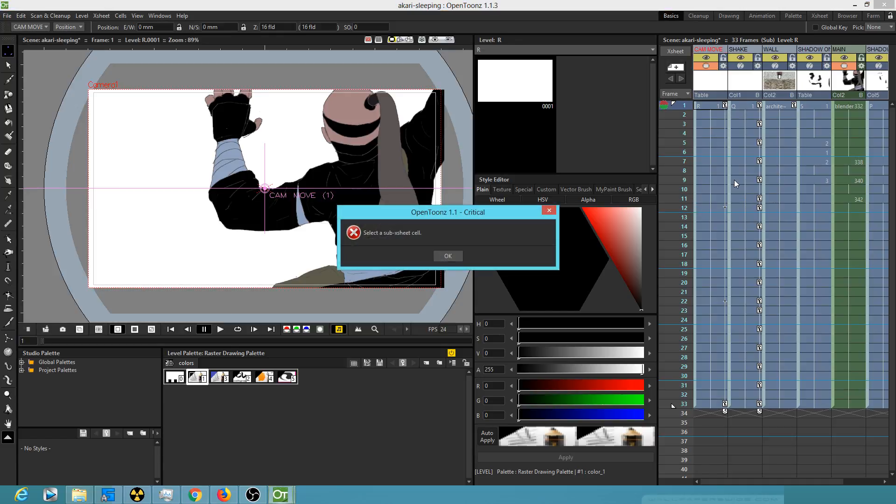
key(Return)
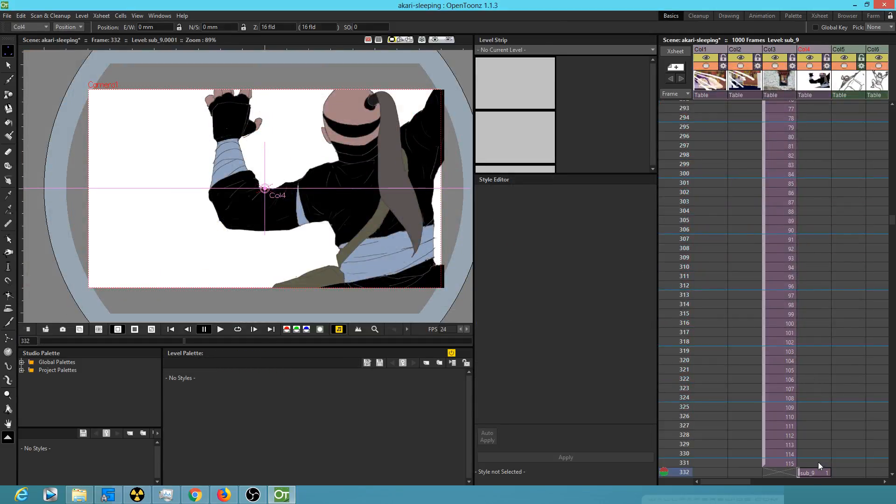
From the main xsheet, enter the sub_9 sub-xsheet through its frame 332 cell and scrub its frames back to frame 1.
click(810, 49)
drag(818, 461, 805, 407)
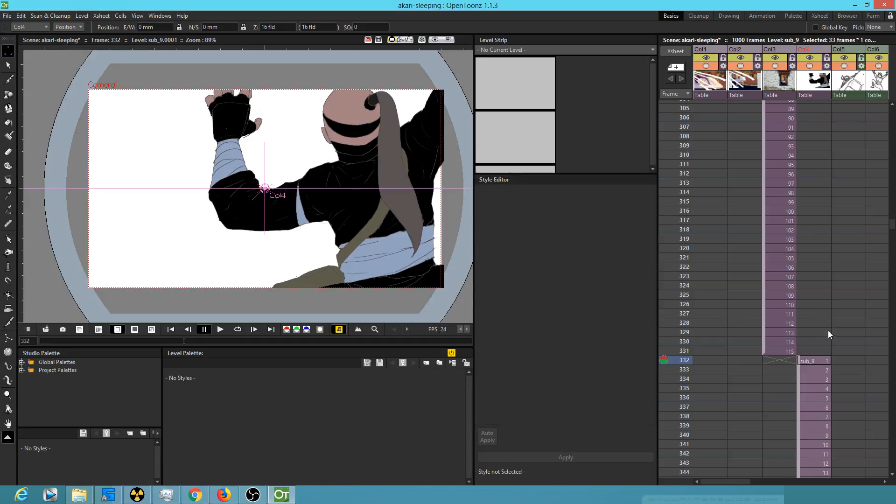
click(806, 360)
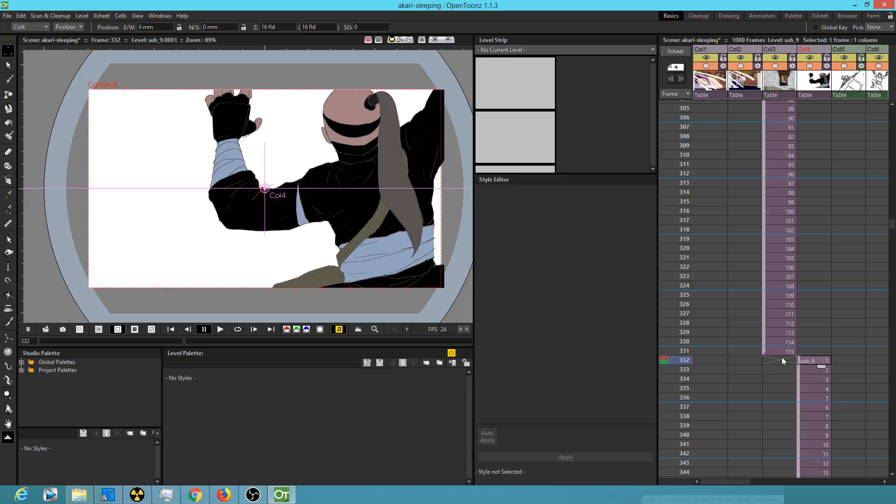
drag(784, 349, 764, 227)
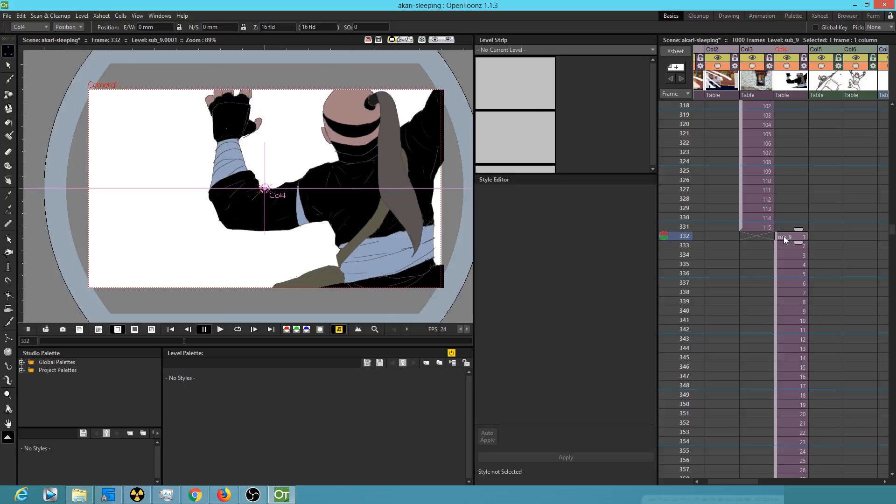
double_click(783, 236)
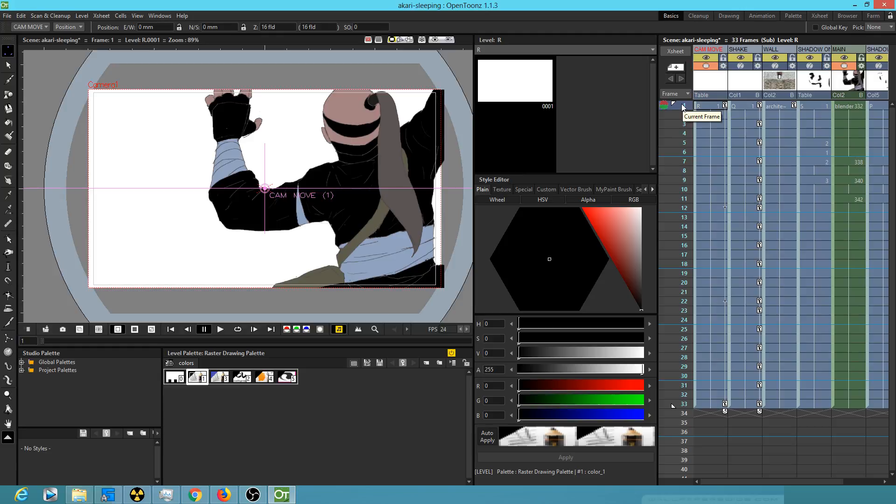
drag(686, 111, 688, 268)
click(686, 108)
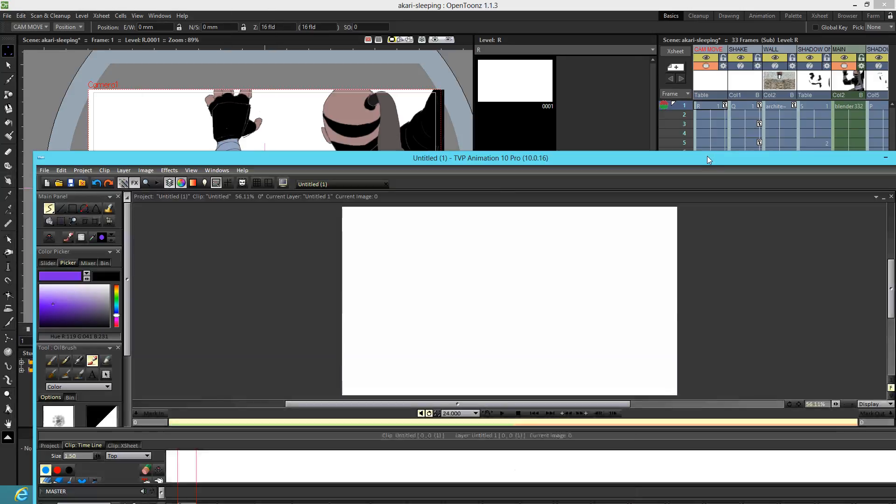
Maximize the blank TVP Animation project window, and close it to return to OpenToonz.
double_click(702, 159)
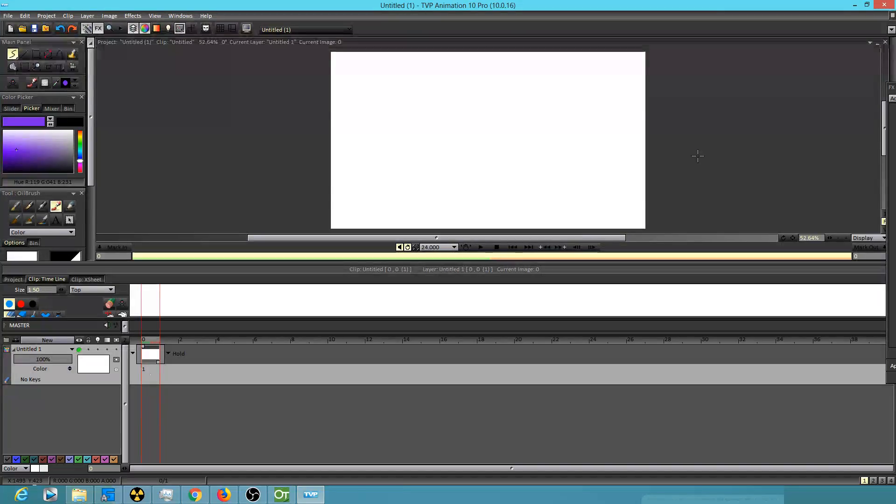
click(889, 6)
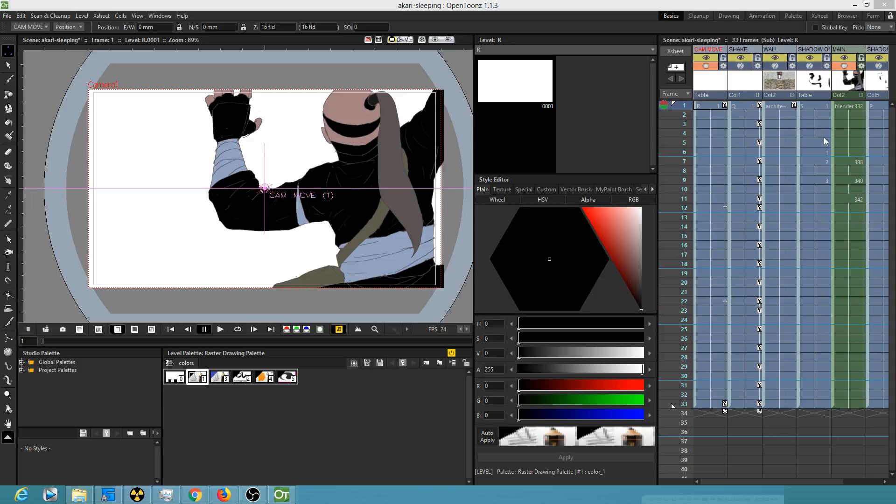
Play the sub-xsheet's marked frames in a loop to check the MAIN column's animation.
drag(829, 144, 766, 152)
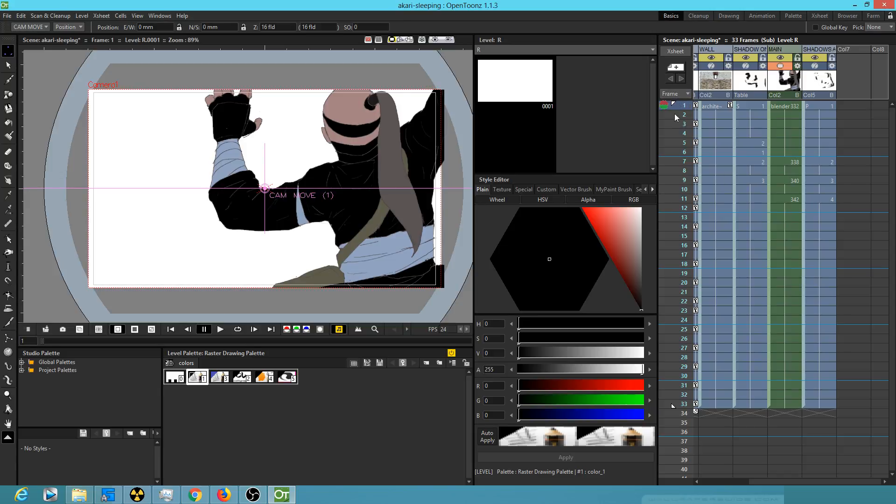
key(l)
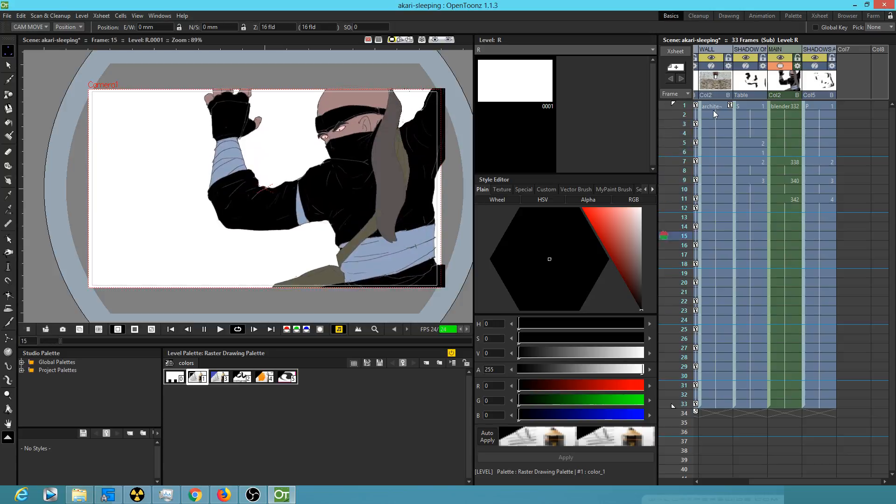
key(l)
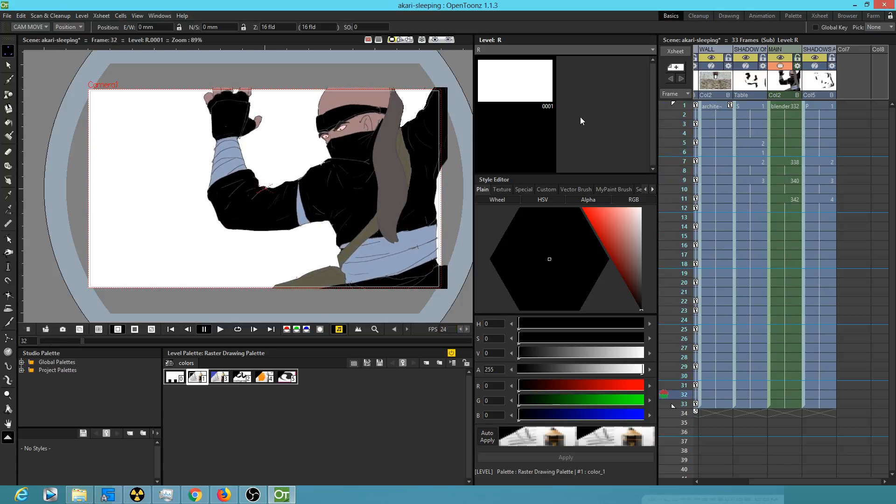
Show the Stage Schematic for the sub_9 sub-xsheet.
click(159, 16)
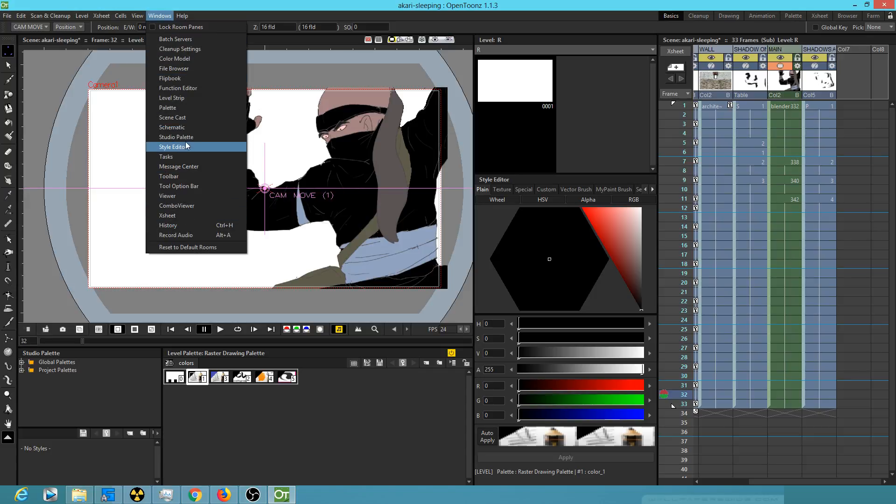
click(183, 127)
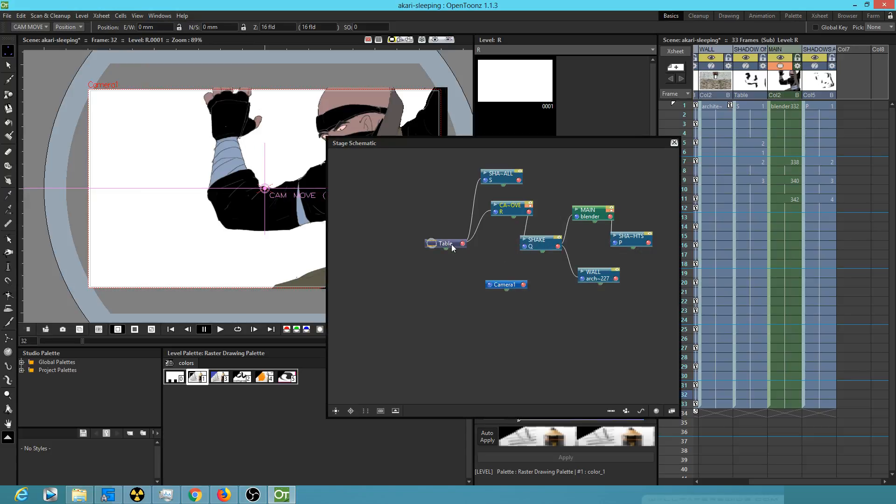
Spread out the Table, CAM MOVE, SHAKE, MAIN, lower shadow and WALL nodes in the Stage Schematic.
drag(452, 244, 385, 217)
drag(499, 211, 454, 223)
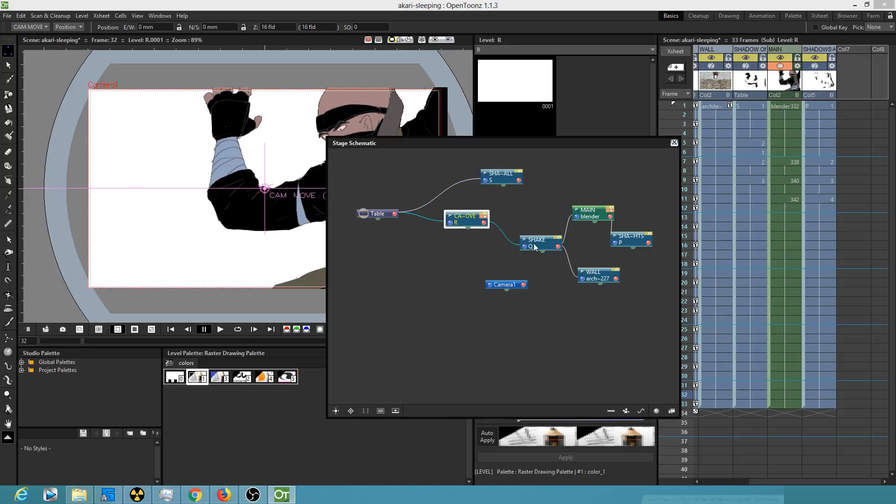
drag(526, 243, 507, 221)
drag(589, 211, 586, 202)
drag(628, 242, 652, 221)
drag(598, 283, 598, 258)
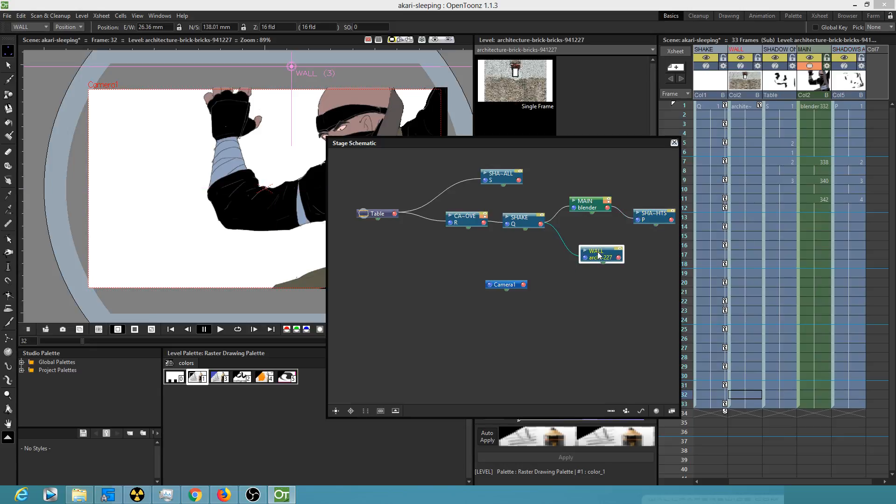
Lower the SHAKE and CAM MOVE nodes, and link the MAIN column directly to Table instead of SHAKE.
drag(527, 221, 528, 248)
drag(469, 225, 466, 249)
drag(401, 214, 575, 210)
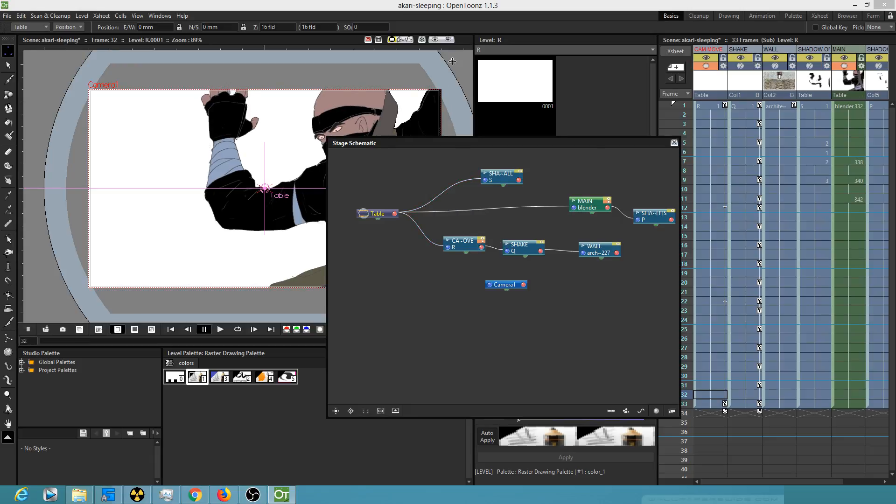
Uncover the ninja artwork behind the Stage Schematic, loop the animation to check the relinked MAIN column, and return to frame 1.
drag(515, 147, 651, 168)
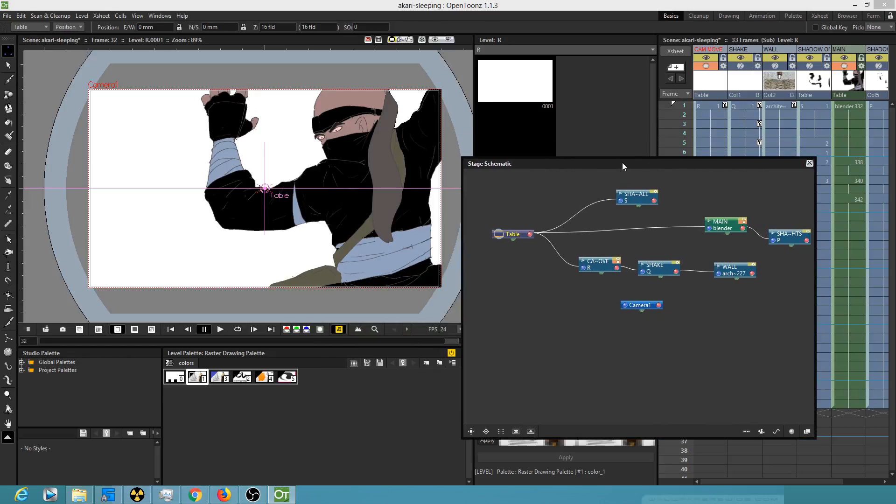
key(l)
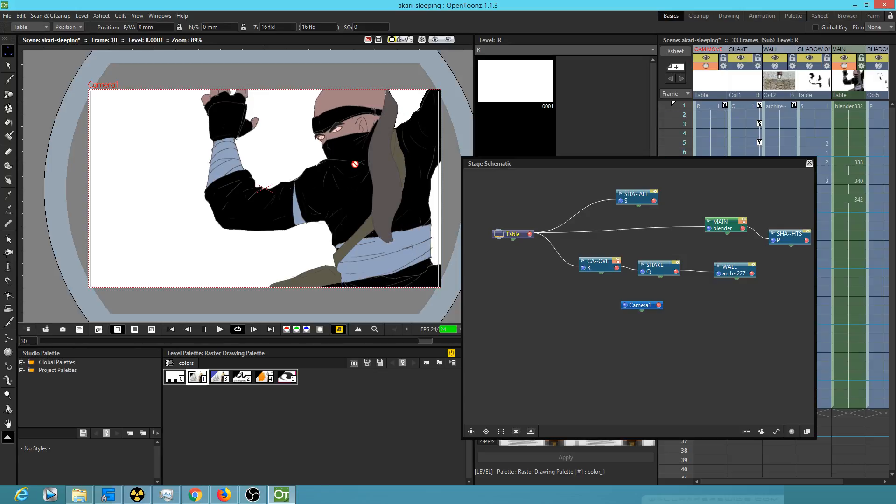
mouse_move(523, 163)
mouse_down()
mouse_move(464, 163)
mouse_move(545, 173)
mouse_move(522, 195)
mouse_move(520, 163)
mouse_up()
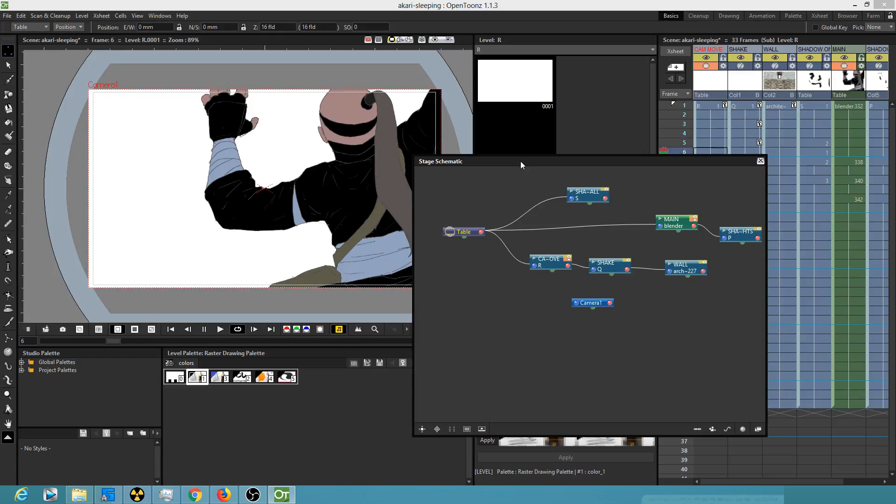
click(684, 106)
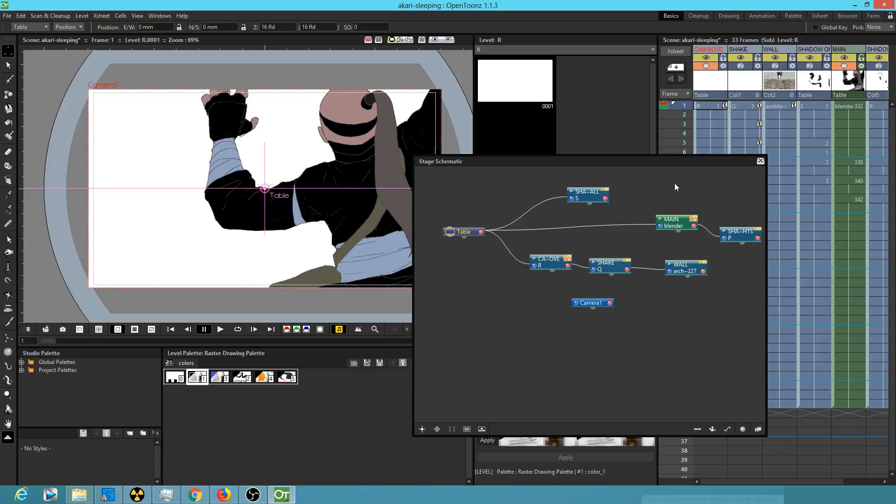
Select the MAIN node, and resize and reposition the Stage Schematic window so it sits below the ninja artwork.
drag(665, 227, 675, 231)
drag(601, 161, 303, 267)
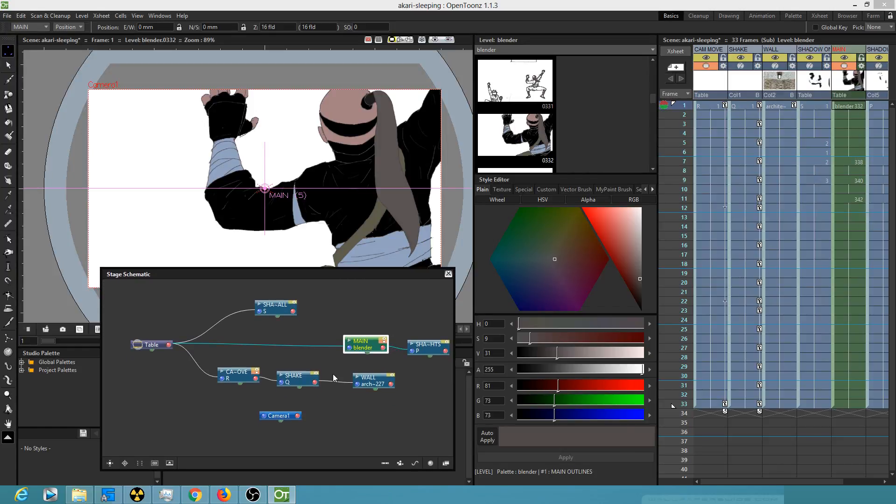
scroll(342, 405, down, 3)
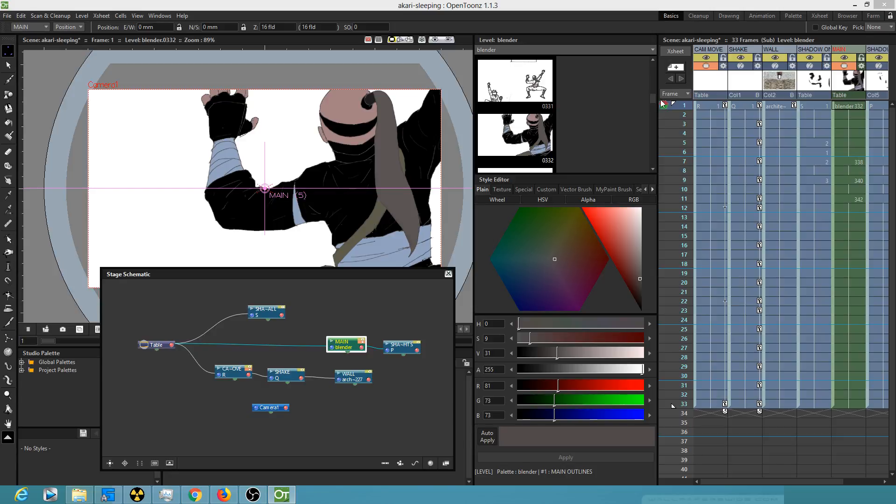
mouse_move(684, 108)
mouse_down()
mouse_move(680, 299)
mouse_move(670, 189)
mouse_move(677, 109)
mouse_move(676, 205)
mouse_move(681, 99)
mouse_up()
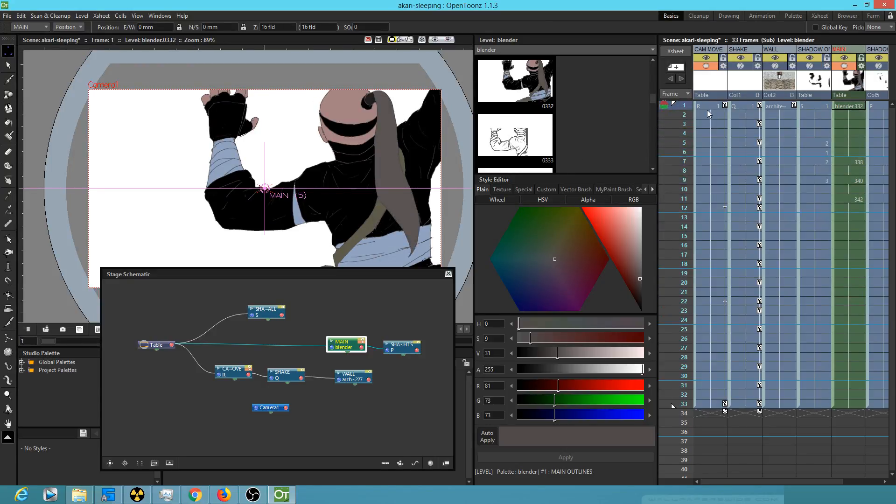
mouse_move(685, 109)
mouse_down()
mouse_move(687, 399)
mouse_move(694, 112)
mouse_up()
drag(387, 274, 333, 252)
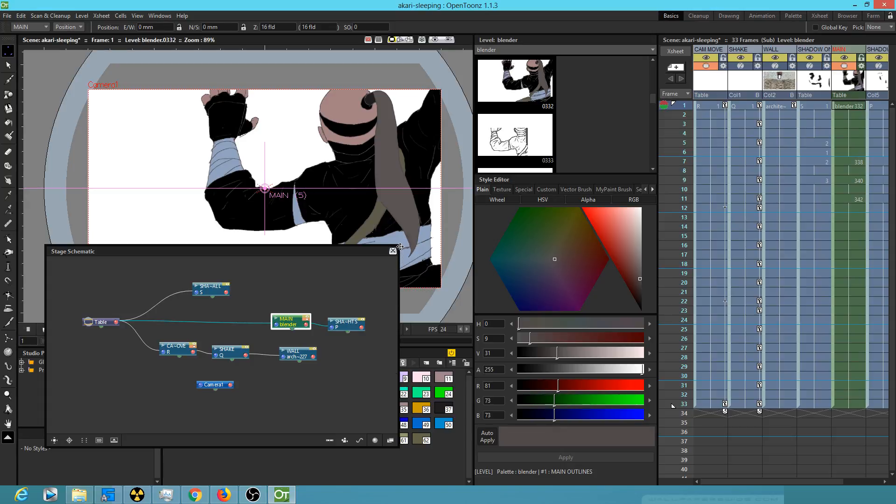
drag(400, 247, 403, 278)
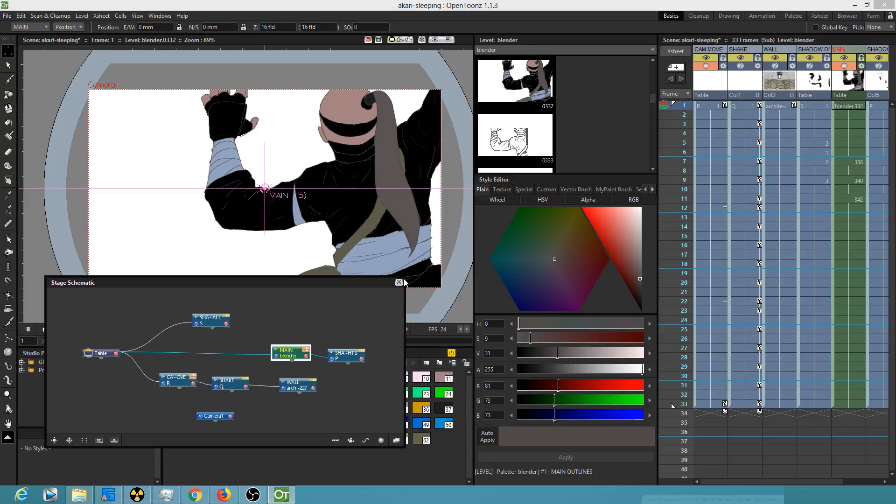
drag(226, 276, 223, 293)
drag(258, 374, 255, 354)
drag(259, 290, 267, 294)
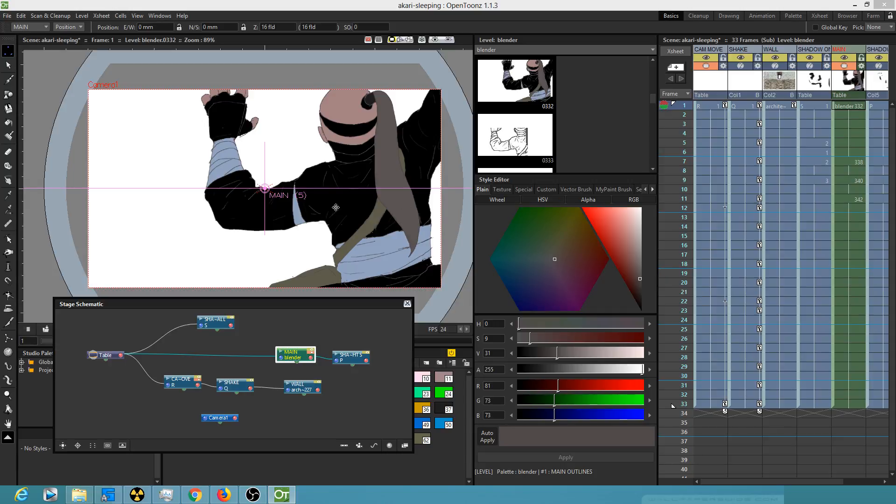
Play the animation and inspect the ninja's arm and shoulder up close, stopping playback at the end.
key(p)
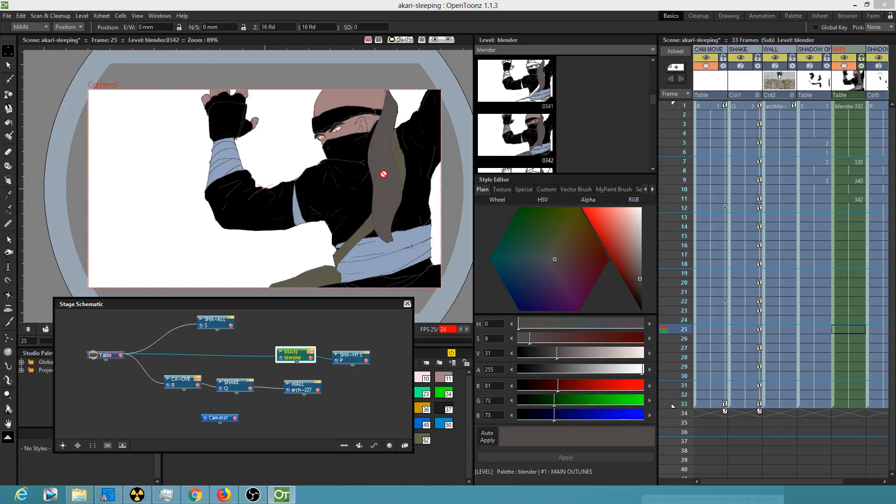
scroll(342, 185, up, 1)
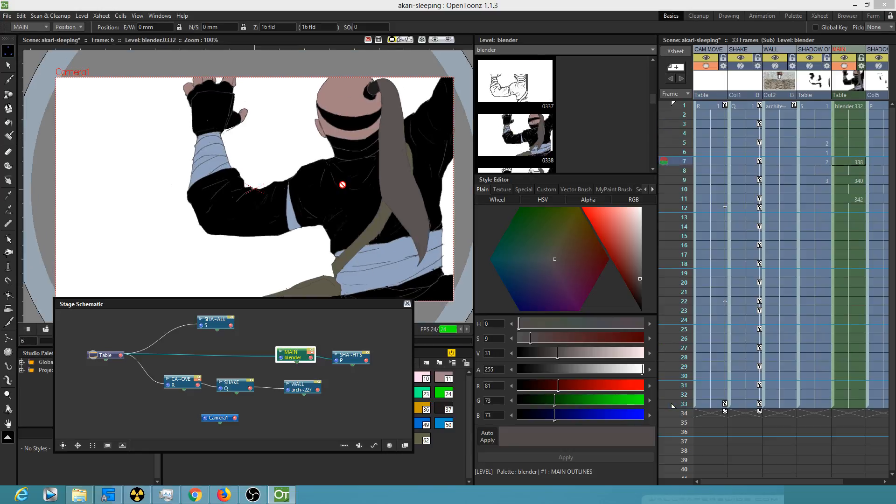
scroll(342, 185, up, 4)
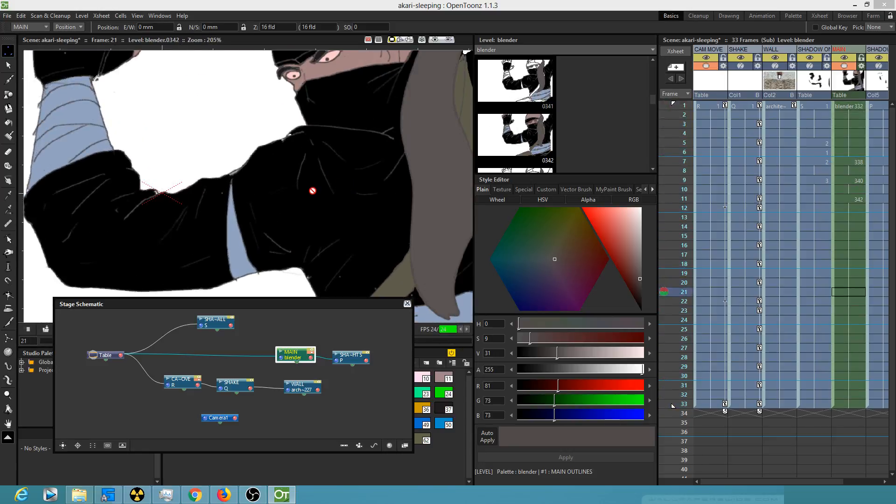
scroll(310, 189, up, 1)
key(p)
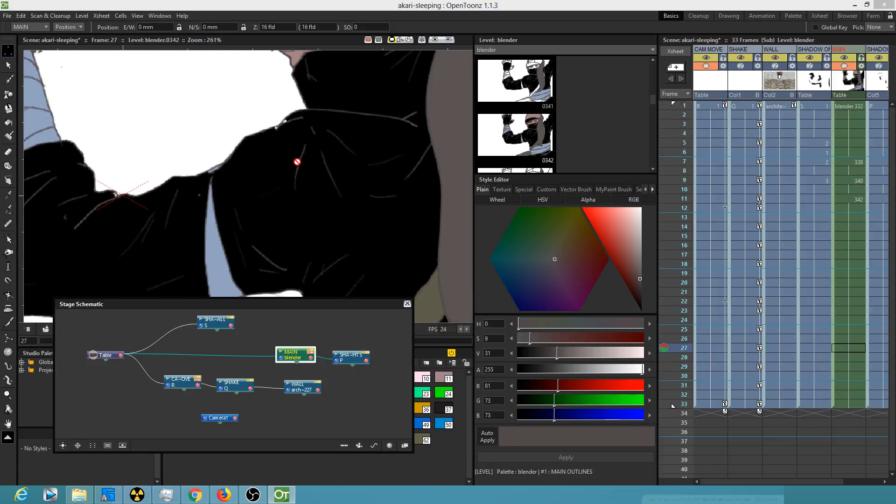
Scrub the first frames and flip between the MAIN column's drawings to compare the ninja's shoulder outlines.
click(684, 115)
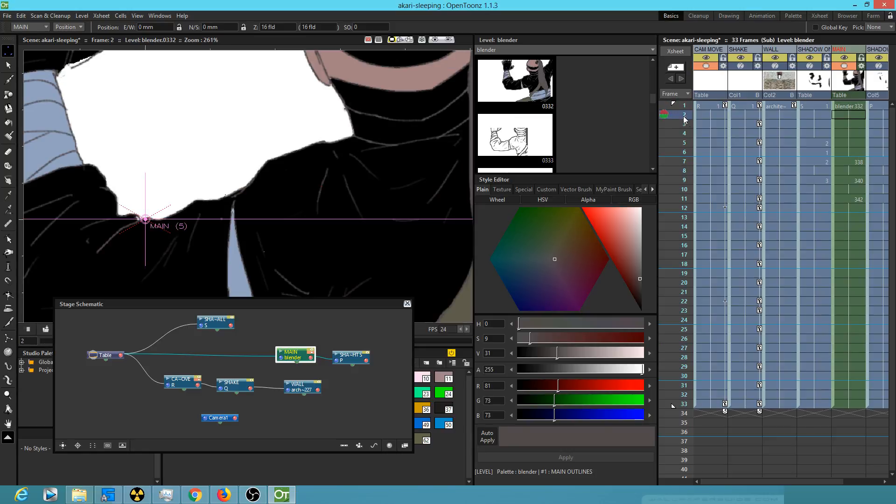
drag(684, 115, 679, 162)
key(comma)
key(period)
key(period)
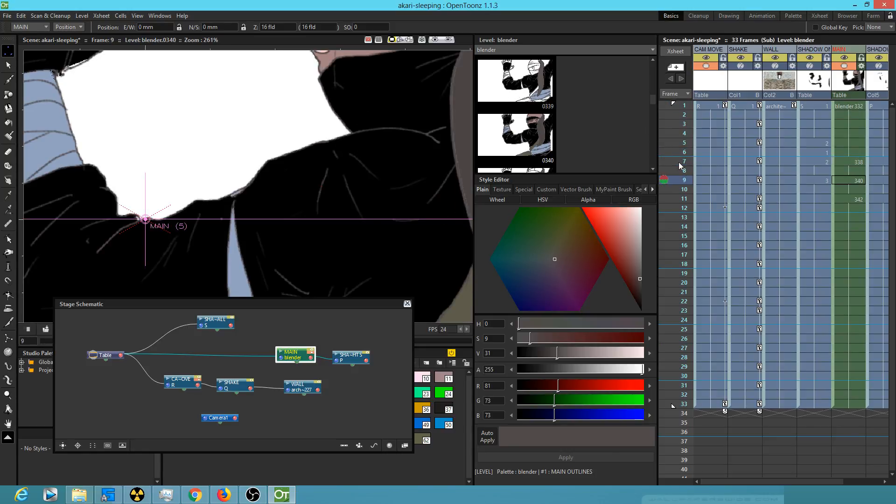
key(period)
key(comma)
key(comma)
key(comma)
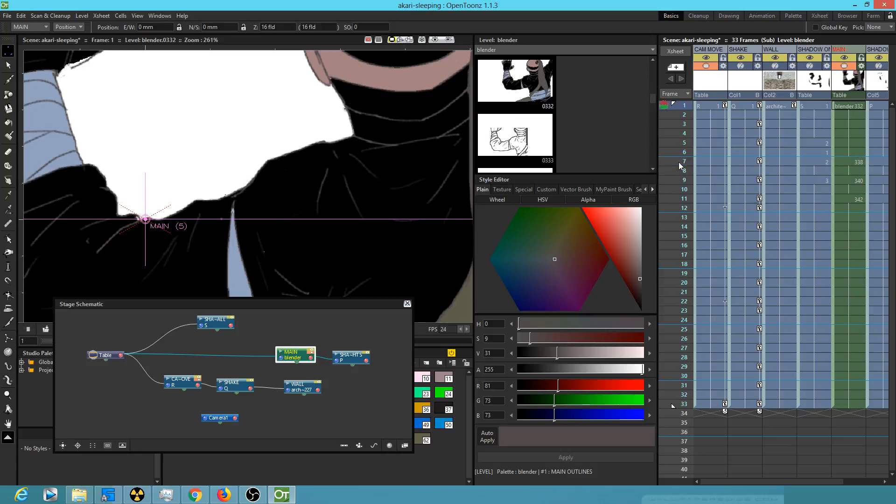
key(period)
key(comma)
key(period)
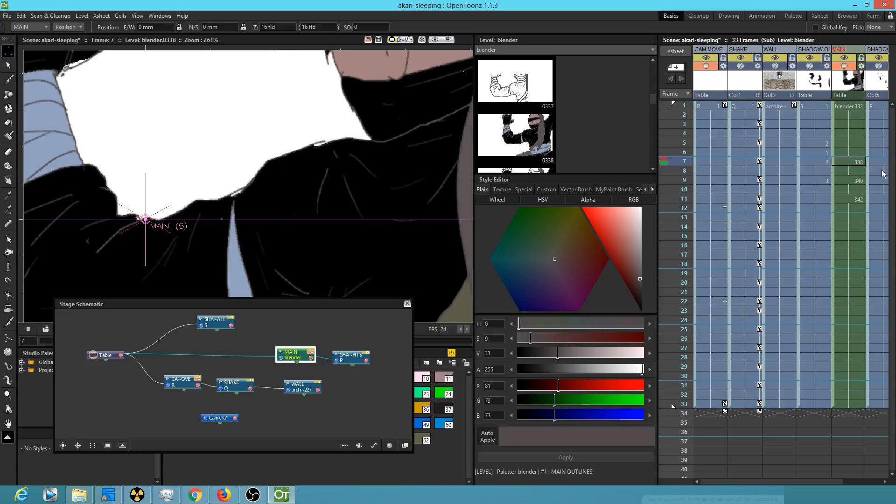
Select the MAIN column's drawing 338 cell, and narrow the Stage Schematic window to uncover the level palette.
click(853, 162)
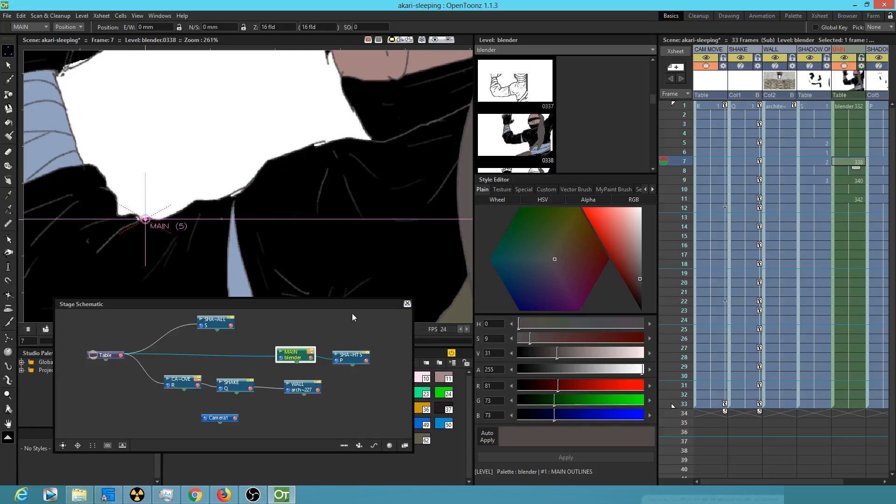
drag(359, 302, 333, 298)
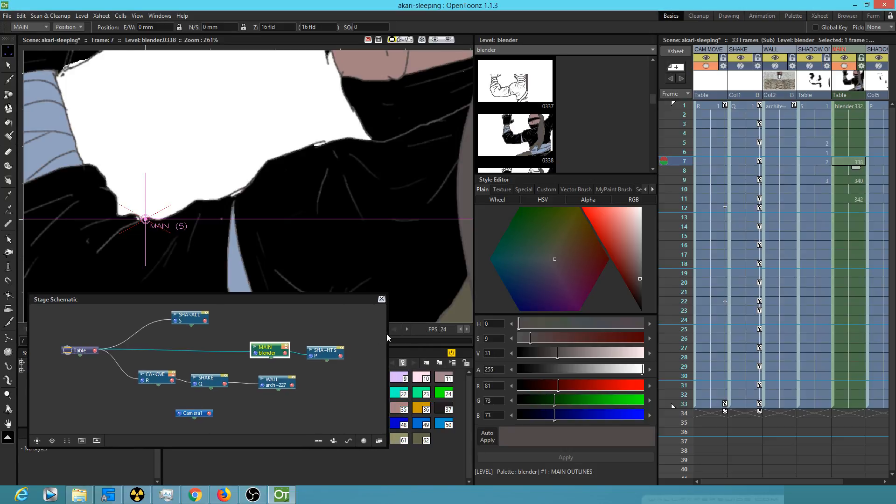
drag(387, 335, 288, 340)
drag(245, 374, 173, 375)
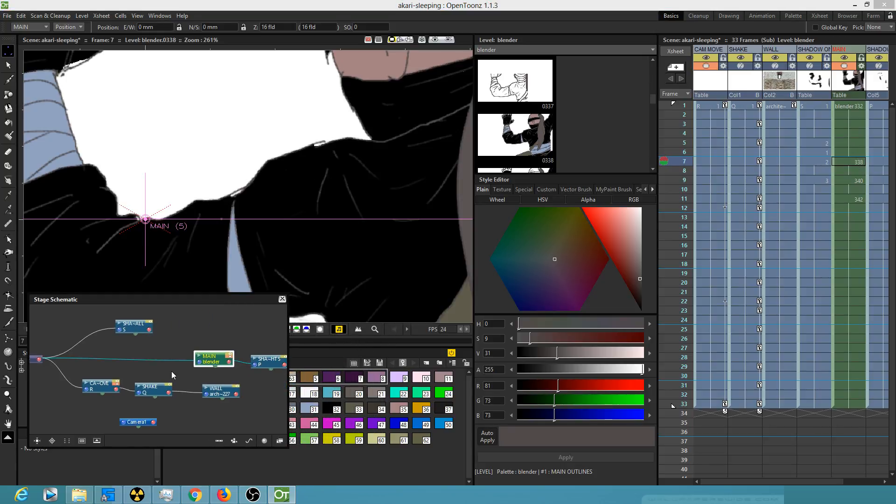
Flip between MAIN drawings 332, 338, 340 and 342 to compare the ninja's raised arm, shoulder and head.
click(854, 164)
key(comma)
key(period)
key(comma)
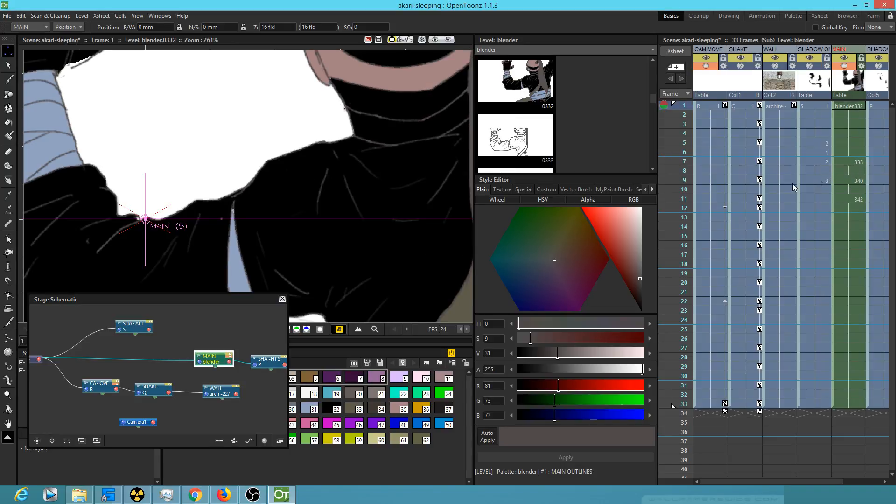
drag(112, 98, 148, 120)
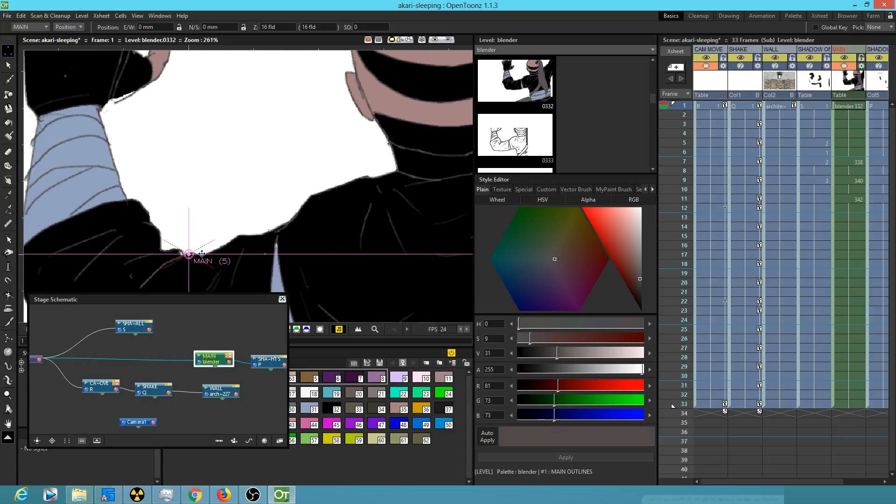
key(period)
key(period)
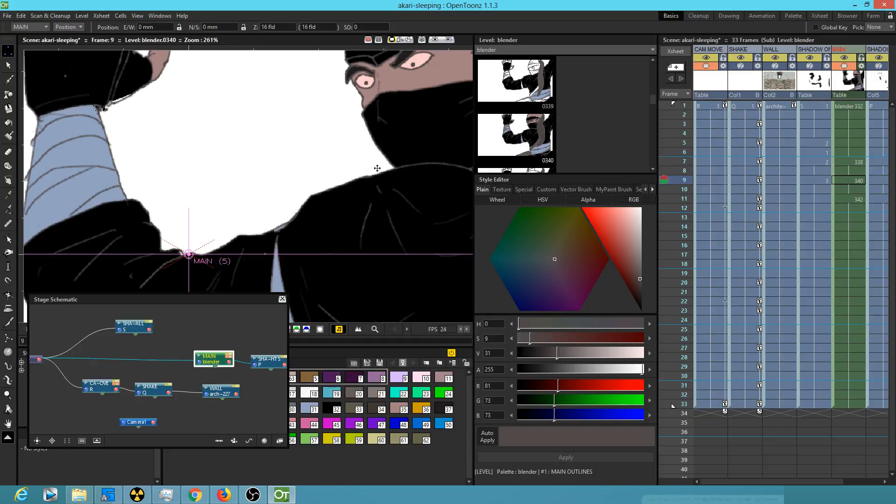
key(comma)
key(comma)
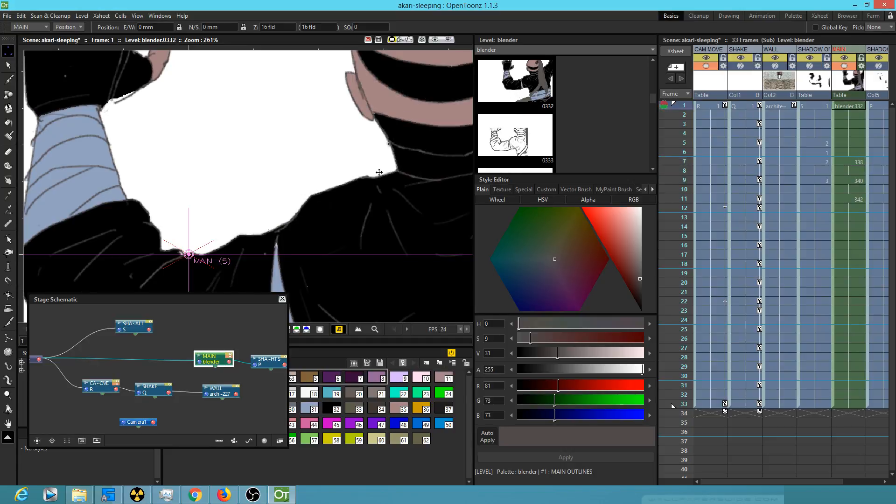
key(period)
key(period)
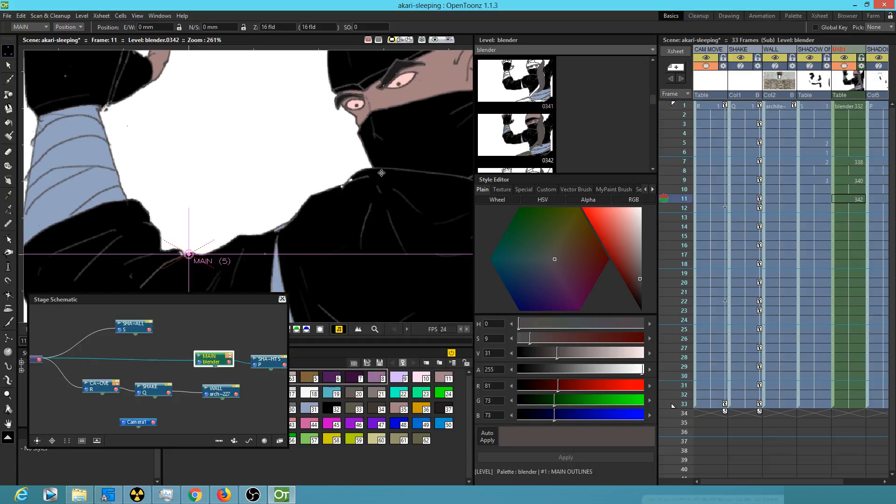
key(period)
key(comma)
key(period)
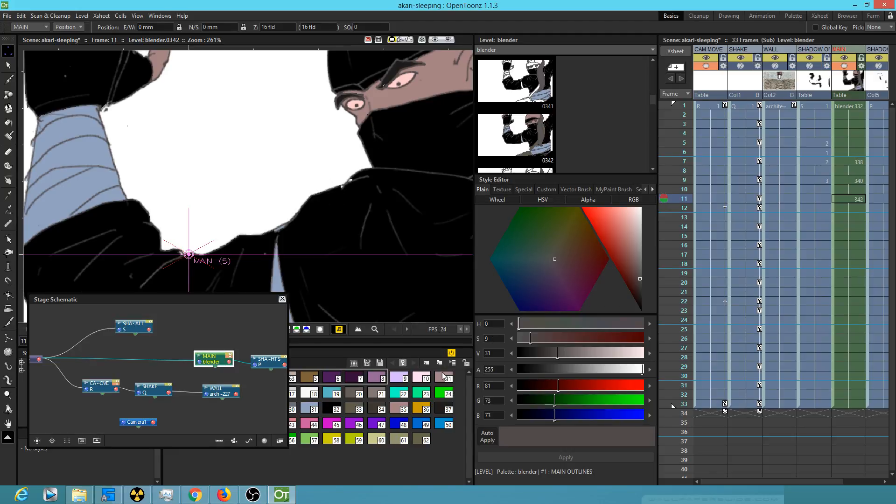
Close the Stage Schematic, select color_27 in the blender level palette, and review the remaining styles.
click(460, 397)
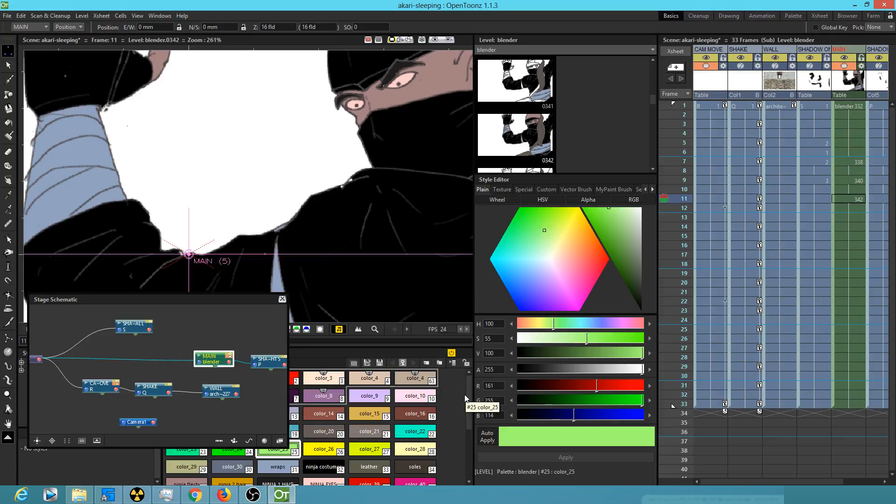
click(282, 299)
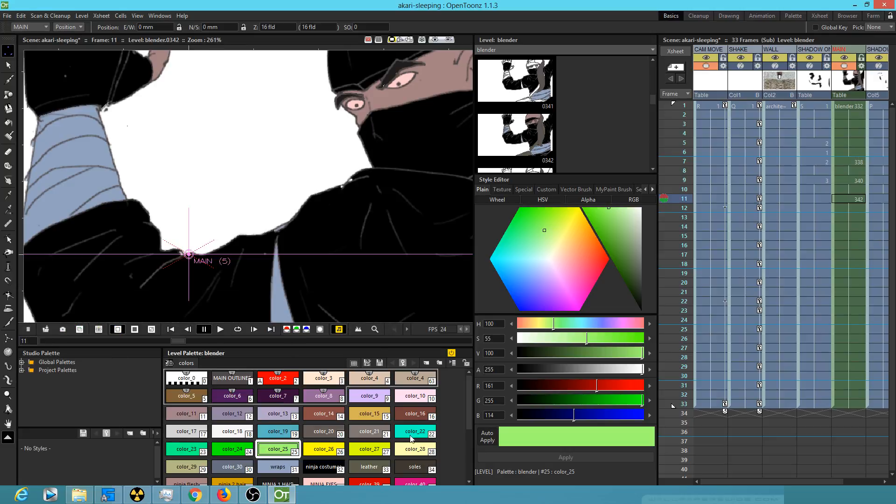
click(373, 449)
drag(469, 399, 470, 435)
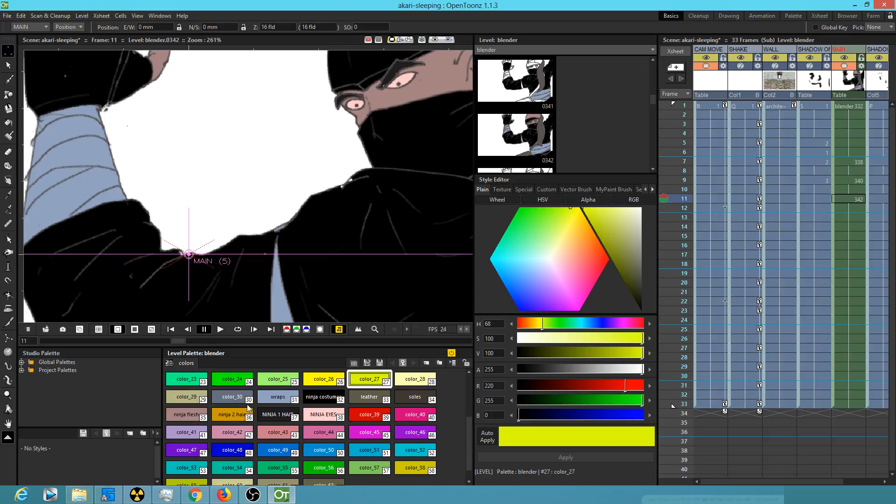
Erase stray lines beside the raised wrist in the MAIN drawings, using the Eraser in Lines mode for drawing 332 and Lines & Areas mode for the others.
click(854, 106)
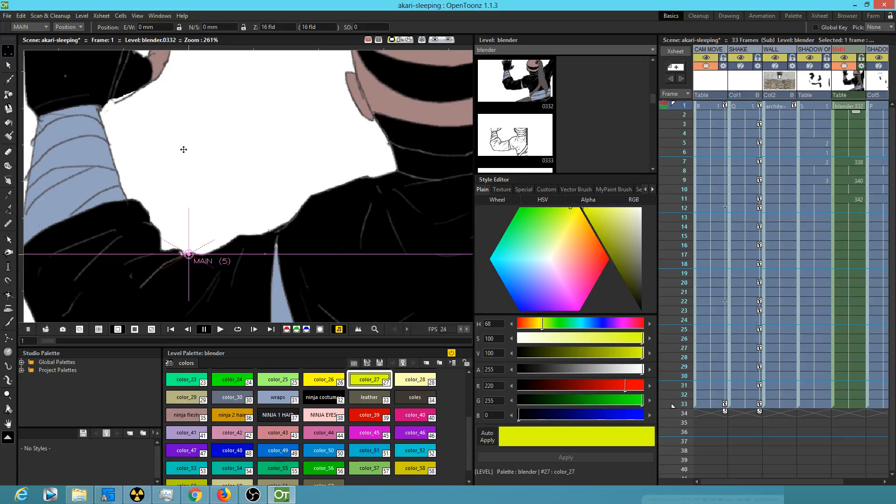
key(e)
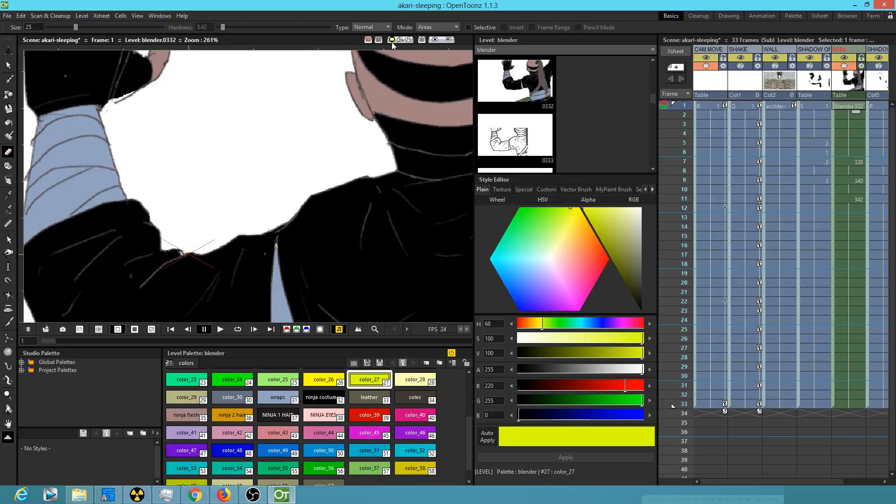
click(439, 35)
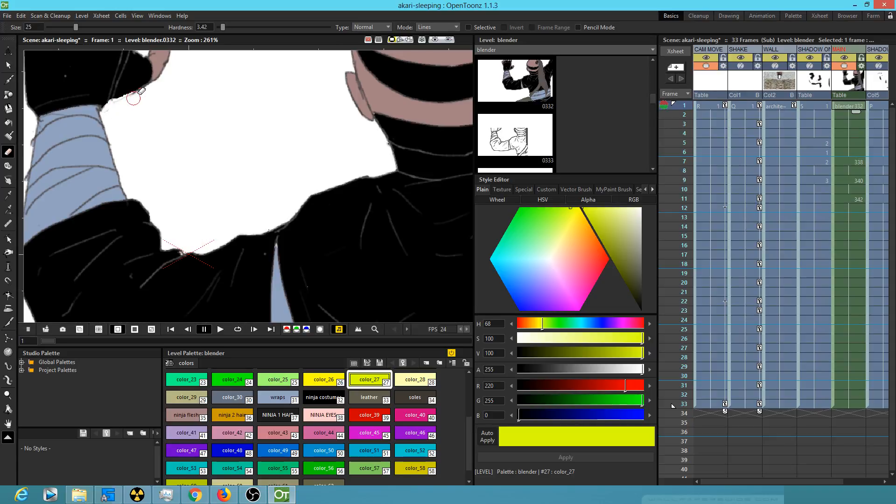
drag(114, 107, 118, 112)
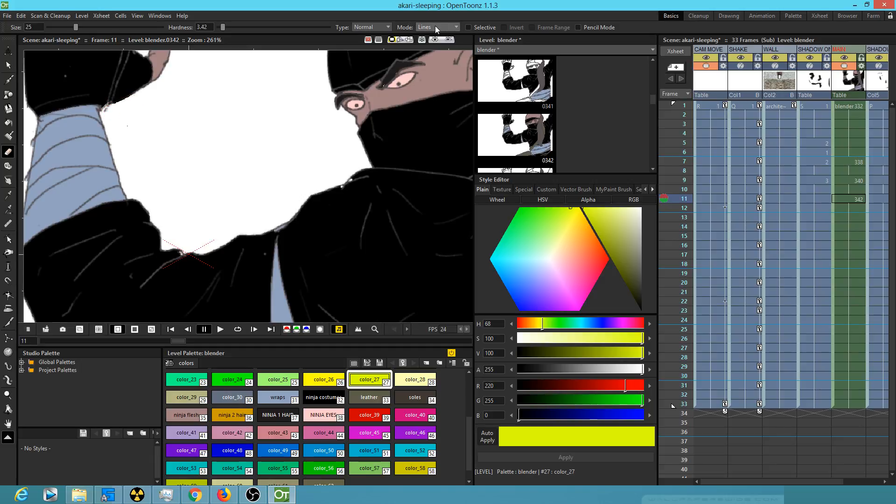
click(433, 49)
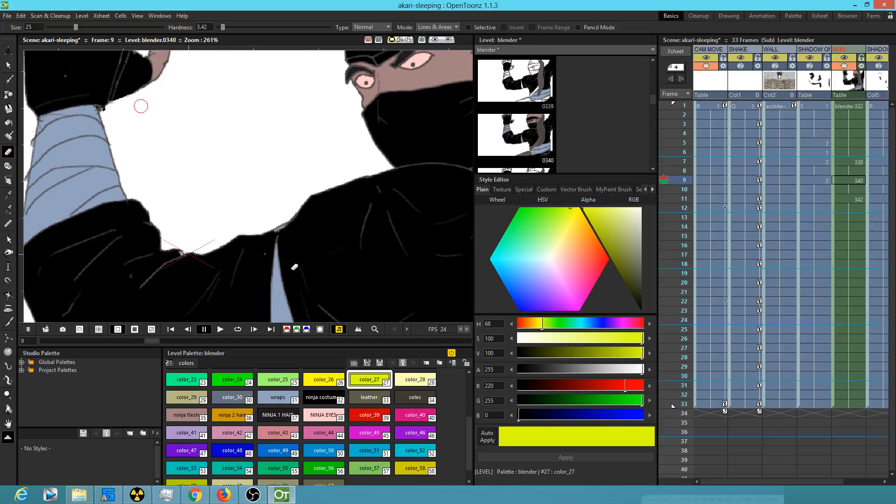
Start a new raster drawing with the Brush at frame 1 of the empty column after SHADOWS.
scroll(813, 182, right, 3)
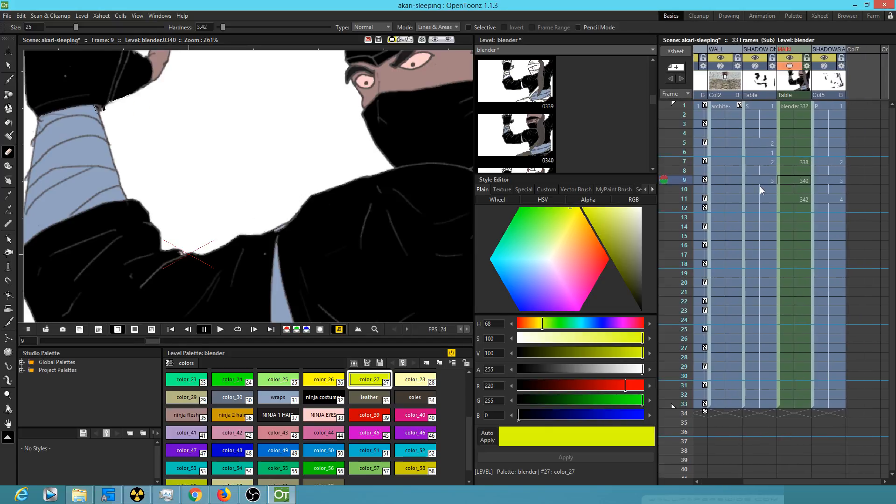
click(866, 50)
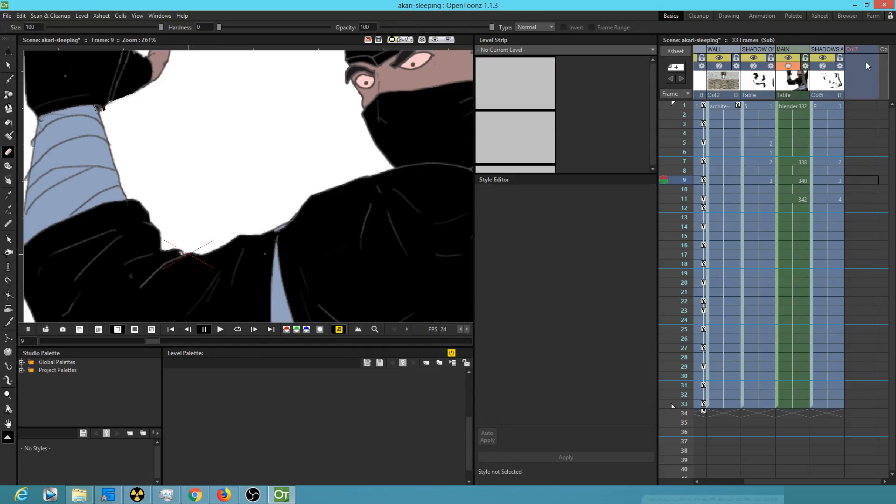
click(863, 105)
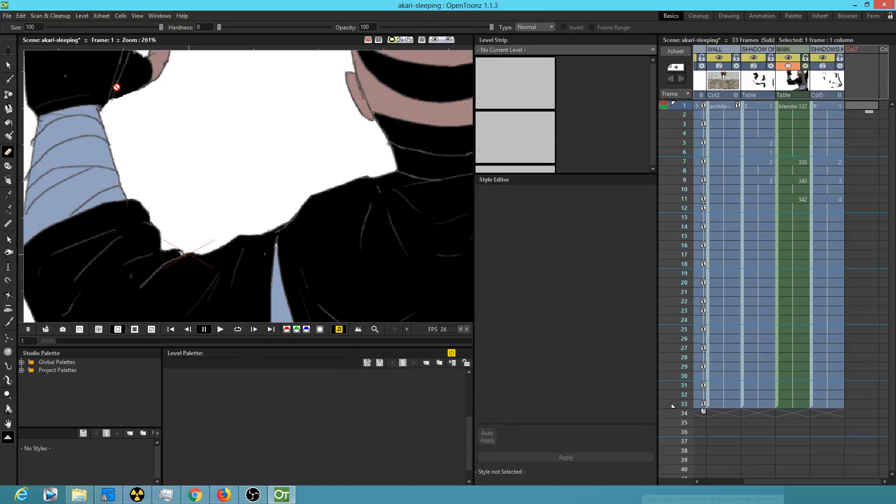
key(b)
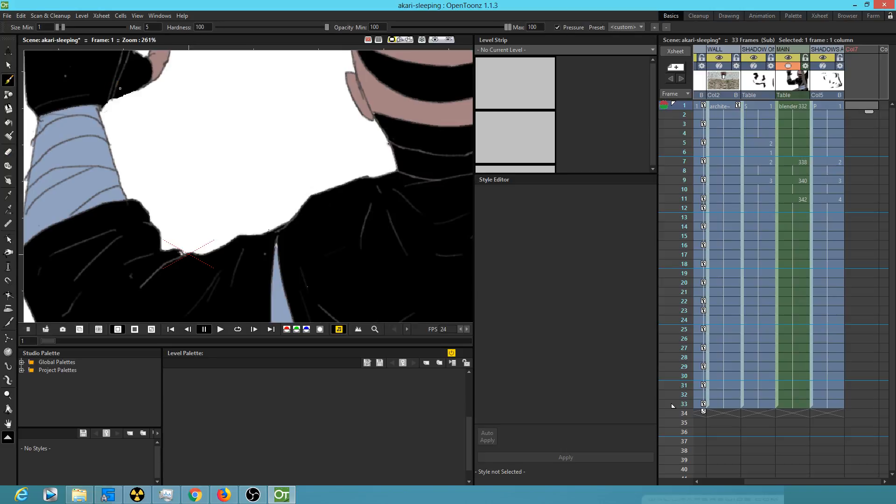
click(119, 86)
Move the new raster column between MAIN and SHADOWS, and extend its drawing through frame 33.
drag(861, 49, 829, 50)
click(830, 104)
drag(835, 110, 830, 269)
drag(834, 194, 831, 404)
click(832, 107)
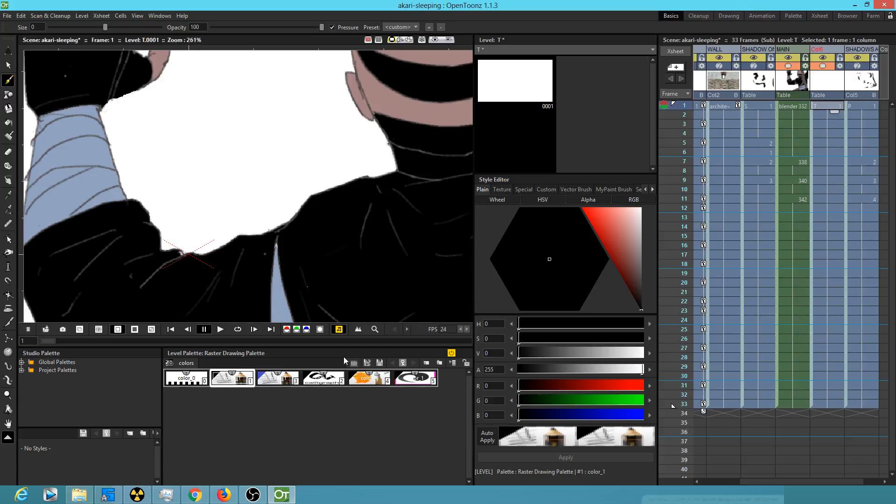
Paint over the rough sleeve edge beside the raised wrist with black color_1, and scrub the frames to check the patch.
click(248, 381)
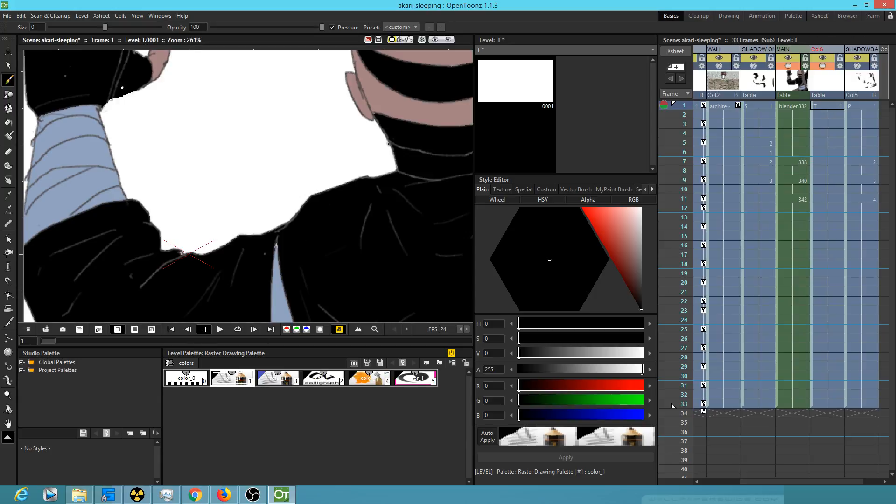
mouse_move(112, 99)
mouse_down()
mouse_move(133, 92)
mouse_move(107, 104)
mouse_move(128, 95)
mouse_up()
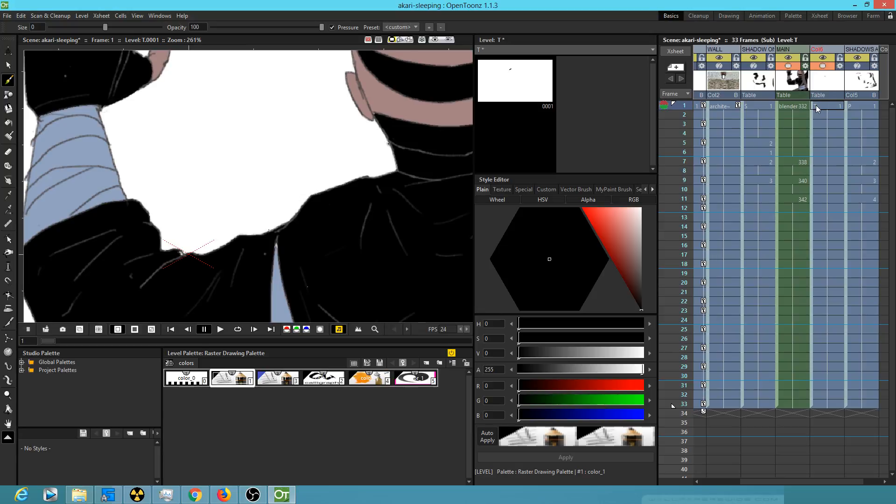
mouse_move(693, 107)
mouse_down()
mouse_move(669, 222)
mouse_move(666, 355)
mouse_move(652, 102)
mouse_up()
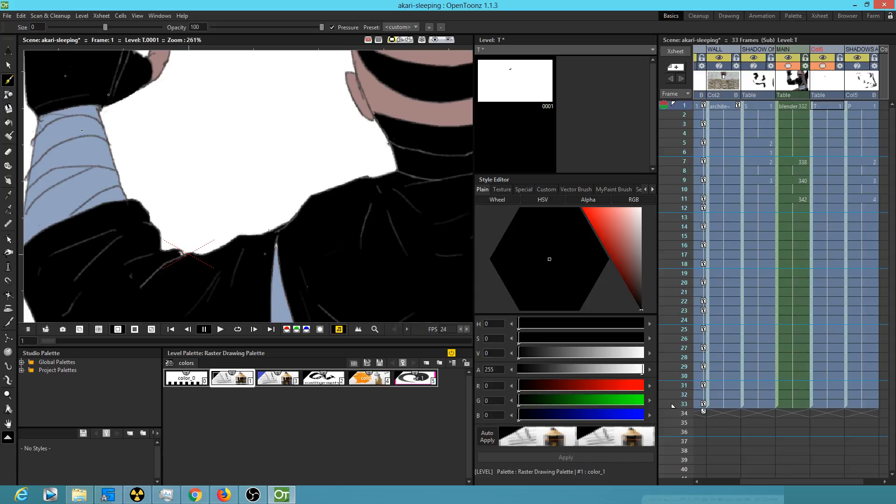
Sample the arm wraps' blue into color_1 and retouch the upper corner of the wraps on the raster layer.
key(r)
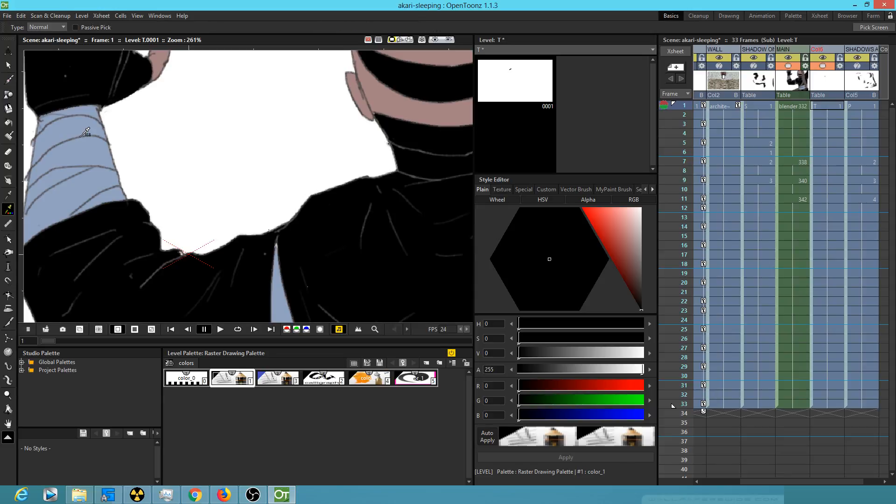
click(93, 145)
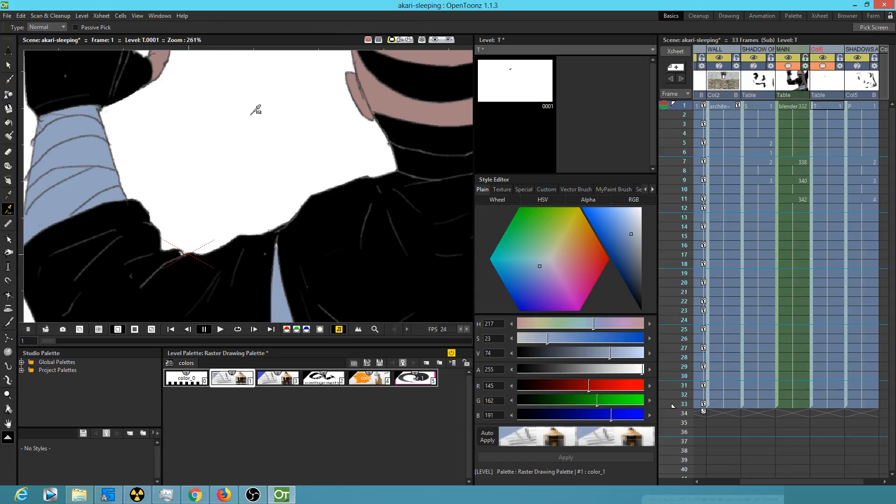
click(835, 108)
key(b)
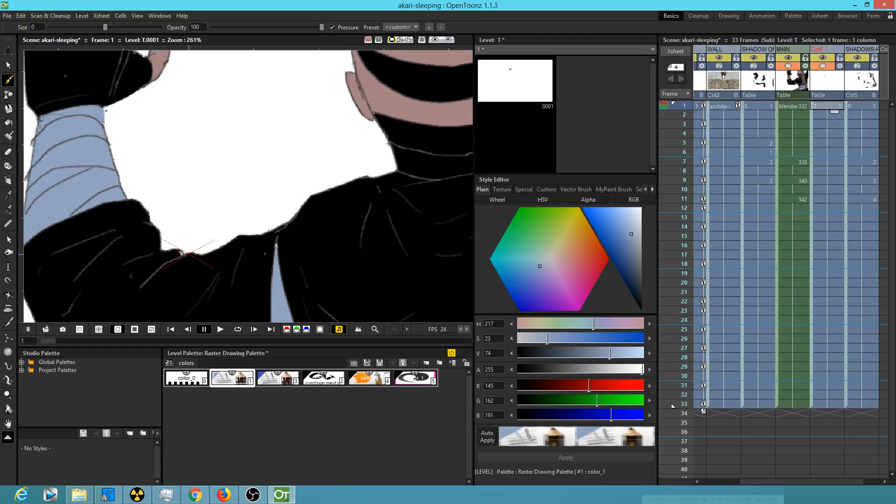
Set color_1 to black, redraw the outline along the wraps' upper edge, and scrub the frames to check it.
drag(638, 295, 650, 331)
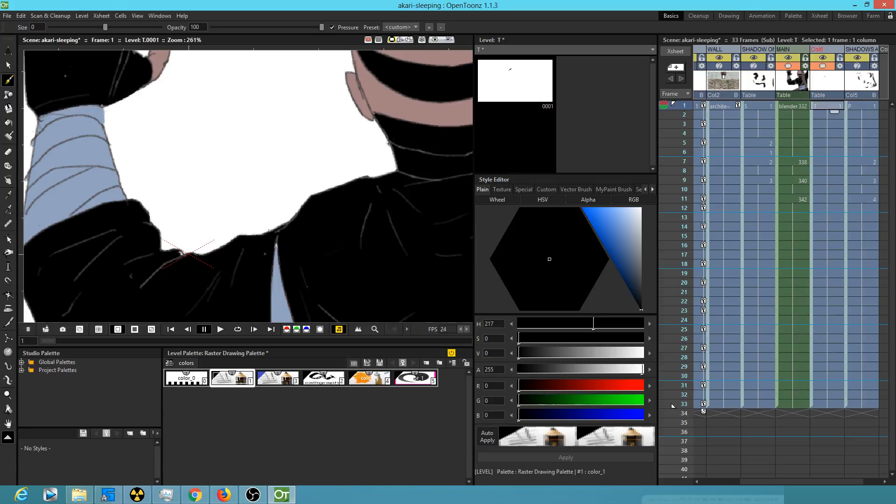
drag(103, 107, 104, 129)
mouse_move(684, 106)
mouse_down()
mouse_move(684, 237)
mouse_move(685, 171)
mouse_move(687, 203)
mouse_move(667, 114)
mouse_move(664, 178)
mouse_move(658, 106)
mouse_move(652, 186)
mouse_move(640, 96)
mouse_move(632, 103)
mouse_up()
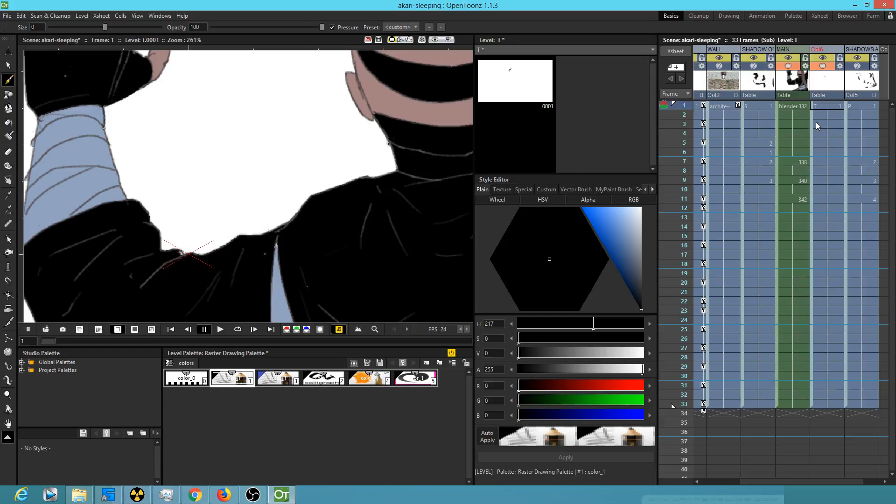
mouse_move(685, 107)
mouse_down()
mouse_move(680, 193)
mouse_move(666, 104)
mouse_move(676, 142)
mouse_move(679, 277)
mouse_move(692, 161)
mouse_move(684, 142)
mouse_move(682, 208)
mouse_move(682, 119)
mouse_move(685, 235)
mouse_move(682, 105)
mouse_up()
Retouch the tip of the blue strip on the ninja's chest with black and the blue sampled from the wraps.
mouse_move(275, 263)
mouse_down()
mouse_move(276, 240)
mouse_move(276, 254)
mouse_up()
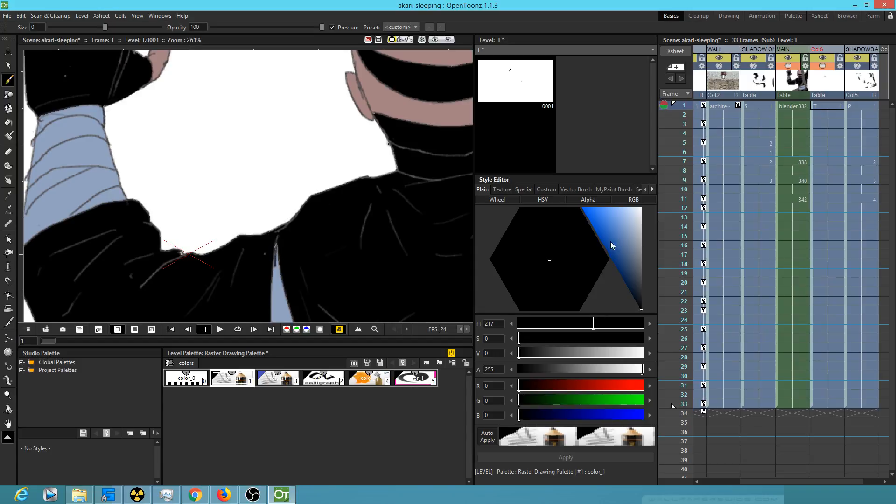
key(r)
click(110, 147)
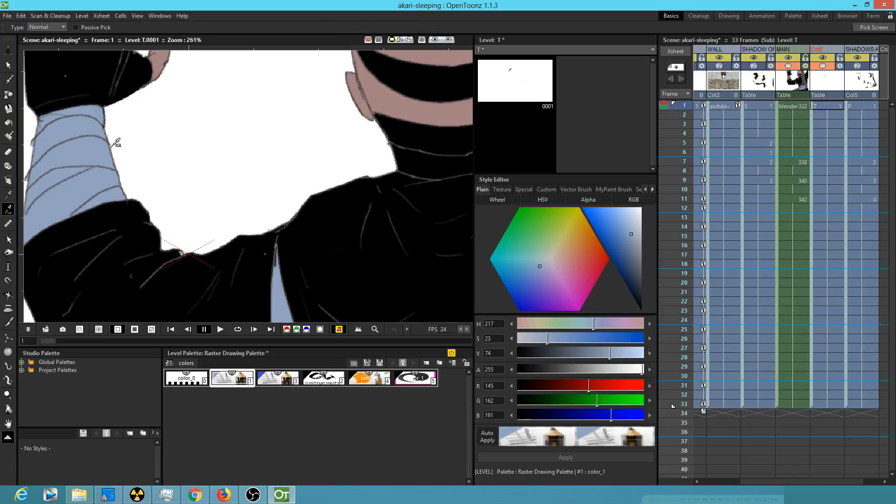
key(b)
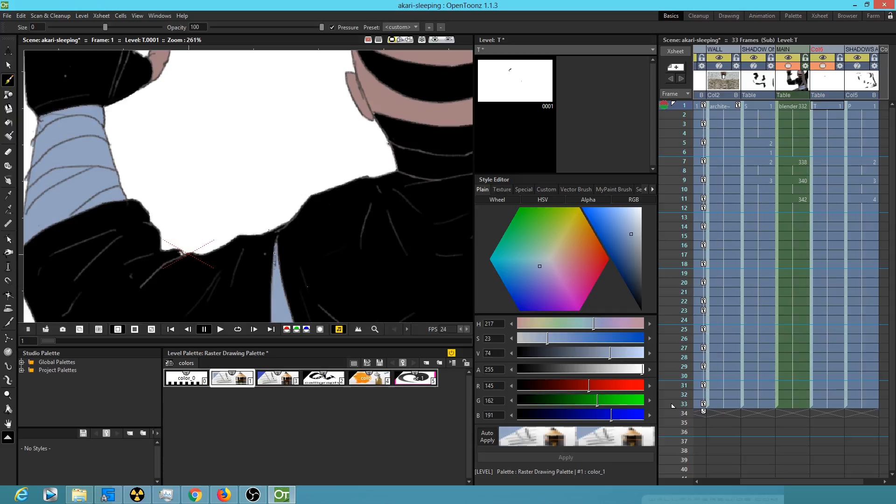
drag(278, 255, 282, 282)
click(802, 106)
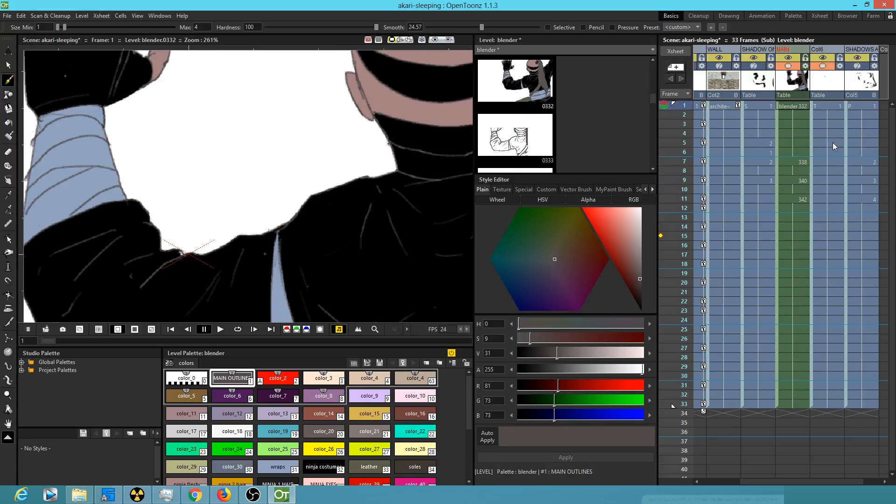
click(829, 105)
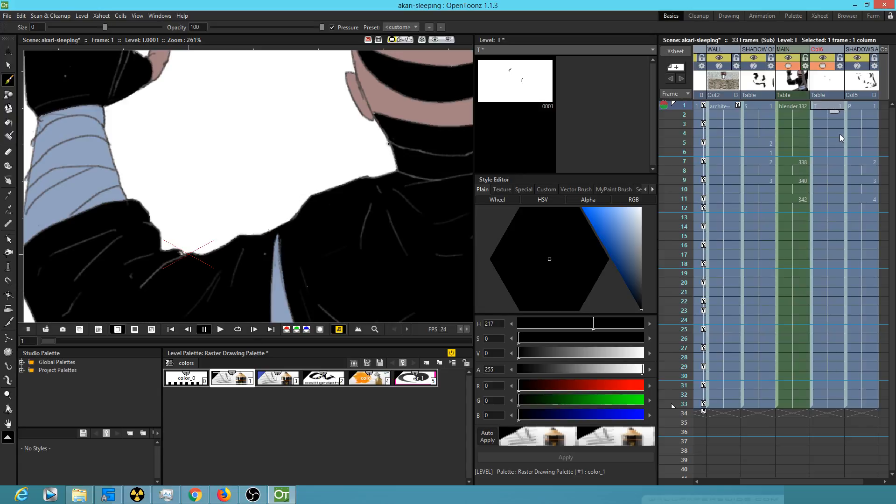
Flip back and forth through MAIN drawings 332 to 342 to check how the raster patches cover the wrist and chest.
click(801, 105)
key(period)
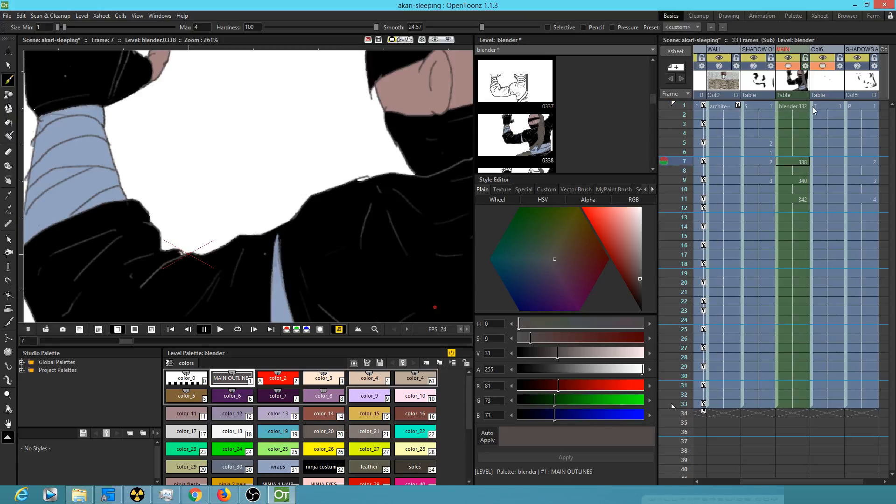
key(period)
key(period)
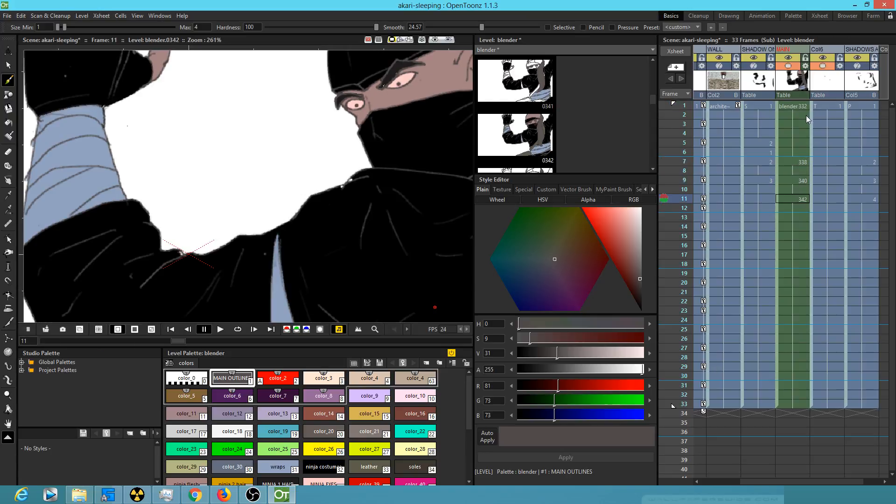
key(comma)
key(comma)
key(comma)
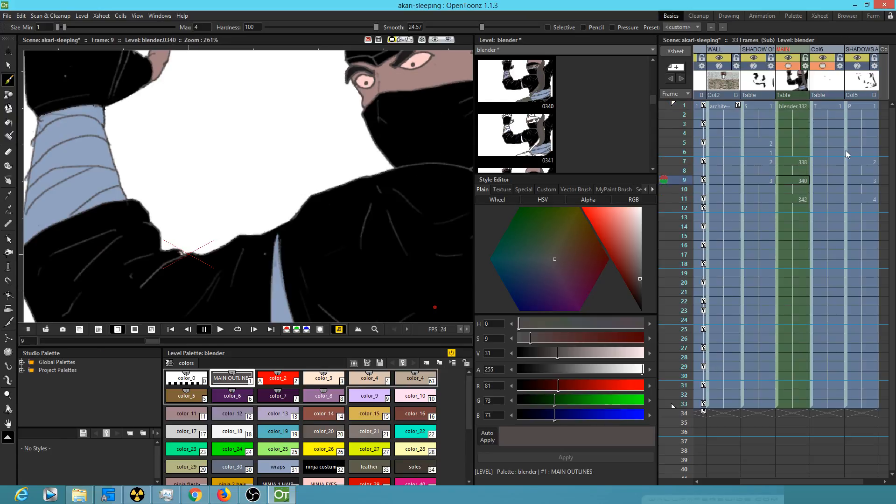
key(period)
key(period)
key(period)
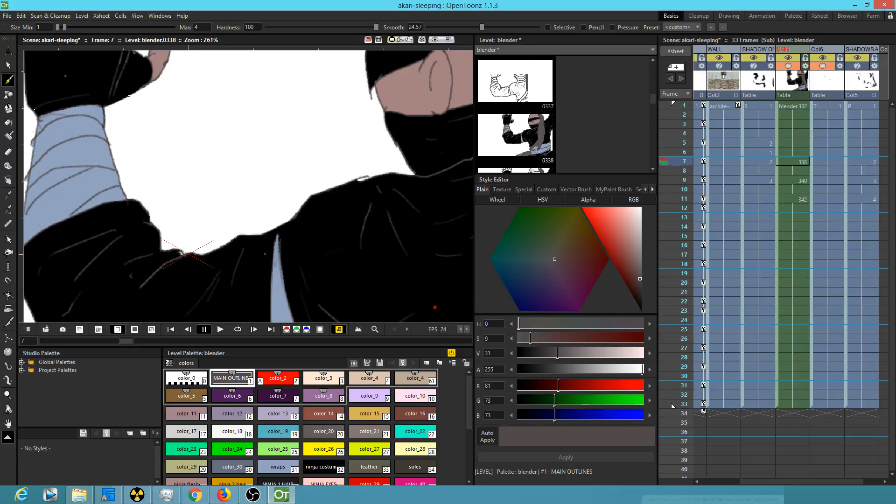
key(comma)
key(comma)
key(comma)
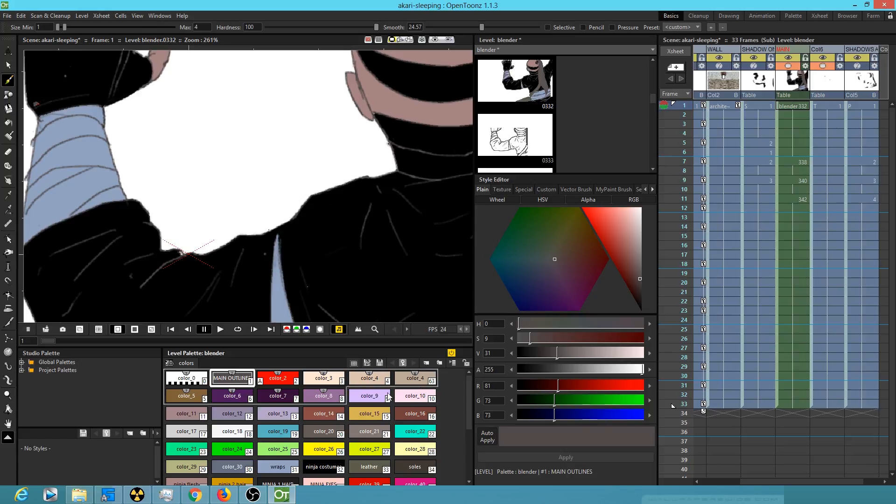
Change the blender palette's MAIN OUTLINES style to black, and check it on drawing 338.
drag(634, 260, 625, 329)
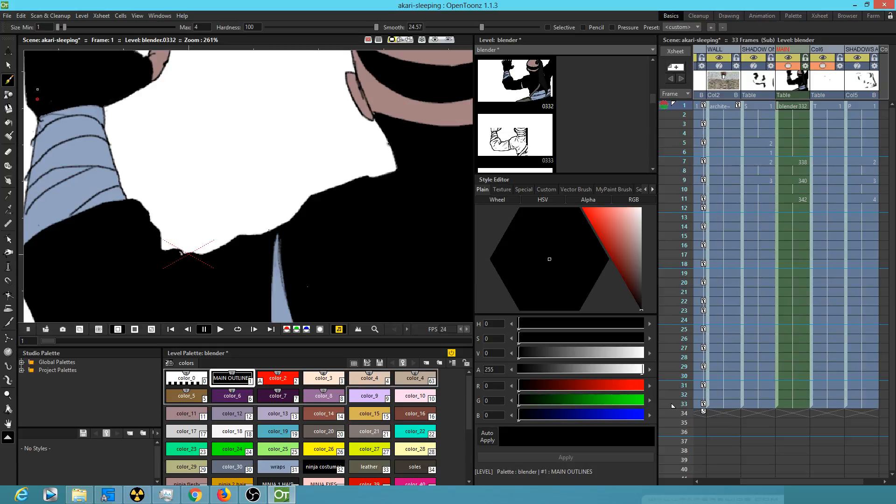
key(period)
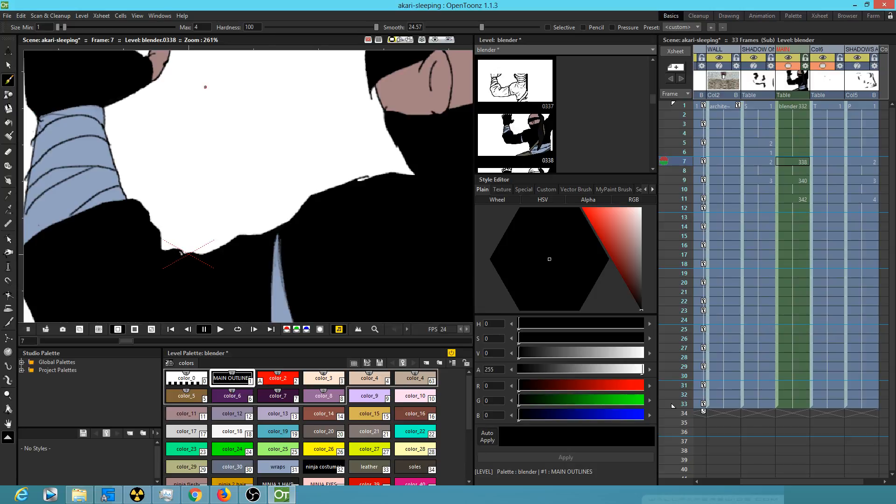
Flip between MAIN drawings 332, 338, 340 and 342 to compare the shoulder and head edges with black outlines.
click(801, 106)
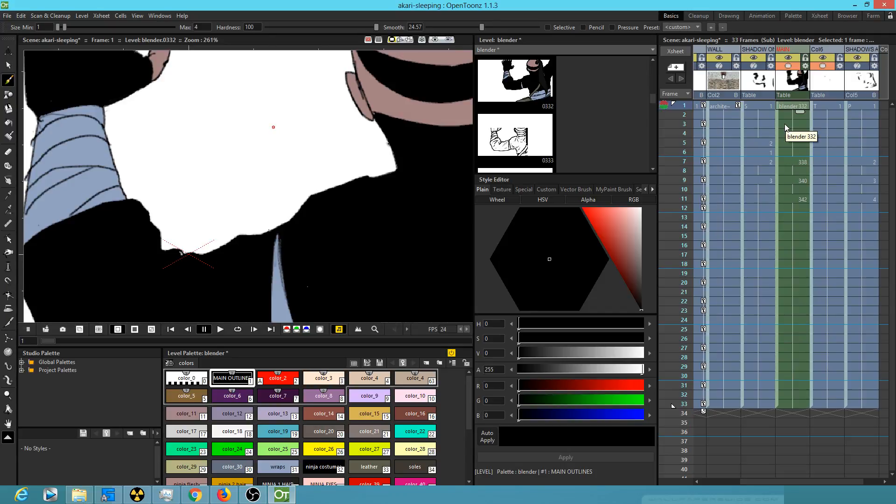
key(period)
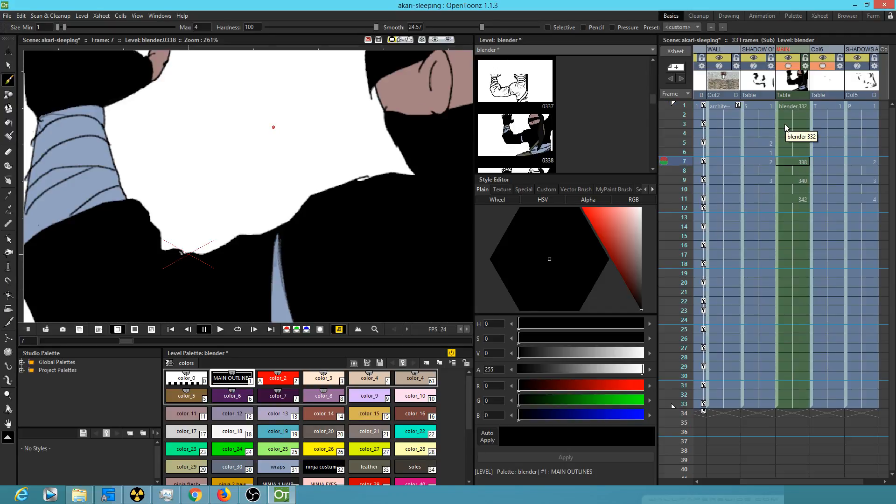
key(period)
key(period)
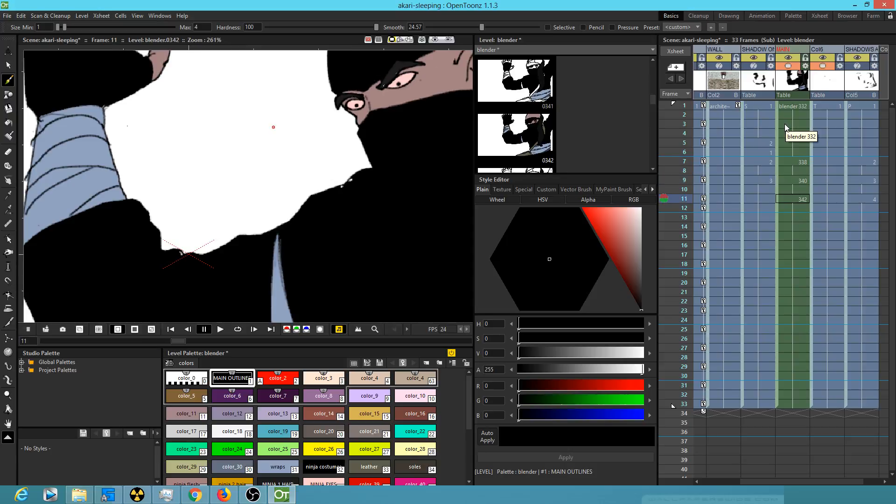
key(comma)
key(comma)
key(comma)
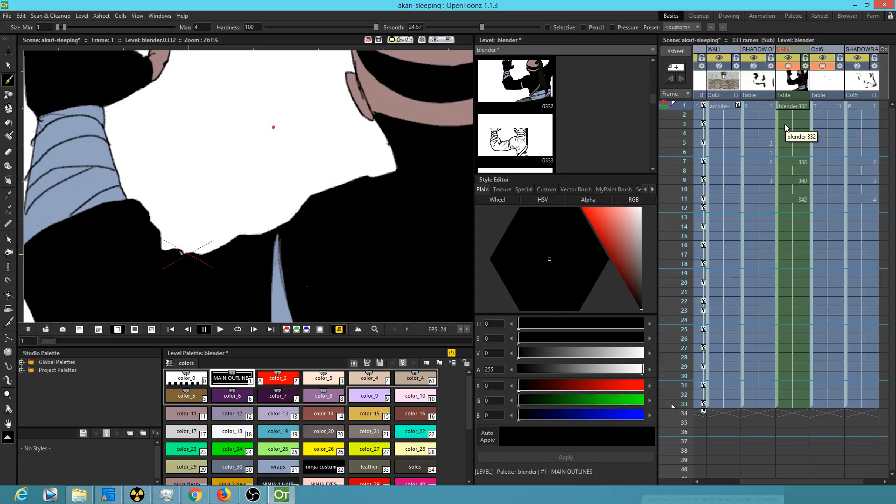
key(period)
key(period)
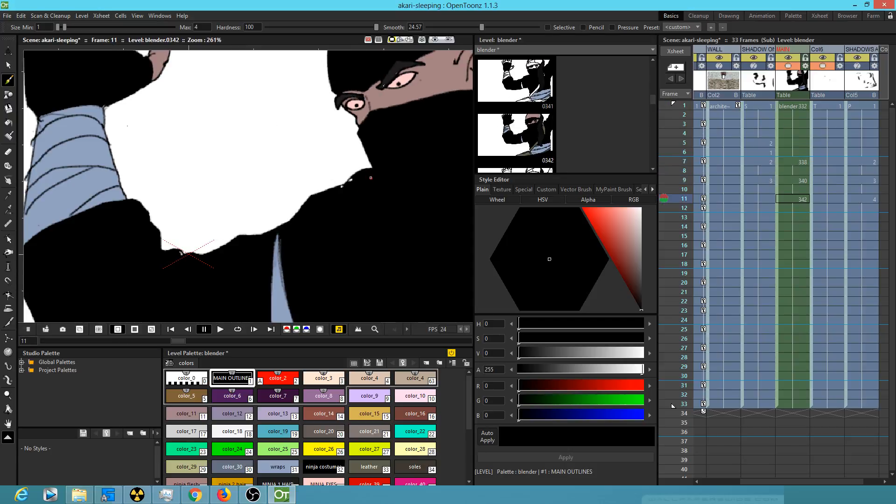
Smooth the black shoulder edge below the neck at frame 1 with touch-ups on MAIN drawing 332 and the Col6 raster drawing.
key(comma)
key(comma)
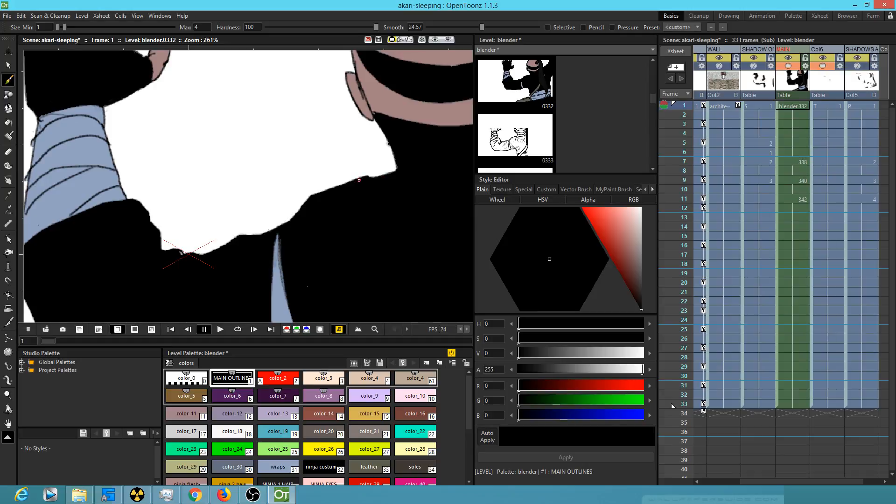
click(836, 106)
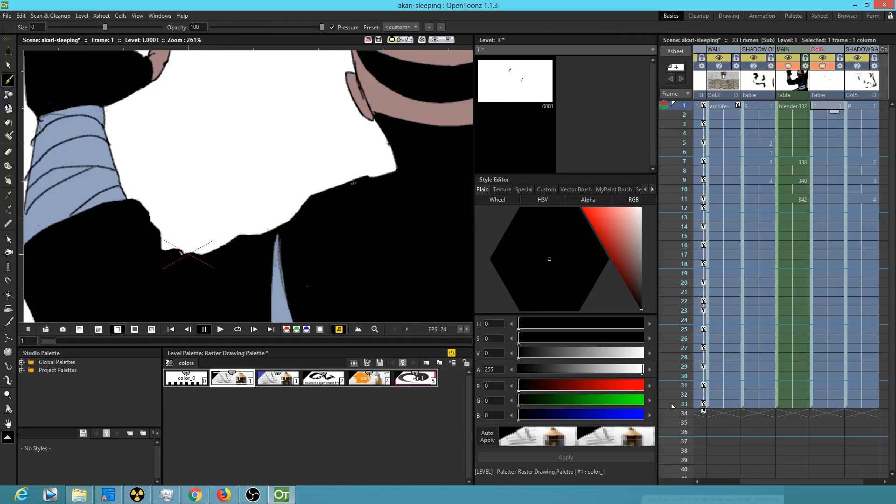
click(365, 185)
click(793, 162)
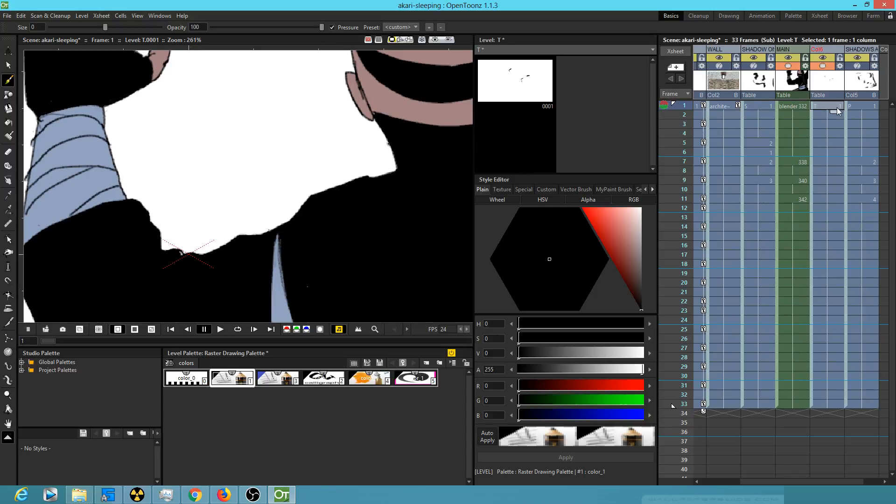
click(793, 106)
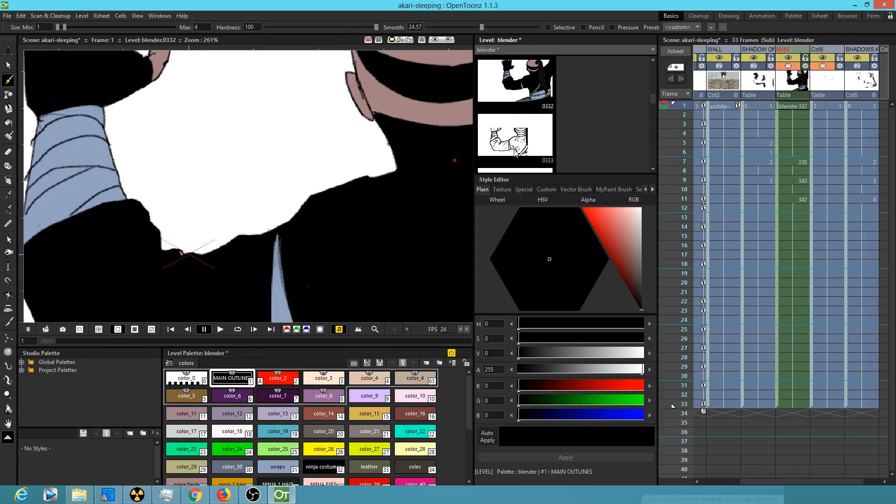
drag(371, 177, 381, 173)
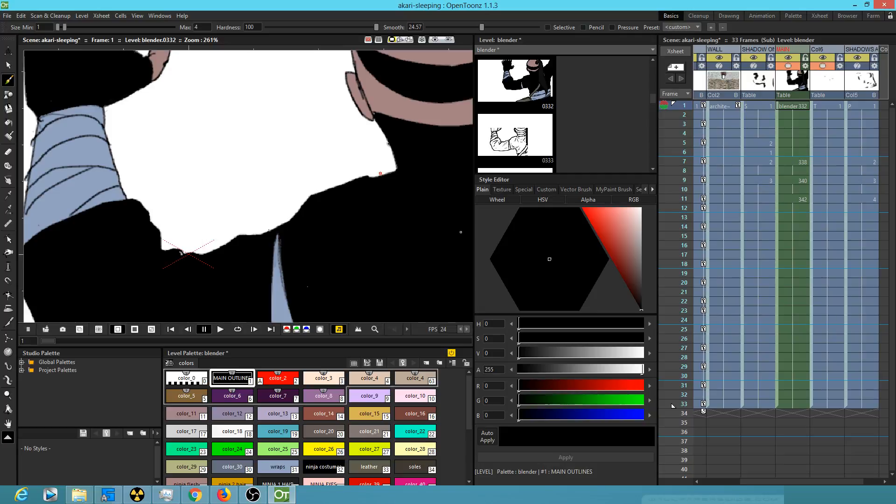
click(830, 110)
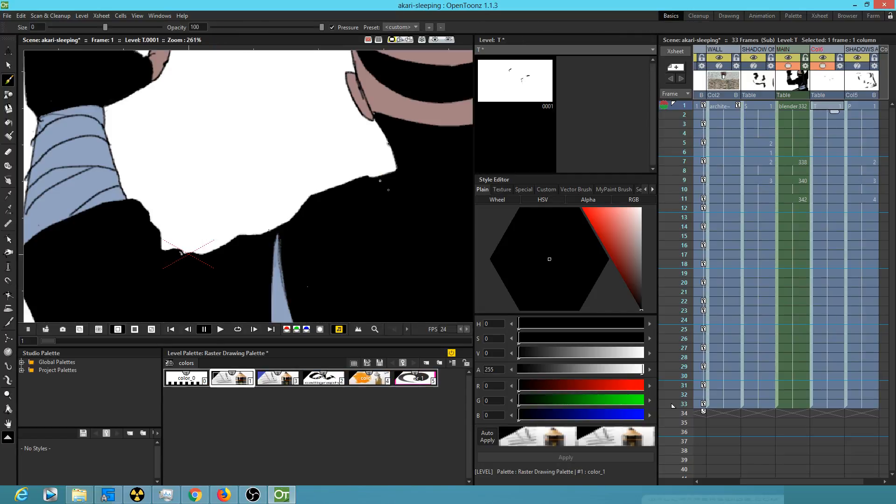
mouse_move(386, 176)
mouse_down()
mouse_move(356, 176)
mouse_move(389, 172)
mouse_move(339, 186)
mouse_up()
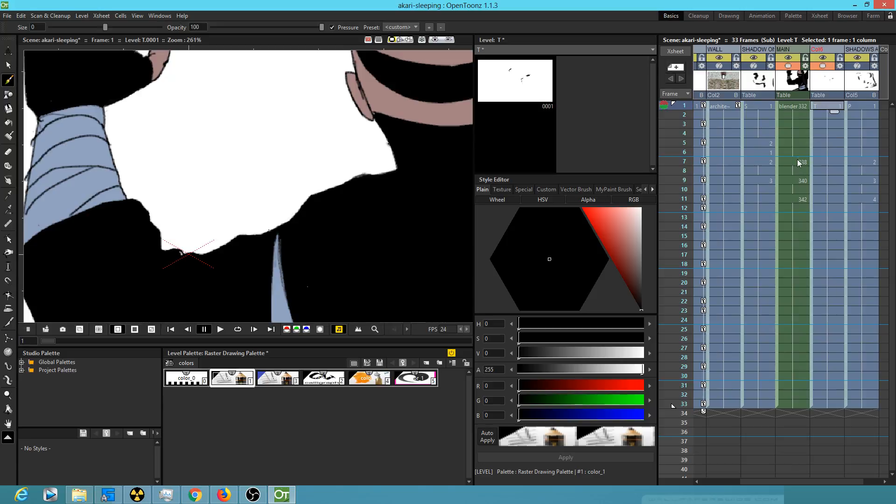
Flip through MAIN drawings 332, 338, 340 and 342 to compare the retouched shoulder edge.
click(795, 106)
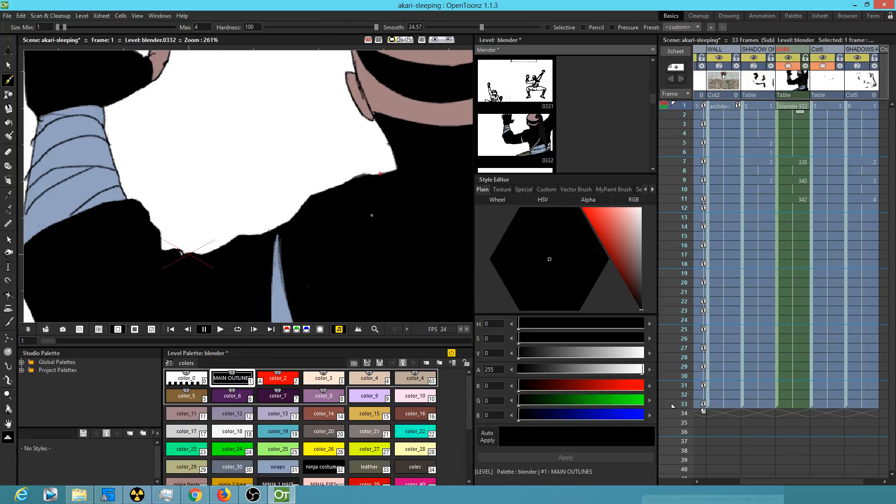
key(period)
key(period)
key(period)
key(comma)
key(comma)
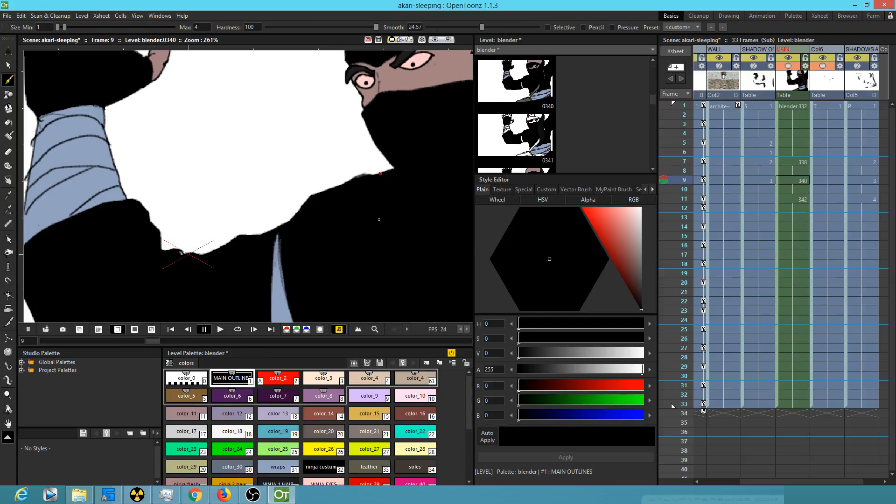
key(comma)
Cover the gap where the shoulder meets the neck on Col6's raster drawing, checking it against MAIN drawings 338 and 332.
click(835, 108)
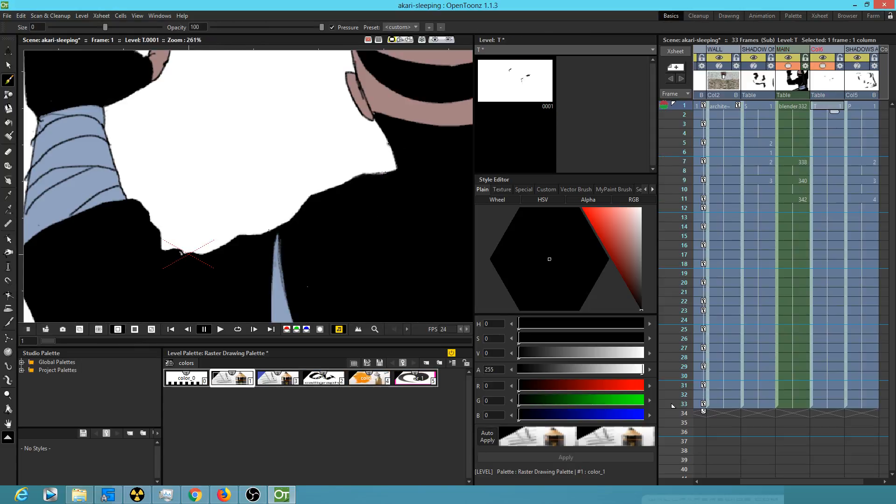
click(794, 162)
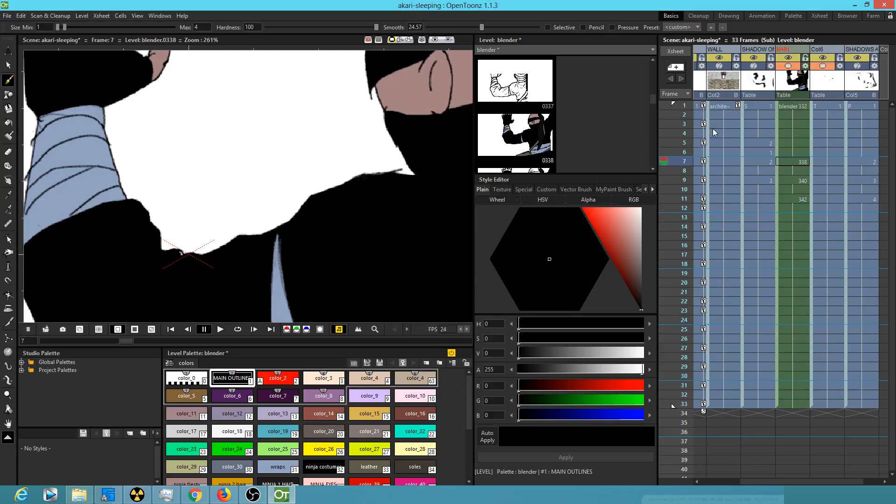
click(829, 107)
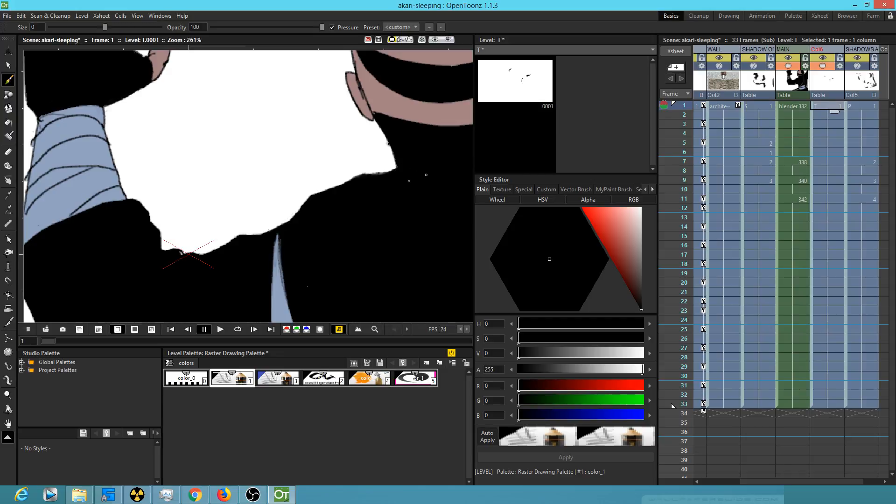
click(793, 162)
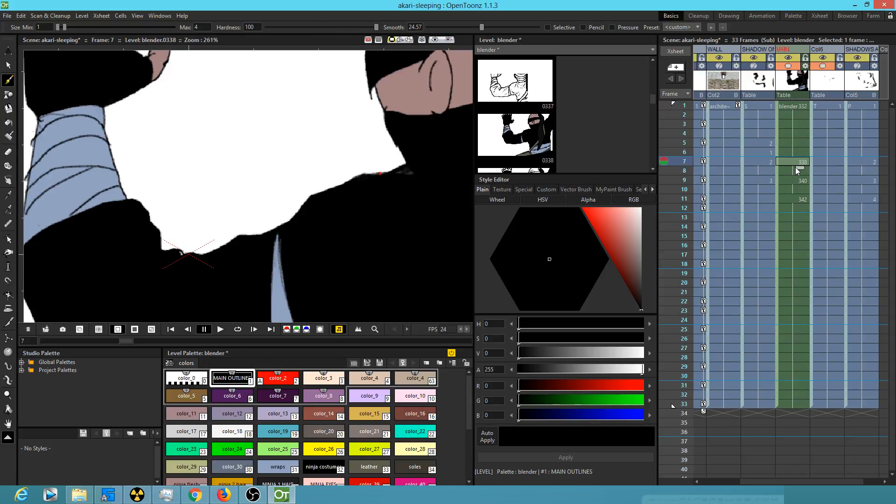
click(831, 108)
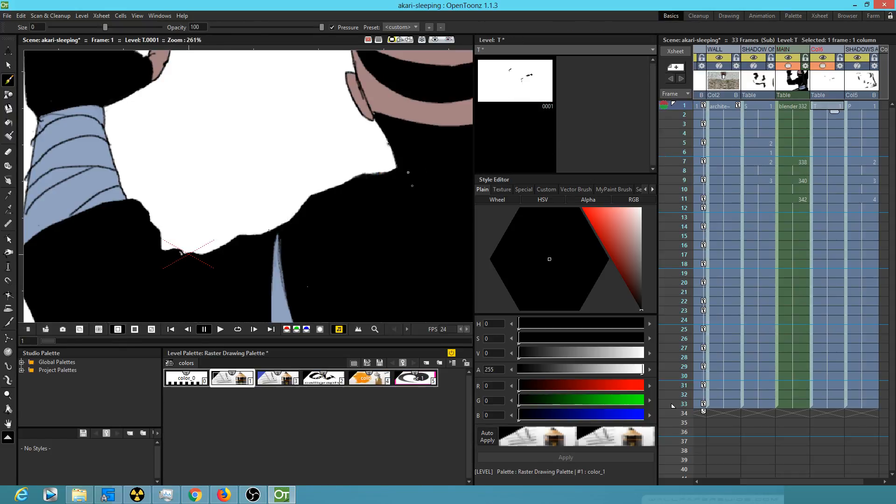
click(795, 111)
click(818, 108)
click(801, 108)
click(820, 108)
click(801, 107)
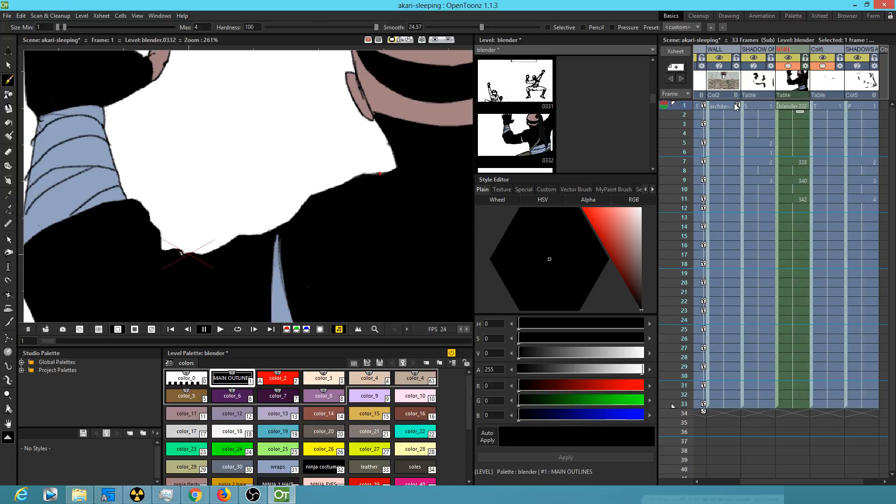
Set the Autocreation preference for drawing to Disabled.
click(7, 16)
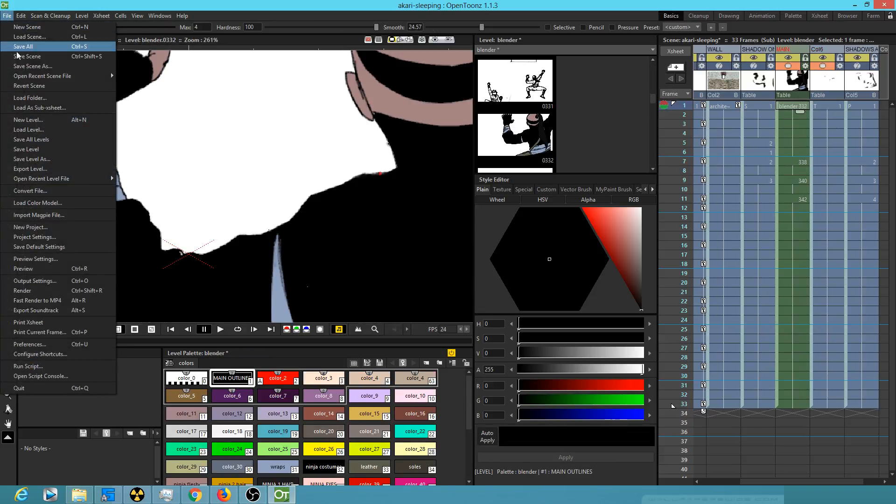
click(58, 343)
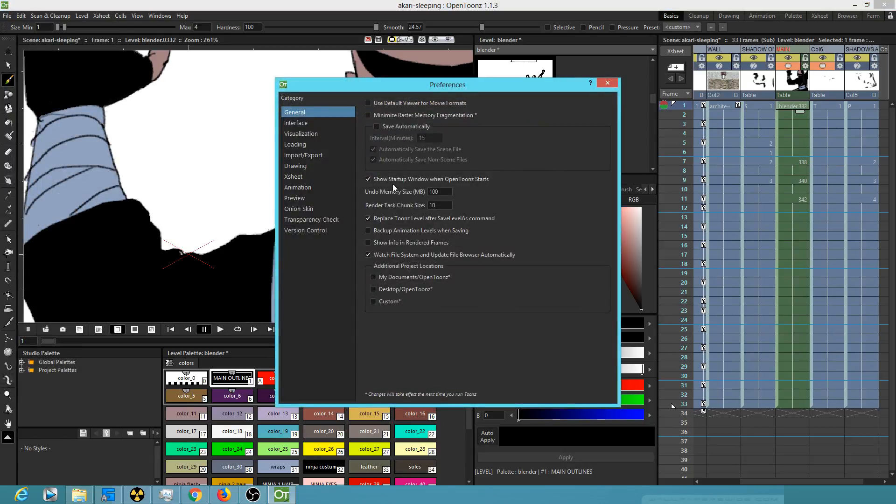
click(304, 166)
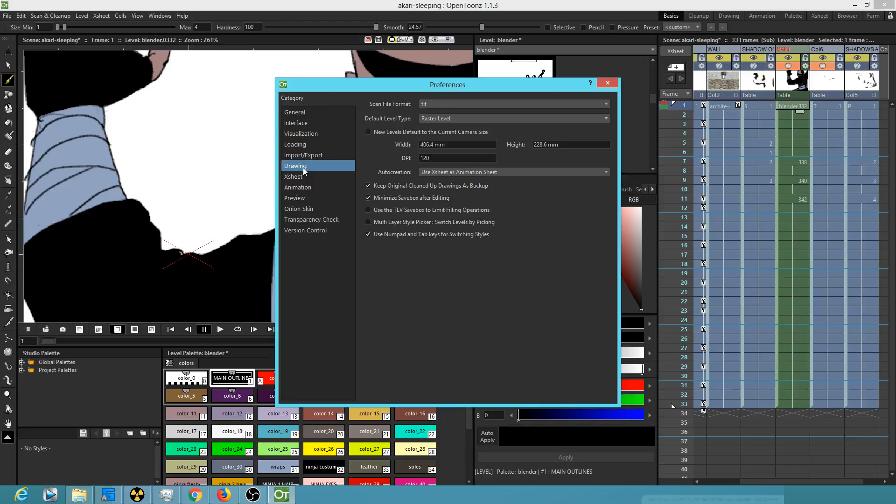
click(486, 173)
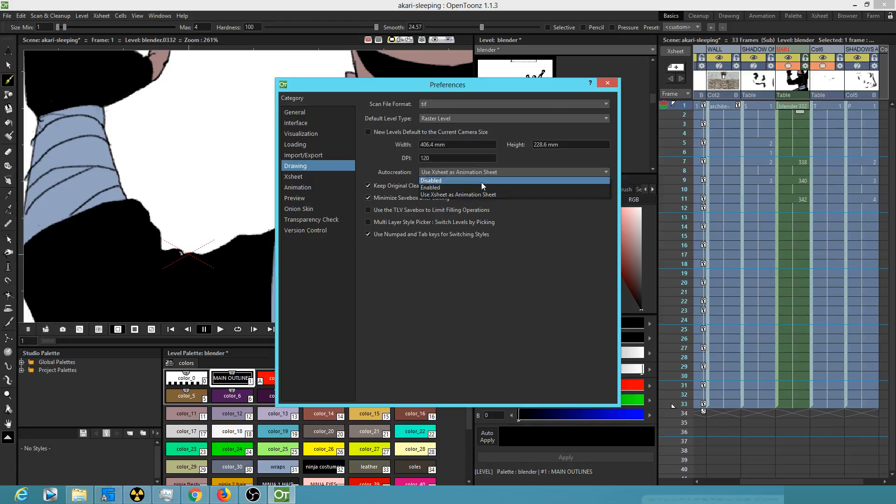
click(476, 181)
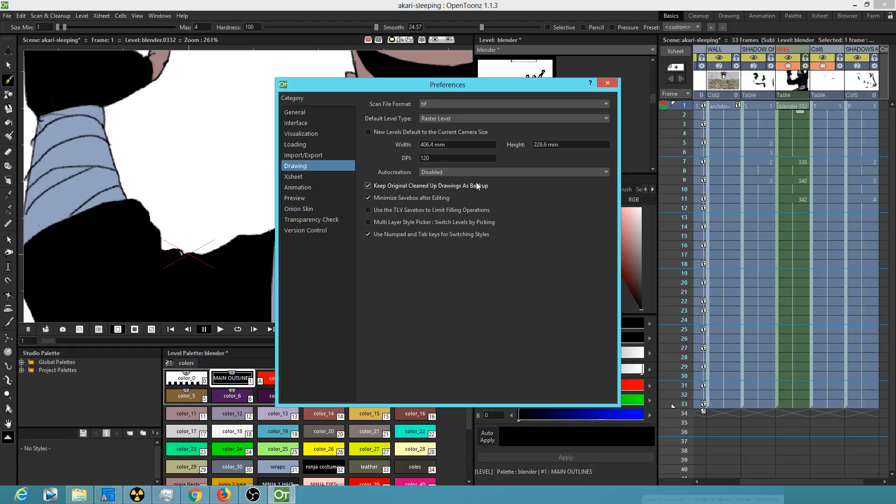
click(606, 84)
Retouch the shoulder and neck corner on Col6's raster drawing at frame 7, comparing the edge at frames 1, 9 and 11.
click(830, 163)
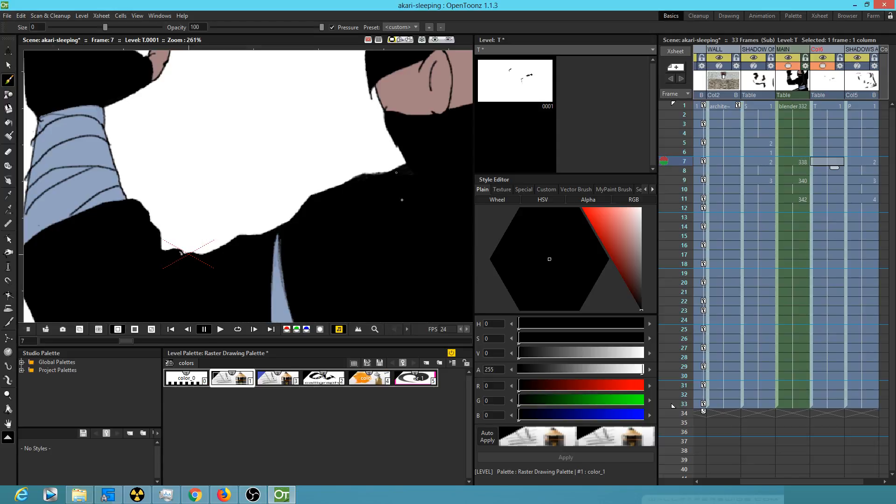
click(830, 181)
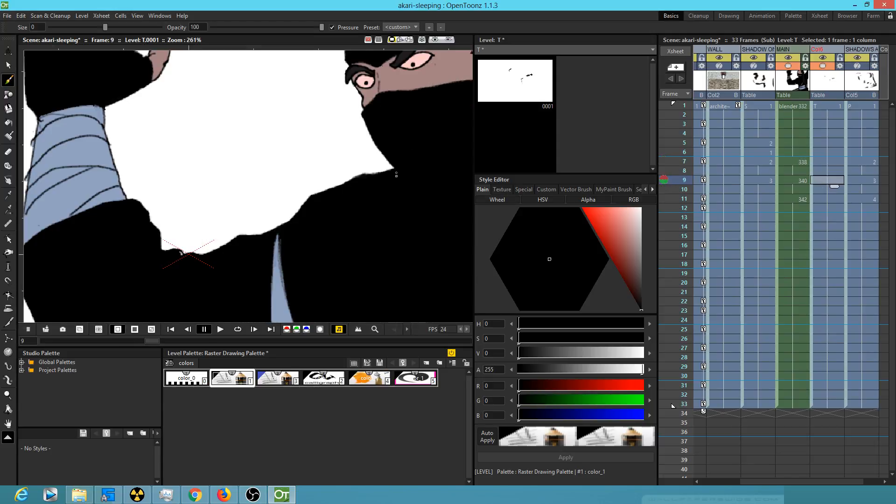
click(829, 106)
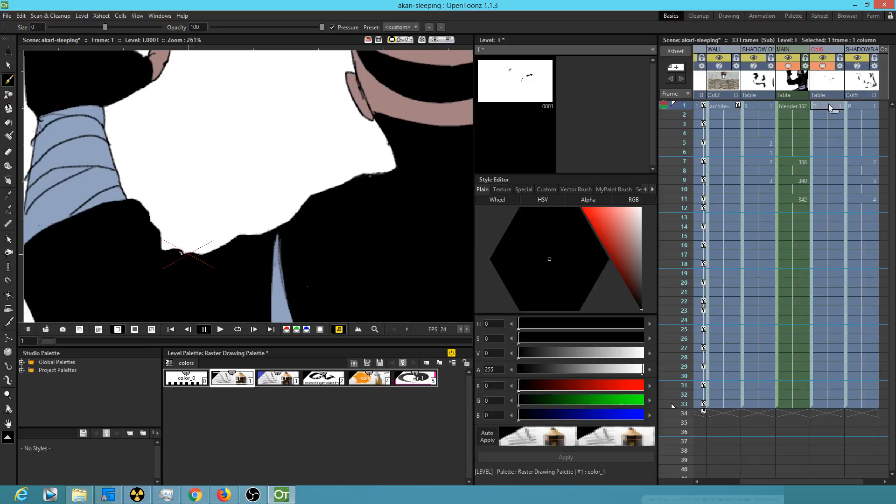
click(827, 201)
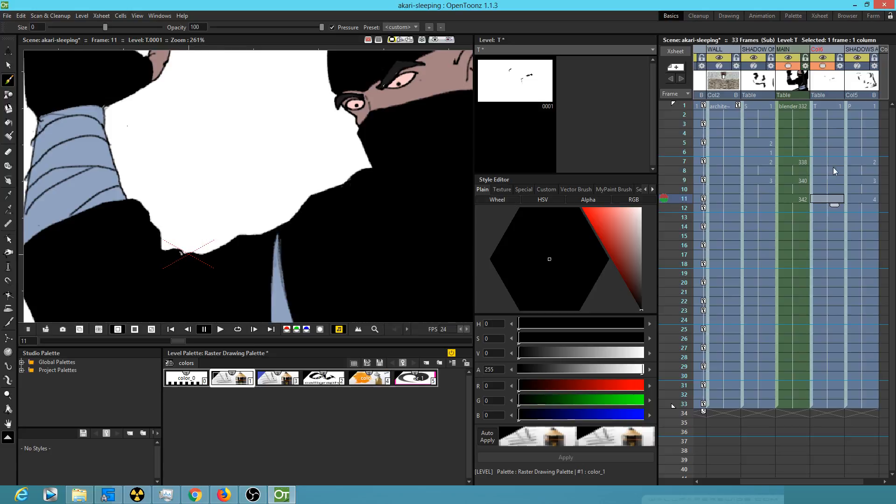
click(832, 105)
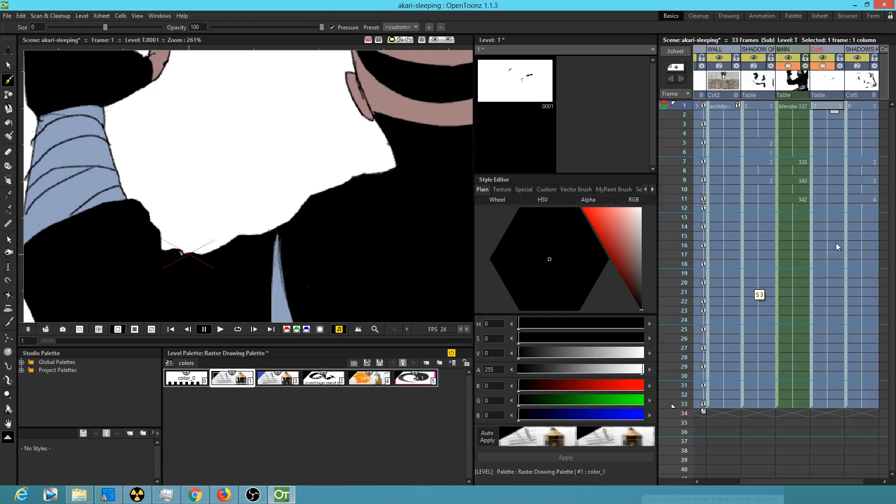
click(830, 162)
mouse_move(409, 160)
mouse_down()
mouse_move(399, 165)
mouse_move(405, 160)
mouse_up()
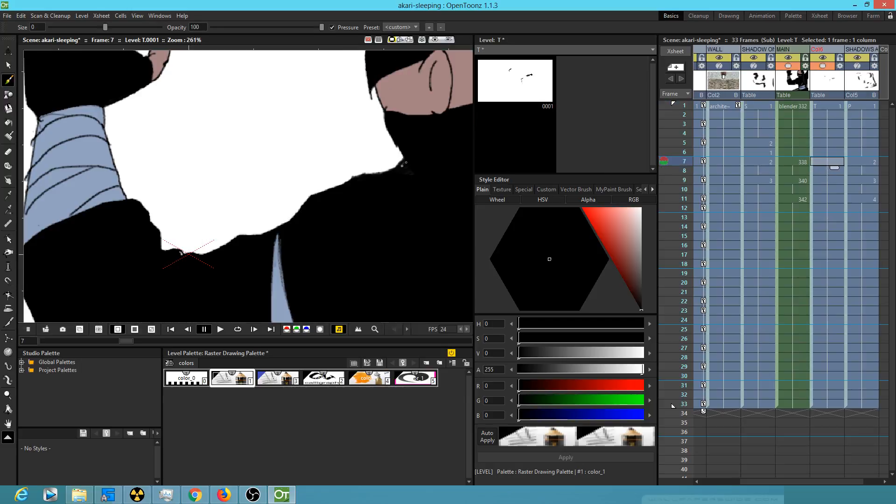
click(823, 181)
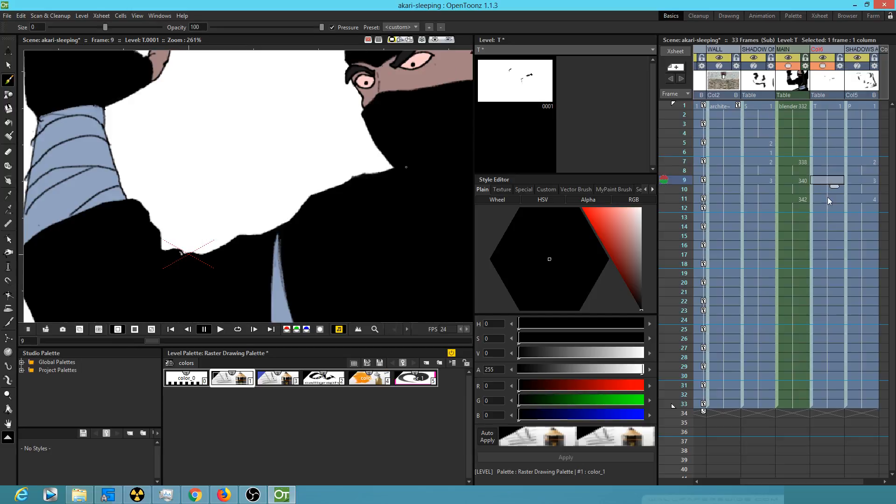
click(826, 198)
click(835, 107)
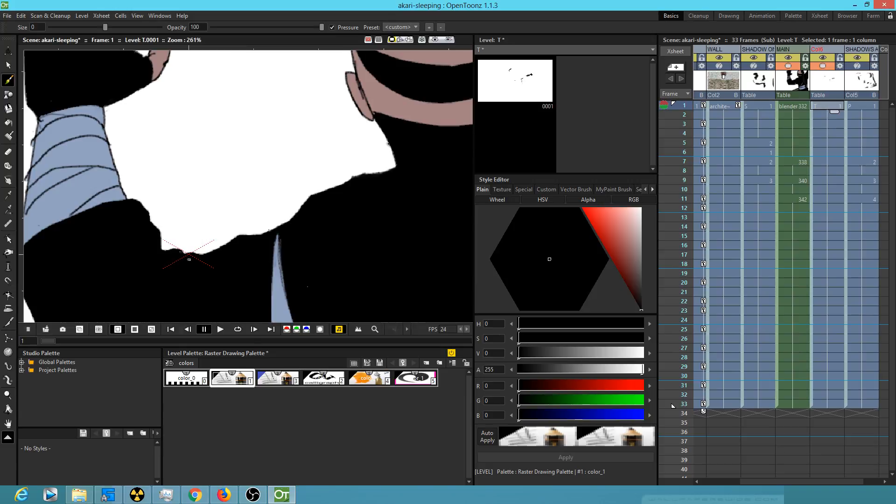
Rename the Col6 column as patch and turn on the camera-view visibility of the SHADOWS column beside it.
mouse_move(684, 107)
mouse_down()
mouse_move(682, 238)
mouse_move(683, 125)
mouse_up()
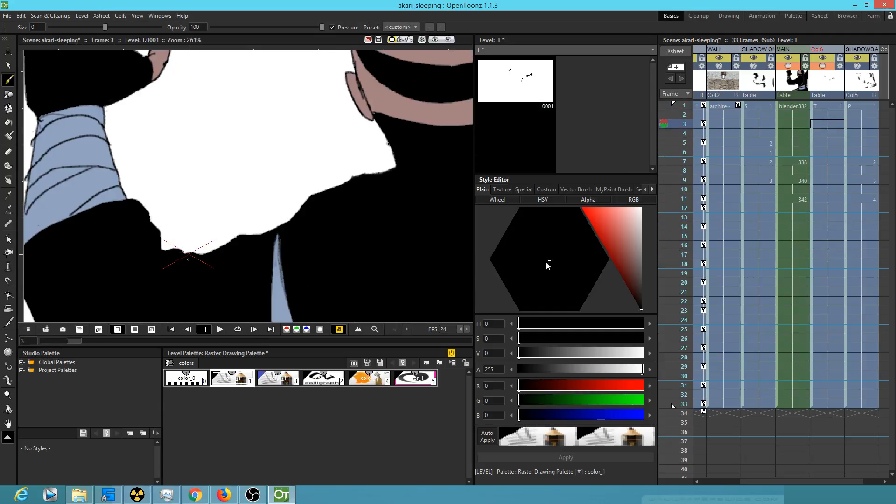
scroll(189, 259, down, 1)
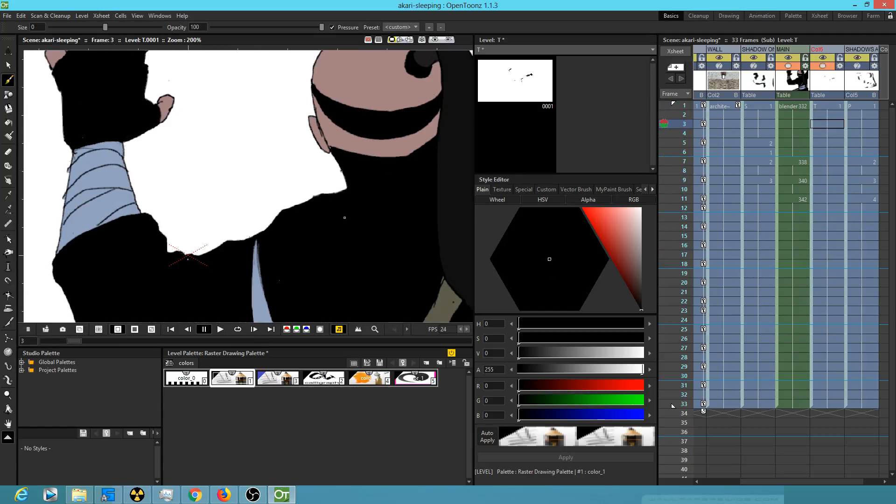
scroll(352, 226, down, 2)
drag(333, 262, 375, 230)
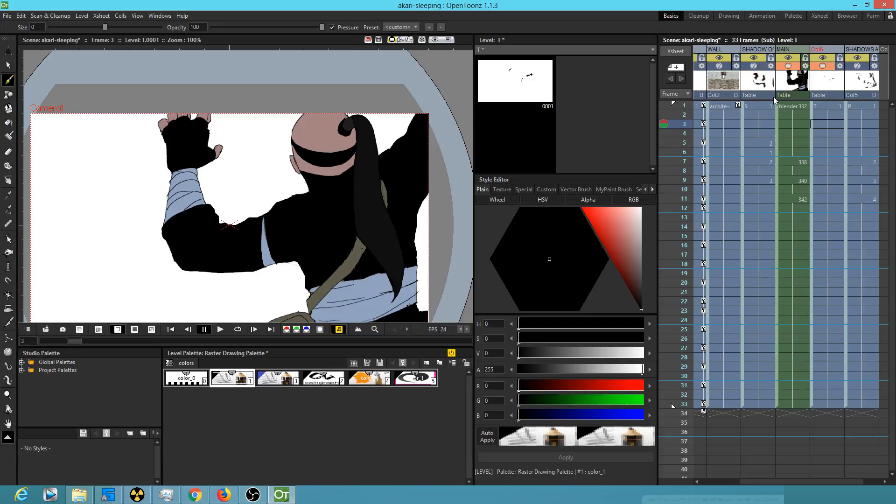
click(764, 105)
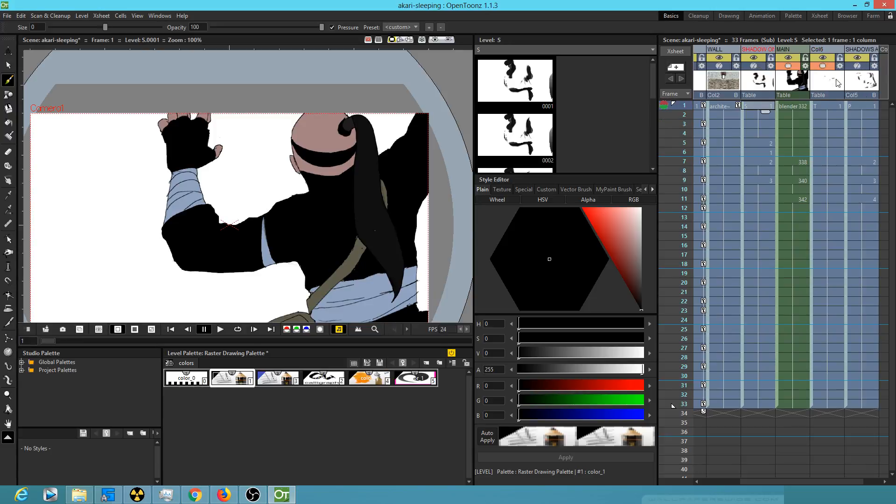
double_click(830, 50)
text(patch)
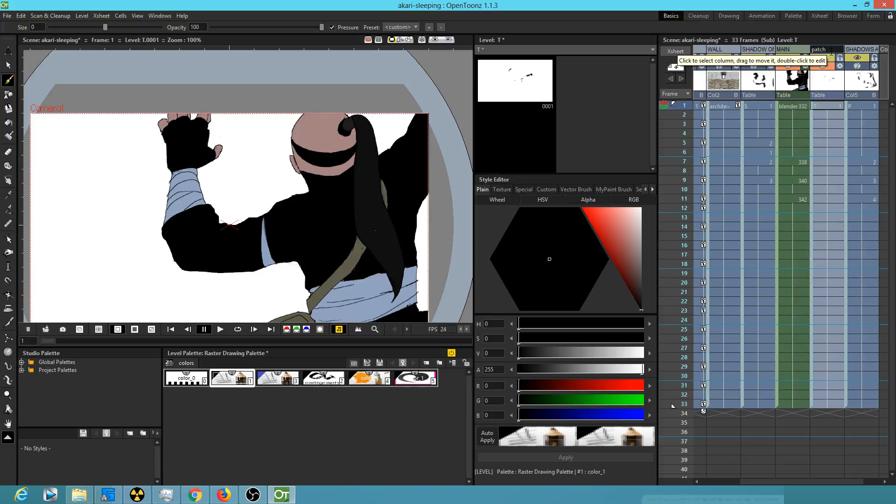
key(Return)
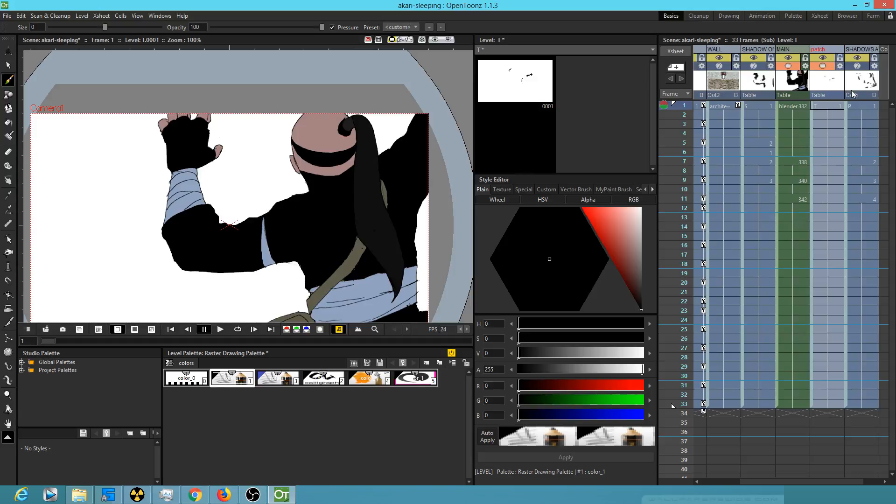
click(857, 67)
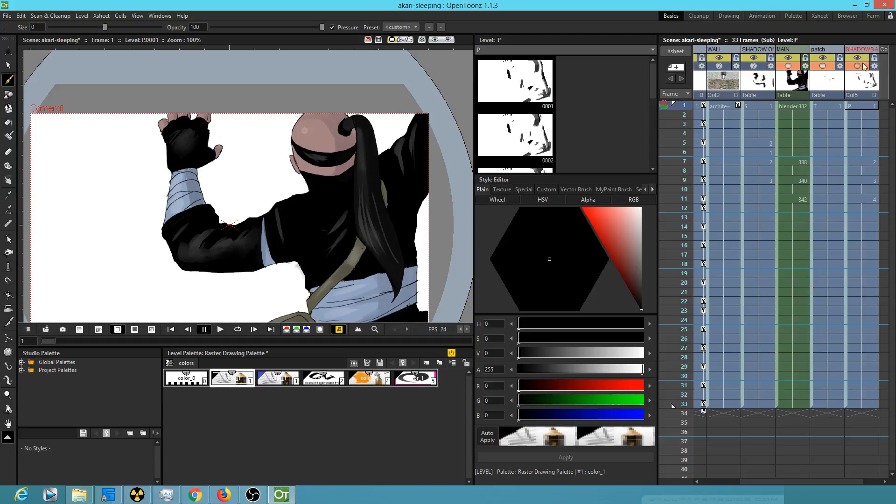
Compare the ninja with and without the SHADOWS AND HIGHLIGHTS column, and check the shot's motion in looped playback and by scrubbing frames.
click(857, 65)
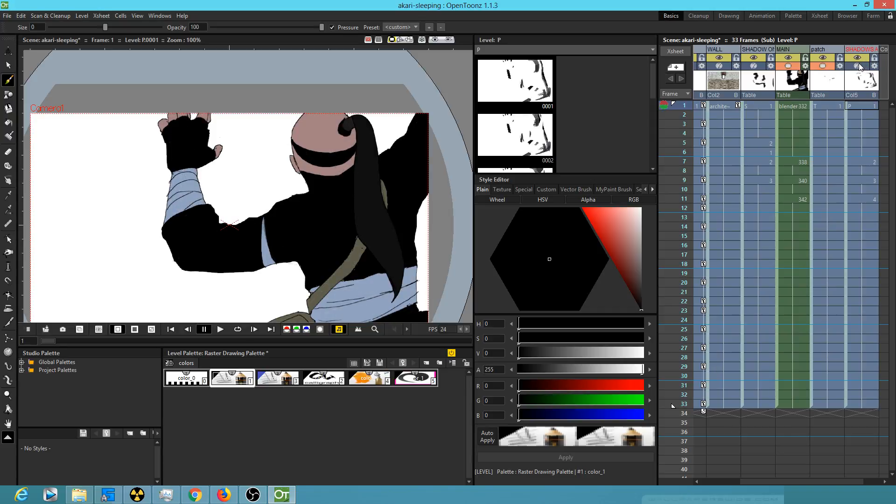
click(858, 66)
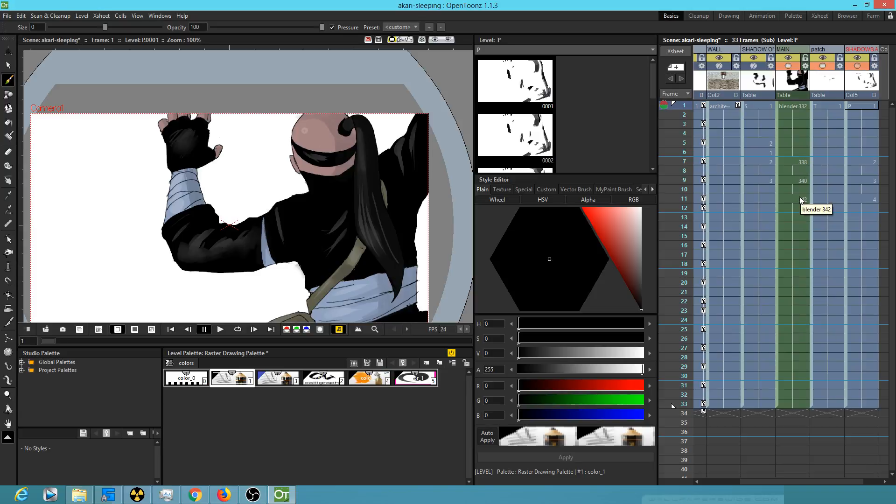
key(l)
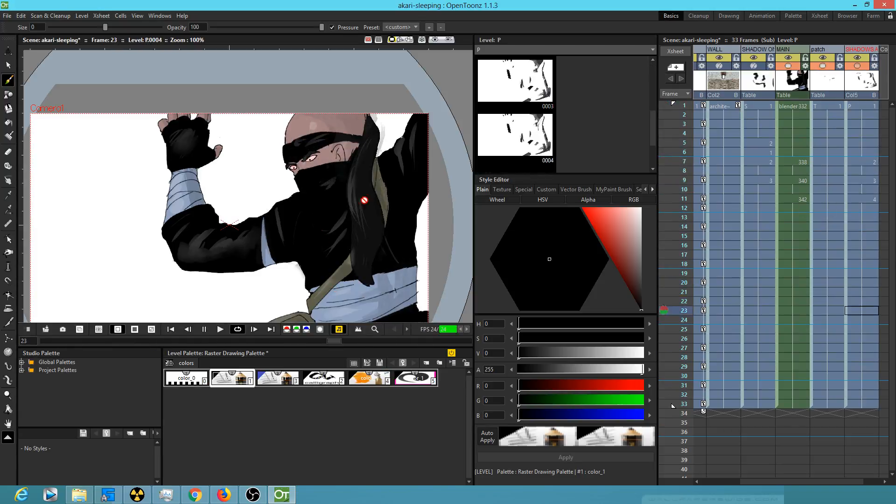
key(l)
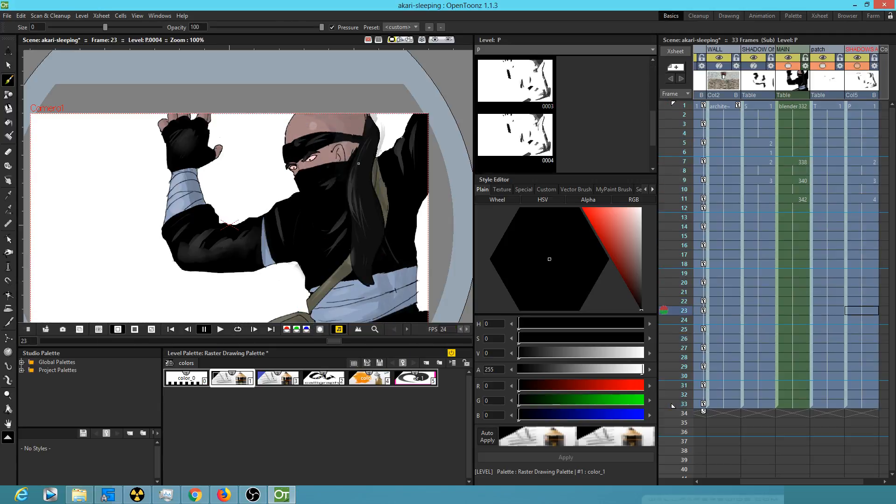
drag(370, 254, 376, 214)
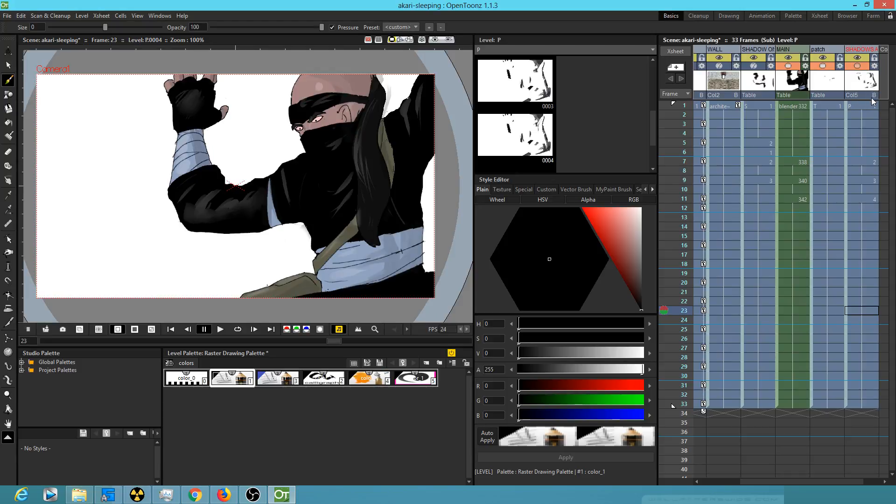
mouse_move(686, 106)
mouse_down()
mouse_move(677, 112)
mouse_move(670, 240)
mouse_move(672, 107)
mouse_move(650, 285)
mouse_move(648, 111)
mouse_move(653, 224)
mouse_move(657, 113)
mouse_move(669, 196)
mouse_move(662, 109)
mouse_up()
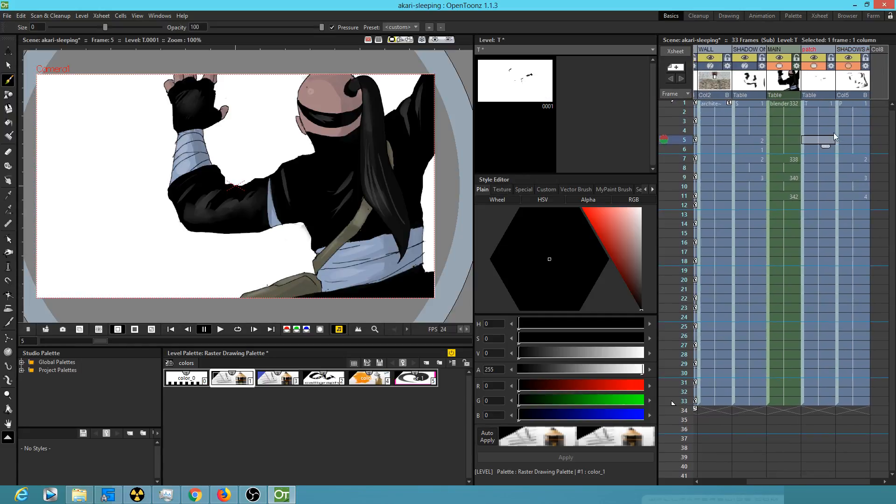
Examine sub_9 in the parent xsheet around frame 342 with and without the rendered preview, and return to the sub-xsheet.
click(857, 103)
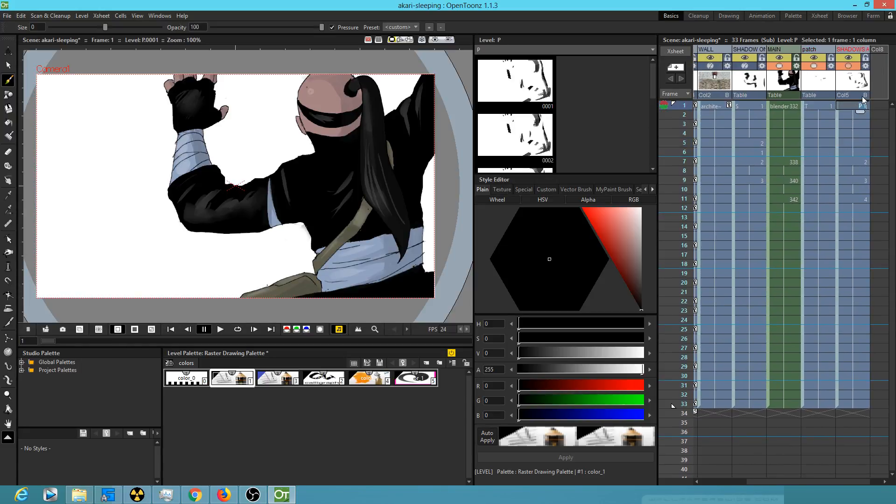
click(862, 96)
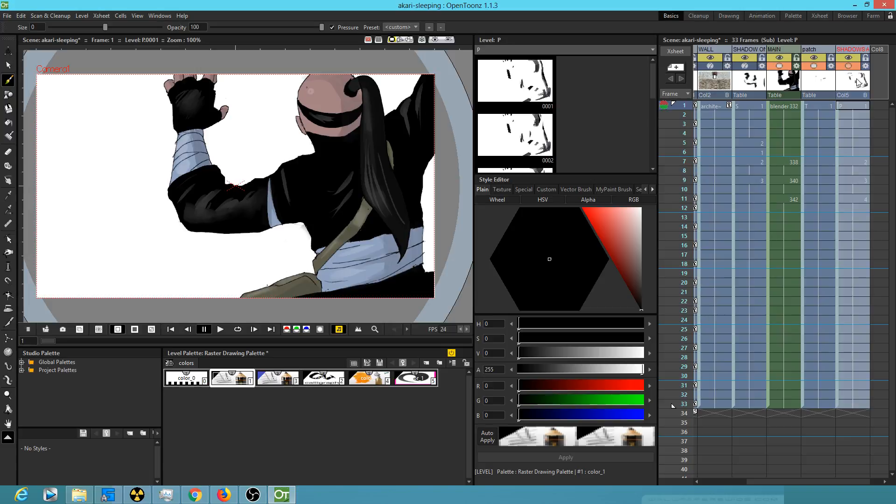
key(ctrl+shift+e)
mouse_move(690, 114)
mouse_down()
mouse_move(671, 482)
mouse_move(681, 193)
mouse_move(687, 228)
mouse_up()
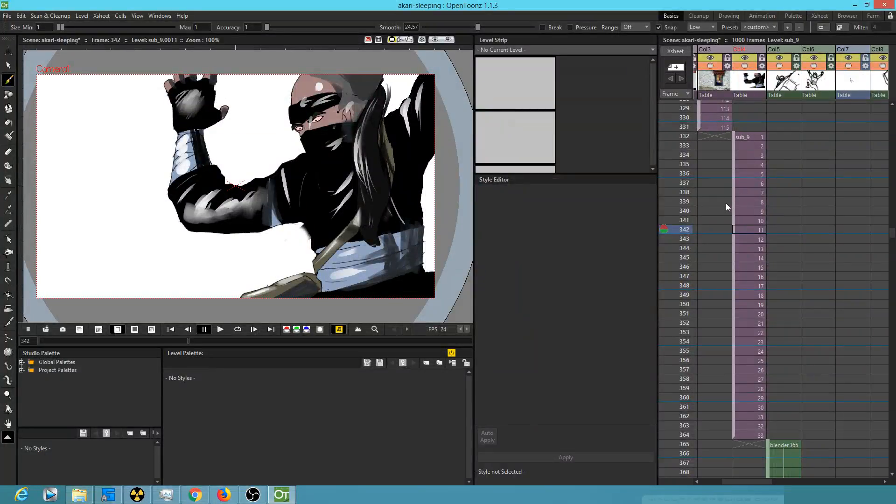
click(436, 39)
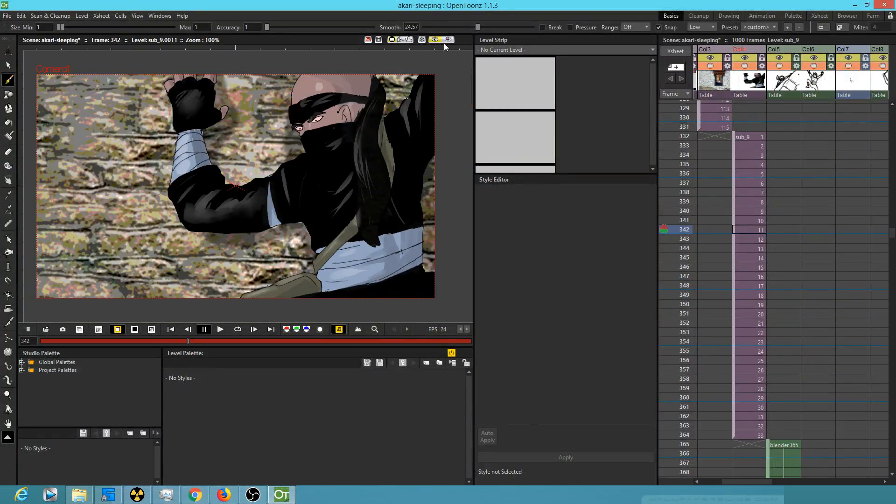
click(436, 40)
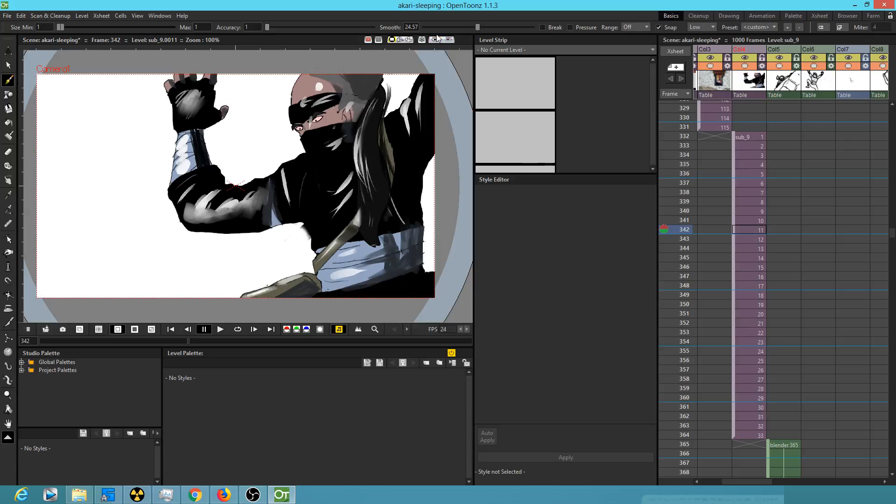
key(ctrl+e)
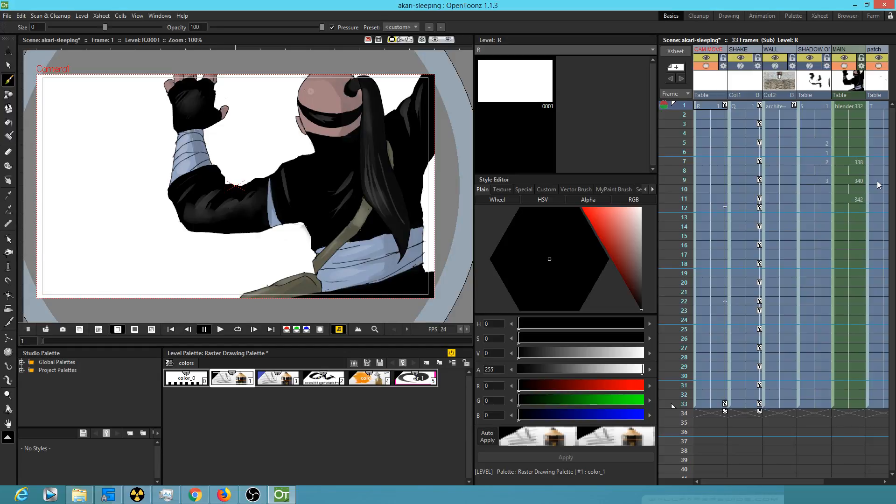
Toggle the SHADOWS AND HIGHLIGHTS column's camera-view visibility and try a different camera-view opacity for it.
scroll(858, 195, right, 3)
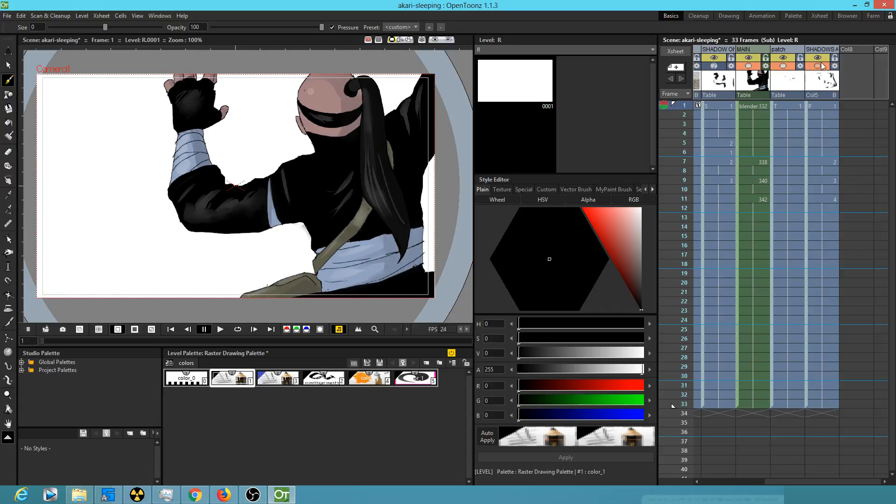
click(811, 95)
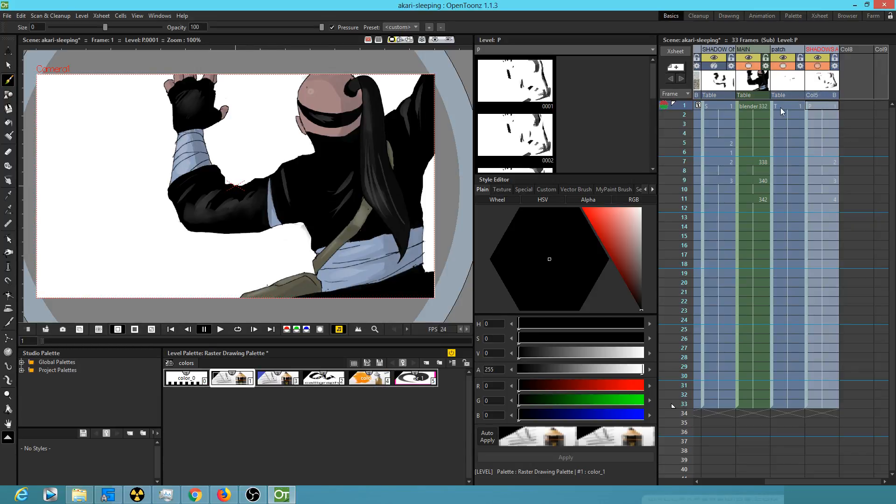
click(818, 66)
click(818, 67)
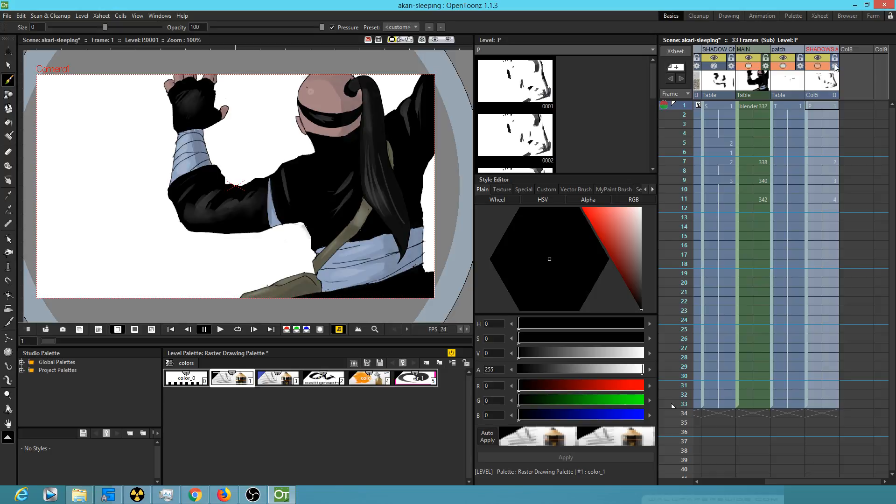
click(834, 66)
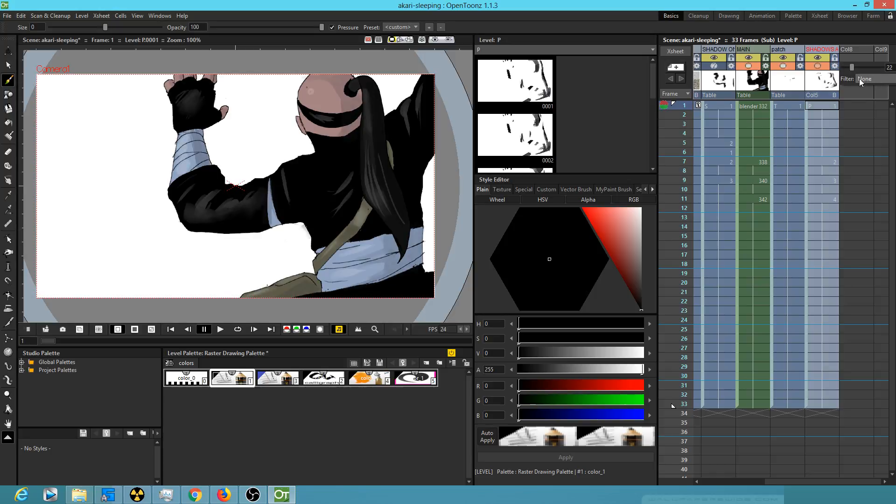
drag(857, 68, 877, 68)
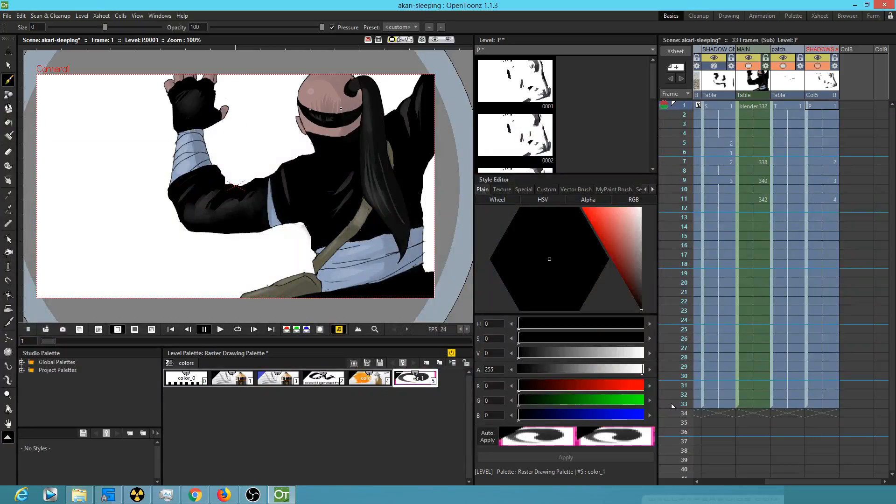
Undo the trial strokes on the ninja's head in the first SHADOWS AND HIGHLIGHTS drawing.
key(ctrl+z)
key(ctrl+z)
key(ctrl+z)
key(ctrl+z)
key(ctrl+z)
key(ctrl+z)
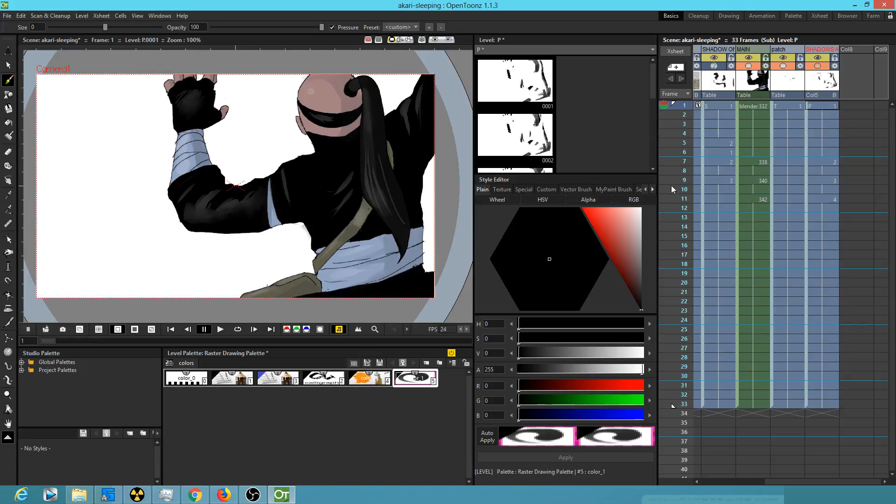
Set palette style #5 to white, try a brush stroke from the ninja's neck to the shoulder, and undo the stroke.
click(640, 209)
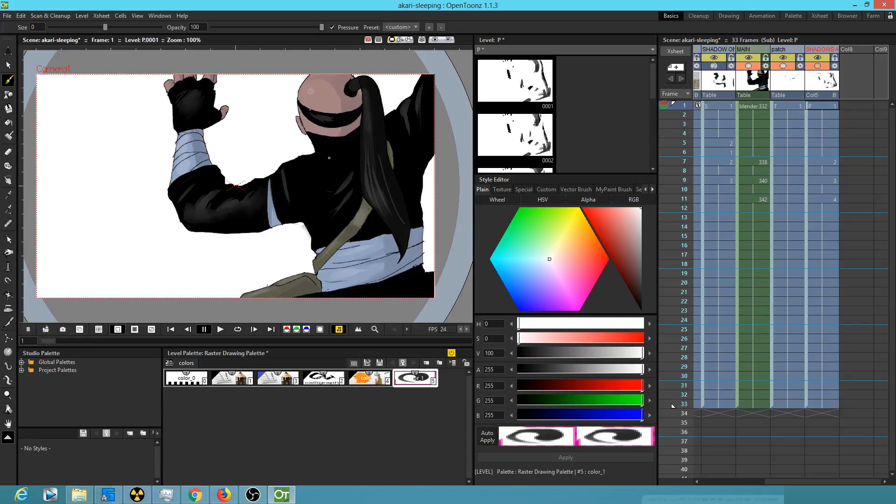
mouse_move(335, 160)
mouse_down()
mouse_move(298, 205)
mouse_move(301, 198)
mouse_up()
key(ctrl+z)
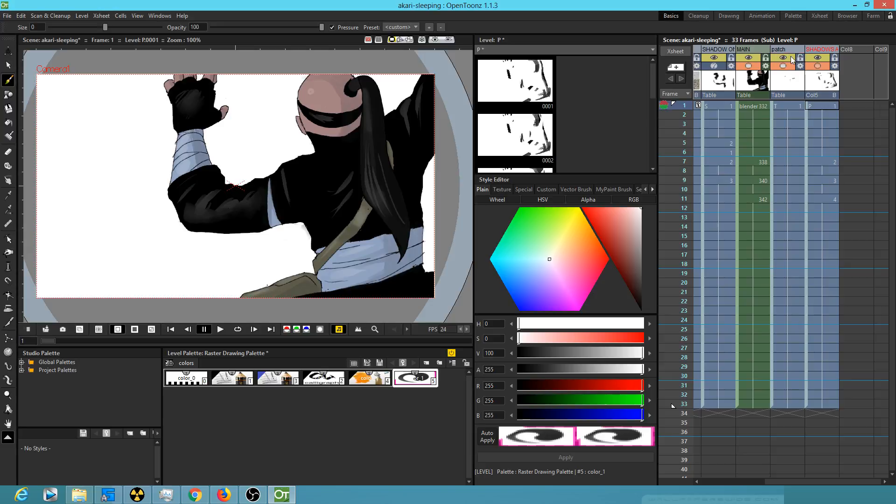
Set the SHADOWS AND HIGHLIGHTS column's camera-view opacity to 23, comparing it with 100.
click(817, 66)
click(816, 65)
click(834, 66)
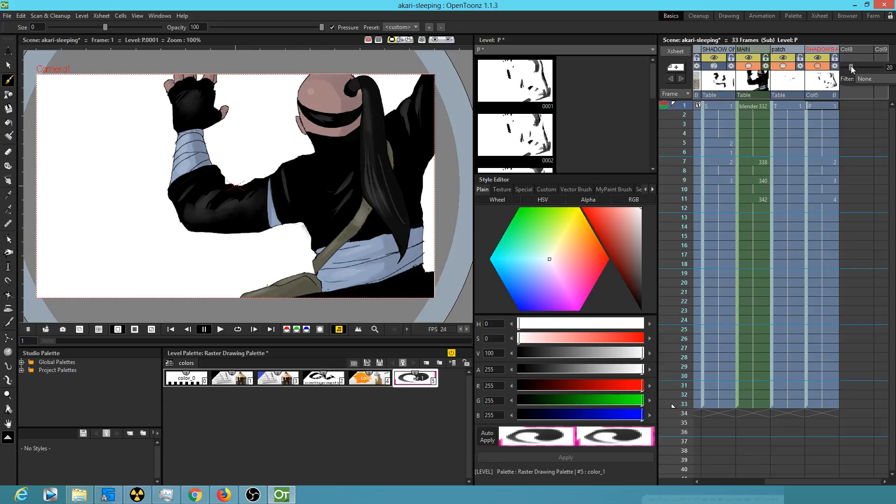
drag(874, 68, 887, 67)
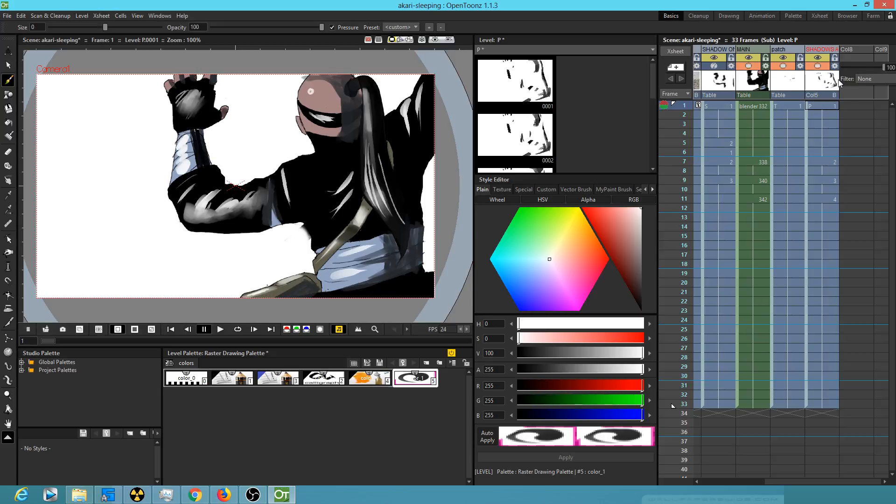
drag(885, 67, 851, 66)
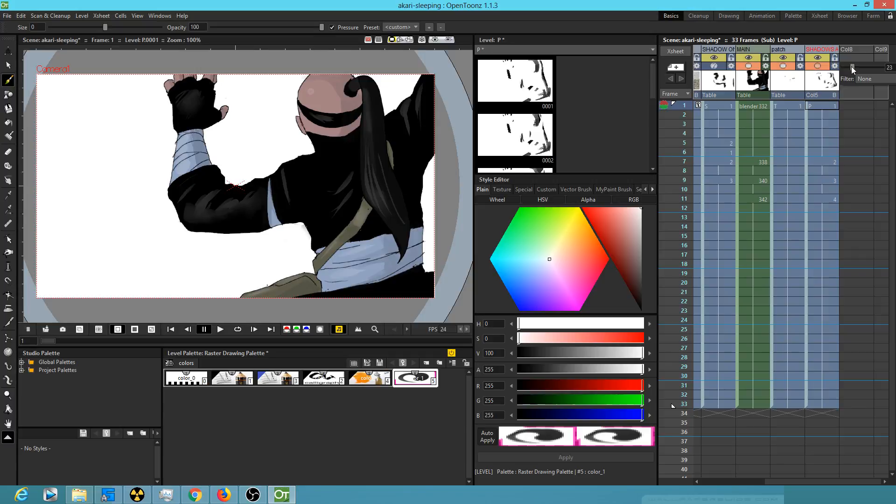
click(814, 84)
Compare frame 1's rendered preview with the camera view, and toggle the SHADOWS AND HIGHLIGHTS column's visibility to judge the shading.
click(434, 39)
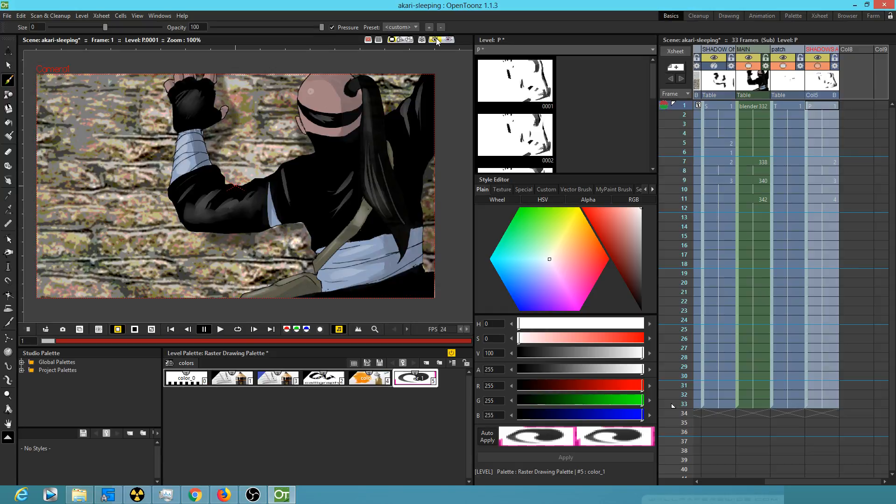
click(437, 41)
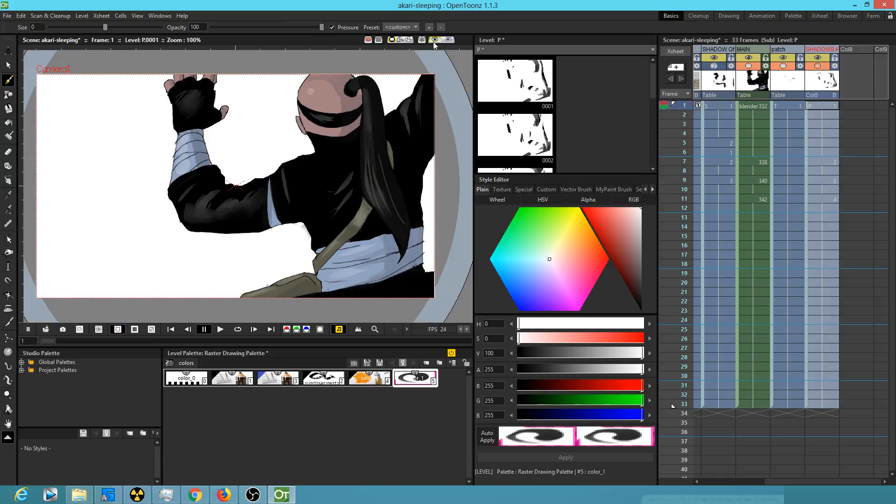
click(433, 41)
click(433, 42)
click(835, 66)
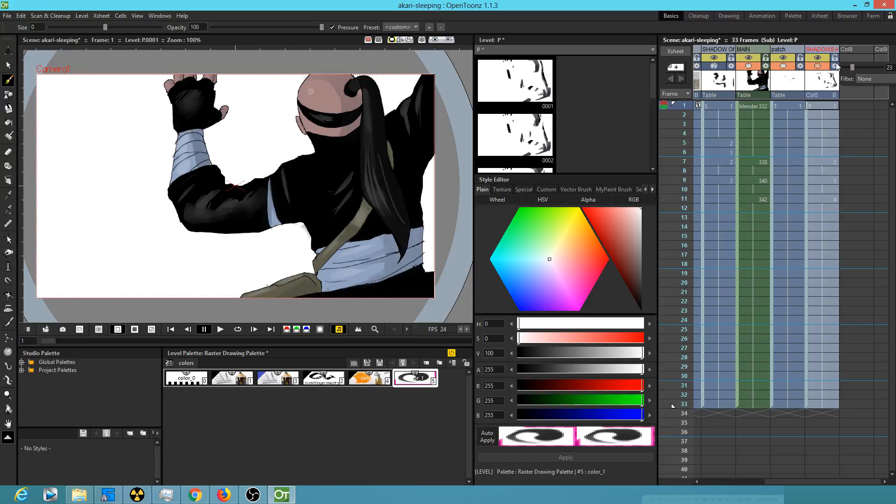
click(817, 66)
click(817, 66)
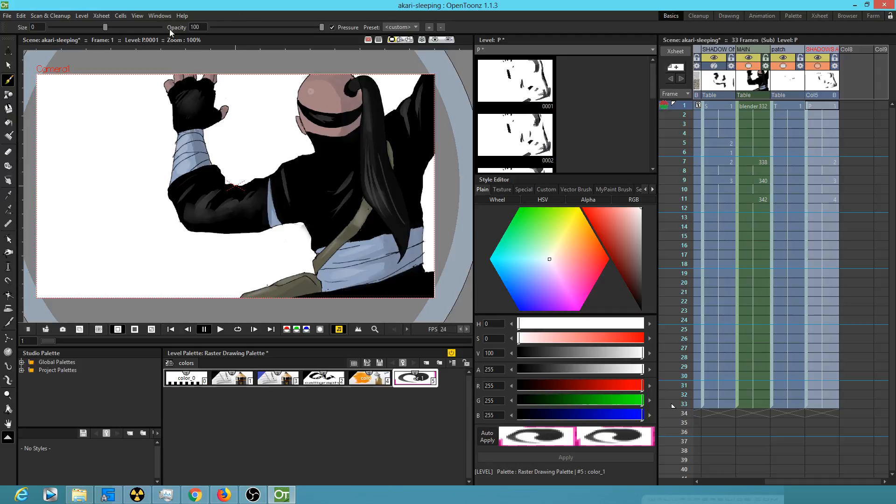
Open the schematic in a floating window, widen it, and switch it from the stage to the FX schematic.
click(160, 15)
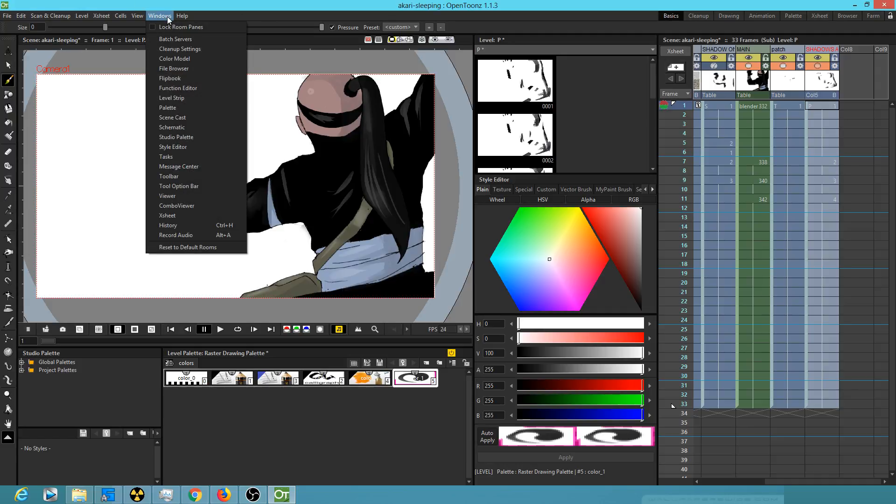
click(178, 127)
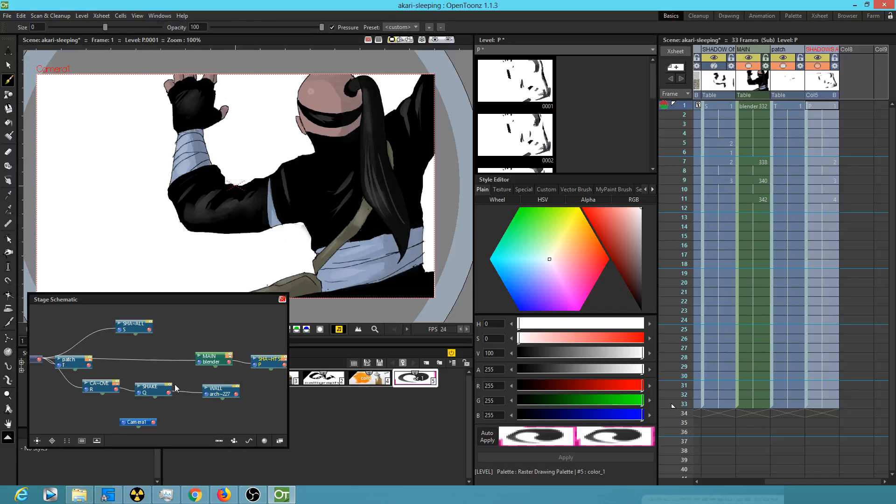
drag(234, 303, 260, 294)
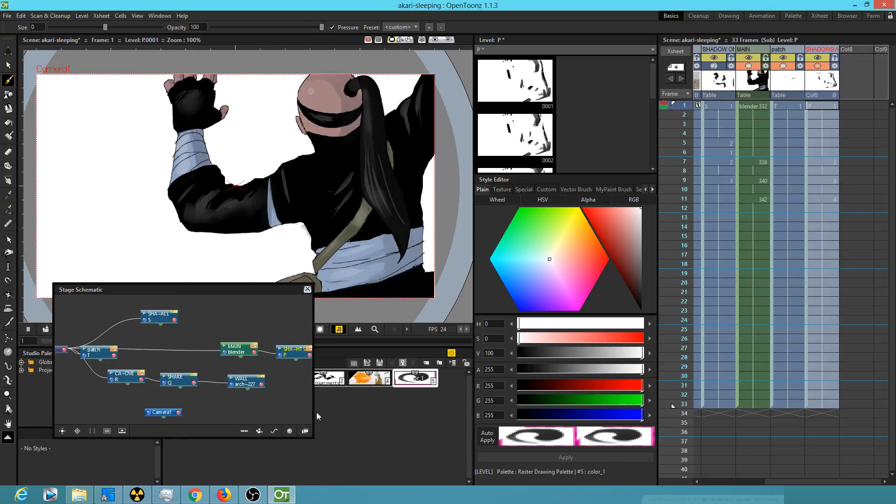
drag(313, 411, 657, 449)
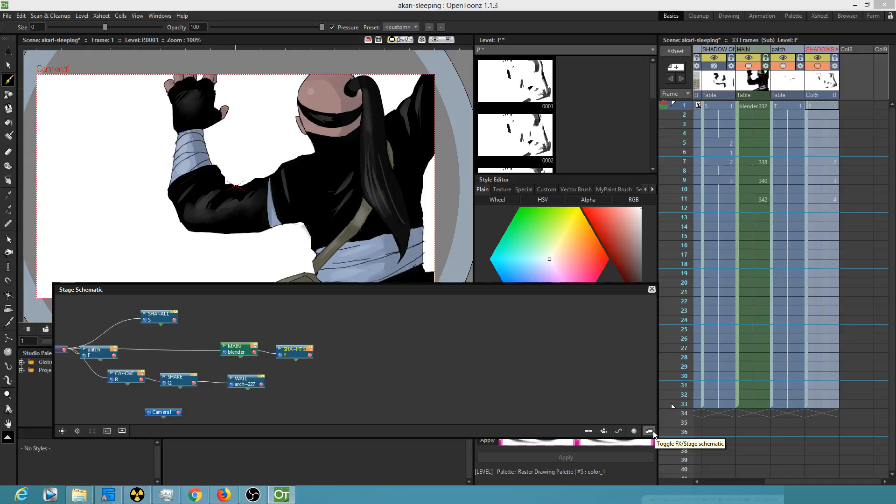
click(649, 431)
Open the settings of the OverIno01 node combining SHADOWS AND HIGHLIGHTS with MAIN, and render a preview of frame 1.
drag(491, 390, 573, 369)
drag(380, 336, 397, 401)
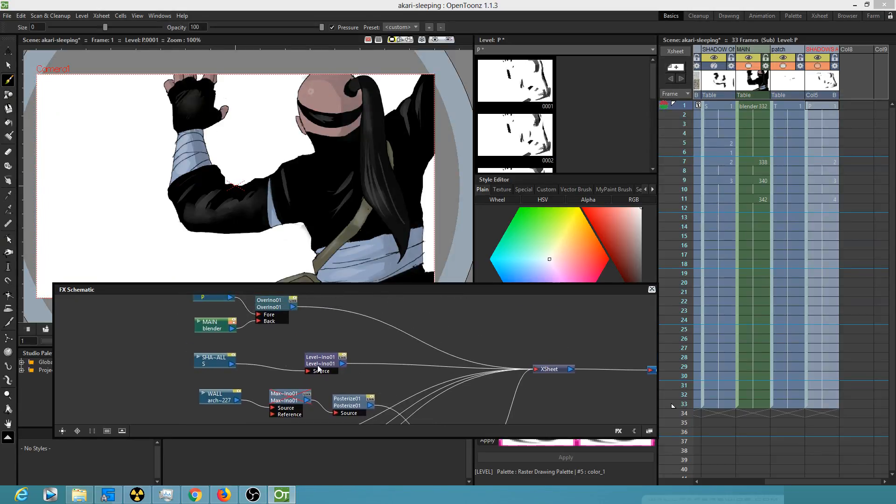
drag(366, 331, 363, 365)
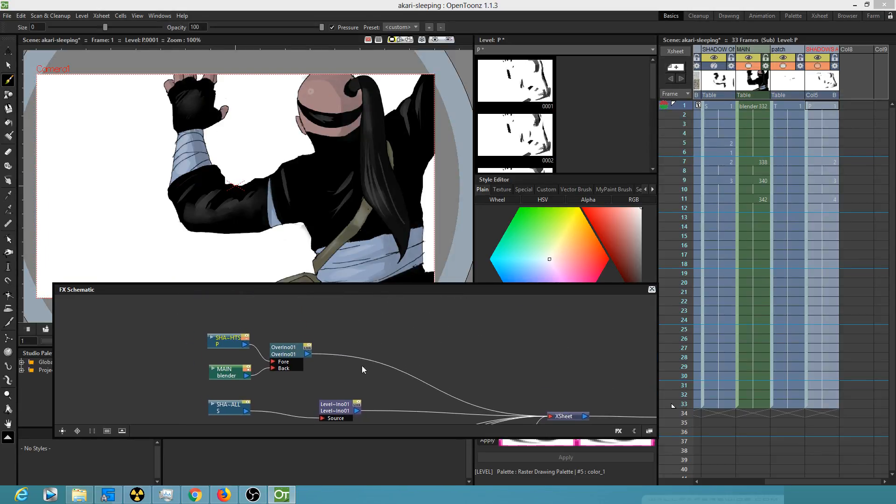
click(292, 351)
double_click(292, 352)
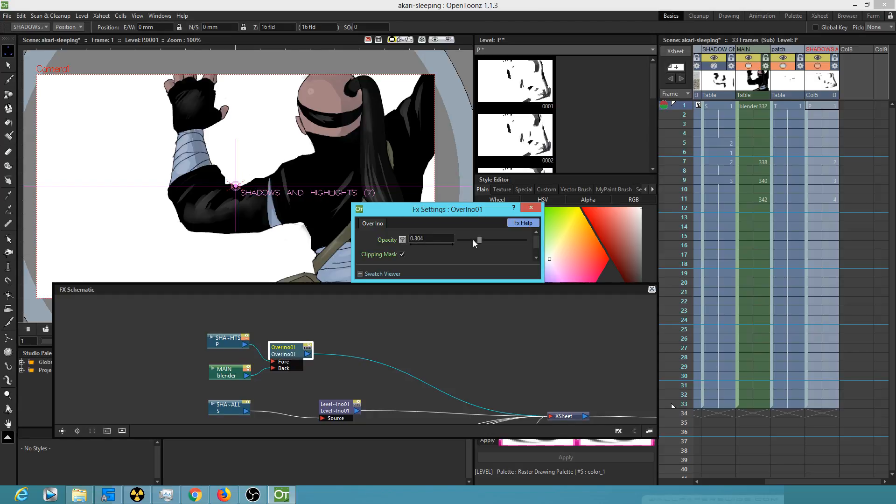
click(435, 39)
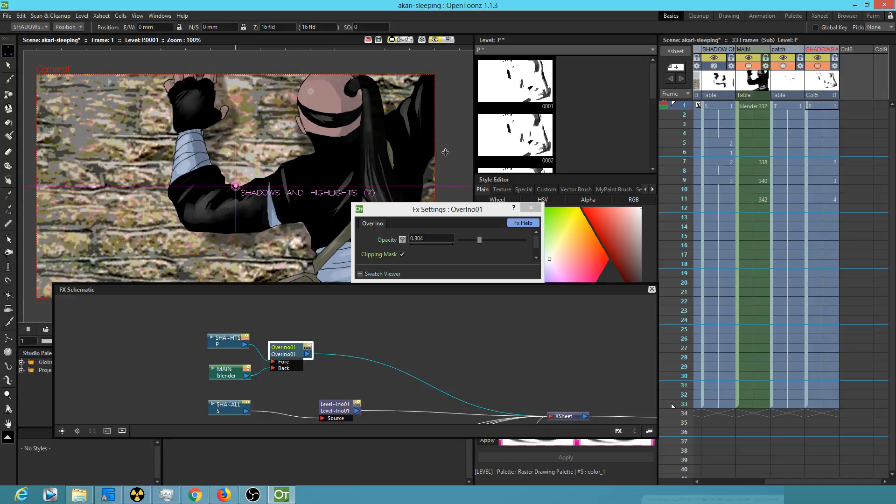
Set the OverIno01 effect's opacity to 0.254, and toggle its Clipping Mask off and back on.
mouse_move(480, 239)
mouse_down()
mouse_move(493, 240)
mouse_move(463, 243)
mouse_move(477, 245)
mouse_up()
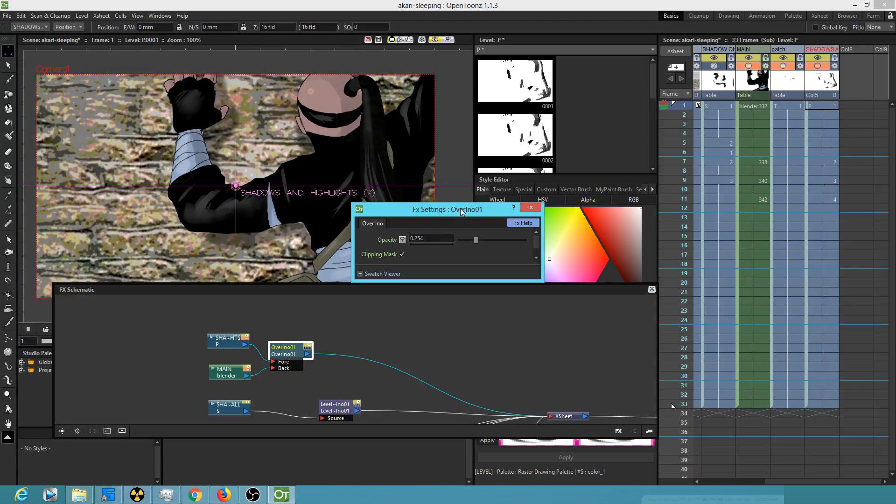
click(231, 374)
drag(228, 341, 229, 334)
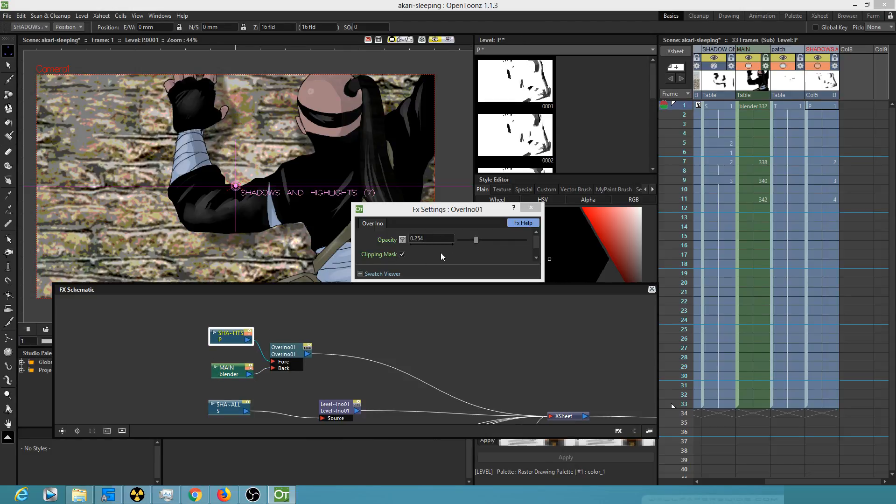
click(403, 255)
click(402, 253)
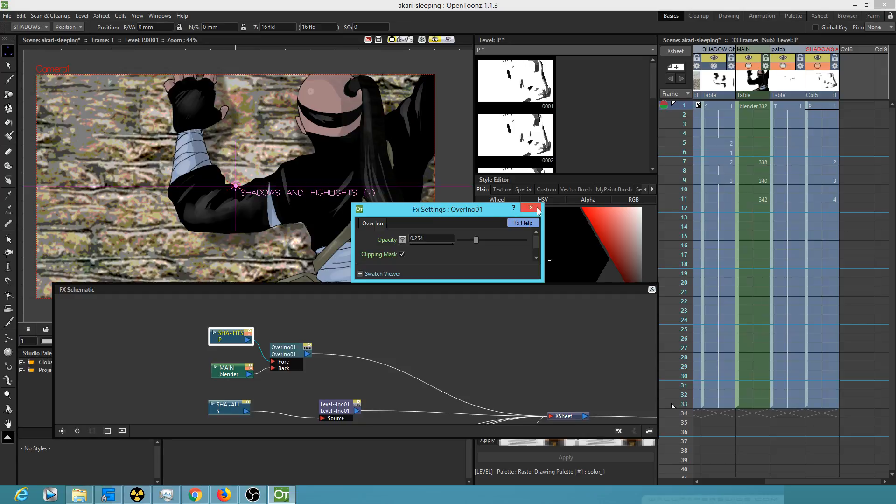
Test the clipping by scribbling beneath the ninja's arm on frame 1 of SHADOWS AND HIGHLIGHTS, previewing the frame, and undoing the scribble.
click(435, 41)
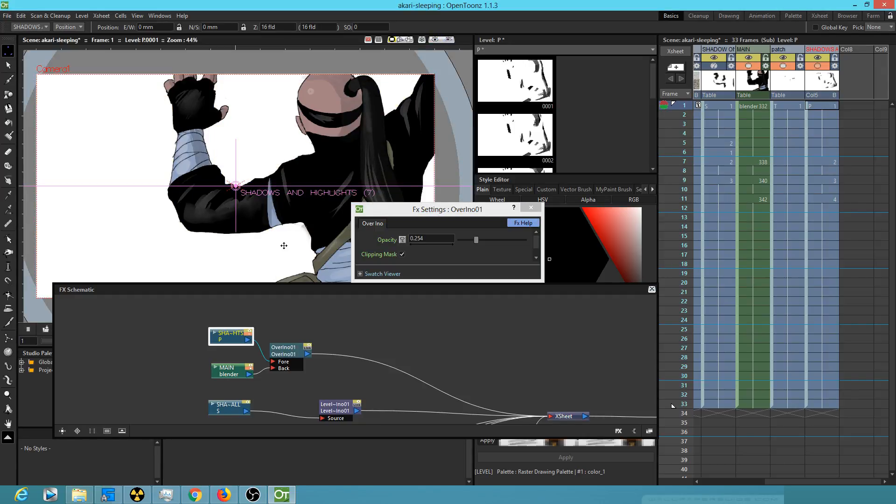
click(822, 105)
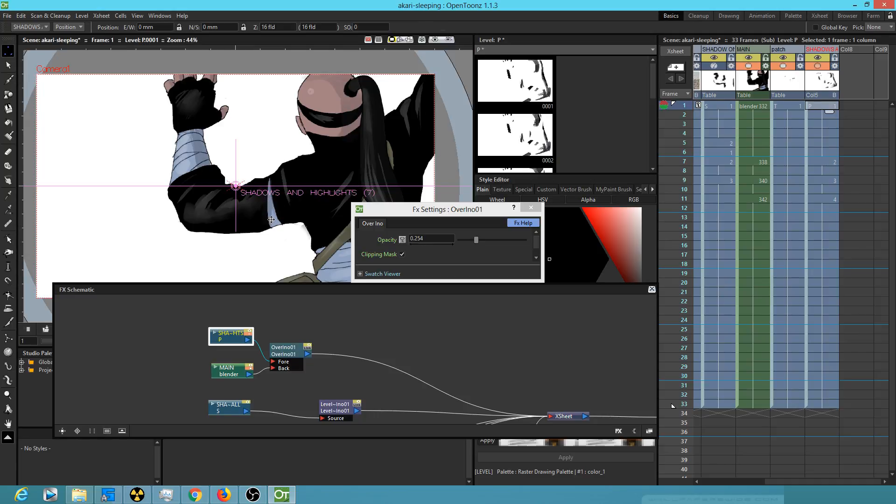
key(b)
mouse_move(190, 260)
mouse_down()
mouse_move(235, 228)
mouse_move(252, 244)
mouse_move(289, 235)
mouse_move(300, 213)
mouse_move(278, 206)
mouse_move(196, 247)
mouse_up()
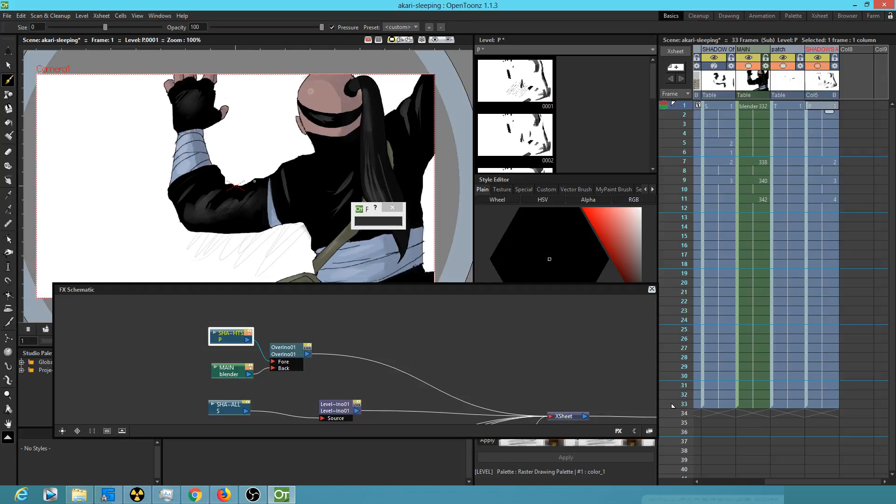
click(434, 40)
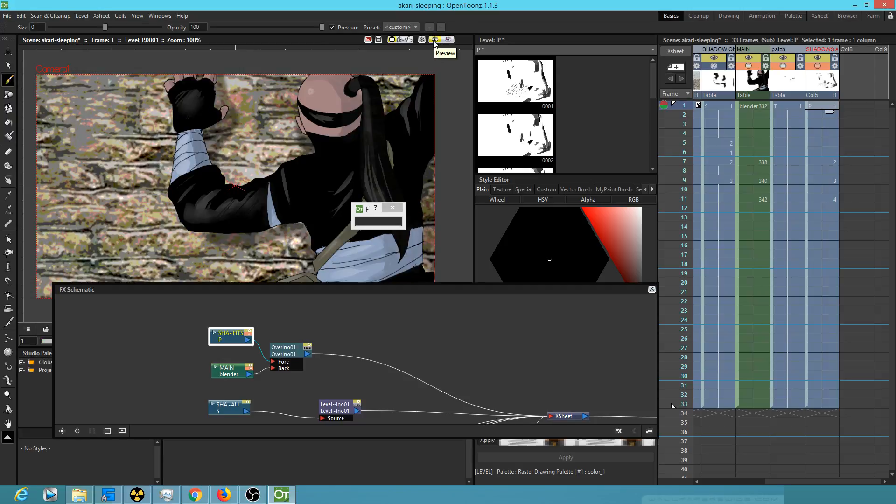
click(434, 39)
click(761, 77)
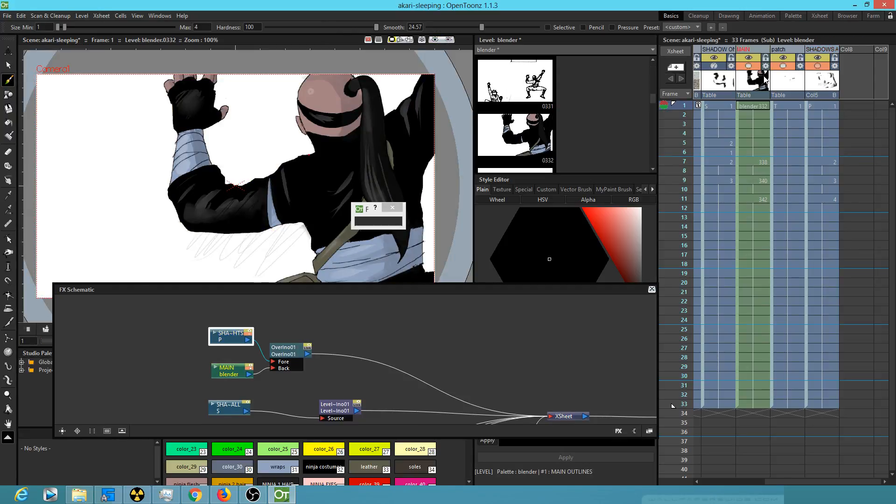
click(829, 79)
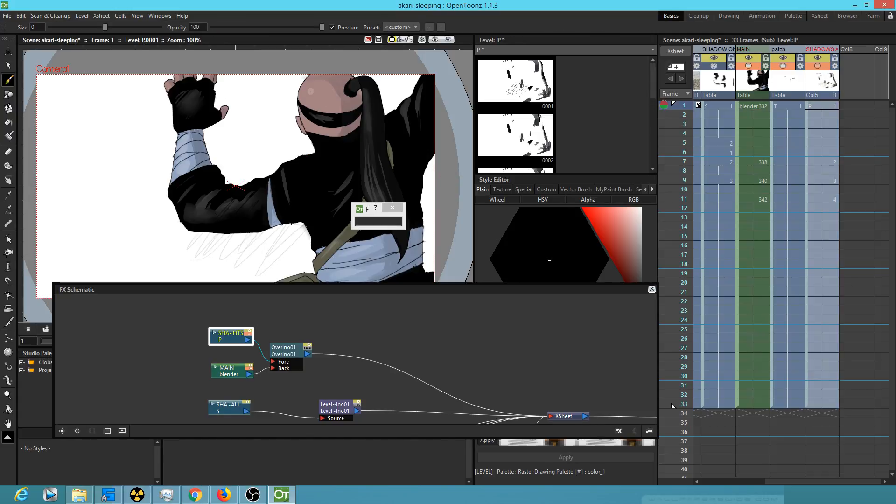
click(261, 344)
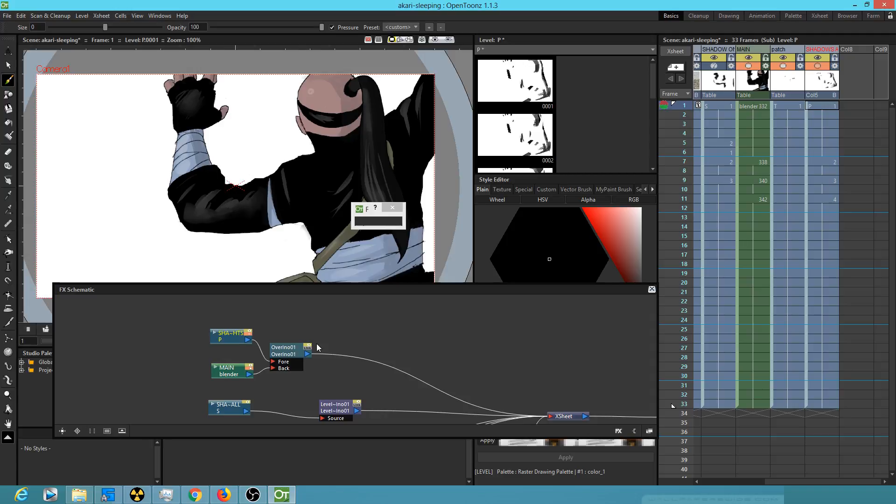
Enlarge the effect settings window, reopen the OverIno01 settings to review them, and close the window.
drag(401, 226, 559, 305)
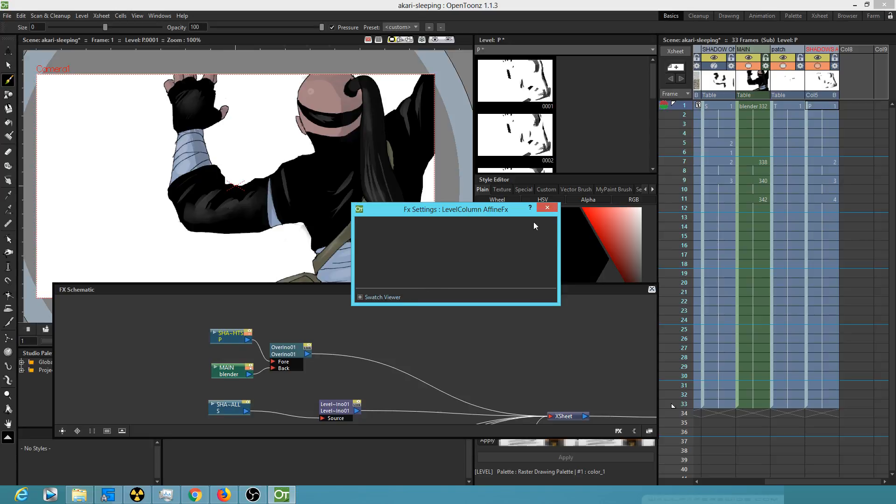
click(287, 350)
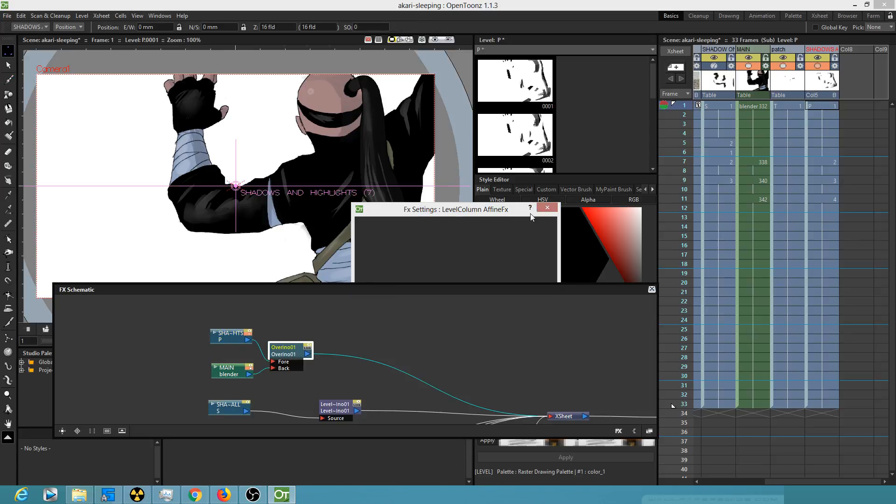
double_click(288, 350)
drag(500, 208, 528, 189)
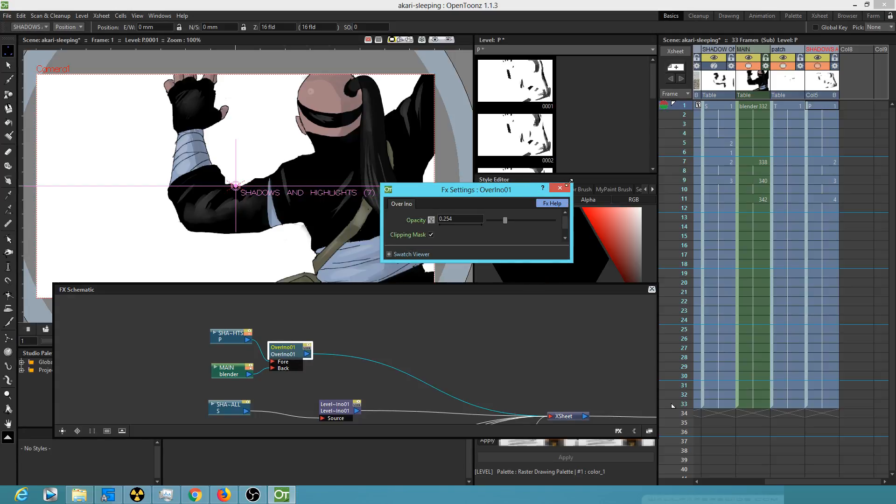
click(562, 188)
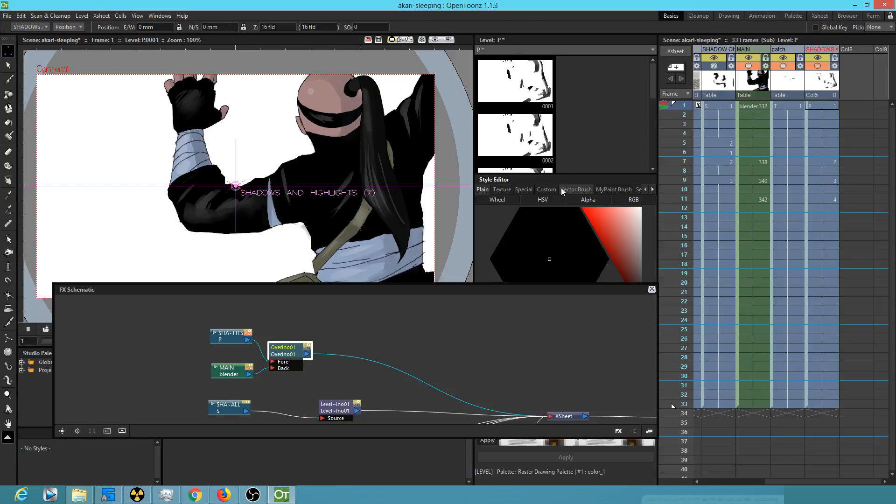
Examine the node connections into the XSheet in an enlarged floating FX schematic, and close that window.
drag(499, 357, 455, 351)
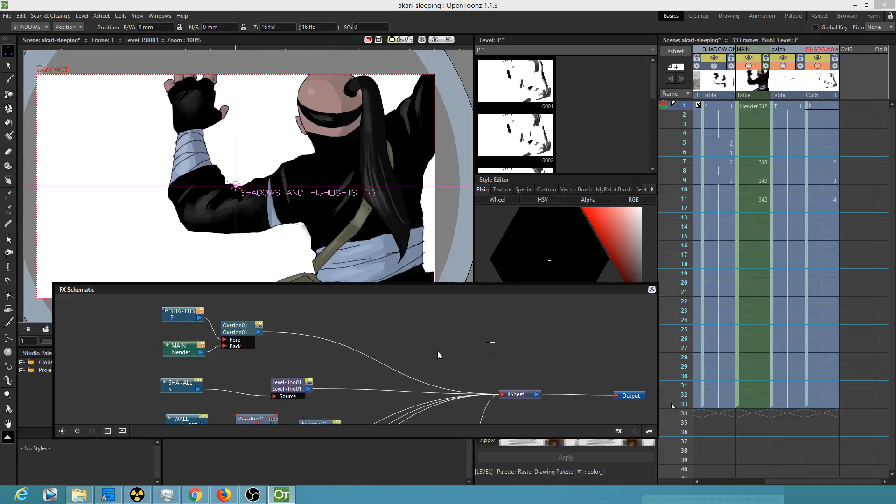
drag(438, 351, 361, 328)
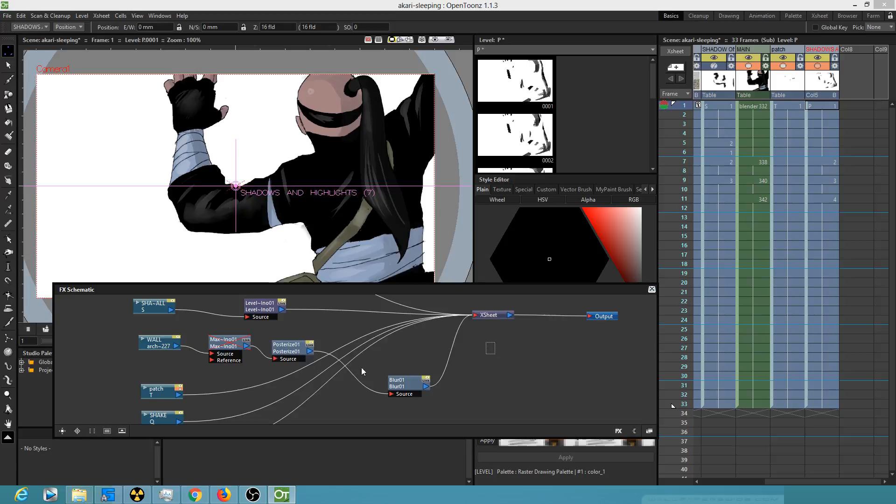
drag(361, 359, 363, 396)
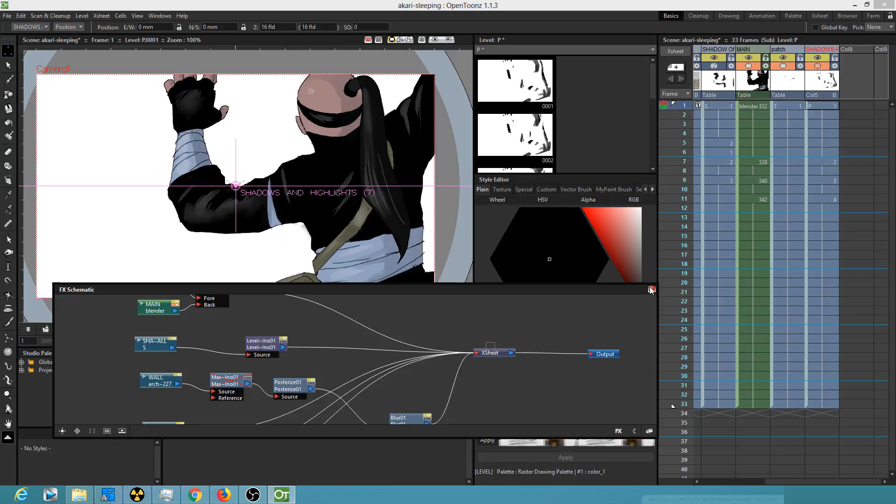
drag(645, 284, 645, 206)
drag(528, 287, 516, 348)
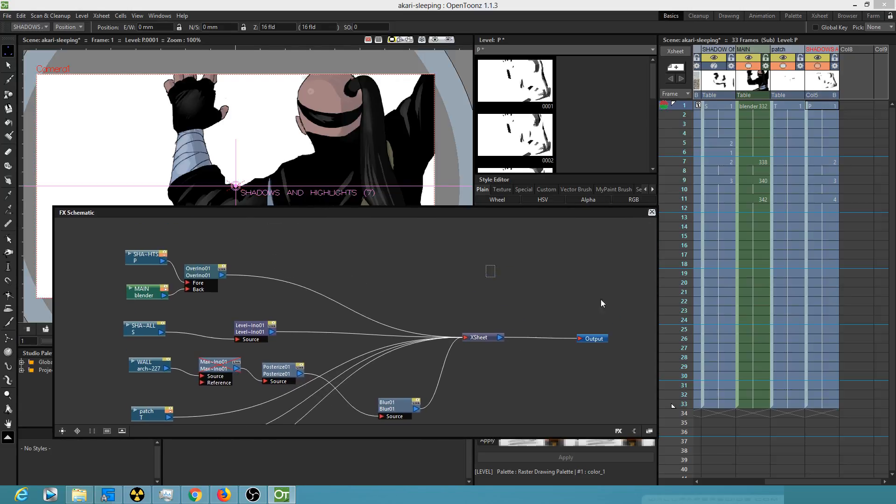
click(651, 213)
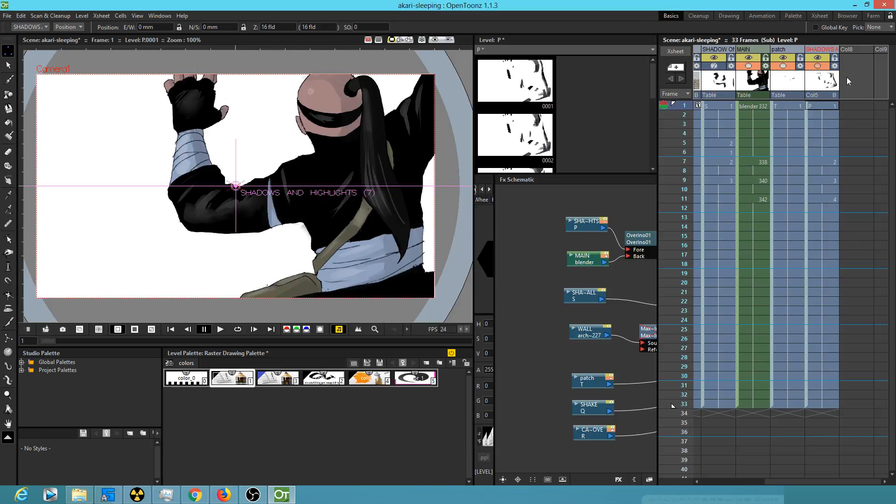
Show the SHADOW ON WALL column in the viewer, and temporarily hide MAIN and patch to inspect the shadow drawing.
click(714, 66)
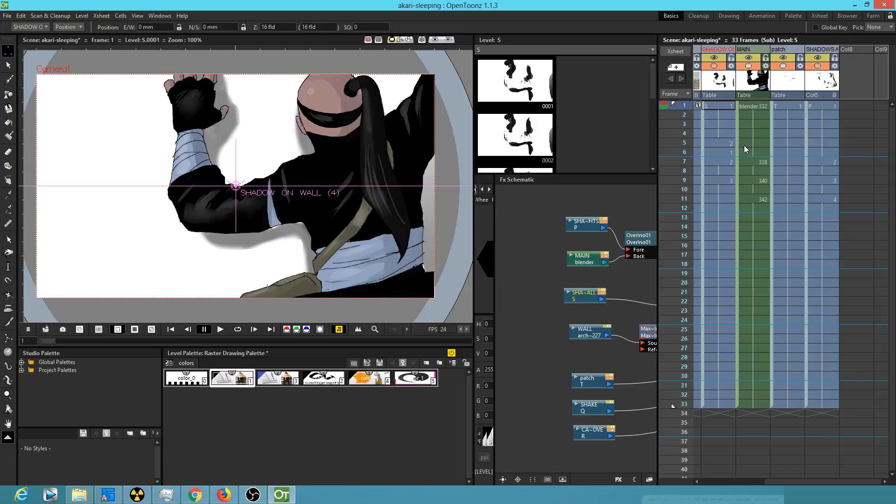
drag(755, 181, 820, 186)
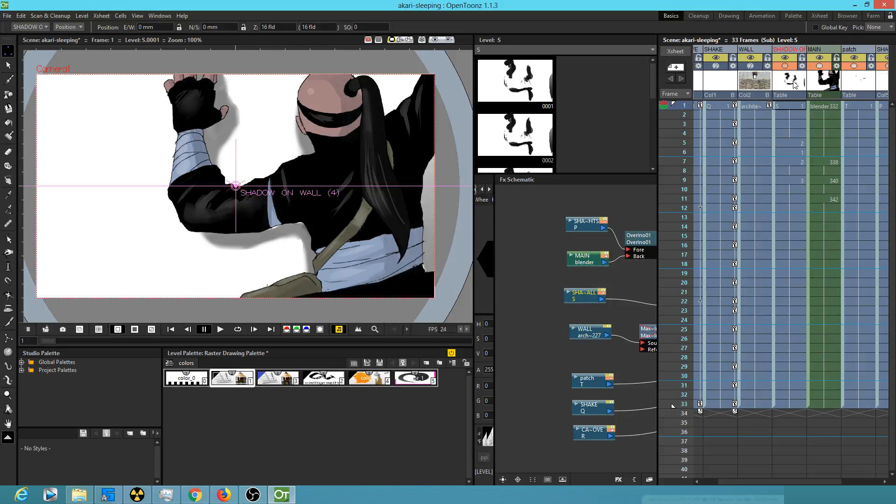
click(823, 68)
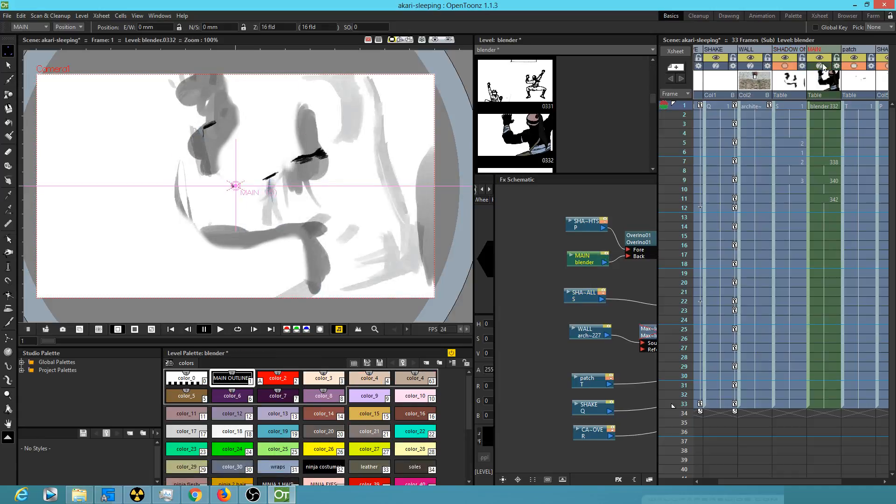
click(858, 69)
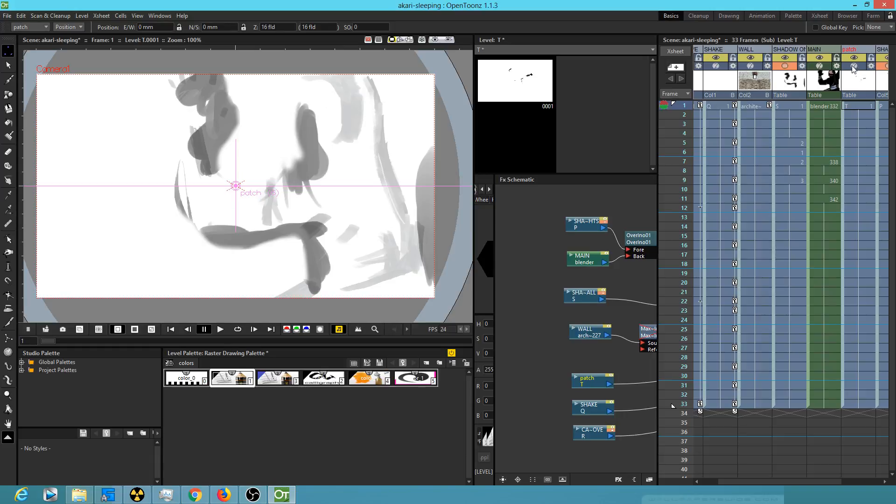
click(824, 69)
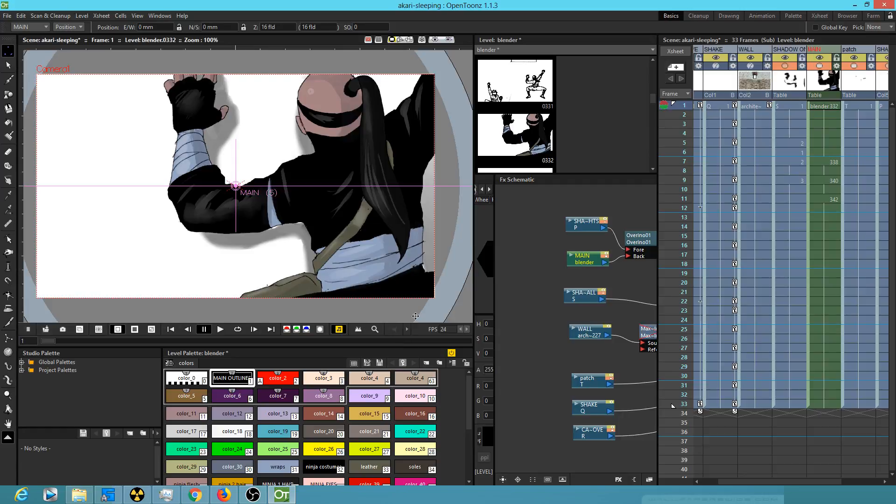
Open the schematic in an enlarged floating window and switch it from the stage to the FX schematic.
click(150, 15)
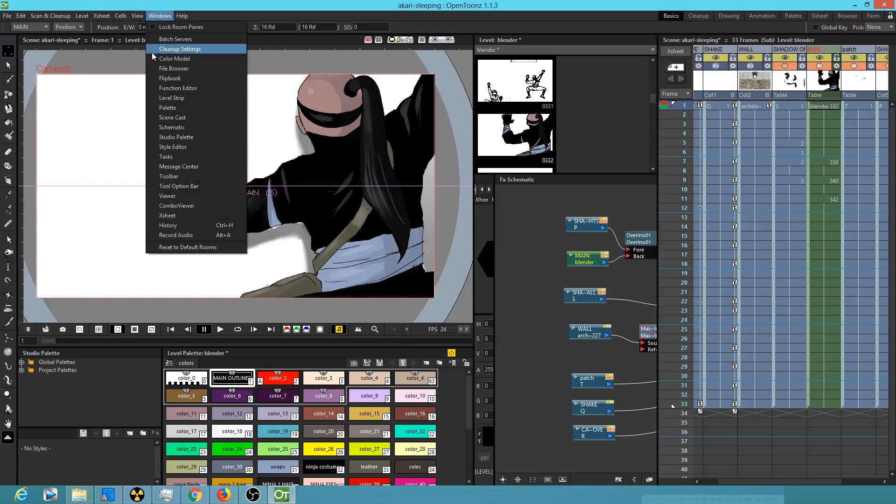
click(186, 127)
drag(468, 287, 553, 302)
click(433, 254)
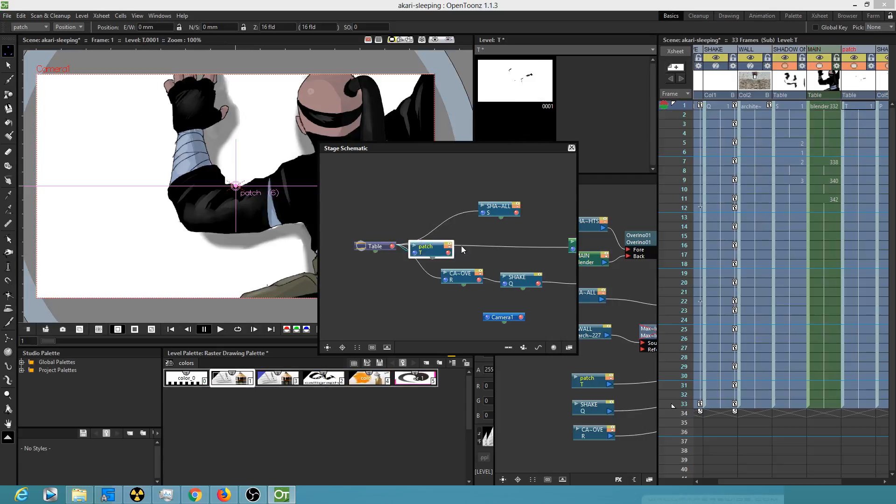
click(569, 347)
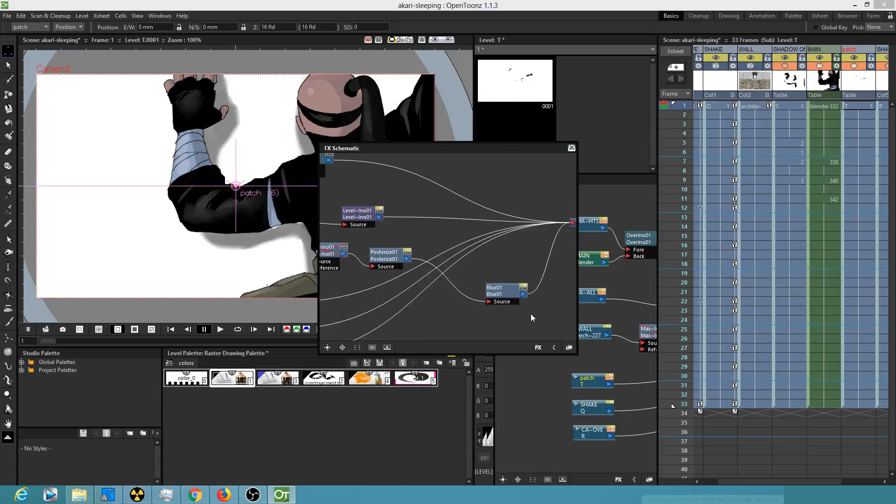
Review the settings of the LevelAutoIno01 node attached to SHADOW ON WALL, and close the settings and the floating schematic.
drag(531, 313, 570, 314)
click(433, 257)
drag(467, 241, 527, 258)
double_click(460, 228)
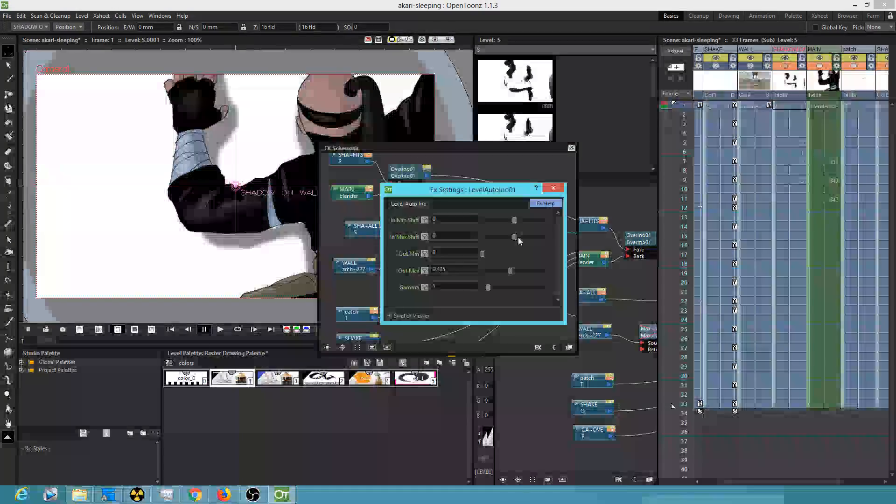
click(552, 189)
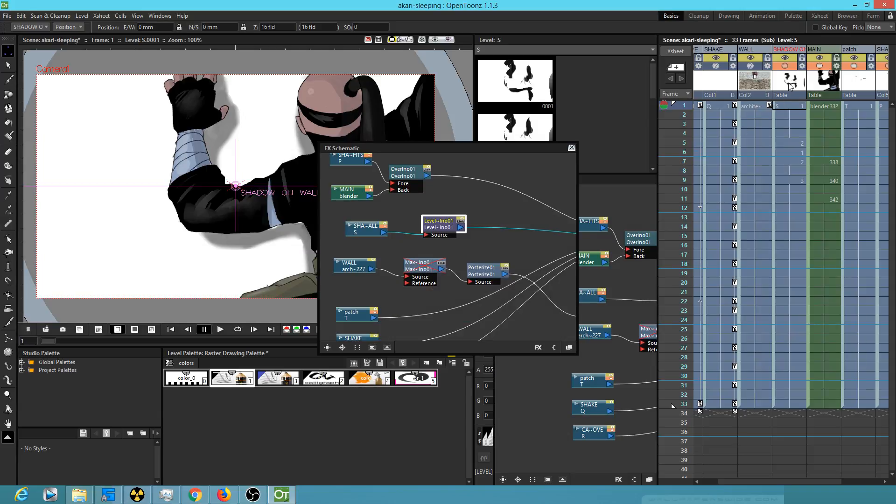
drag(532, 146, 496, 168)
click(536, 170)
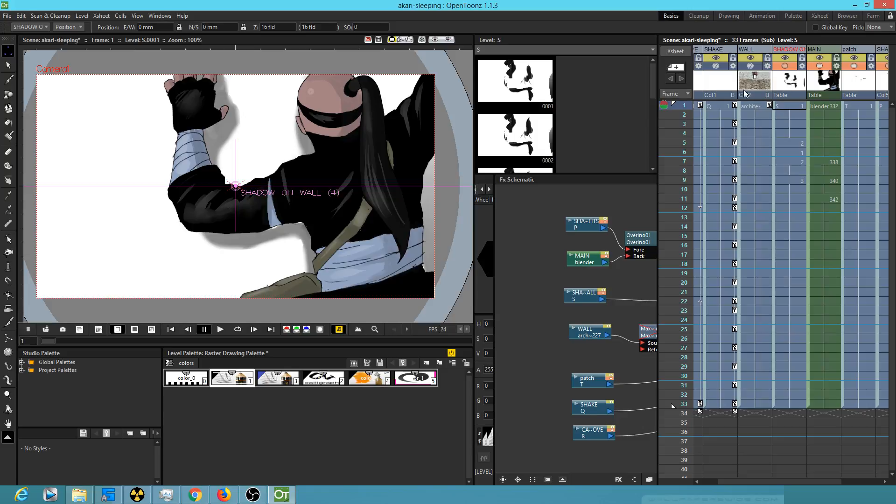
Show the WALL column behind the ninja, switch the viewer to the camera view, and select the whole WALL column.
click(750, 66)
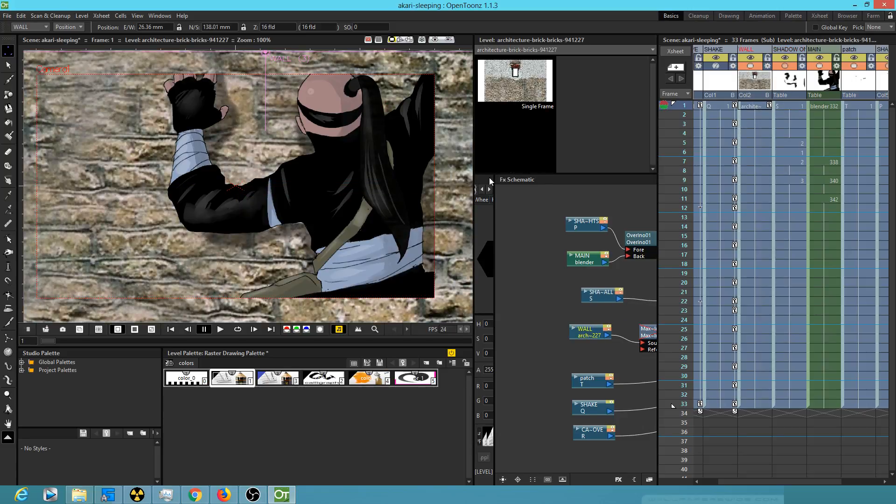
click(409, 41)
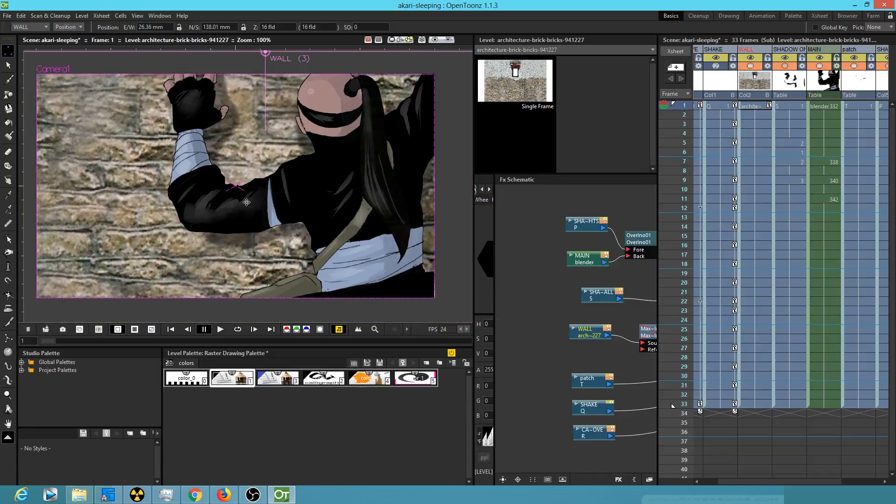
mouse_move(298, 184)
mouse_down()
mouse_move(330, 183)
mouse_move(312, 183)
mouse_up()
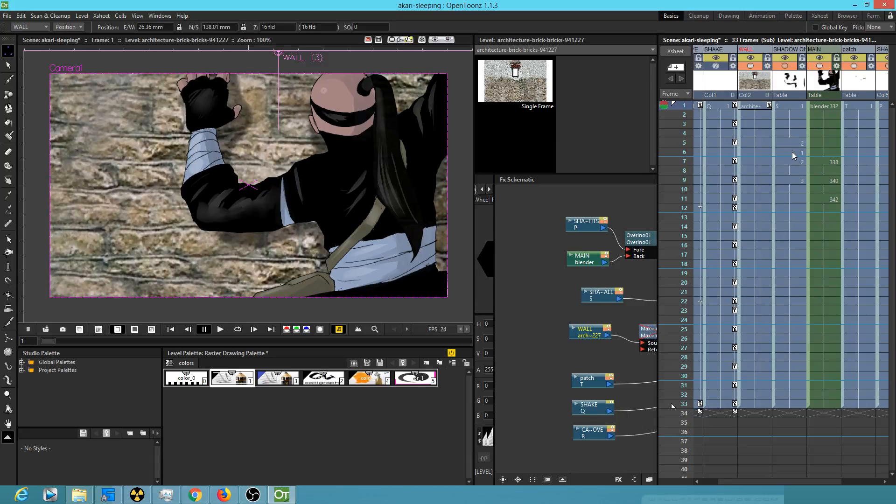
scroll(791, 153, left, 1)
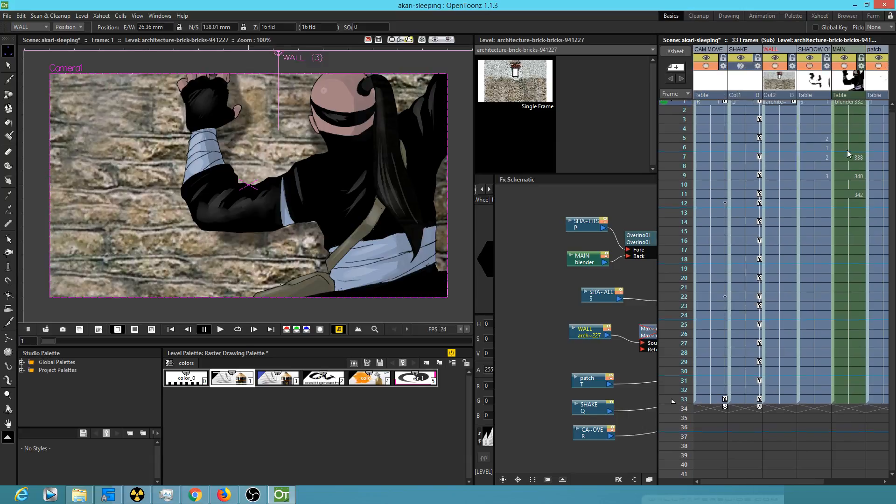
click(789, 86)
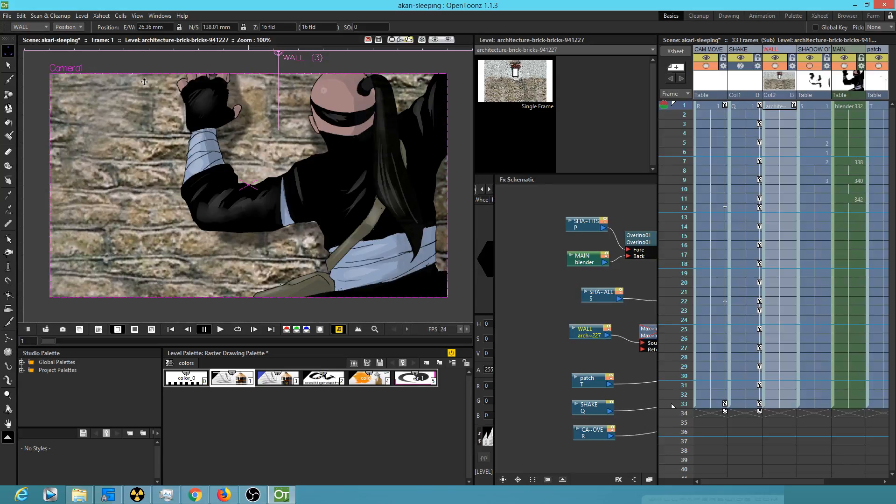
Preview the rendered frame to check the effects on the brick wall, switch the preview off, and clear the WALL column selection.
click(434, 40)
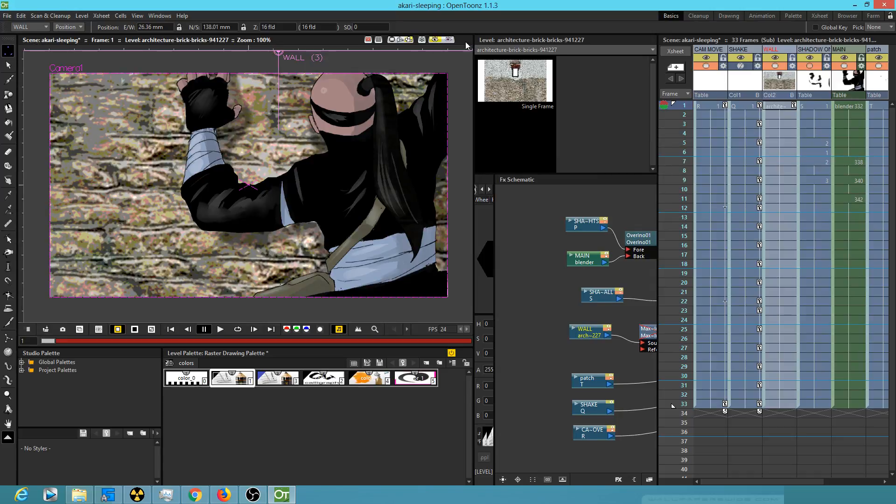
click(434, 39)
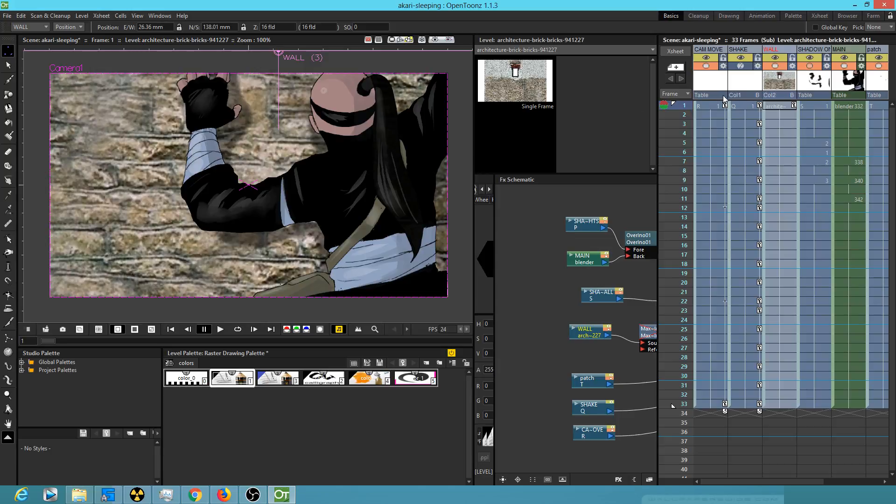
drag(683, 111, 730, 91)
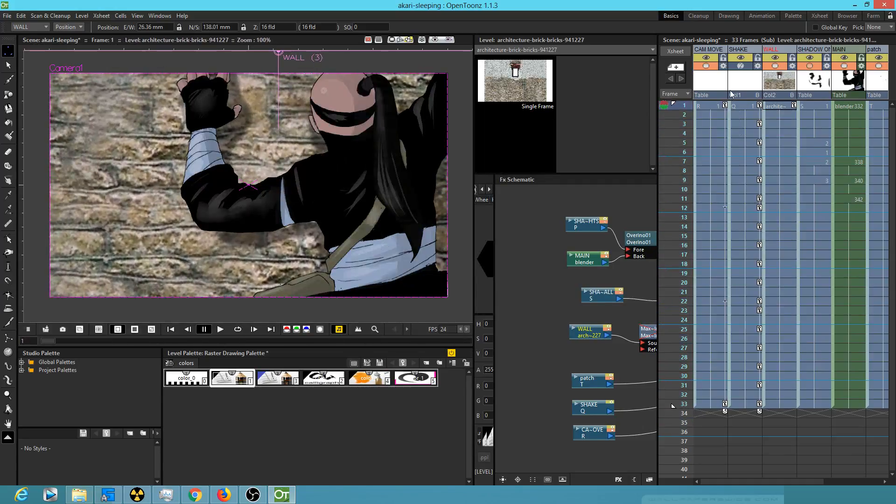
Open the schematic in an enlarged floating window and switch it from the FX view to the stage view.
click(160, 16)
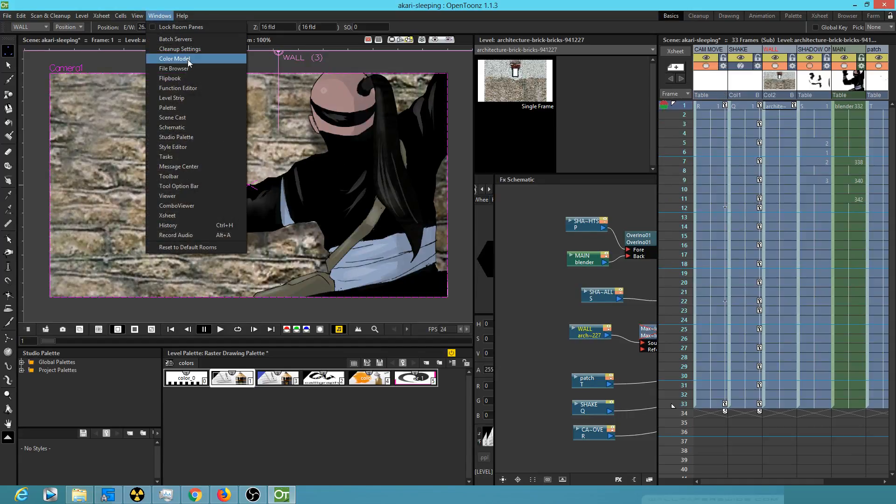
click(184, 127)
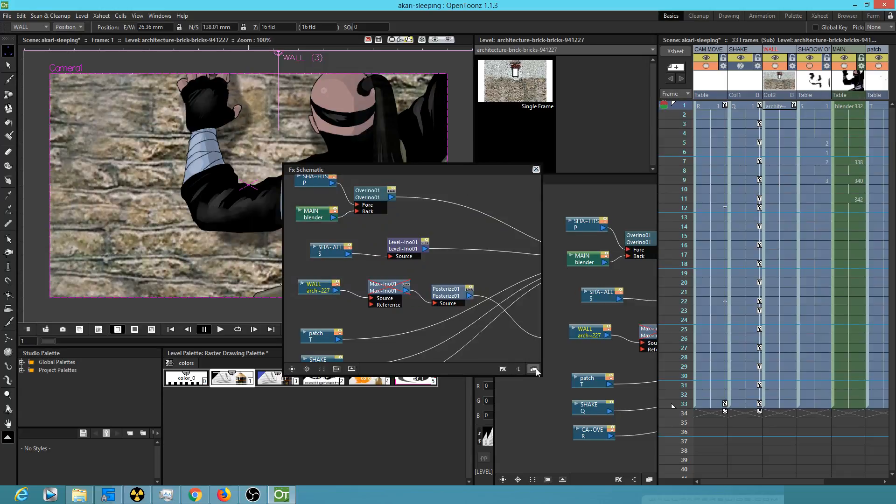
drag(542, 374, 799, 444)
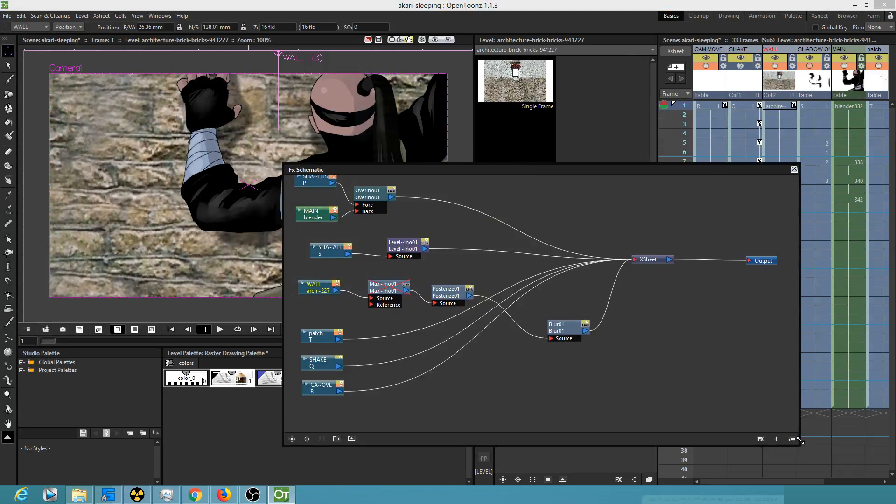
click(759, 437)
click(544, 231)
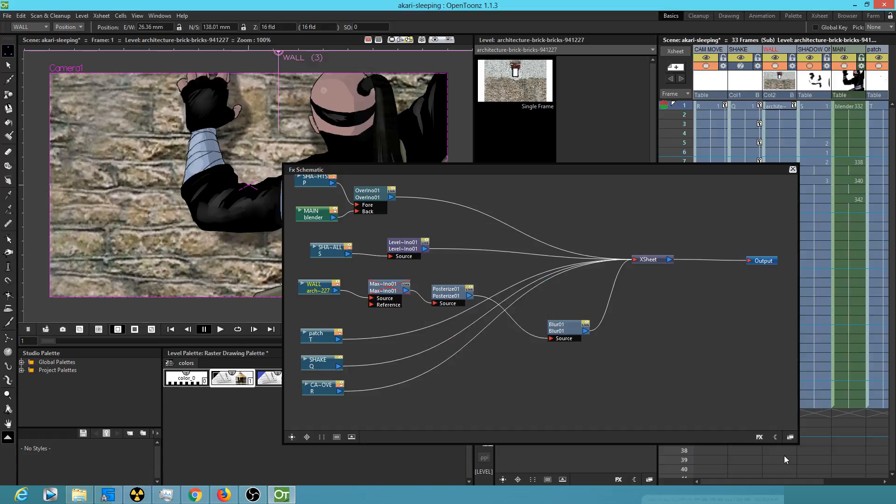
click(790, 437)
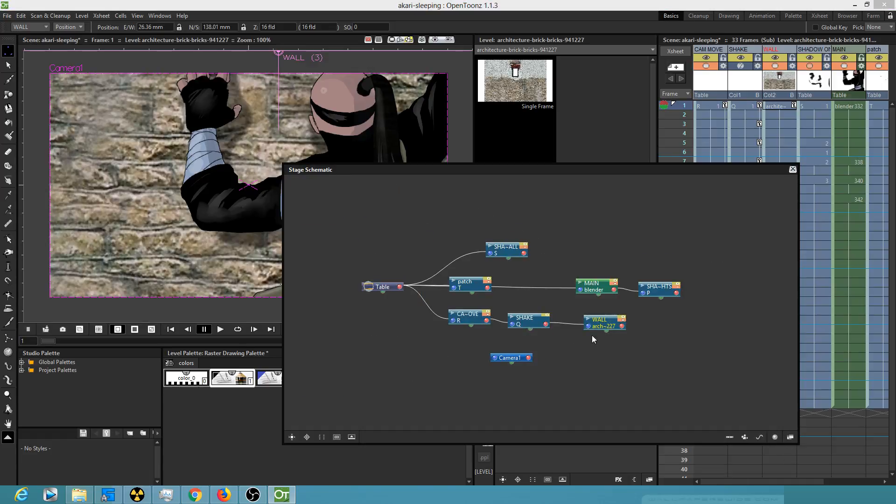
Spread the SHAKE and WALL nodes apart in the stage schematic, and temporarily hide the WALL column to identify it.
drag(606, 350, 633, 304)
drag(501, 291, 556, 302)
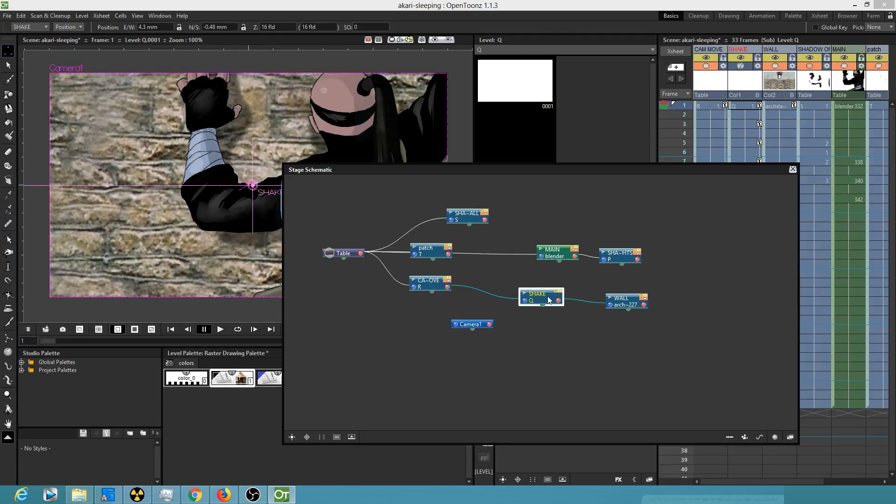
click(775, 66)
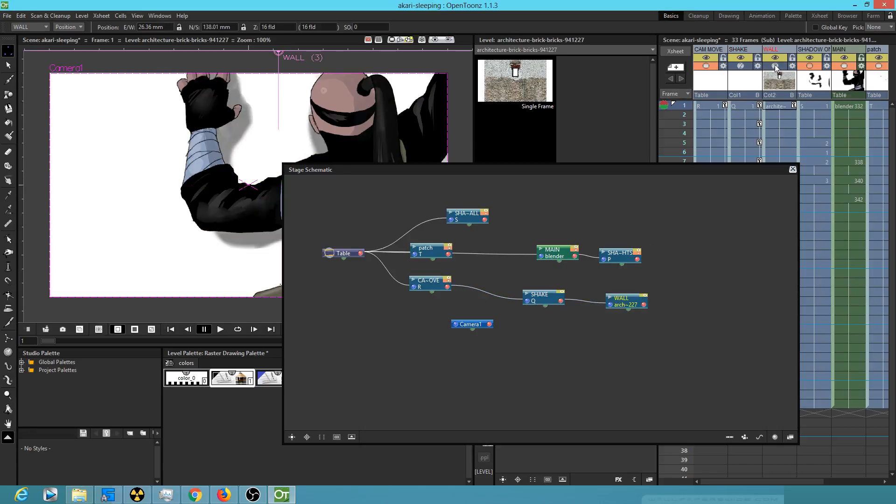
click(776, 65)
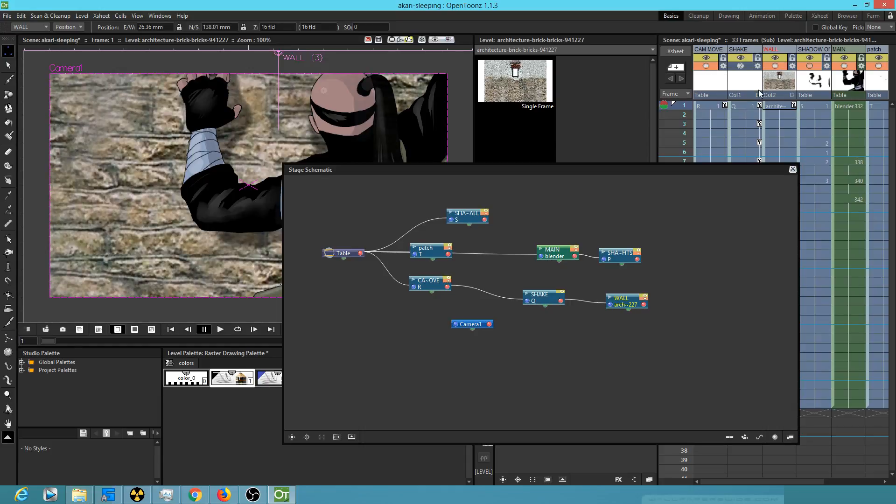
Nudge the SHAKE node up beside WALL, and turn on the SHAKE column's camera stand visibility.
click(742, 66)
drag(546, 299, 551, 296)
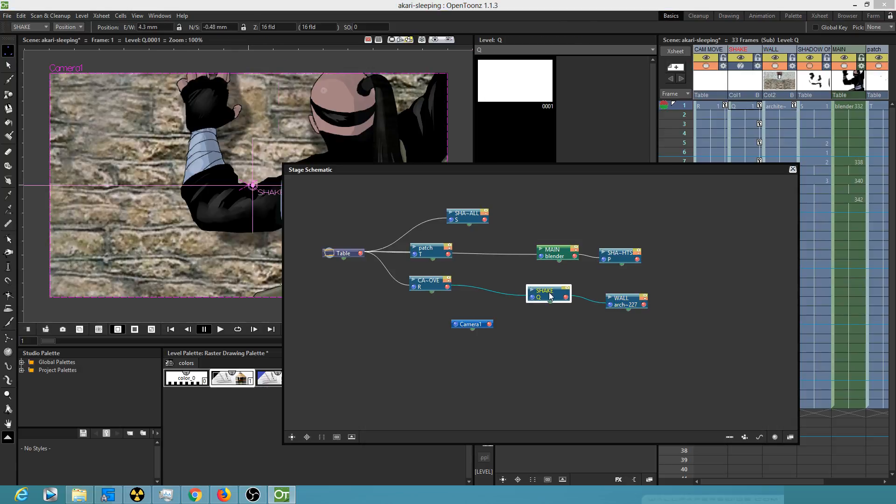
click(775, 83)
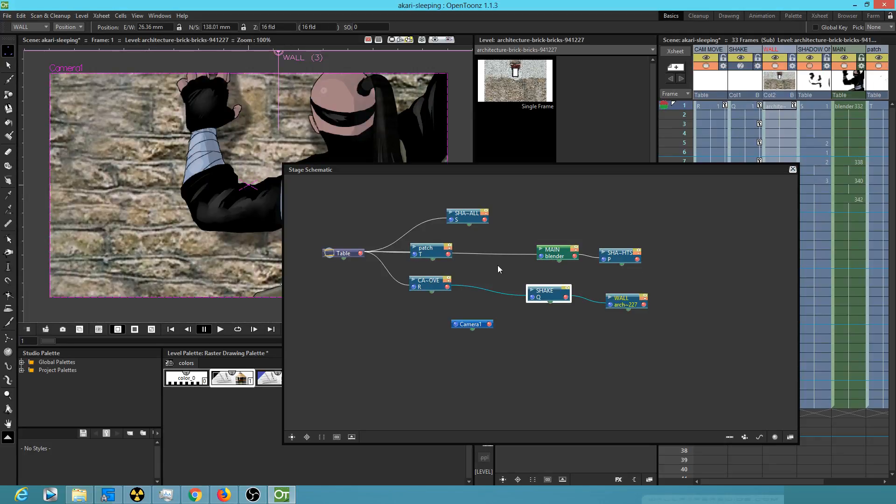
click(743, 81)
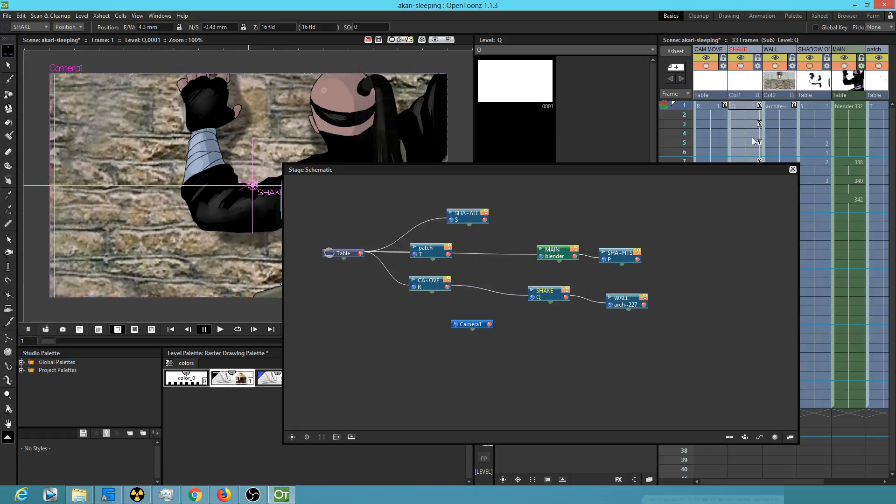
Move the floating schematic clear of the Xsheet, and select the SHAKE and Table nodes to trace the WALL's parent chain.
drag(747, 171, 605, 164)
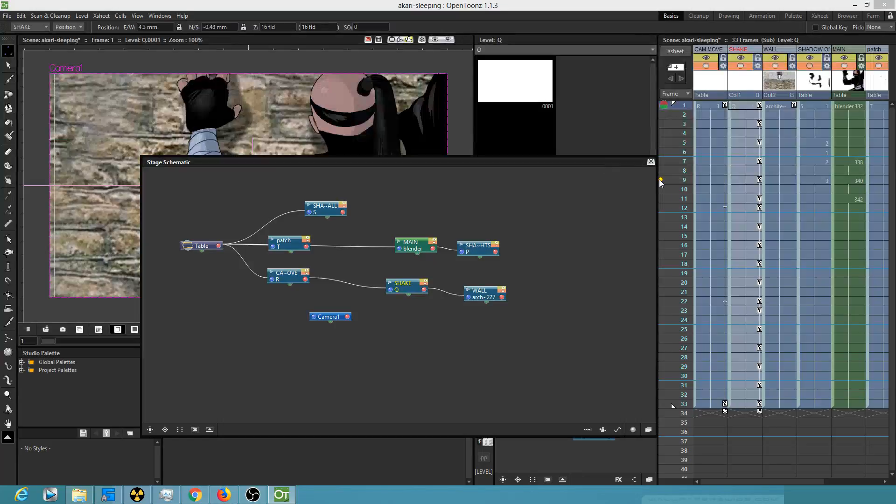
drag(657, 186, 604, 188)
drag(557, 160, 598, 182)
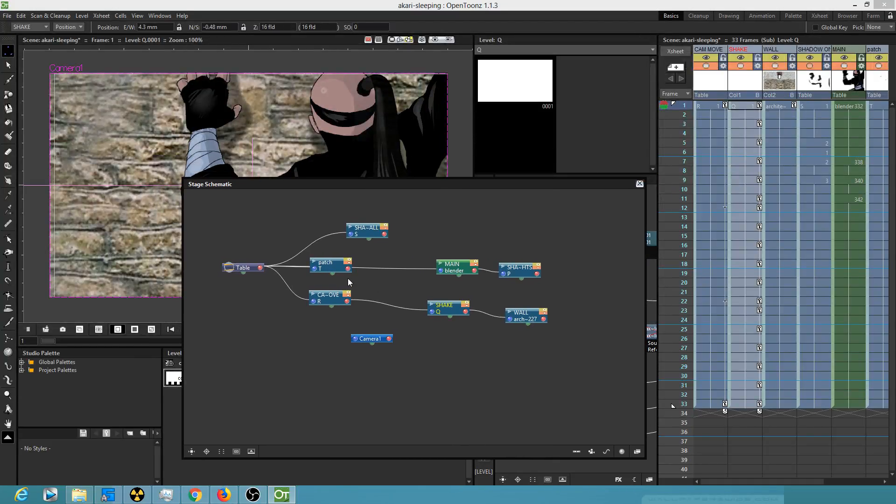
mouse_move(443, 311)
mouse_down()
mouse_move(417, 318)
mouse_move(404, 308)
mouse_move(441, 311)
mouse_up()
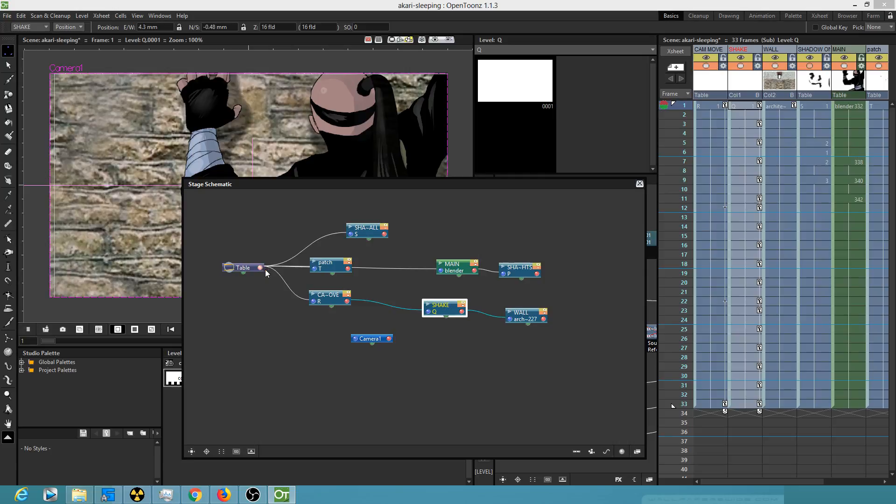
drag(510, 319, 241, 264)
click(245, 268)
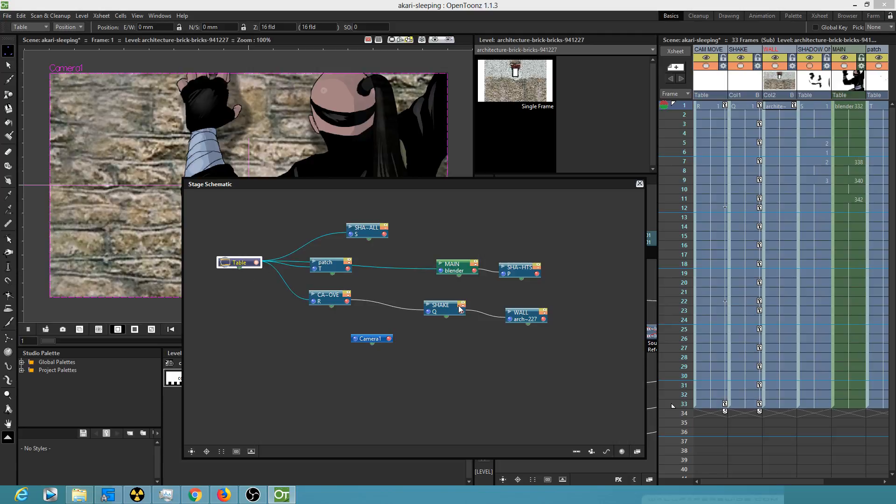
Scrub to frame 20 and back to frame 1 while selecting the SHAKE, WALL and CAM MOVE nodes to examine the wall's shake.
drag(446, 305, 445, 306)
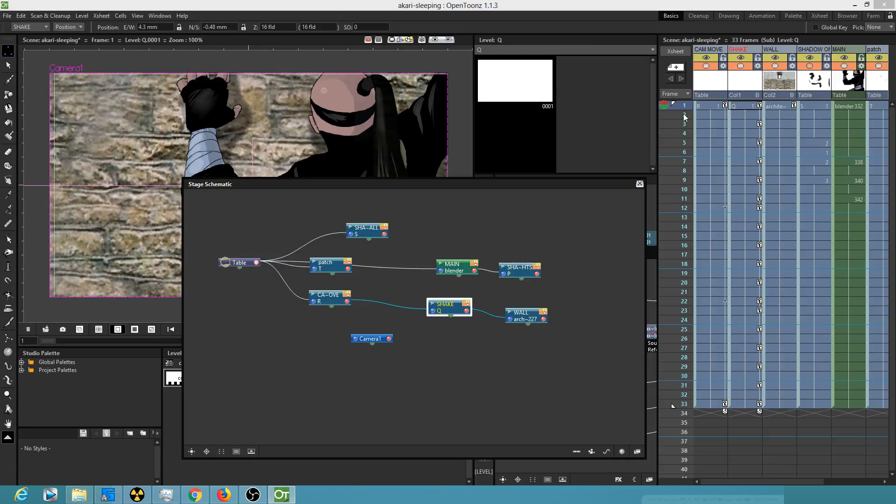
drag(685, 116, 673, 282)
mouse_move(445, 306)
mouse_down()
mouse_move(448, 287)
mouse_move(444, 305)
mouse_up()
drag(513, 318, 519, 315)
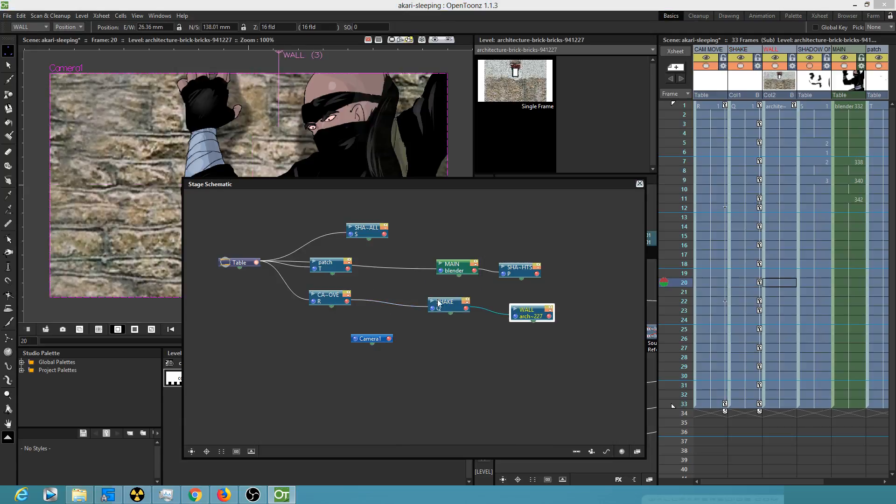
drag(337, 301, 346, 303)
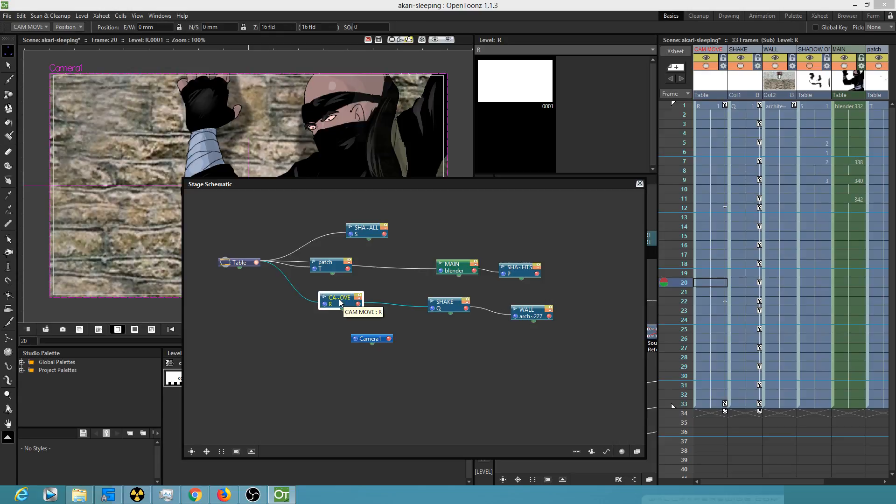
drag(340, 301, 324, 302)
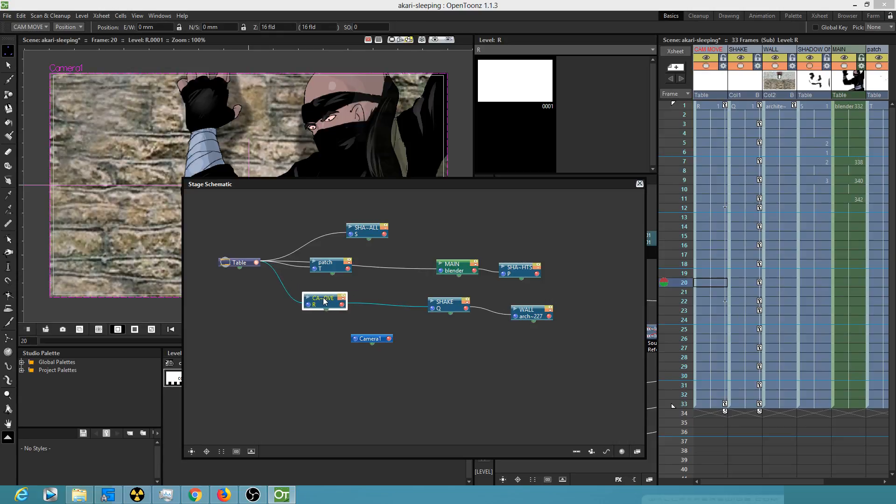
drag(455, 295, 463, 293)
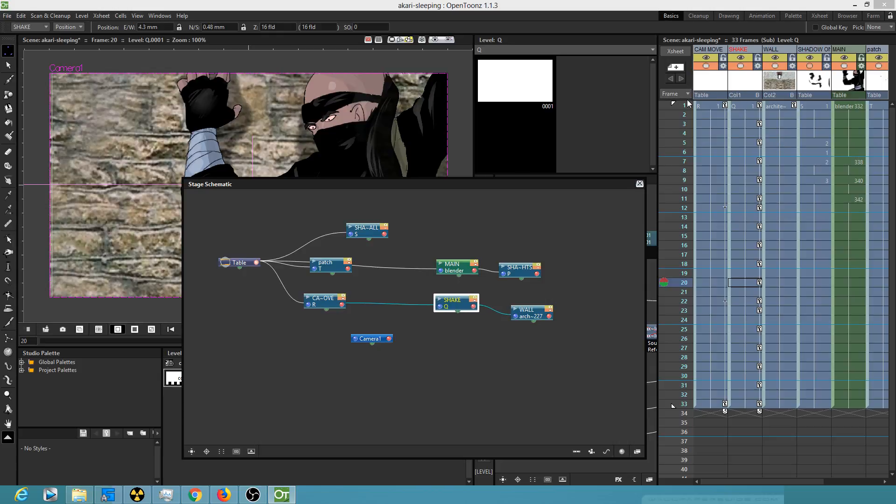
click(680, 135)
mouse_move(679, 136)
mouse_down()
mouse_move(680, 186)
mouse_move(685, 49)
mouse_up()
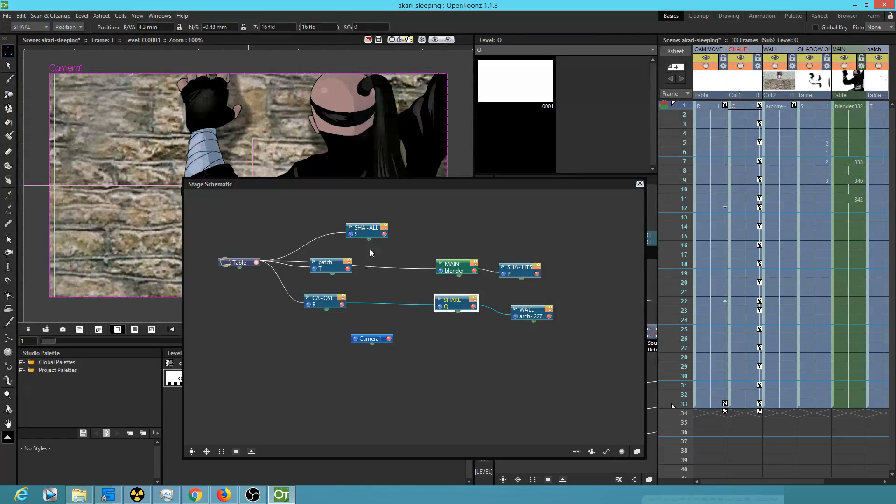
Shift the wall shadow node up, select the CAM MOVE node, and scrub through the frames and back to frame 1 to examine its movement.
drag(373, 231, 363, 219)
drag(338, 307, 351, 303)
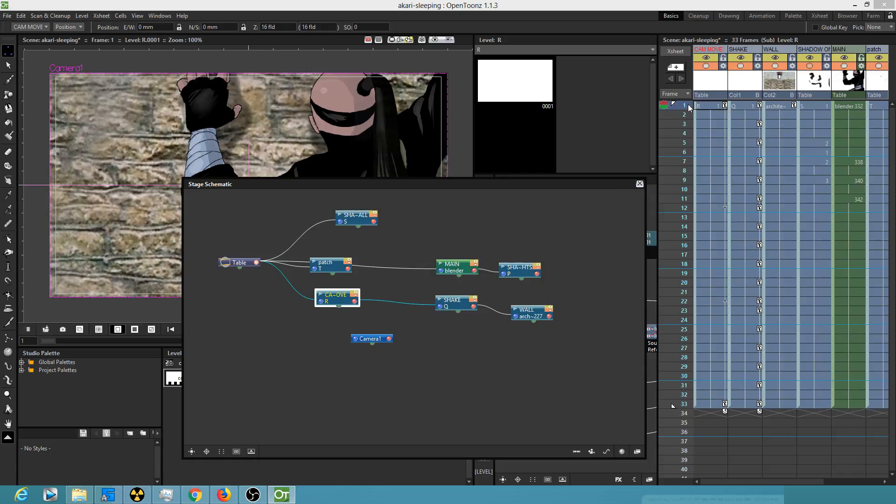
drag(688, 107, 672, 380)
drag(667, 382, 687, 96)
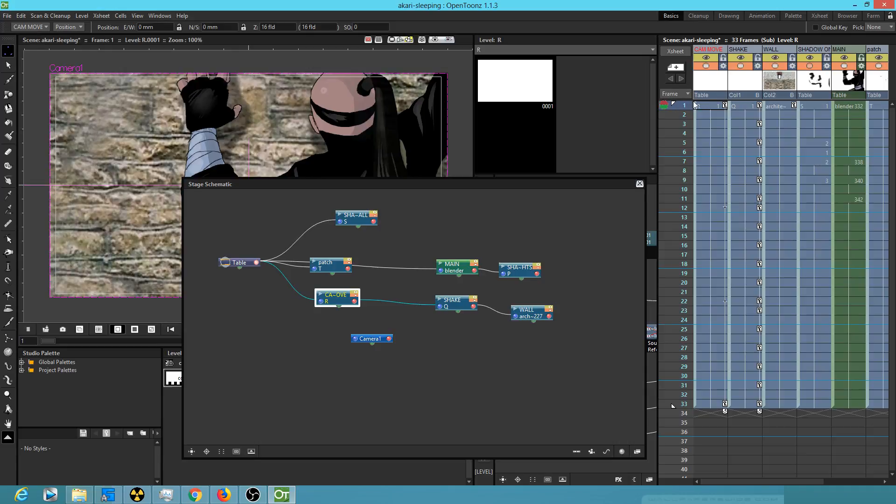
Arrange CAM MOVE, SHAKE and WALL as a compact chain in the stage schematic, and move the patch node above MAIN.
drag(345, 300, 324, 296)
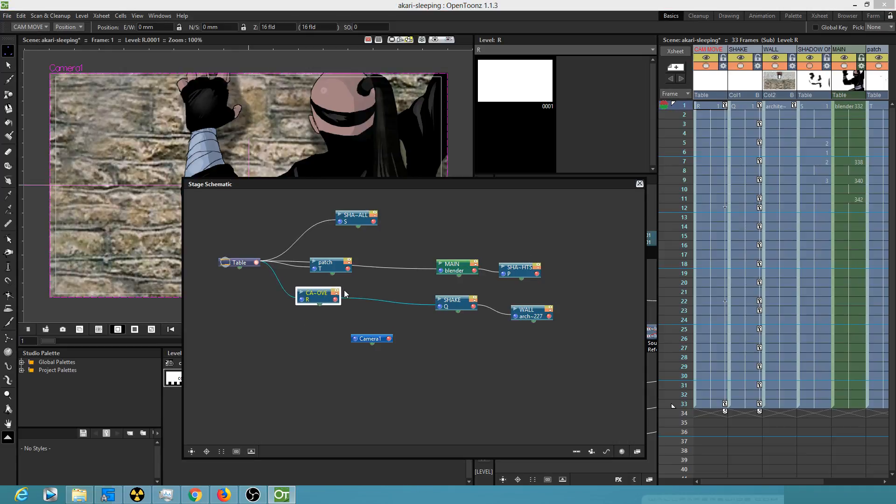
drag(451, 300, 378, 288)
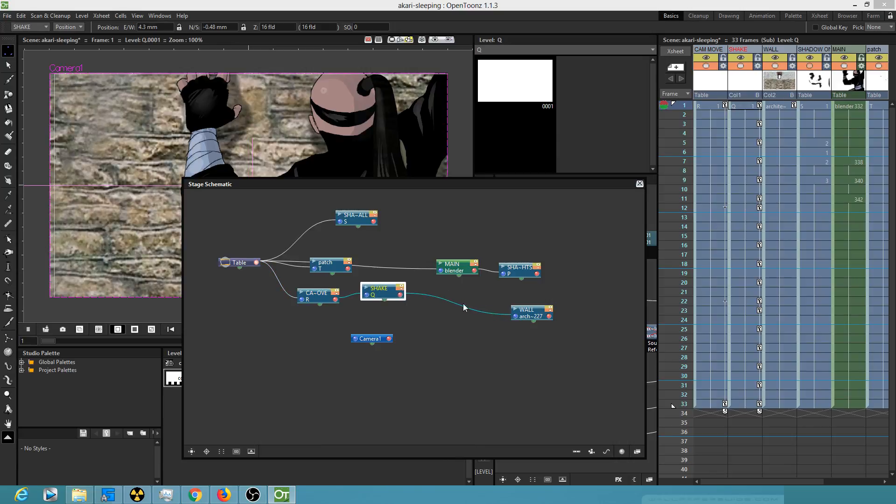
drag(532, 313, 456, 299)
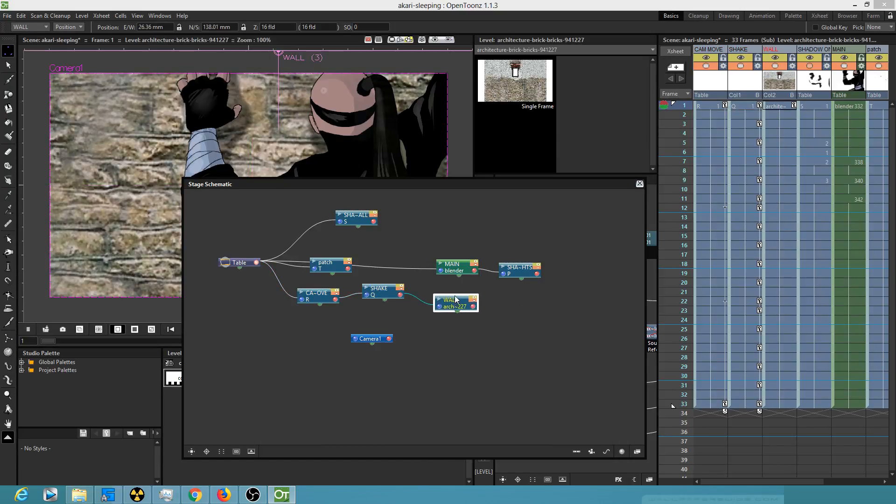
drag(333, 264, 419, 238)
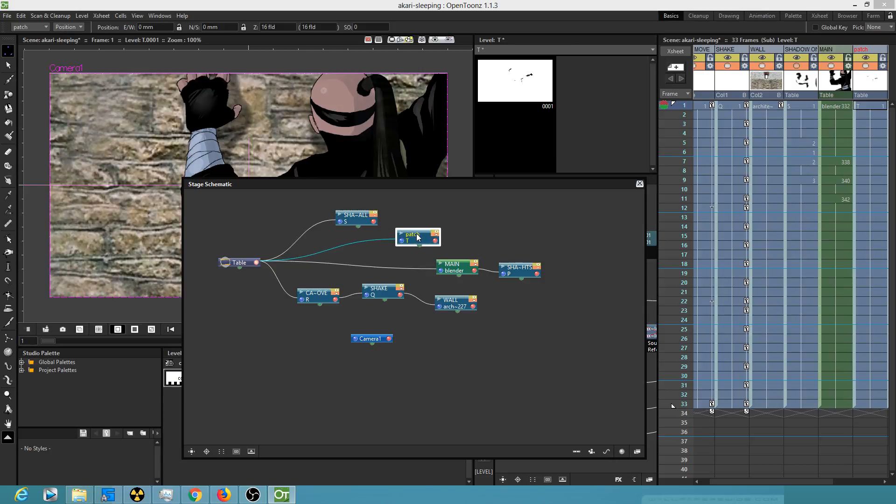
Try parenting MAIN to the WALL node, and line up MAIN and its shadows and highlights node after WALL.
drag(456, 311, 467, 327)
click(444, 275)
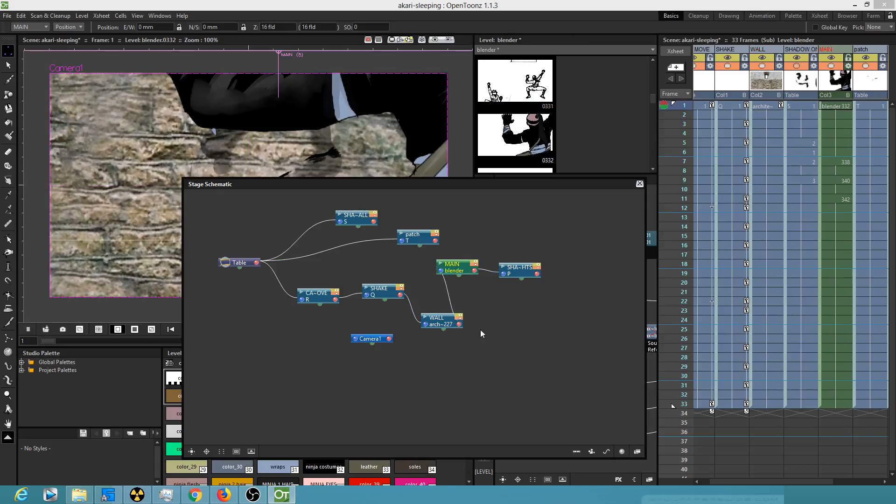
scroll(338, 140, down, 1)
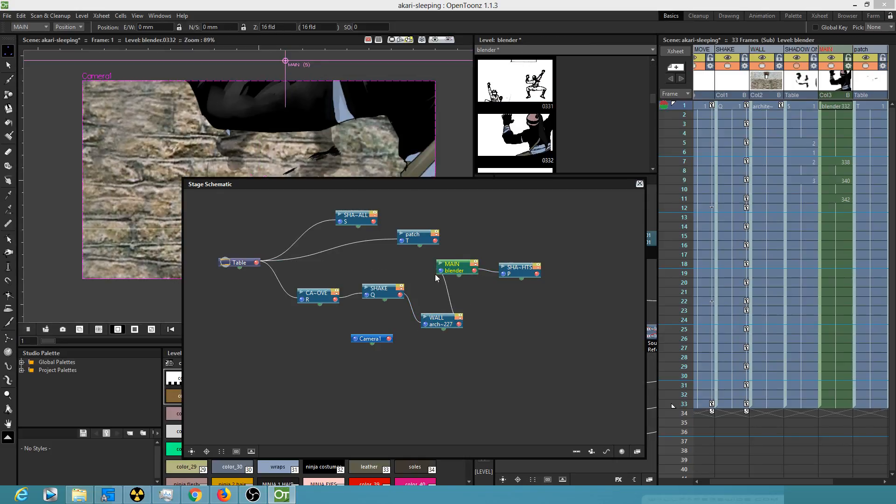
drag(461, 267, 517, 316)
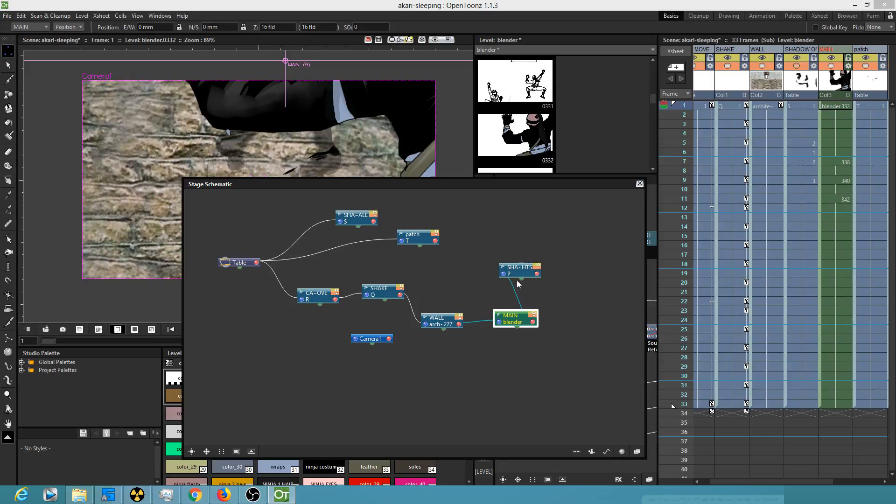
drag(520, 270, 580, 296)
scroll(356, 155, down, 2)
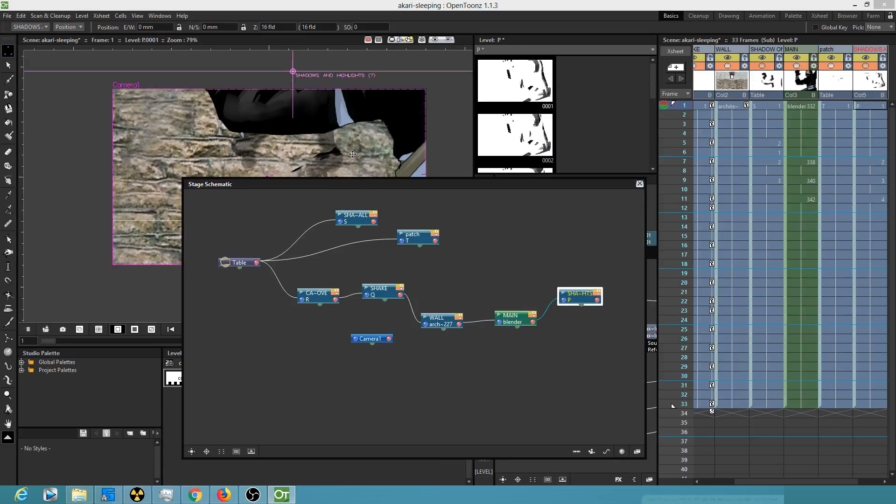
Reattach the MAIN node to Table instead of WALL, and move it back beneath the patch node.
scroll(356, 154, up, 2)
drag(498, 322, 257, 262)
drag(507, 313, 457, 263)
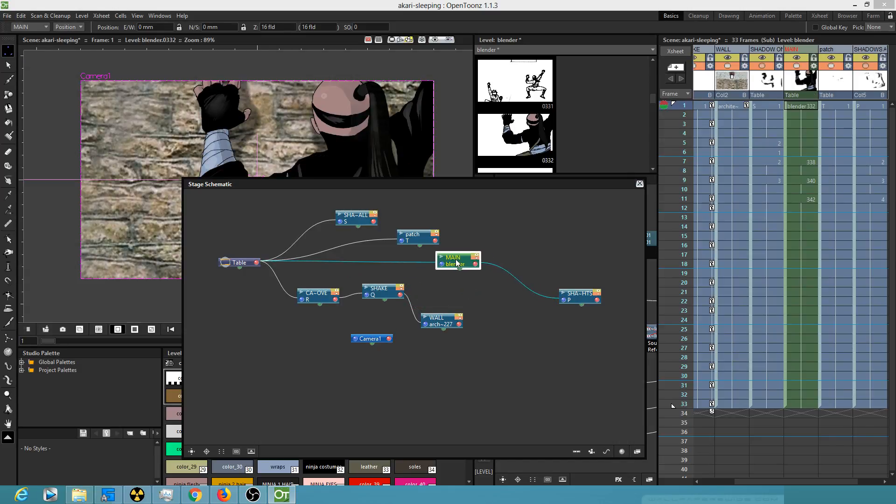
Move the CAM MOVE node slightly farther from SHAKE in the stage schematic, select SHAKE, and scrub the frames to examine its movement.
drag(320, 295, 309, 301)
mouse_move(387, 296)
mouse_down()
mouse_move(383, 309)
mouse_move(391, 288)
mouse_up()
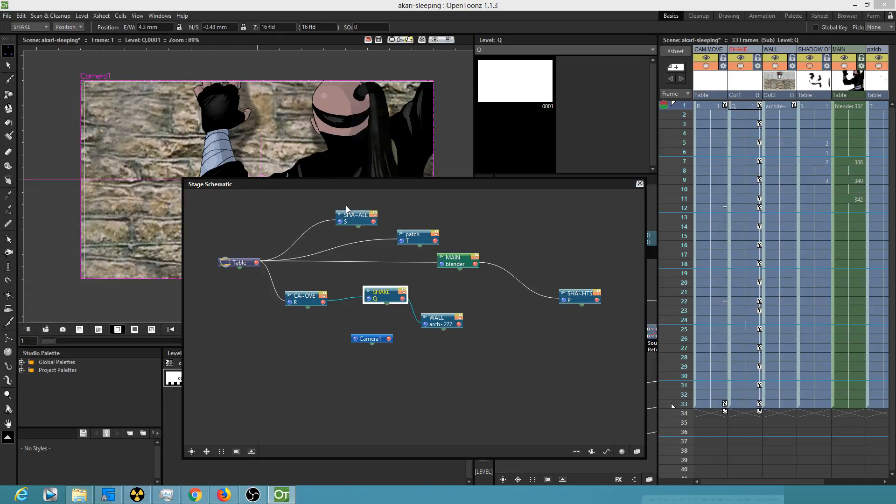
mouse_move(686, 107)
mouse_down()
mouse_move(671, 305)
mouse_move(687, 132)
mouse_move(700, 376)
mouse_move(695, 187)
mouse_move(711, 108)
mouse_move(717, 306)
mouse_move(703, 339)
mouse_move(701, 96)
mouse_up()
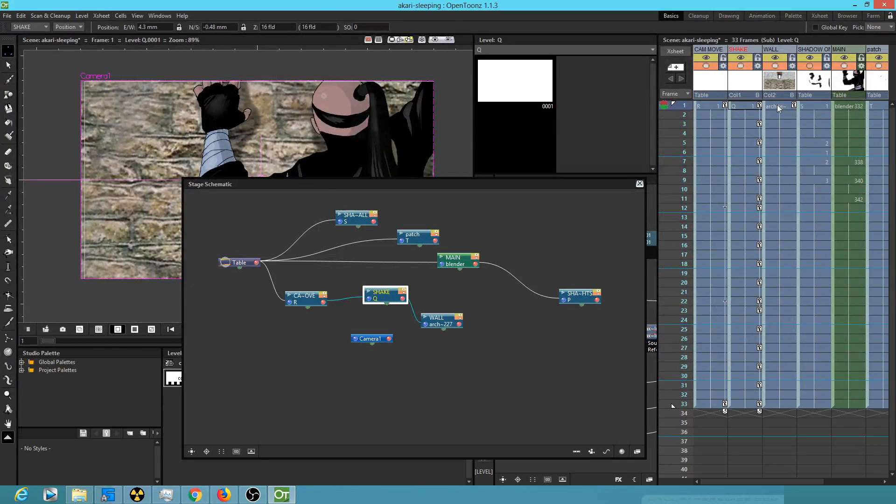
Select the MAIN drawing at frame 1 and scrub the frames, and compare the WALL column's placement with MAIN's by selecting each column.
click(839, 106)
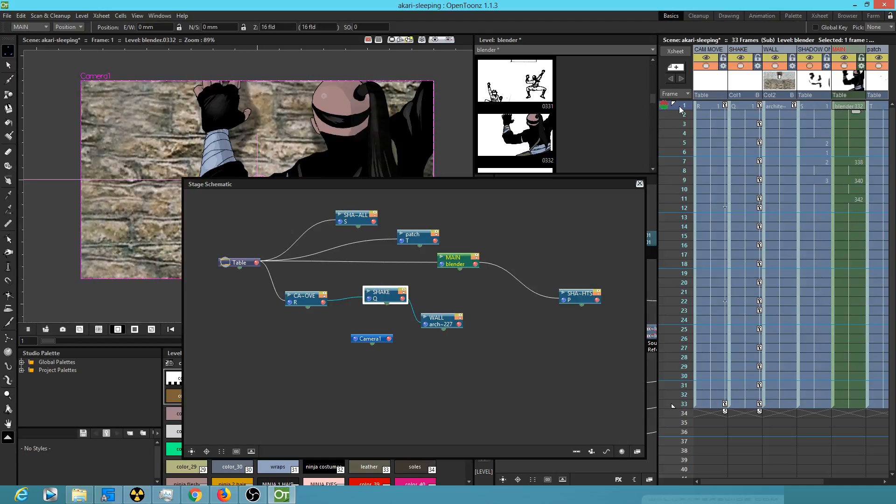
mouse_move(682, 110)
mouse_down()
mouse_move(687, 313)
mouse_move(688, 83)
mouse_up()
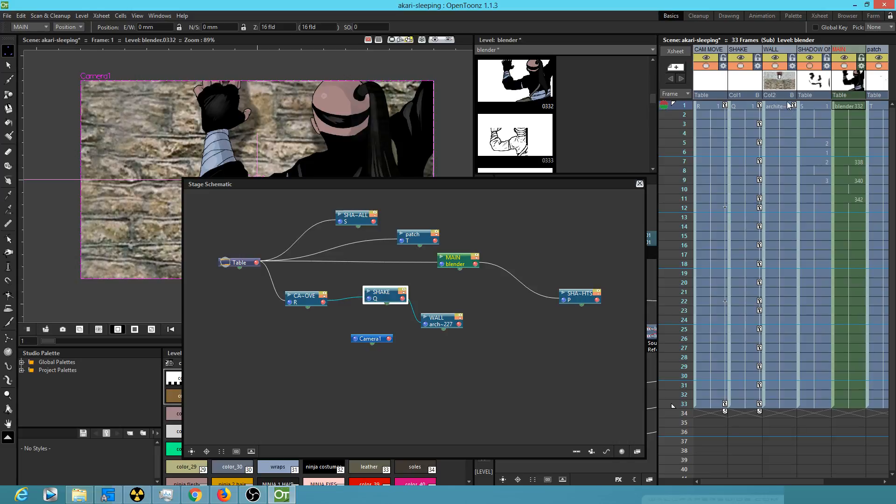
click(782, 84)
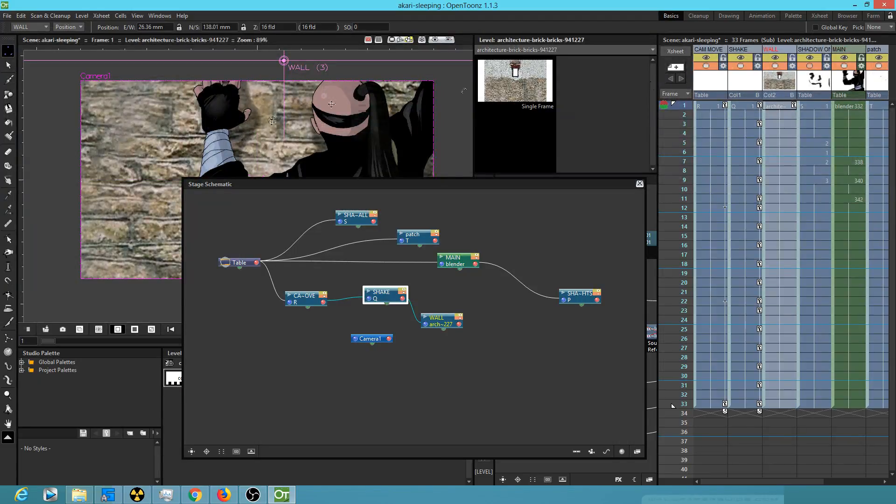
scroll(273, 130, down, 3)
scroll(274, 131, up, 3)
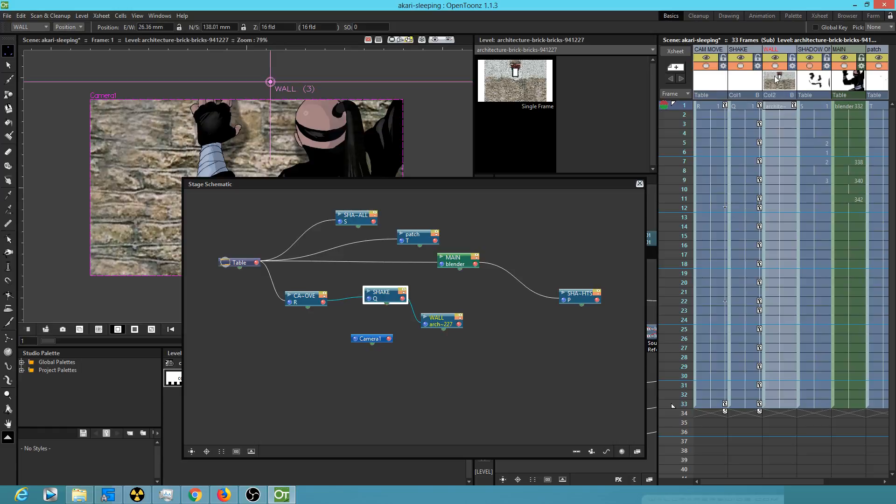
click(857, 82)
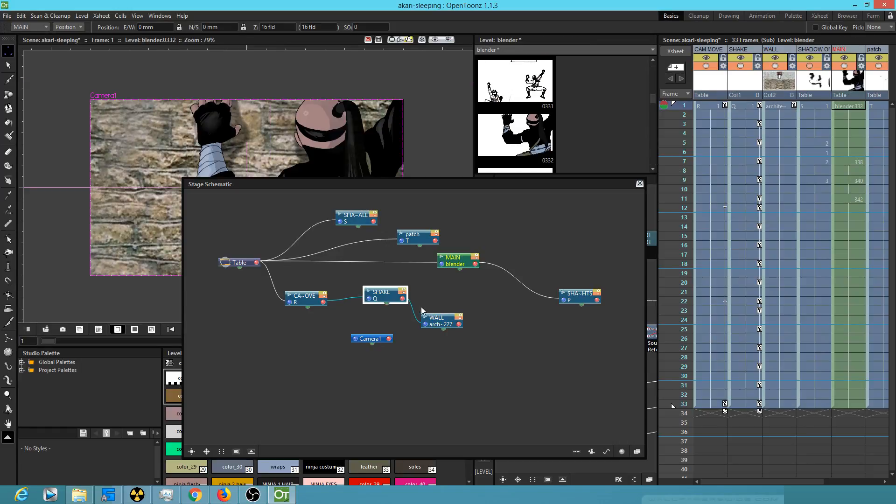
Relink the MAIN column from the Table to the SHAKE column in the stage schematic and spread out the MAIN, WALL and SHAKE nodes.
drag(441, 266, 461, 323)
drag(458, 270, 469, 300)
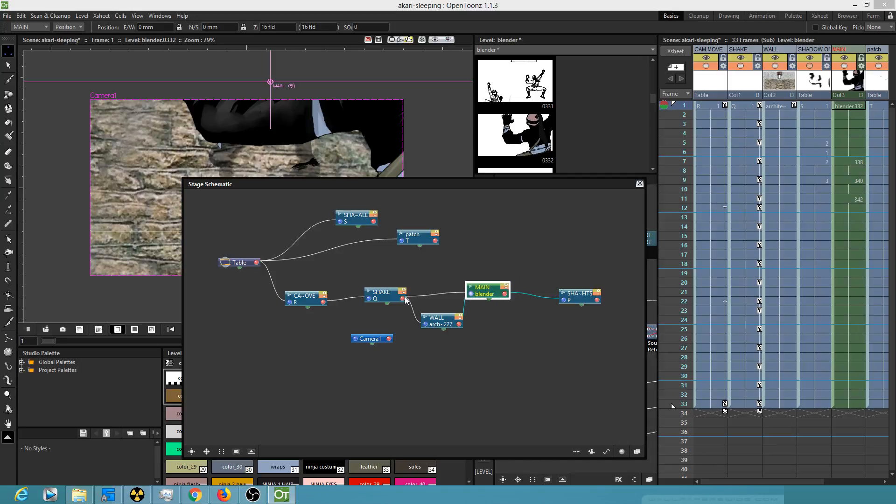
drag(403, 299, 402, 298)
drag(450, 320, 467, 344)
drag(485, 295, 453, 273)
mouse_move(461, 351)
mouse_down()
mouse_move(455, 336)
mouse_move(464, 340)
mouse_up()
drag(393, 299, 385, 297)
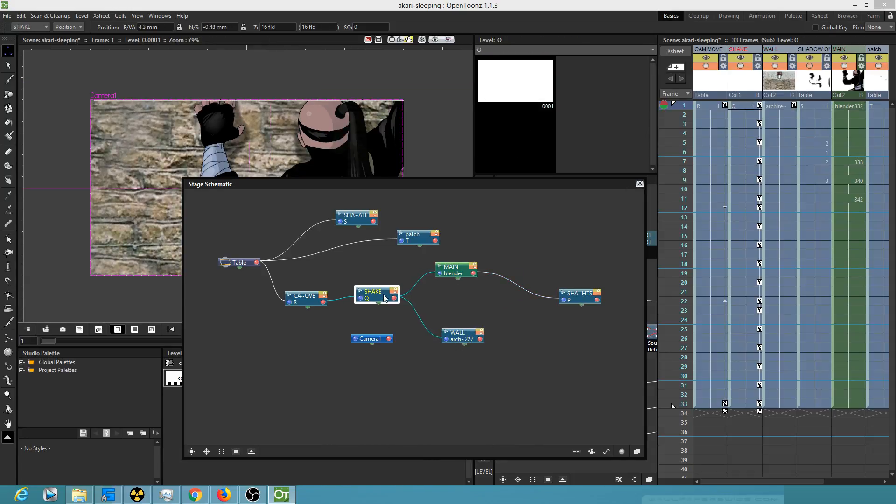
Play the shot to check the camera move and shake, and save the scene.
click(321, 300)
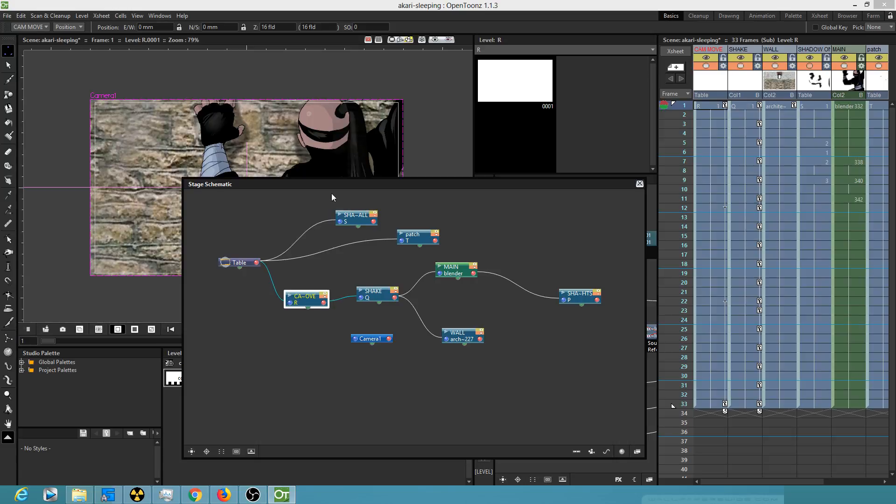
drag(628, 178, 615, 254)
key(p)
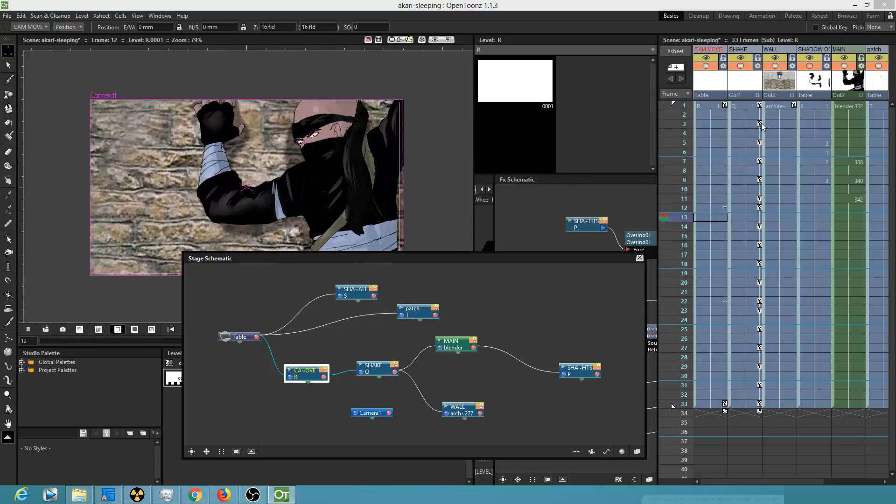
click(7, 16)
click(22, 48)
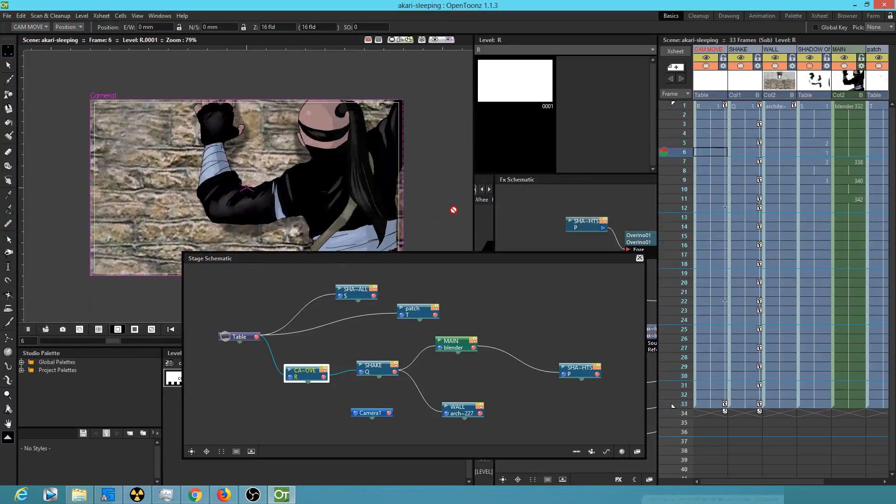
Select the SHAKE column and close both the Stage Schematic and the Fx Schematic.
click(748, 96)
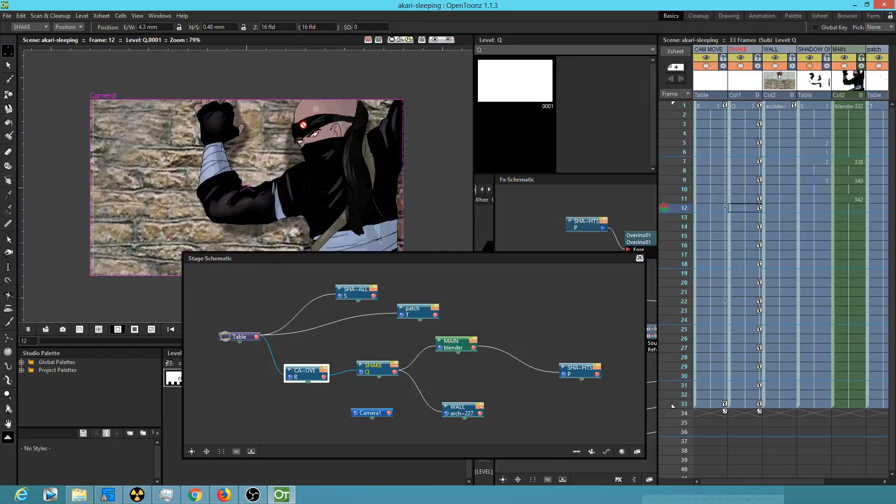
click(640, 258)
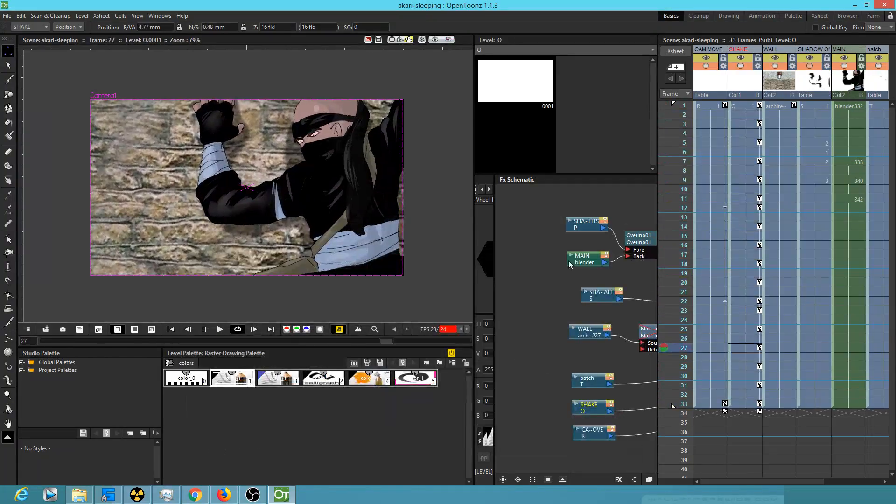
drag(601, 180, 352, 144)
click(378, 148)
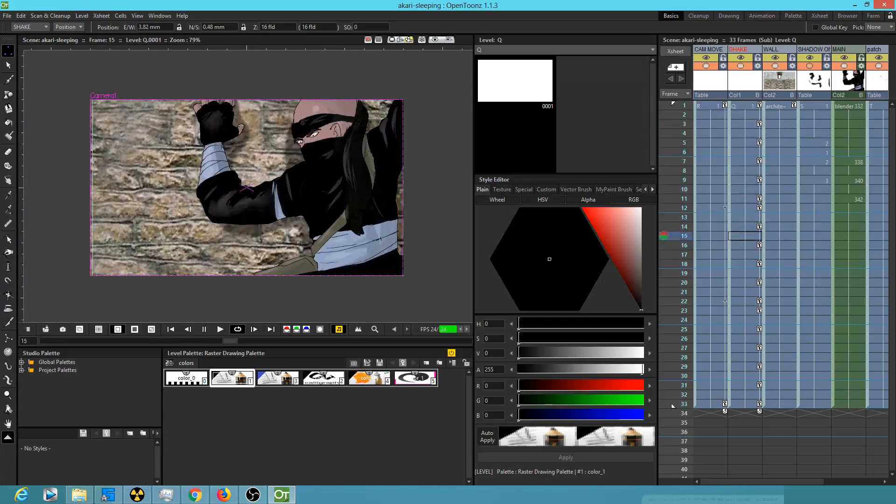
Return to the main xsheet and select the blender drawing at frame 365 in Col5 for a close view.
click(708, 105)
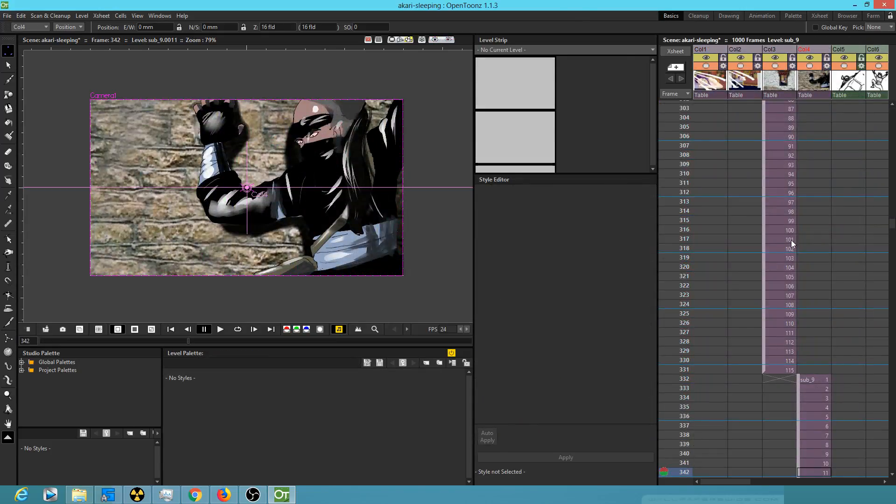
drag(807, 282, 799, 171)
mouse_move(678, 275)
mouse_down()
mouse_move(682, 409)
mouse_move(661, 487)
mouse_move(661, 345)
mouse_move(690, 217)
mouse_move(690, 229)
mouse_up()
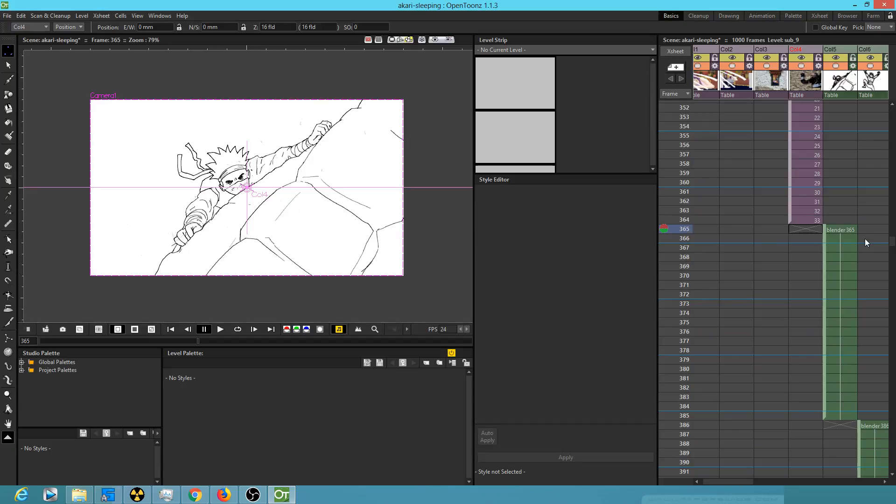
click(828, 230)
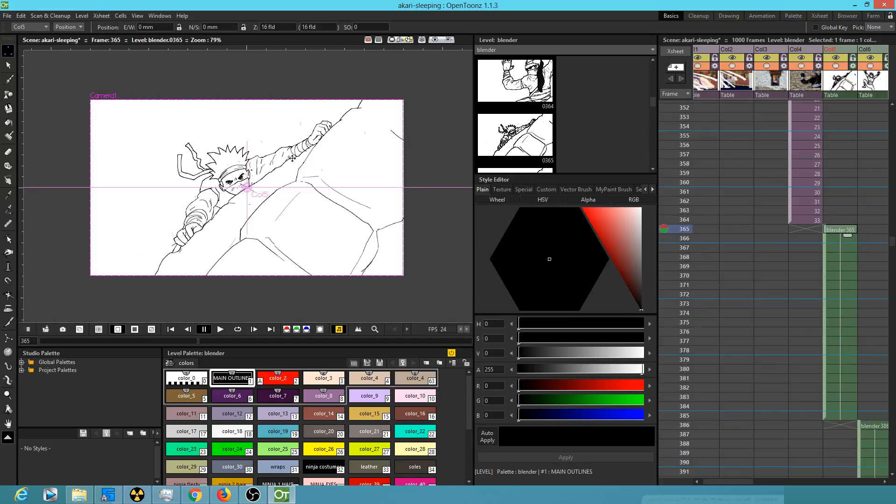
scroll(318, 176, up, 2)
scroll(319, 176, down, 1)
scroll(319, 176, up, 2)
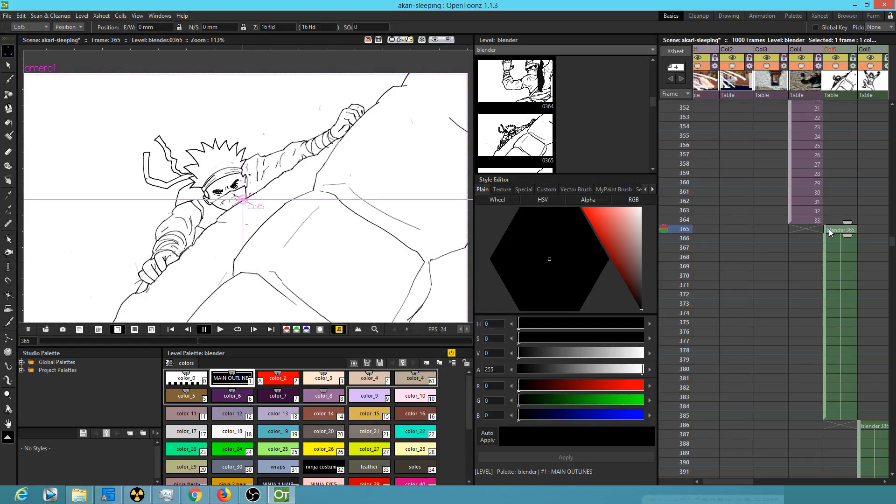
key(alt+d)
key(Return)
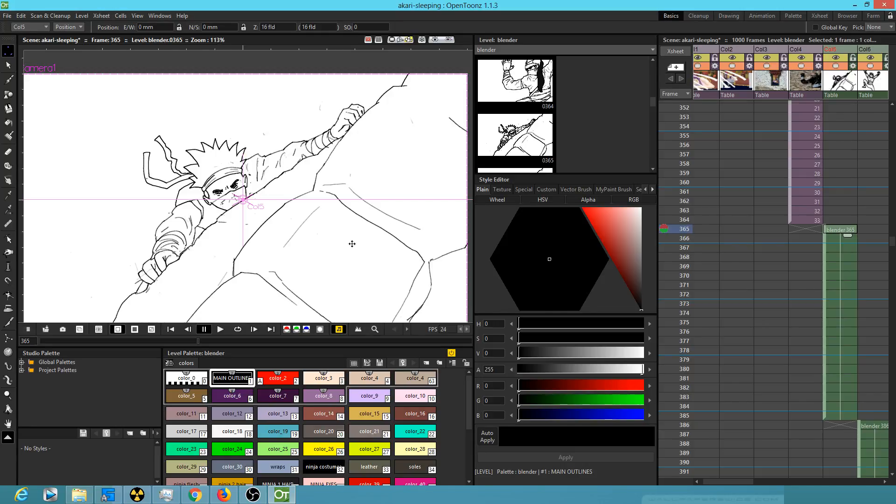
Choose the ninja costume style from the blender palette and activate the Fill tool.
click(277, 469)
scroll(254, 251, up, 3)
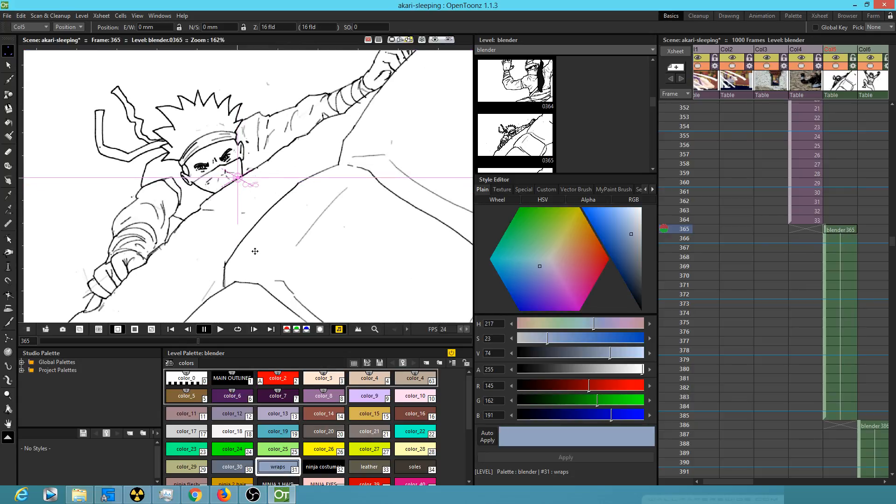
click(320, 473)
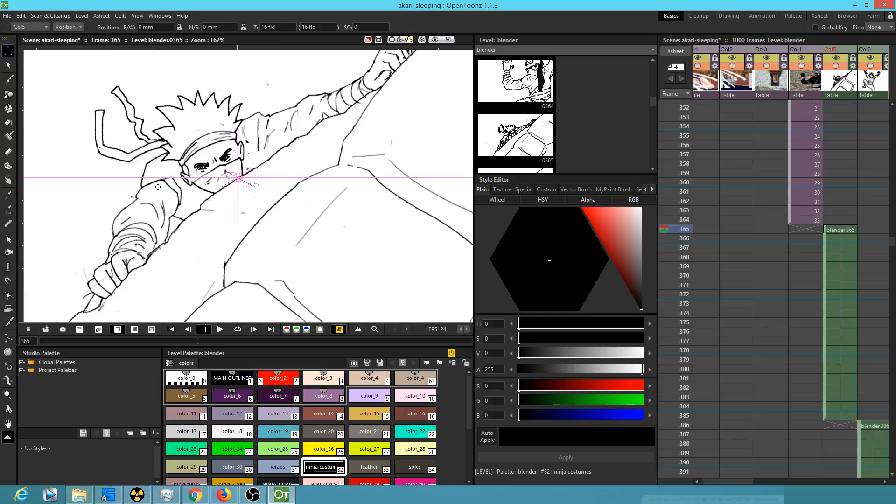
key(f)
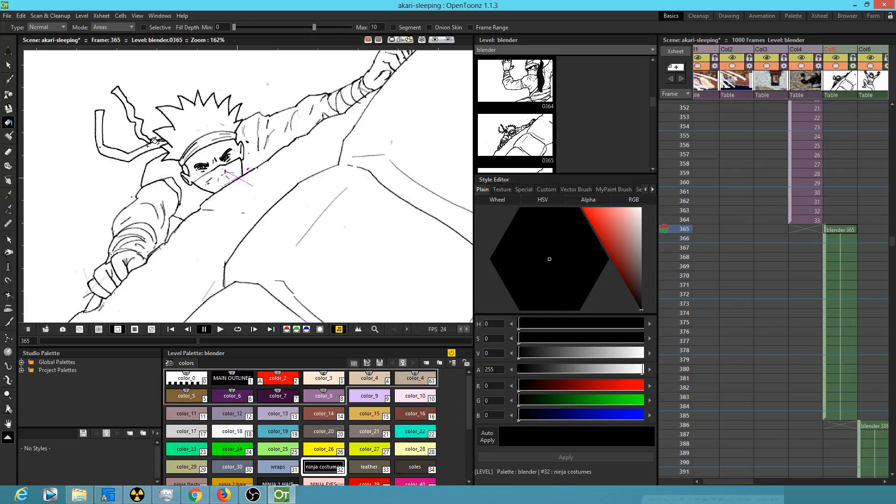
Try filling the ninja's headband tails with the ninja costume style and undo the fills.
click(122, 152)
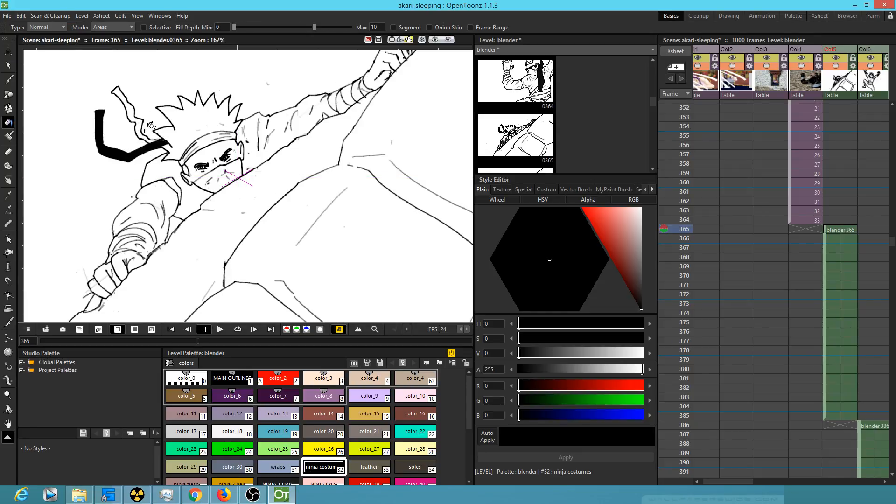
click(142, 122)
key(ctrl+z)
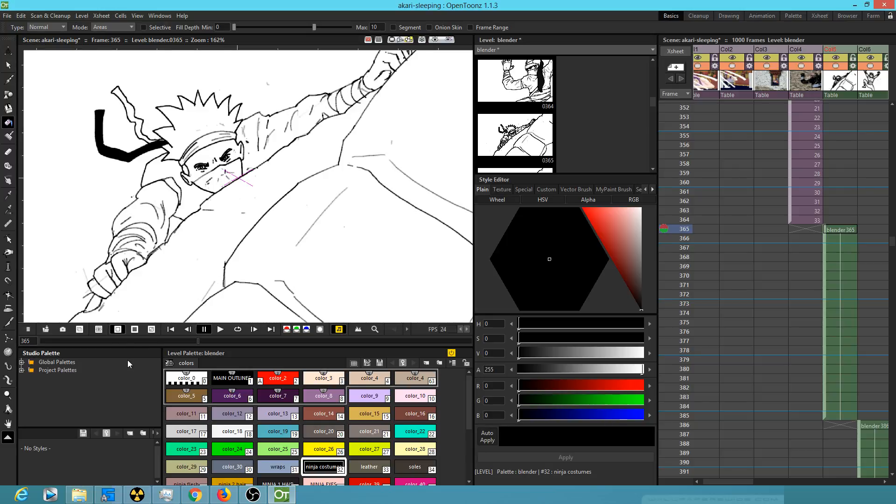
key(ctrl+z)
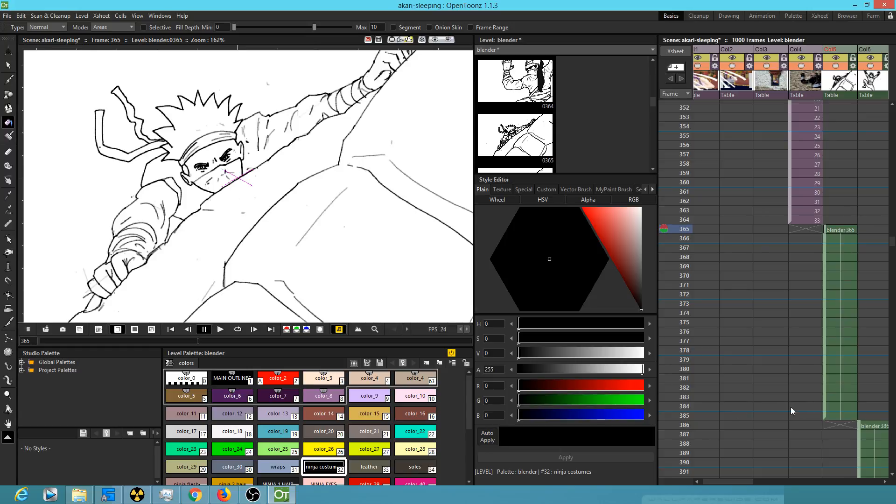
Fill the ninja's sleeves, torso, headband and face mask on frame 365 with the ninja costume style.
mouse_move(684, 233)
mouse_down()
mouse_move(685, 370)
mouse_move(684, 230)
mouse_up()
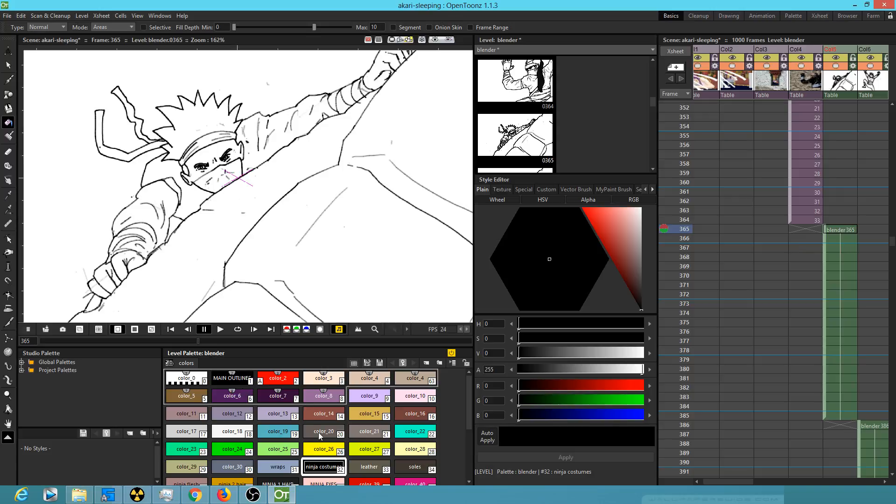
click(298, 125)
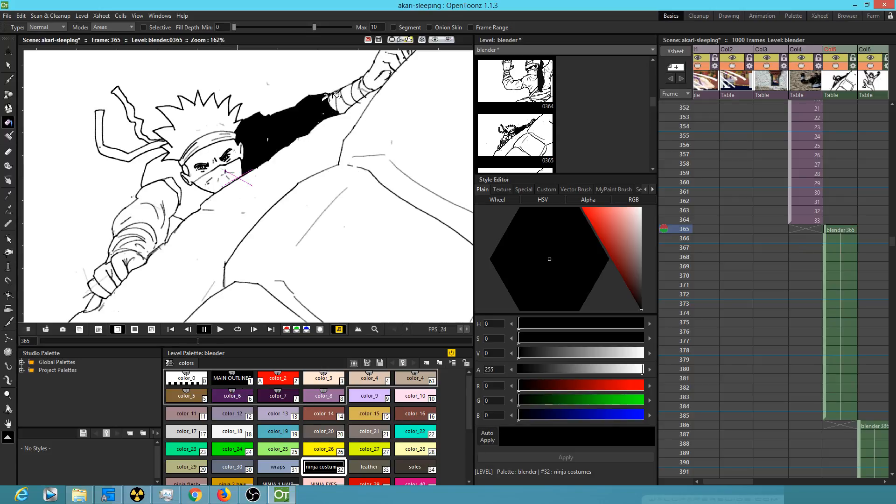
click(195, 193)
click(168, 185)
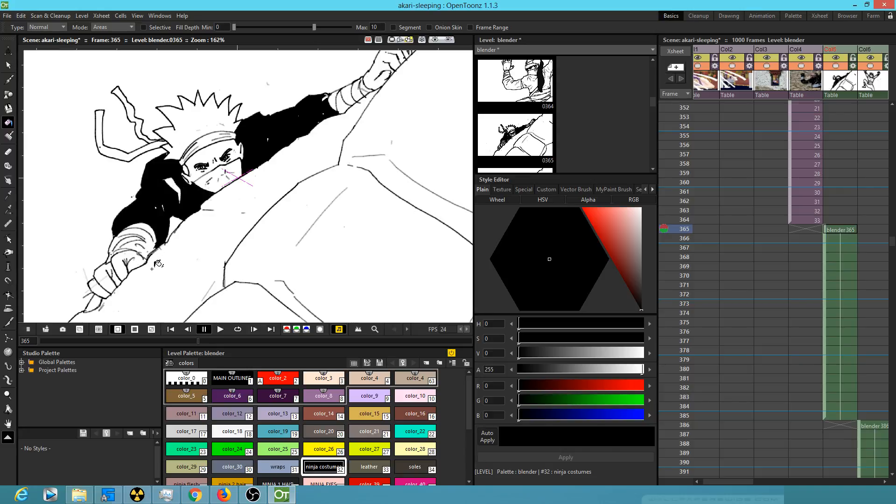
drag(312, 175, 316, 206)
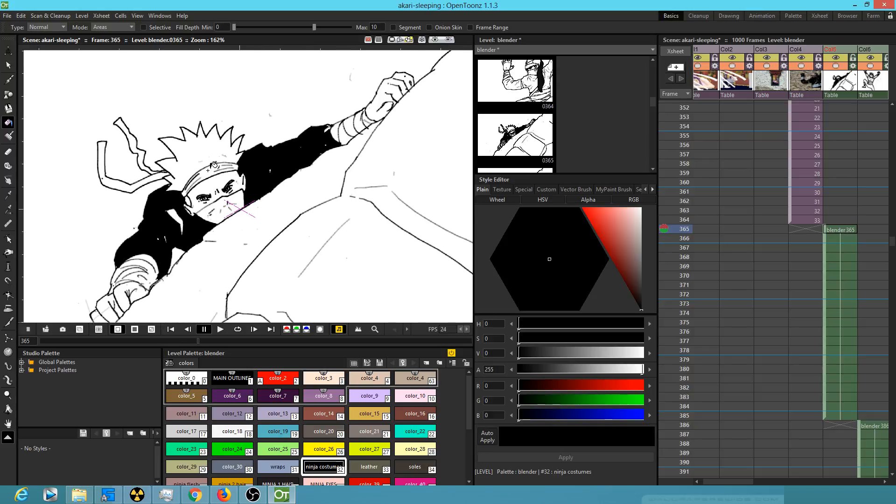
click(214, 173)
click(223, 211)
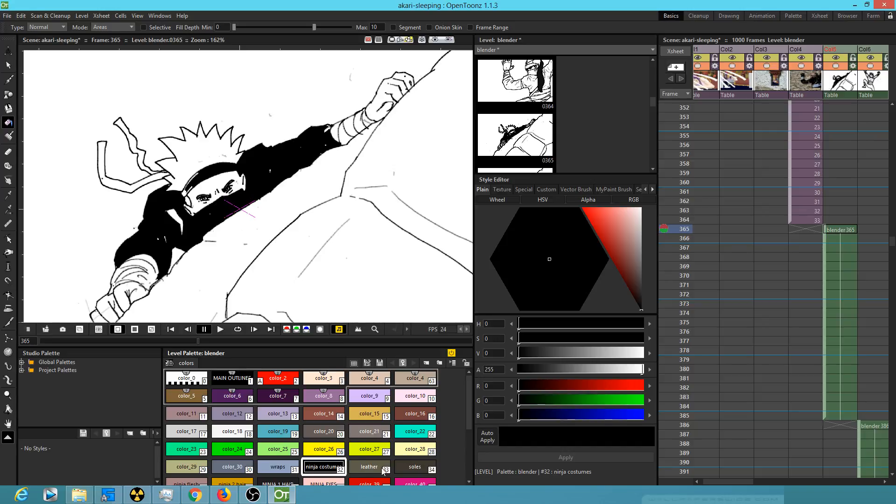
Fill the ninja's exposed face with ninja flesh and the spiky hair and small patch beside the face with ninja 2 hair.
scroll(466, 405, down, 2)
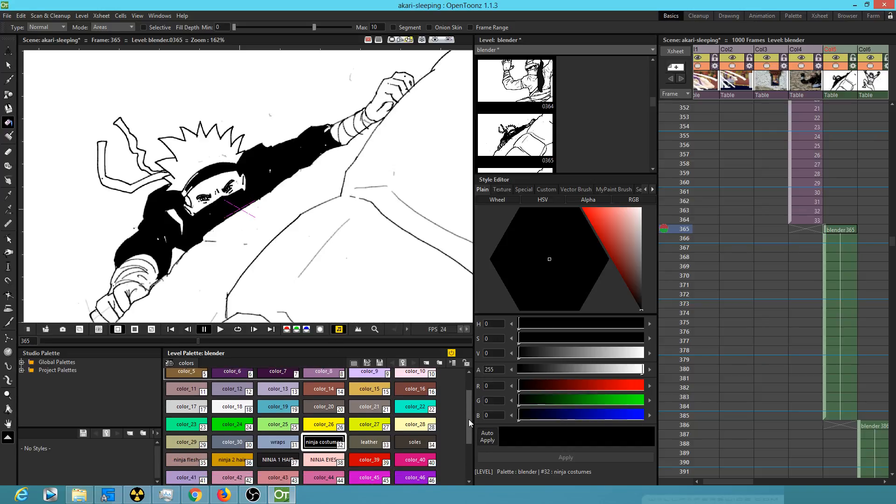
click(189, 461)
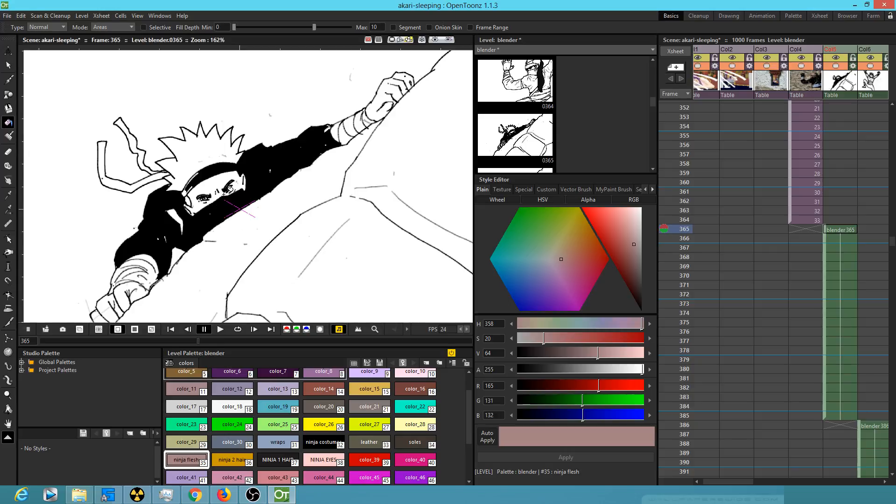
click(216, 182)
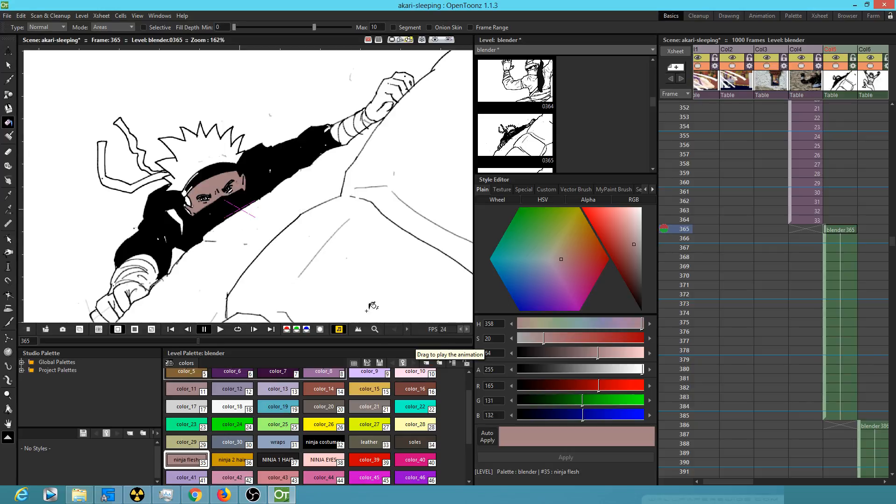
click(241, 461)
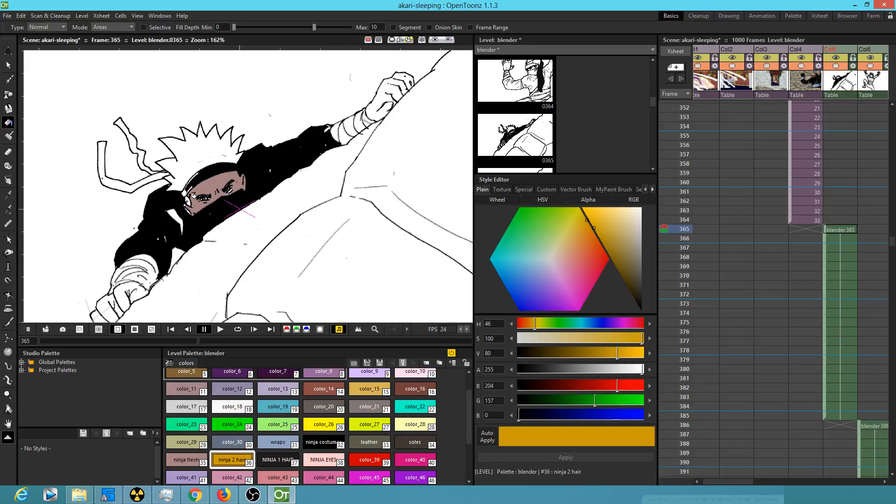
click(188, 199)
click(192, 158)
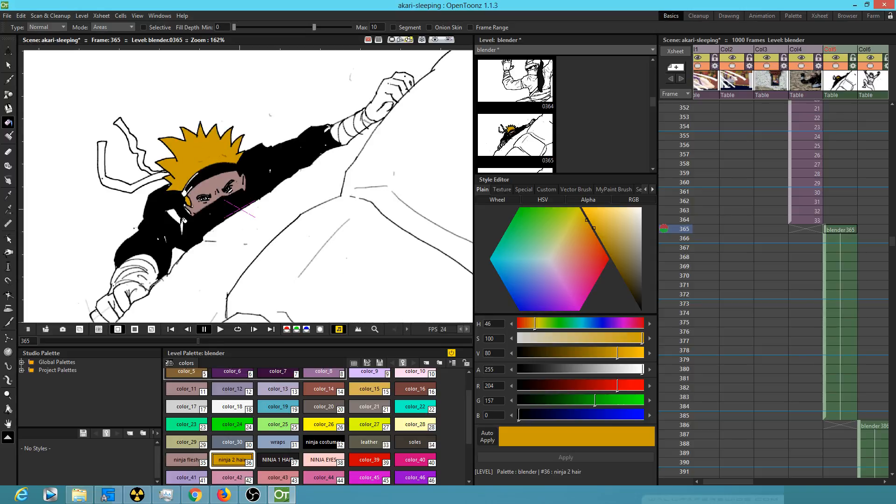
Set the fill type to Freehand and enclose small unfilled gaps on both sleeves using the NINJA 1 HAIR style.
click(282, 460)
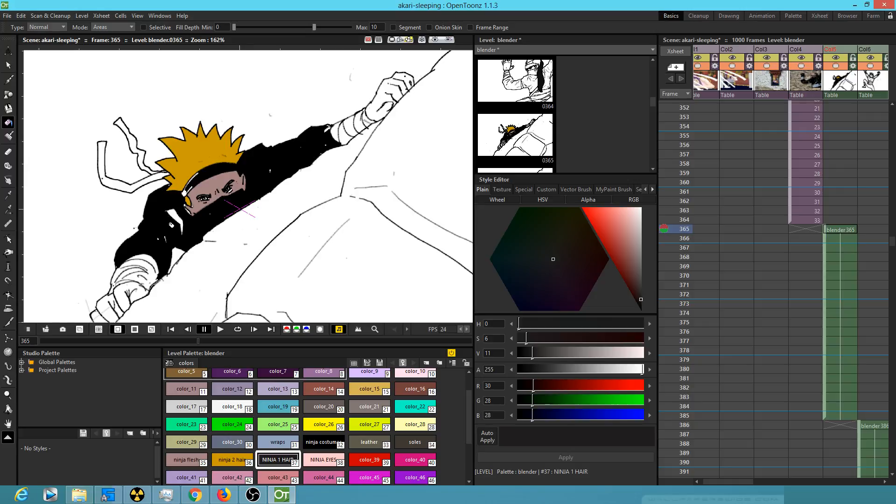
click(52, 27)
click(53, 42)
mouse_move(166, 231)
mouse_down()
mouse_move(162, 247)
mouse_move(171, 238)
mouse_up()
drag(271, 162, 276, 163)
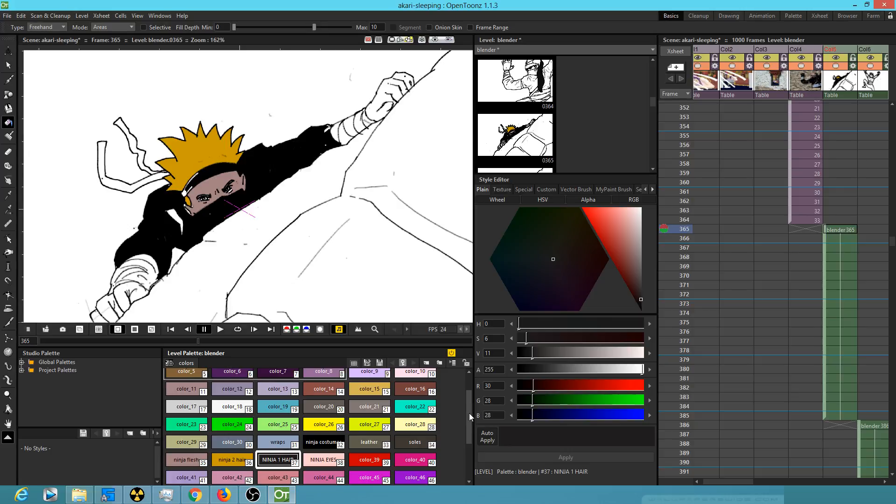
Lighten the MAIN OUTLINES style to a dark gray with value 34.
drag(469, 413, 470, 387)
double_click(232, 380)
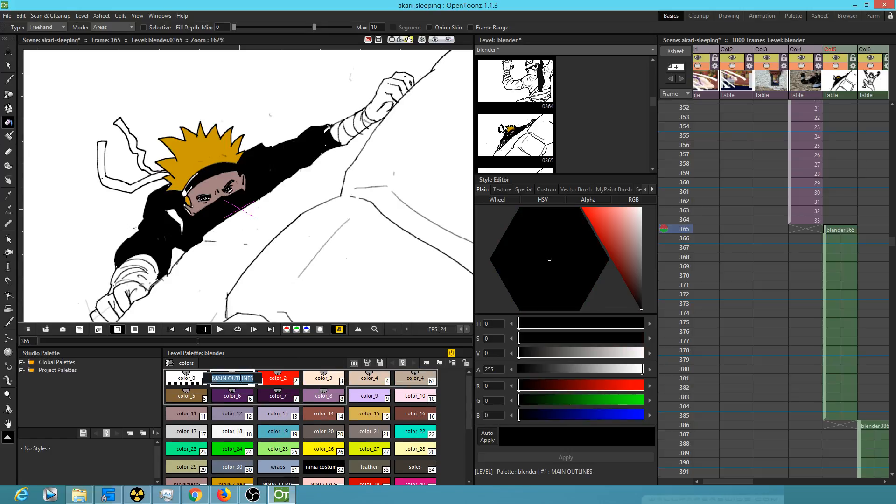
key(Return)
mouse_move(639, 289)
mouse_down()
mouse_move(646, 258)
mouse_move(648, 285)
mouse_move(650, 276)
mouse_up()
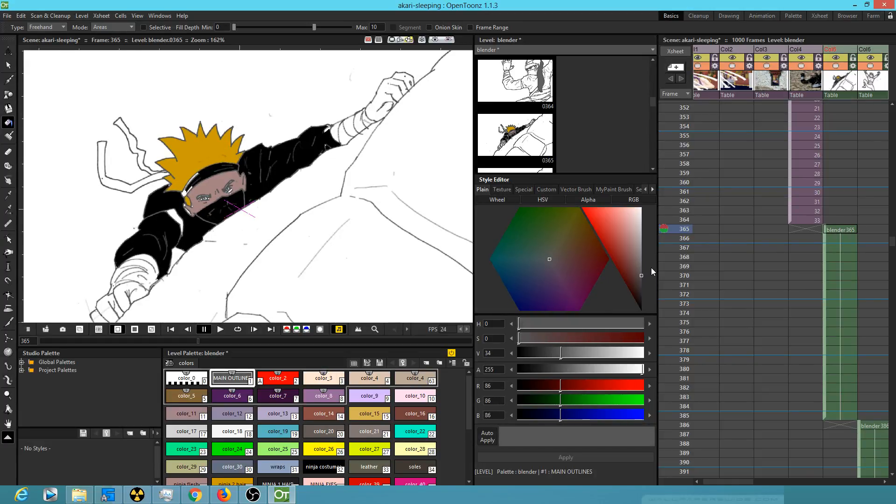
Fill the leftover gaps on the raised sleeve and headband with the ninja costume style using freehand fills.
click(324, 467)
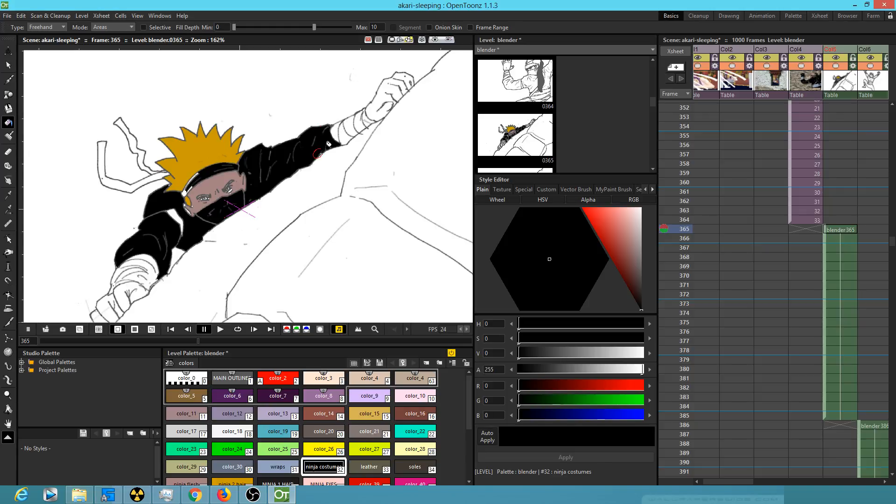
mouse_move(211, 163)
mouse_down()
mouse_move(190, 173)
mouse_move(178, 196)
mouse_move(203, 183)
mouse_move(209, 153)
mouse_up()
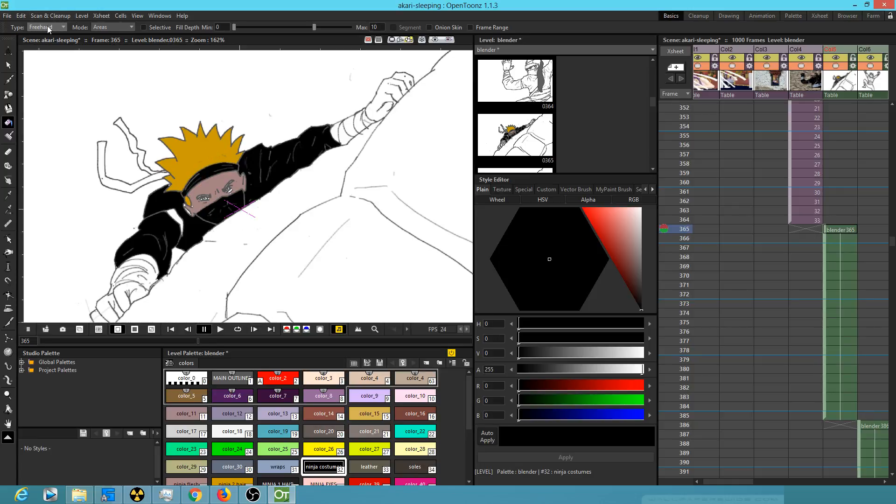
Fill the strip on the ninja's shoulder with the wraps style and the small gaps on the face with ninja flesh, using freehand fills.
click(284, 467)
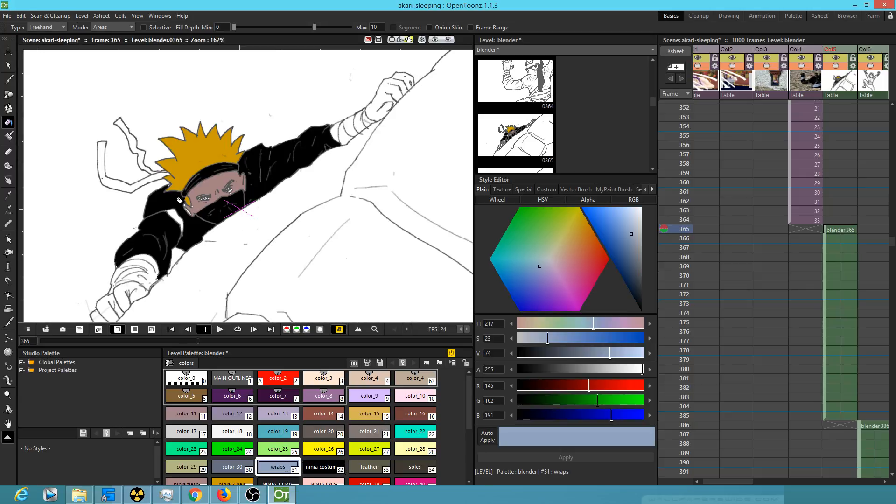
mouse_move(165, 200)
mouse_down()
mouse_move(178, 234)
mouse_move(196, 231)
mouse_move(169, 201)
mouse_up()
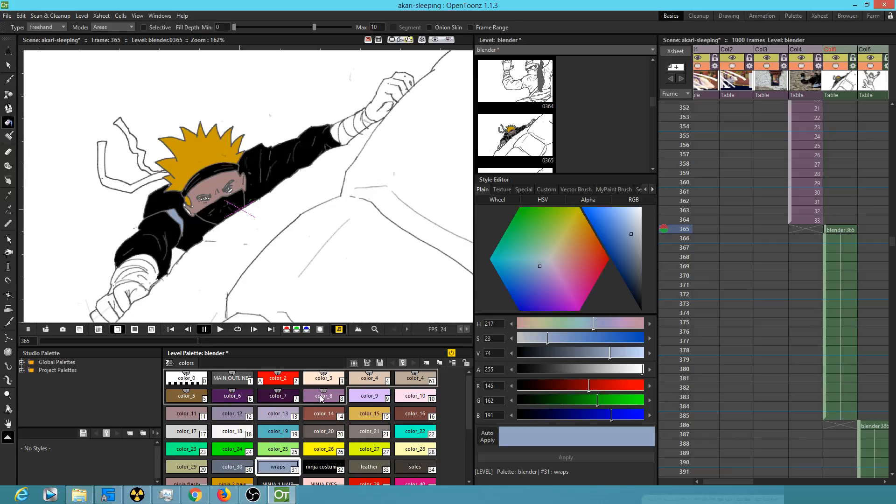
scroll(469, 407, down, 1)
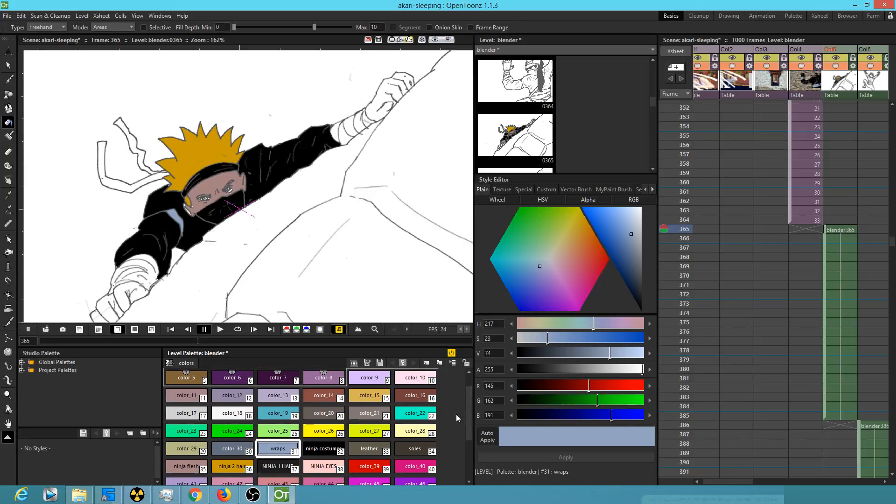
click(186, 466)
mouse_move(187, 202)
mouse_down()
mouse_move(236, 192)
mouse_move(222, 183)
mouse_move(200, 206)
mouse_up()
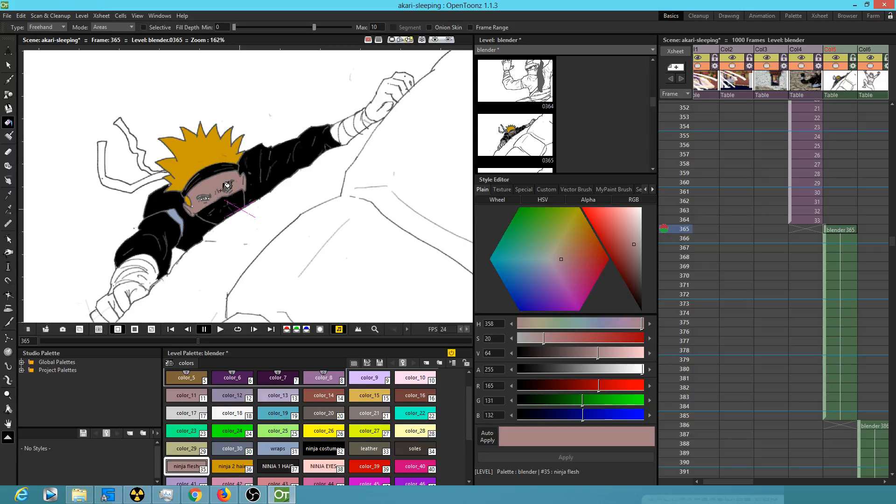
Fill the bandages on both of the ninja's forearms with the wraps style using freehand fills.
click(292, 450)
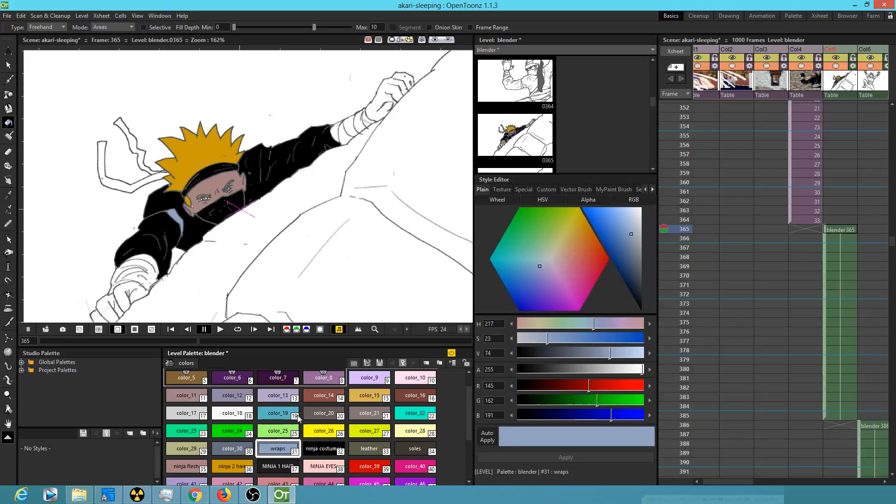
mouse_move(358, 95)
mouse_down()
mouse_move(331, 114)
mouse_move(338, 147)
mouse_move(380, 125)
mouse_move(354, 96)
mouse_up()
mouse_move(129, 250)
mouse_down()
mouse_move(102, 293)
mouse_move(129, 284)
mouse_move(145, 295)
mouse_move(157, 289)
mouse_move(166, 274)
mouse_move(162, 246)
mouse_move(133, 248)
mouse_up()
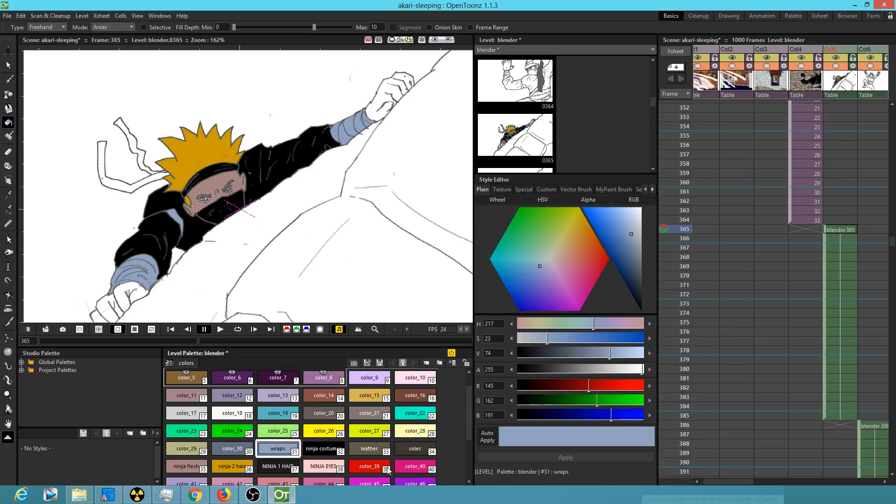
Rename style color_39 as stone 1 and fill the rock band directly beneath the ninja with it using the Normal fill type.
double_click(369, 467)
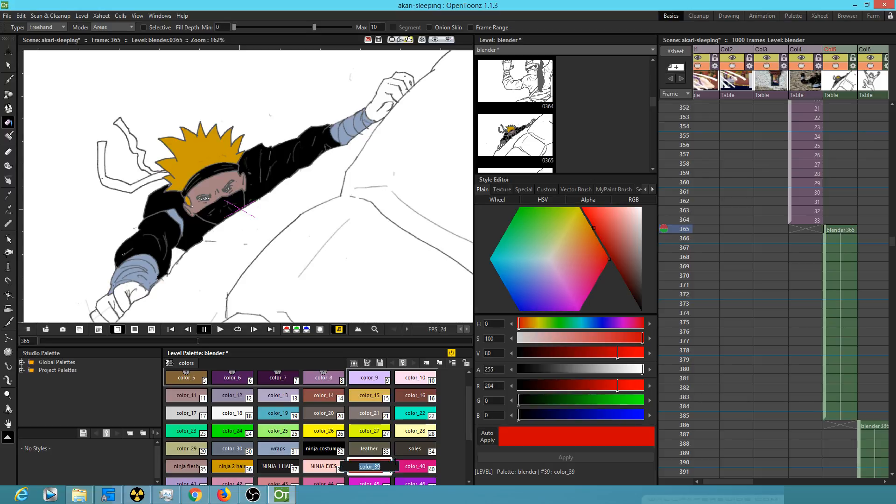
text(s)
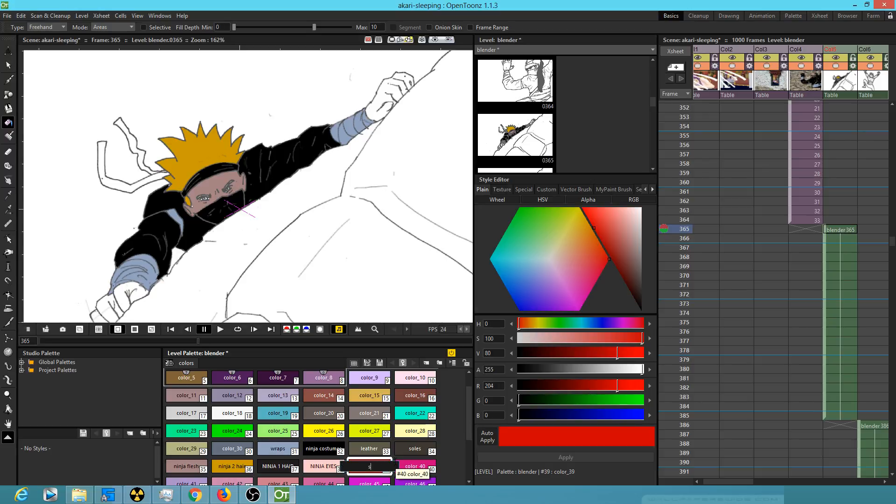
text(tone 1)
key(Return)
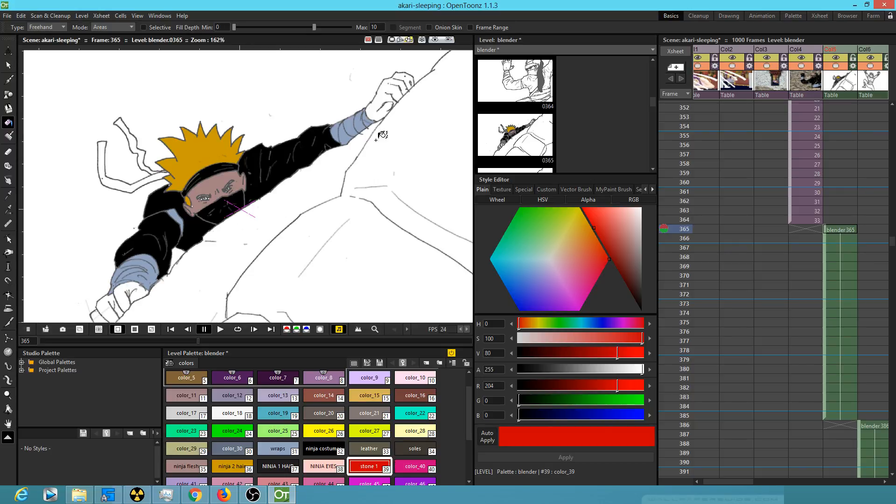
click(52, 28)
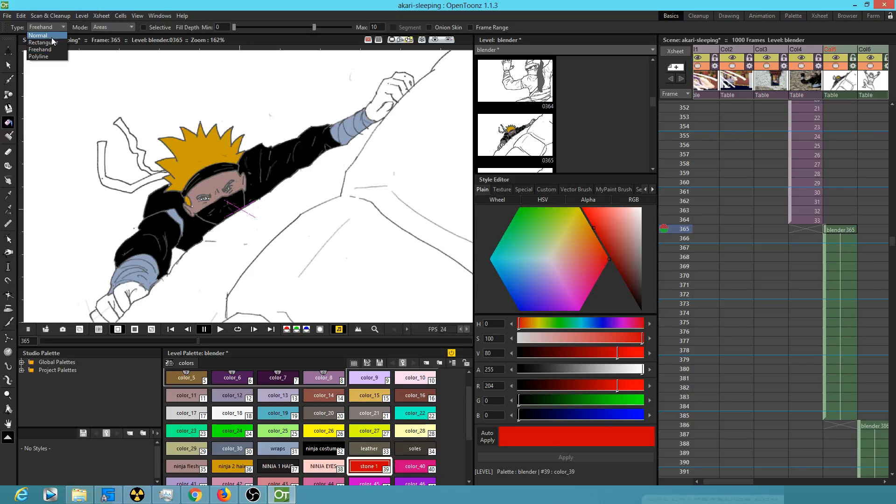
click(40, 35)
click(300, 191)
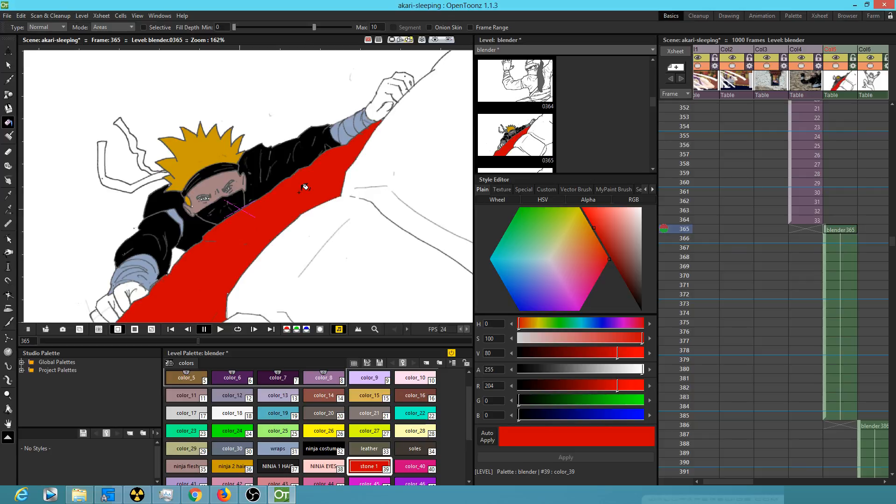
Rename style color_40 as stone 2 and fill the large rock surface beside the stone 1 band with it.
click(413, 464)
double_click(412, 463)
text(stone 2)
key(Return)
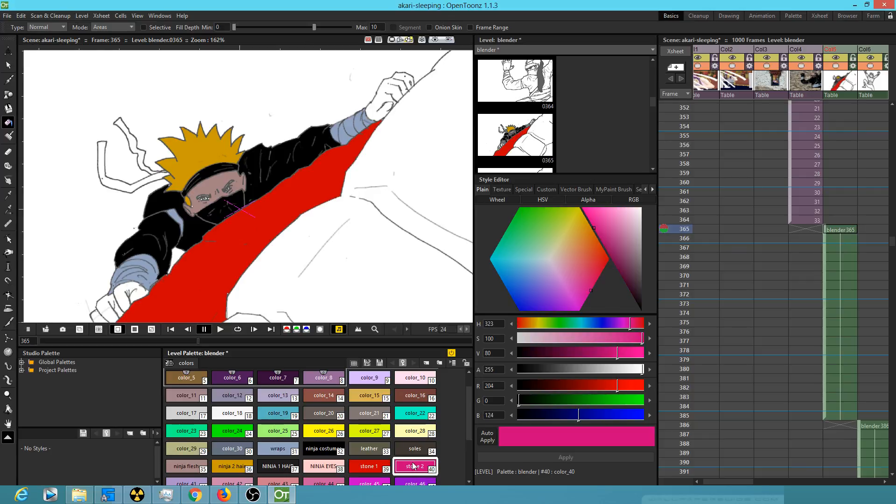
click(432, 170)
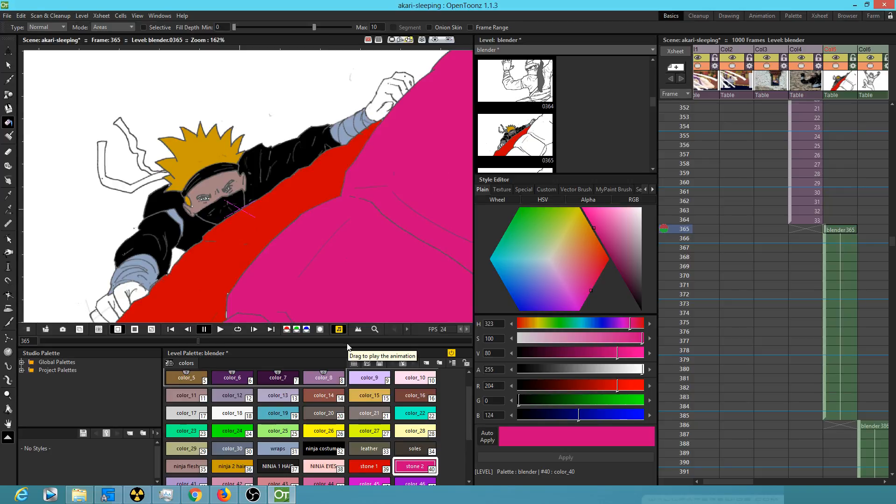
Set the fill type to Freehand and fill the leftover gap along the large rock's edge with stone 2.
click(49, 28)
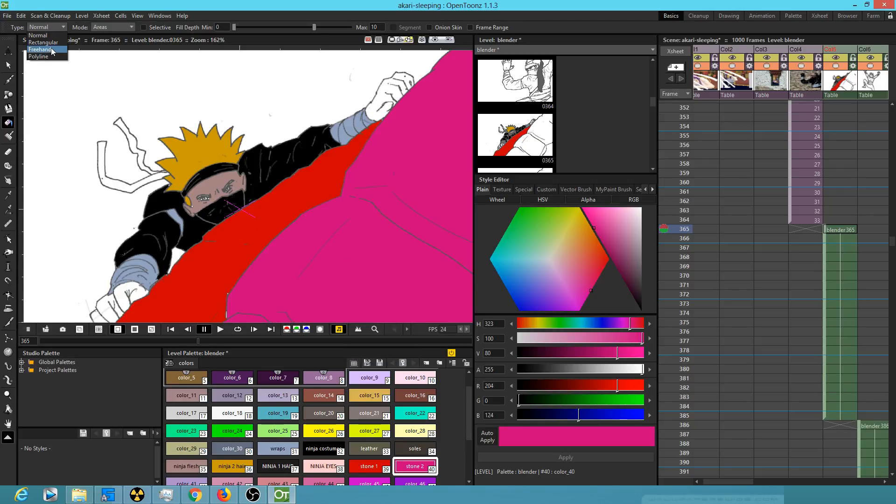
click(41, 49)
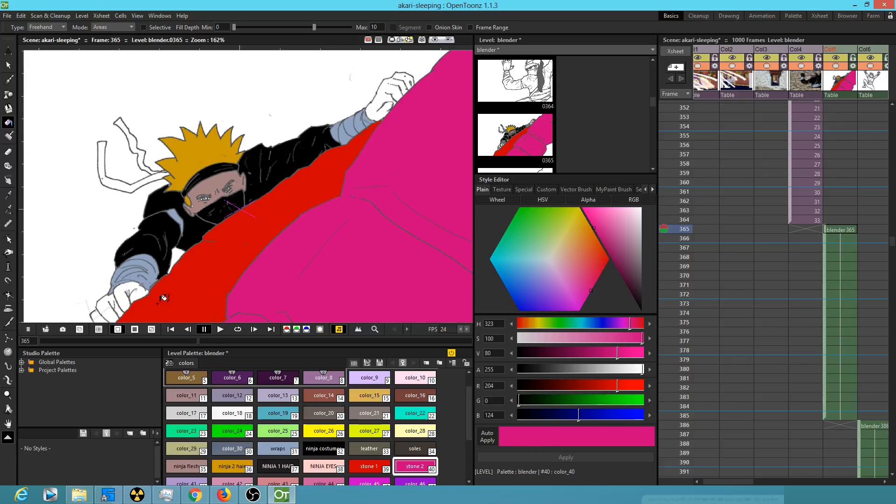
drag(376, 138, 372, 153)
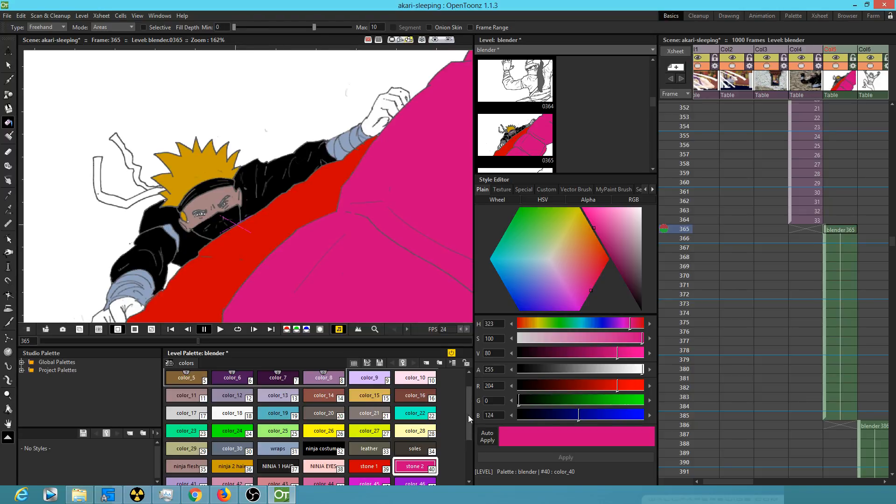
Brush in missing outline strokes on the ninja's raised hand with the MAIN OUTLINES style.
scroll(469, 407, up, 1)
click(228, 379)
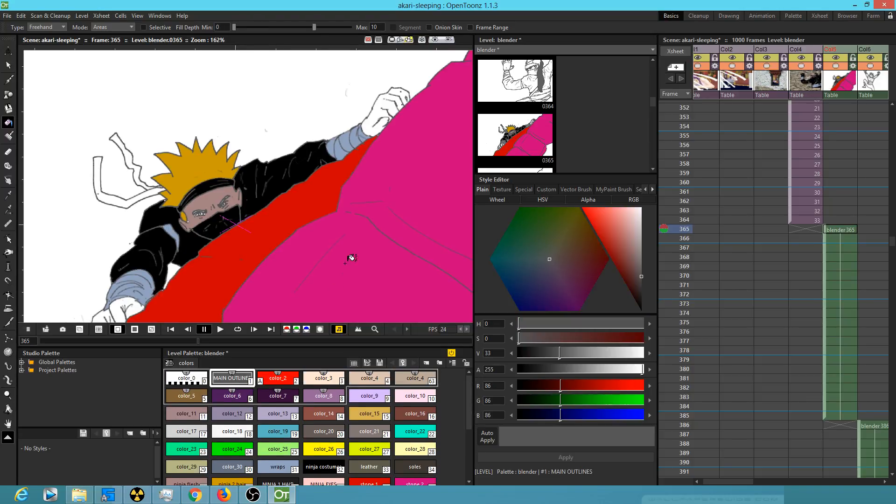
key(b)
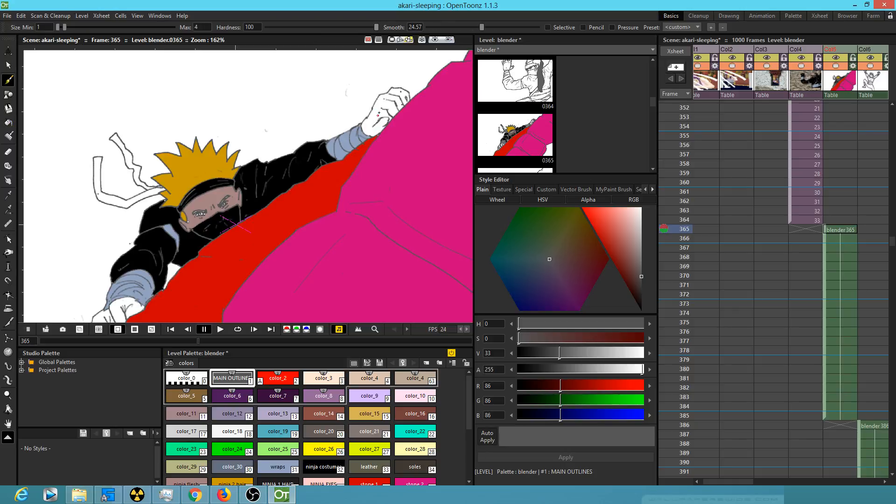
mouse_move(386, 136)
mouse_down()
mouse_move(323, 190)
mouse_move(420, 120)
mouse_up()
key(shift+space)
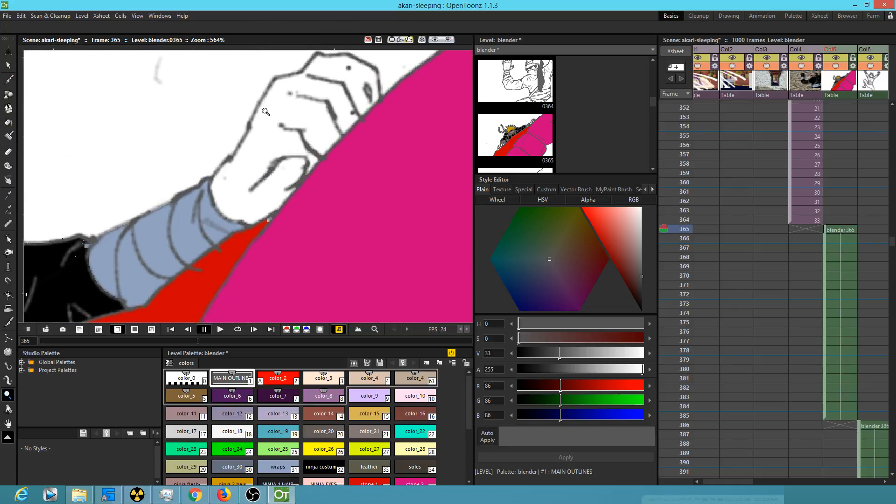
key(b)
drag(260, 108, 275, 123)
drag(266, 179, 283, 187)
Brush in the curved knuckle outlines on the ninja's lower hand with the MAIN OUTLINES style.
drag(145, 249, 439, 170)
drag(161, 278, 460, 105)
drag(215, 258, 394, 55)
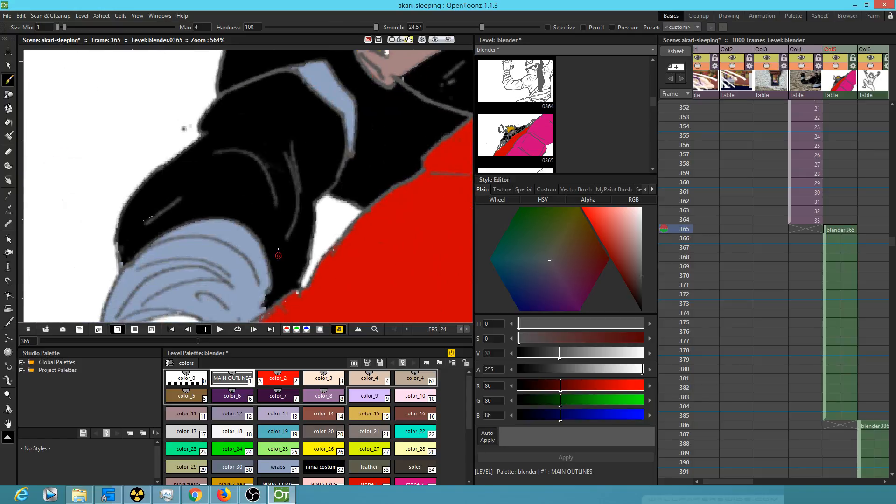
drag(239, 246, 308, 122)
mouse_move(217, 126)
mouse_down()
mouse_move(233, 169)
mouse_move(258, 146)
mouse_move(277, 172)
mouse_up()
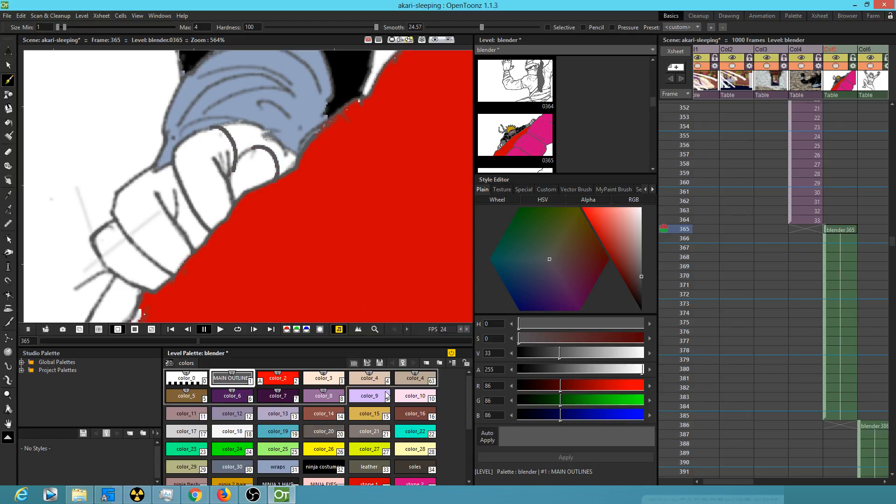
Fill the fingers and palm of the lower hand with ninja flesh using the Normal fill type.
drag(469, 408, 464, 458)
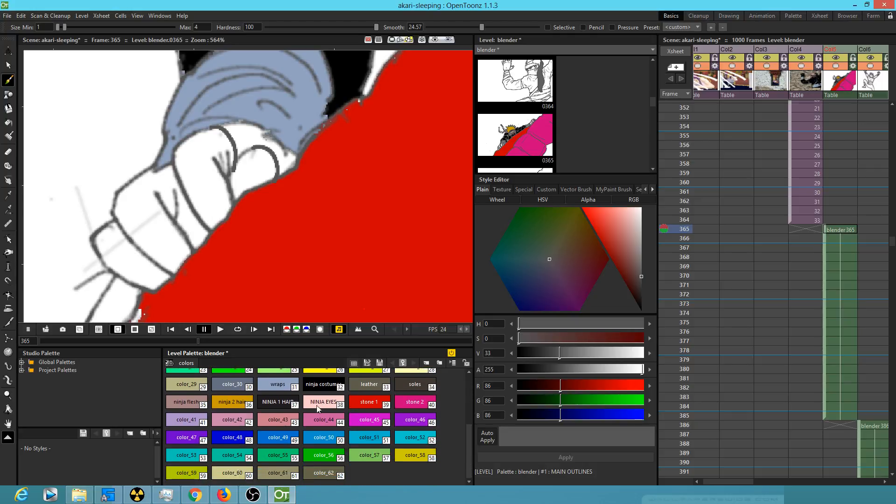
click(187, 396)
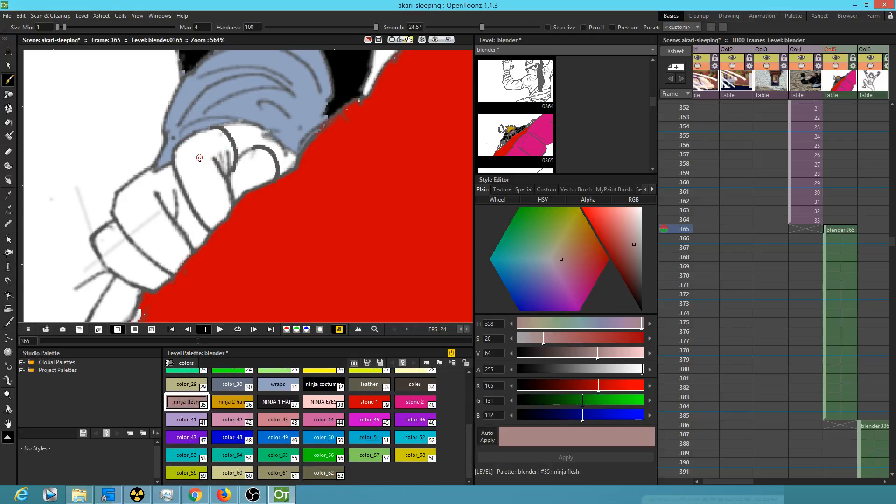
key(f)
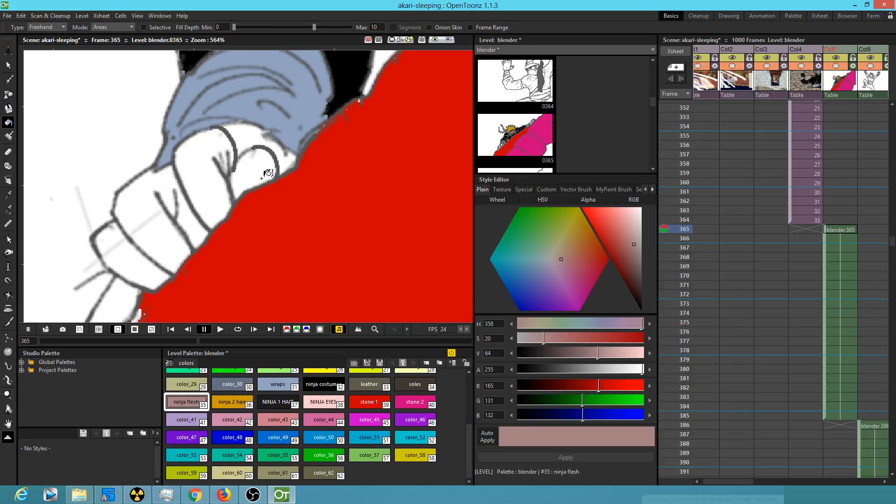
click(47, 28)
click(46, 36)
click(122, 293)
click(133, 262)
click(165, 228)
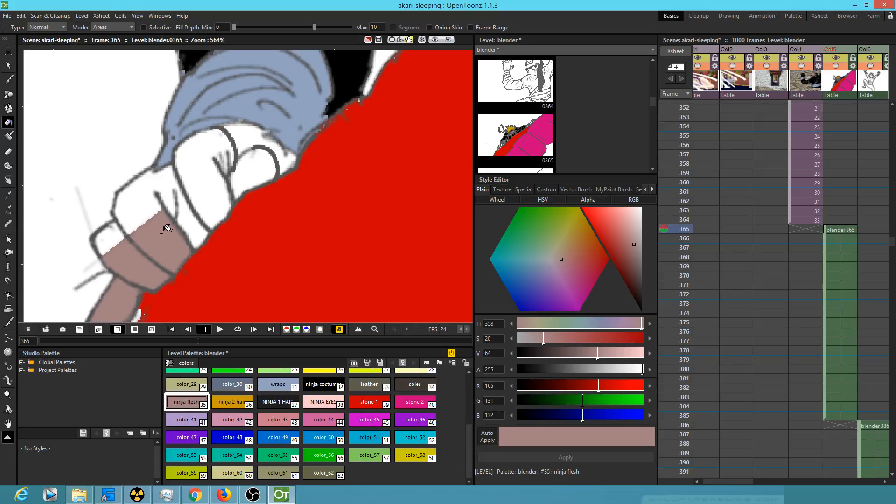
click(148, 201)
click(121, 231)
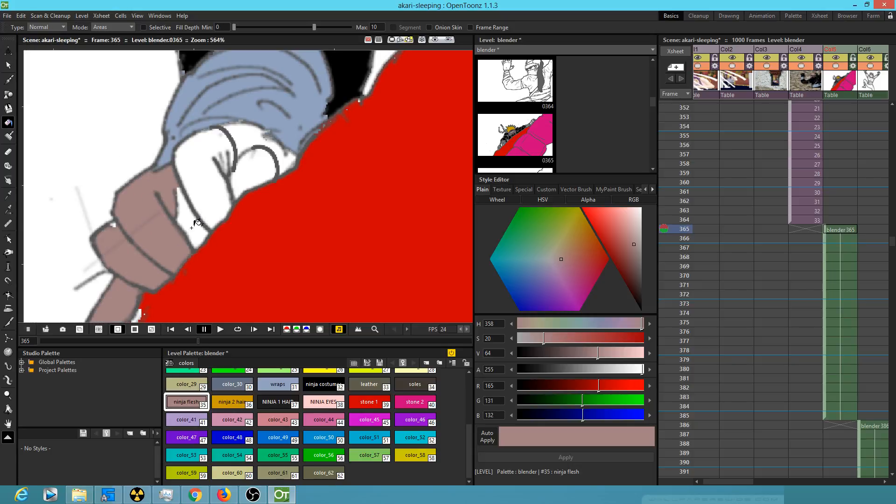
click(215, 180)
click(263, 166)
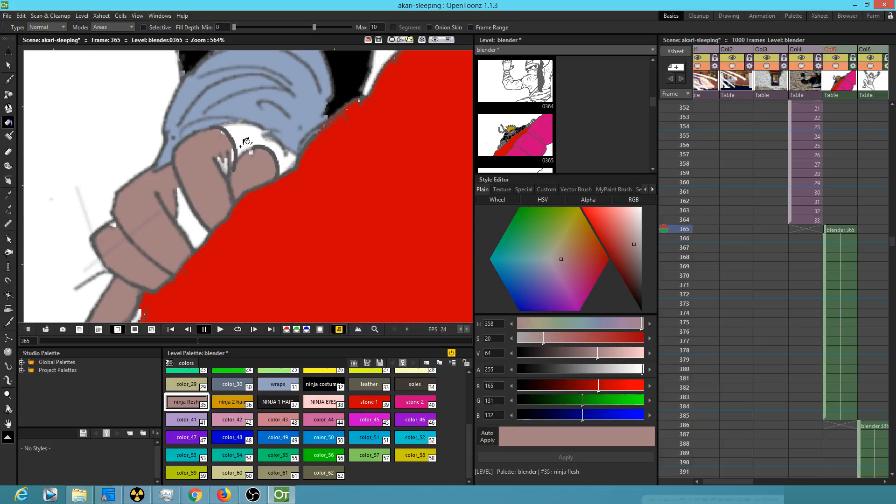
Fill the white areas between the lower hand's fingers and below its wrist bandage with the ninja costume style.
click(281, 403)
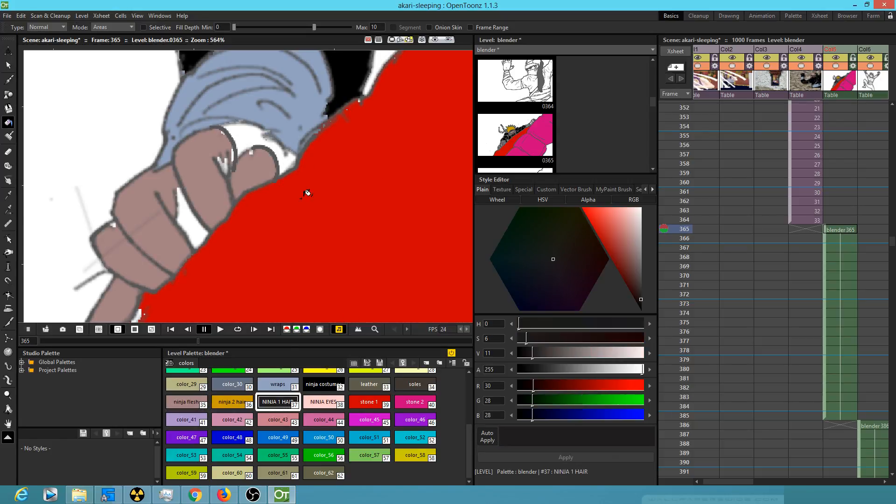
click(329, 383)
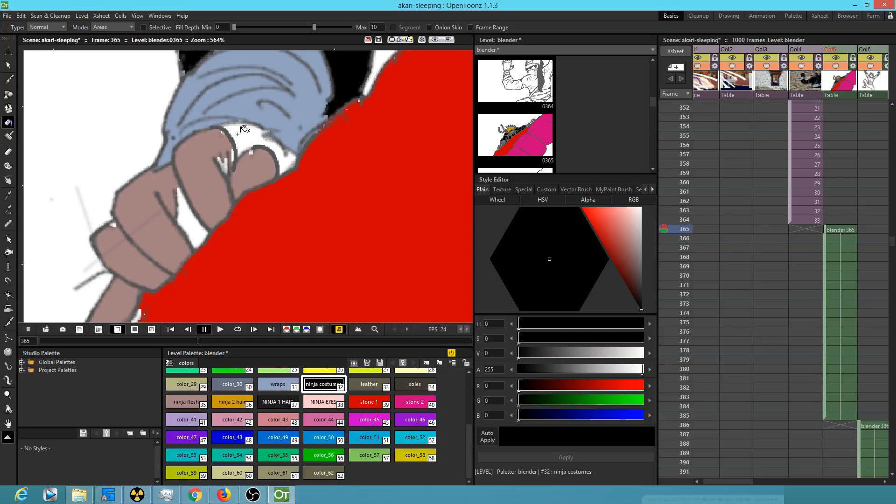
click(240, 131)
click(208, 226)
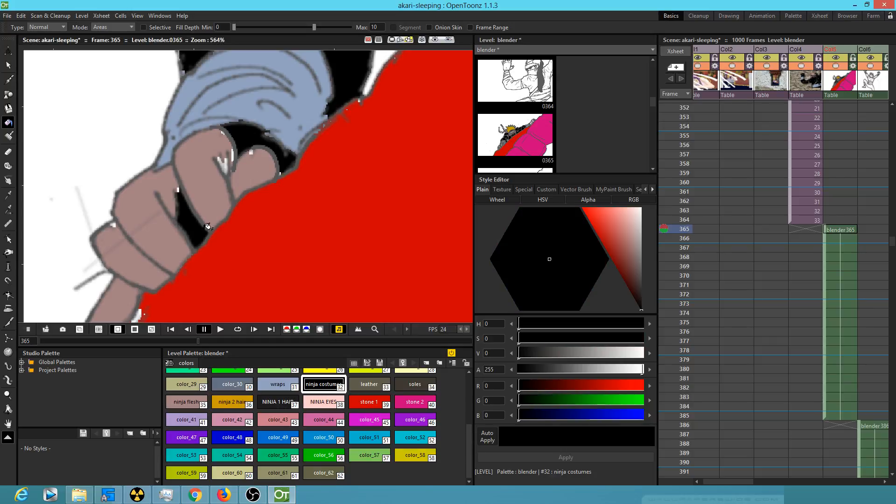
Set the fill type to Freehand and fill the tiny leftover gaps around the lower hand's fingers with ninja flesh.
click(51, 28)
click(42, 49)
mouse_move(243, 126)
mouse_down()
mouse_move(209, 133)
mouse_move(217, 178)
mouse_move(246, 133)
mouse_up()
key(ctrl+z)
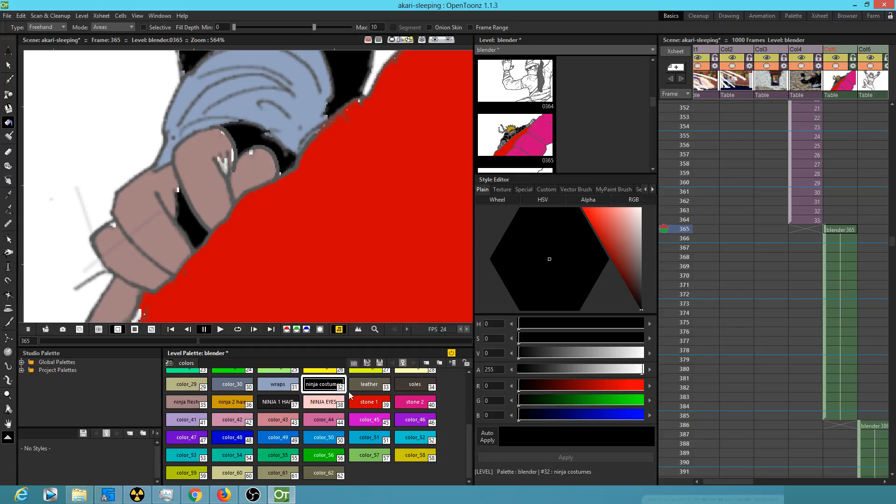
click(186, 402)
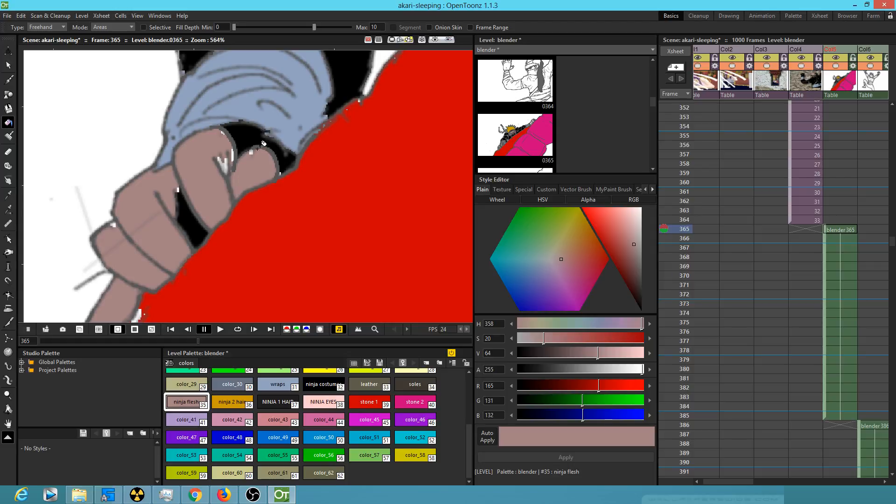
drag(258, 148, 252, 149)
click(223, 164)
drag(183, 181, 183, 178)
mouse_move(120, 217)
mouse_down()
mouse_move(103, 224)
mouse_move(123, 217)
mouse_up()
Fill the small gaps at the lower sleeve's edge with NINJA 1 HAIR and at the lower hand's fingertip with ninja flesh.
click(284, 403)
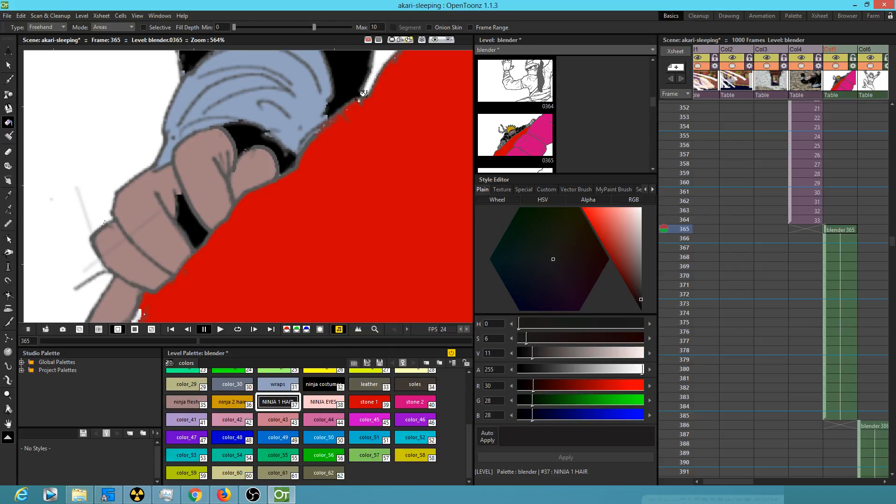
drag(247, 260, 346, 166)
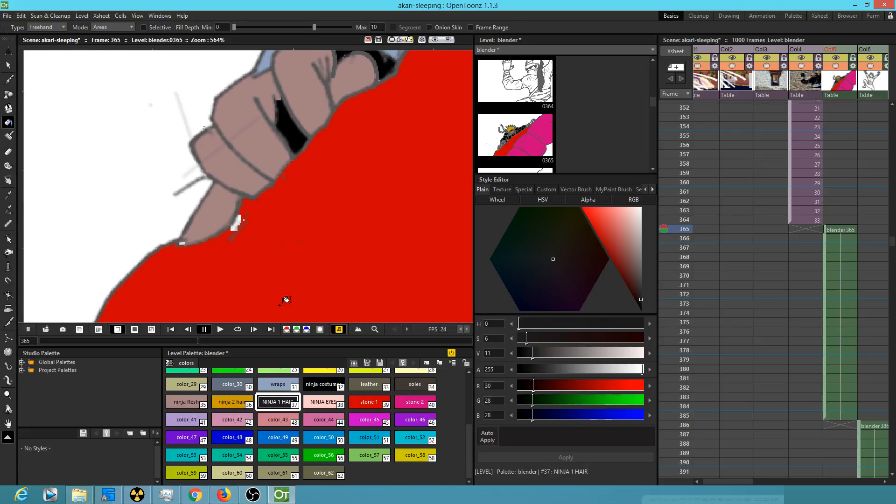
click(194, 404)
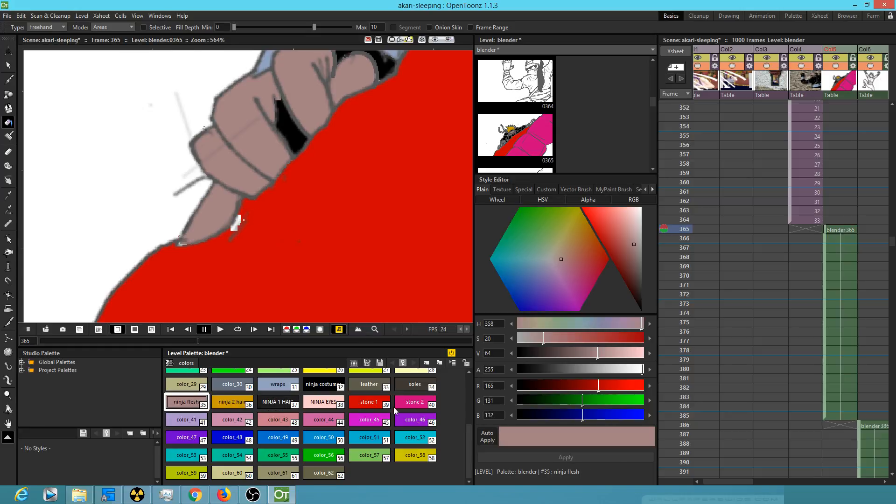
Fill the white gap beside the lower hand's thumb with the stone 1 style.
click(373, 403)
click(246, 201)
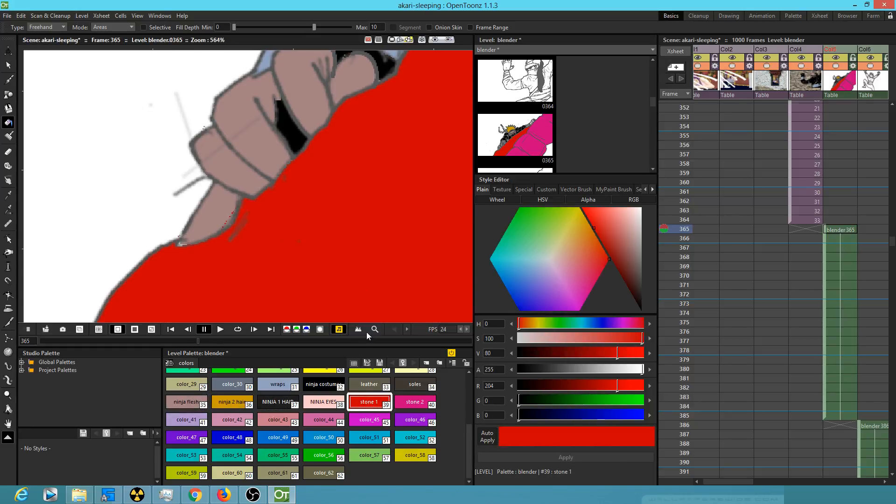
Erase the stray lines around the lower hand at hardness 100 in Lines mode, and fill the fingertip gap with stone 1.
key(e)
drag(173, 190, 196, 178)
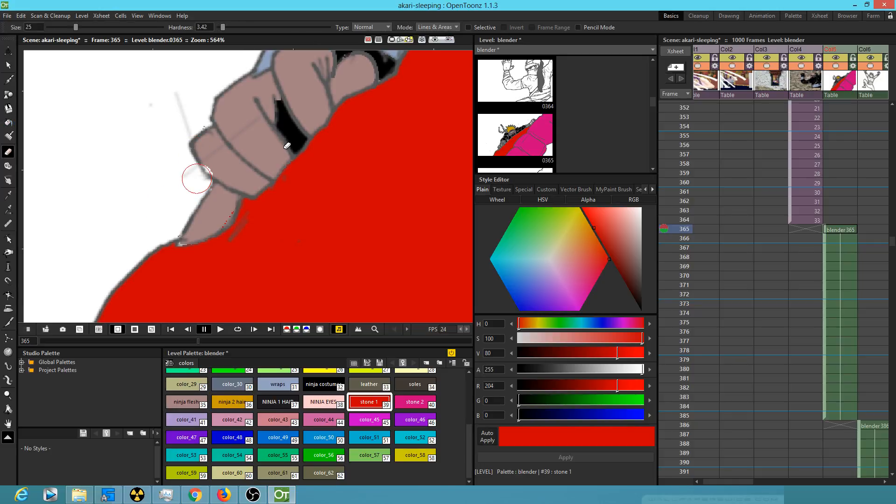
key(ctrl+z)
drag(241, 28, 279, 28)
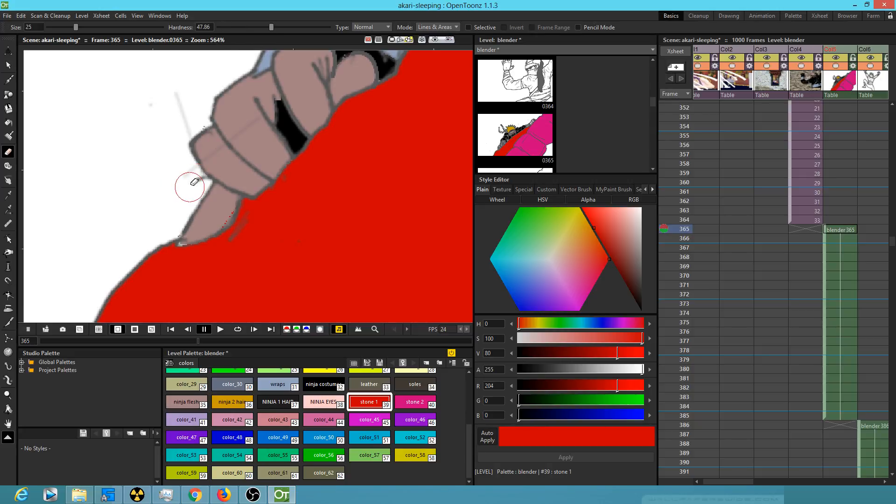
drag(273, 28, 332, 28)
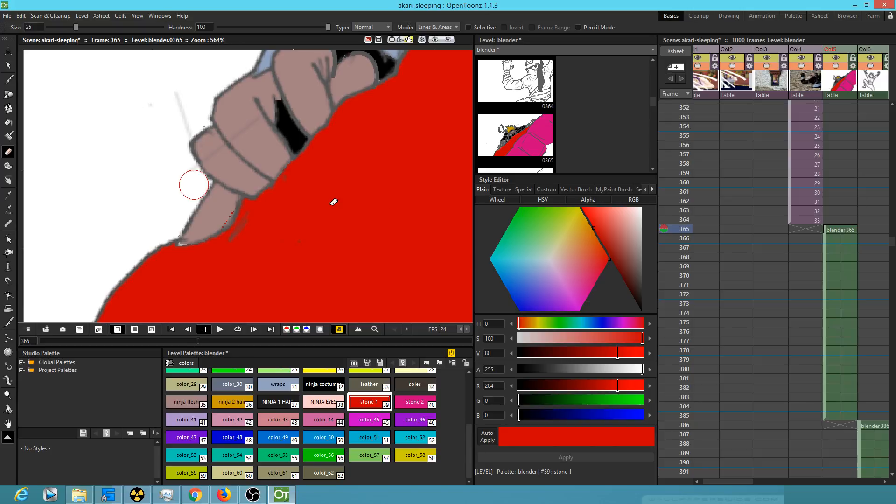
click(440, 35)
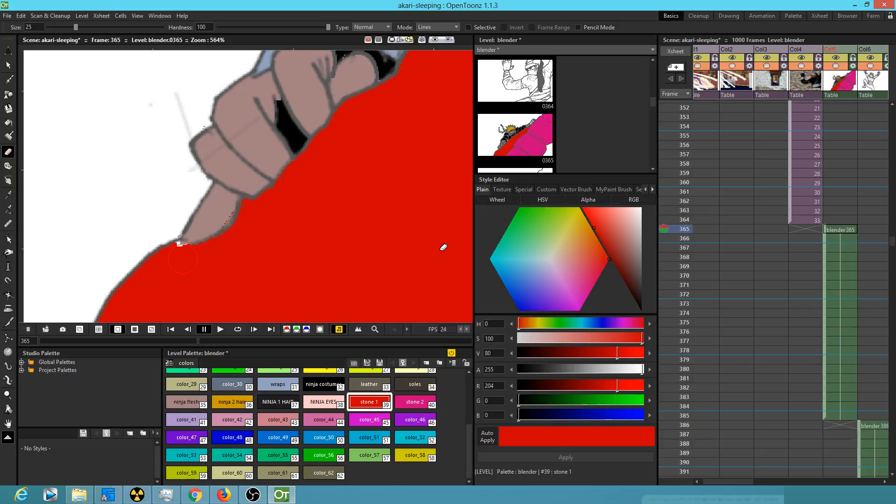
key(f)
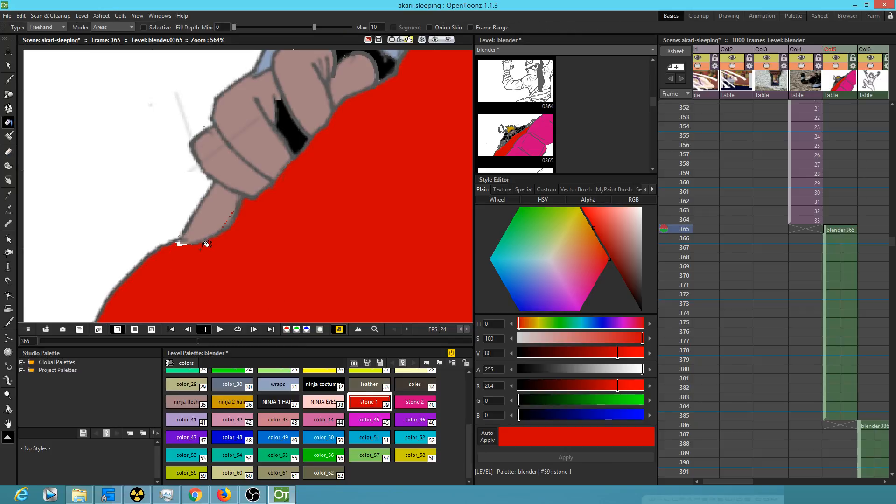
drag(194, 231, 189, 238)
Fill the specks on the lower arm's sleeve with the ninja costume style and erase the stray dots beside the shoulder.
drag(390, 169, 234, 311)
mouse_move(356, 175)
mouse_down()
mouse_move(335, 238)
mouse_move(354, 272)
mouse_up()
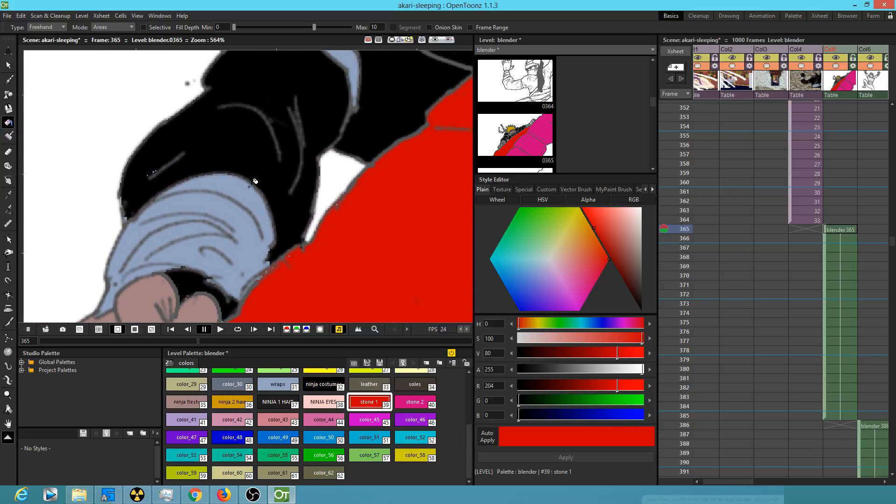
click(331, 385)
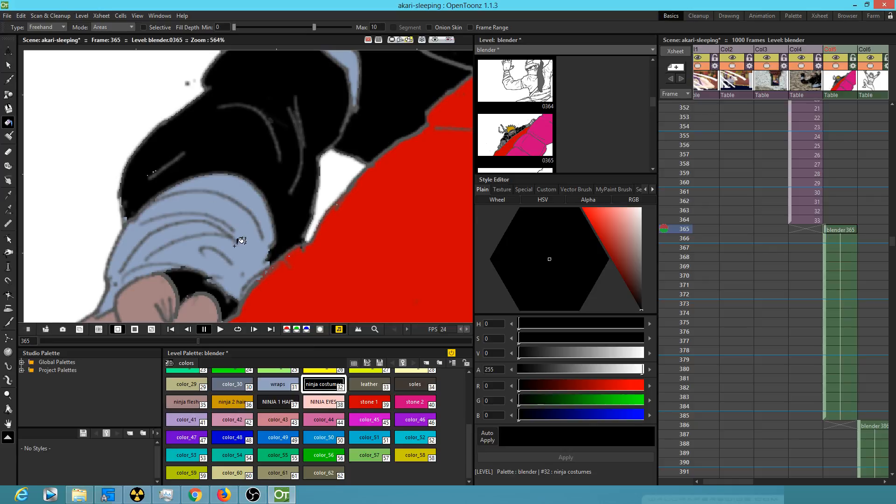
drag(326, 152, 329, 251)
key(a)
drag(181, 171, 185, 163)
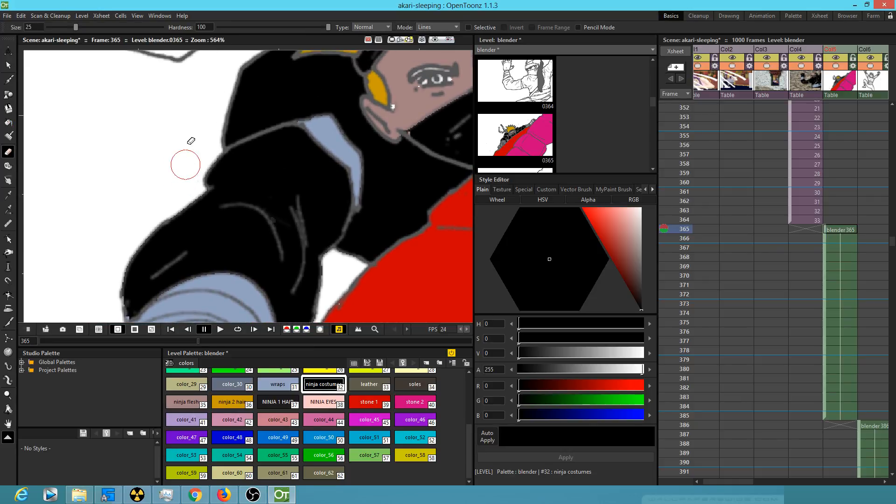
Fill the small white gap between the ninja's sideburn and ear with ninja flesh.
drag(430, 195, 259, 294)
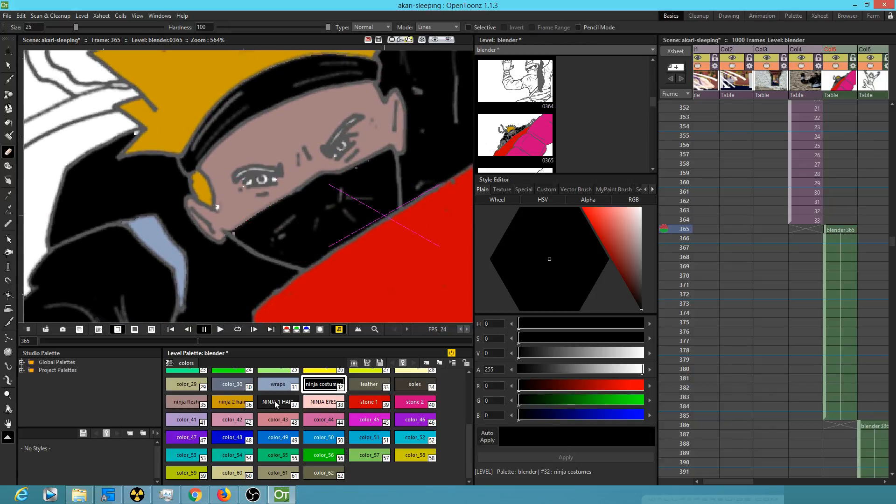
click(189, 399)
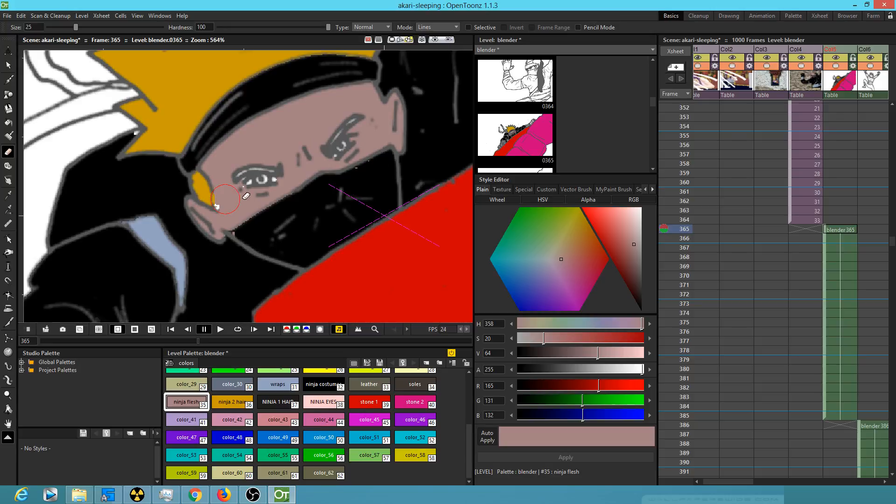
key(f)
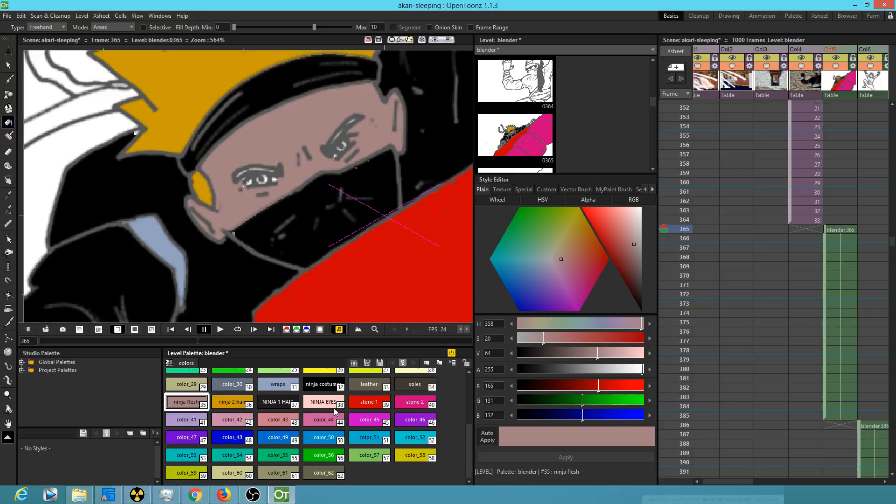
Fill the narrow eyebrow areas above both eyes with the ninja 2 hair style.
click(232, 403)
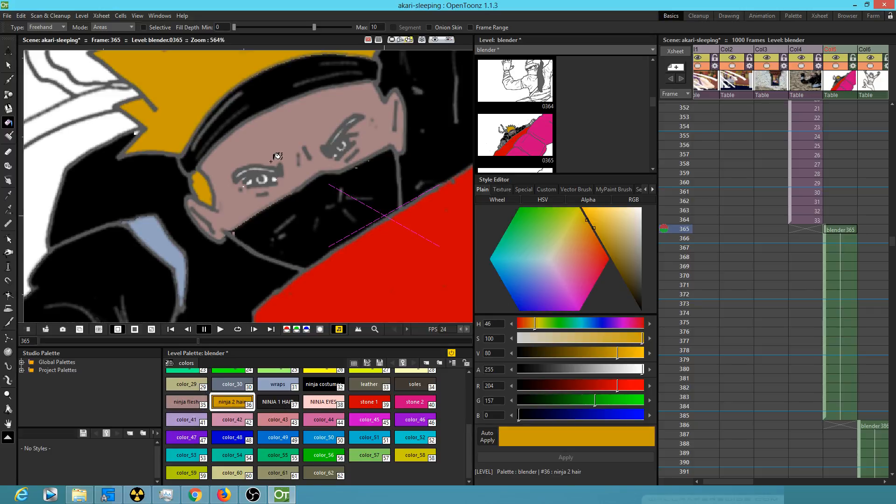
mouse_move(276, 163)
mouse_down()
mouse_move(241, 163)
mouse_move(229, 176)
mouse_move(282, 158)
mouse_up()
mouse_move(356, 110)
mouse_down()
mouse_move(318, 150)
mouse_move(369, 99)
mouse_up()
Fill the whites of both eyes with NINJA EYES and the stray gaps at the one eye's outer corner with ninja flesh.
scroll(358, 188, up, 3)
drag(320, 283, 372, 166)
click(325, 400)
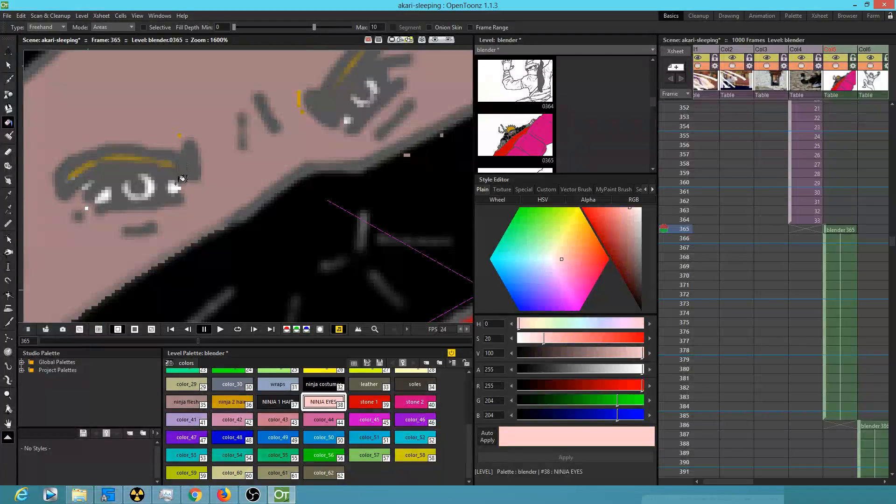
click(173, 187)
click(100, 195)
click(83, 210)
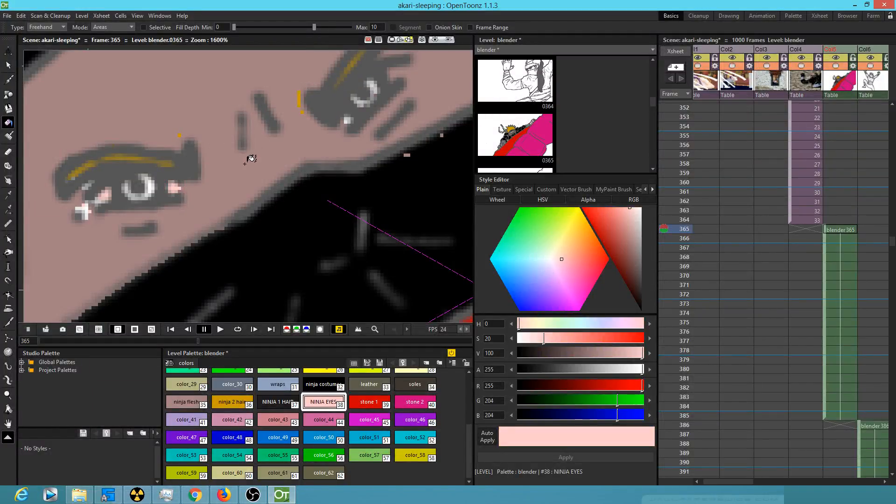
key(ctrl+z)
key(ctrl+z)
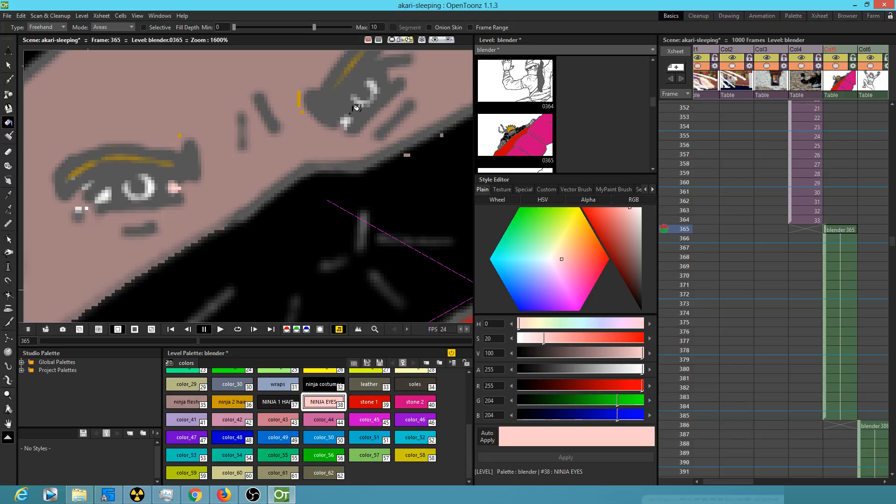
click(339, 128)
mouse_move(92, 192)
mouse_down()
mouse_move(108, 212)
mouse_move(120, 202)
mouse_move(114, 176)
mouse_up()
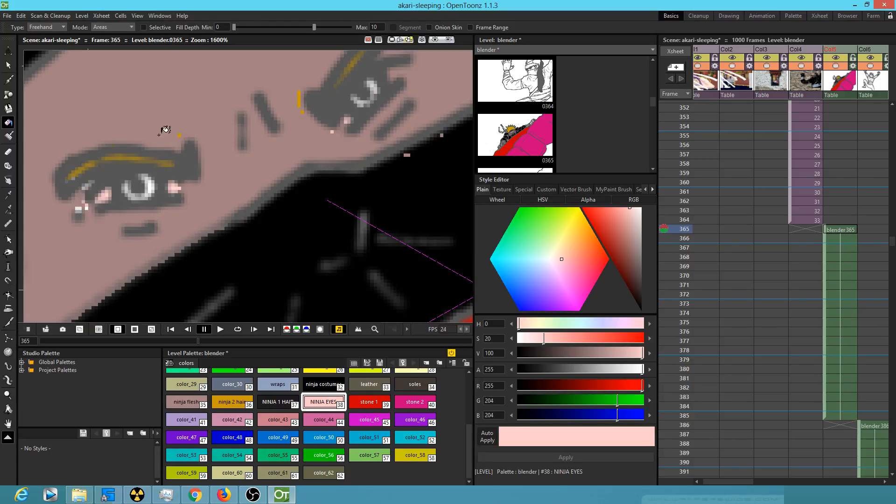
click(189, 402)
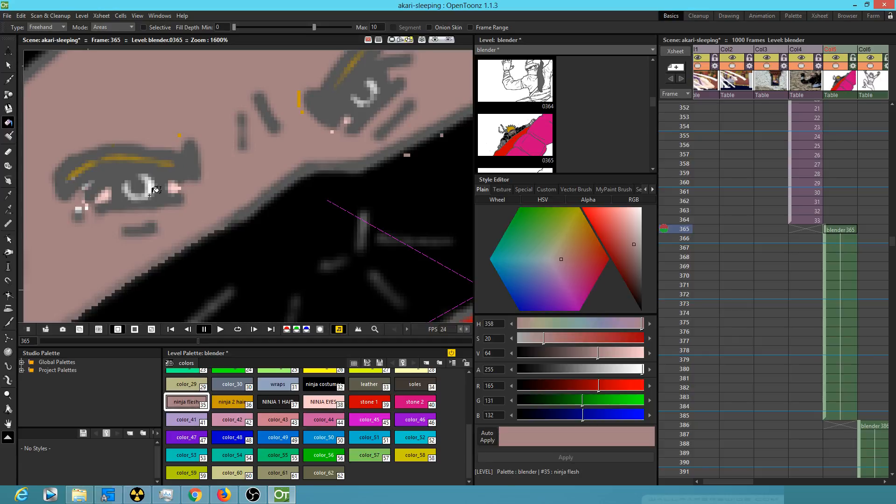
mouse_move(81, 202)
mouse_down()
mouse_move(78, 216)
mouse_move(75, 205)
mouse_move(90, 208)
mouse_up()
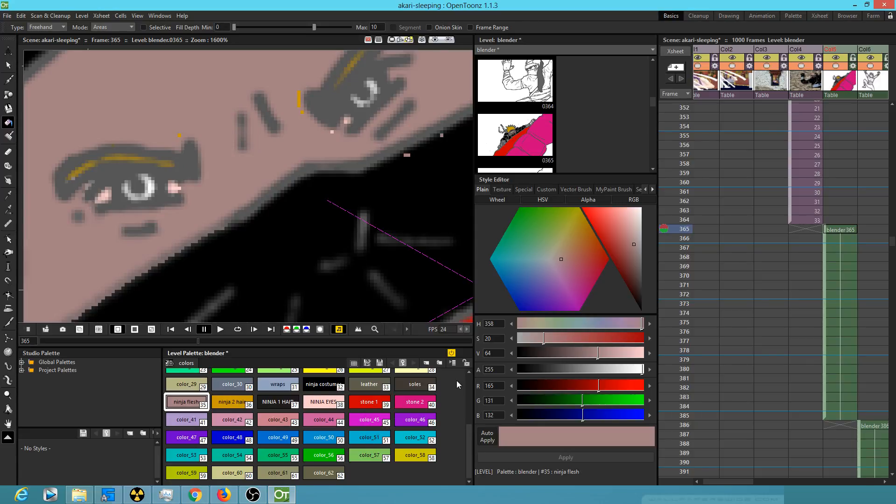
Rename the palette style color_41 as ninja 2 eyes.
double_click(190, 421)
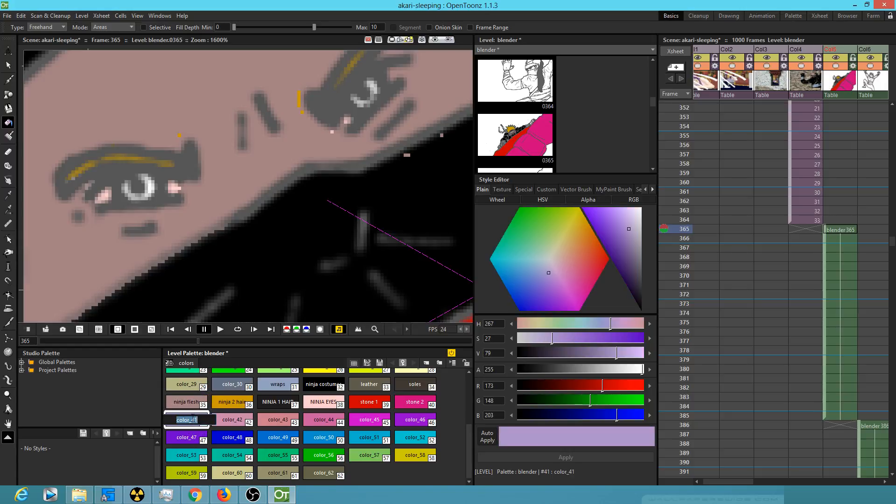
text(ninja 2)
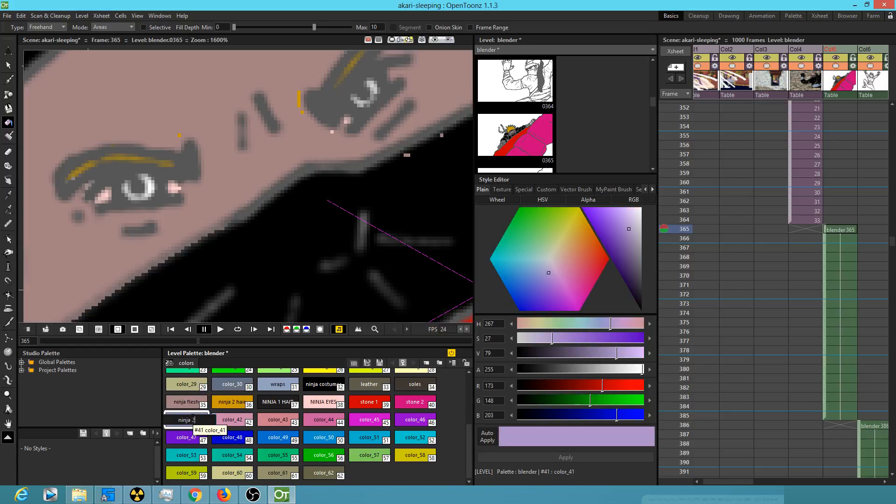
text( eyes)
key(Return)
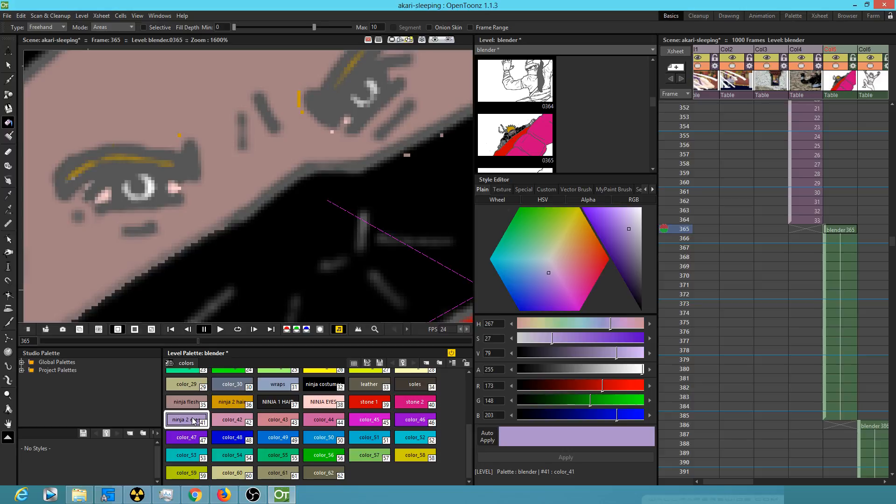
Fill both irises with ninja 2 eyes and soften that style's colour to saturation 19 and value 78.
mouse_move(367, 72)
mouse_down()
mouse_move(357, 105)
mouse_move(371, 70)
mouse_up()
mouse_move(138, 168)
mouse_down()
mouse_move(151, 199)
mouse_move(139, 169)
mouse_up()
mouse_move(627, 228)
mouse_down()
mouse_move(616, 224)
mouse_move(612, 251)
mouse_move(639, 248)
mouse_move(651, 186)
mouse_move(626, 218)
mouse_move(630, 229)
mouse_up()
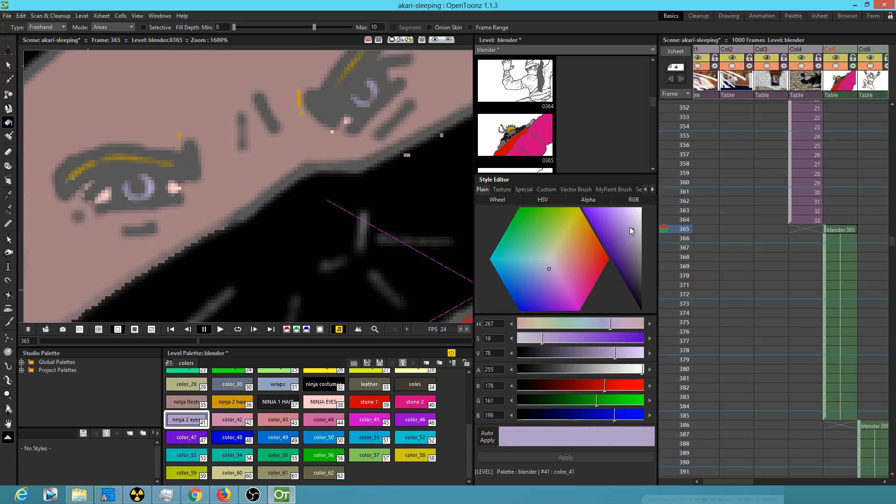
Fill the flesh-coloured specks along the upper edge of the face mask with the ninja costume style.
drag(396, 198, 397, 131)
scroll(375, 206, down, 3)
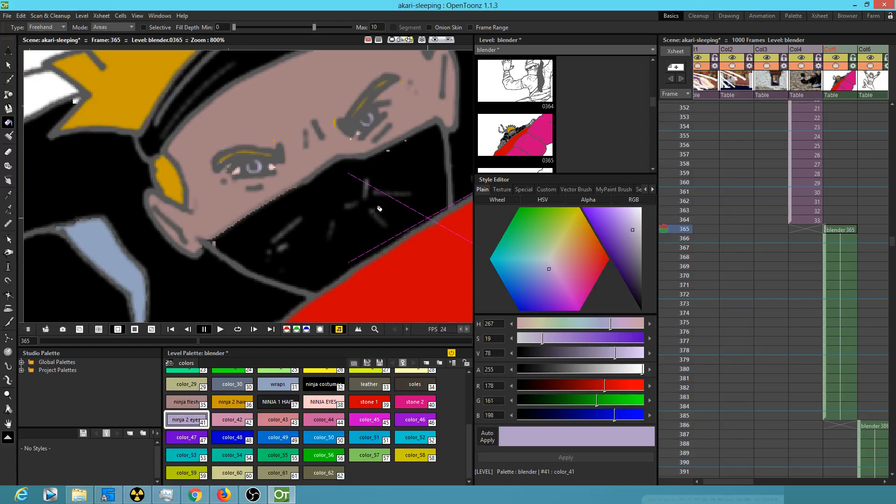
scroll(417, 211, up, 3)
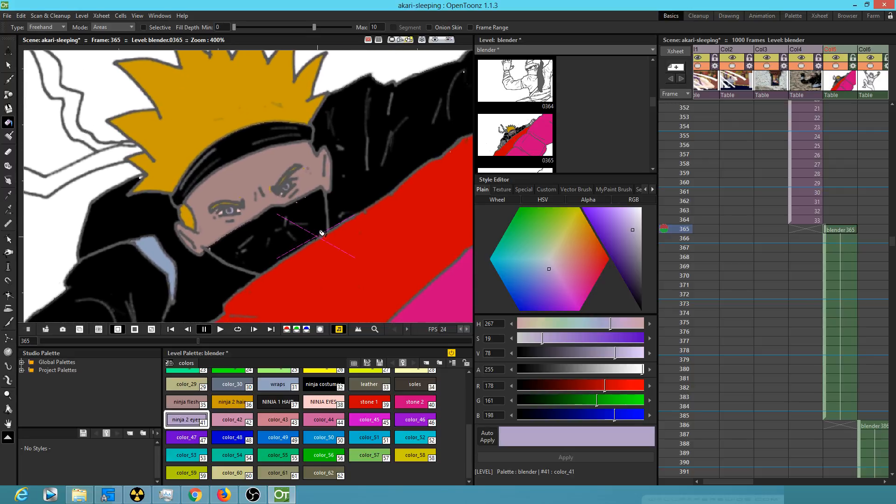
drag(320, 228, 374, 213)
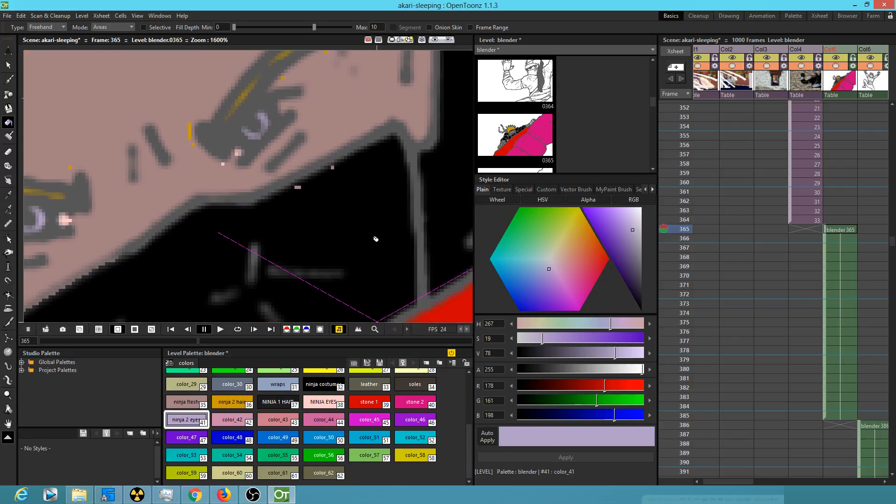
click(329, 384)
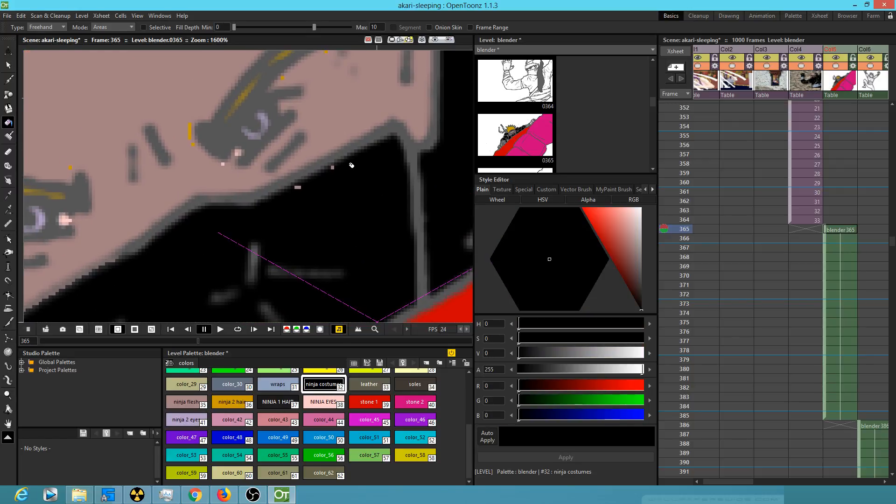
drag(291, 184, 349, 161)
mouse_move(324, 245)
mouse_down()
mouse_move(414, 198)
mouse_move(394, 236)
mouse_move(335, 255)
mouse_up()
scroll(334, 254, down, 2)
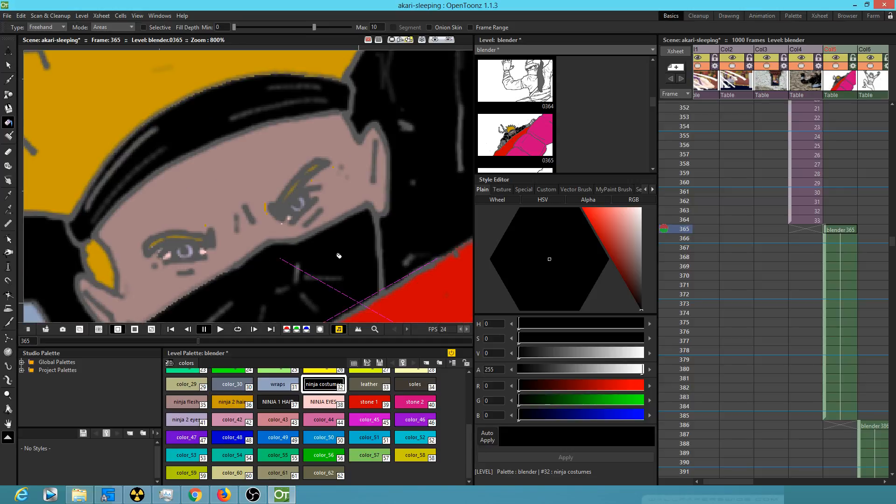
Fill the tiny leftover gaps on the raised arm's sleeve with the ninja costume style.
drag(296, 217, 356, 169)
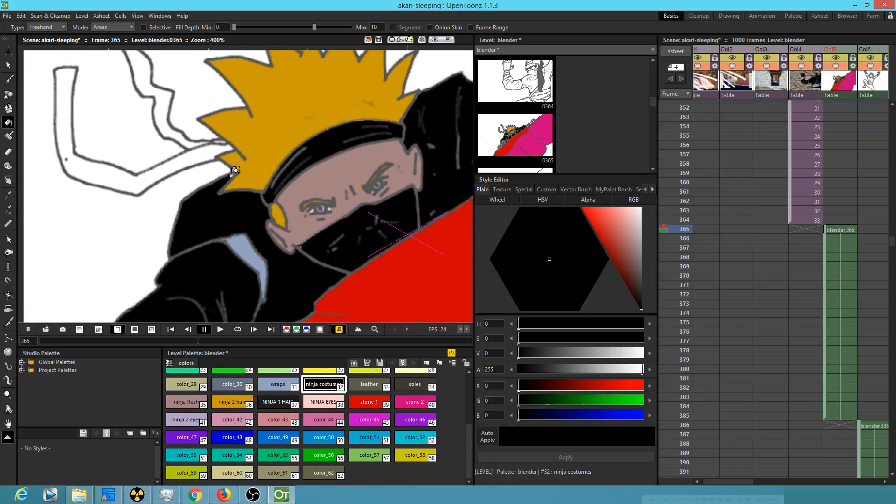
drag(416, 239, 216, 230)
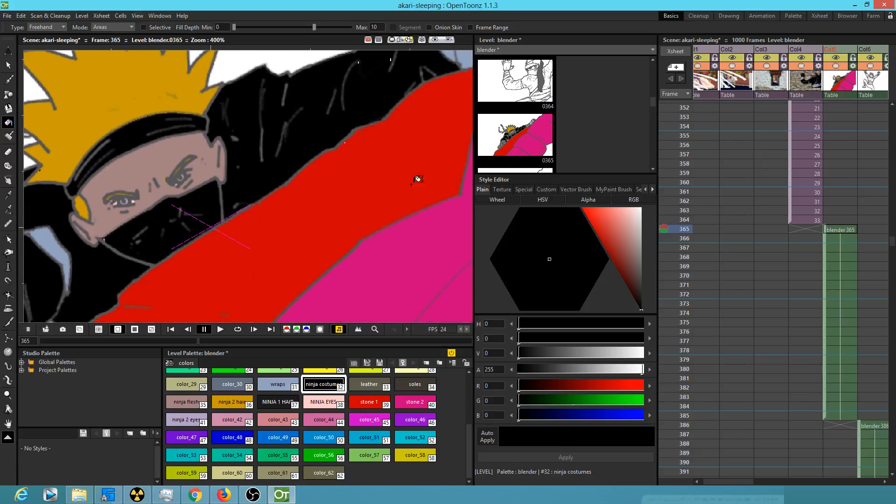
drag(423, 125, 353, 229)
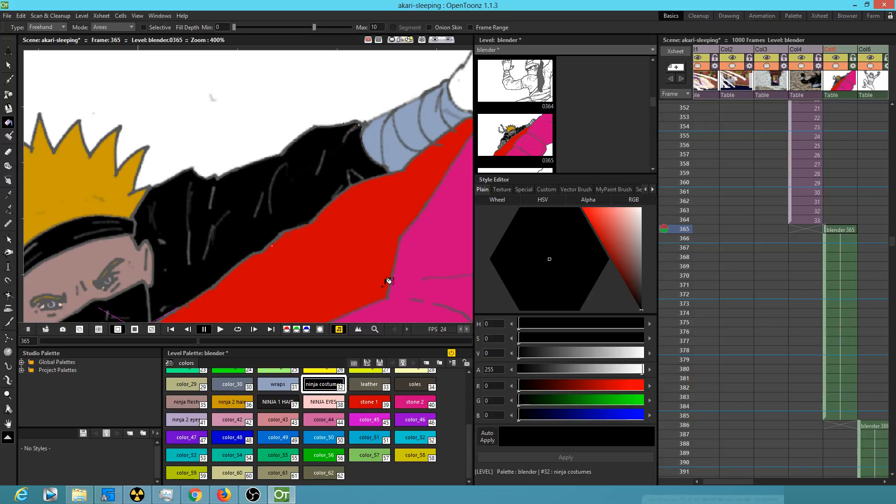
Change the stone 1 style to a neutral grey with saturation 0 and value 45.
drag(435, 241, 402, 118)
drag(364, 247, 403, 146)
scroll(337, 221, down, 2)
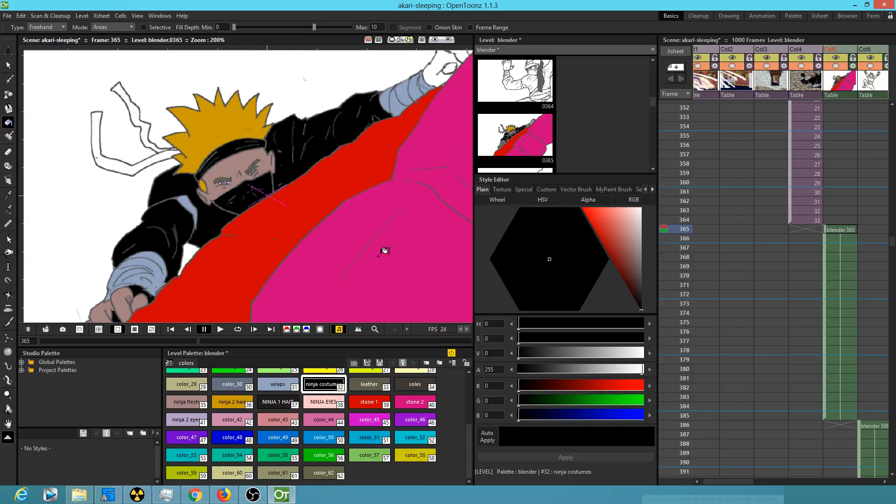
drag(393, 262, 386, 199)
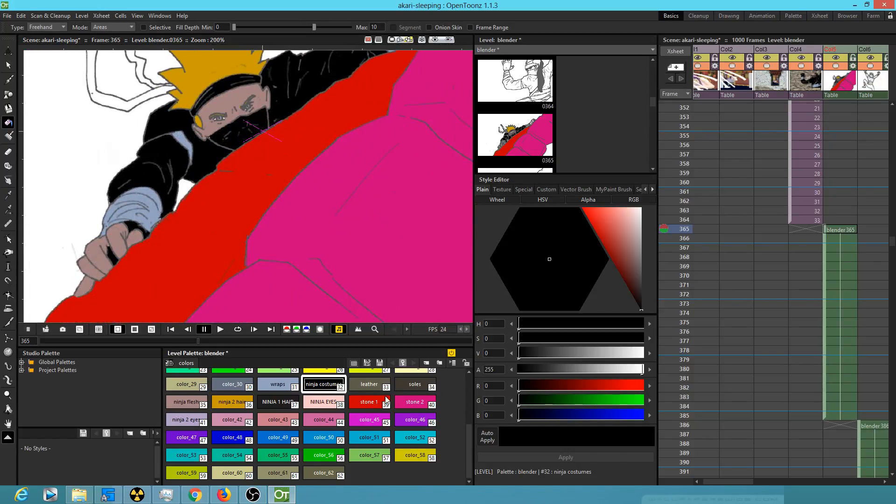
click(373, 405)
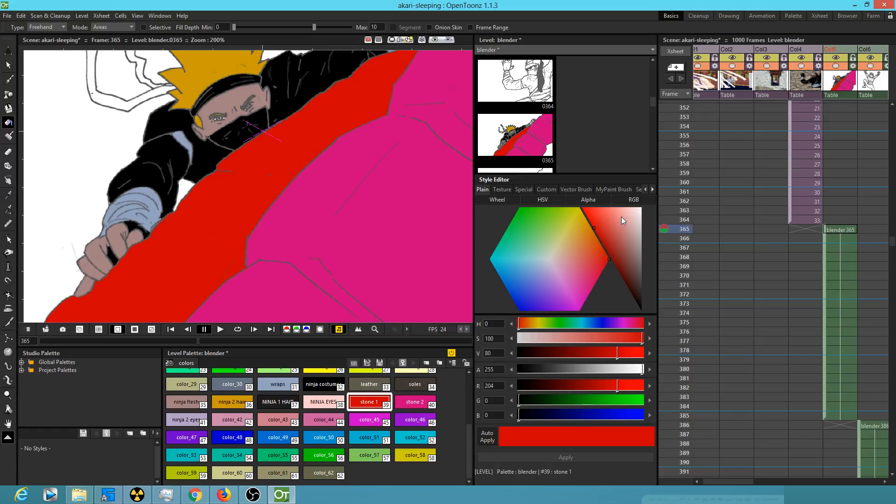
drag(612, 227, 644, 263)
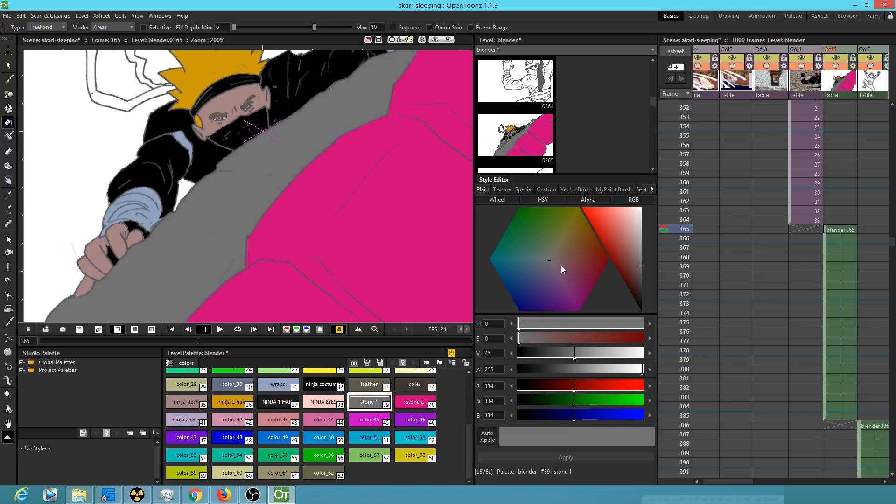
Tint stone 1 to hue 258, saturation 10 and value 45, and set stone 2 to hue 272, saturation 9 and value 53.
click(548, 264)
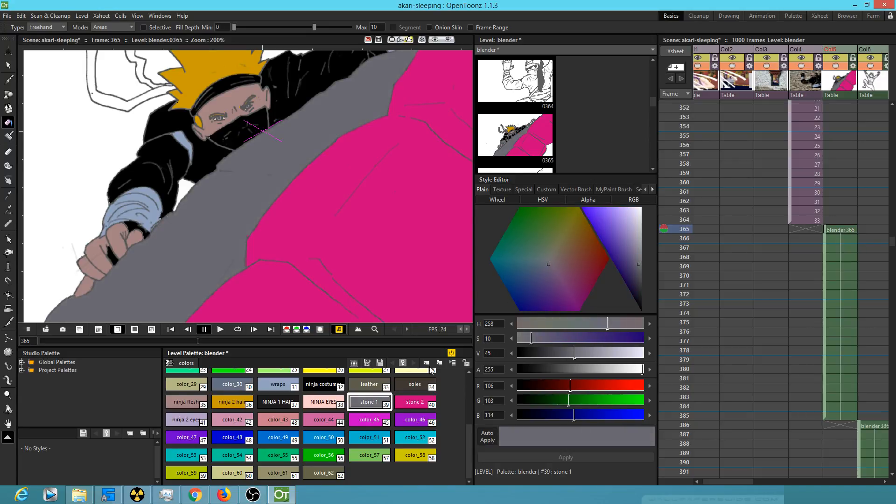
click(413, 402)
mouse_move(598, 231)
mouse_down()
mouse_move(631, 247)
mouse_move(638, 260)
mouse_up()
click(546, 265)
drag(546, 265, 549, 263)
click(640, 255)
drag(639, 256, 638, 256)
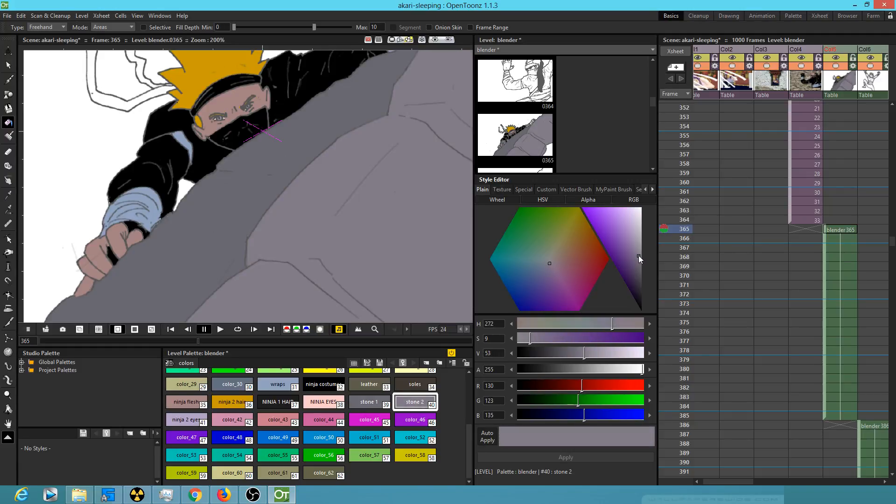
Erase the outlines of the loose headband tails beside the ninja's hair.
drag(317, 181, 335, 247)
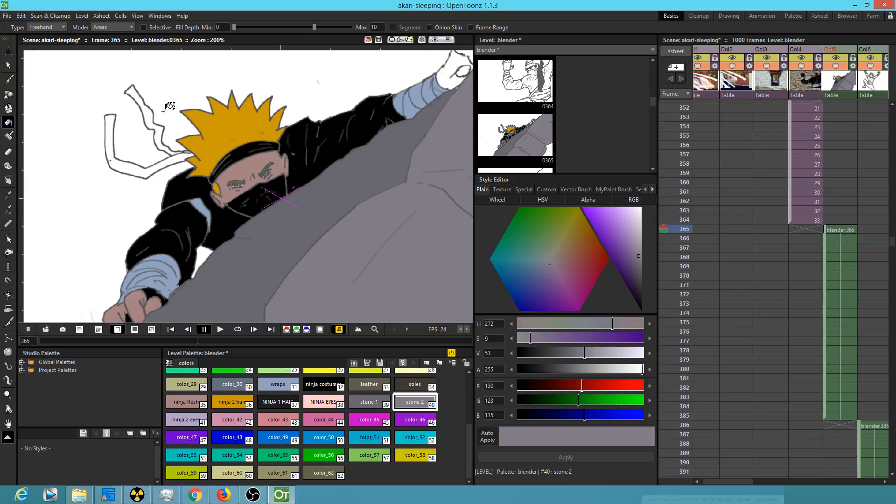
key(a)
mouse_move(133, 87)
mouse_down()
mouse_move(171, 156)
mouse_move(131, 158)
mouse_move(120, 108)
mouse_move(111, 119)
mouse_move(122, 152)
mouse_move(131, 144)
mouse_move(148, 168)
mouse_move(167, 159)
mouse_up()
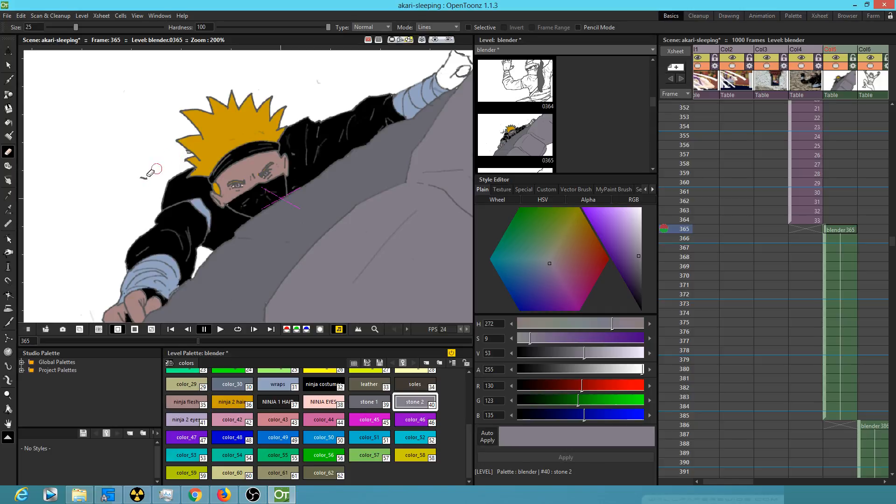
drag(155, 171, 135, 184)
Erase the stray line and colour remnants along the small hair spikes where the headband tails joined, using eraser size 7.
scroll(135, 184, up, 1)
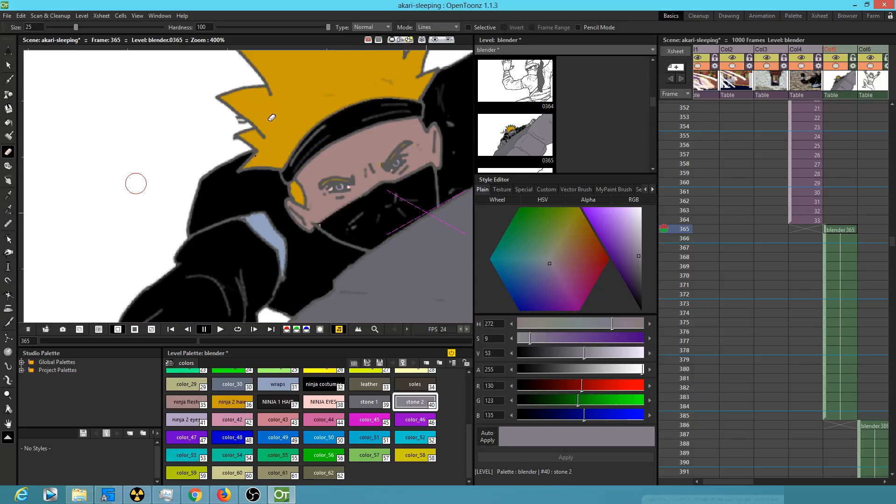
scroll(136, 183, up, 1)
drag(389, 150, 207, 325)
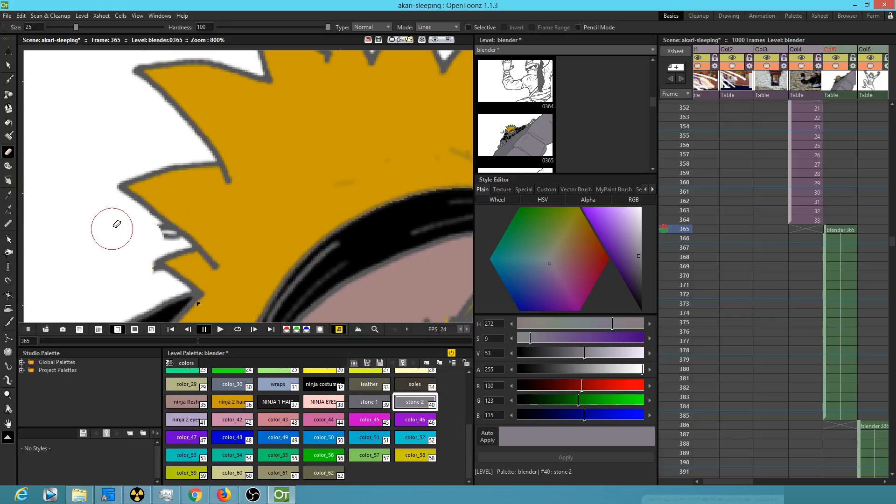
drag(77, 26, 57, 28)
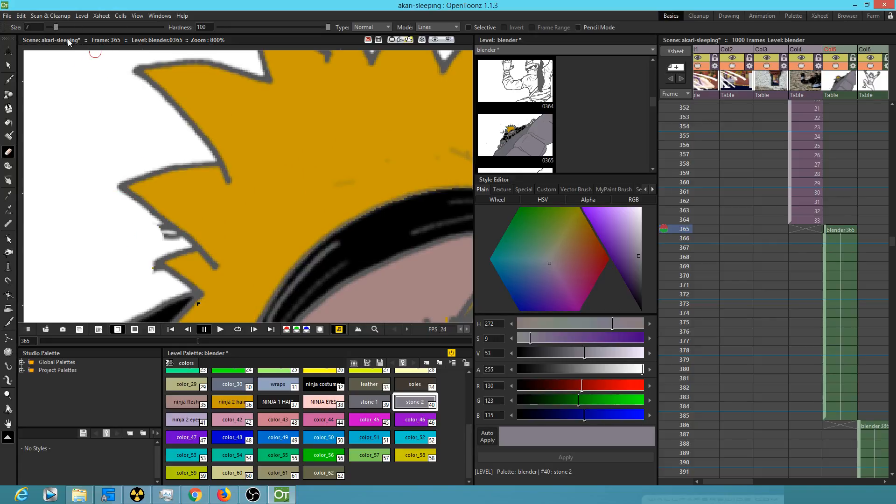
drag(157, 241, 162, 232)
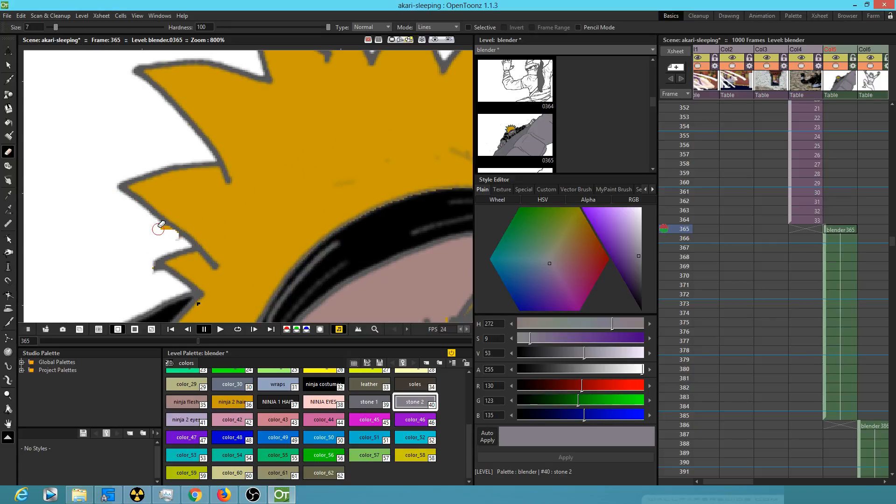
click(438, 26)
click(434, 49)
mouse_move(172, 239)
mouse_down()
mouse_move(149, 220)
mouse_move(172, 234)
mouse_move(155, 227)
mouse_up()
drag(149, 265, 169, 280)
Try to erase the black speck at the lower edge of the hair with the eraser in Areas mode.
drag(325, 224, 341, 177)
click(449, 27)
click(448, 35)
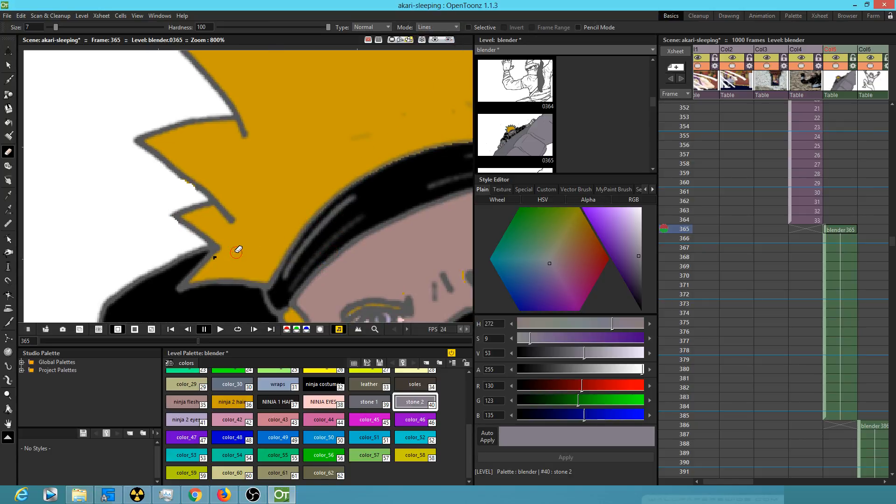
click(440, 42)
drag(234, 252, 221, 259)
key(ctrl+z)
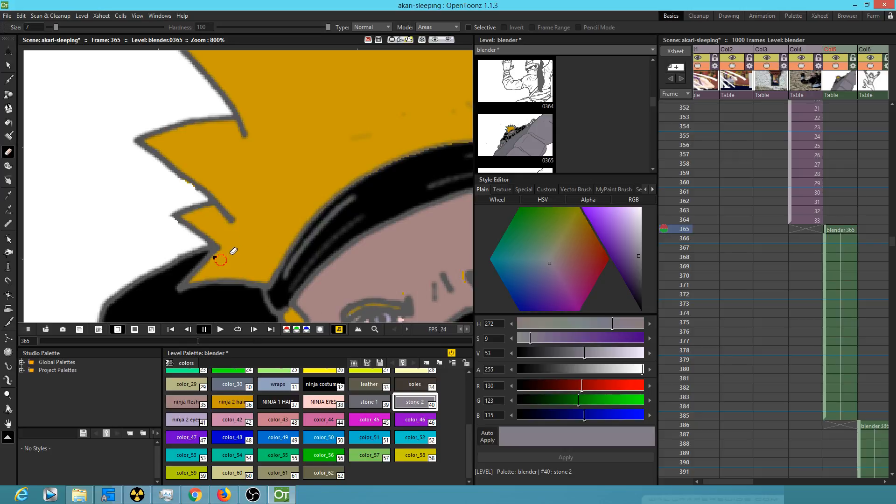
Fill the black speck at the lower edge of the hair with the ninja 2 hair style.
key(f)
click(240, 404)
click(215, 258)
scroll(260, 234, down, 4)
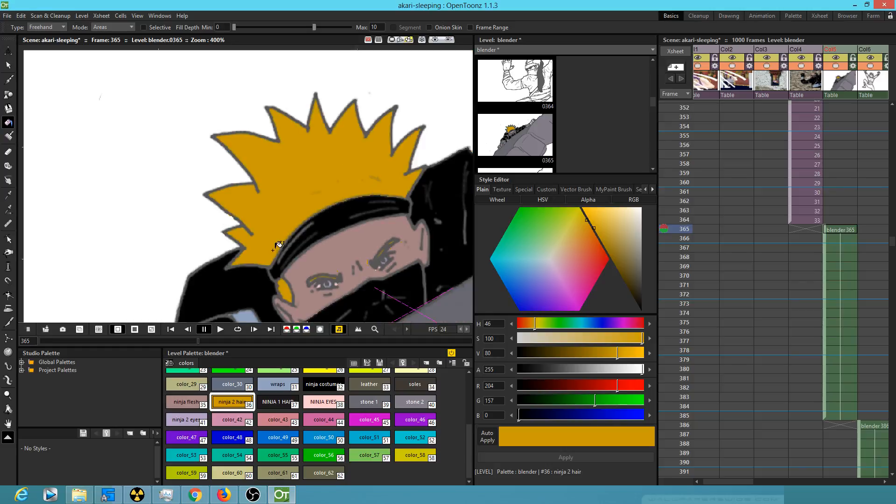
Collapse the Col5 column holding the frame 365 drawing into a sub-xsheet, including the relevant pegbars.
click(836, 232)
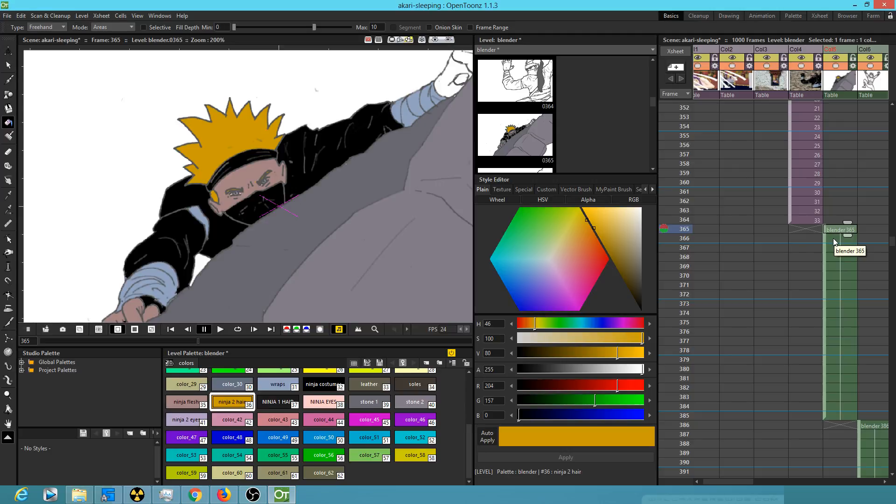
key(period)
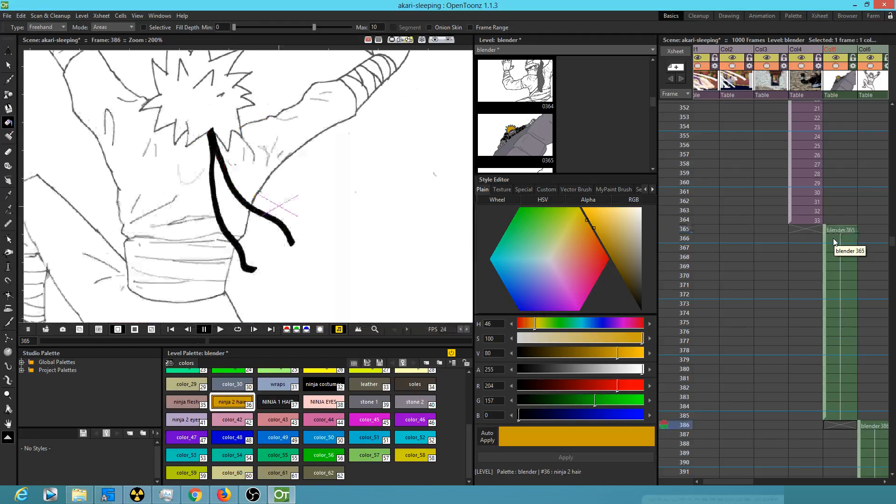
key(comma)
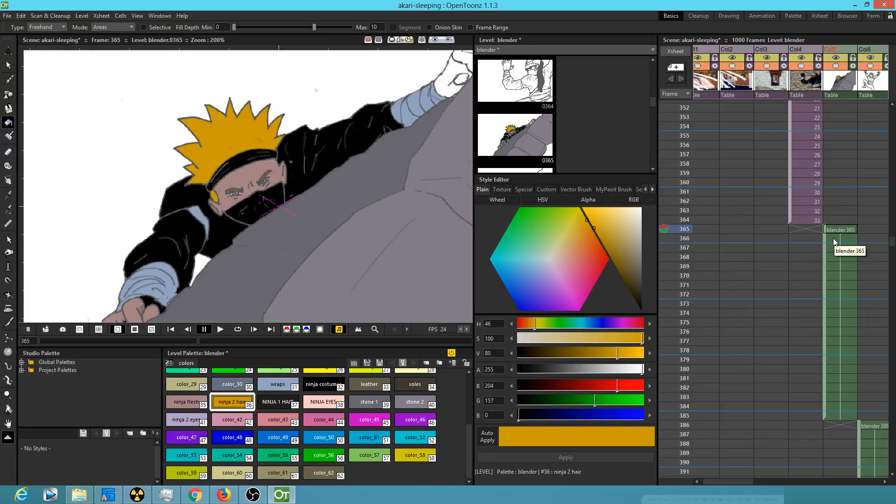
click(839, 82)
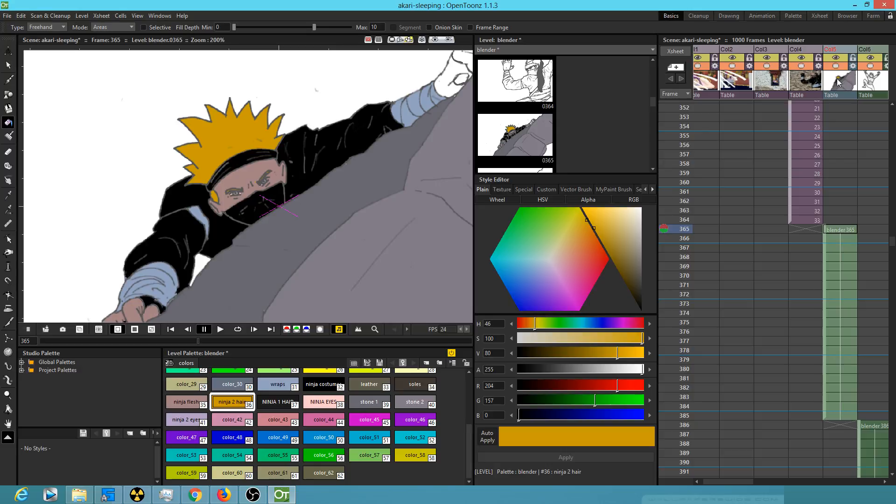
key(alt+c)
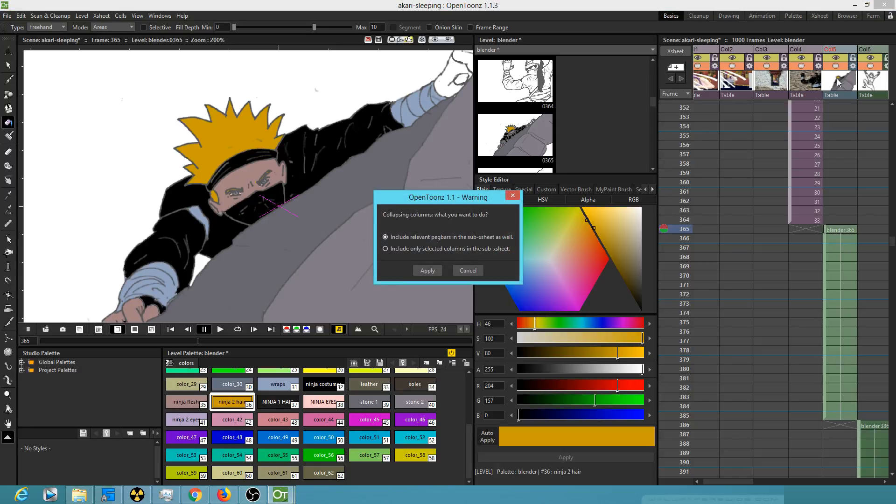
click(427, 270)
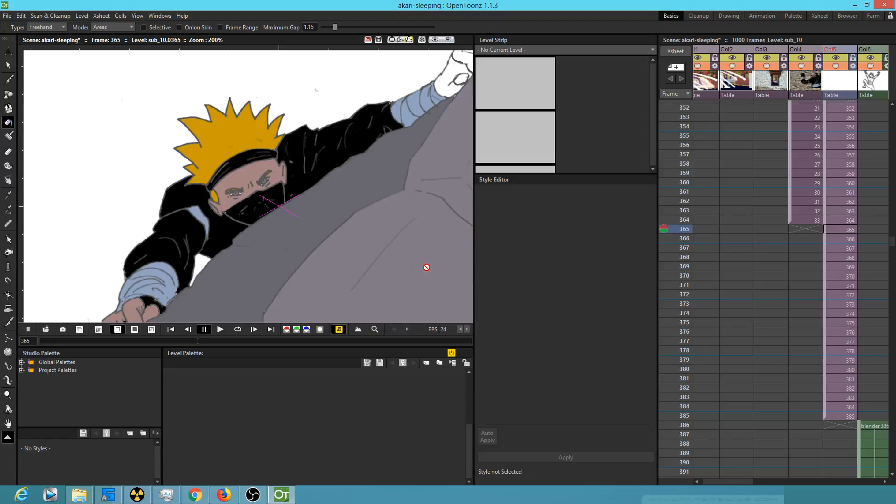
drag(841, 280, 772, 455)
scroll(794, 248, up, 5)
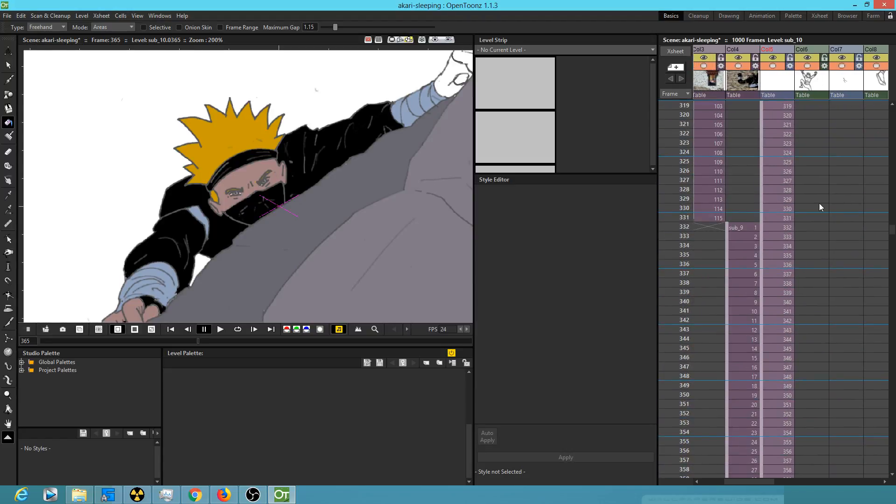
scroll(794, 197, up, 8)
scroll(808, 181, down, 20)
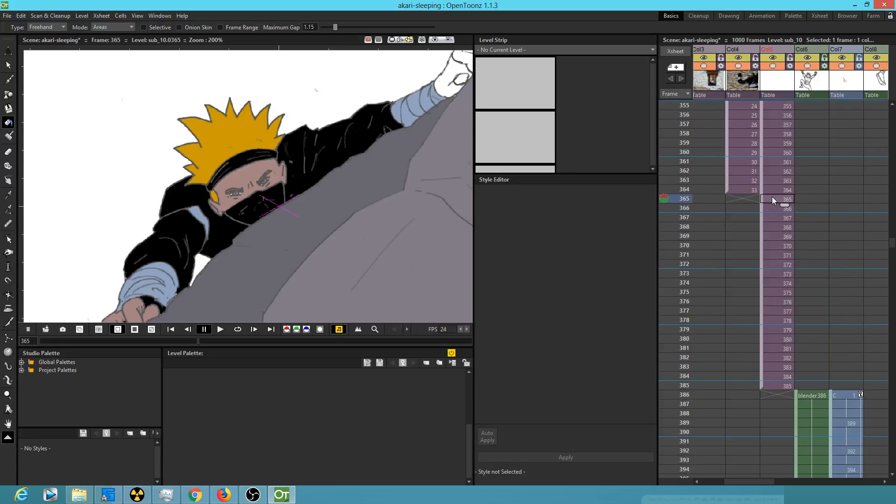
click(772, 190)
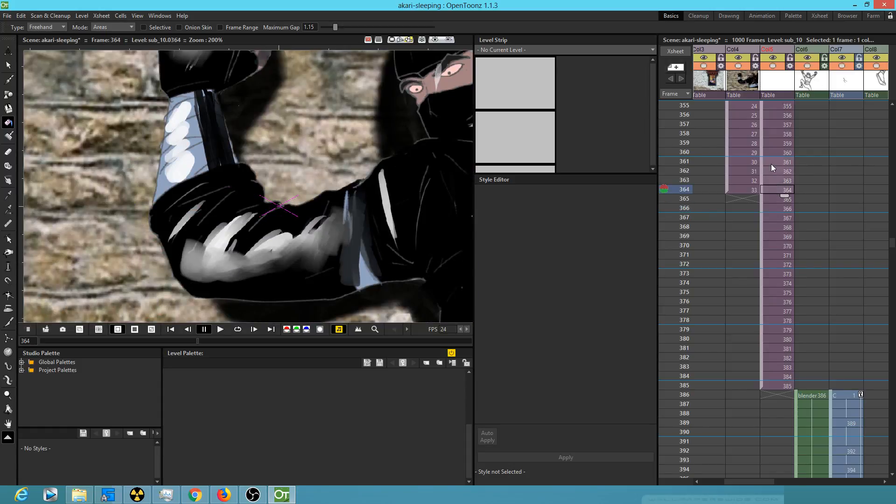
scroll(771, 164, up, 20)
drag(795, 88, 781, 10)
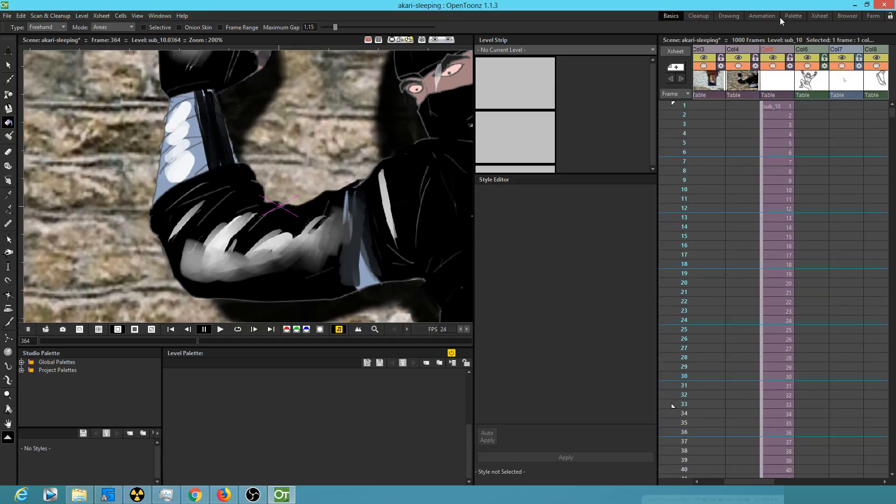
click(775, 114)
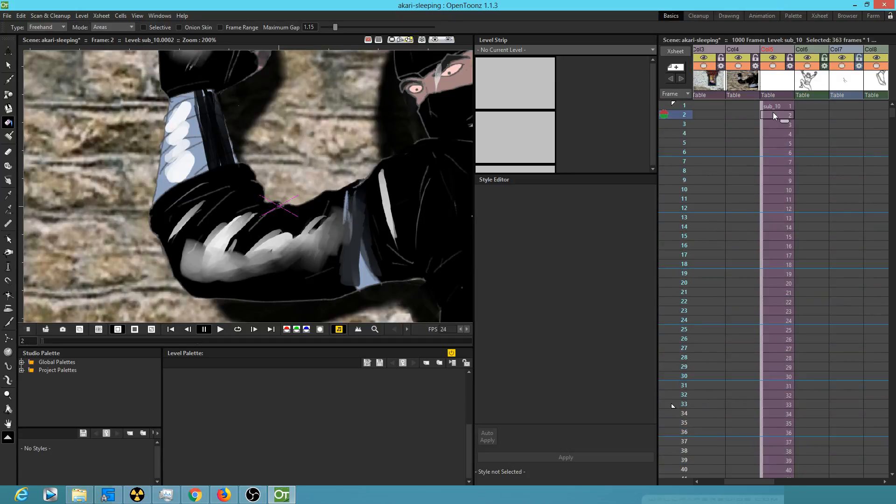
click(774, 107)
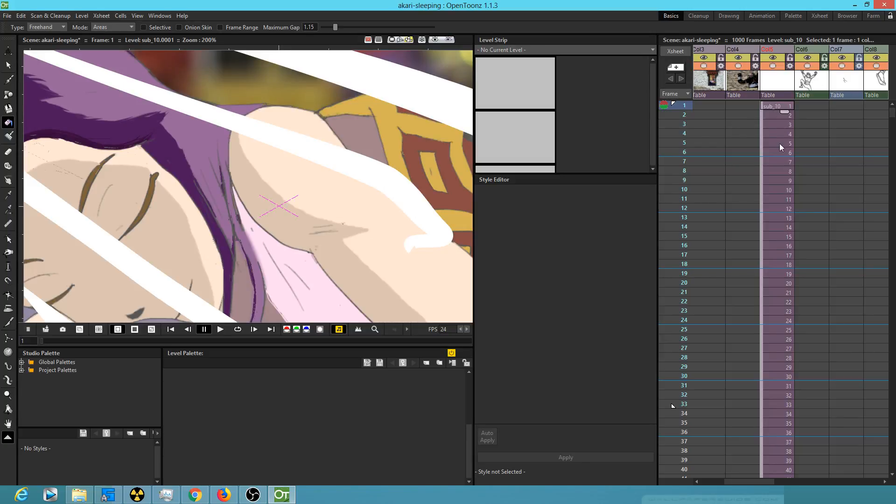
shift+click(773, 376)
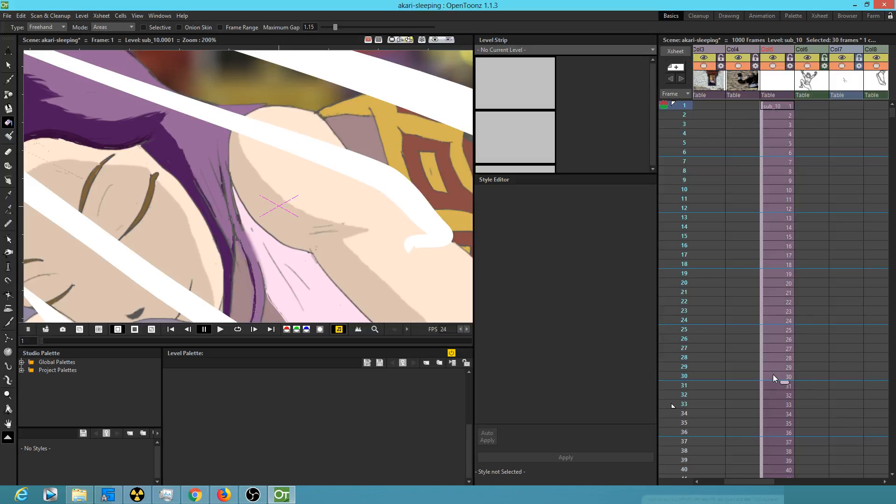
Delete the sub_10 cells in frames 1 to 364 of Col5 so the sub-xsheet starts at frame 365.
click(780, 106)
scroll(778, 217, down, 7)
scroll(779, 216, down, 20)
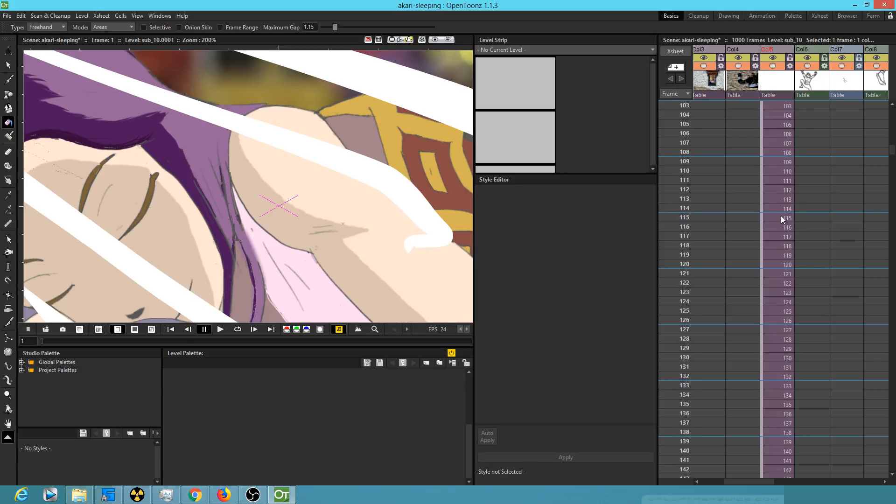
scroll(793, 224, down, 11)
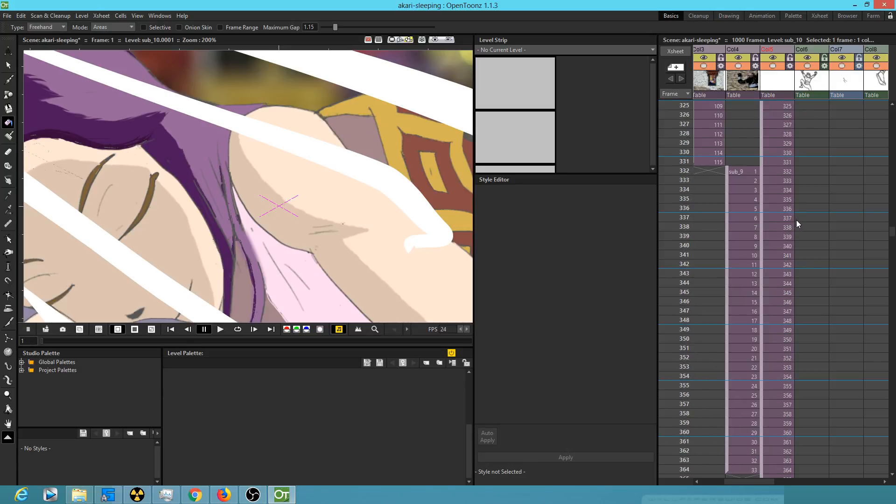
scroll(782, 177, down, 6)
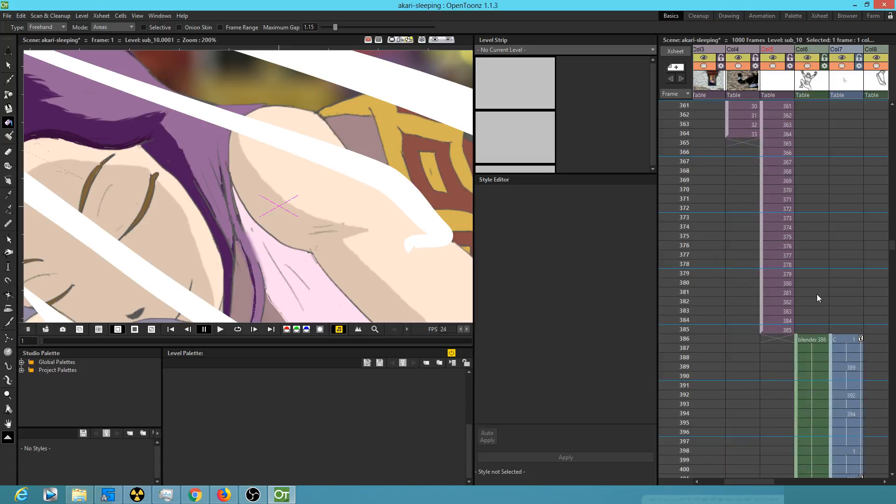
scroll(808, 276, up, 2)
click(778, 244)
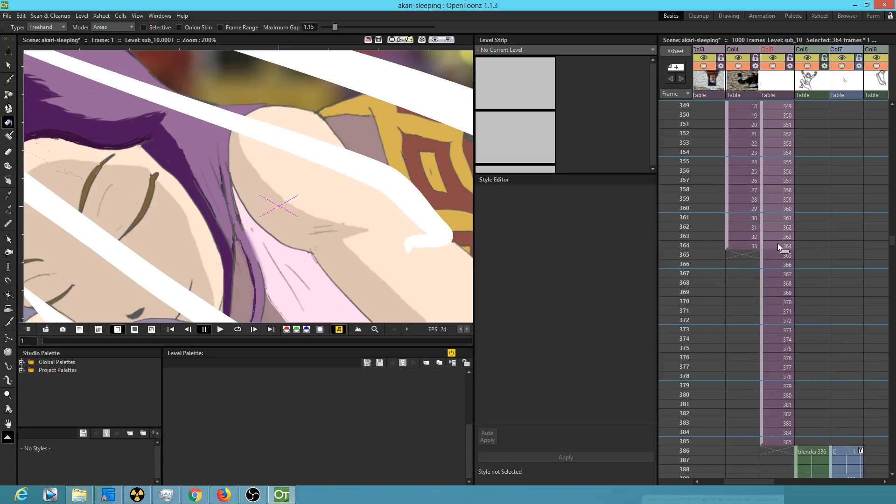
key(Delete)
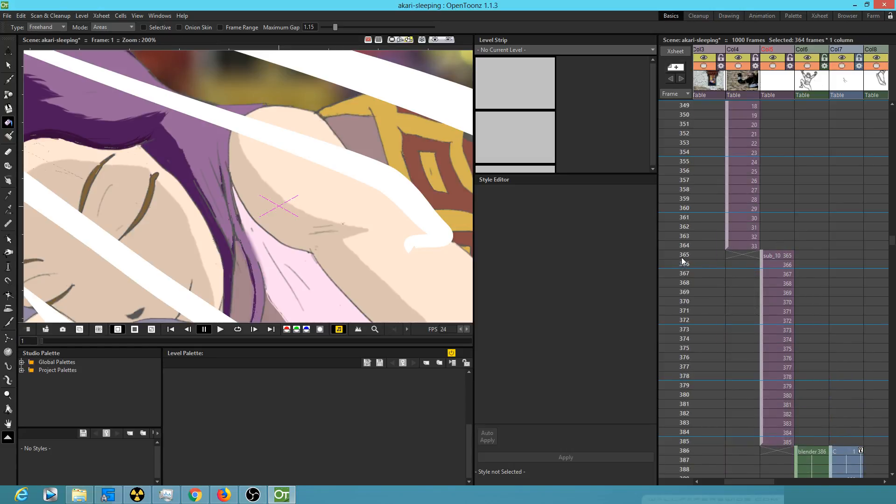
Return to the sub_10 cell at frame 365 and save the scene with all its levels.
click(683, 256)
drag(683, 258, 698, 245)
click(778, 256)
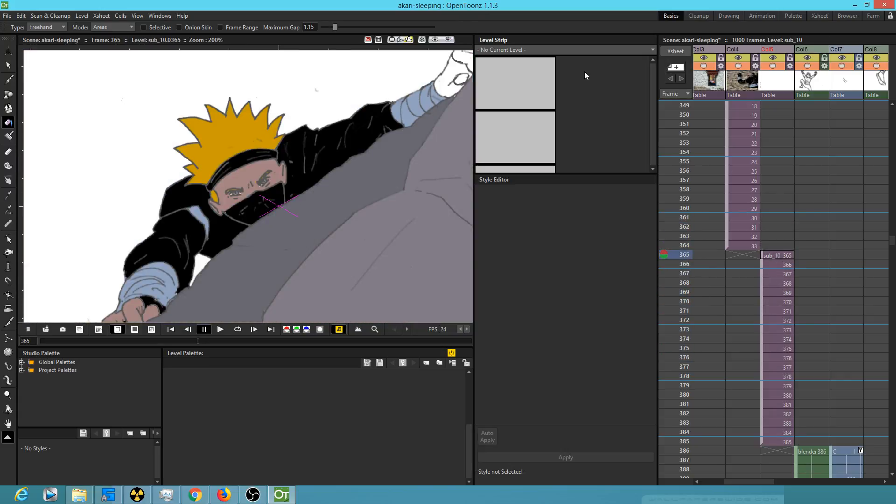
click(7, 15)
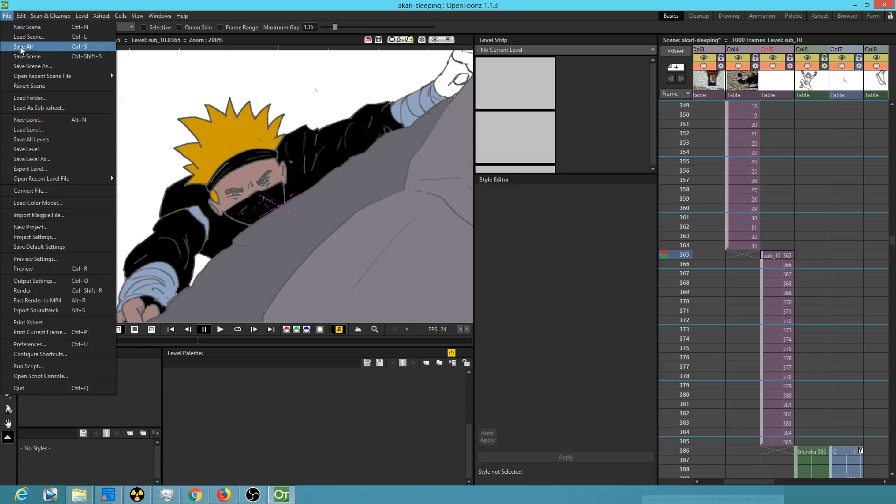
click(22, 48)
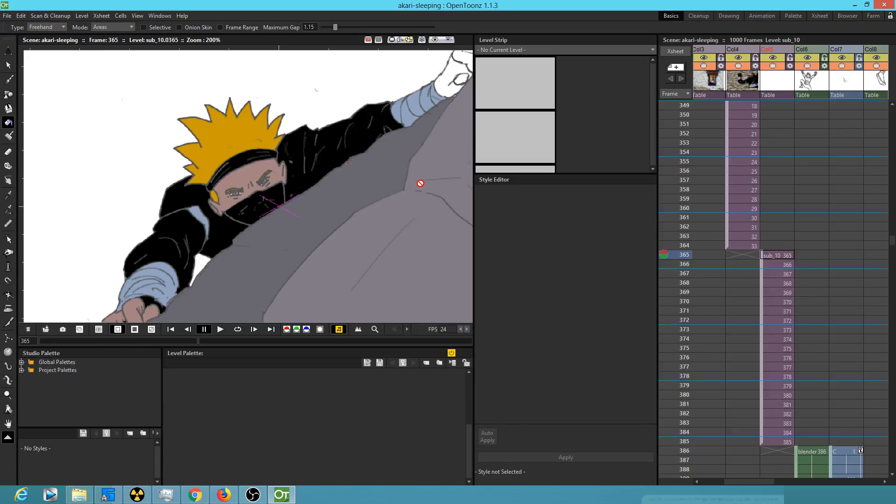
Set the playback markers to run from frame 365 to frame 384.
click(765, 256)
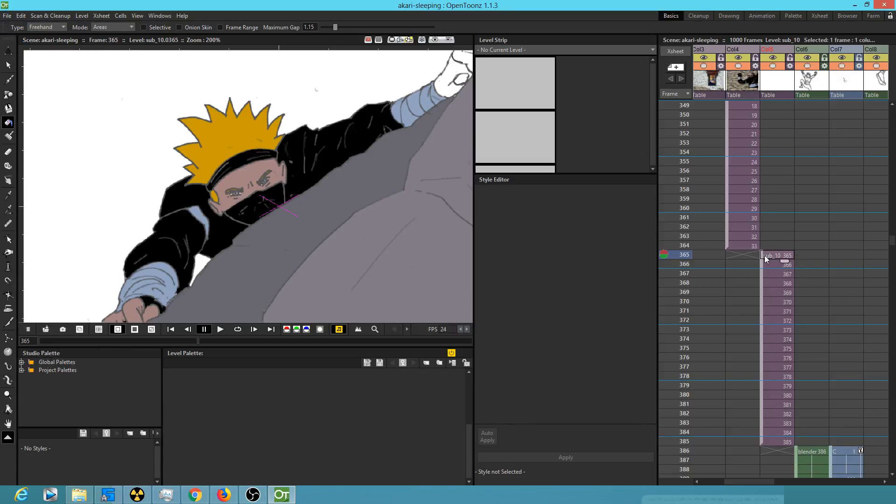
right_click(676, 254)
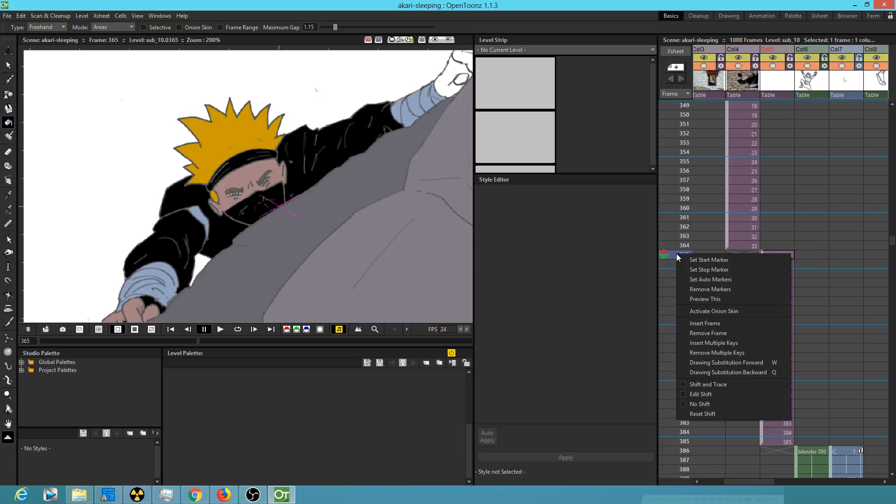
click(680, 258)
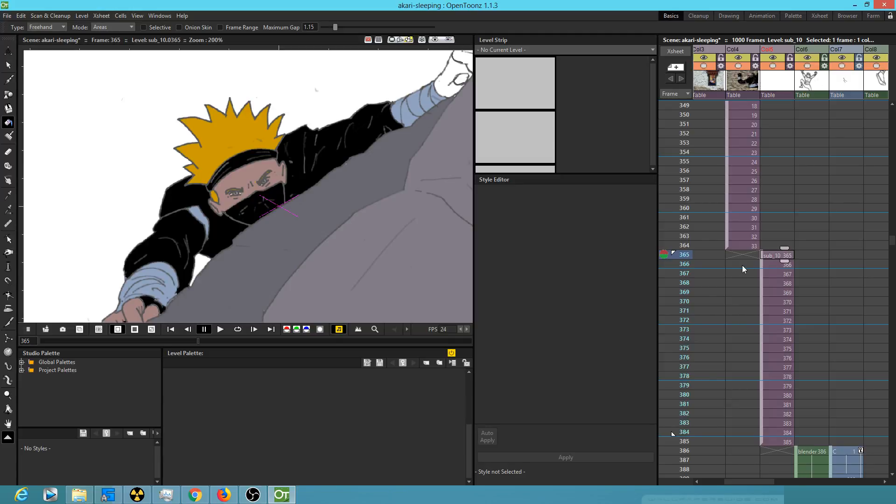
Open the sub_10 sub-xsheet from Col5 and go to frame 365, where its blender drawing starts.
key(ctrl+e)
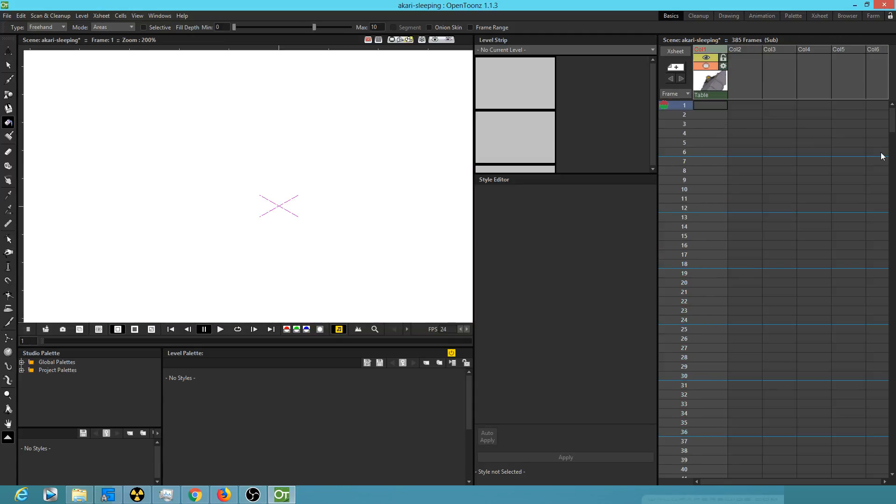
scroll(693, 119, down, 8)
scroll(703, 161, down, 20)
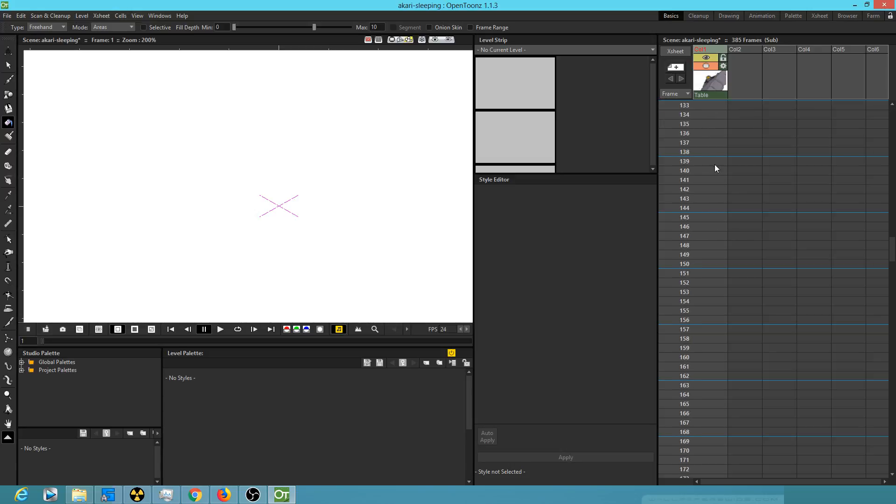
scroll(702, 158, down, 10)
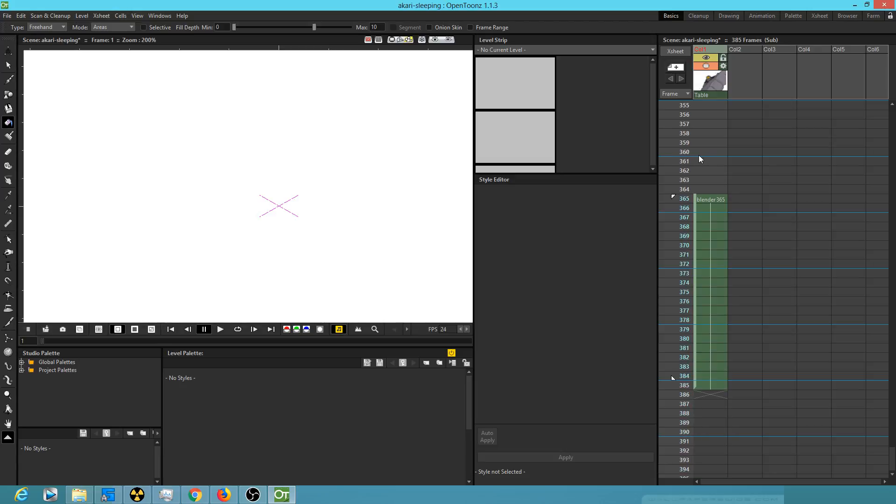
scroll(746, 187, down, 3)
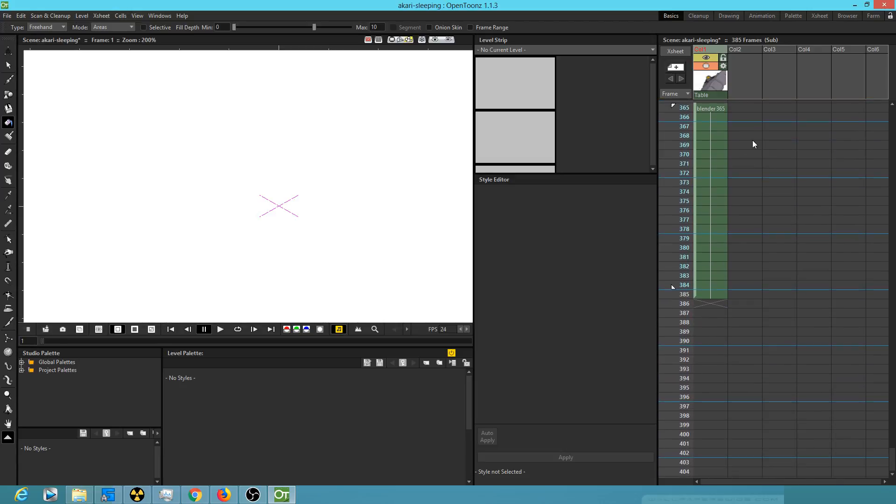
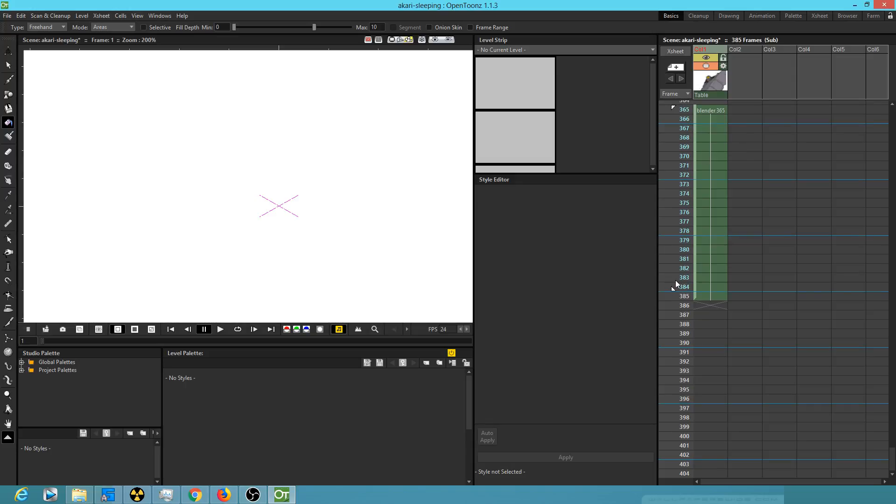
key(ctrl+z)
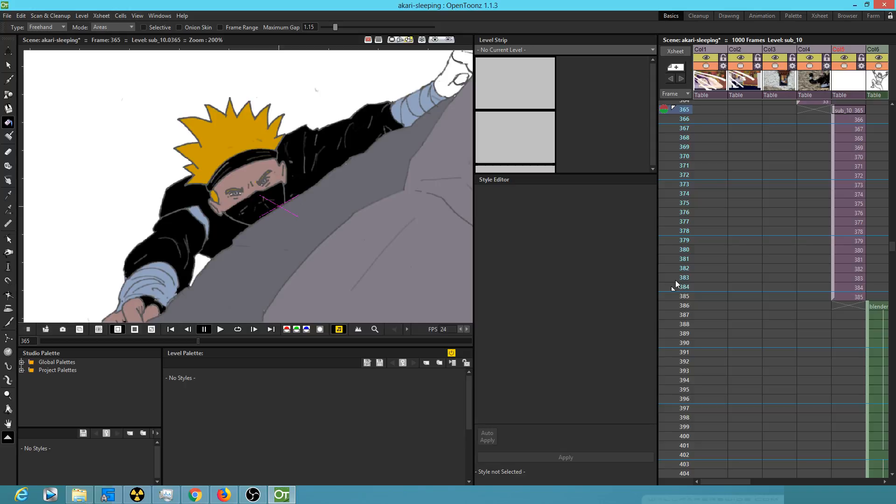
key(ctrl+z)
scroll(741, 243, down, 20)
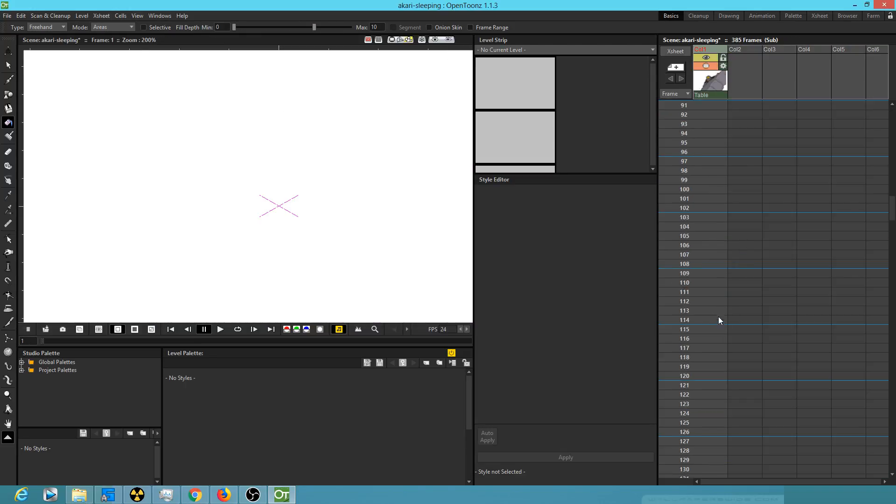
scroll(713, 291, down, 10)
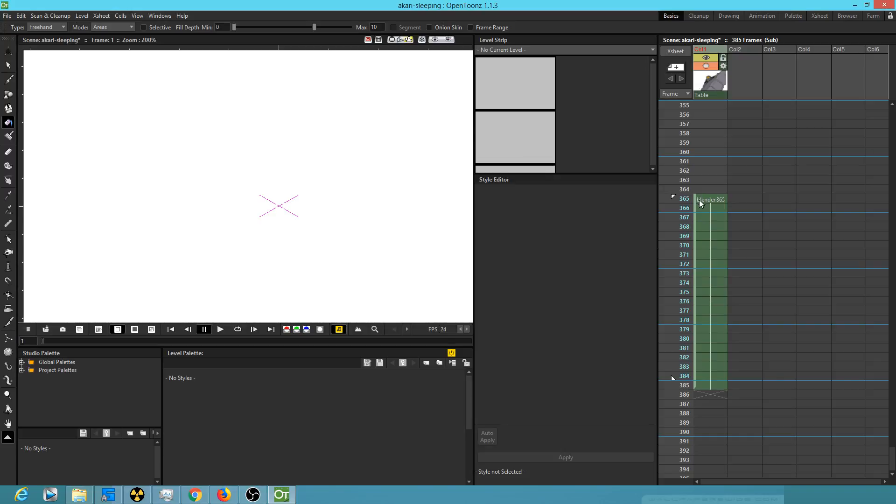
click(680, 200)
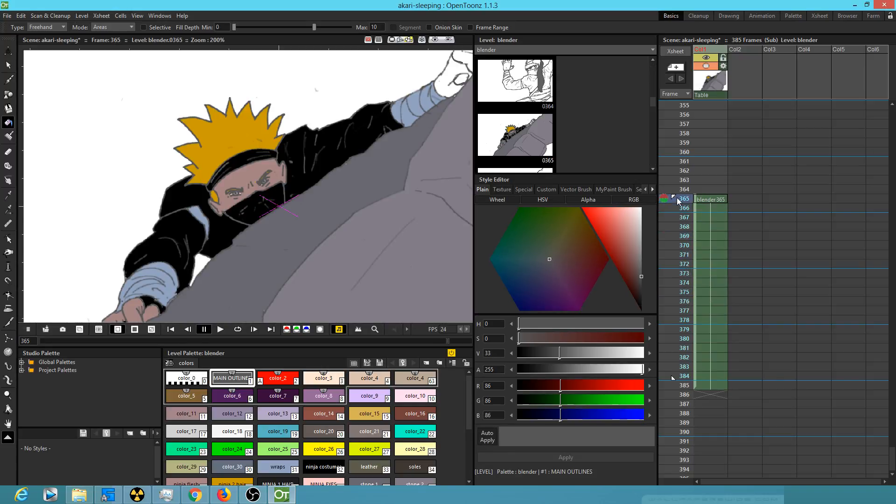
Fill the fingers and thumb of the raised hand on the rock with the ninja flesh style.
scroll(282, 216, down, 1)
scroll(297, 216, up, 1)
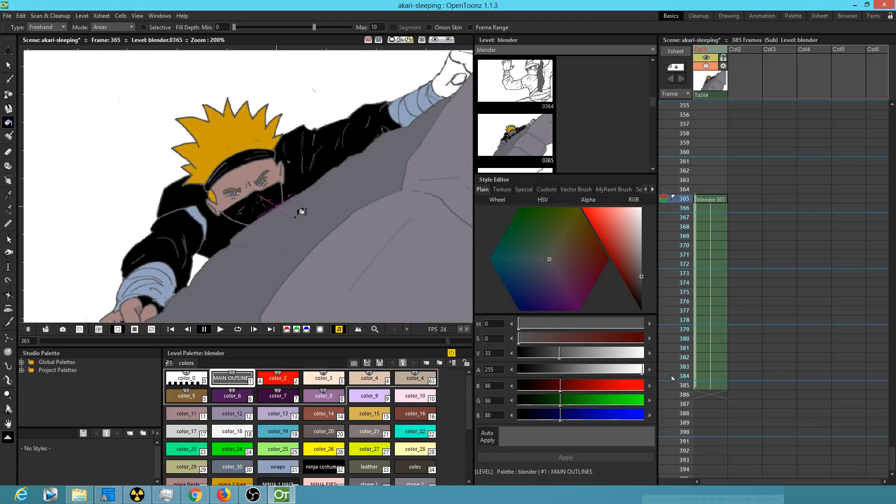
scroll(352, 192, up, 3)
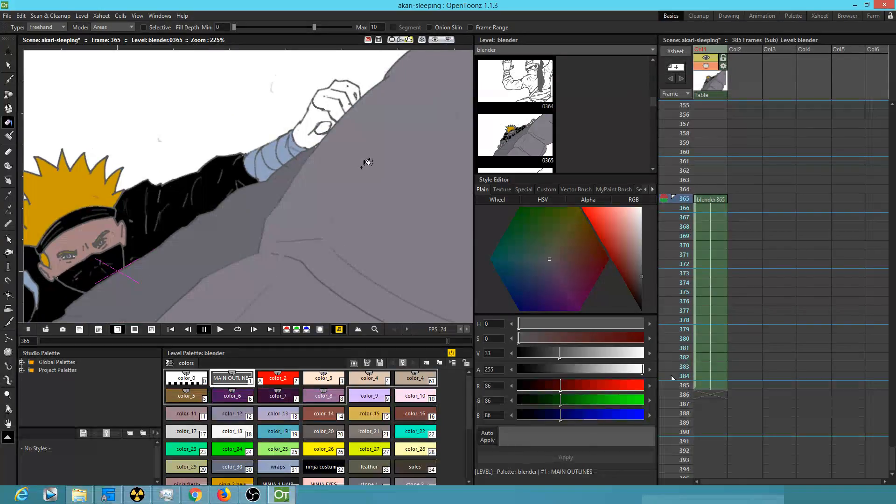
scroll(366, 162, up, 2)
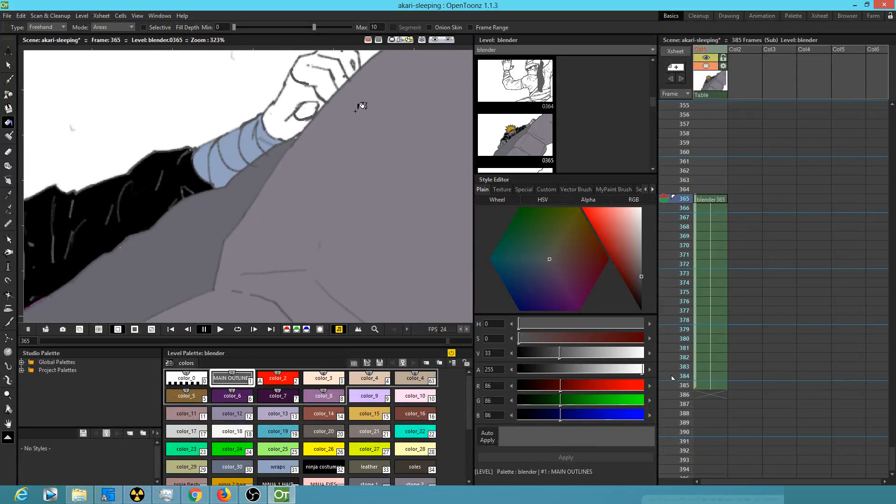
drag(355, 110, 374, 174)
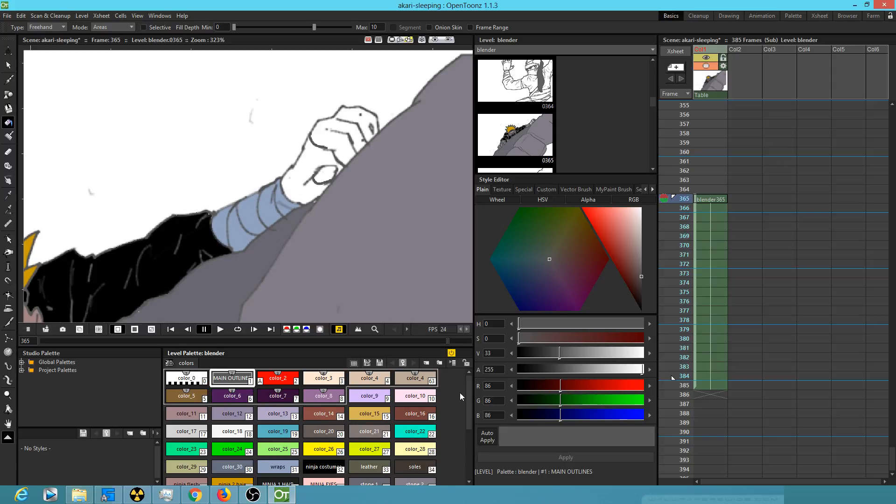
drag(468, 389, 468, 424)
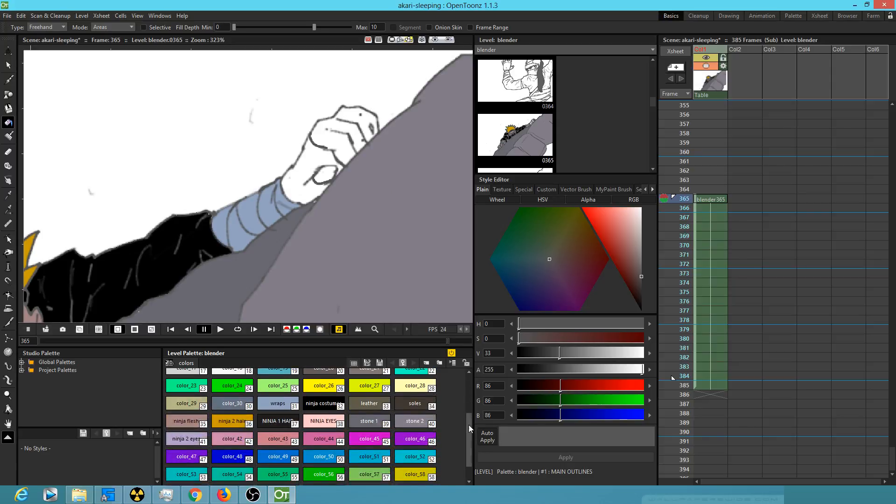
click(173, 423)
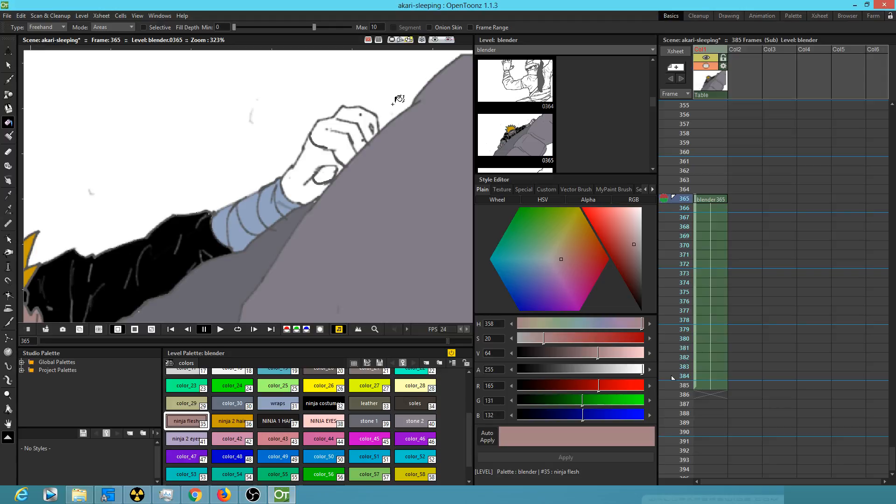
click(710, 199)
mouse_move(372, 92)
mouse_down()
mouse_move(302, 121)
mouse_move(298, 149)
mouse_move(310, 166)
mouse_move(330, 170)
mouse_move(379, 144)
mouse_move(370, 91)
mouse_move(331, 161)
mouse_up()
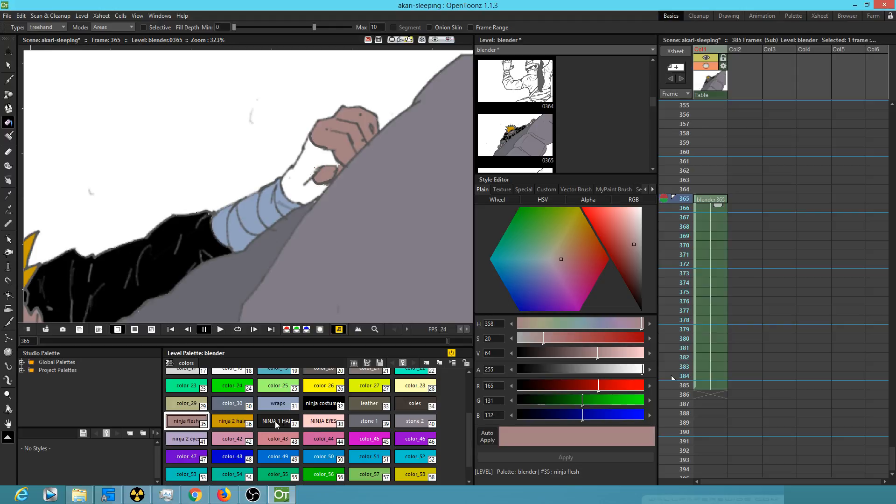
Fill the back of the raised hand with the black ninja costumes style.
click(321, 405)
mouse_move(329, 139)
mouse_down()
mouse_move(308, 130)
mouse_move(281, 168)
mouse_move(278, 186)
mouse_move(293, 206)
mouse_move(317, 207)
mouse_move(330, 196)
mouse_move(321, 171)
mouse_move(345, 165)
mouse_move(333, 134)
mouse_up()
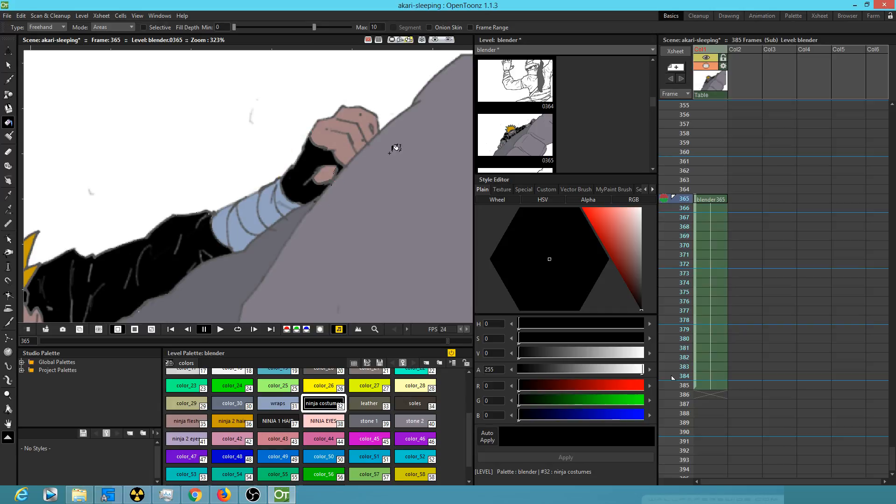
scroll(396, 148, down, 5)
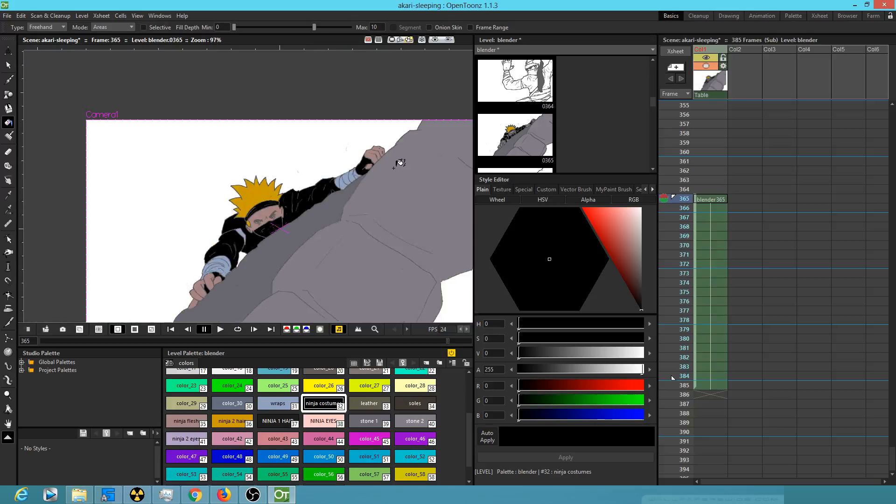
scroll(400, 163, up, 3)
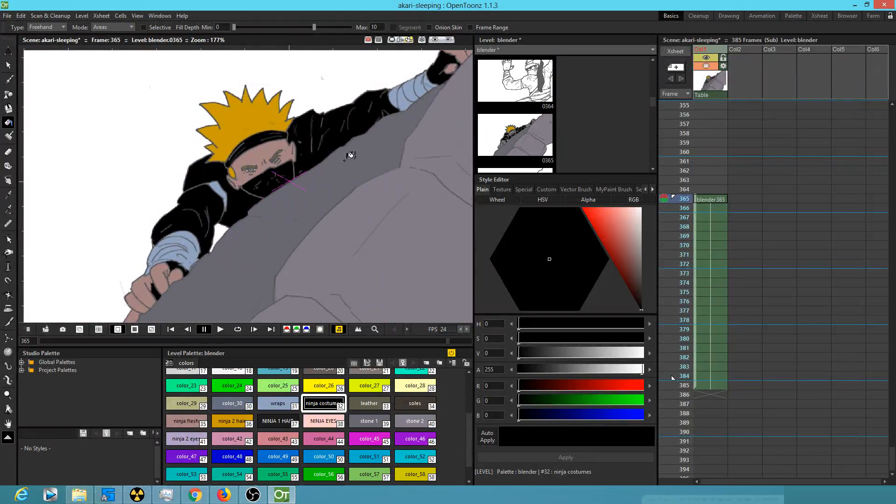
Select the empty Col2 cell at frame 365 and activate the Brush tool.
click(742, 200)
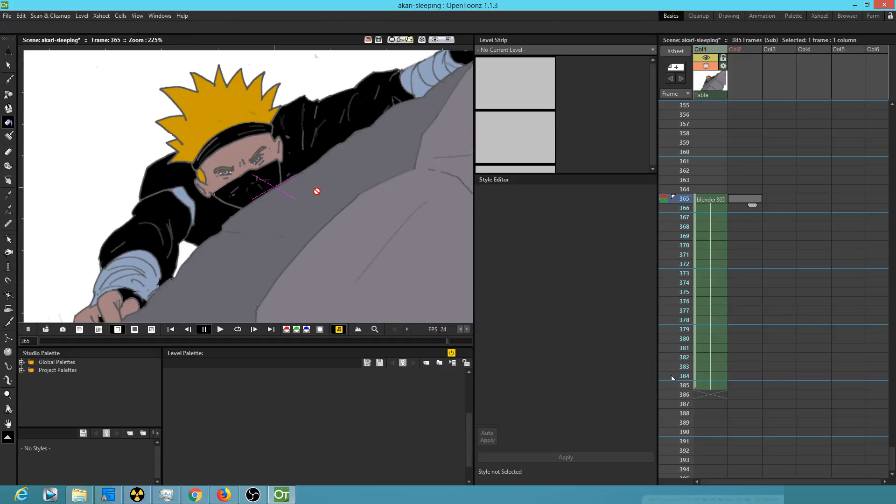
key(b)
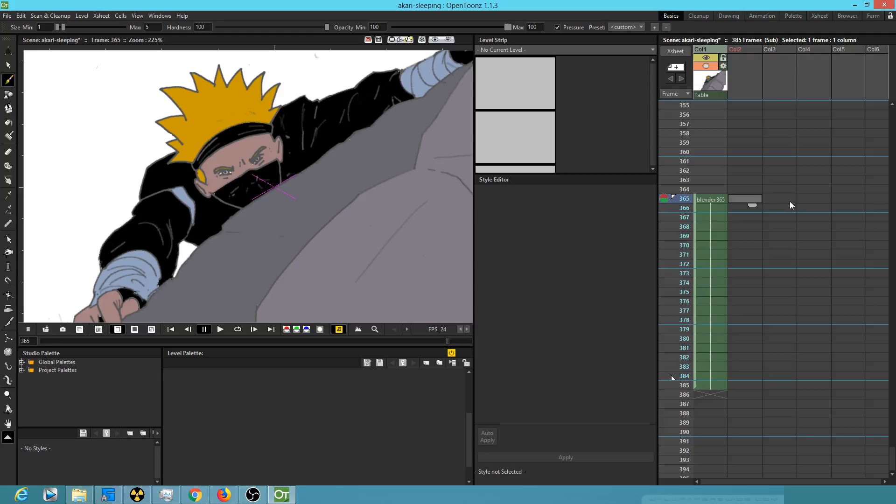
click(759, 96)
click(747, 200)
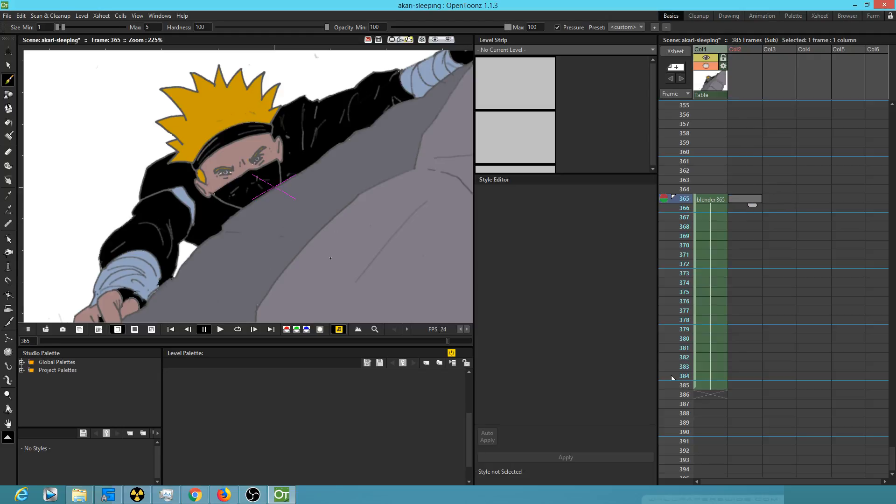
Set the Autocreation option in the Drawing preferences to Use Xsheet as Animation Sheet.
click(7, 15)
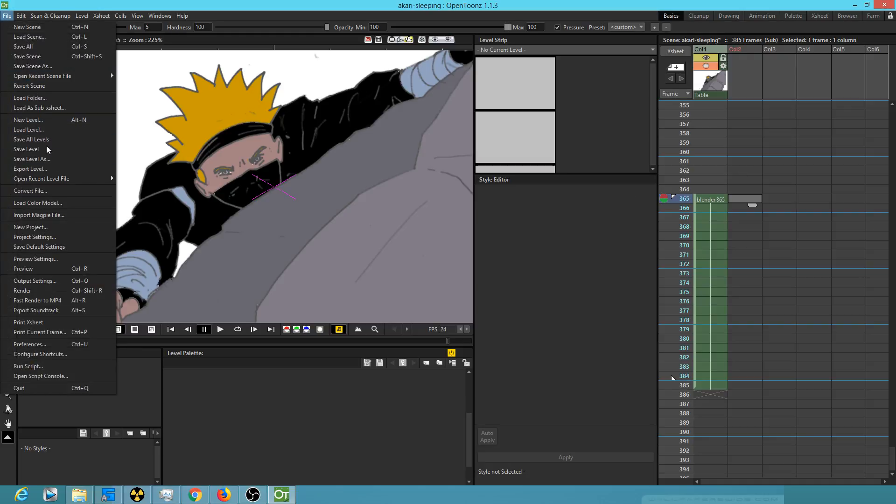
click(65, 344)
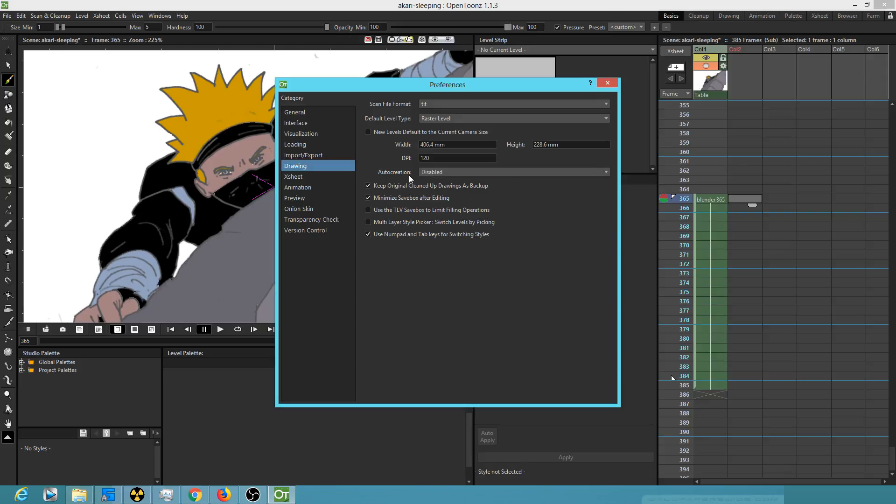
click(562, 172)
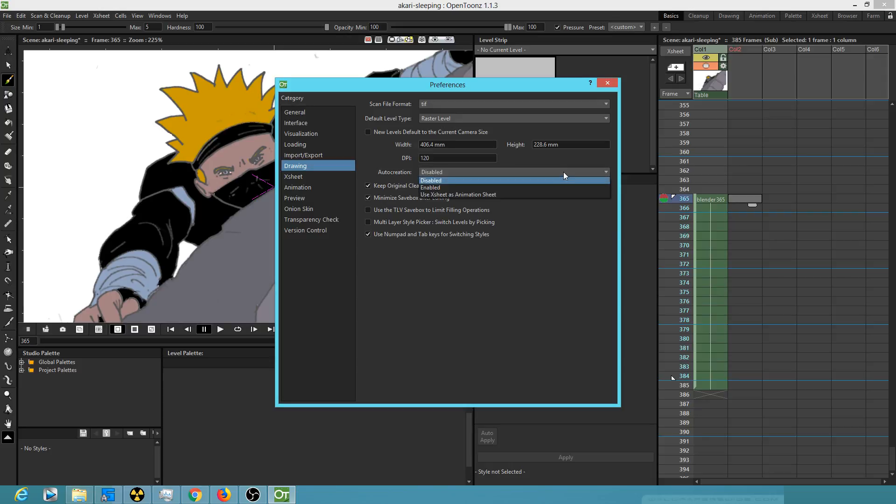
click(559, 194)
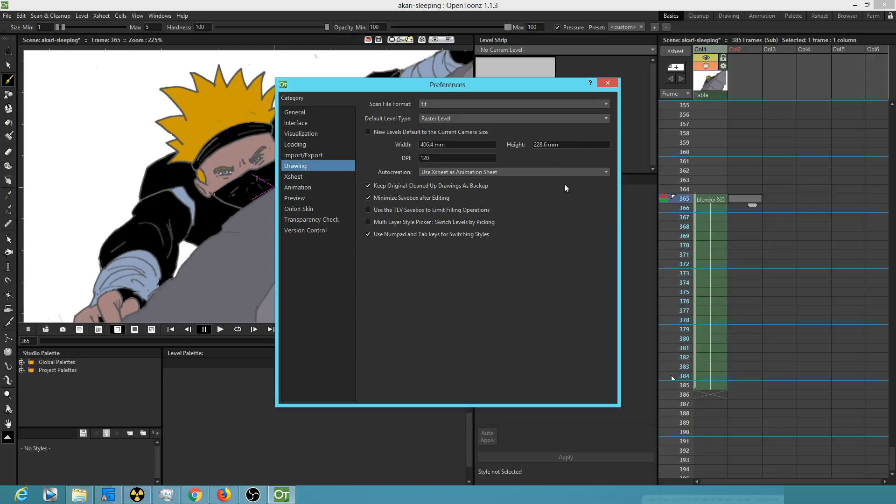
click(607, 84)
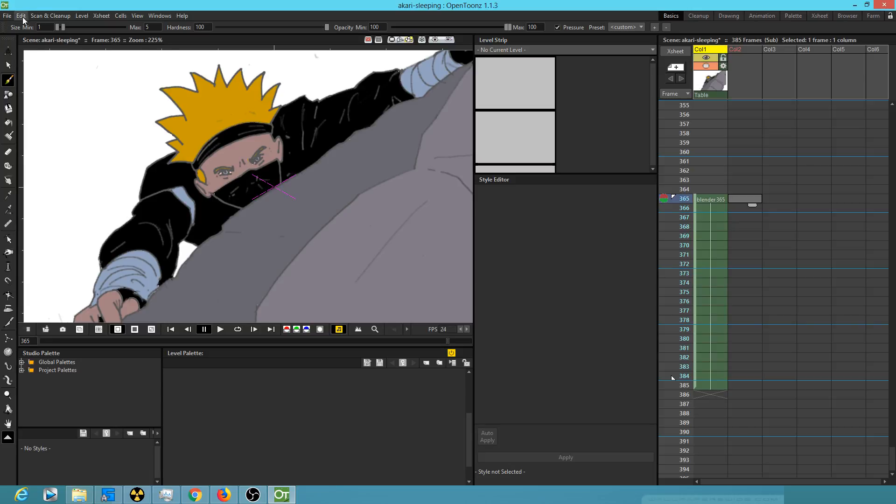
Search the configurable keyboard shortcuts for an "autocreation" command and close the shortcut settings.
click(6, 16)
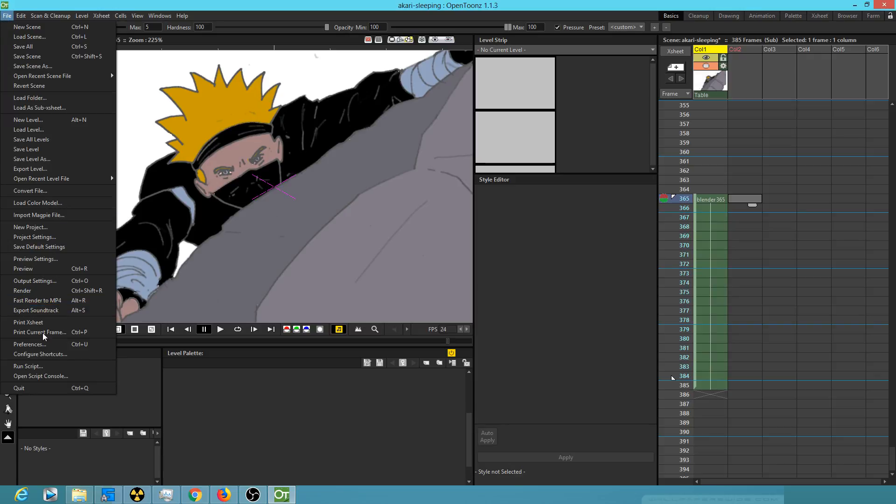
click(49, 356)
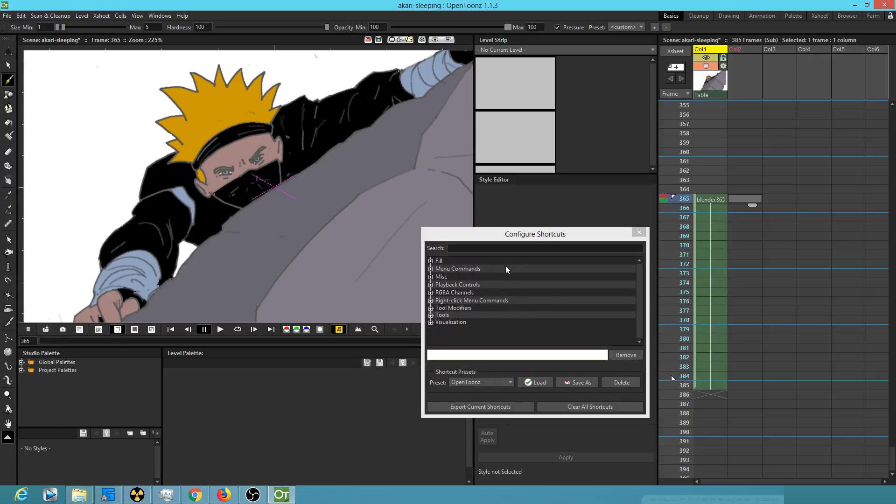
text(autocrea)
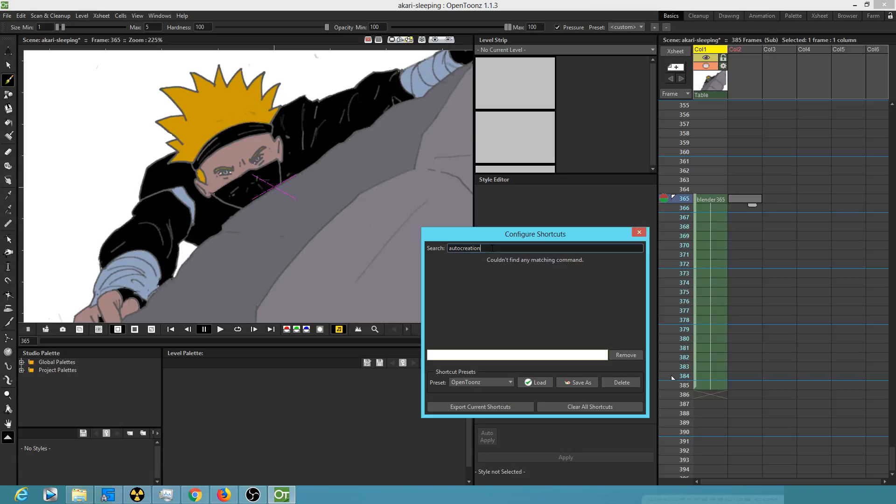
text(tion)
key(Escape)
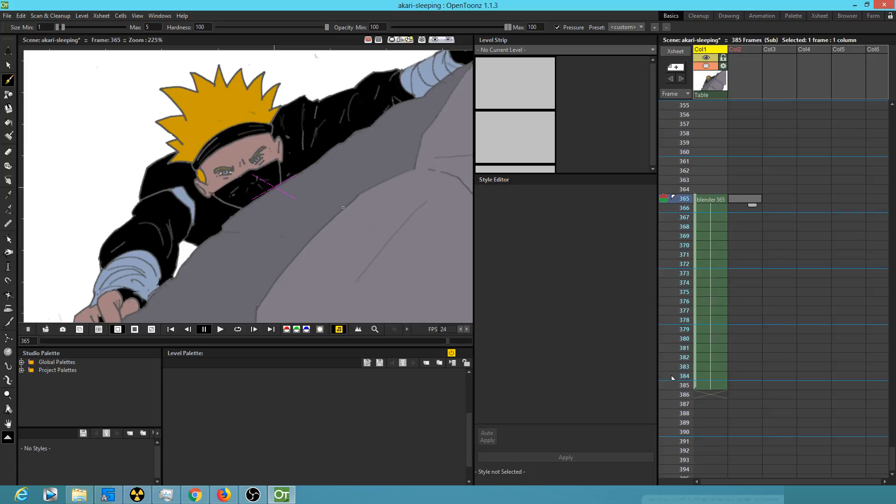
Autocreate a raster drawing at frame 365 of Col2 with a brush dab on the canvas, and select its cell.
click(303, 212)
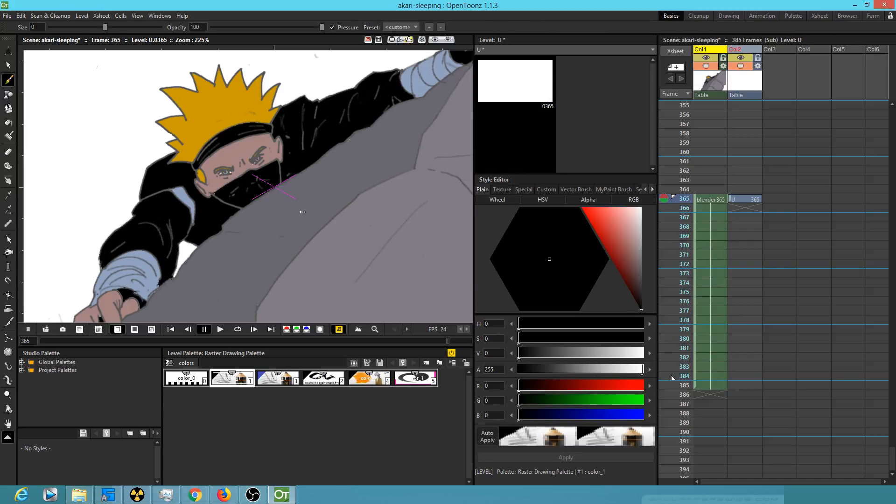
click(748, 197)
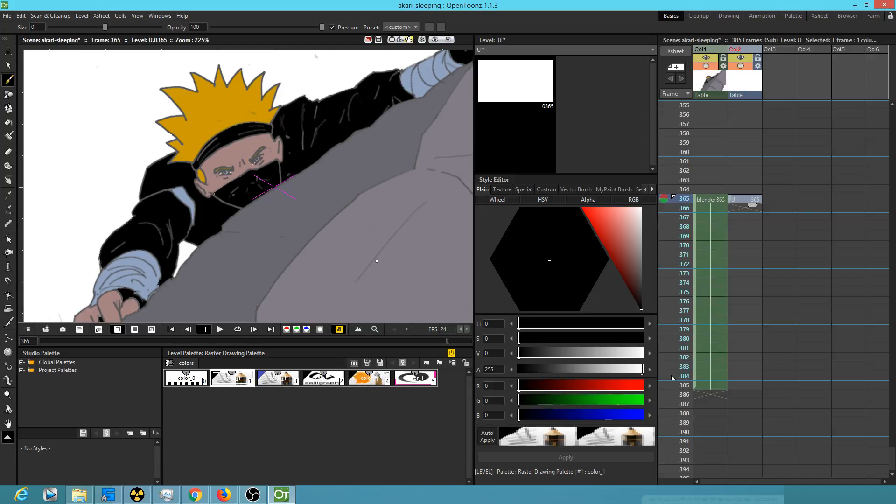
Set palette style 1 to white, select the paintbrush style 4, and test a black stroke on the boulder at frame 365.
drag(632, 225, 651, 186)
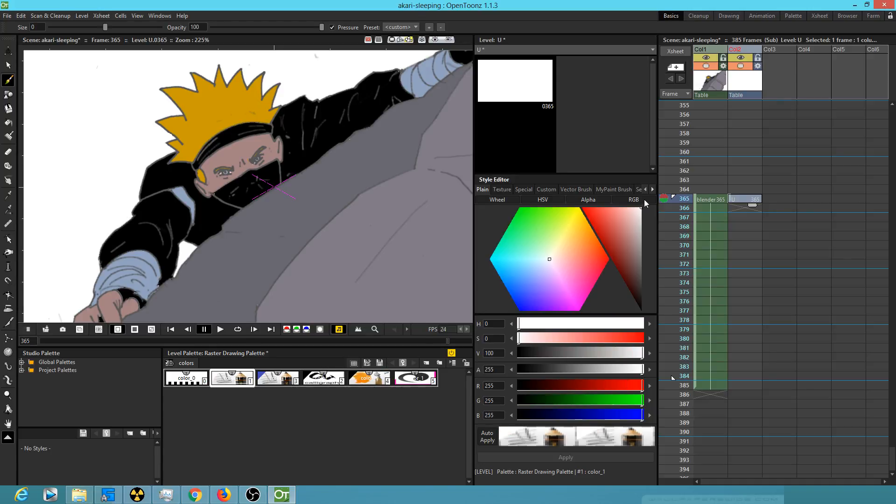
click(376, 379)
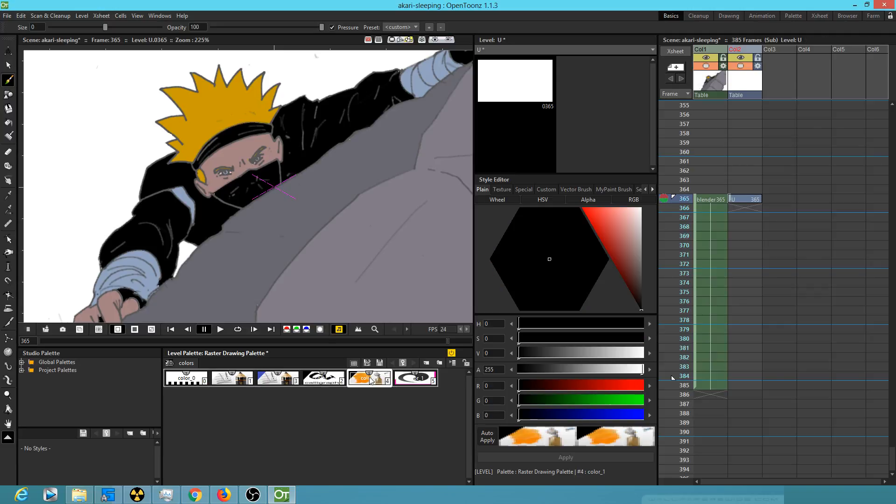
mouse_move(395, 211)
mouse_down()
mouse_move(325, 278)
mouse_move(333, 269)
mouse_up()
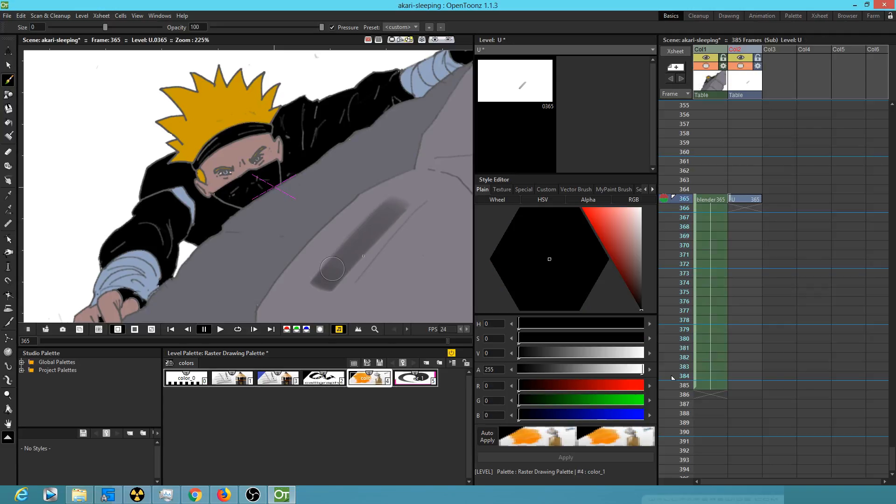
Set style 4 to white and paint highlights along the upper edges of the boulders, reducing the brush size to -0.59.
drag(626, 229, 648, 198)
mouse_move(332, 269)
mouse_down()
mouse_move(392, 210)
mouse_move(308, 285)
mouse_move(396, 200)
mouse_move(385, 193)
mouse_move(287, 288)
mouse_move(314, 295)
mouse_move(416, 200)
mouse_move(392, 194)
mouse_move(320, 246)
mouse_move(272, 316)
mouse_move(428, 195)
mouse_move(328, 285)
mouse_move(430, 196)
mouse_up()
mouse_move(434, 95)
mouse_down()
mouse_move(331, 170)
mouse_move(392, 138)
mouse_move(362, 200)
mouse_move(423, 119)
mouse_move(366, 153)
mouse_move(356, 183)
mouse_move(388, 178)
mouse_move(346, 252)
mouse_up()
drag(105, 27, 95, 27)
mouse_move(392, 155)
mouse_down()
mouse_move(422, 128)
mouse_move(455, 118)
mouse_move(444, 113)
mouse_move(421, 146)
mouse_move(414, 136)
mouse_move(404, 145)
mouse_move(297, 276)
mouse_move(365, 184)
mouse_move(321, 242)
mouse_move(373, 200)
mouse_move(389, 207)
mouse_move(331, 243)
mouse_move(287, 287)
mouse_move(317, 268)
mouse_move(308, 296)
mouse_up()
drag(368, 220, 422, 159)
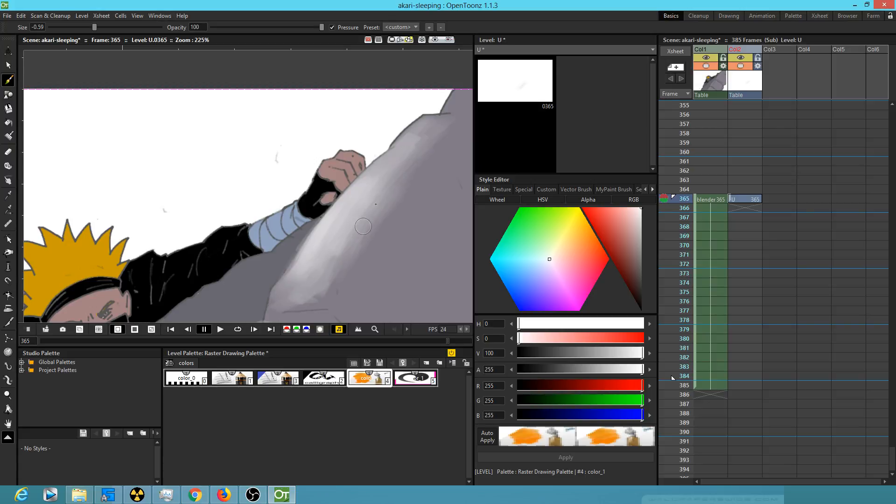
Sketch two dark arrows pointing down towards the ninja from above, and undo them.
scroll(395, 205, down, 4)
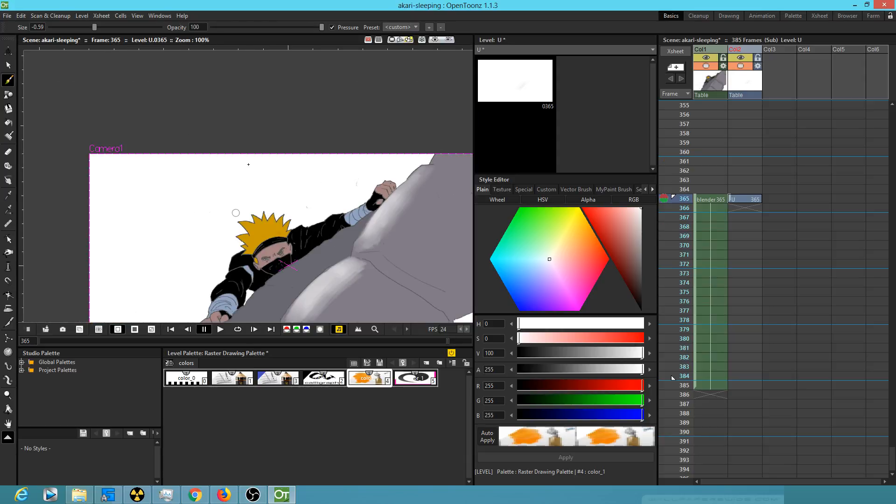
drag(631, 233, 631, 330)
mouse_move(164, 154)
mouse_down()
mouse_move(207, 226)
mouse_move(215, 169)
mouse_up()
mouse_move(290, 155)
mouse_down()
mouse_move(308, 204)
mouse_move(322, 171)
mouse_up()
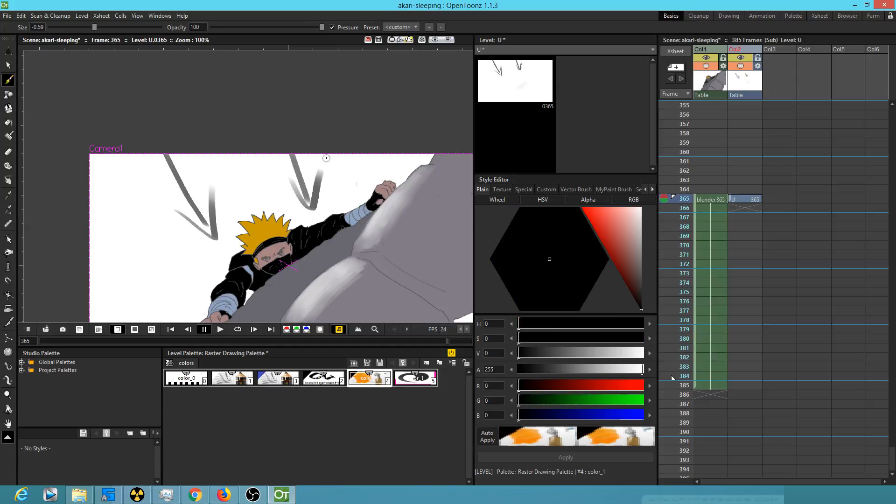
key(ctrl+z)
key(ctrl+z)
key(ctrl+z)
key(ctrl+z)
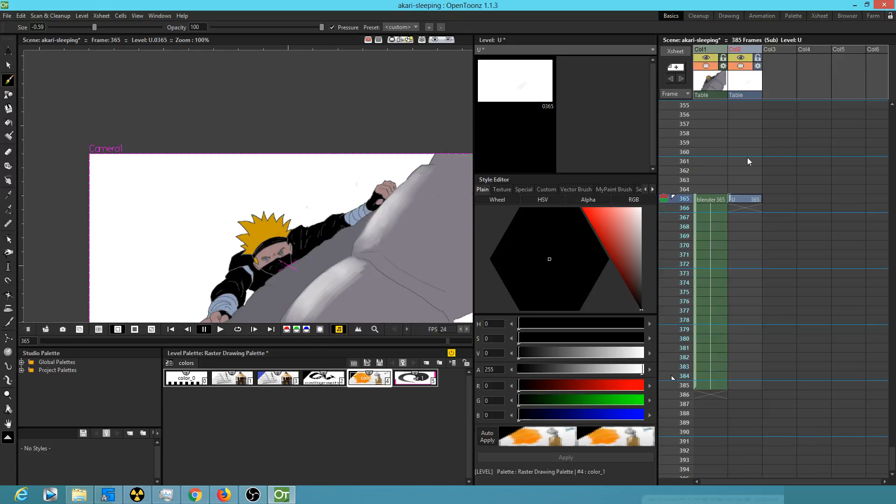
Sample the boulder's grey, raise its value to 65, and brush it between the highlights and the base colour.
key(r)
click(374, 299)
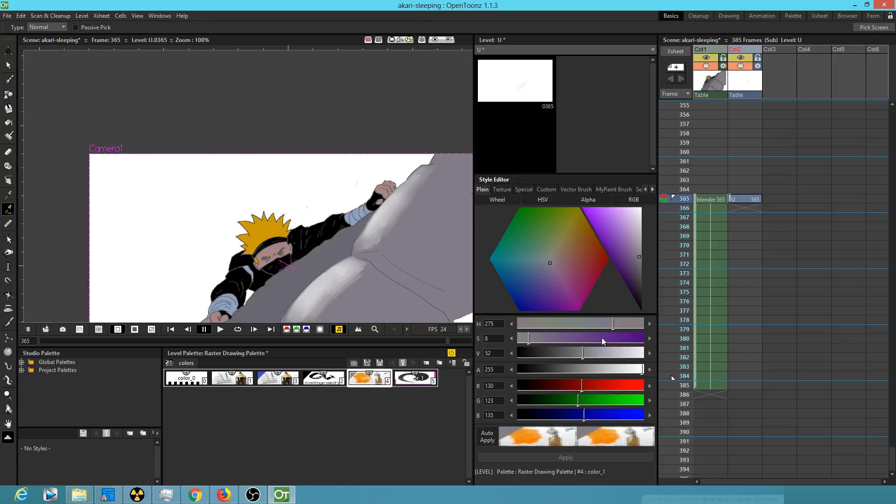
drag(587, 356, 599, 357)
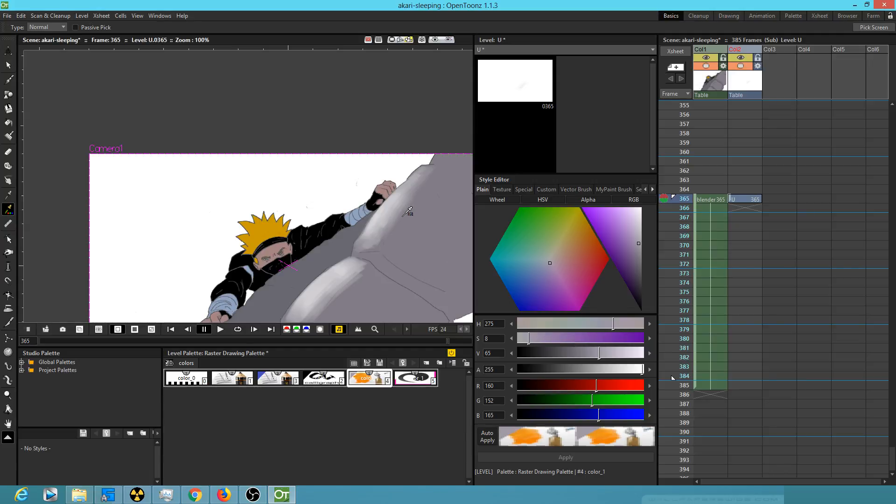
key(b)
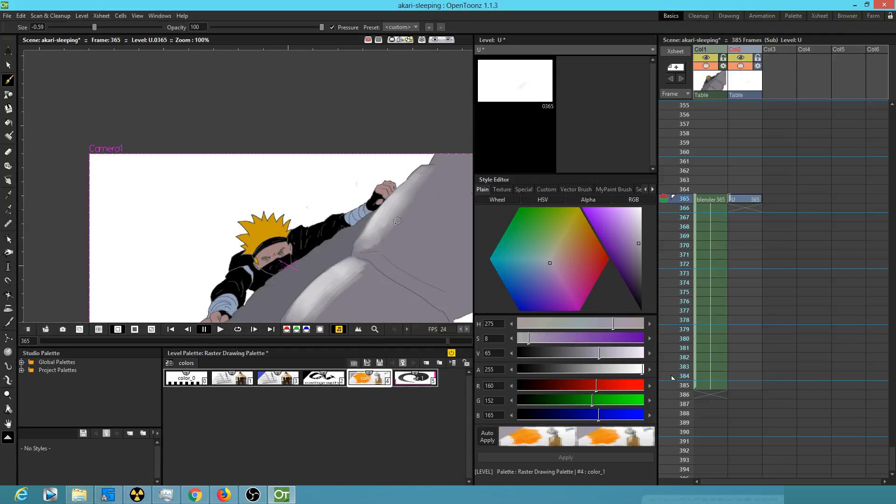
mouse_move(403, 205)
mouse_down()
mouse_move(417, 182)
mouse_move(394, 200)
mouse_up()
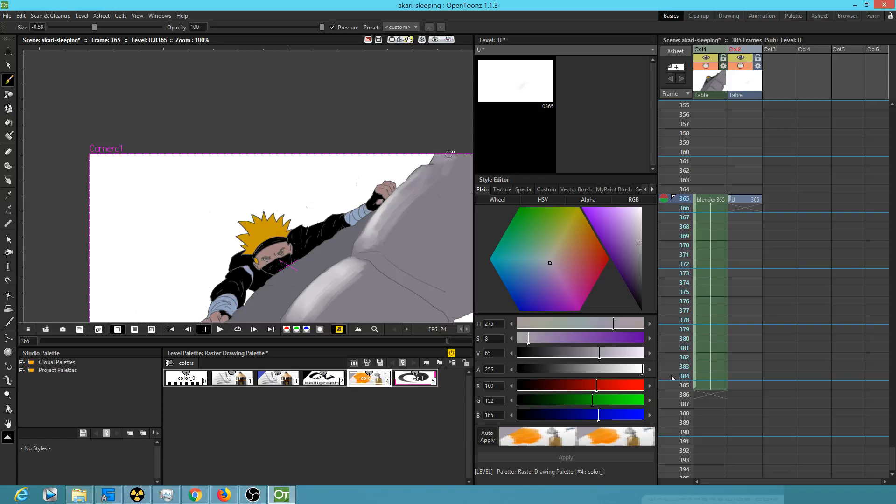
drag(449, 154, 443, 156)
mouse_move(351, 280)
mouse_down()
mouse_move(315, 313)
mouse_move(345, 279)
mouse_move(329, 302)
mouse_up()
drag(361, 272, 361, 272)
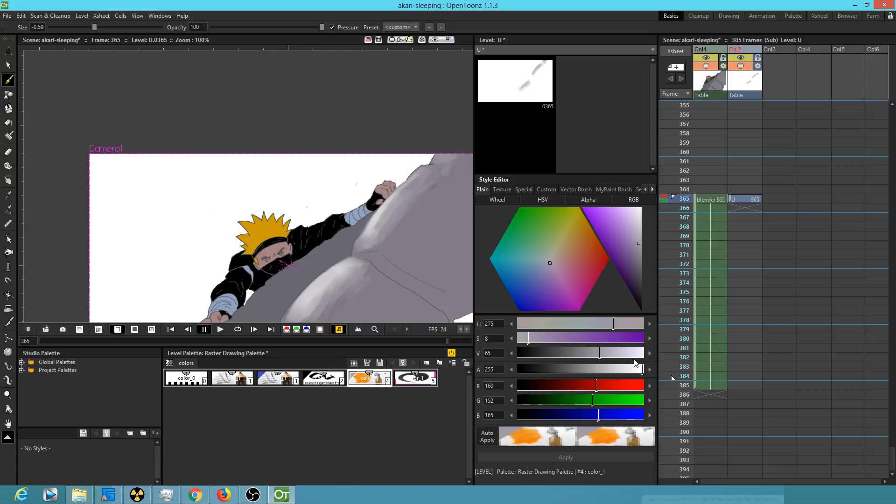
Set the colour to grey RGB 122, 114, 127 and shade the upper boulder's face, enlarging the brush to 0.33.
click(638, 237)
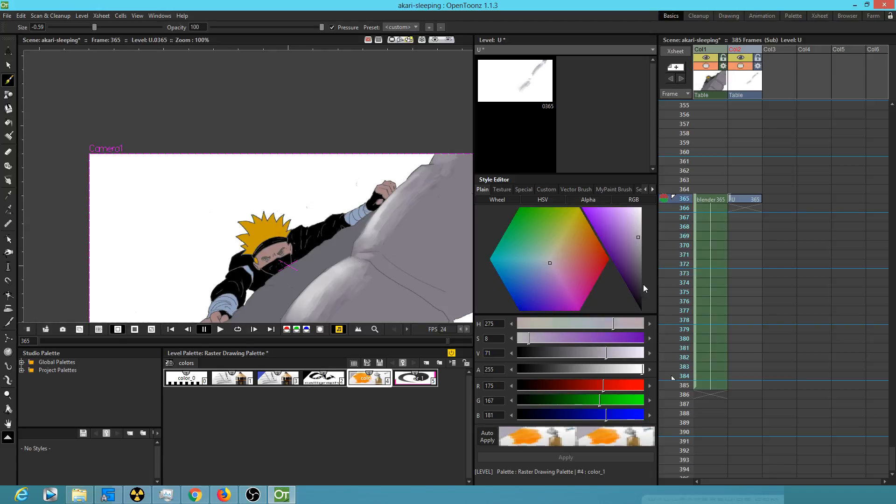
click(639, 259)
mouse_move(463, 254)
mouse_down()
mouse_move(476, 180)
mouse_move(446, 200)
mouse_move(477, 176)
mouse_move(444, 217)
mouse_move(480, 210)
mouse_move(437, 258)
mouse_up()
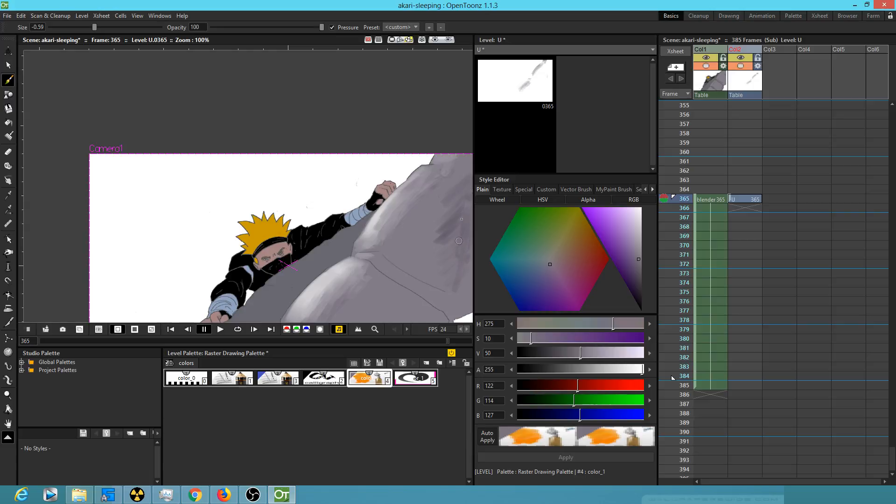
drag(95, 27, 106, 27)
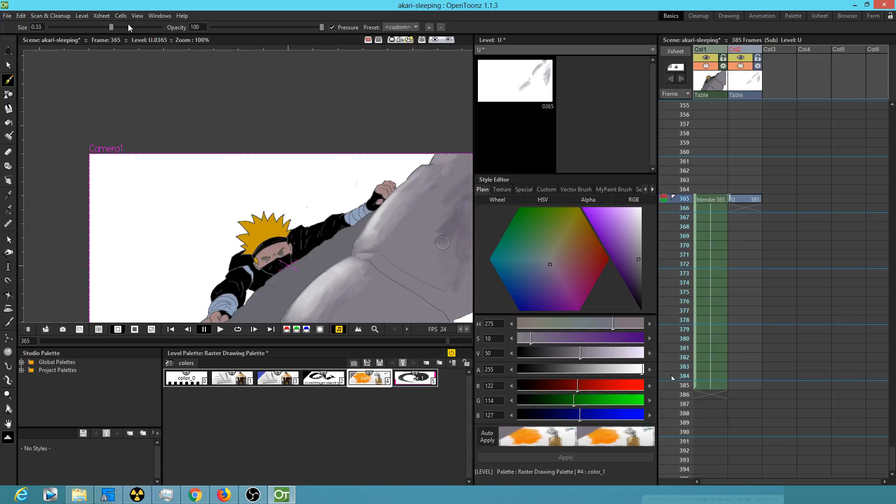
mouse_move(458, 197)
mouse_down()
mouse_move(450, 222)
mouse_move(440, 197)
mouse_up()
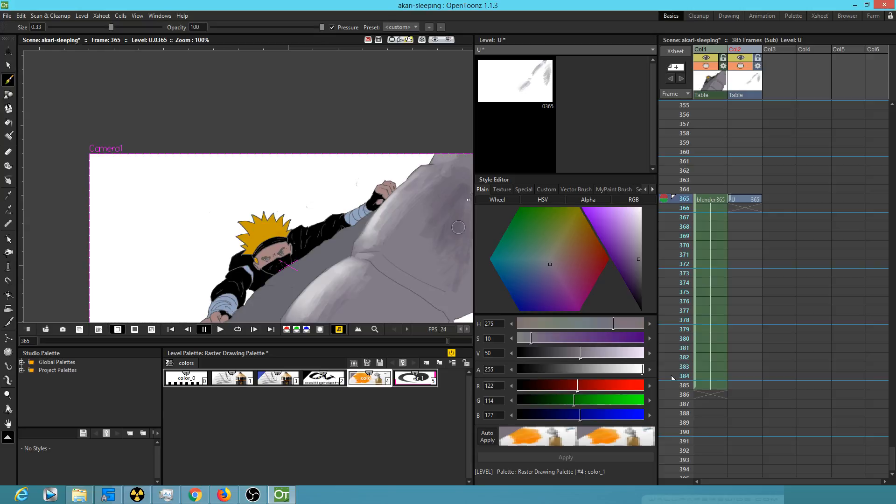
drag(428, 237, 416, 228)
Darken the boulder cracks and shadowed sides with greys from RGB 101, 98, 104 down, and highlight the lowest boulder with RGB 206, 205, 206.
click(640, 268)
mouse_move(404, 282)
mouse_down()
mouse_move(438, 298)
mouse_move(383, 267)
mouse_move(414, 277)
mouse_move(427, 296)
mouse_move(381, 267)
mouse_move(447, 289)
mouse_move(448, 309)
mouse_move(465, 287)
mouse_up()
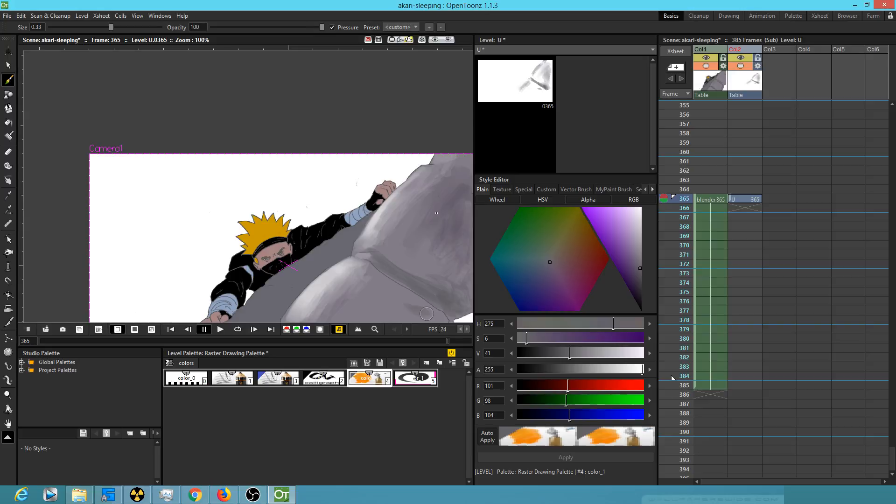
drag(442, 306, 408, 197)
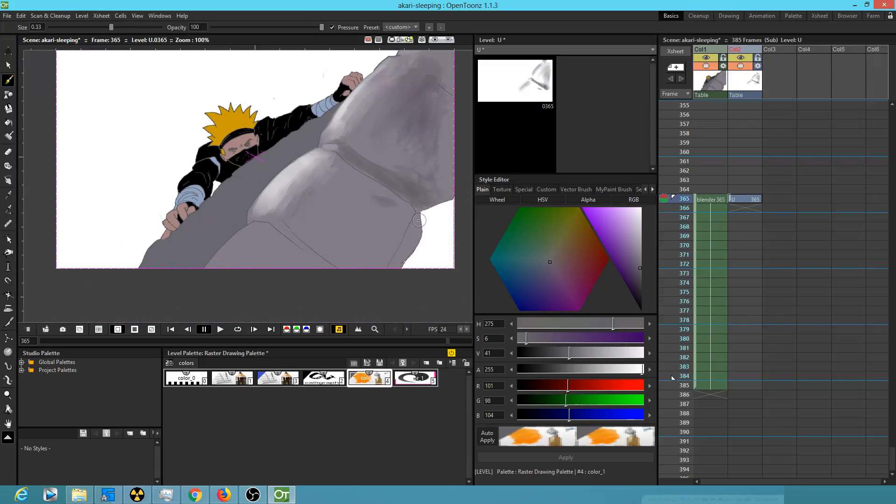
drag(641, 286, 641, 292)
mouse_move(423, 214)
mouse_down()
mouse_move(386, 274)
mouse_move(413, 242)
mouse_move(395, 272)
mouse_up()
mouse_move(424, 214)
mouse_down()
mouse_move(456, 198)
mouse_move(415, 265)
mouse_move(446, 263)
mouse_move(440, 275)
mouse_move(444, 224)
mouse_move(415, 252)
mouse_move(445, 204)
mouse_move(452, 219)
mouse_move(418, 281)
mouse_move(393, 258)
mouse_move(363, 266)
mouse_move(410, 223)
mouse_move(453, 156)
mouse_move(439, 182)
mouse_move(427, 176)
mouse_move(449, 173)
mouse_move(443, 190)
mouse_move(428, 179)
mouse_move(444, 167)
mouse_move(436, 192)
mouse_move(451, 188)
mouse_move(419, 217)
mouse_up()
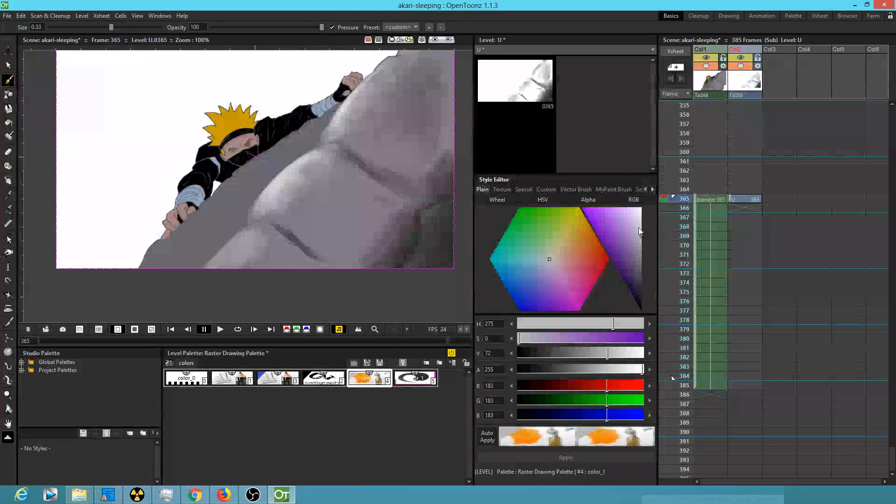
click(640, 226)
drag(254, 227, 198, 280)
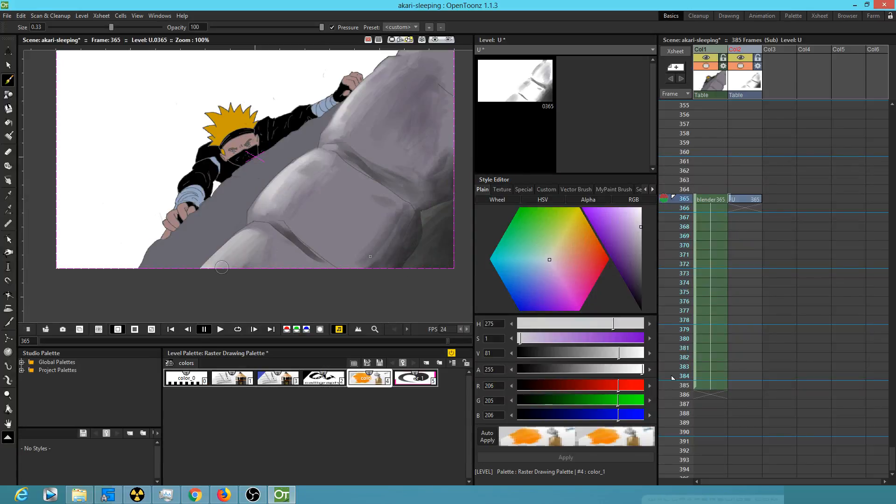
Sample the rear rock's grey, lighten it to RGB 128, 122, 142, paint over the rock, and lighten the colour to RGB 177, 177, 178.
drag(358, 264, 382, 231)
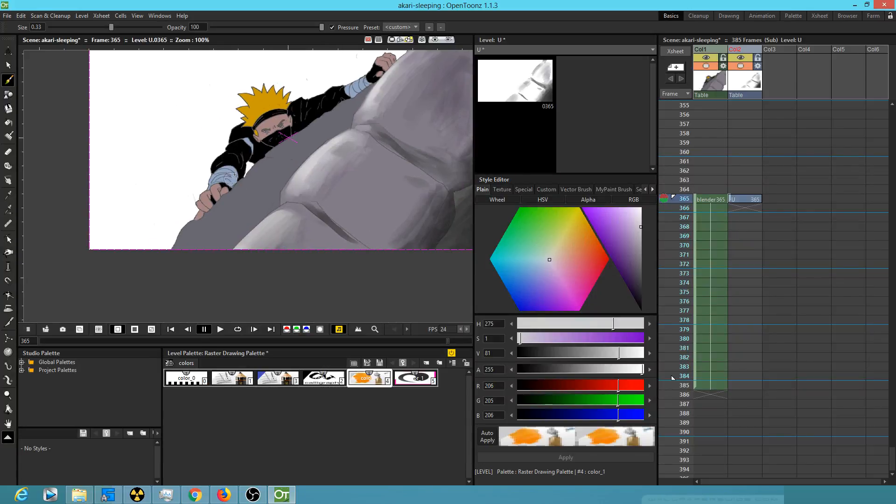
key(r)
click(274, 178)
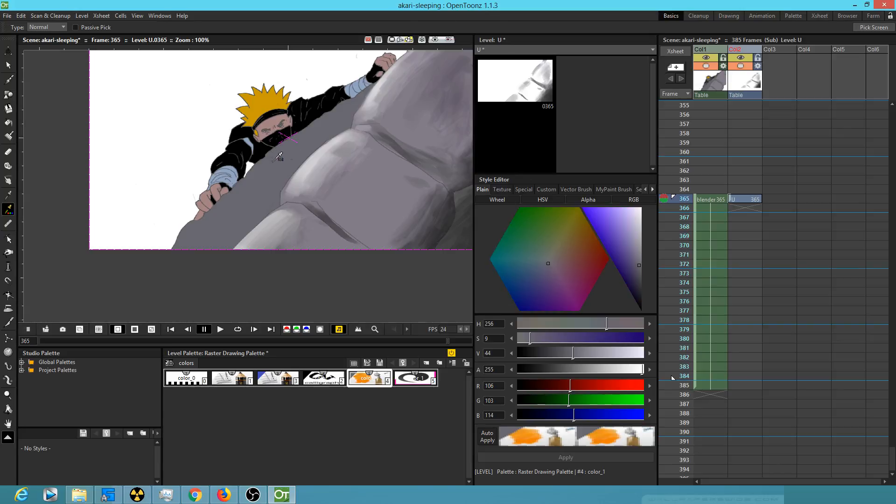
key(b)
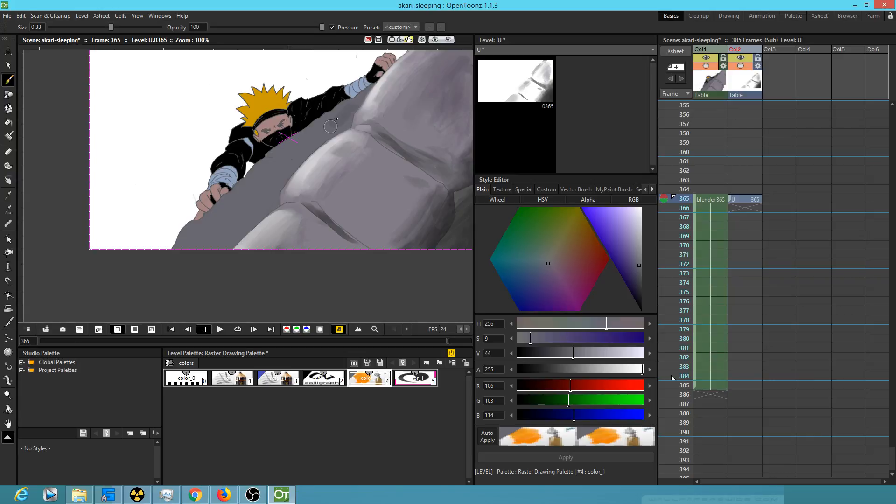
click(639, 252)
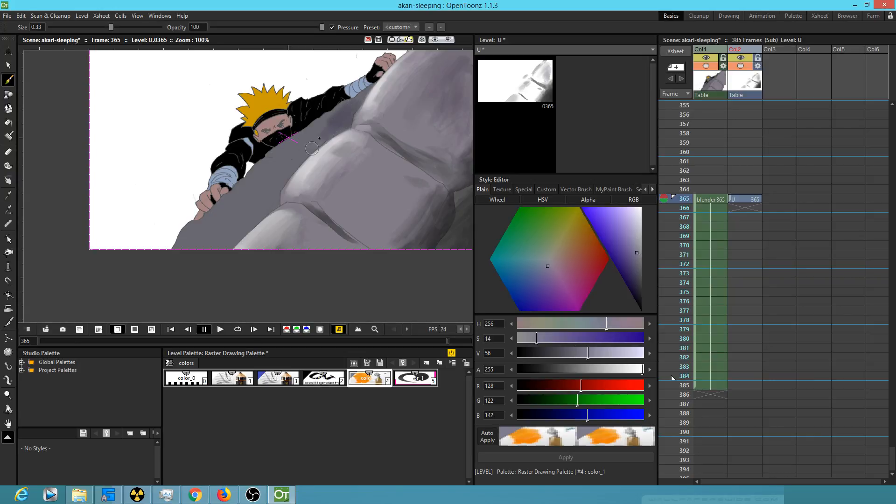
drag(326, 133, 356, 99)
mouse_move(293, 161)
mouse_down()
mouse_move(268, 198)
mouse_move(274, 175)
mouse_move(242, 203)
mouse_move(246, 192)
mouse_move(252, 215)
mouse_move(259, 212)
mouse_move(228, 210)
mouse_move(208, 229)
mouse_up()
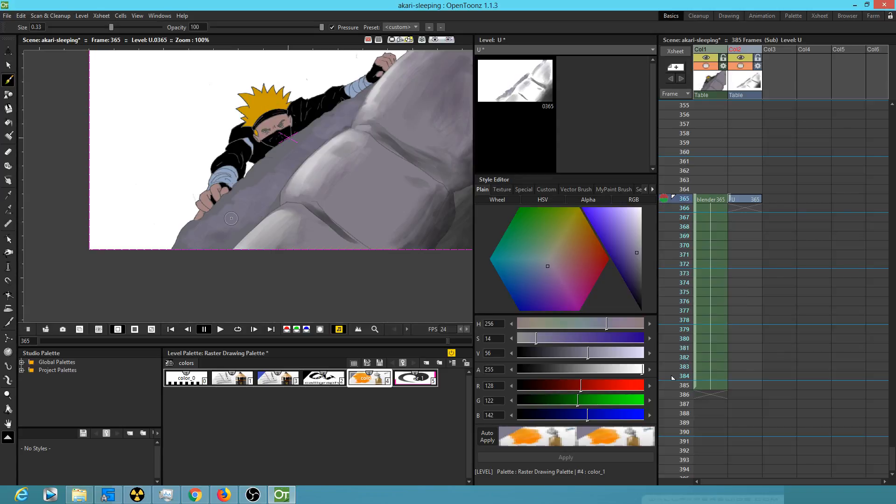
click(641, 238)
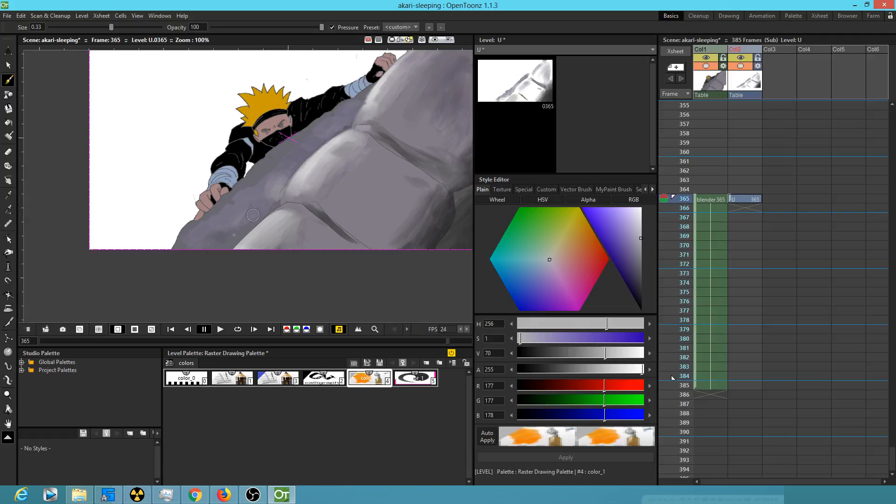
Set the colour to dark grey RGB 68, 68, 68 and paint the shadow beneath the ninja on the rear rock.
drag(646, 262, 641, 283)
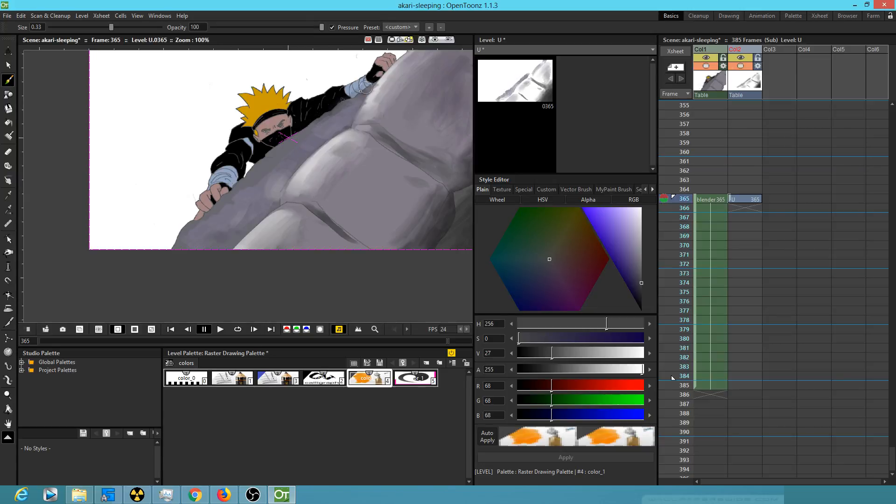
mouse_move(340, 104)
mouse_down()
mouse_move(250, 166)
mouse_move(265, 158)
mouse_up()
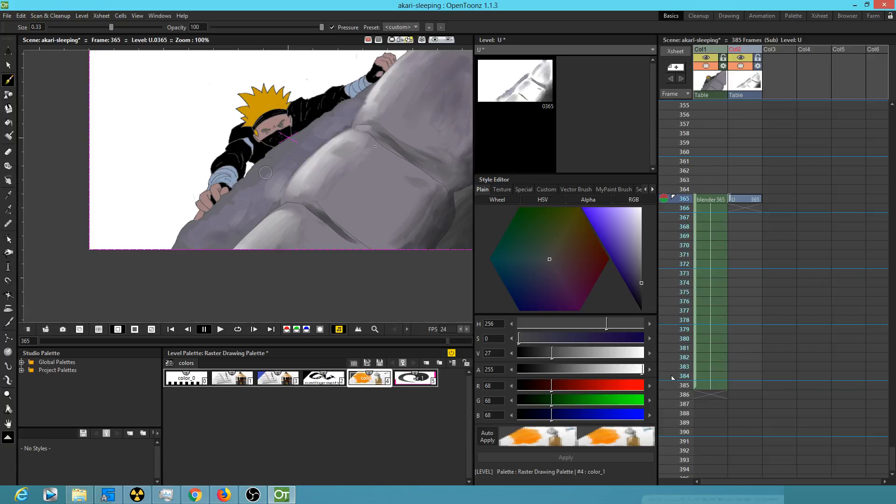
drag(286, 147, 366, 88)
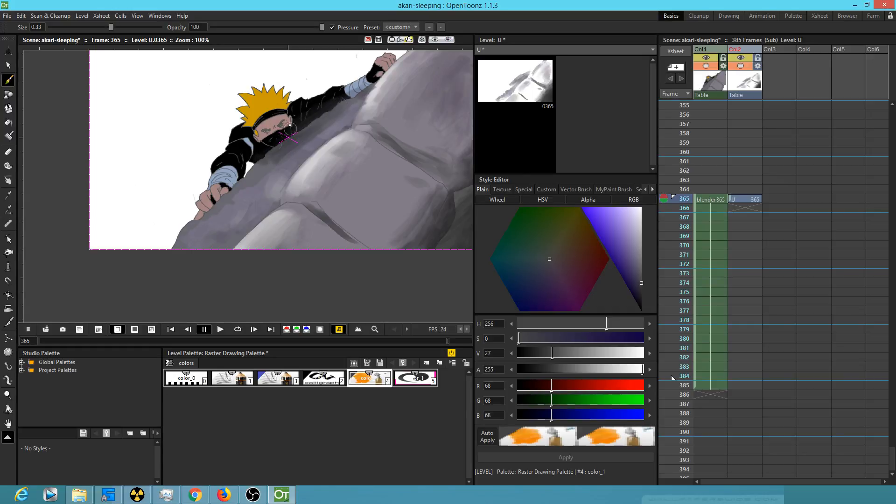
Shade the ninja's face, hair and lower arm with dark grey, and undo the last stroke.
drag(275, 127, 267, 129)
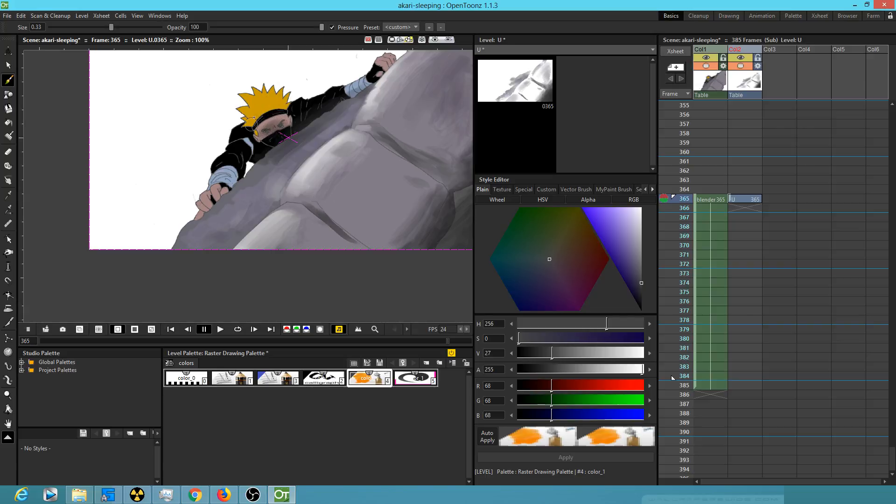
mouse_move(252, 121)
mouse_down()
mouse_move(280, 103)
mouse_move(251, 118)
mouse_move(283, 96)
mouse_move(256, 126)
mouse_up()
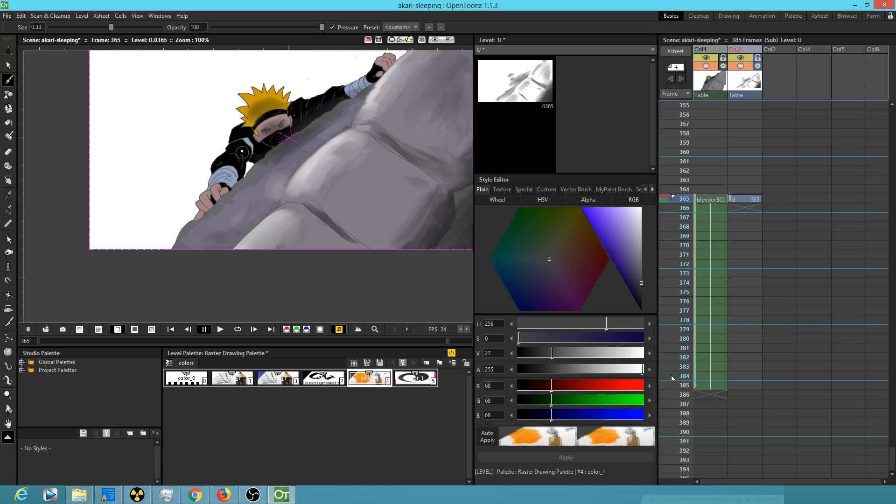
mouse_move(239, 166)
mouse_down()
mouse_move(201, 212)
mouse_move(213, 210)
mouse_move(215, 196)
mouse_up()
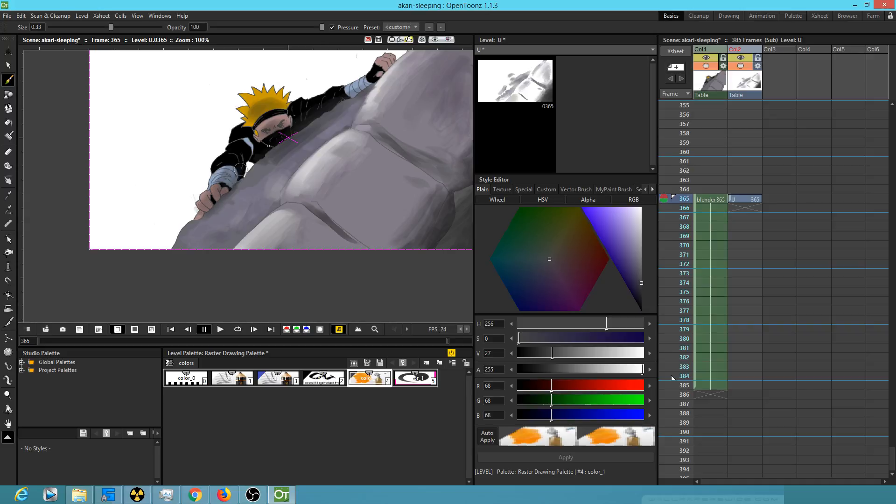
key(ctrl+z)
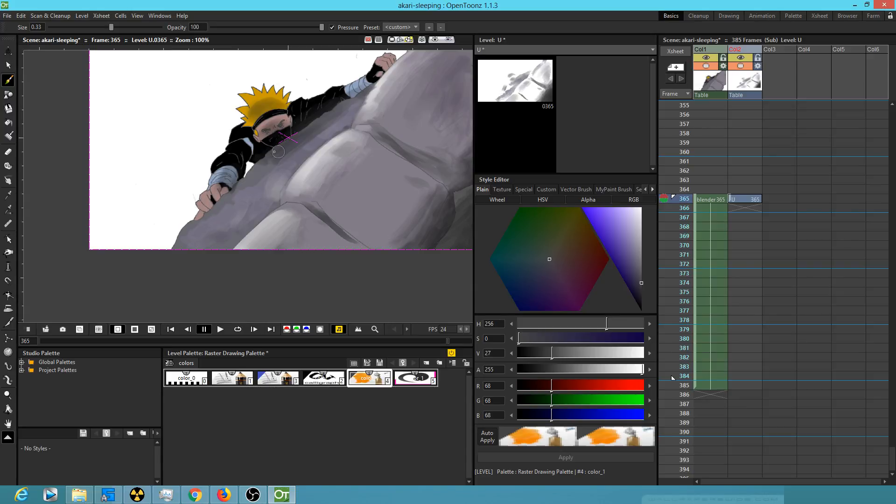
Reduce the brush size to -1.33 and shade the rock around the ninja's lower hand and beneath his chest in dark grey.
key(shift+space)
drag(231, 209, 285, 160)
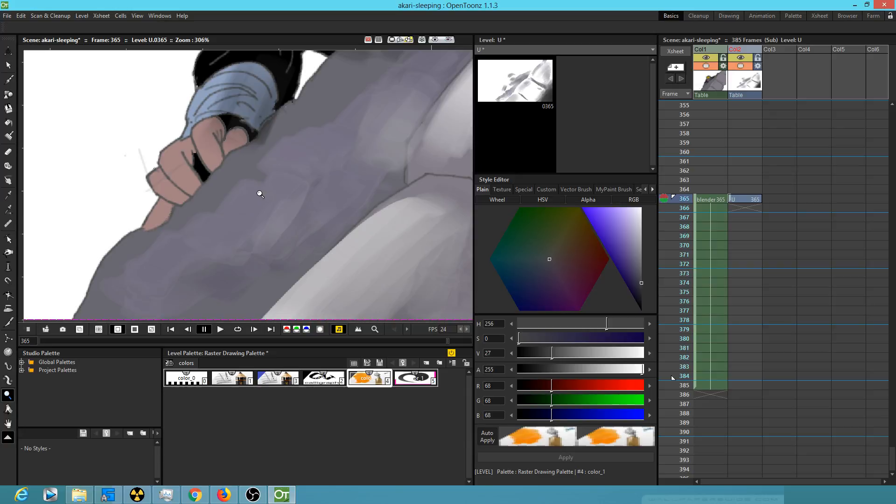
key(b)
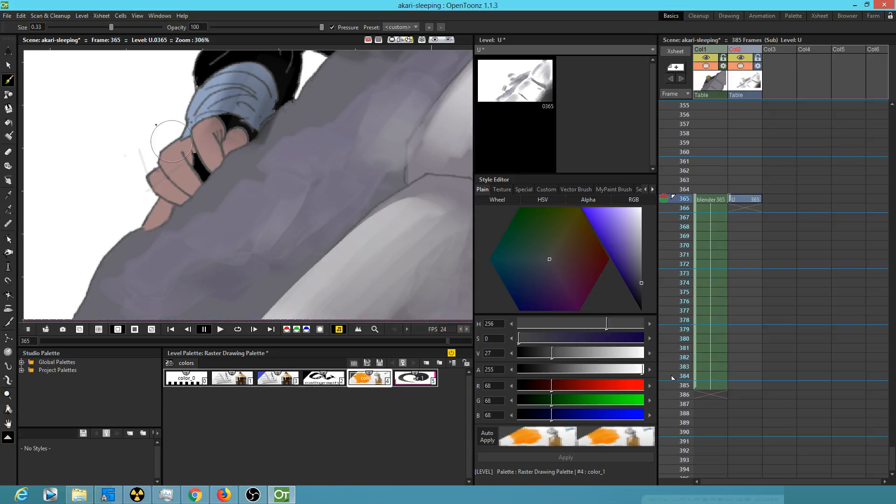
drag(111, 27, 80, 27)
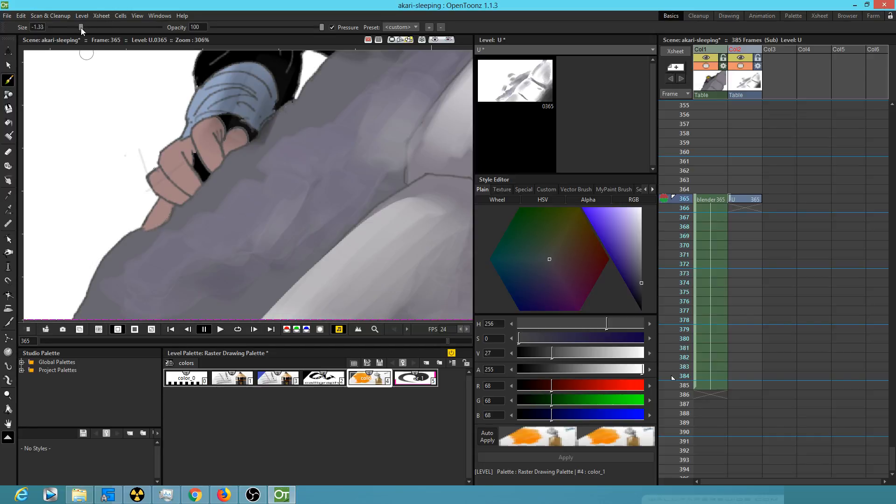
mouse_move(182, 214)
mouse_down()
mouse_move(168, 229)
mouse_move(196, 201)
mouse_move(185, 204)
mouse_move(200, 181)
mouse_move(176, 192)
mouse_move(197, 173)
mouse_move(181, 208)
mouse_move(215, 179)
mouse_move(217, 169)
mouse_move(207, 173)
mouse_move(218, 159)
mouse_move(199, 191)
mouse_move(252, 145)
mouse_move(197, 214)
mouse_move(204, 196)
mouse_move(157, 236)
mouse_move(170, 231)
mouse_move(169, 202)
mouse_move(190, 216)
mouse_up()
mouse_move(243, 147)
mouse_down()
mouse_move(249, 133)
mouse_move(234, 157)
mouse_up()
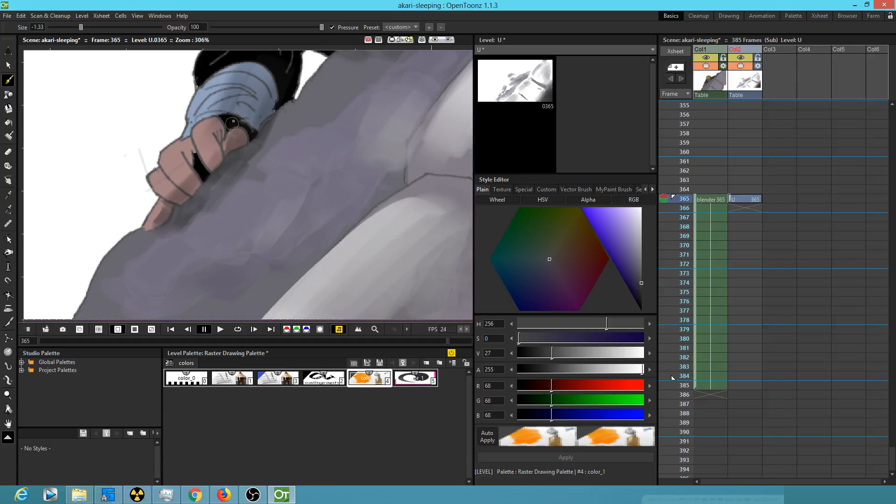
mouse_move(269, 110)
mouse_down()
mouse_move(254, 130)
mouse_move(266, 82)
mouse_move(243, 118)
mouse_move(245, 103)
mouse_move(260, 98)
mouse_move(285, 200)
mouse_move(292, 189)
mouse_move(245, 317)
mouse_move(245, 268)
mouse_up()
mouse_move(256, 177)
mouse_down()
mouse_move(248, 151)
mouse_move(229, 166)
mouse_move(251, 149)
mouse_move(232, 174)
mouse_move(250, 160)
mouse_move(229, 171)
mouse_move(253, 168)
mouse_move(250, 194)
mouse_move(272, 214)
mouse_move(278, 204)
mouse_move(264, 173)
mouse_move(253, 206)
mouse_move(277, 208)
mouse_up()
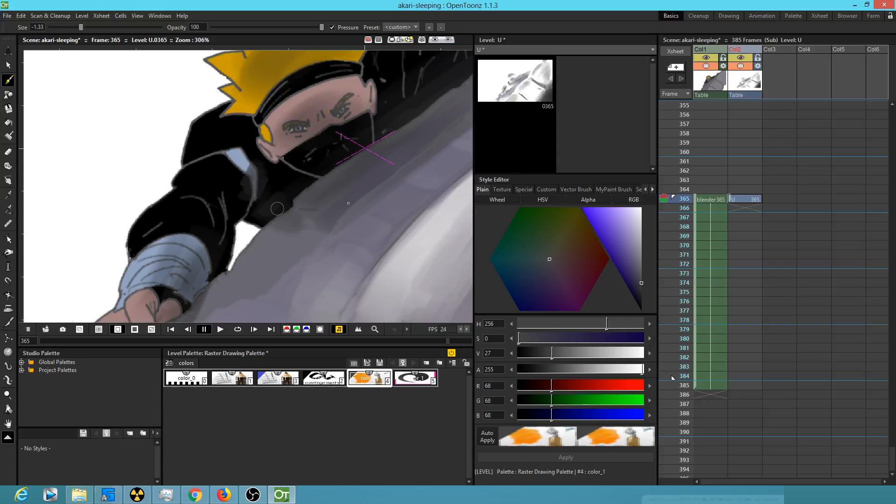
Set the colour to white and the brush size to -2.31, and paint highlights on the ninja's shoulder and upper sleeve folds.
drag(372, 143, 331, 248)
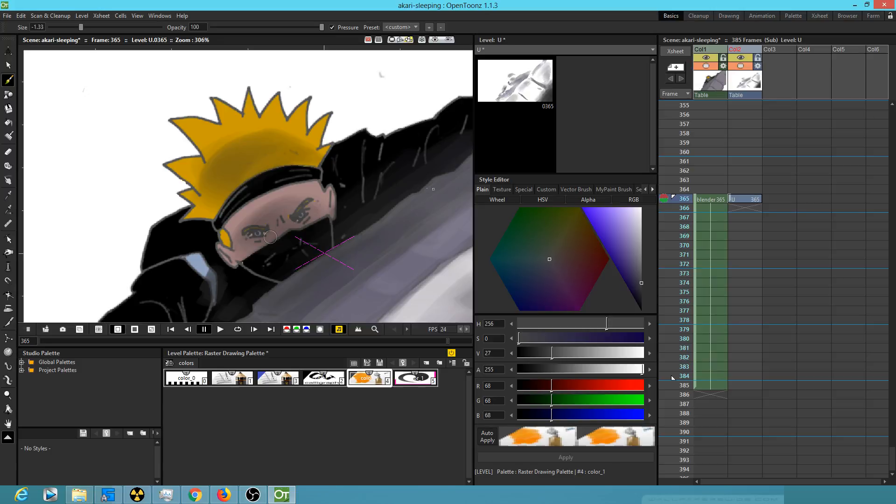
click(644, 205)
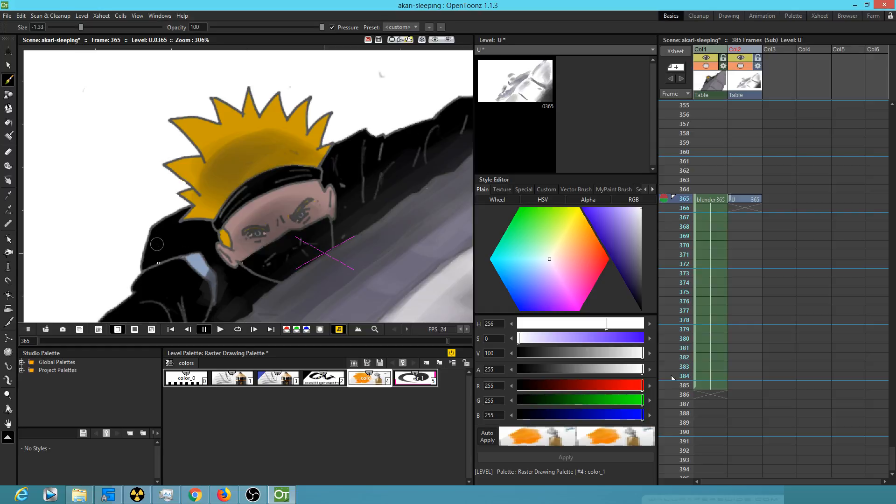
drag(81, 27, 63, 27)
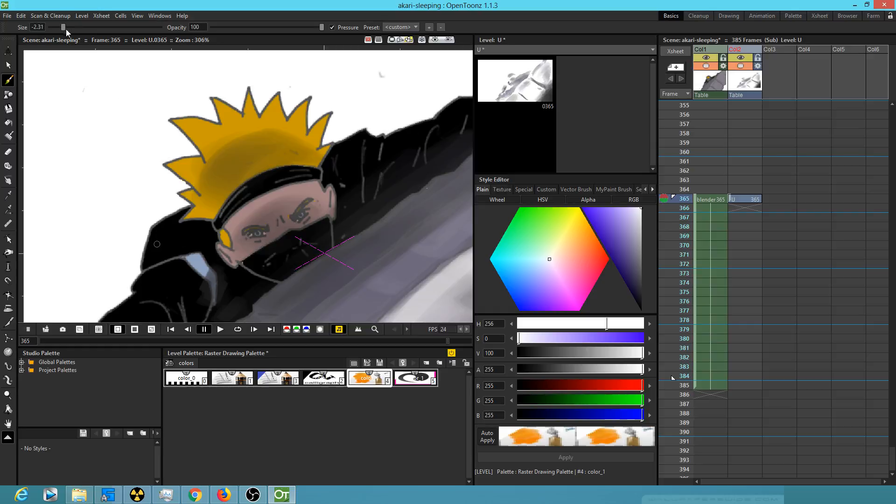
drag(155, 233, 149, 257)
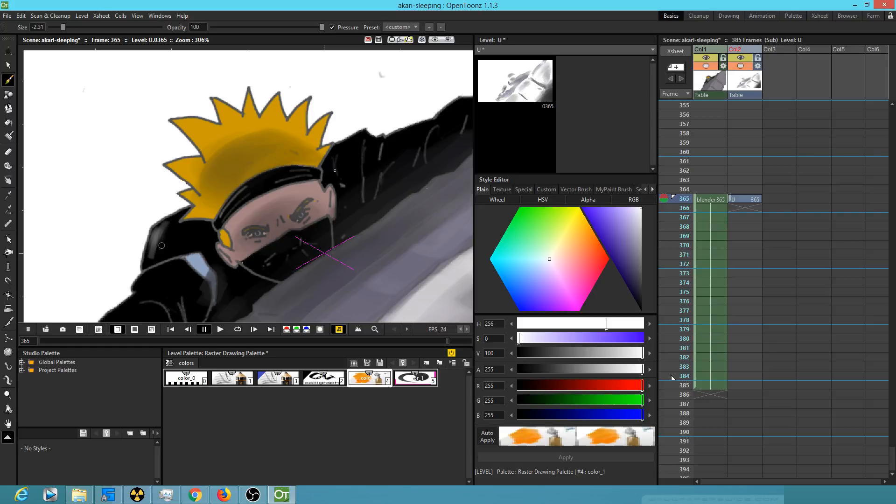
scroll(161, 246, down, 2)
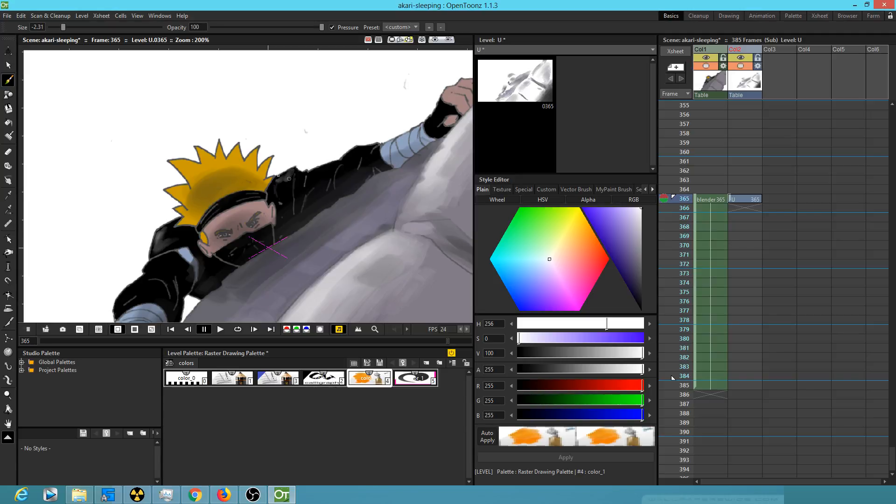
mouse_move(289, 186)
mouse_down()
mouse_move(292, 174)
mouse_move(293, 184)
mouse_up()
drag(292, 197, 297, 170)
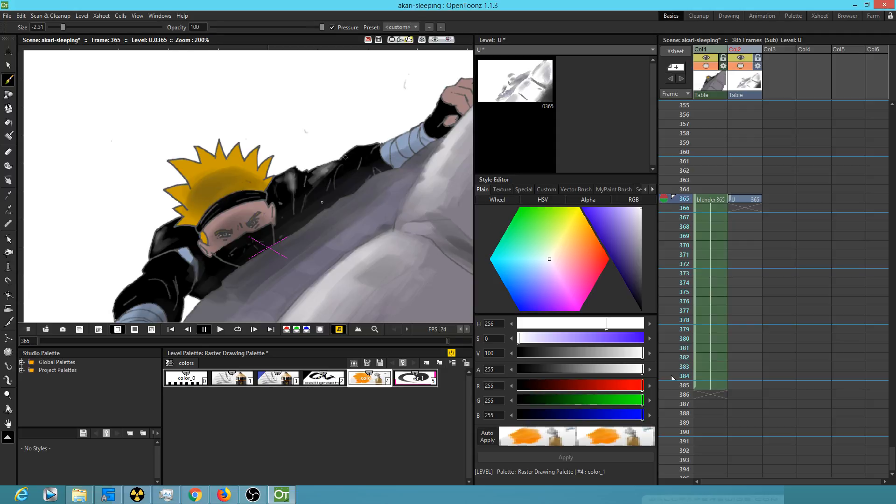
Sample the sleeve's near-black, lighten it to RGB 36, 35, 38 and RGB 43, 41, 45, and paint over the sleeves.
key(r)
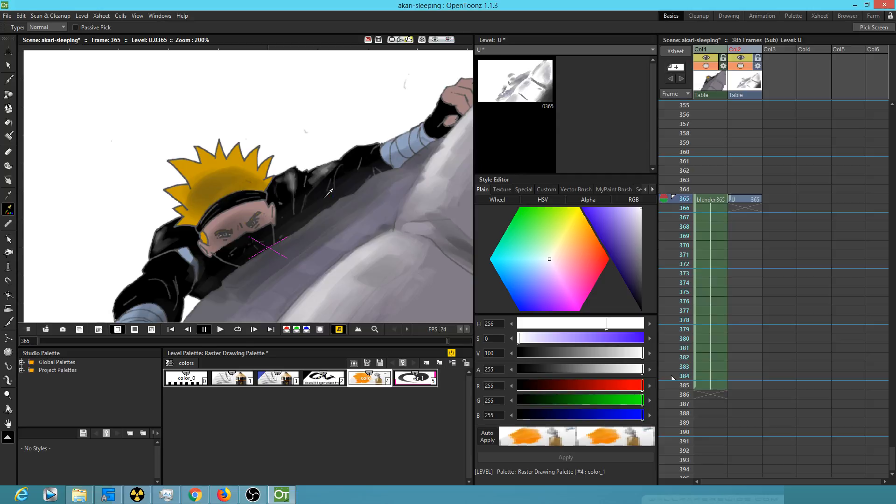
click(326, 196)
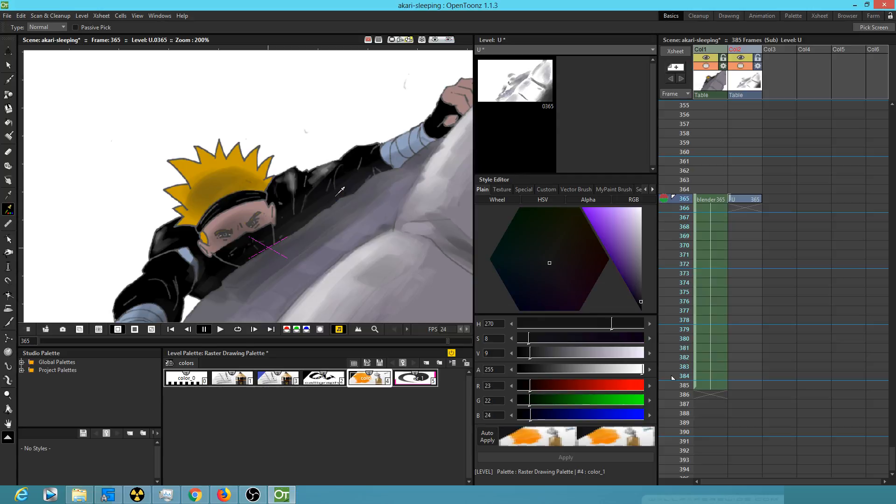
drag(533, 355, 537, 353)
key(b)
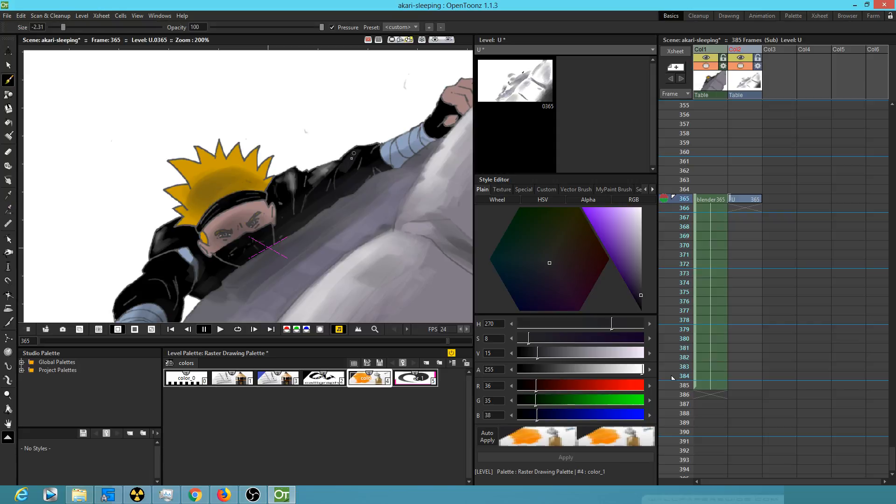
drag(338, 163, 322, 173)
mouse_move(293, 183)
mouse_down()
mouse_move(293, 173)
mouse_move(277, 189)
mouse_move(291, 183)
mouse_up()
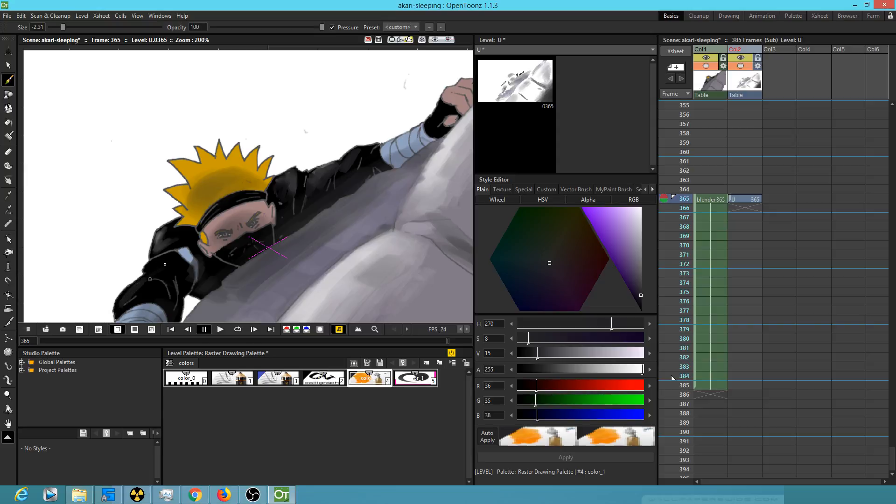
drag(537, 353, 541, 353)
drag(294, 172, 307, 176)
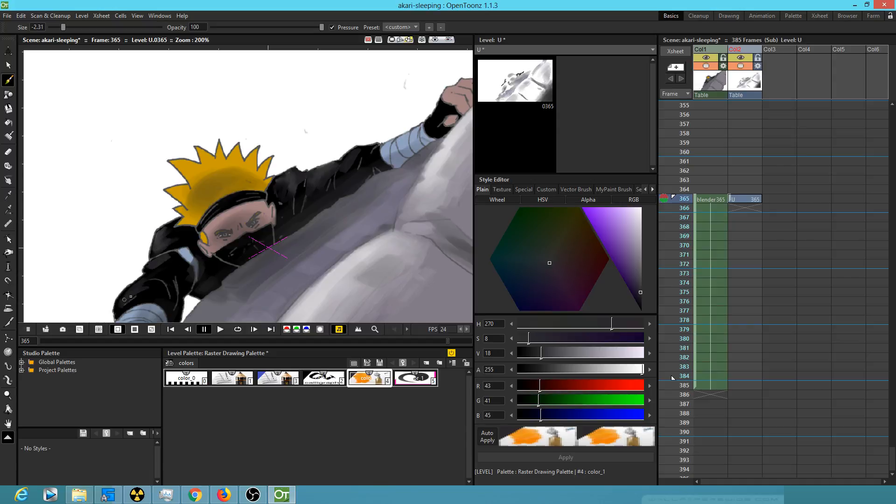
Lighten the colour to neutral grey RGB 140, 140, 140 and paint fold highlights on the extended sleeve and the opposite shoulder.
click(640, 280)
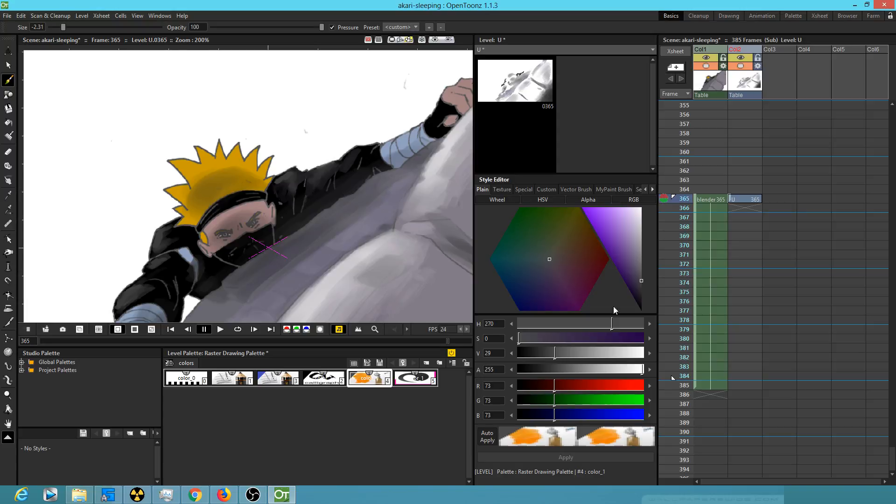
drag(561, 354, 573, 353)
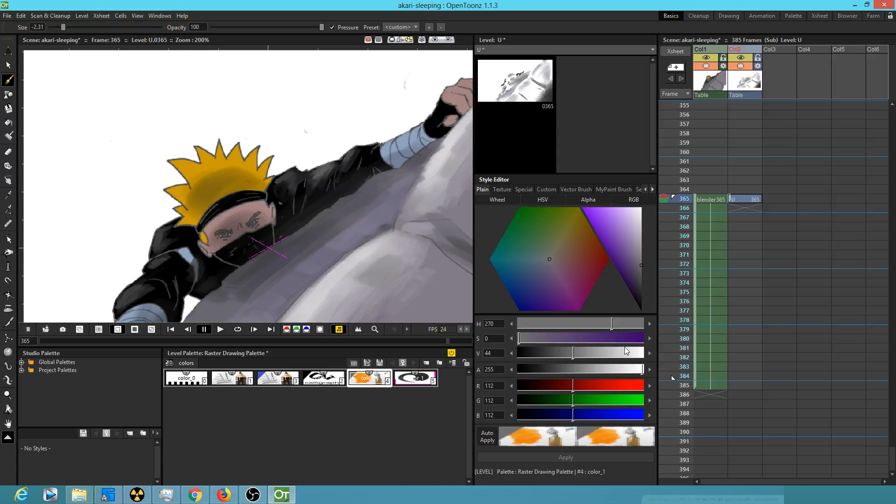
drag(578, 354, 587, 353)
drag(355, 148, 342, 166)
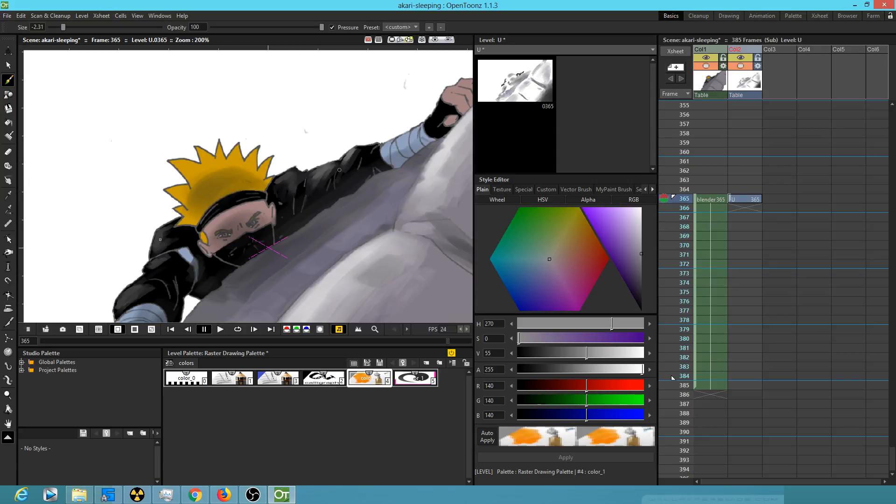
mouse_move(163, 229)
mouse_down()
mouse_move(158, 267)
mouse_move(169, 228)
mouse_move(154, 263)
mouse_move(171, 231)
mouse_move(176, 263)
mouse_move(220, 210)
mouse_move(144, 270)
mouse_up()
Sample the hair's yellow and desaturate it to RGB 204, 180, 100.
key(k)
click(216, 161)
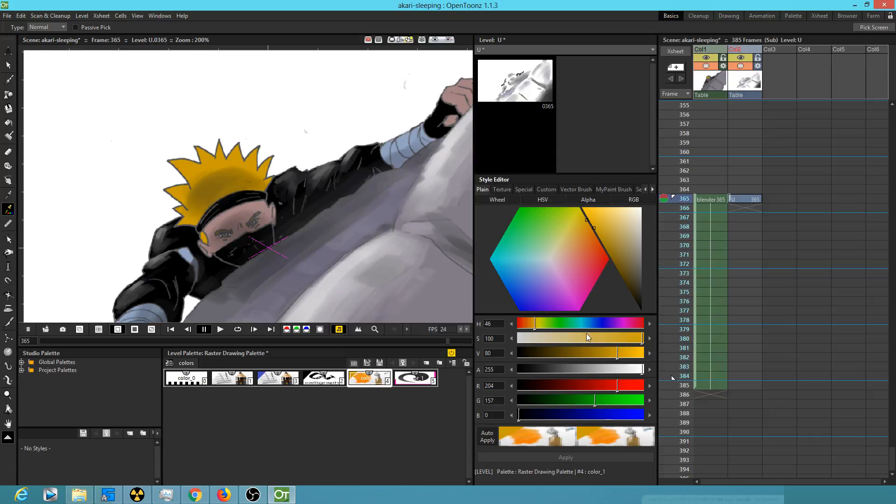
drag(643, 342, 582, 343)
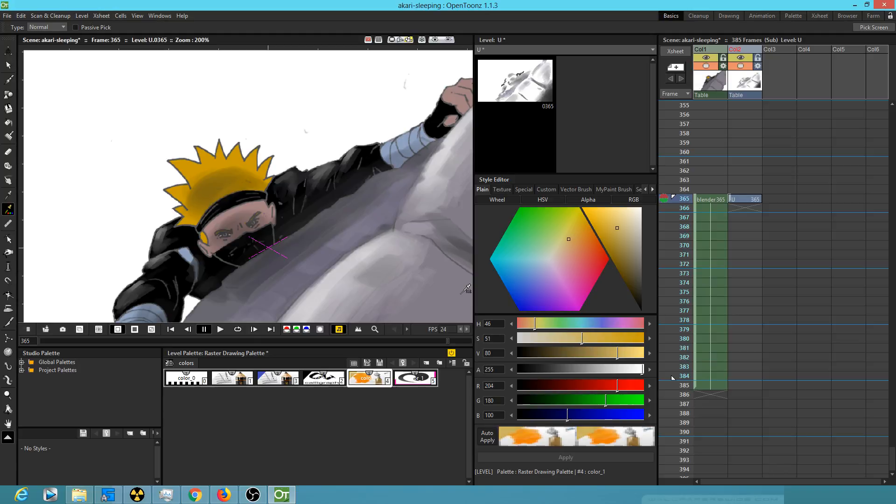
key(b)
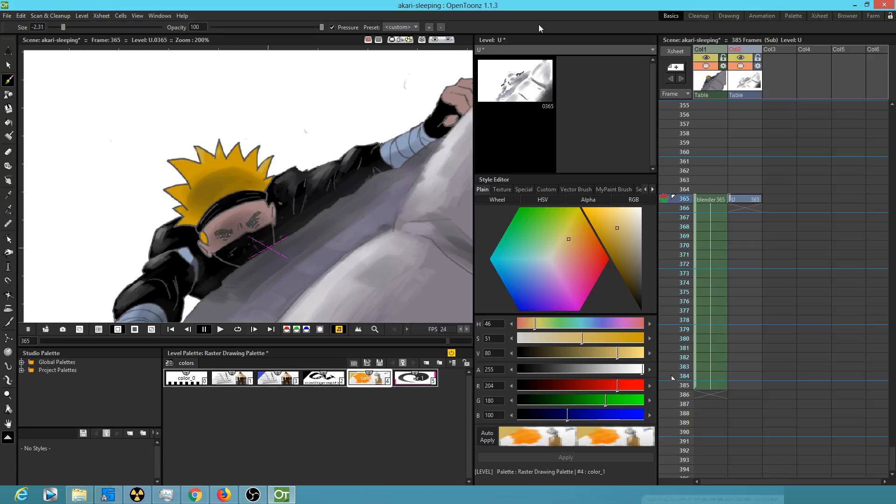
scroll(377, 221, down, 5)
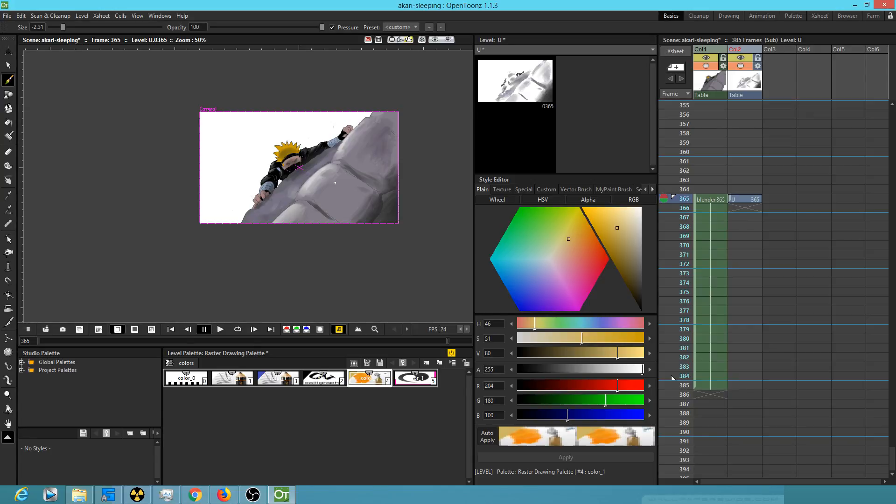
Sample the upper boulder's light grey, RGB 212, 209, 214, and paint highlights along its edge and the middle boulder's tip.
scroll(334, 183, up, 5)
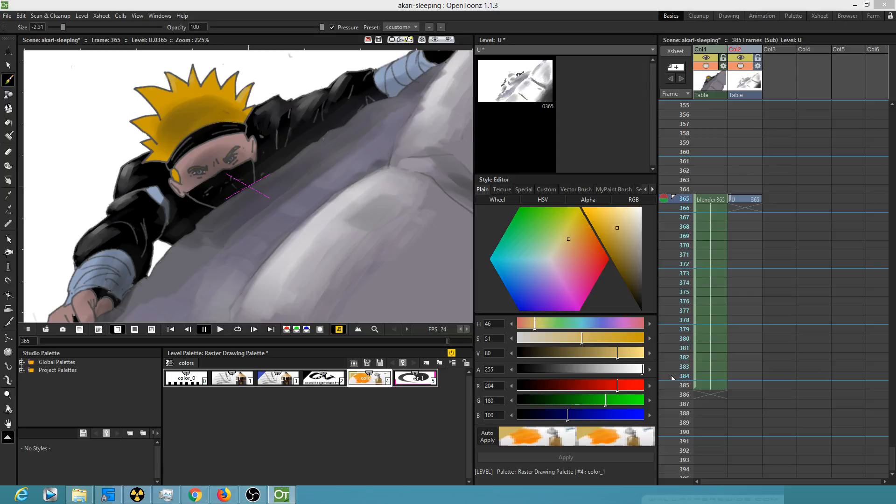
key(r)
click(441, 86)
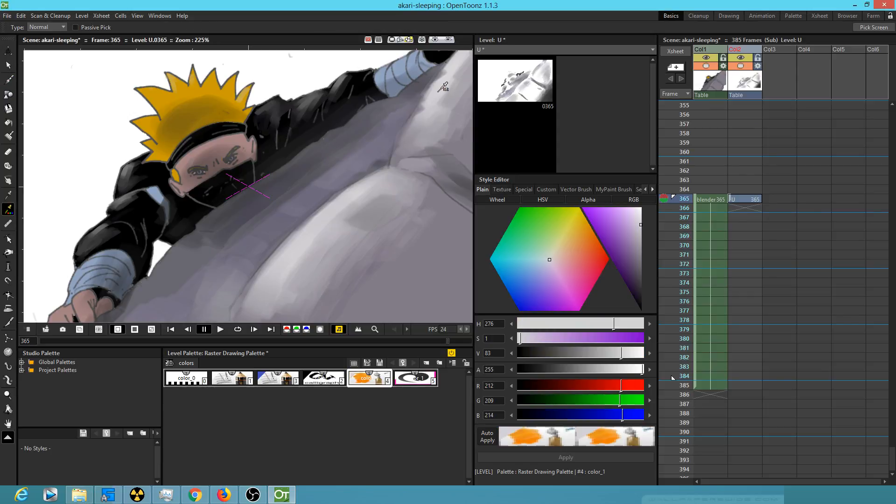
key(b)
drag(448, 67, 411, 122)
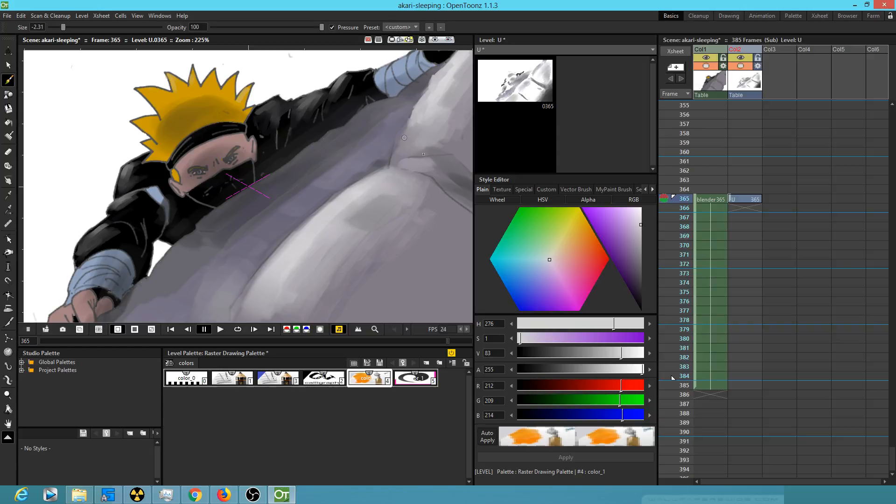
drag(381, 172, 399, 171)
Turn the frame preview on and off to check the painting.
click(436, 39)
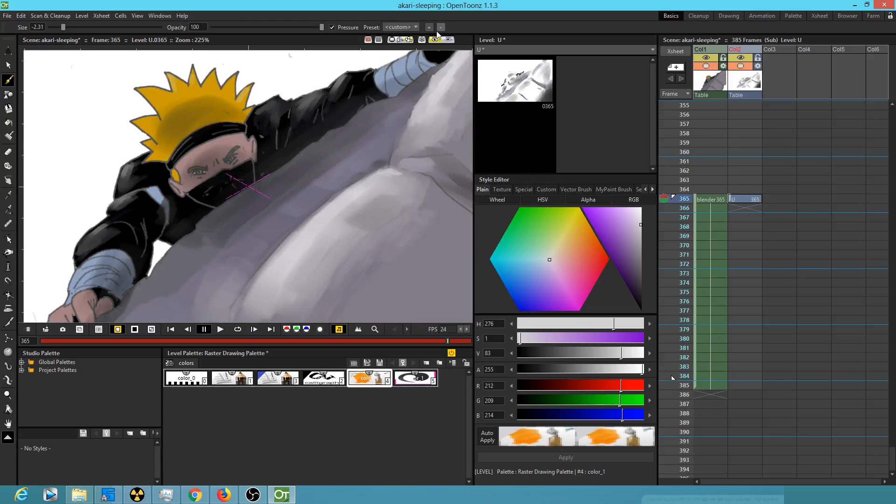
click(436, 40)
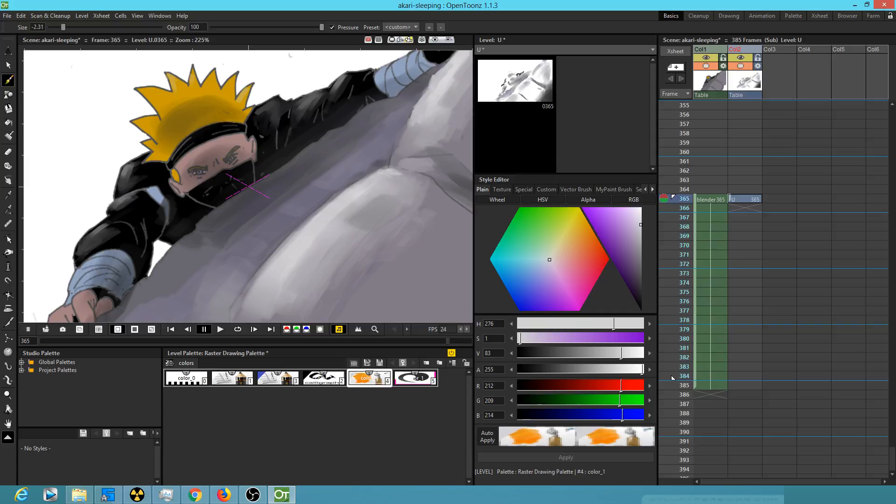
mouse_move(590, 1)
mouse_down()
mouse_move(584, 71)
mouse_move(511, 44)
mouse_move(490, 1)
mouse_move(627, 0)
mouse_move(581, 0)
mouse_up()
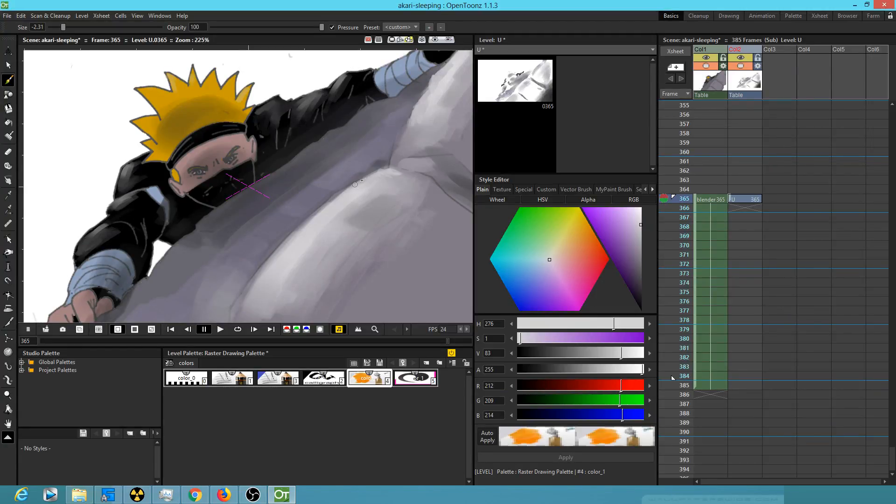
Paint a light grey highlight along the middle boulder's outer edge down to its lower tip.
drag(323, 210, 276, 259)
drag(273, 264, 241, 299)
mouse_move(318, 258)
mouse_down()
mouse_move(371, 145)
mouse_move(361, 130)
mouse_up()
mouse_move(290, 168)
mouse_down()
mouse_move(279, 178)
mouse_move(303, 168)
mouse_move(292, 161)
mouse_move(303, 144)
mouse_move(297, 164)
mouse_up()
drag(317, 131, 333, 106)
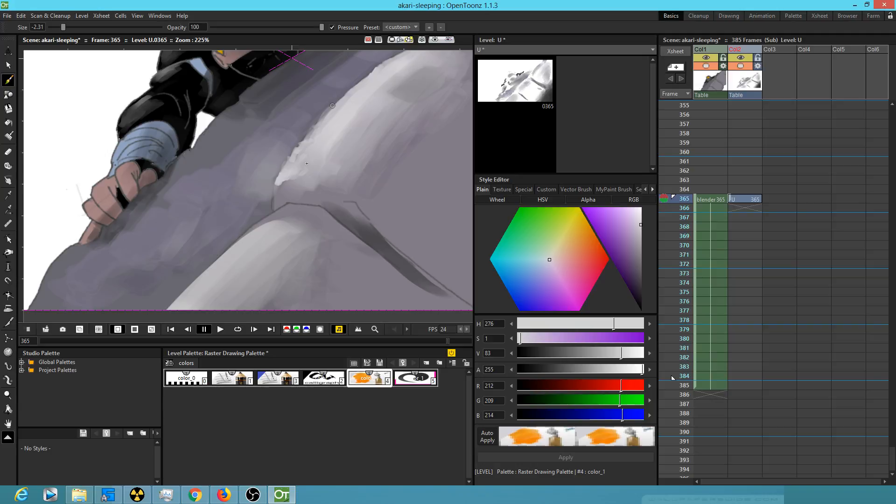
Set the brush size to -0.9 and paint broader light grey highlights over the boulders' faces and outer edges.
drag(66, 27, 88, 27)
drag(293, 157, 367, 84)
drag(372, 139, 278, 257)
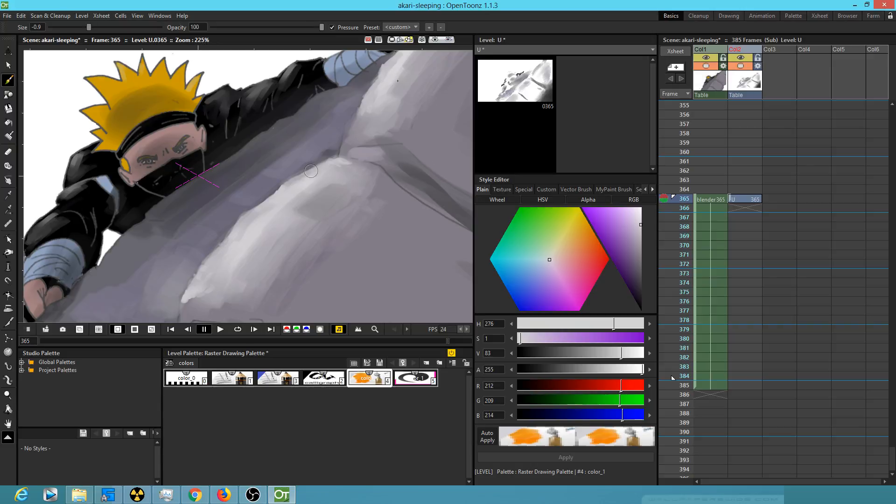
drag(394, 112, 318, 251)
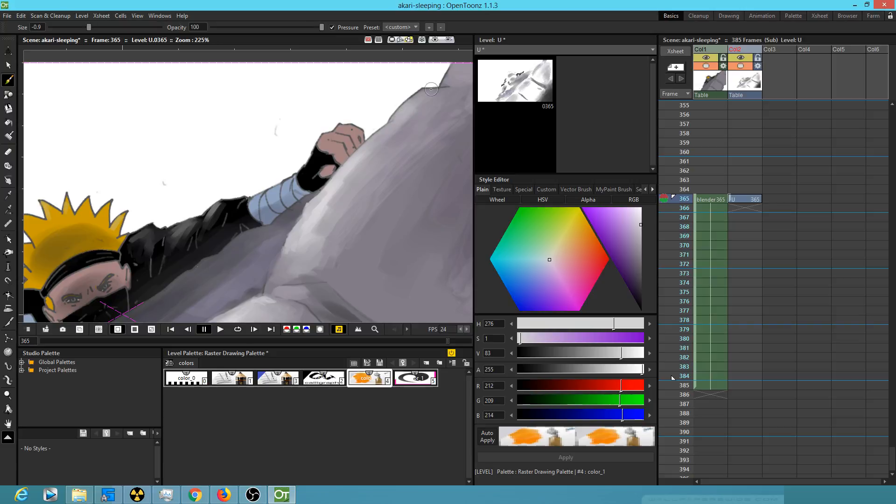
mouse_move(432, 94)
mouse_down()
mouse_move(408, 141)
mouse_move(410, 108)
mouse_move(401, 128)
mouse_up()
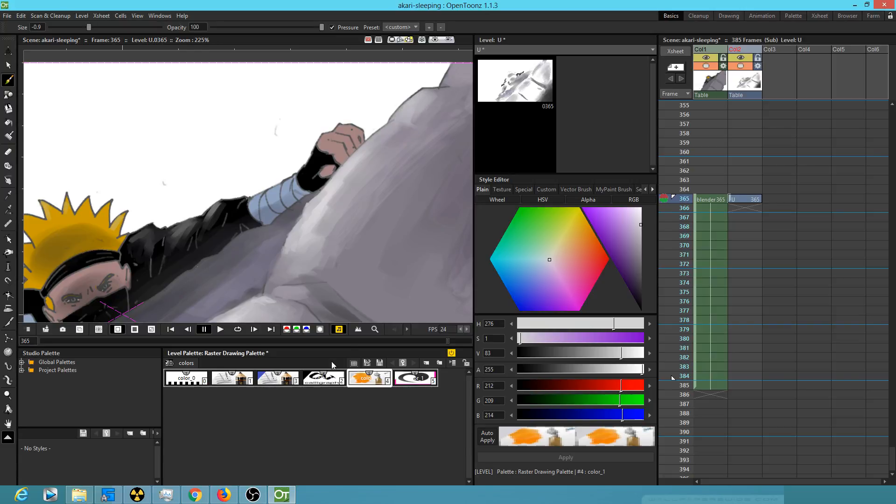
drag(254, 297, 352, 165)
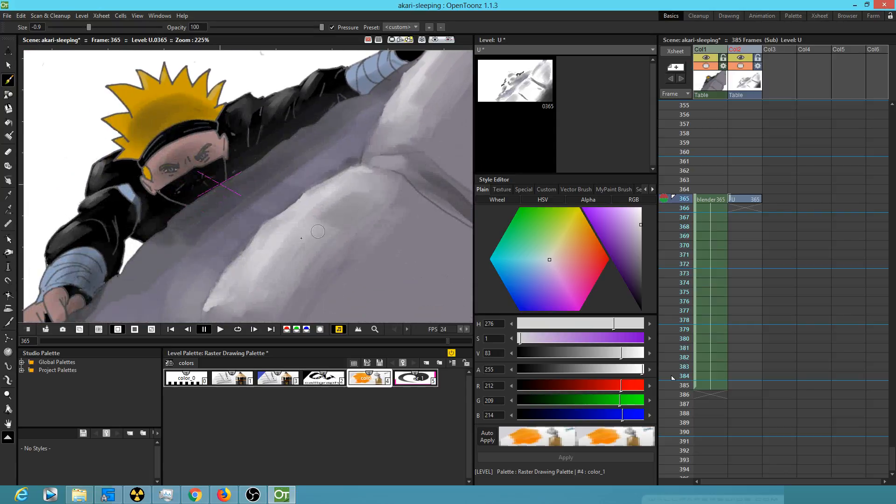
drag(294, 249, 401, 140)
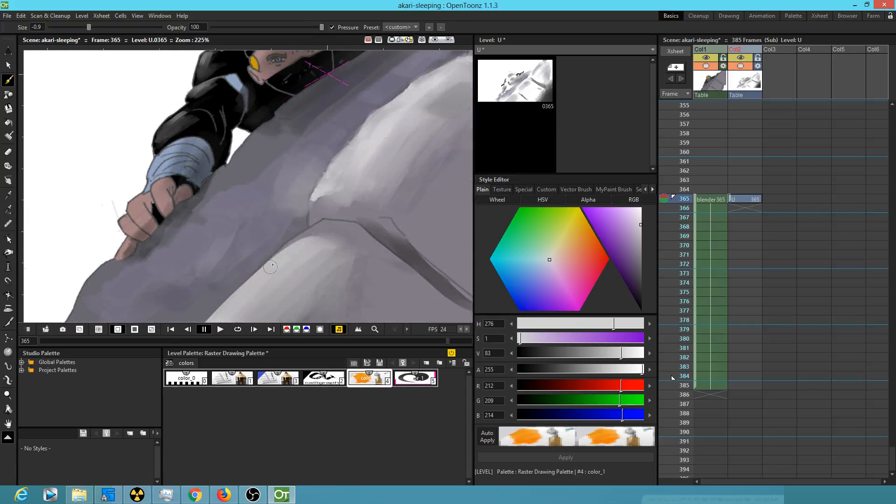
mouse_move(272, 270)
mouse_down()
mouse_move(371, 172)
mouse_move(342, 173)
mouse_move(289, 217)
mouse_move(279, 239)
mouse_up()
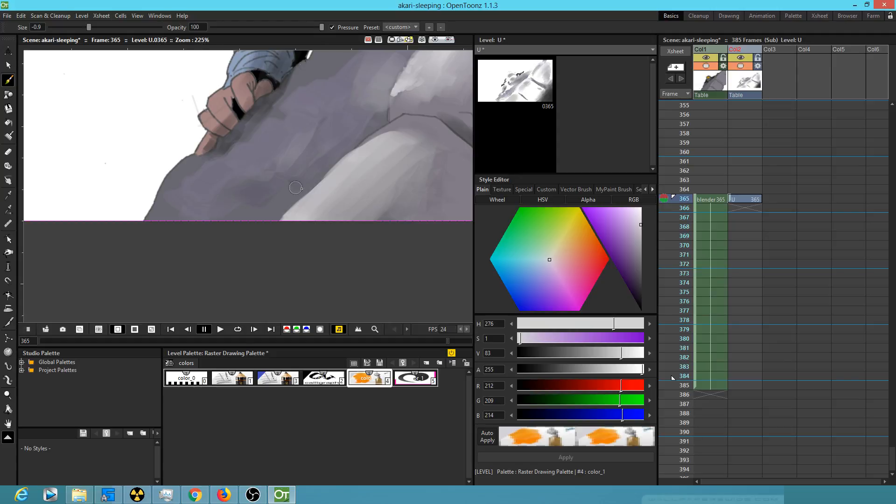
drag(309, 201, 285, 226)
drag(322, 254, 172, 450)
Extend the frame 365 painting in Col2 through frame 385 and save the scene.
scroll(329, 271, down, 3)
click(746, 200)
click(682, 216)
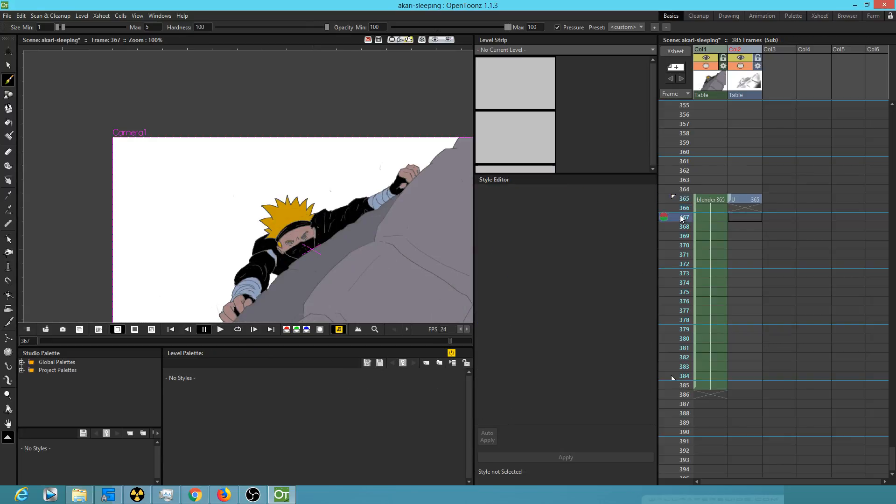
click(685, 199)
click(752, 199)
drag(753, 207, 752, 390)
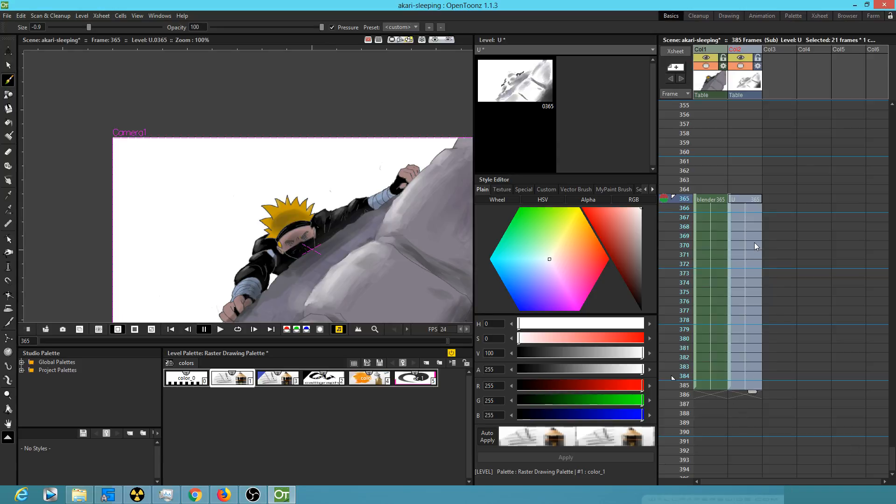
key(ctrl+s)
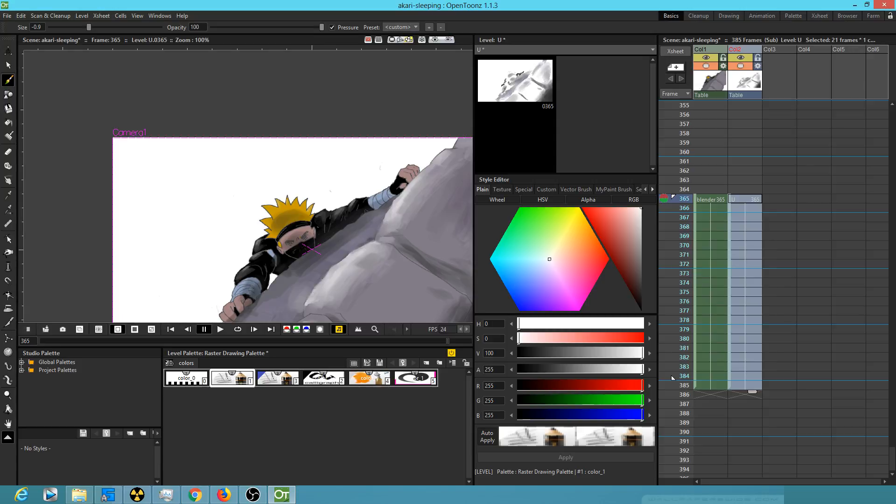
Switch to File Explorer and open the ANIME\imgref folder on the L: drive.
key(alt+Tab)
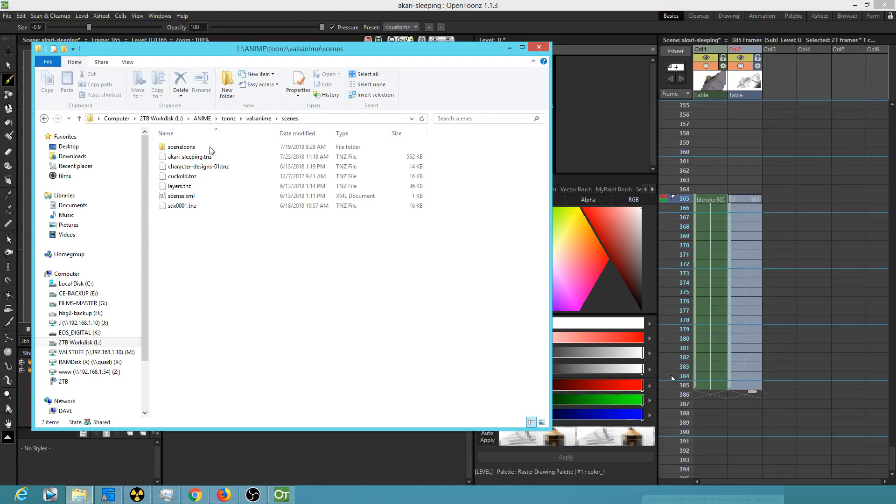
drag(282, 49, 335, 67)
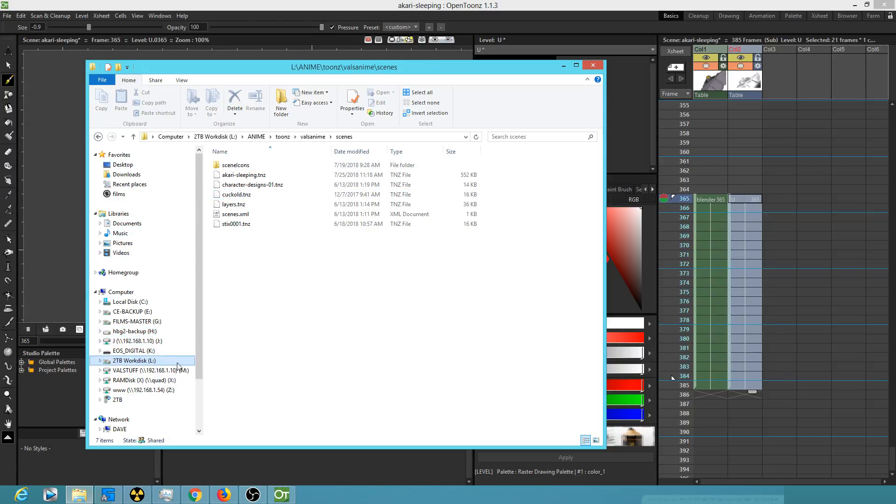
click(150, 363)
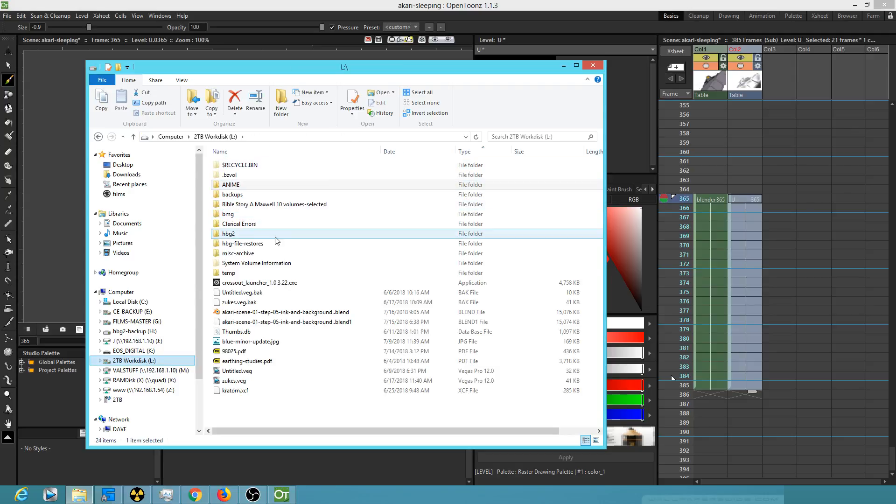
click(238, 186)
double_click(238, 186)
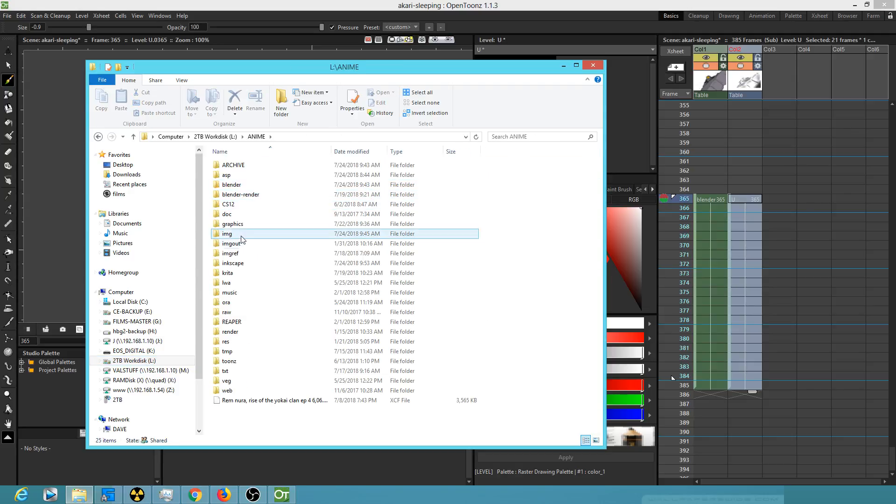
double_click(230, 253)
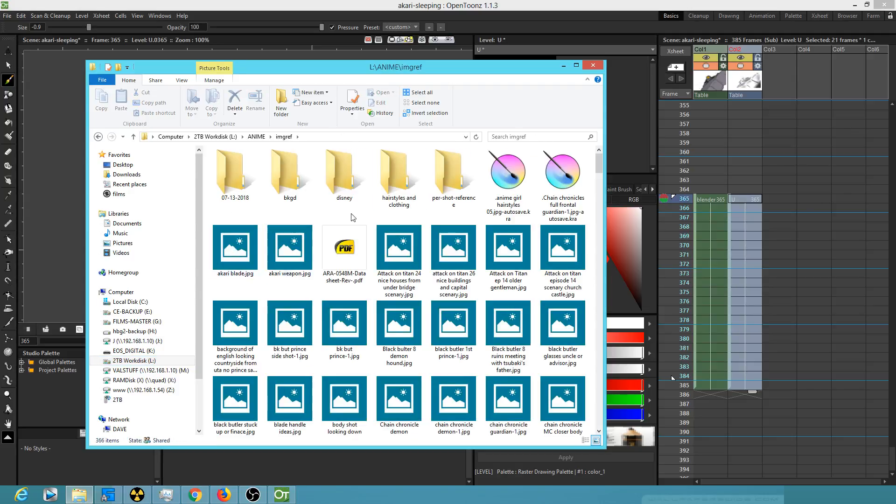
drag(416, 69, 384, 58)
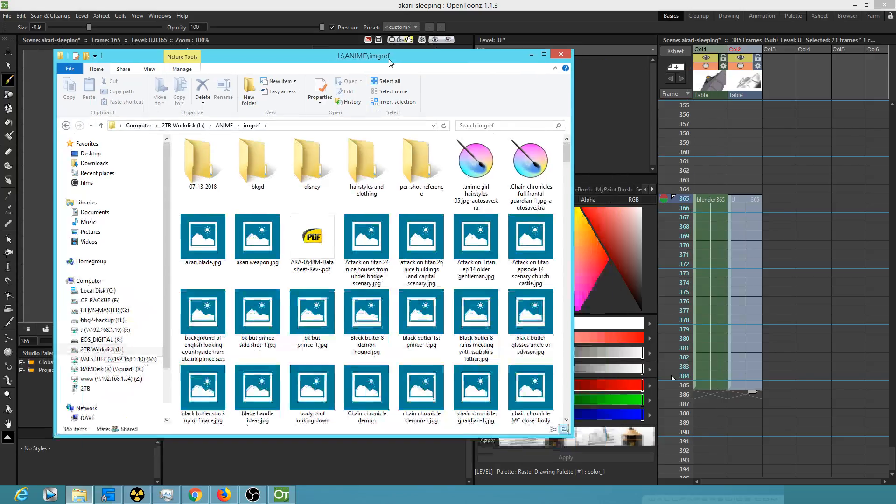
Switch to FastStone Image Viewer and preview the JPG and PNG images in the stone wall folder.
drag(478, 52, 0, 0)
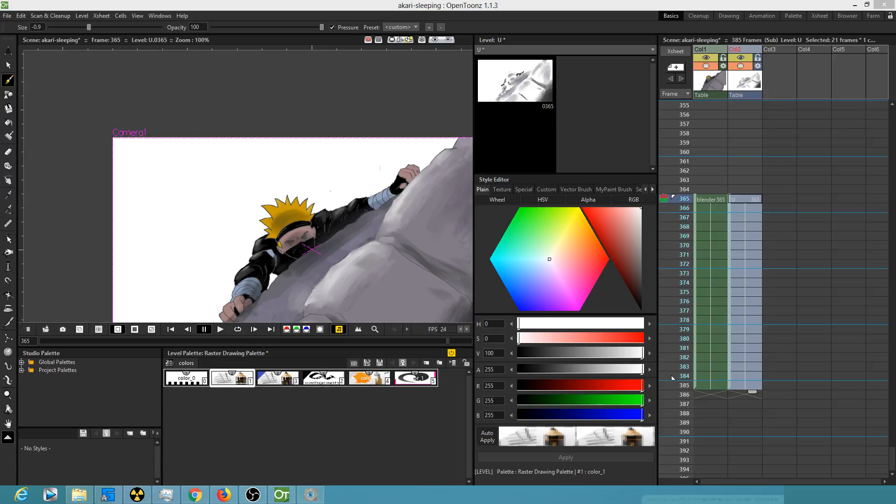
drag(460, 0, 379, 31)
double_click(379, 31)
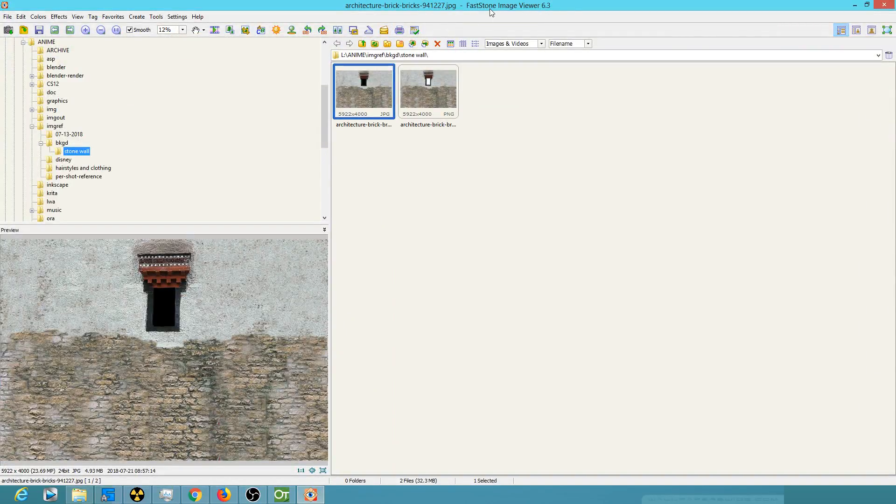
click(432, 84)
key(Left)
key(Right)
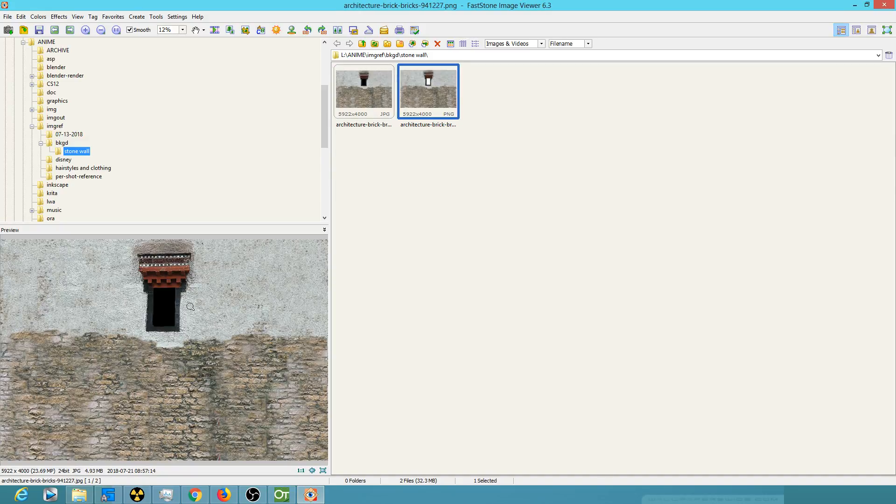
drag(204, 303, 199, 256)
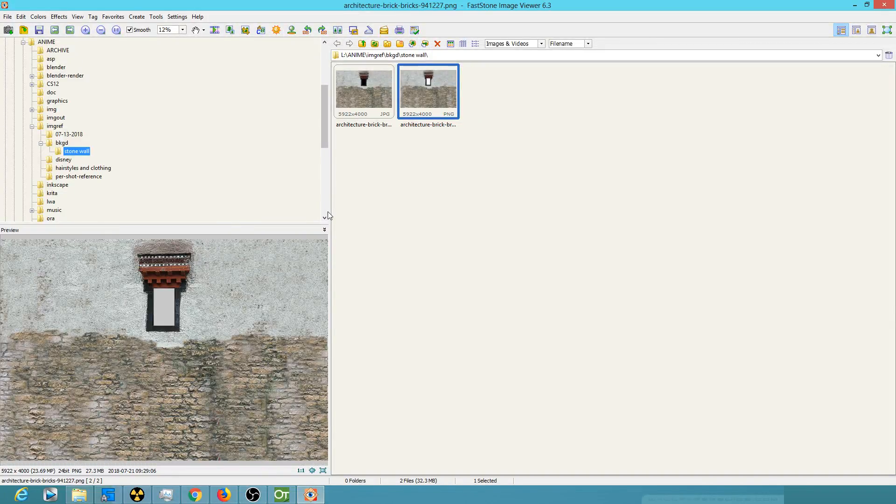
drag(332, 211, 303, 211)
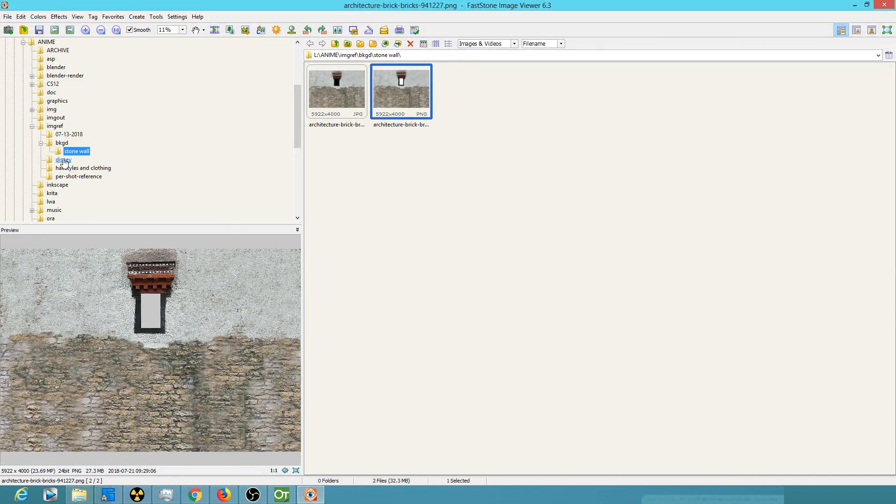
Browse the bkgd reference folder and preview its landscape photos for a suitable background.
click(61, 144)
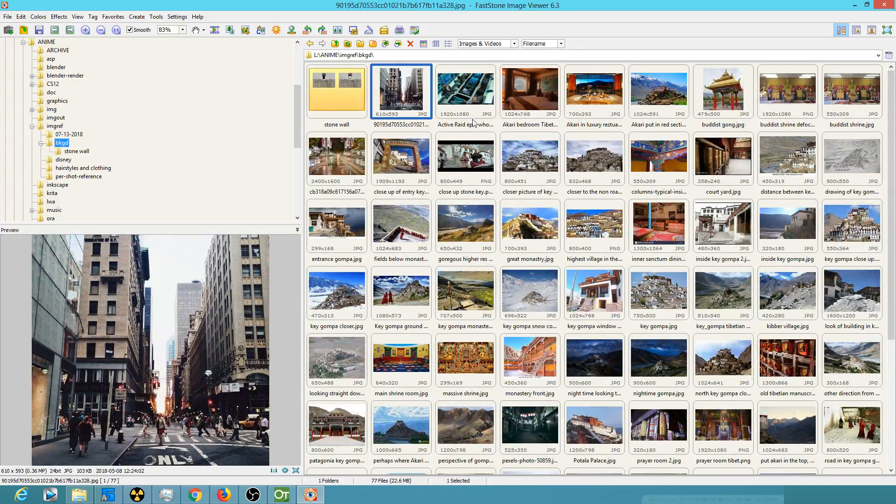
click(494, 281)
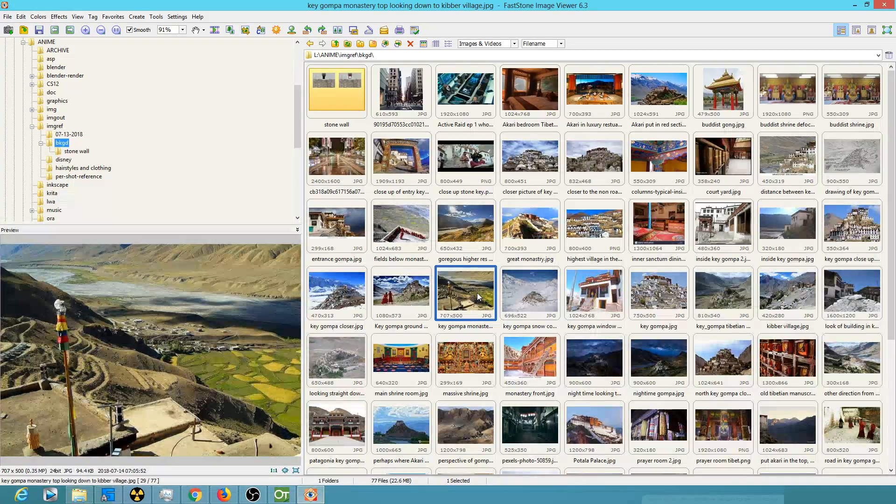
double_click(343, 94)
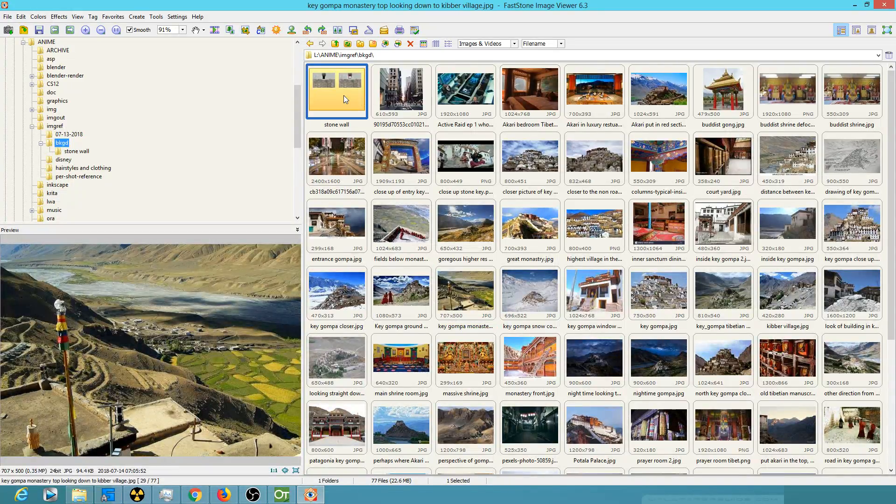
click(62, 142)
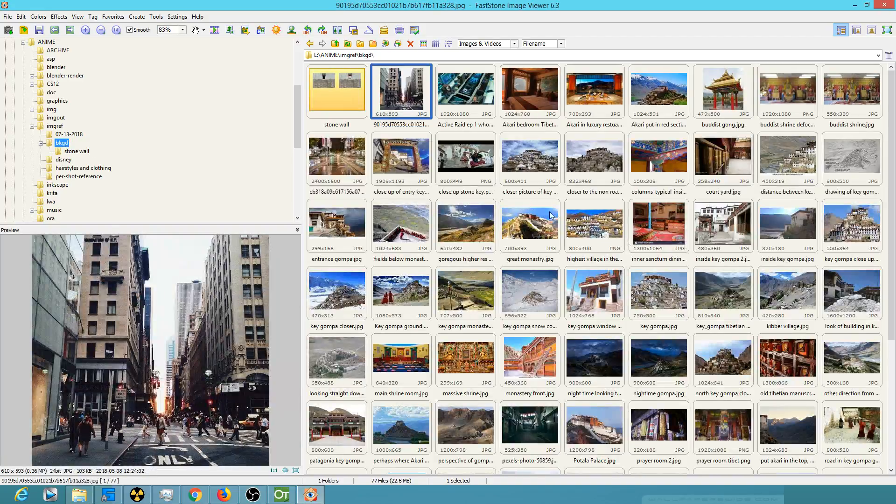
click(471, 226)
scroll(472, 225, down, 3)
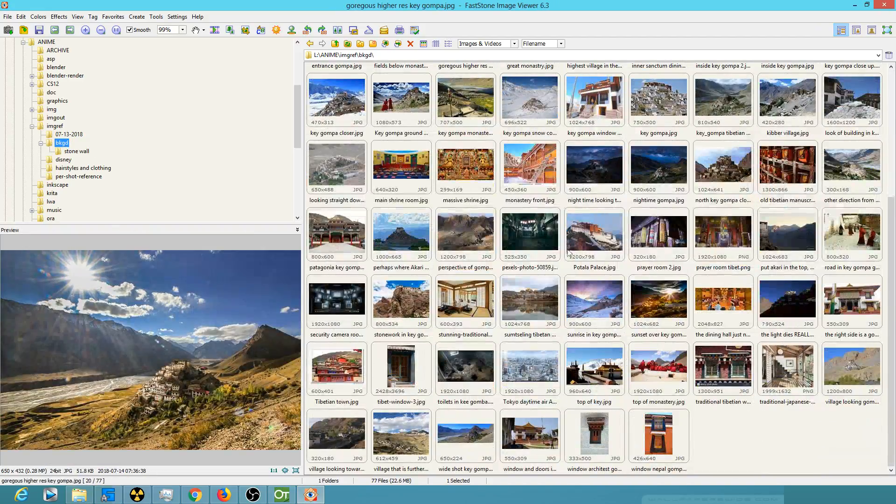
scroll(634, 272, up, 2)
scroll(634, 272, up, 2)
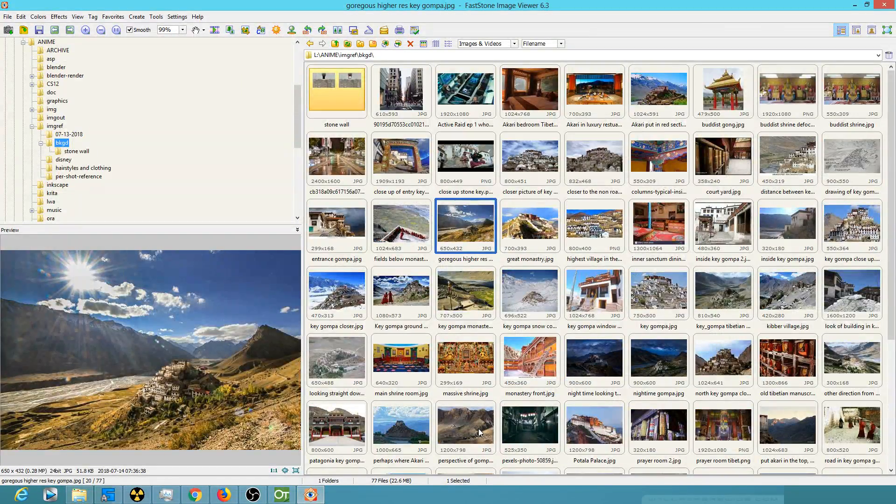
Bring "looking straight down at key gompa.jpg" into Col3 at frame 365 in OpenToonz, loading it from its original location.
click(328, 357)
drag(158, 352, 149, 371)
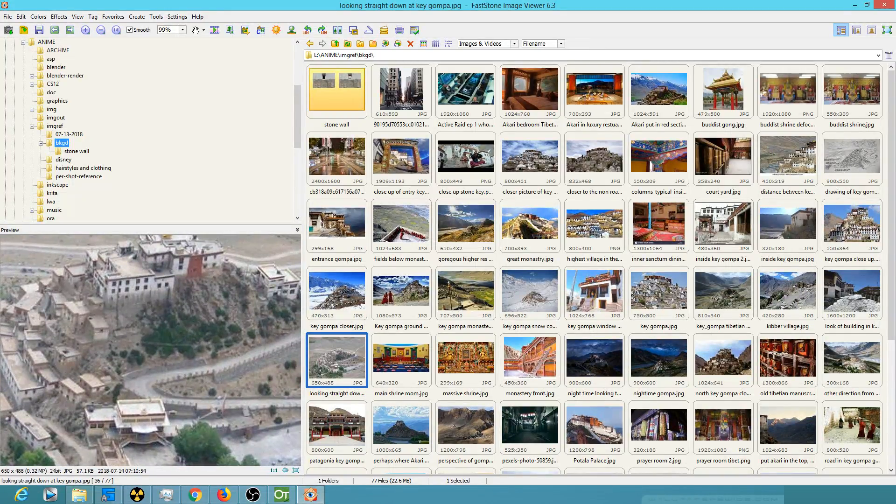
drag(150, 371, 149, 371)
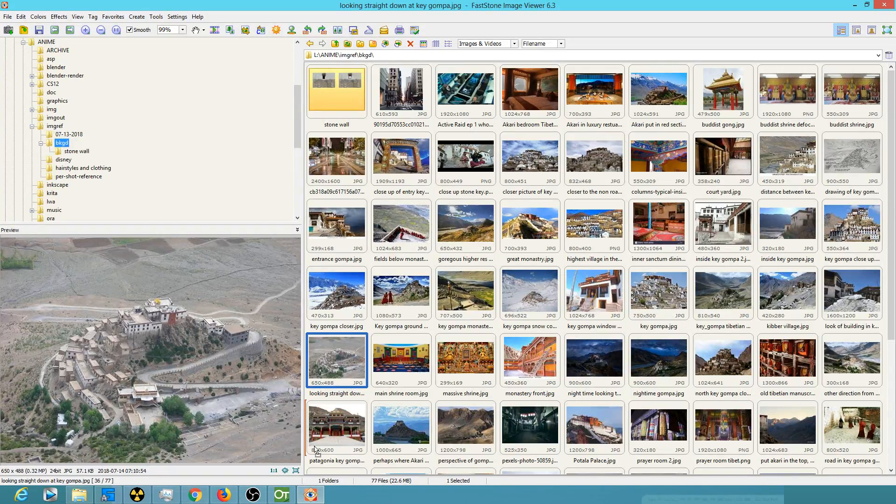
click(282, 494)
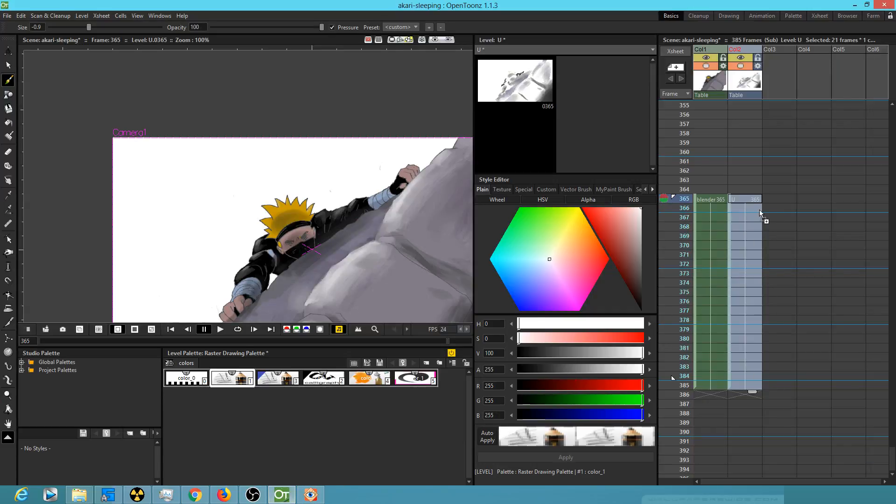
drag(781, 199, 780, 200)
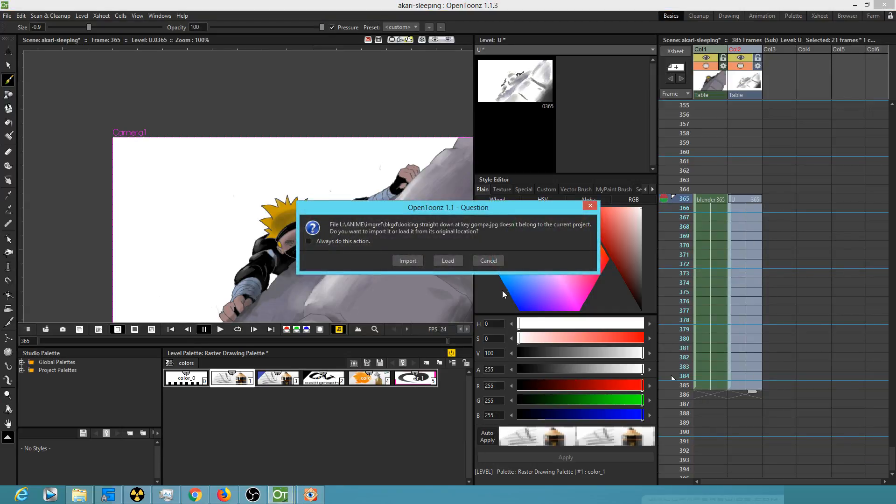
click(454, 260)
Extend the monastery photo in Col3 through frame 385.
click(783, 199)
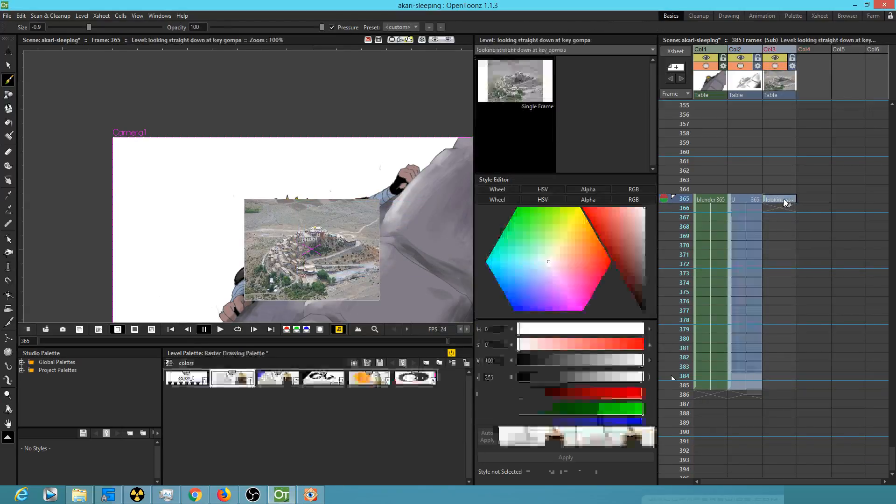
drag(786, 209, 775, 396)
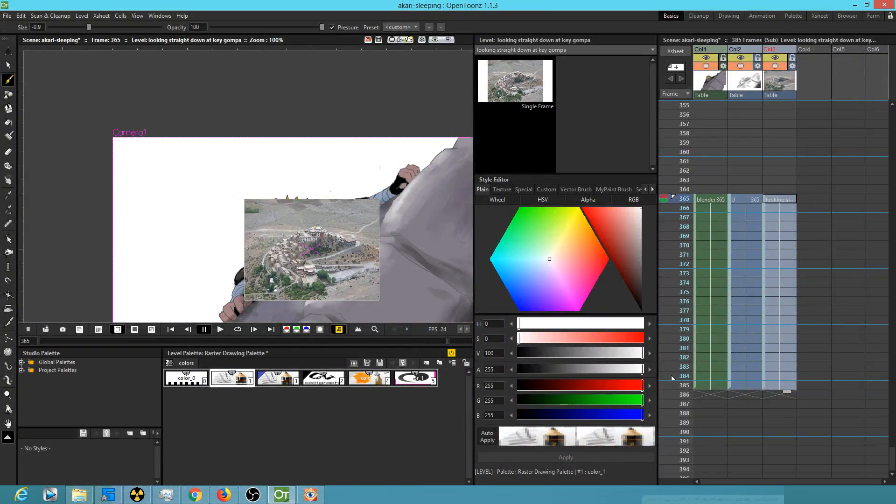
click(784, 198)
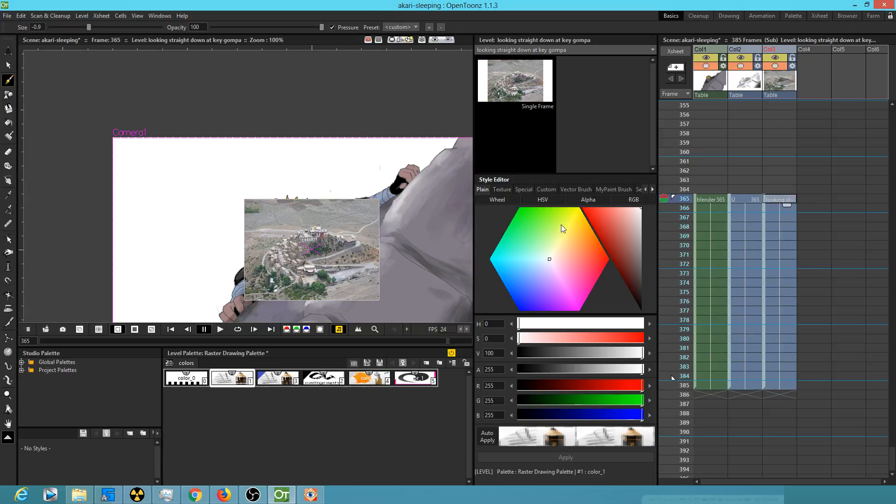
Move the monastery photo in Col3 up and to the left, and rotate it to about -174°.
click(9, 51)
drag(356, 228, 340, 206)
click(70, 27)
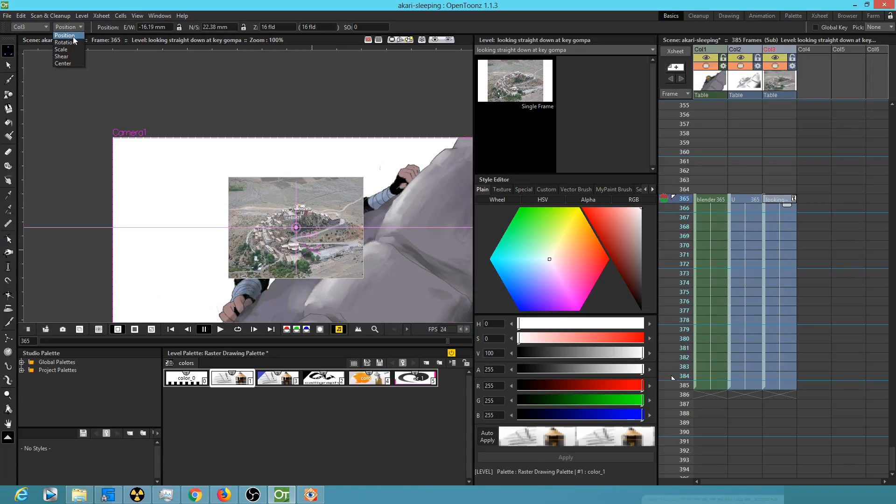
click(67, 35)
drag(350, 190, 248, 271)
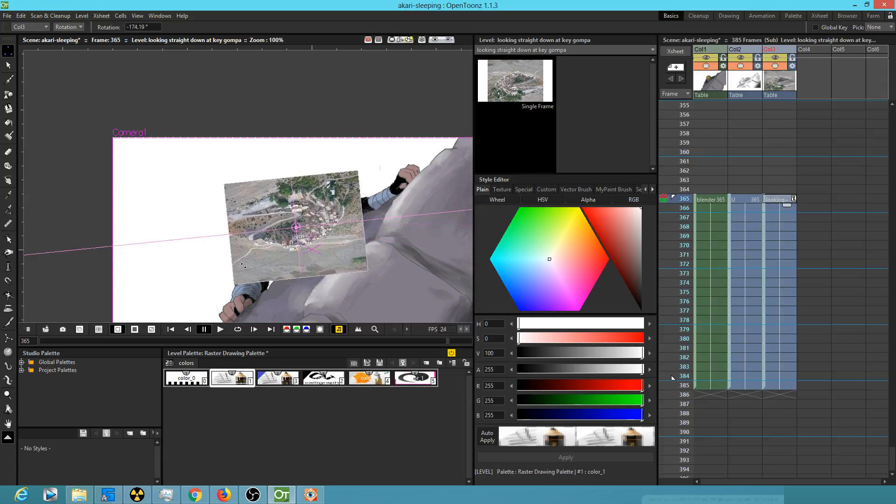
Scale the Col3 photo to about 805% and reposition it at about -29 mm E/W and -310 mm N/S.
click(69, 27)
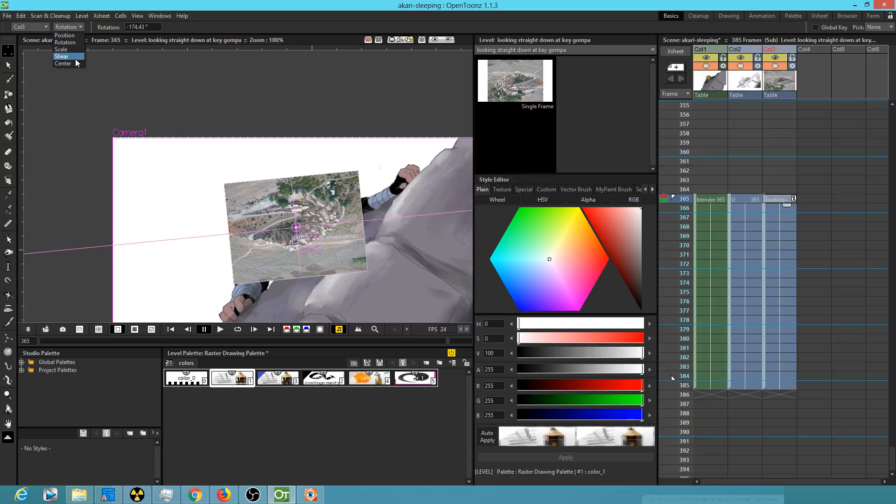
click(61, 49)
drag(370, 276, 765, 350)
click(79, 29)
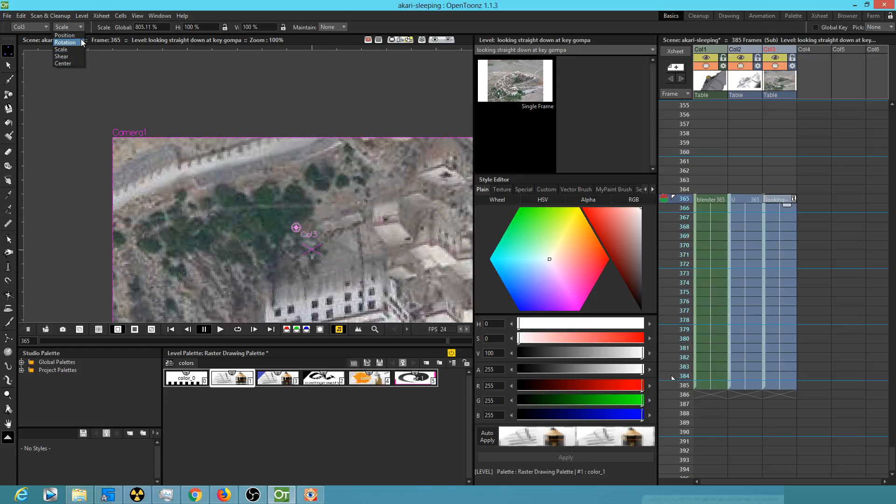
click(65, 36)
drag(336, 208, 309, 490)
drag(281, 258, 286, 278)
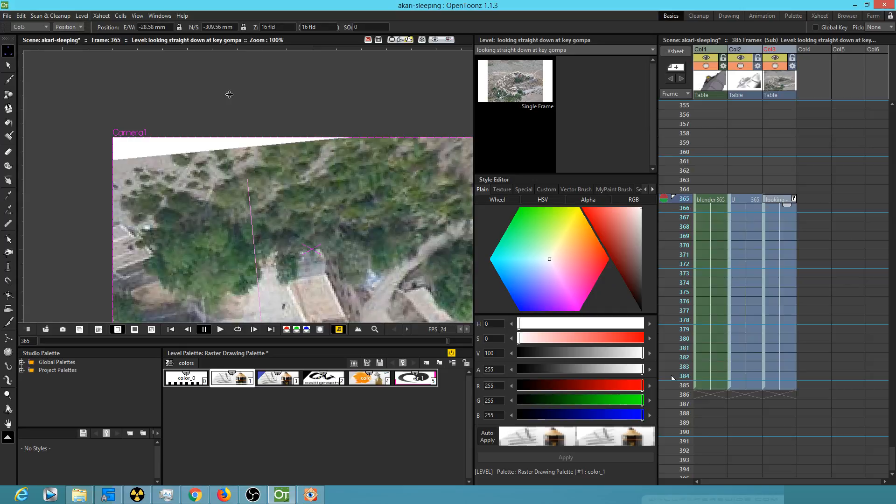
Rotate the monastery photo to about -2.5°.
click(68, 27)
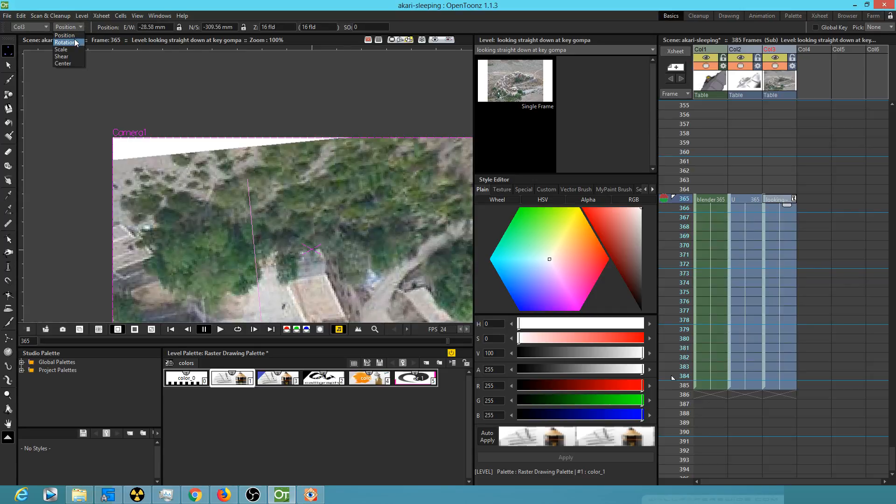
click(65, 44)
drag(232, 164, 367, 262)
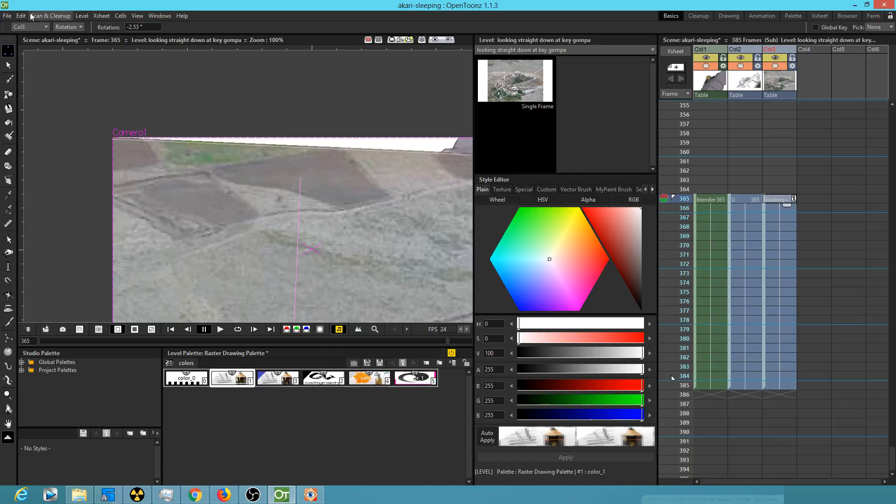
Reposition the photo at about -149 mm E/W and 28 mm N/S, and move its column to Col1 behind the ninja artwork.
click(66, 27)
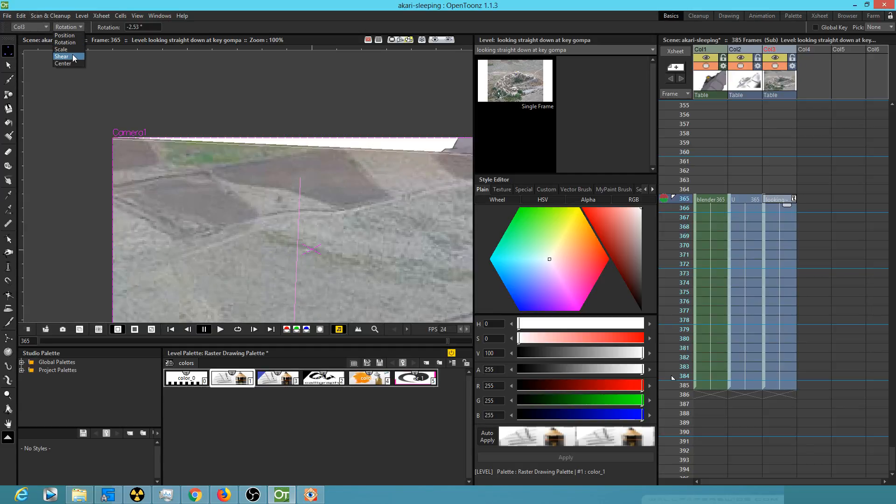
click(65, 35)
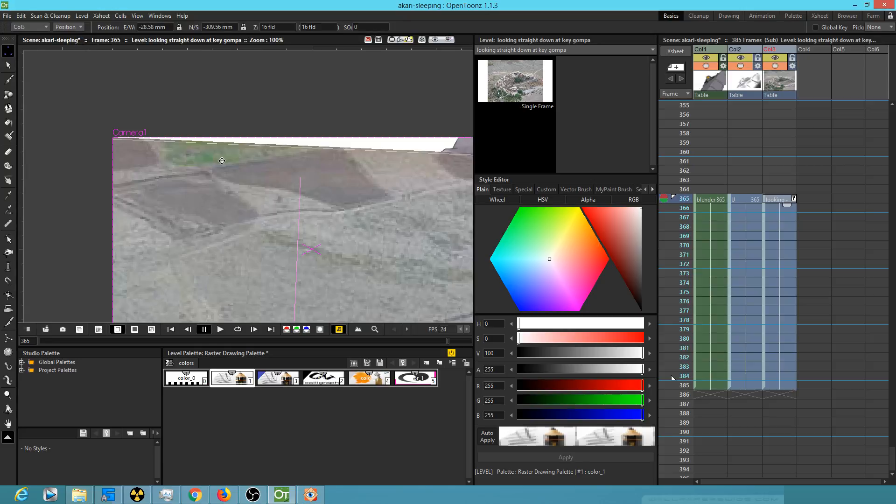
drag(374, 294, 285, 250)
drag(779, 50, 702, 50)
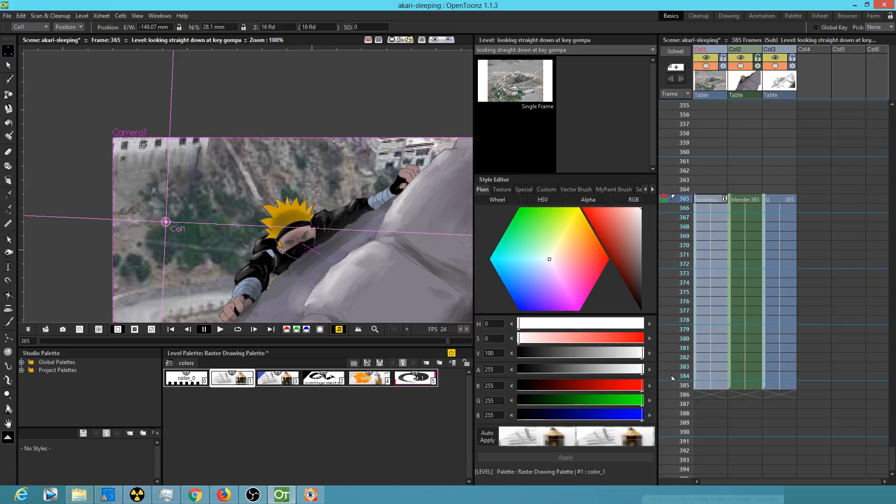
Shift the background photo to about -127 mm E/W and 9 mm N/S, and rotate it to about 2.75°.
drag(216, 182, 237, 200)
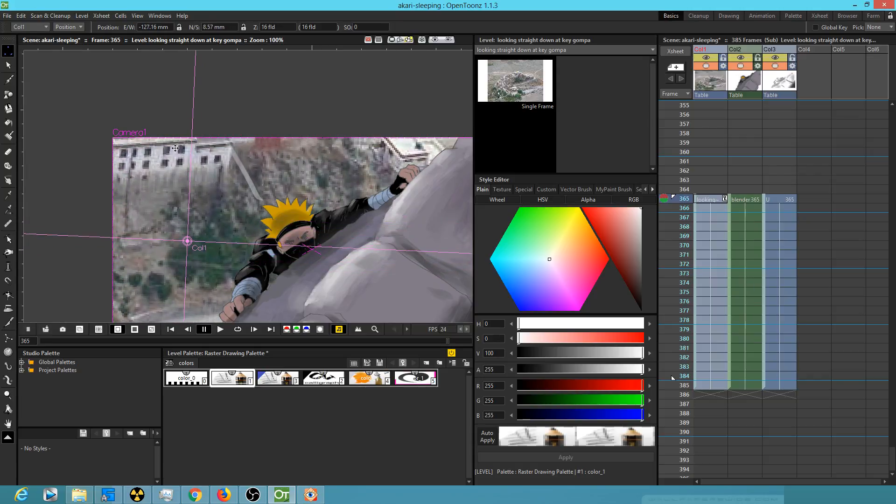
click(80, 27)
click(70, 42)
drag(228, 109, 215, 108)
Enlarge the background photo to a global scale of about 940%.
click(69, 27)
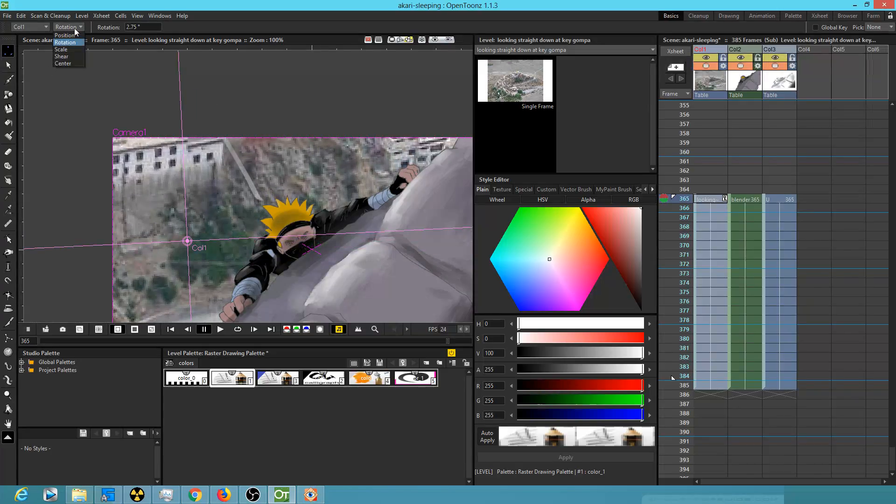
click(73, 51)
drag(284, 175, 285, 211)
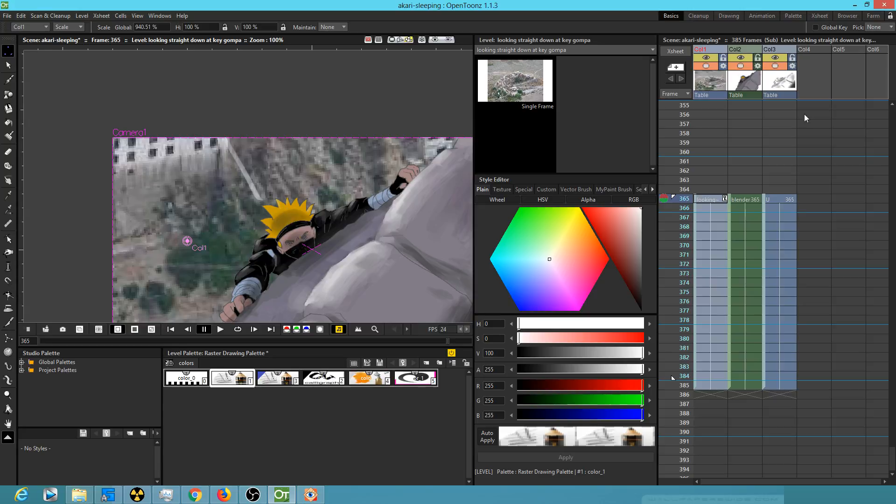
Add a blank drawing column as Col2, between the photo and the ninja painting, spanning frames 365 through 385.
click(811, 199)
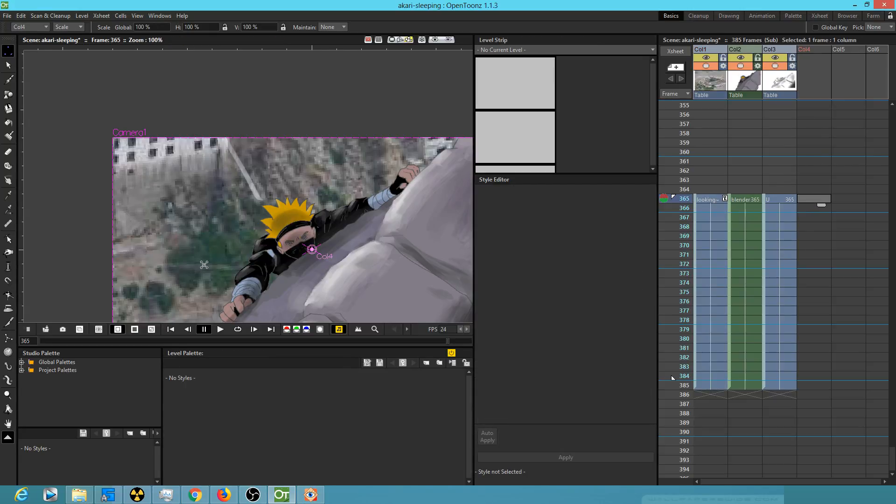
key(b)
click(222, 246)
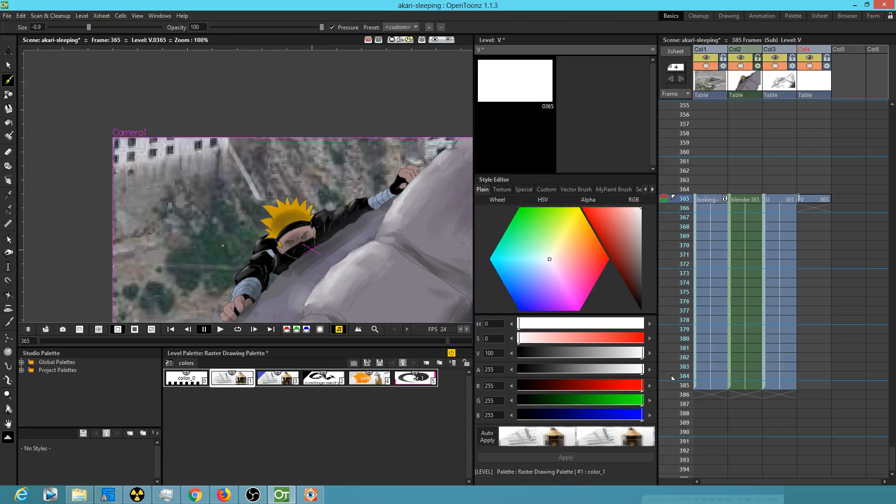
drag(816, 55, 743, 55)
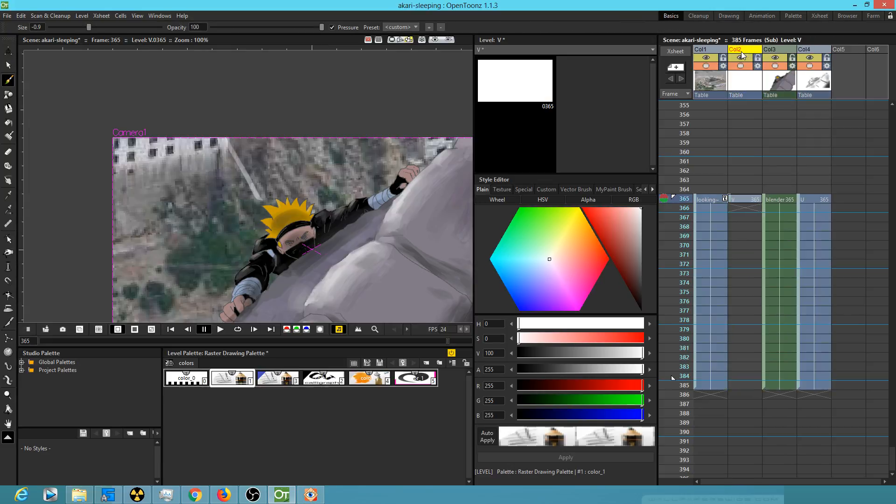
click(742, 195)
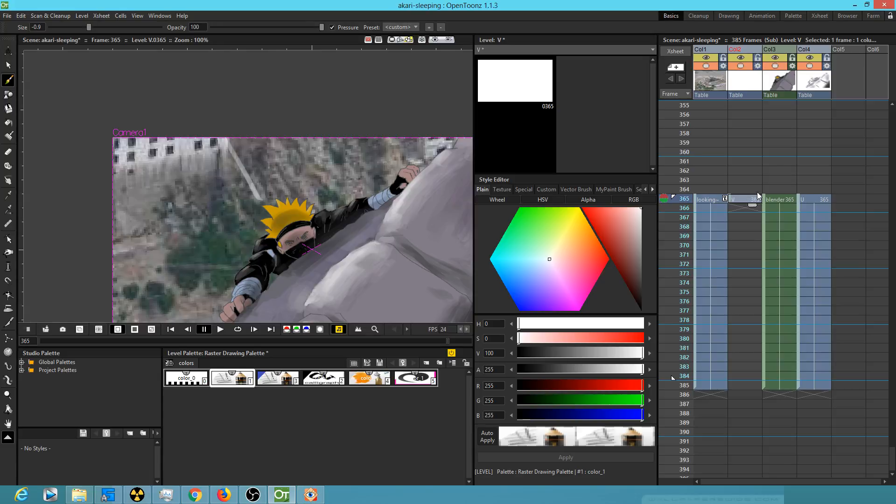
drag(756, 206, 760, 387)
Duplicate style 5 in the level palette as a new style.
click(422, 379)
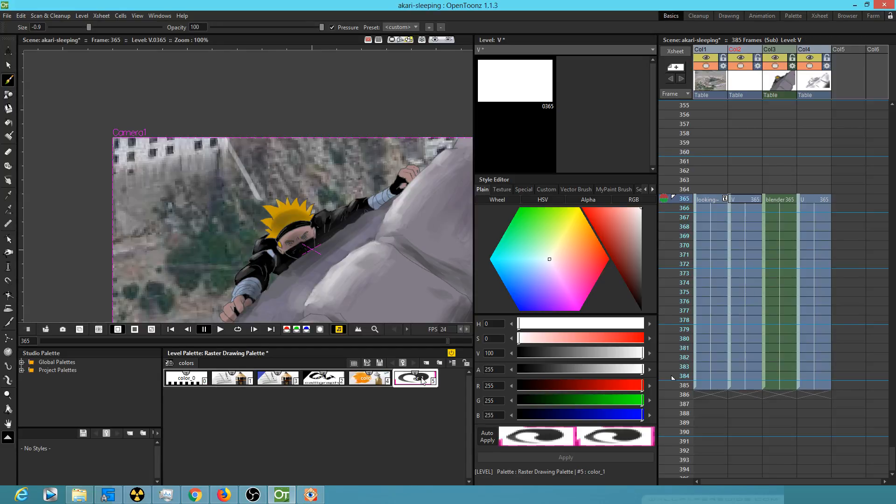
key(ctrl+c)
key(ctrl+v)
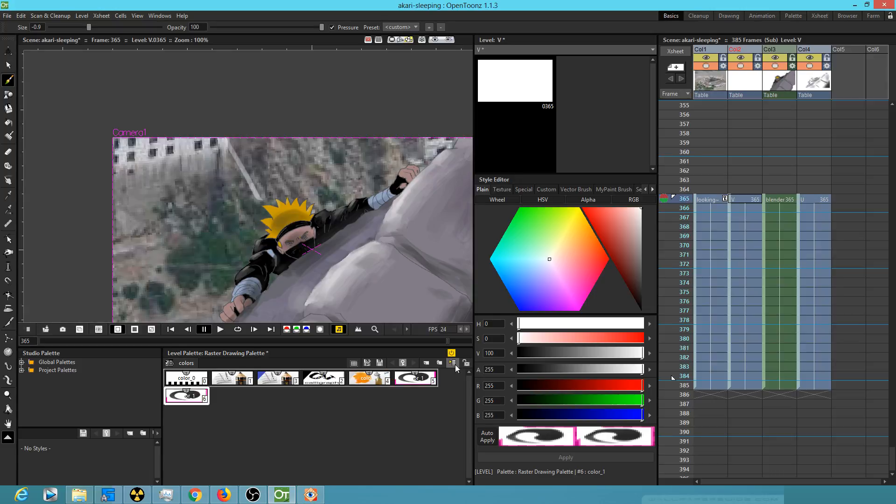
double_click(193, 397)
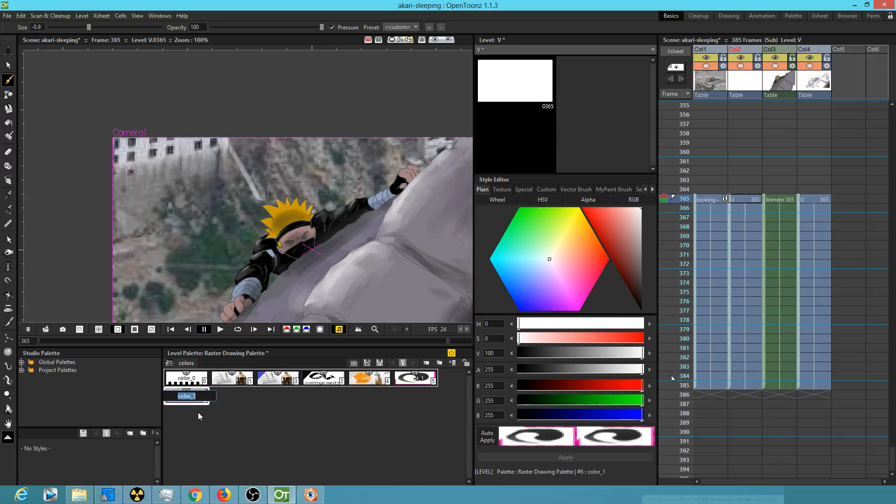
key(Return)
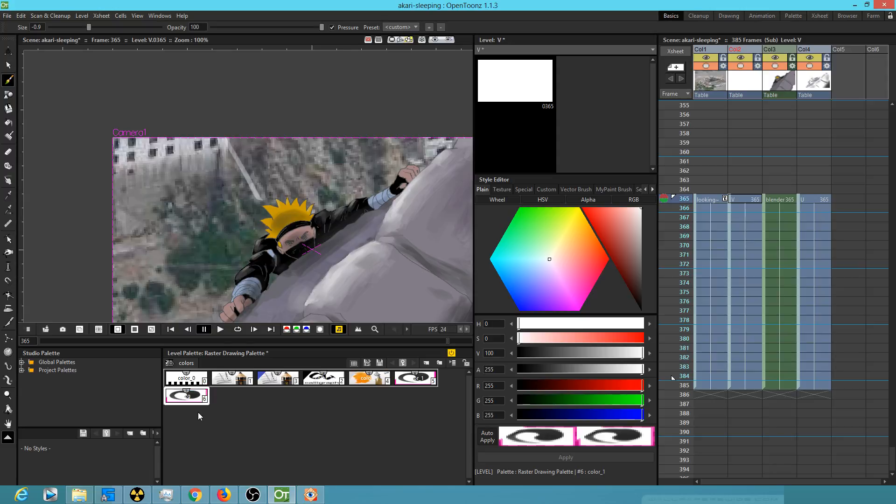
Assign the coarse-bulk-1 MyPaint brush to style 6 and paint a speckled white patch on the hillside beside the ninja.
click(619, 188)
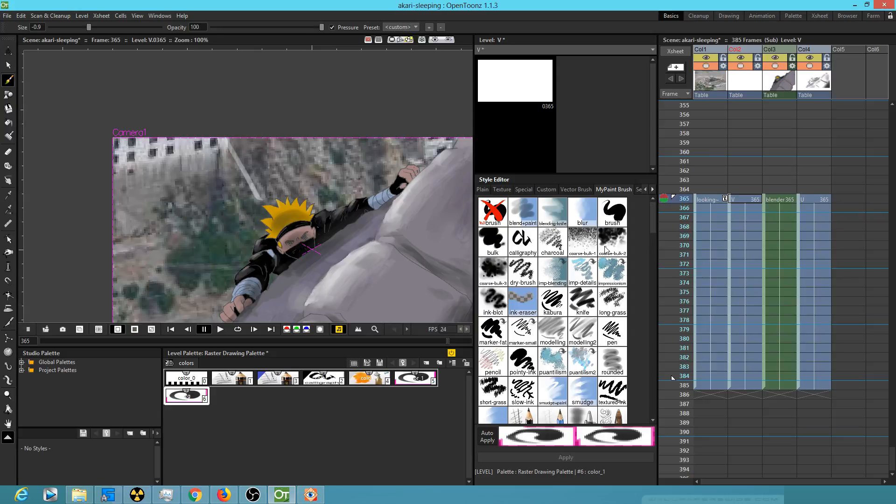
click(583, 242)
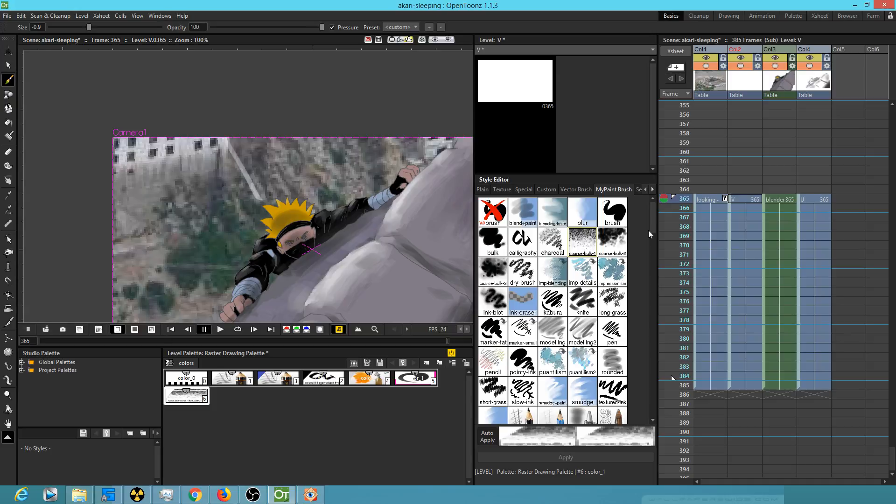
mouse_move(216, 184)
mouse_down()
mouse_move(188, 196)
mouse_move(213, 220)
mouse_move(216, 204)
mouse_move(204, 221)
mouse_move(166, 232)
mouse_move(181, 251)
mouse_up()
Switch style 6 to the coarse-bulk-3 brush, set the brush size to 0.05, and try strokes over the hillside.
click(612, 242)
click(493, 271)
mouse_move(182, 220)
mouse_down()
mouse_move(194, 187)
mouse_move(179, 195)
mouse_move(173, 170)
mouse_move(186, 186)
mouse_move(188, 229)
mouse_up()
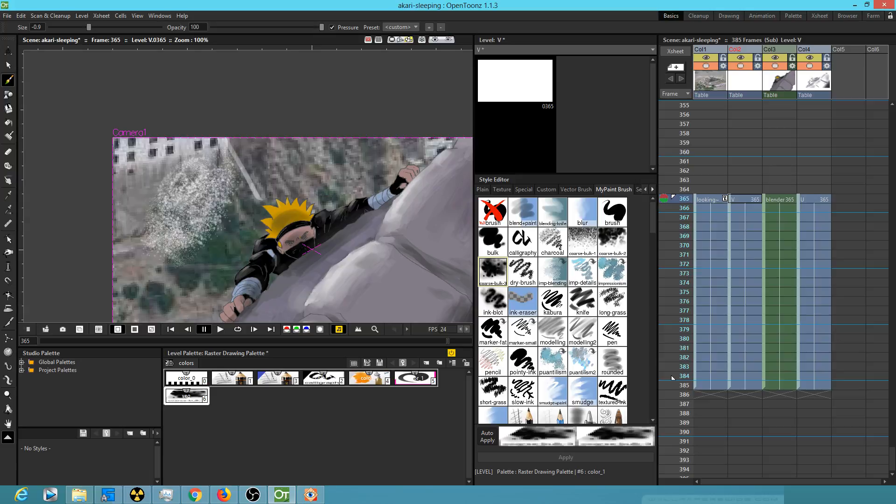
mouse_move(89, 26)
mouse_down()
mouse_move(128, 27)
mouse_move(107, 27)
mouse_up()
drag(204, 214, 179, 239)
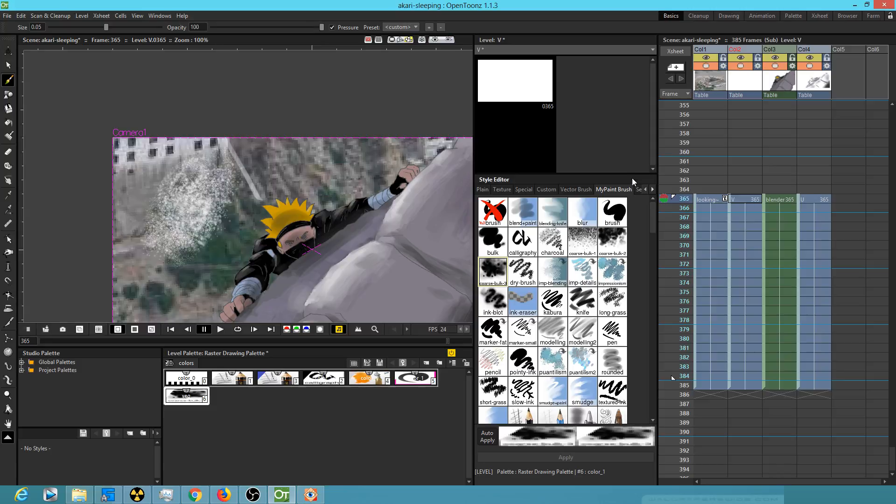
Rename style 6 as veg and arrange two floating Style Editors, one showing MyPaint brushes and one showing plain color.
drag(536, 179, 745, 135)
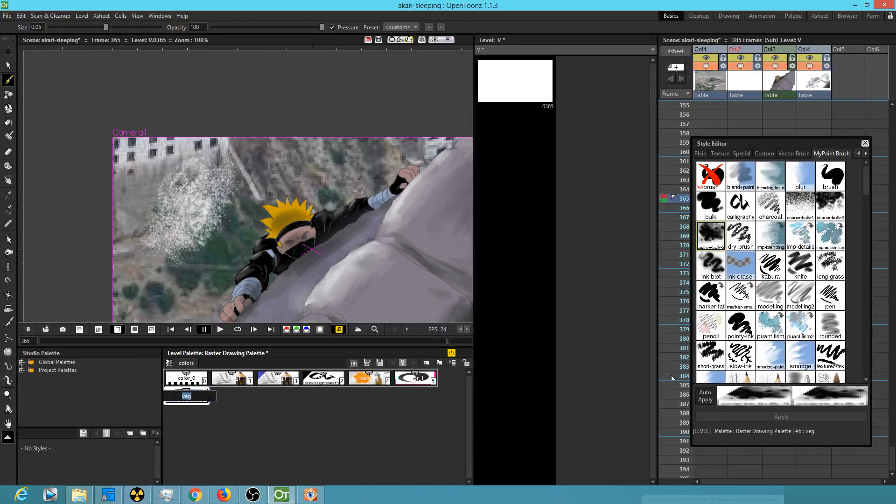
double_click(200, 401)
click(798, 168)
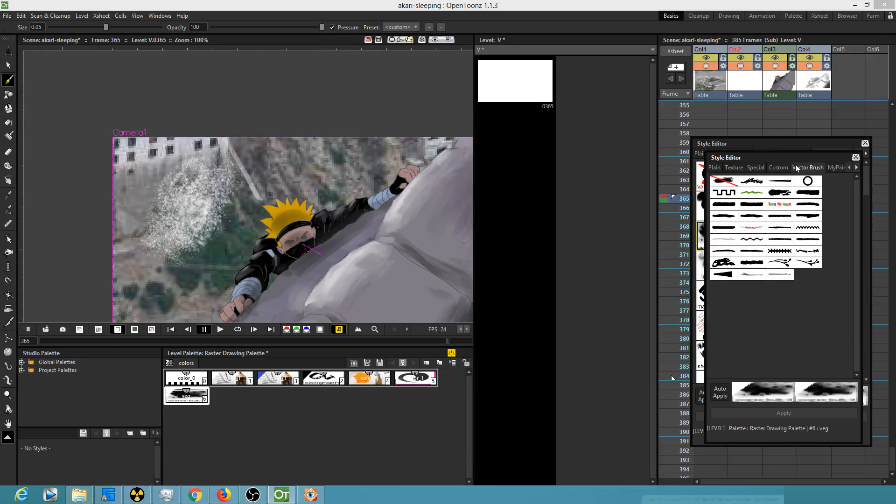
click(714, 167)
drag(785, 152, 555, 141)
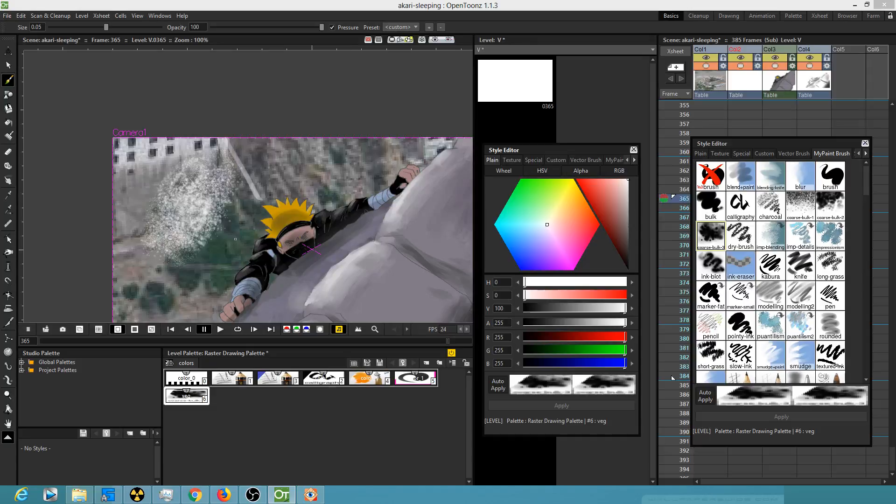
Sample the dark tree green (RGB 70, 87, 77) from the photo and paint foliage over the trees beside the ninja.
key(r)
click(226, 269)
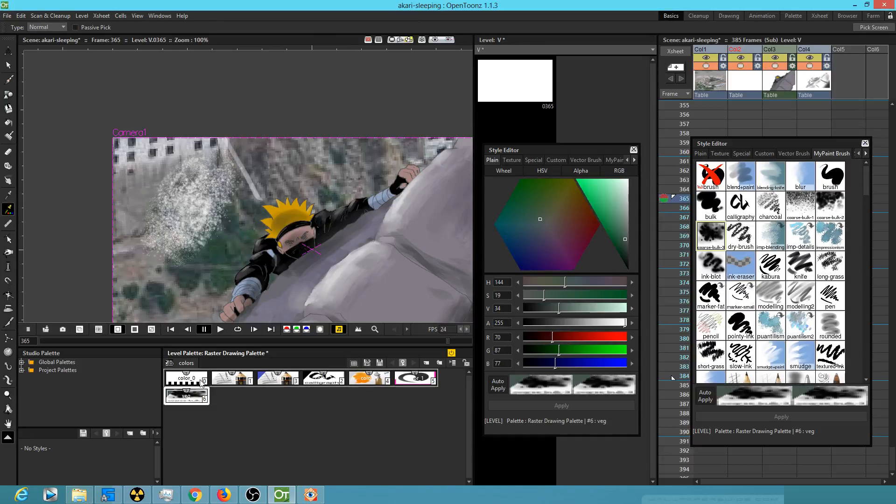
key(b)
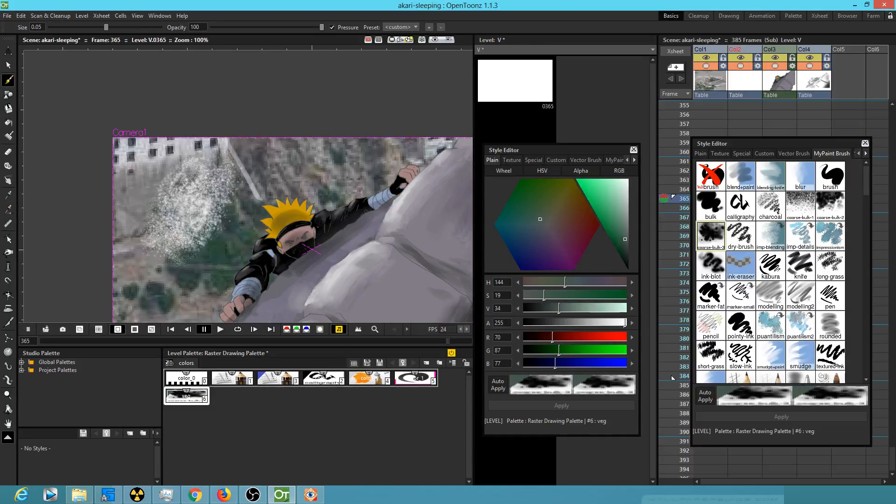
mouse_move(198, 219)
mouse_down()
mouse_move(177, 245)
mouse_move(180, 264)
mouse_up()
mouse_move(206, 227)
mouse_down()
mouse_move(226, 200)
mouse_move(210, 202)
mouse_move(184, 239)
mouse_move(220, 208)
mouse_move(215, 198)
mouse_move(201, 204)
mouse_move(183, 226)
mouse_move(224, 202)
mouse_up()
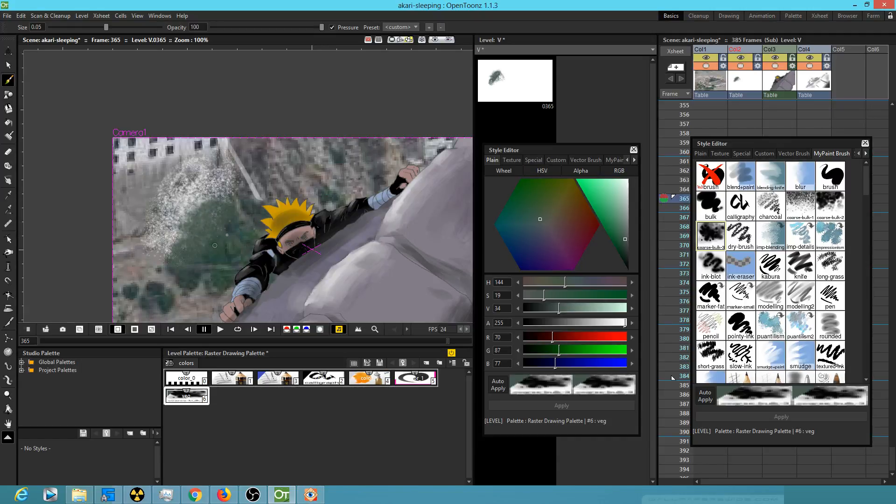
Shade the painted foliage, varying the veg color from brighter green (RGB 70, 127, 93) through darker green to dark grey (63, 63, 63).
click(616, 225)
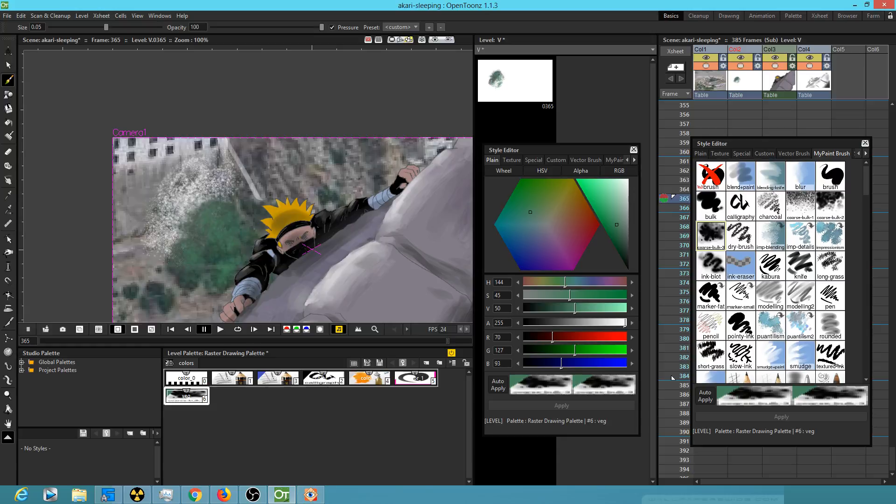
drag(617, 224, 622, 240)
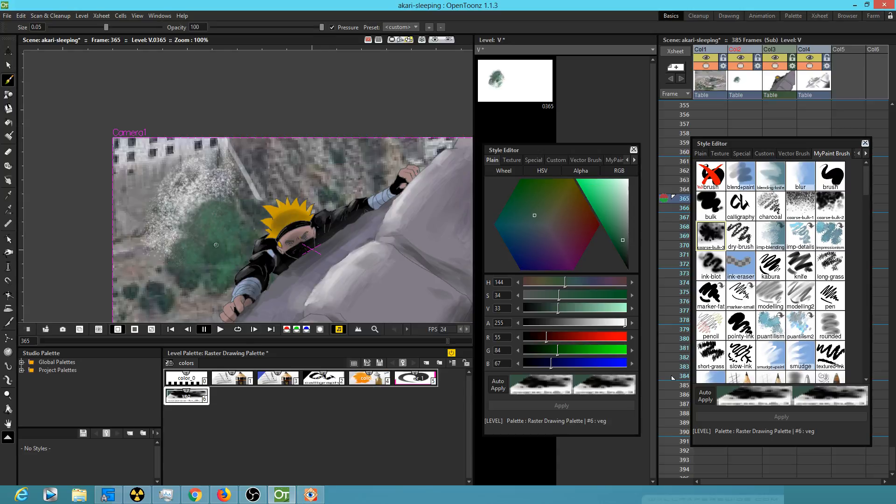
click(619, 236)
drag(619, 237, 631, 245)
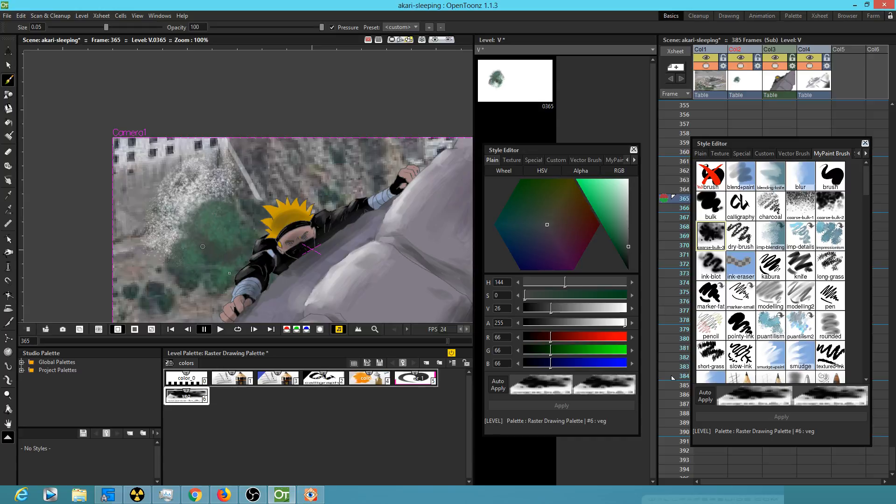
drag(628, 246, 629, 247)
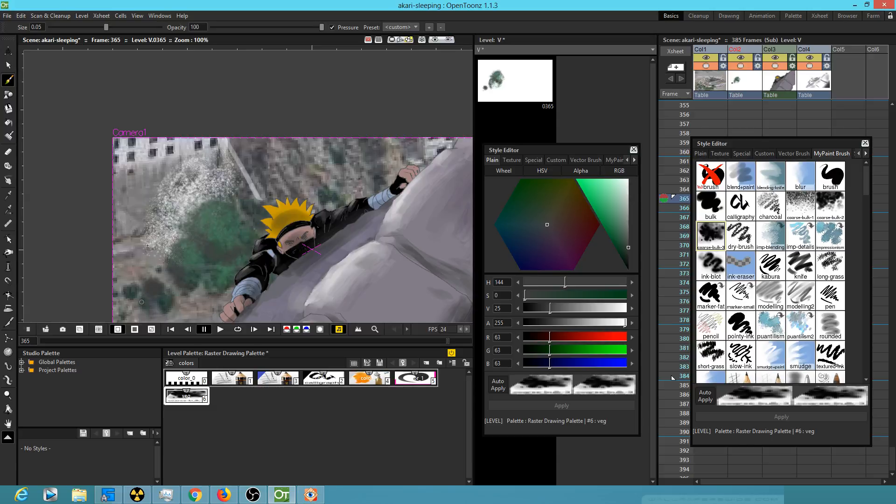
Sample the hillside's grey-brown (RGB 146, 141, 135), darken it to 102, 100, 98, and paint over the pale ground beside the foliage.
key(r)
click(161, 262)
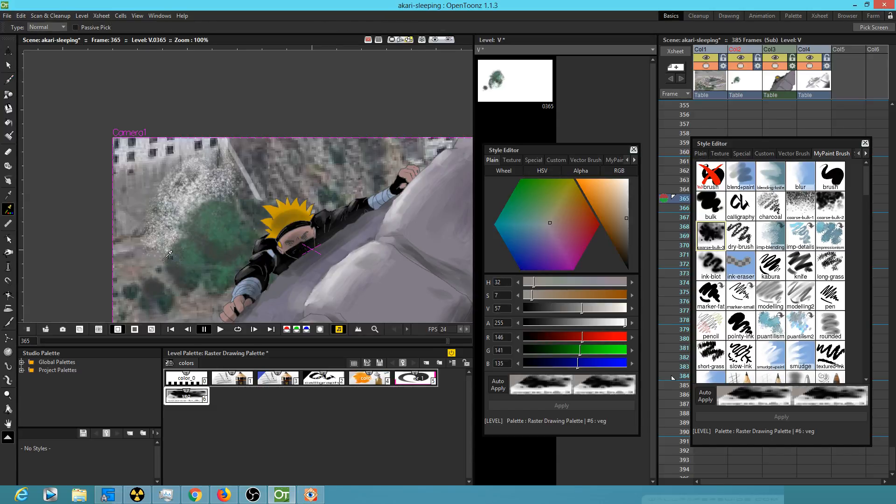
key(b)
drag(153, 239, 166, 237)
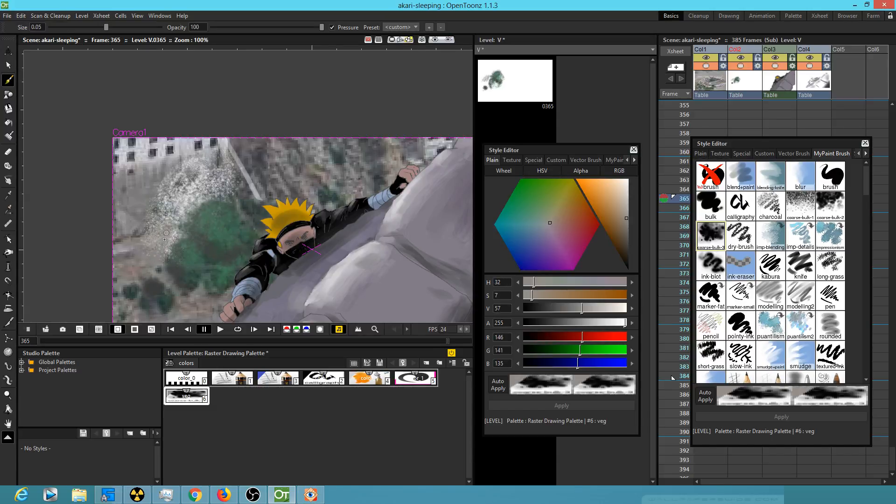
click(627, 234)
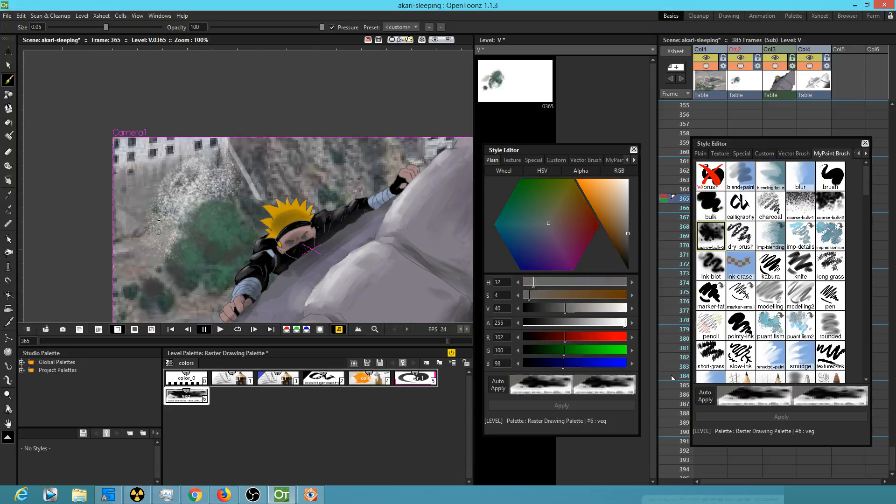
drag(189, 189, 165, 206)
Set the brush size to 3 and cover the hillside and the ground below the foliage with broad grey strokes.
drag(107, 27, 178, 36)
mouse_move(193, 176)
mouse_down()
mouse_move(149, 195)
mouse_move(167, 180)
mouse_move(149, 182)
mouse_move(272, 151)
mouse_move(278, 160)
mouse_move(344, 125)
mouse_move(367, 148)
mouse_move(396, 137)
mouse_move(258, 138)
mouse_move(182, 170)
mouse_move(136, 209)
mouse_move(86, 289)
mouse_up()
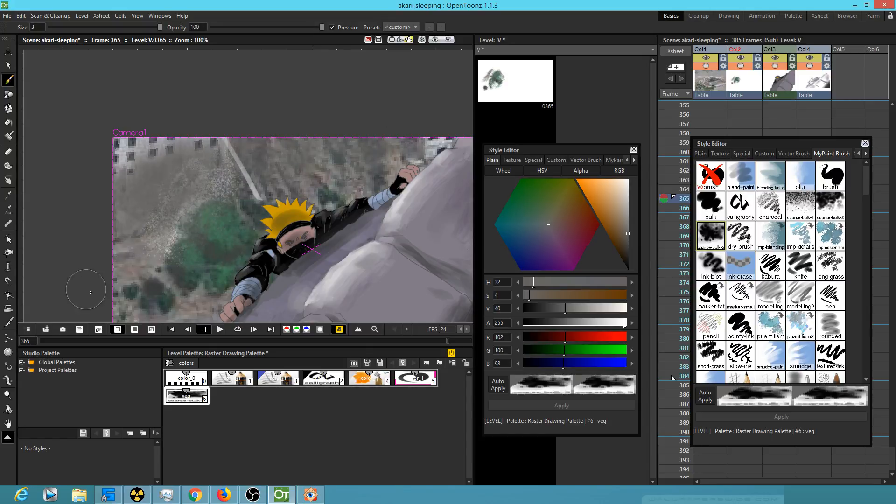
mouse_move(423, 269)
mouse_down()
mouse_move(381, 181)
mouse_move(396, 206)
mouse_up()
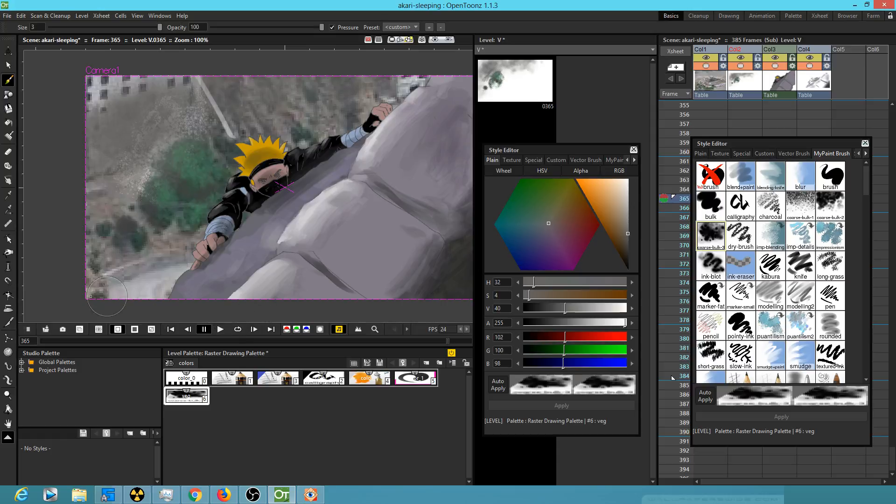
mouse_move(95, 279)
mouse_down()
mouse_move(93, 295)
mouse_move(112, 302)
mouse_move(146, 281)
mouse_move(118, 303)
mouse_up()
mouse_move(133, 273)
mouse_down()
mouse_move(166, 264)
mouse_move(146, 292)
mouse_move(151, 248)
mouse_move(136, 240)
mouse_move(106, 254)
mouse_move(112, 269)
mouse_move(149, 244)
mouse_up()
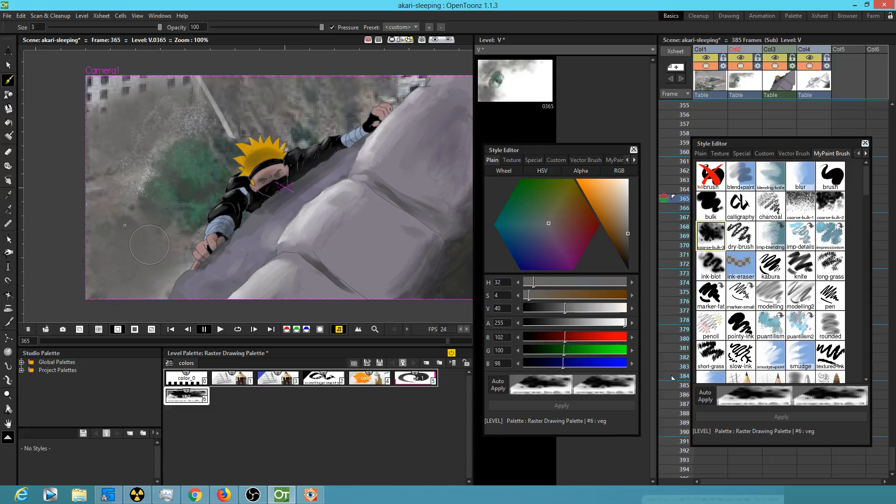
mouse_move(150, 244)
mouse_down()
mouse_move(95, 219)
mouse_move(85, 254)
mouse_move(92, 259)
mouse_up()
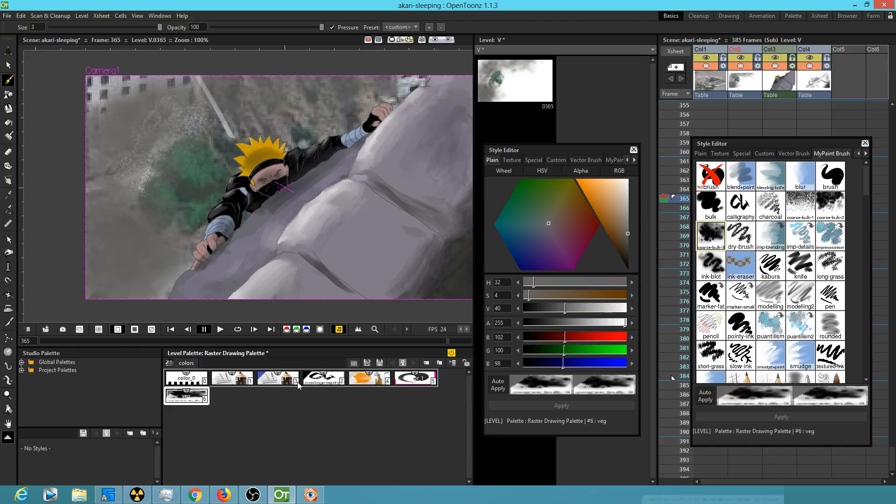
Reduce the brush size to -0.28 and paint shadows around the foliage with dark grey (84, 84, 84) and black.
drag(159, 27, 97, 28)
drag(625, 222, 628, 240)
drag(162, 288, 172, 286)
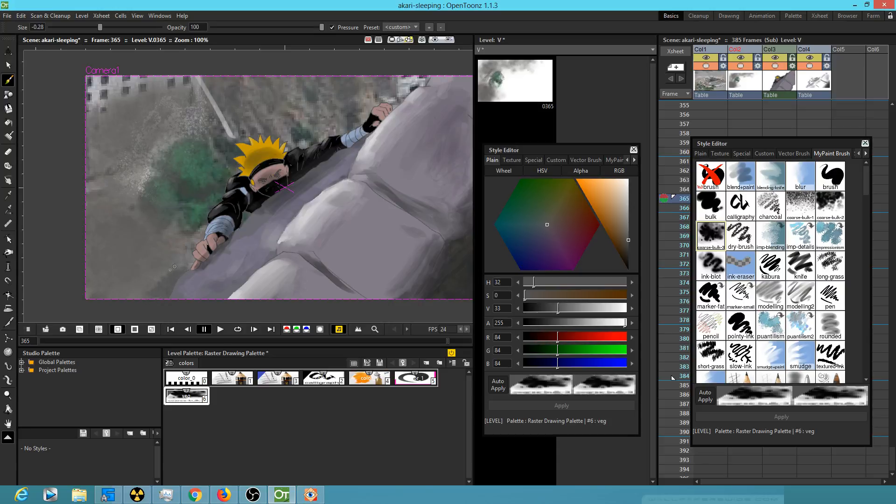
drag(628, 240, 633, 283)
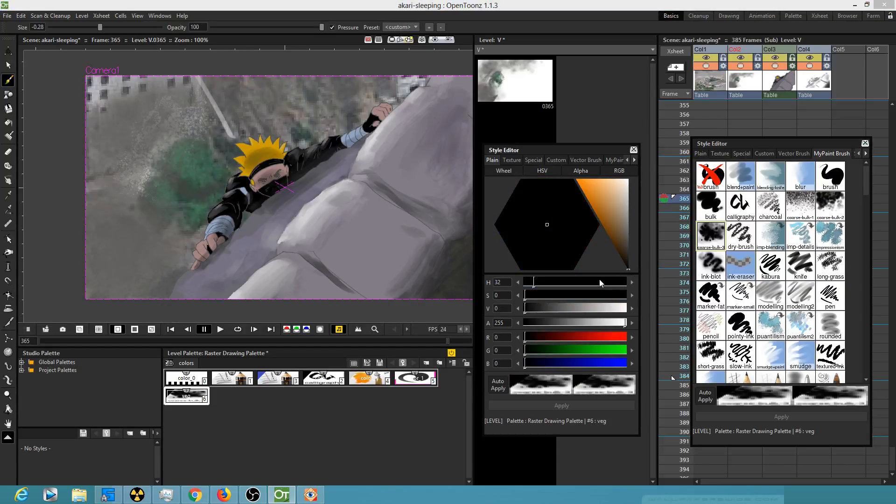
mouse_move(146, 209)
mouse_down()
mouse_move(193, 215)
mouse_move(161, 228)
mouse_move(171, 206)
mouse_move(145, 215)
mouse_move(147, 189)
mouse_up()
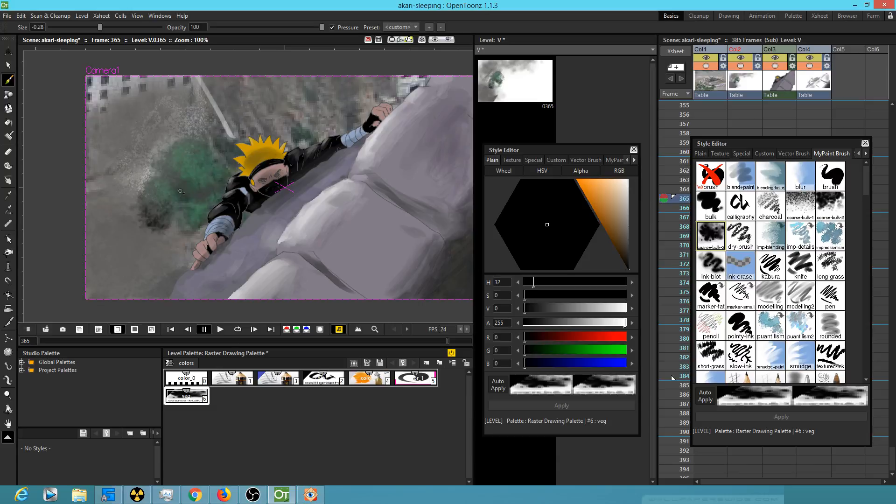
mouse_move(179, 176)
mouse_down()
mouse_move(180, 225)
mouse_move(156, 217)
mouse_move(158, 229)
mouse_move(132, 211)
mouse_move(147, 177)
mouse_move(131, 163)
mouse_move(139, 177)
mouse_move(145, 141)
mouse_up()
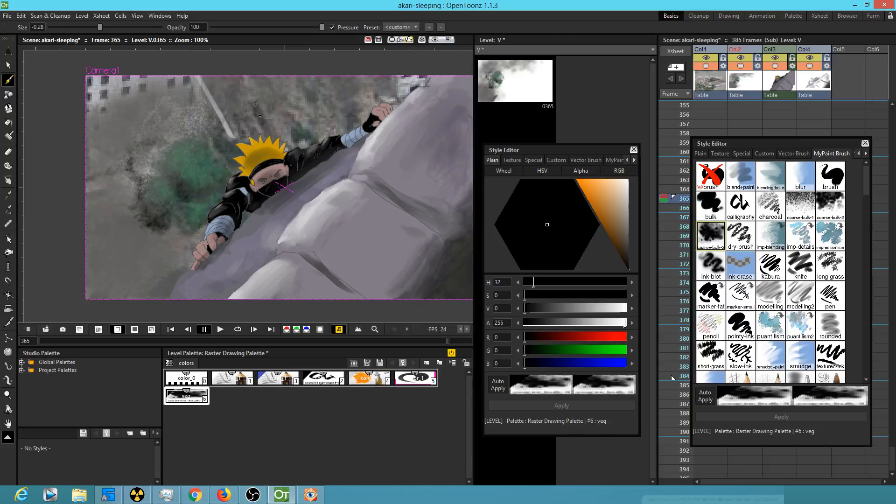
Add brown (RGB 89, 83, 77) texture strokes above the ninja and beside the foliage, and lighten the veg color to grey (142, 142, 142).
click(626, 240)
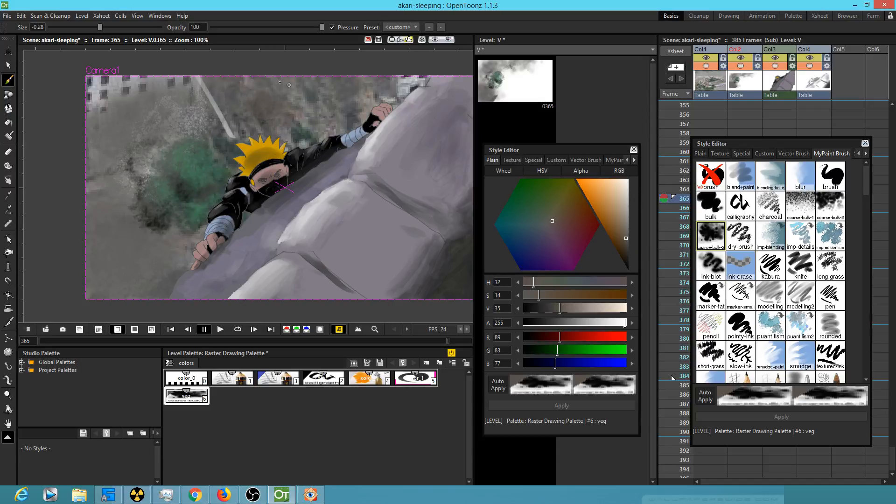
mouse_move(154, 174)
mouse_down()
mouse_move(135, 191)
mouse_move(120, 182)
mouse_up()
drag(626, 235, 629, 219)
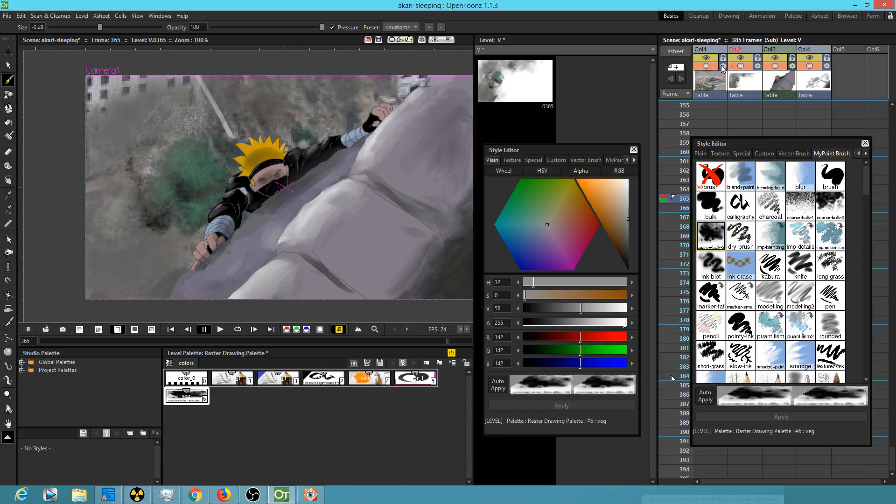
Compare the painting with the photo by switching the visibility of the Col1 photo and the Col2 painting off and on.
click(706, 67)
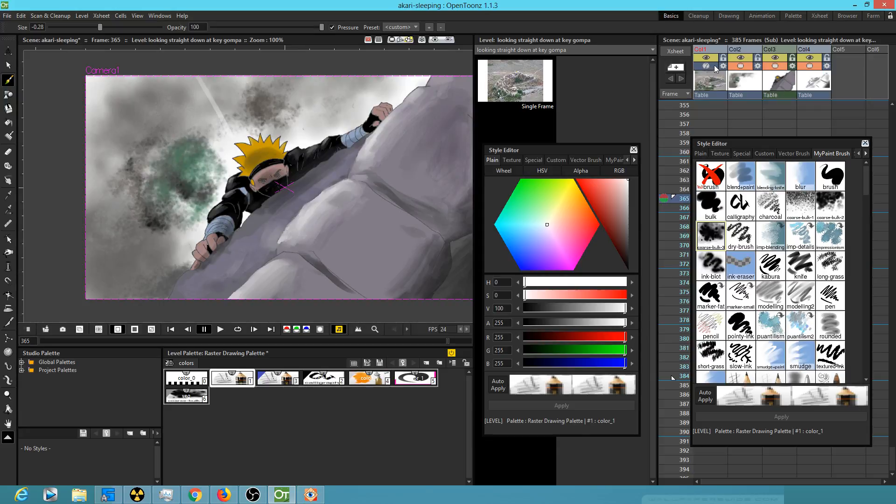
click(707, 67)
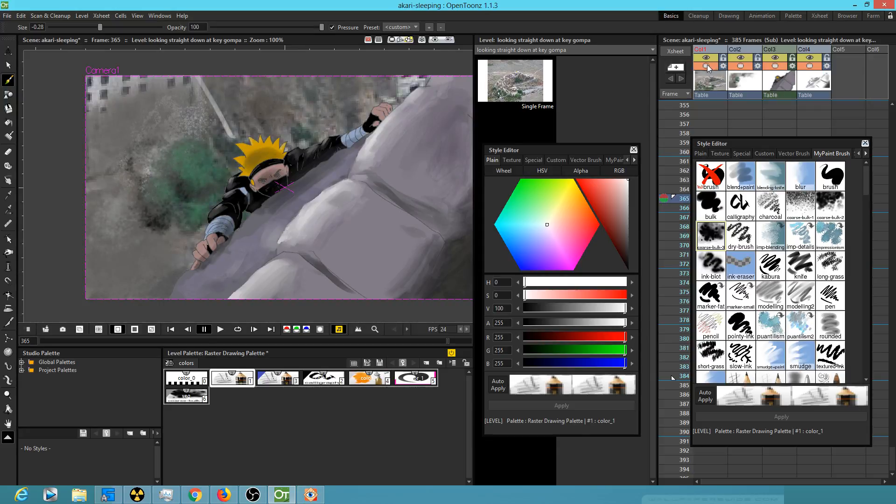
click(707, 66)
click(707, 67)
click(707, 67)
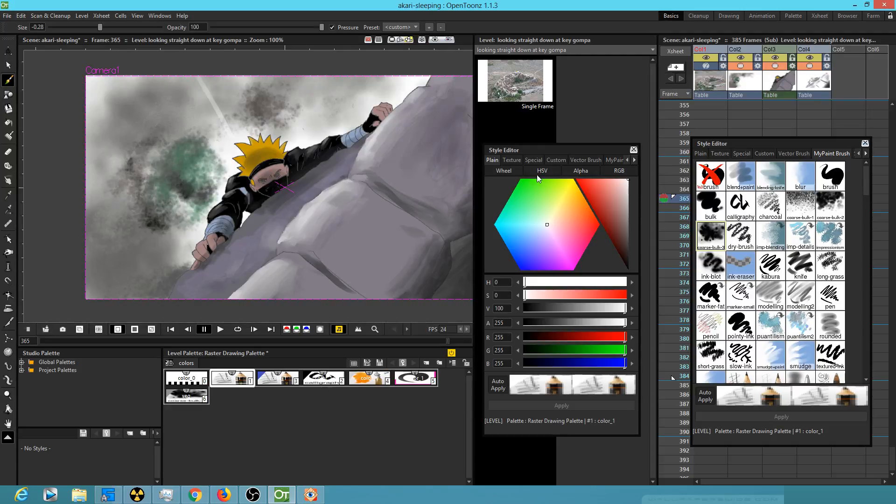
click(708, 66)
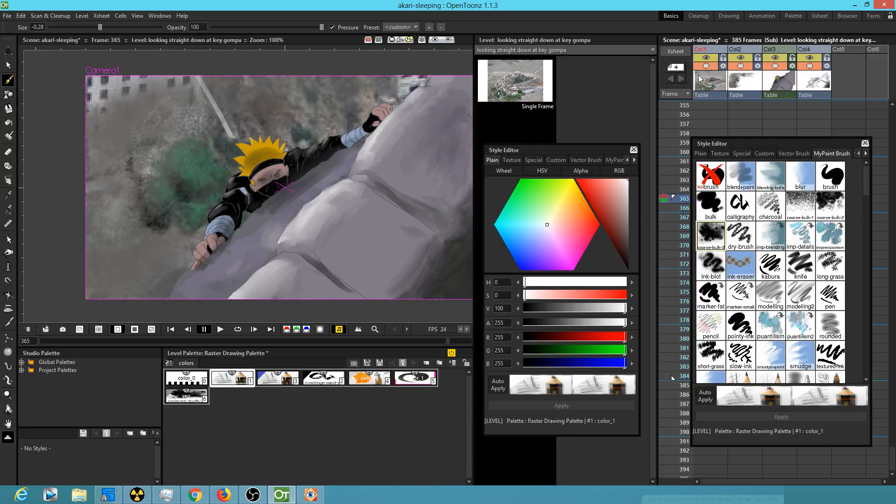
click(741, 66)
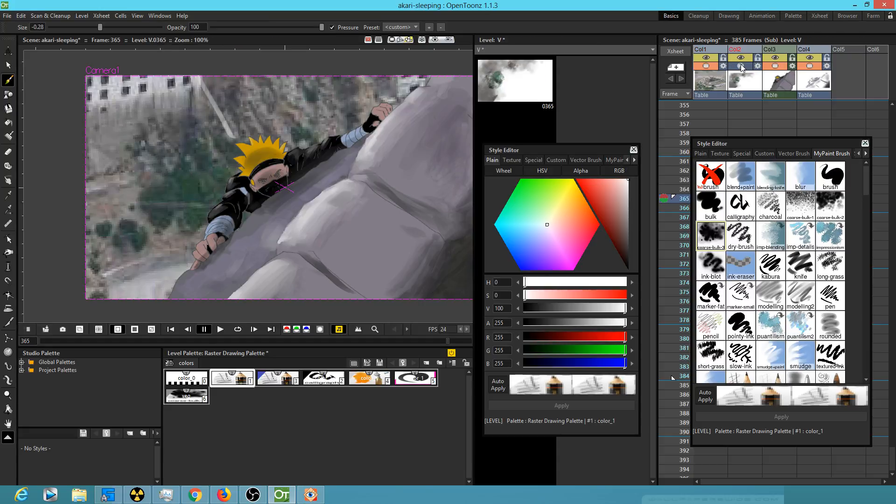
click(741, 66)
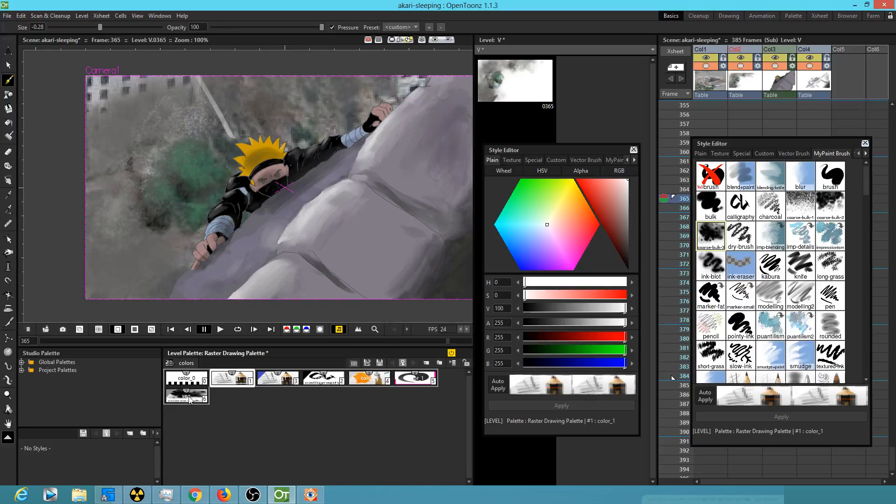
Reselect the veg style and paint the foliage's edges in muted green (RGB 47, 86, 47), then darker grey-green (63, 76, 63).
click(189, 399)
drag(547, 214, 525, 187)
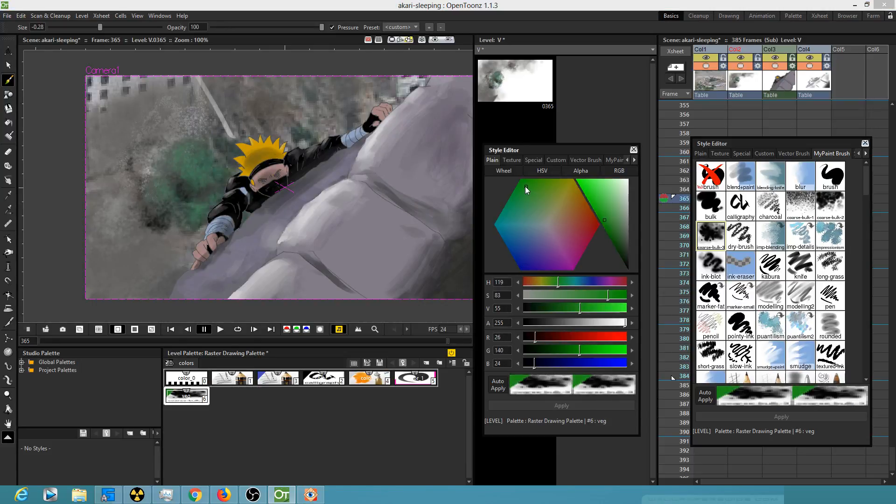
drag(620, 222, 605, 233)
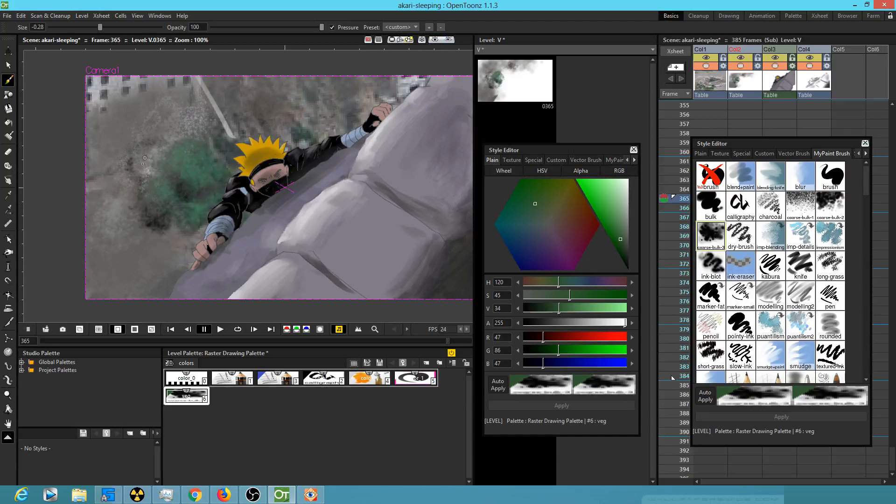
click(626, 242)
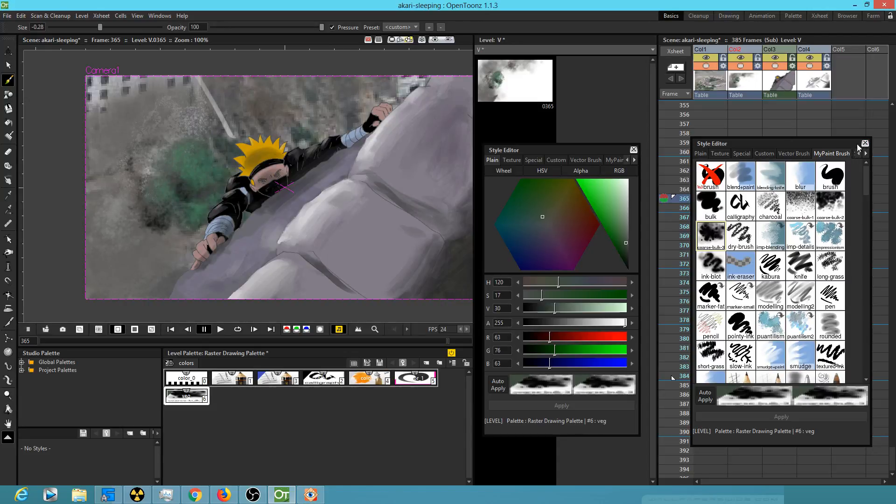
Move the MyPaint brush Style Editor off the xsheet, select the V level's cell at frame 365, and bring the editor back up.
drag(833, 147, 777, 336)
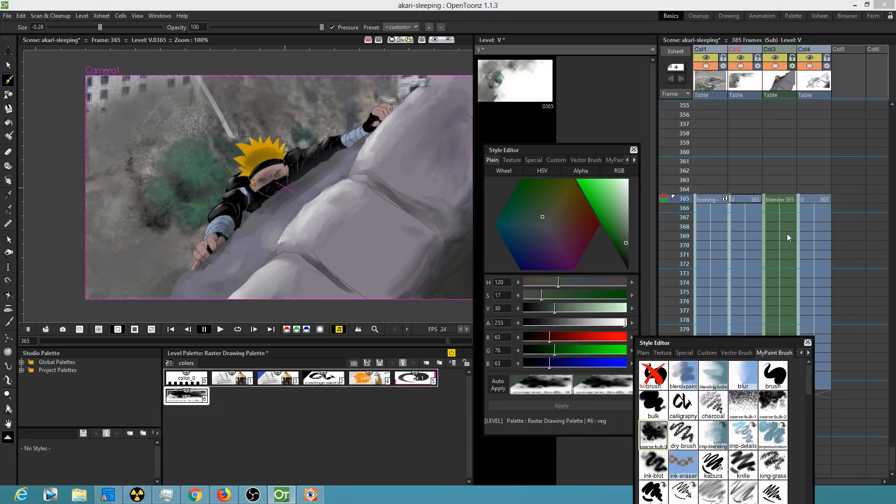
click(746, 198)
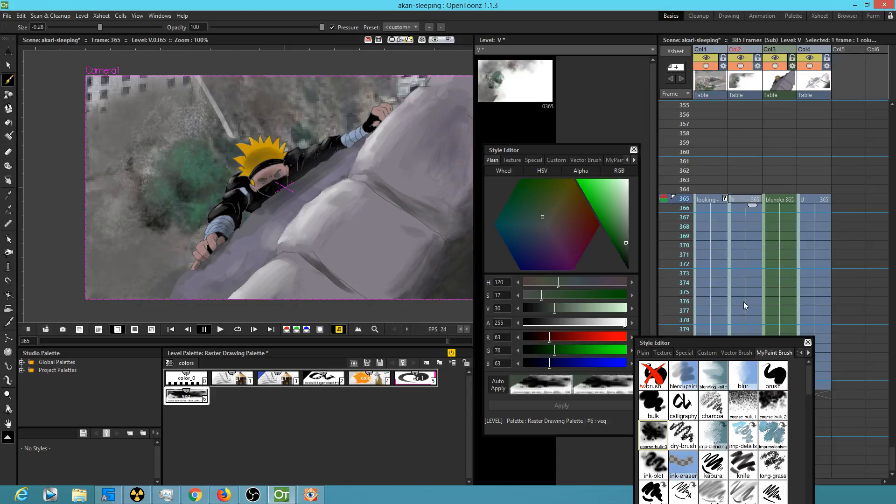
drag(743, 341, 746, 159)
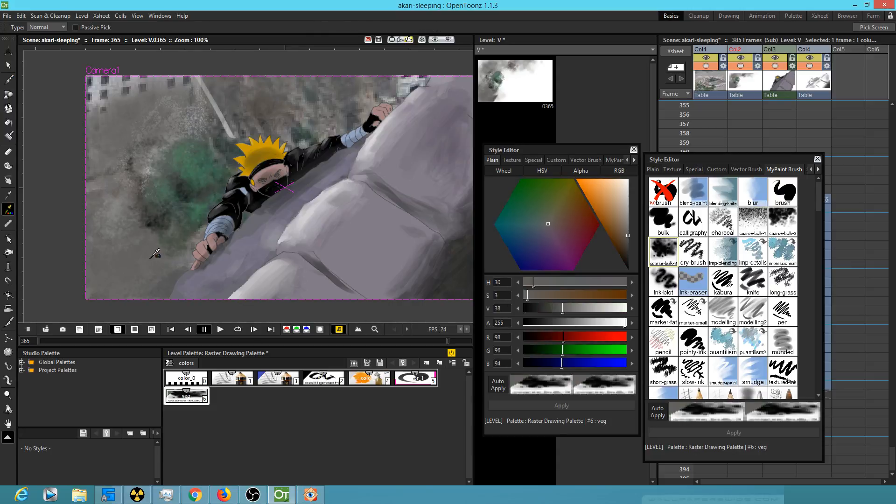
Paint the ground below the foliage and the slope beneath the buildings with sampled greys (RGB 98, 96, 94 and 158, 159, 161).
key(b)
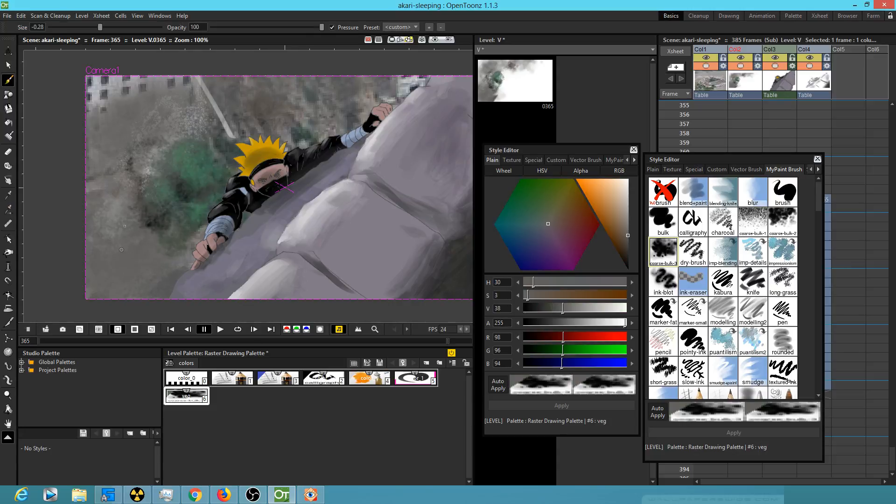
key(k)
click(112, 86)
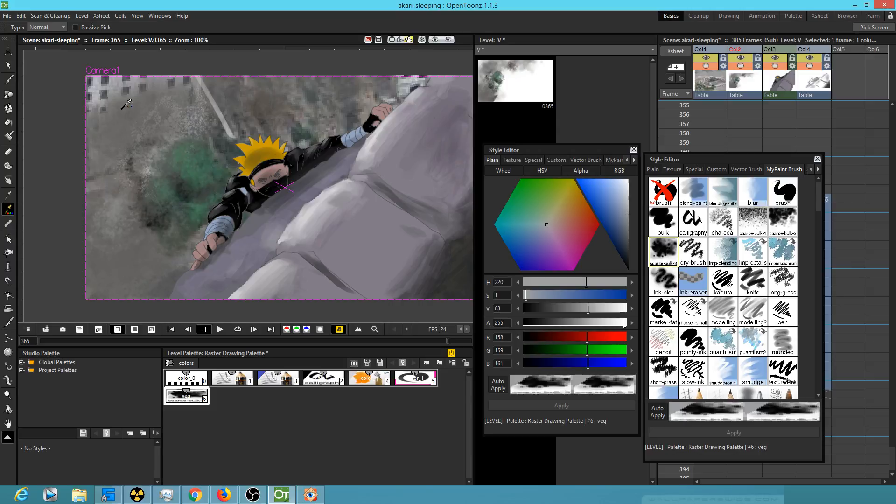
key(b)
drag(130, 243, 140, 254)
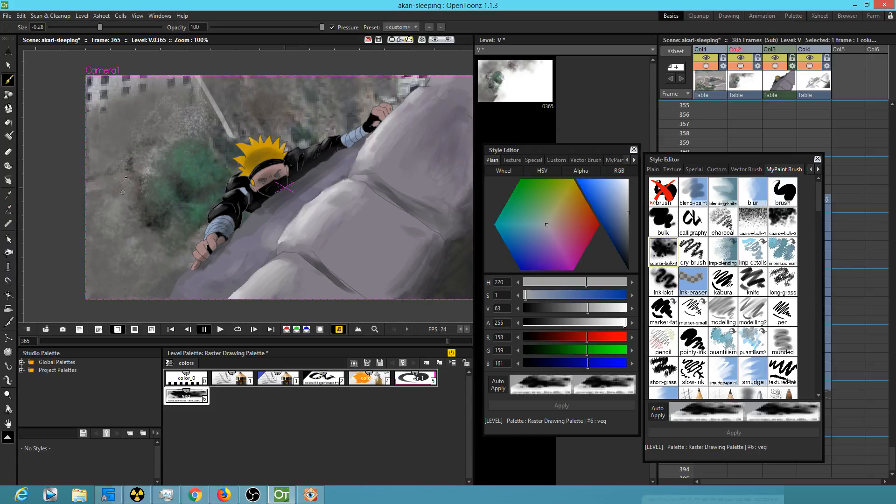
drag(105, 118, 102, 112)
Sample the building greys (RGB 152, 152, 155 and 172, 172, 181) and paint over the monastery walls and windows.
key(k)
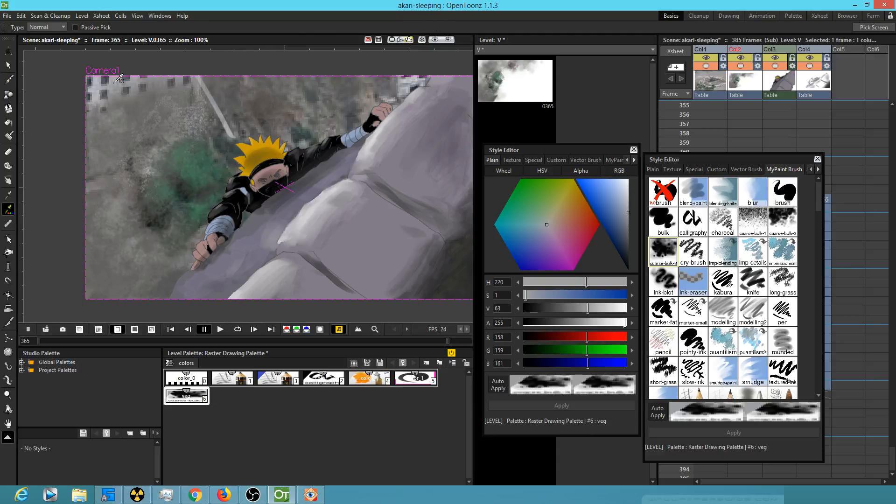
click(110, 89)
key(b)
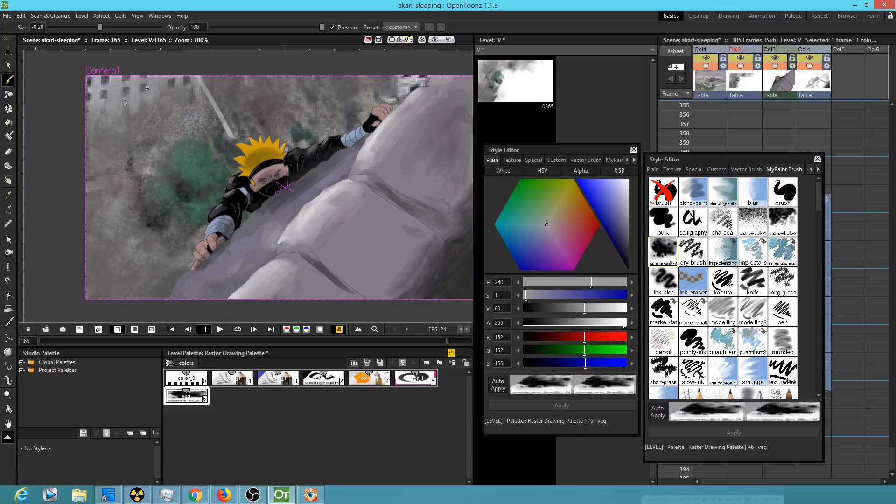
key(r)
click(95, 87)
key(b)
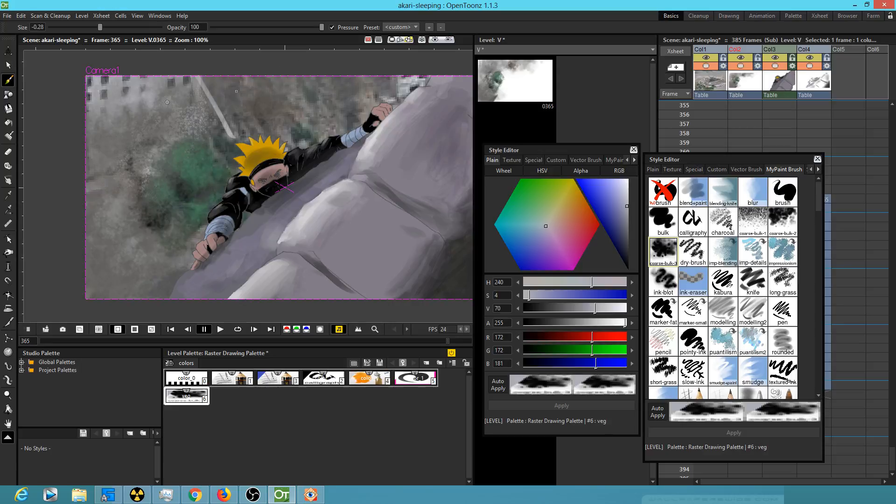
Texture the hillside around the path with sampled mid grey (RGB 117, 116, 115) and the rock's light grey (189, 184, 192).
key(r)
click(186, 100)
key(b)
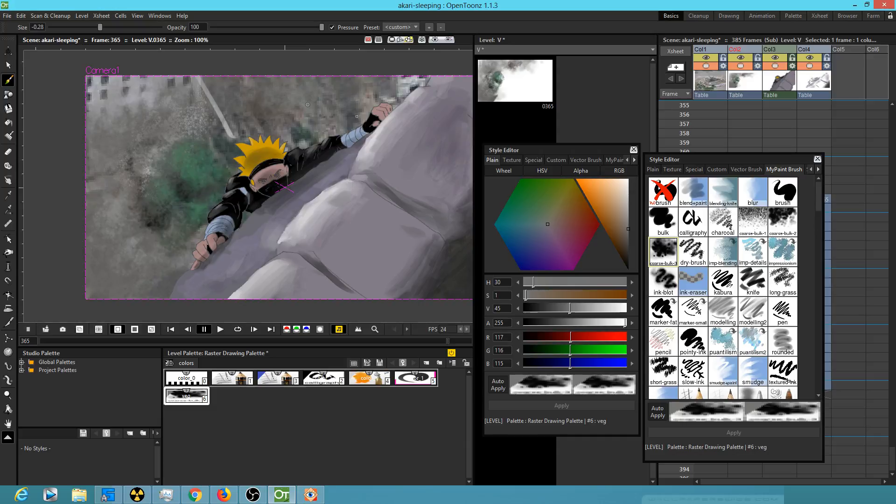
key(r)
click(330, 202)
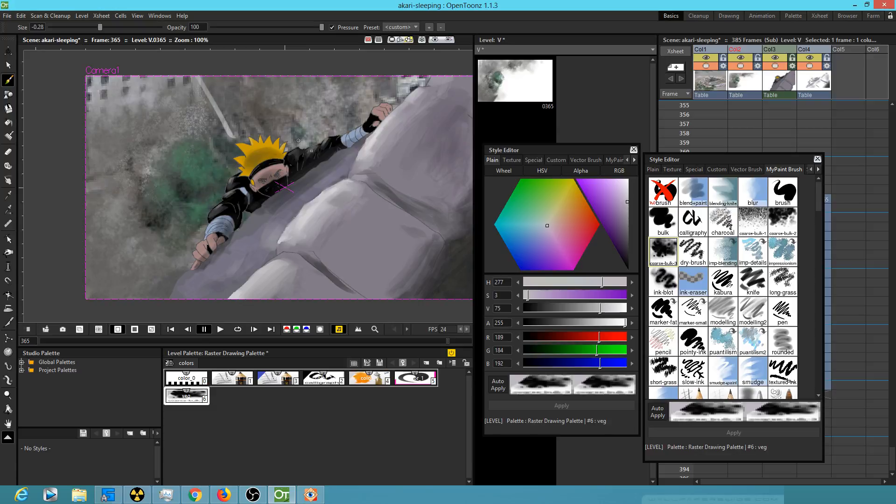
Paint over the foliage with brush size 0.31, using green (RGB 27, 191, 35) and a muted green (RGB 156, 183, 157).
drag(99, 27, 110, 27)
click(523, 187)
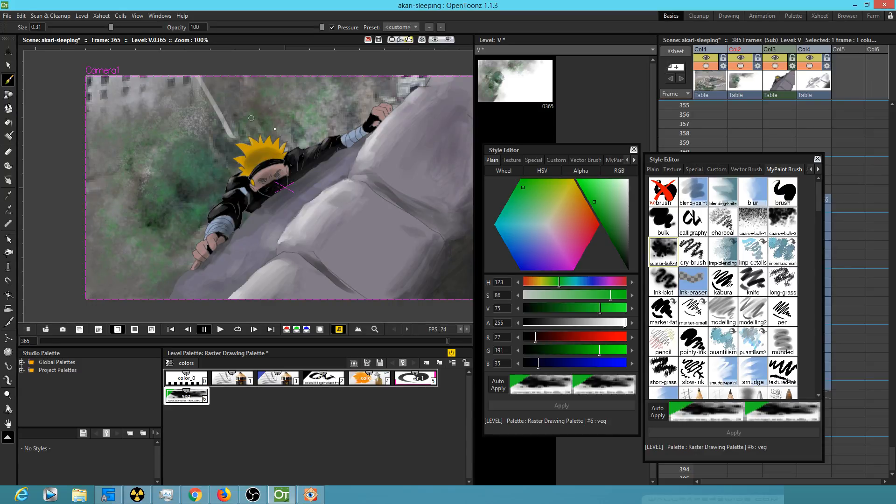
mouse_move(621, 196)
mouse_down()
mouse_move(625, 217)
mouse_move(622, 204)
mouse_up()
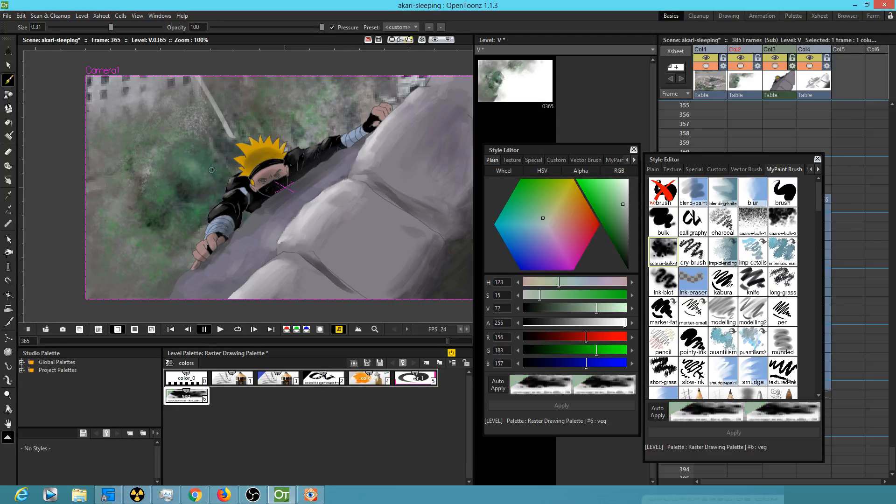
Reduce the brush size to -1.26 and add fine foliage highlights in light greys (RGB 191, 191, 191 and 204, 204, 204) and pale green (142, 206, 145).
drag(110, 27, 86, 27)
click(628, 202)
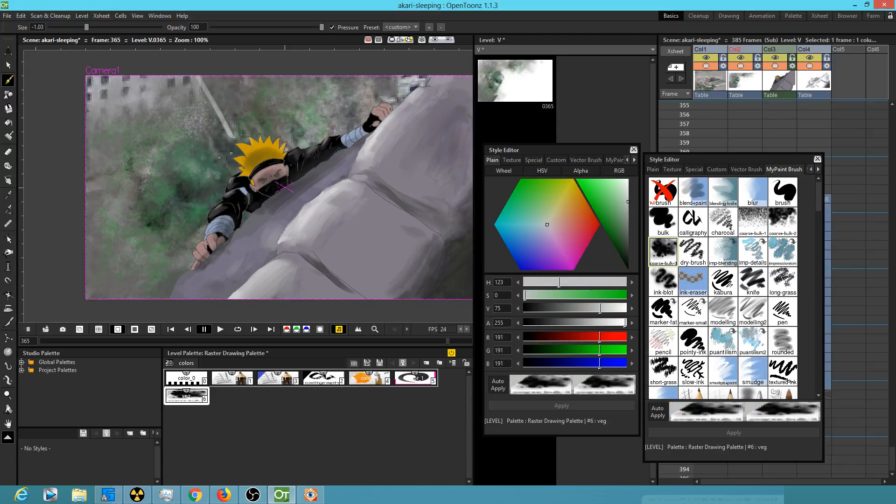
drag(85, 27, 82, 27)
click(628, 210)
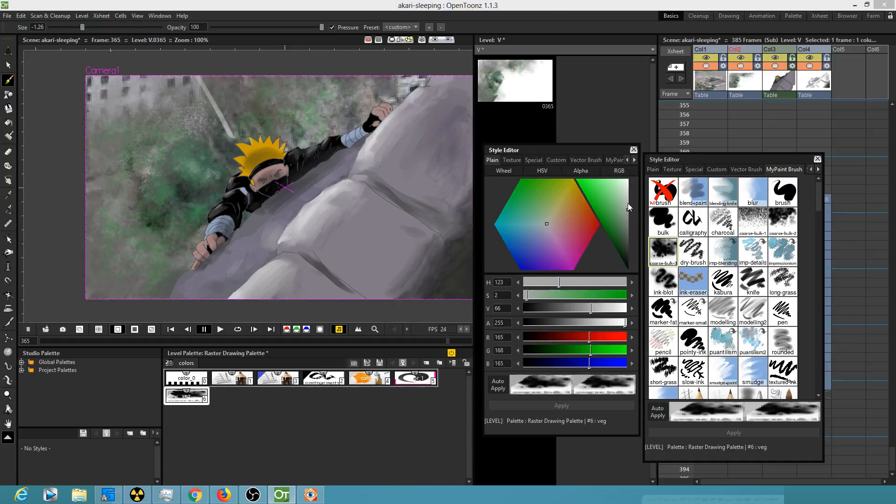
drag(629, 209, 628, 197)
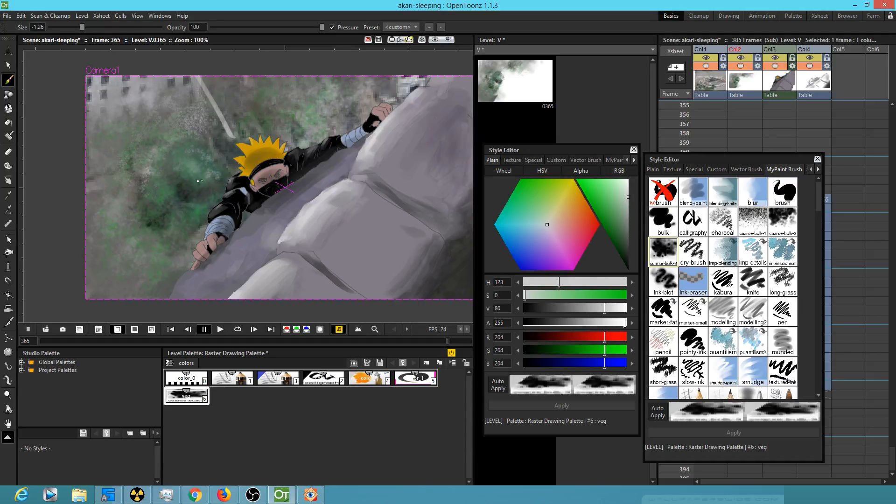
drag(168, 189, 172, 200)
click(615, 196)
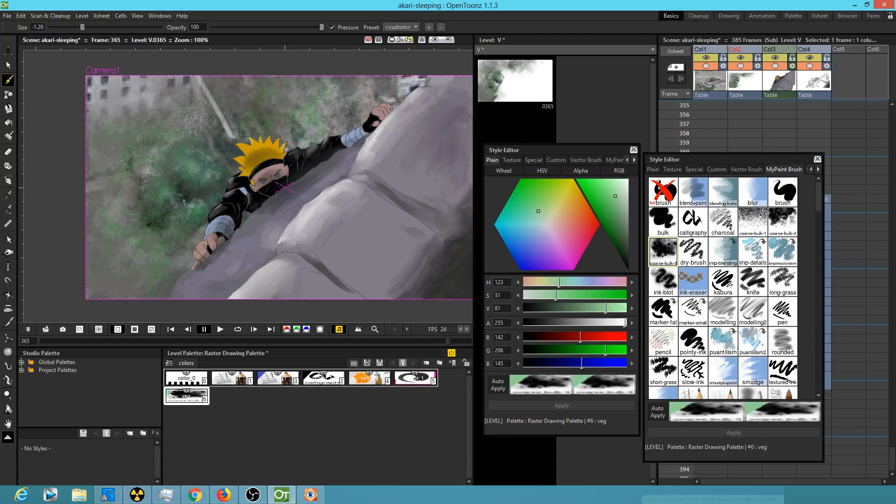
Toggle the monastery photo column's visibility off and on, and touch up its foliage with color_1 in white and green (RGB 82, 255, 105).
click(708, 66)
click(709, 66)
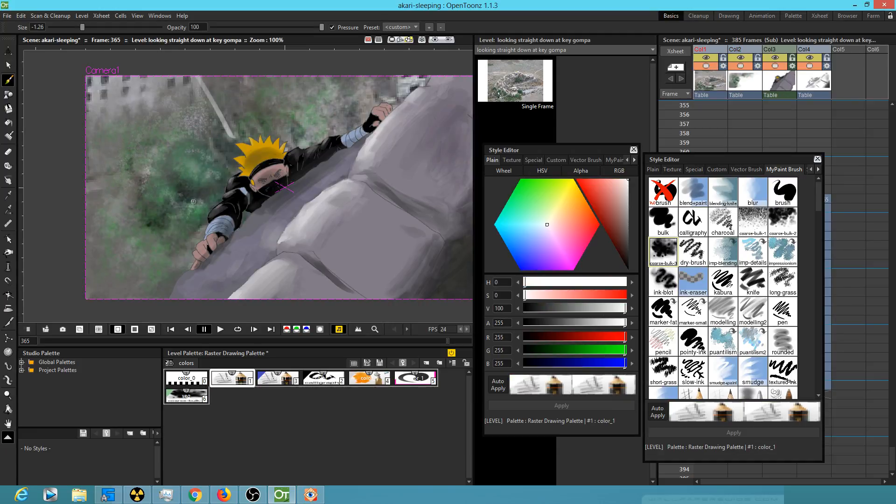
drag(206, 213, 226, 188)
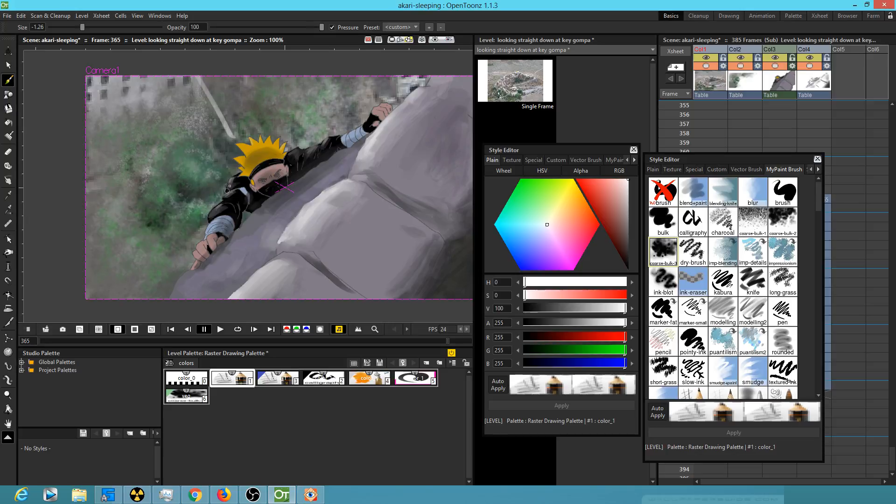
click(526, 199)
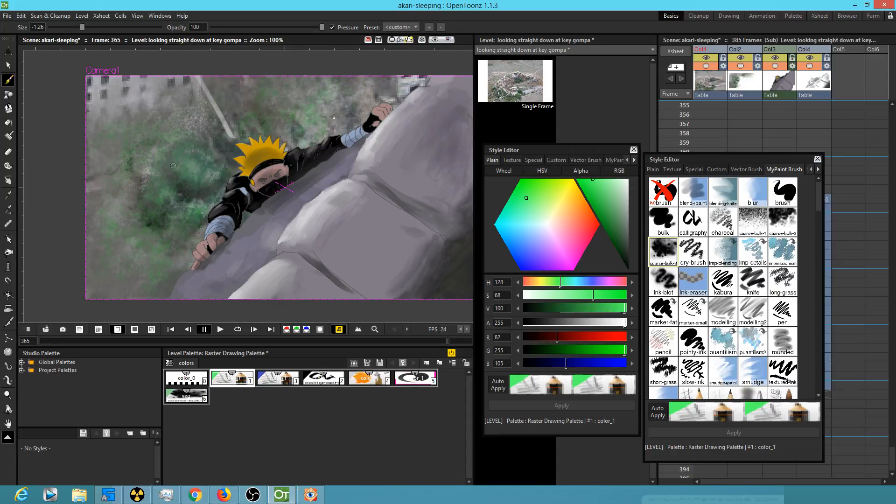
Paint foliage over the buildings beside the rock's upper edge, using sampled dark green and RGB 91, 165, 110 at brush size 0.18.
key(r)
click(191, 181)
key(b)
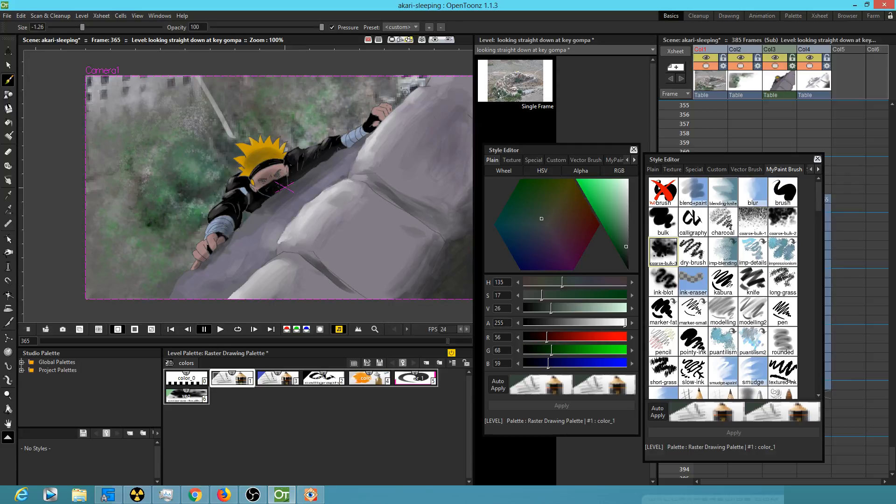
mouse_move(403, 89)
mouse_down()
mouse_move(423, 74)
mouse_move(396, 78)
mouse_up()
click(613, 210)
drag(83, 28, 108, 31)
drag(428, 76, 396, 89)
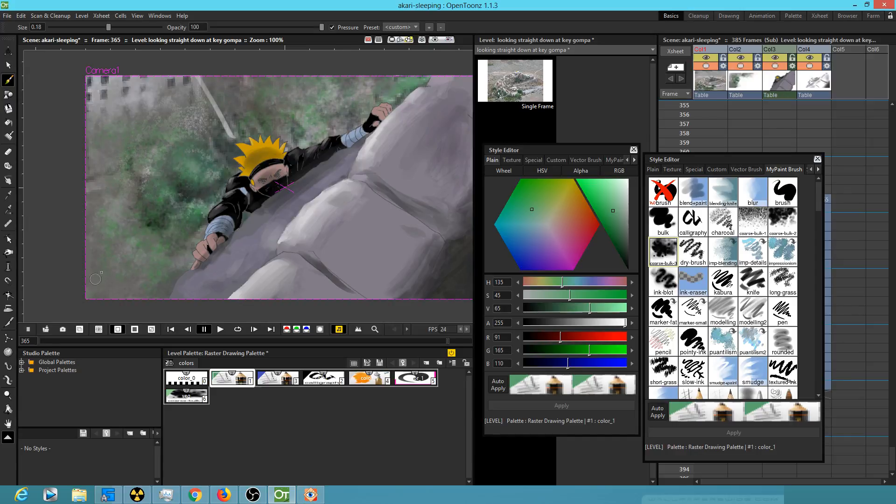
Vary the color_1 foliage green to RGB 149, 183, 157 and to RGB 70, 211, 105, reducing the brush size to -0.62.
click(621, 204)
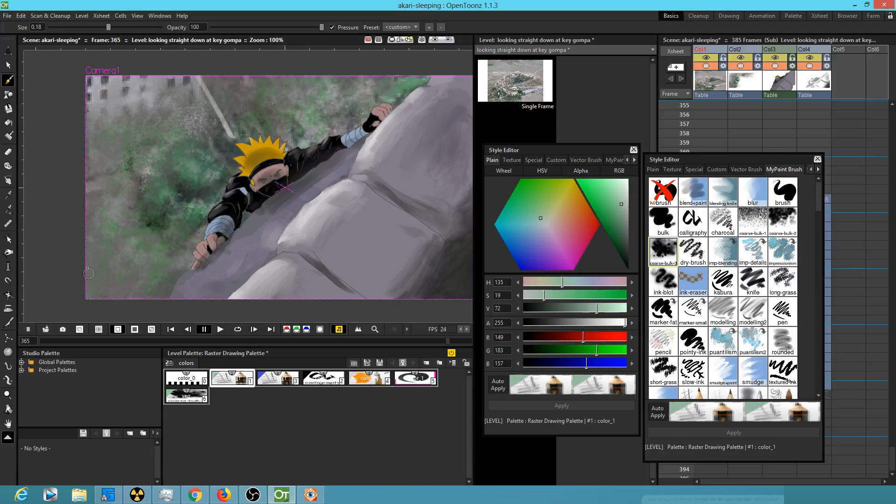
drag(108, 28, 94, 28)
click(599, 194)
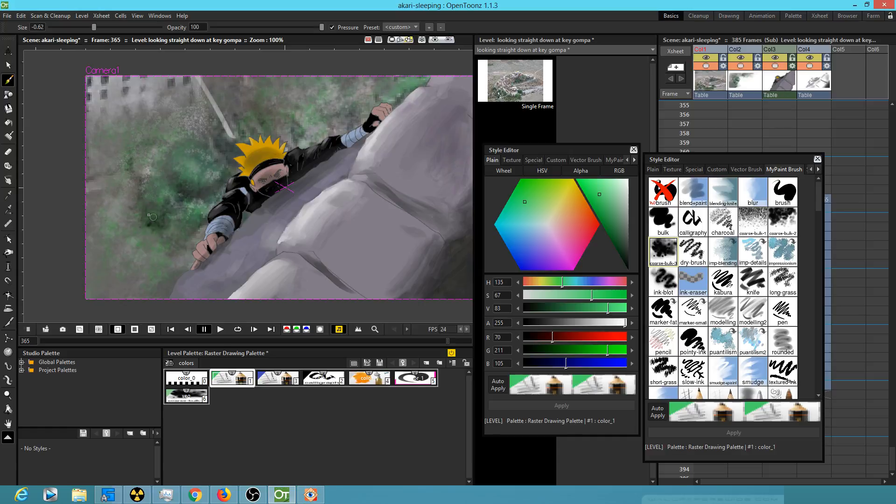
Close the duplicate Style Editor and select level V at frame 365 with the veg style at brush size 0.38.
click(188, 397)
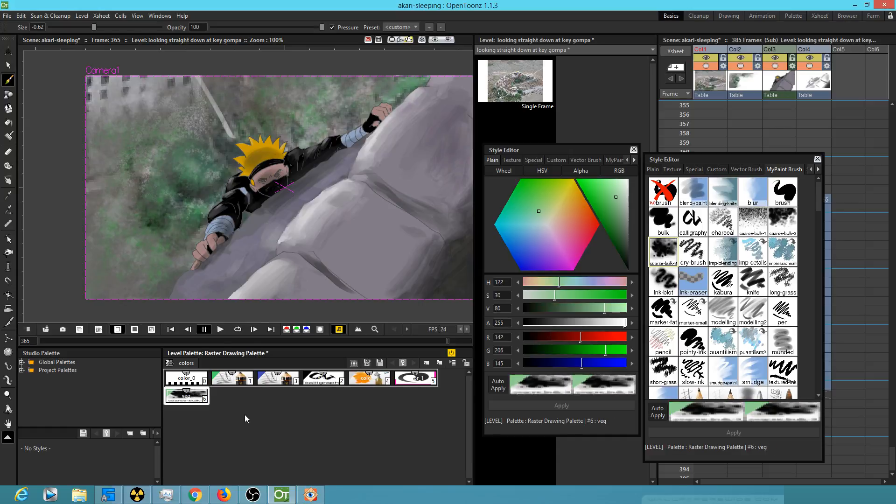
click(817, 159)
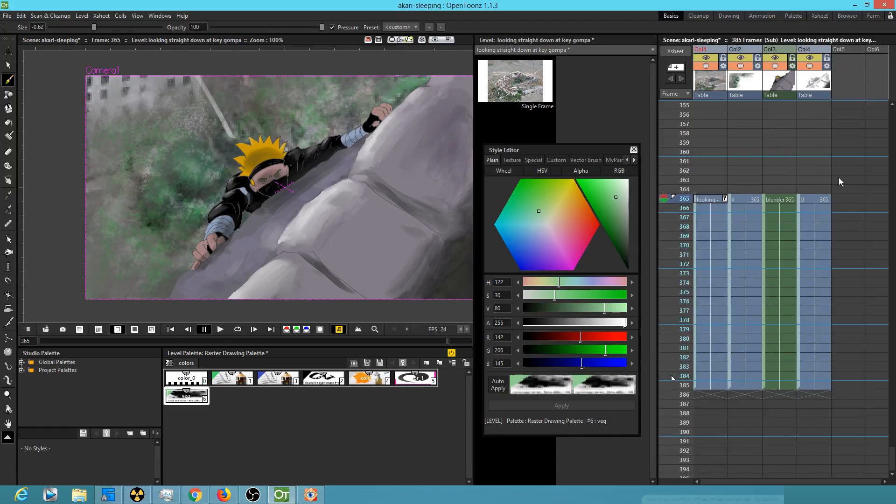
click(744, 198)
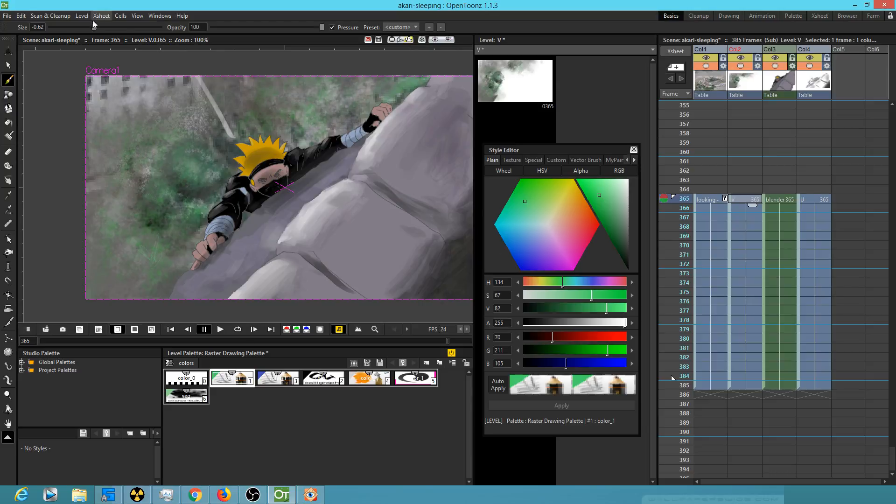
drag(94, 27, 113, 30)
click(186, 396)
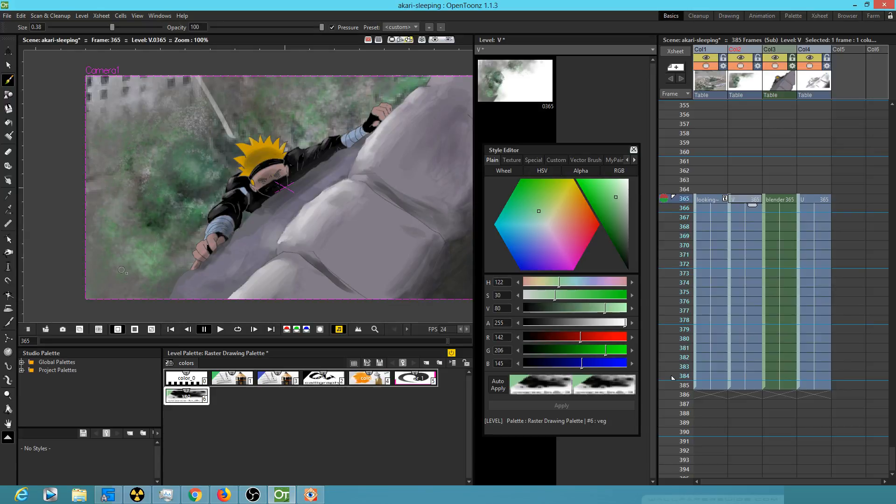
Paint foliage on level V below and beside the ninja's lower arm, shifting veg from RGB 52, 71, 52 to RGB 93, 193, 96.
drag(616, 197, 620, 221)
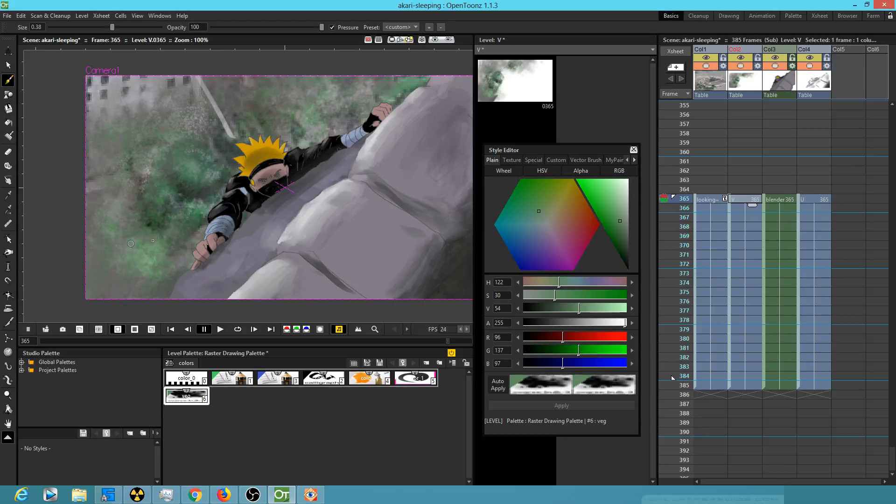
drag(621, 239, 624, 245)
mouse_move(129, 250)
mouse_down()
mouse_move(138, 270)
mouse_move(151, 261)
mouse_up()
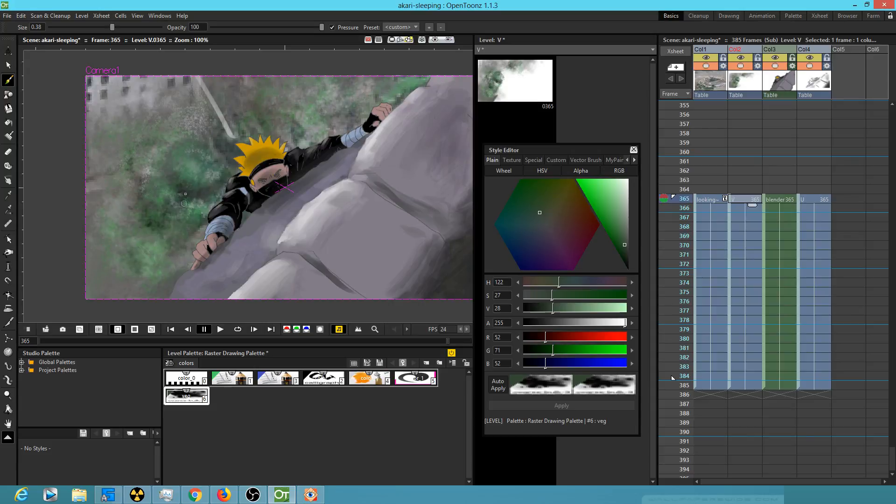
click(608, 200)
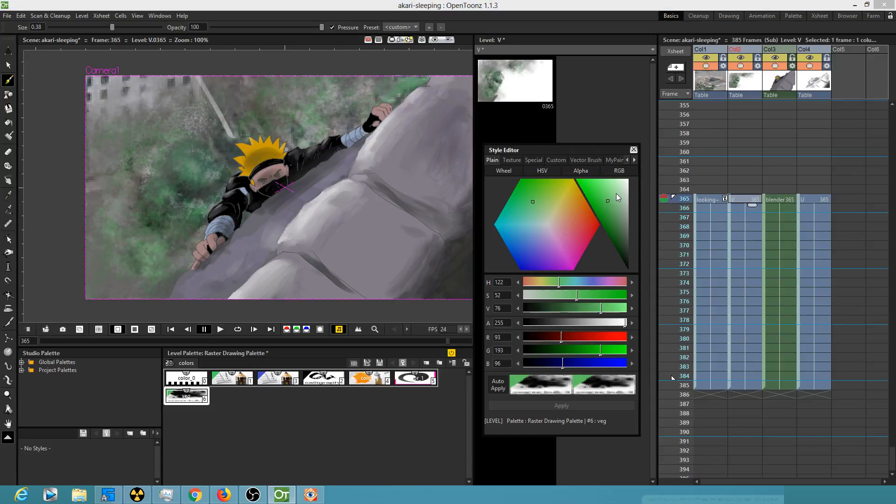
drag(182, 190, 179, 187)
click(191, 394)
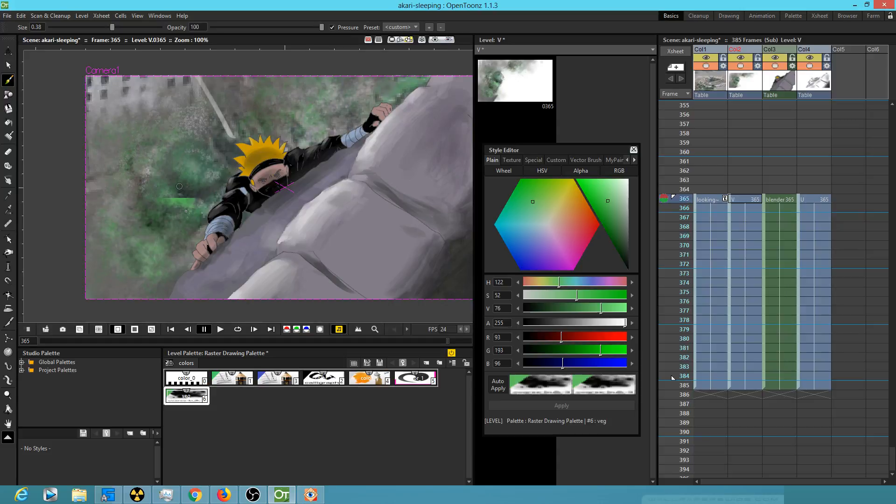
Select the Col1 background photo level with the veg style at brush size 0.28, and save the scene.
click(706, 67)
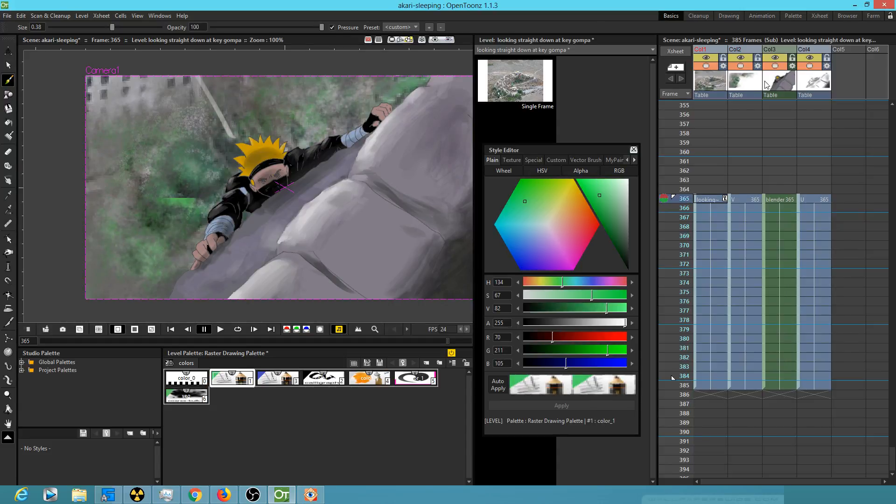
click(189, 396)
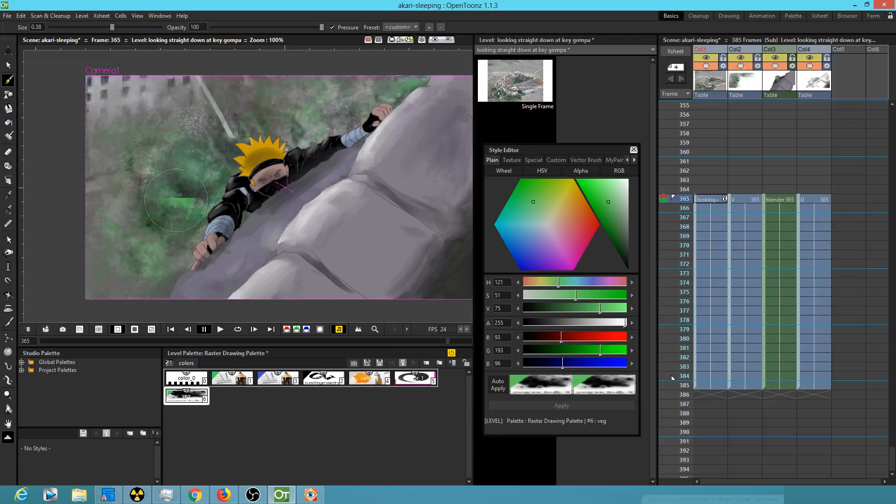
click(107, 27)
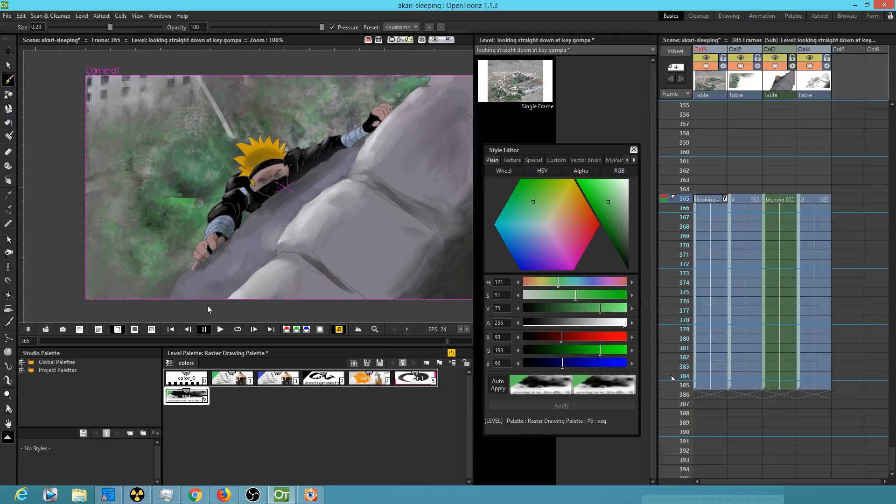
click(8, 18)
key(Escape)
Paint over the hard-edged green patch on level V at frame 365 with the veg style.
click(746, 199)
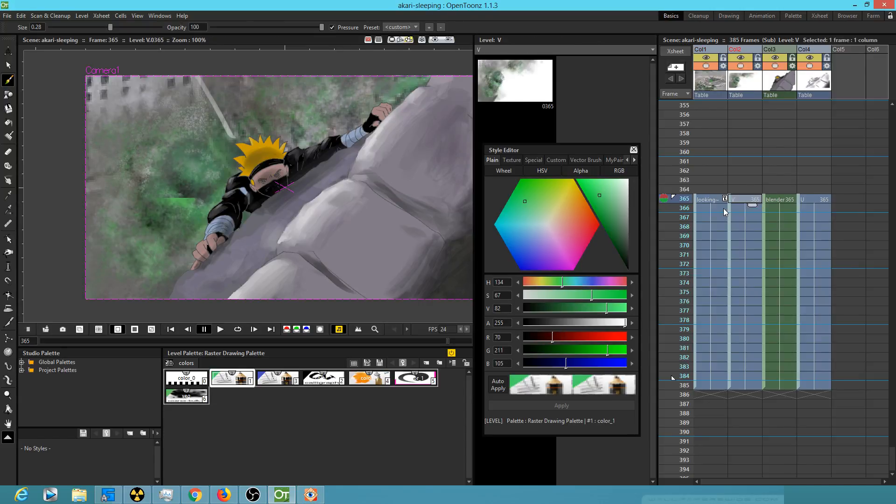
click(189, 397)
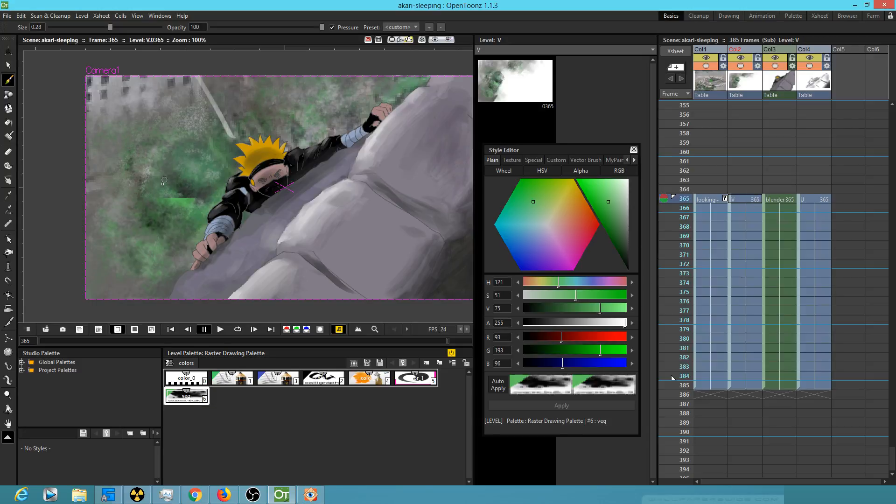
click(196, 199)
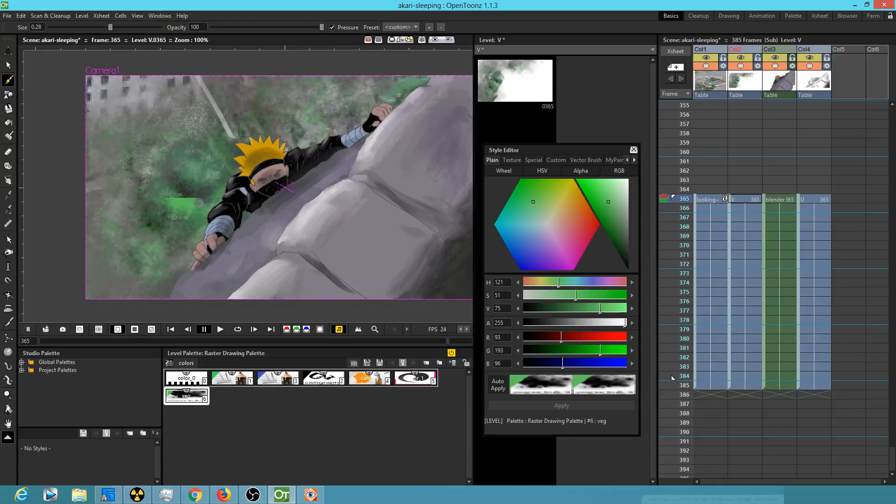
Try magenta veg strokes (RGB 255, 0, 251) around the hard-edged green patch on level V and undo them.
drag(607, 204, 626, 177)
drag(560, 247, 582, 285)
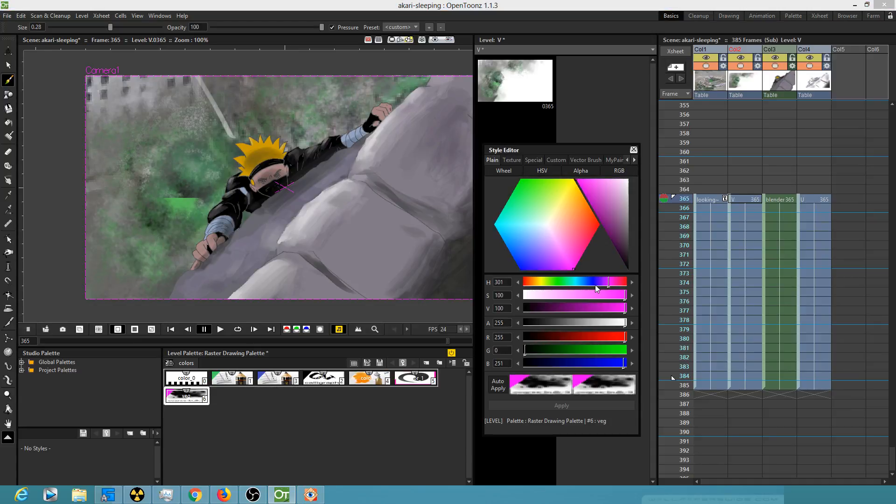
drag(168, 216, 186, 201)
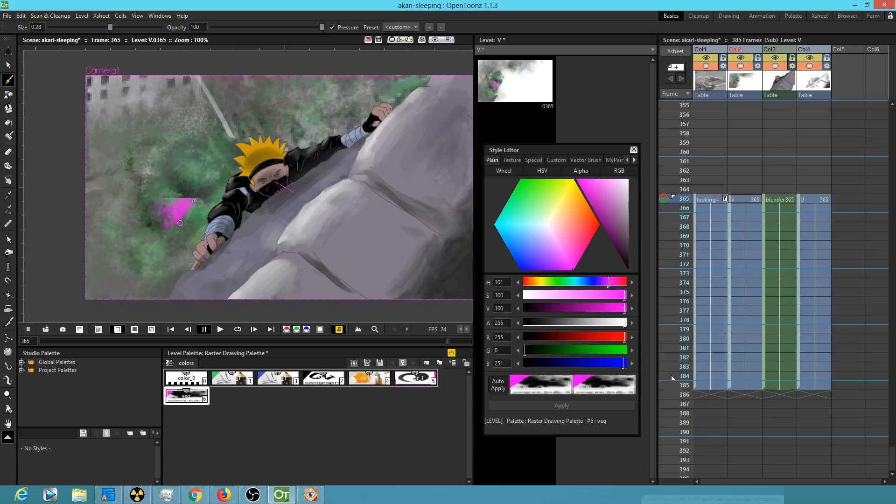
key(ctrl+z)
drag(173, 224, 197, 190)
mouse_move(150, 222)
mouse_down()
mouse_move(132, 229)
mouse_move(135, 210)
mouse_up()
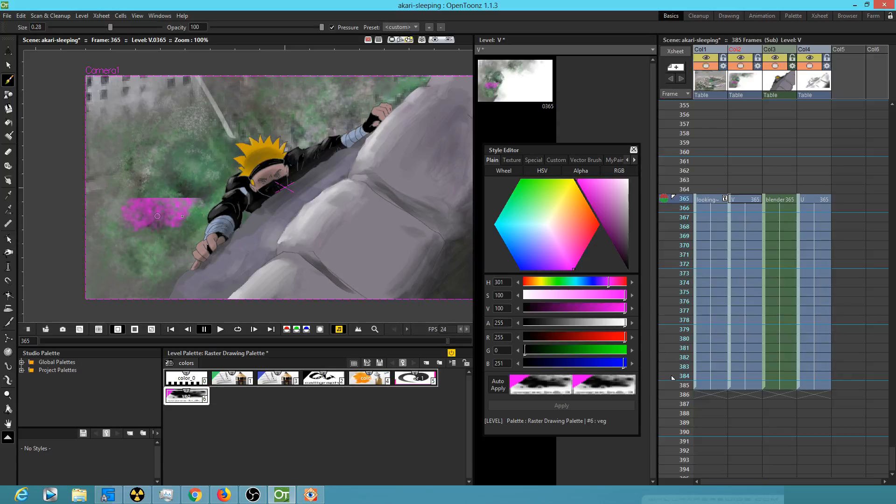
key(ctrl+z)
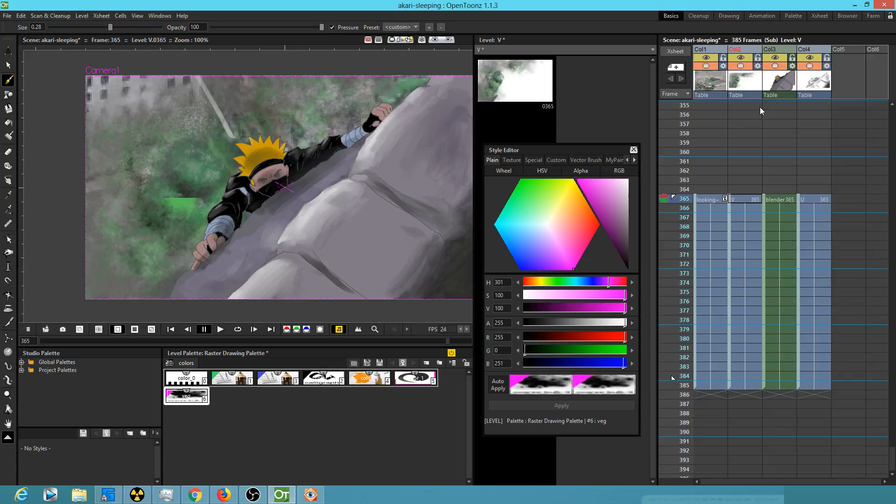
Hide the Col1 background photo, and turn the Col3 character off and on again to check the painted layer.
click(707, 66)
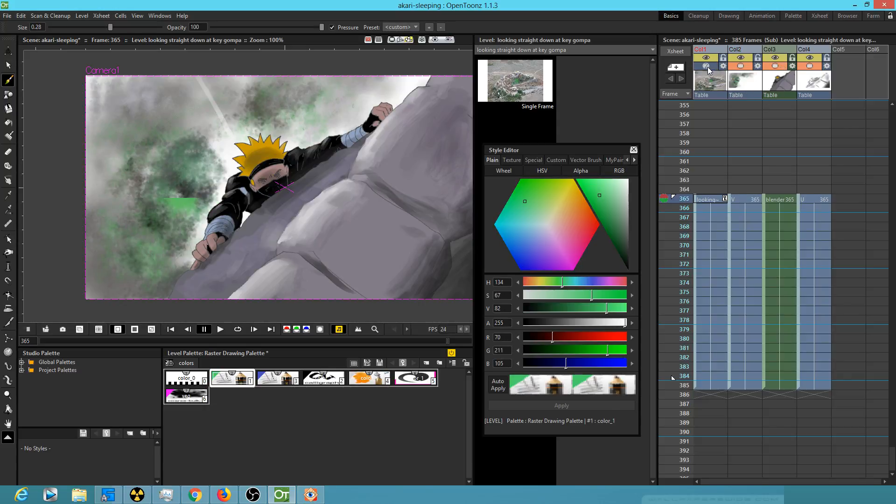
click(776, 66)
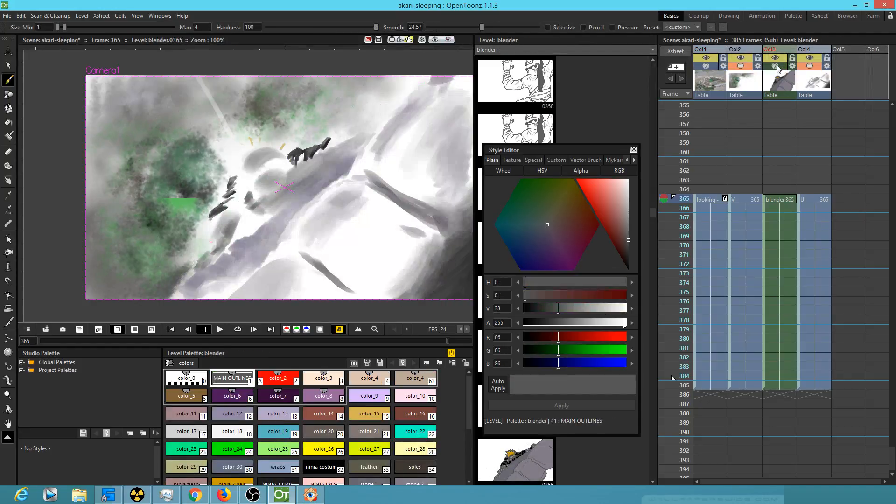
click(775, 67)
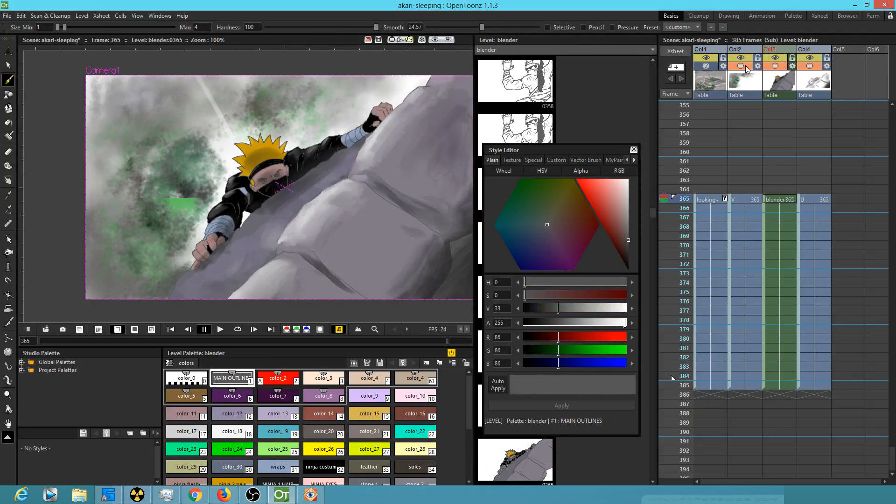
Cover the hard-edged green patch on level V using the veg style in muted green (RGB 110, 135, 110), enlarging the brush to 1.13.
click(745, 94)
click(746, 199)
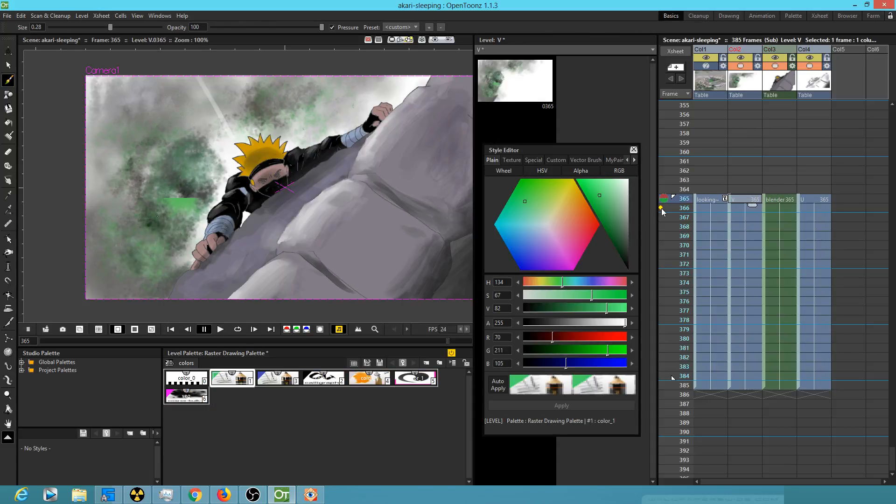
click(194, 400)
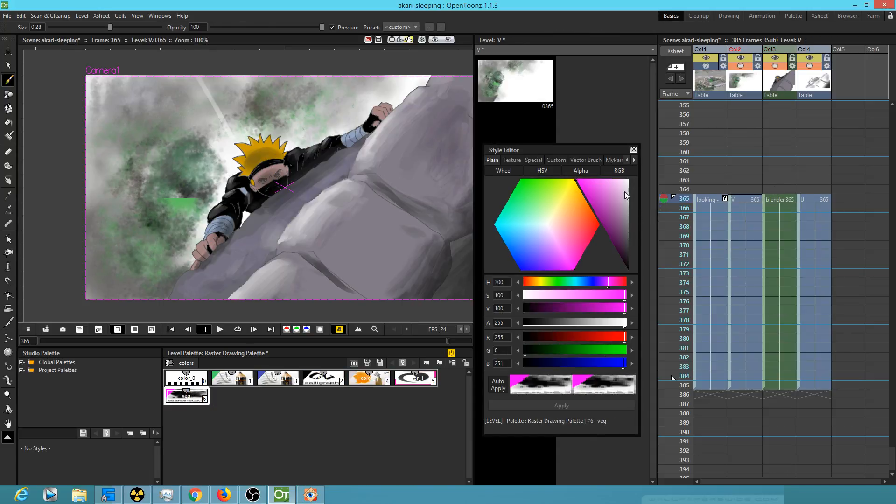
click(544, 219)
mouse_move(623, 196)
mouse_down()
mouse_move(635, 192)
mouse_move(623, 222)
mouse_up()
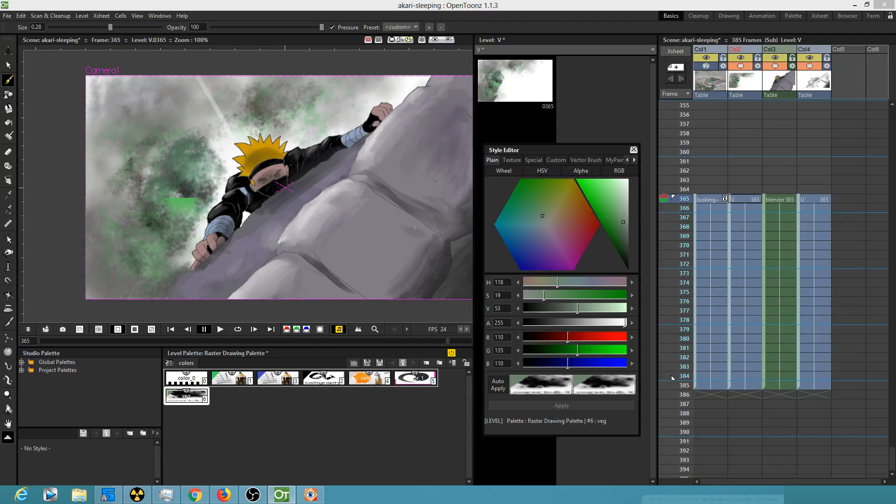
click(180, 201)
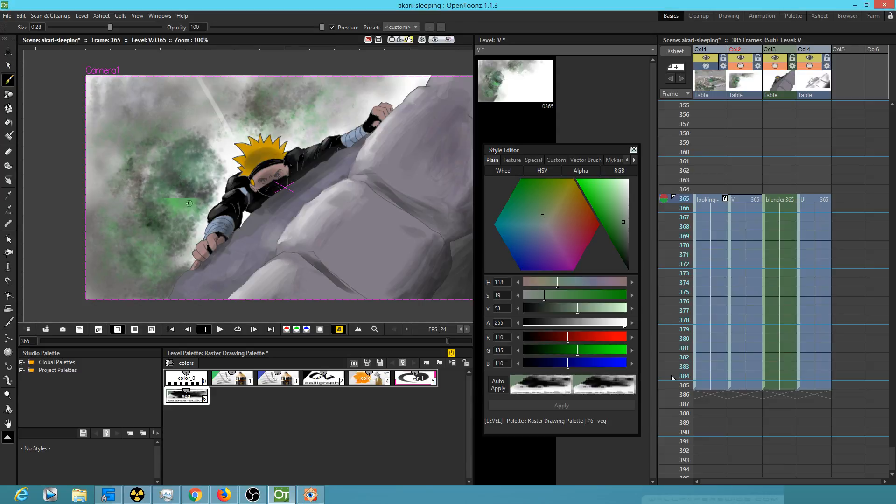
drag(111, 27, 126, 27)
mouse_move(182, 207)
mouse_down()
mouse_move(157, 218)
mouse_move(158, 228)
mouse_move(205, 196)
mouse_up()
Paint foliage around and above the ninja up to the rock's upper edge in RGB 79, 147, 76 at brush size 0.31.
click(614, 217)
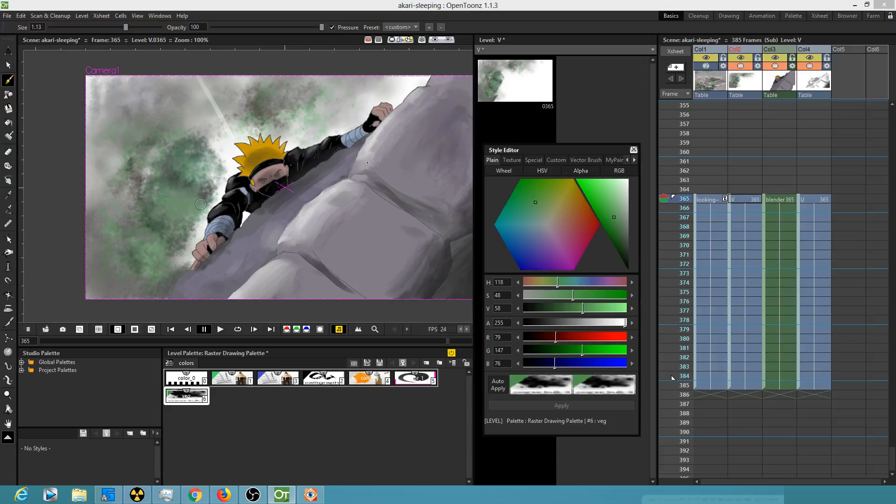
drag(126, 31, 111, 27)
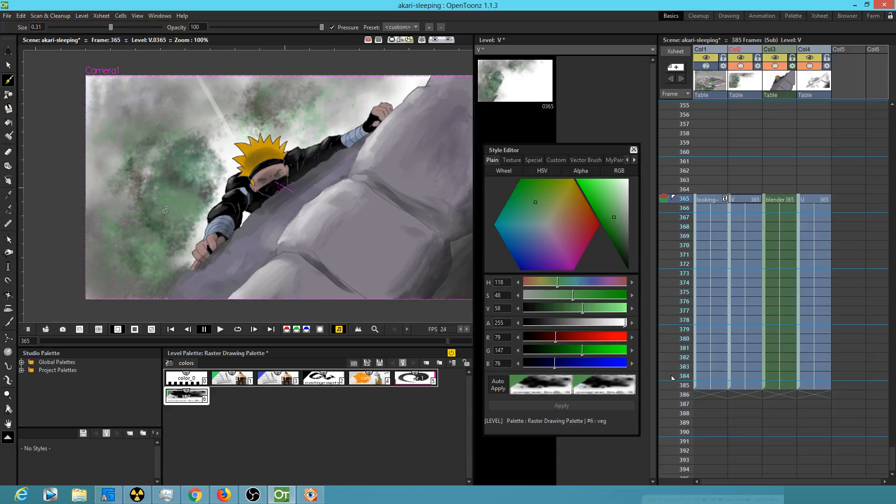
mouse_move(195, 208)
mouse_down()
mouse_move(203, 234)
mouse_move(208, 219)
mouse_move(187, 261)
mouse_move(201, 256)
mouse_move(234, 175)
mouse_move(206, 188)
mouse_move(242, 140)
mouse_move(186, 94)
mouse_up()
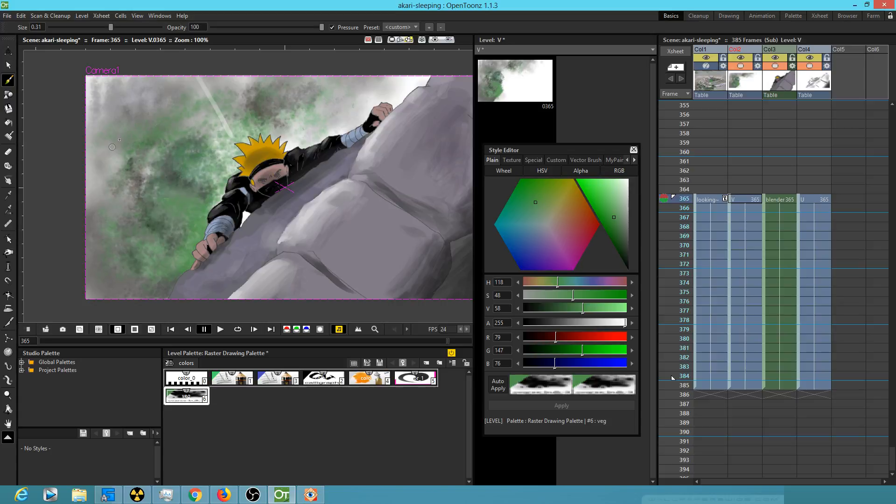
mouse_move(317, 133)
mouse_down()
mouse_move(359, 101)
mouse_move(407, 94)
mouse_move(399, 100)
mouse_move(420, 84)
mouse_up()
Add near-black shadows (RGB 0, 12, 0) and mid-green foliage (RGB 68, 112, 66) above the ninja's head and raised arm.
drag(622, 254, 625, 266)
mouse_move(427, 84)
mouse_down()
mouse_move(362, 112)
mouse_move(339, 106)
mouse_move(397, 86)
mouse_move(317, 94)
mouse_move(392, 94)
mouse_move(327, 117)
mouse_move(289, 102)
mouse_move(303, 140)
mouse_up()
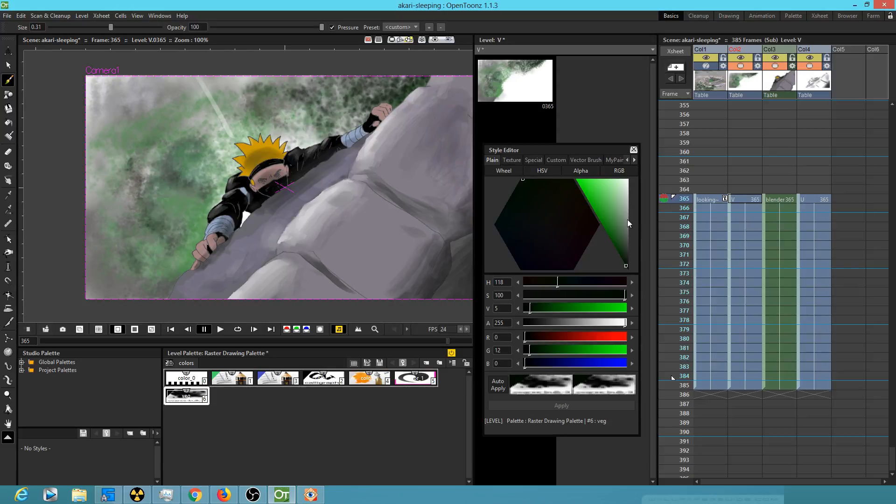
drag(627, 223, 619, 229)
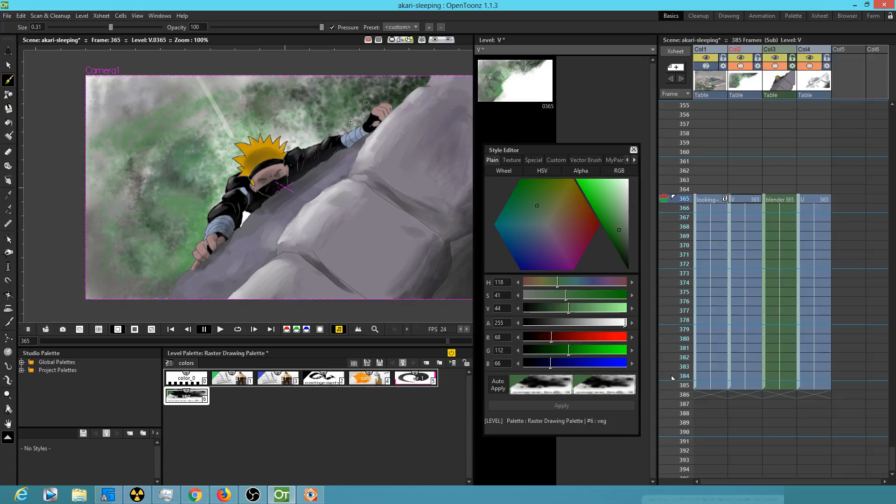
mouse_move(340, 117)
mouse_down()
mouse_move(307, 146)
mouse_move(284, 140)
mouse_move(309, 138)
mouse_move(280, 112)
mouse_move(254, 129)
mouse_move(211, 85)
mouse_move(240, 73)
mouse_up()
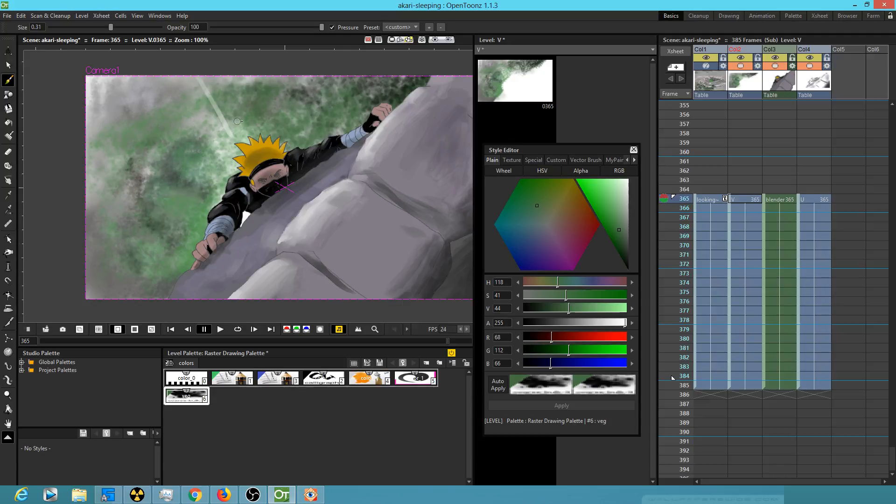
Paint more mid-green foliage (RGB 68, 112, 66) above the ninja's head and raised arm.
mouse_move(343, 122)
mouse_down()
mouse_move(364, 118)
mouse_move(309, 156)
mouse_move(230, 161)
mouse_move(235, 136)
mouse_move(213, 168)
mouse_move(218, 196)
mouse_move(201, 178)
mouse_move(211, 125)
mouse_move(224, 119)
mouse_move(215, 112)
mouse_up()
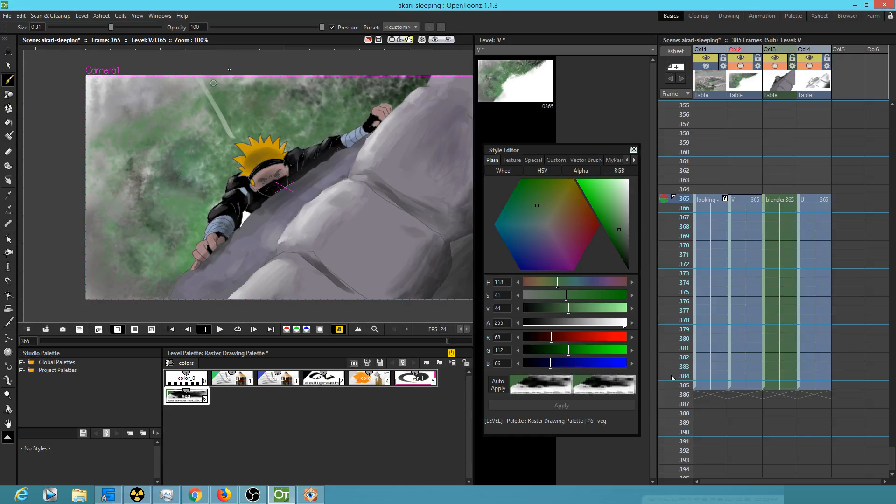
Toggle the visibility of Col3 and Col4 to isolate the pale streak above the ninja, and select level U's drawing at frame 365.
click(776, 65)
click(817, 66)
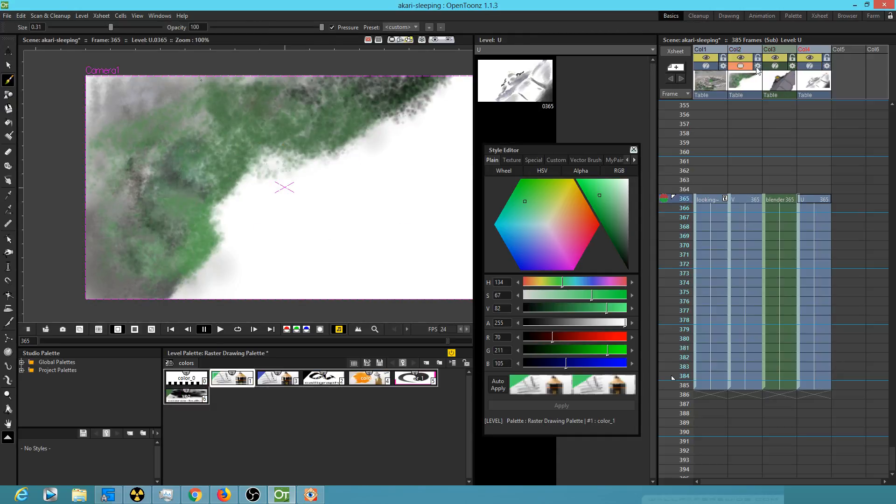
click(747, 82)
click(746, 200)
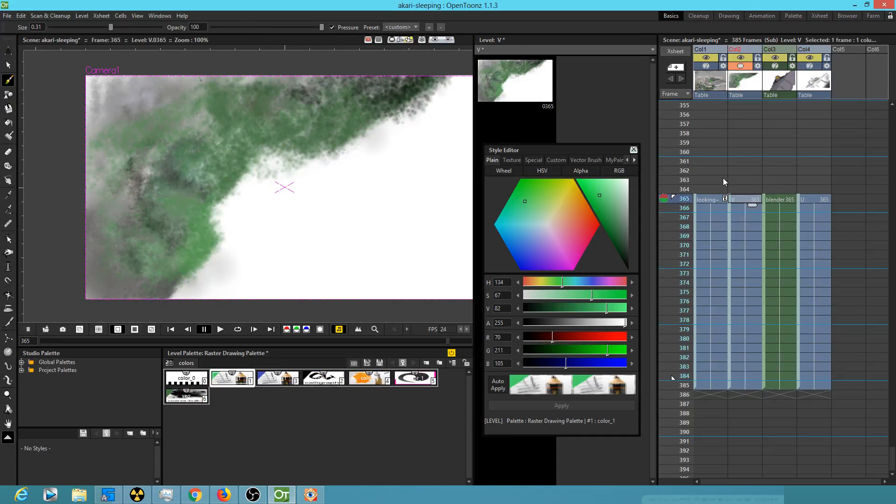
click(811, 66)
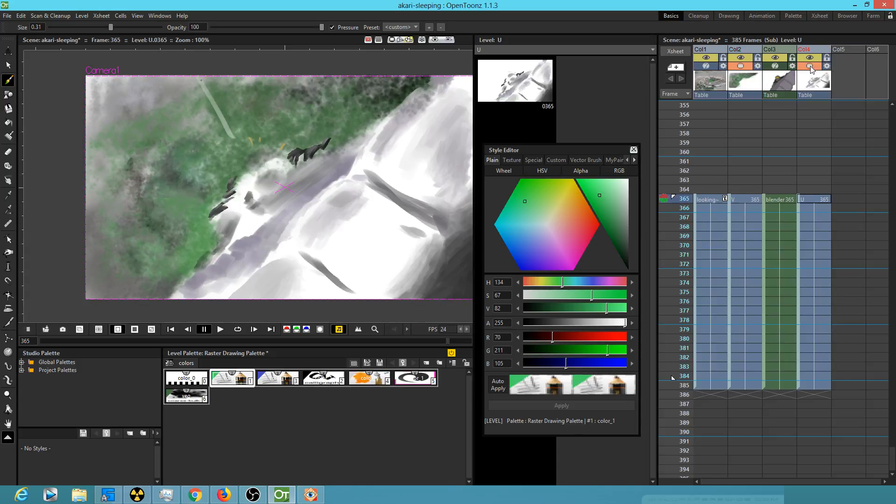
click(816, 199)
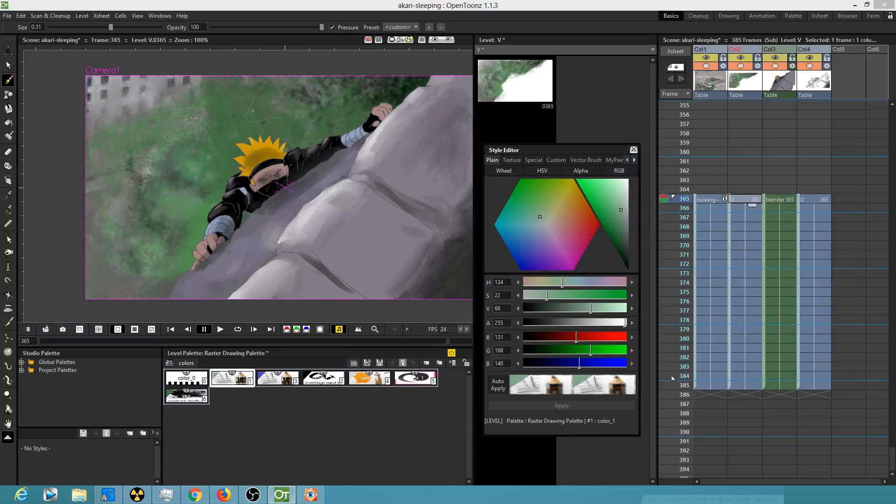
Undo the trial color_1 stroke on level V and paint grey-green shading (RGB 83, 86, 82) around the ninja's head using veg at size 1.05.
drag(253, 111, 259, 114)
key(ctrl+z)
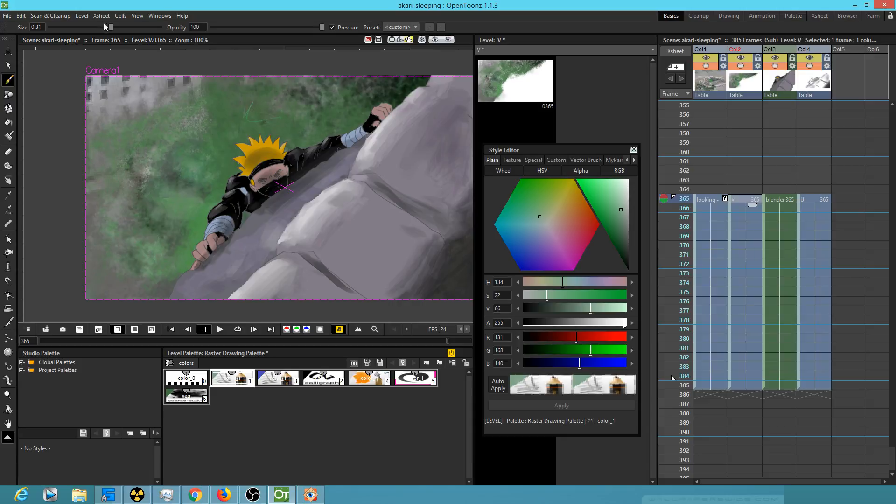
drag(120, 27, 124, 28)
click(194, 397)
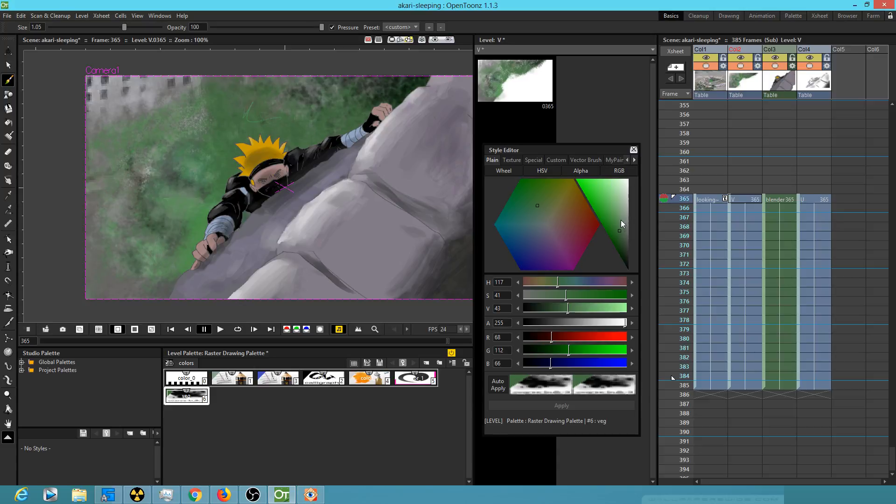
drag(621, 222, 628, 239)
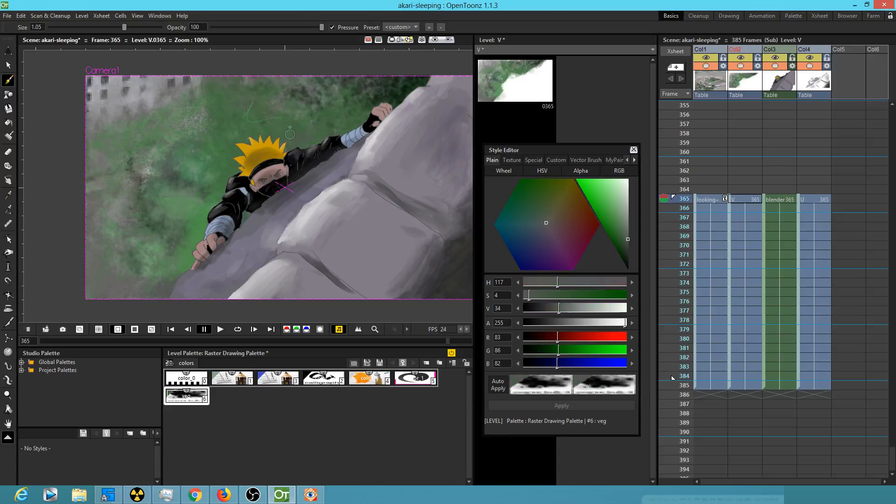
mouse_move(237, 164)
mouse_down()
mouse_move(254, 124)
mouse_move(280, 132)
mouse_up()
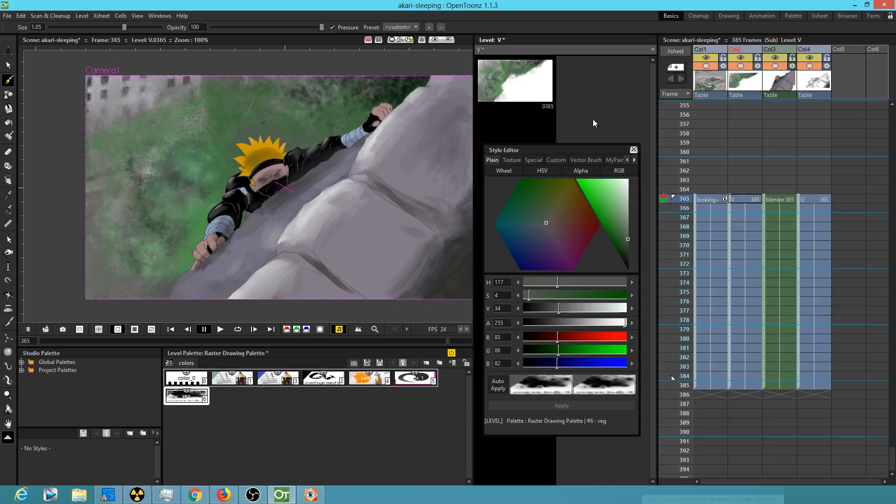
Blend the foliage above and left of the ninja in muted greens, including RGB 81, 104, 80, RGB 73, 81, 73 and RGB 77, 124, 74.
click(620, 228)
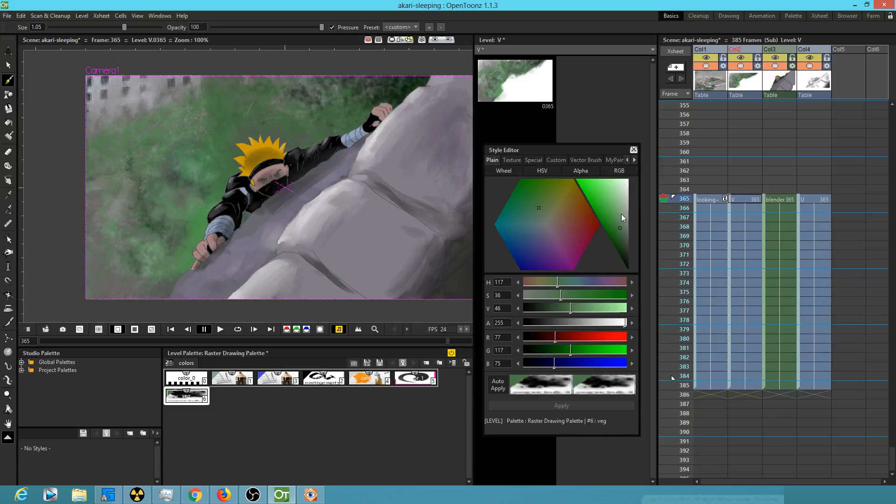
click(623, 232)
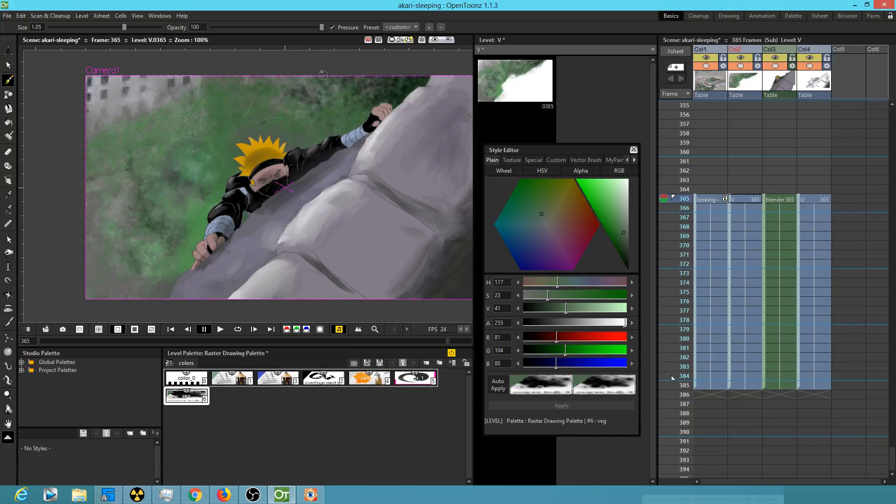
click(626, 241)
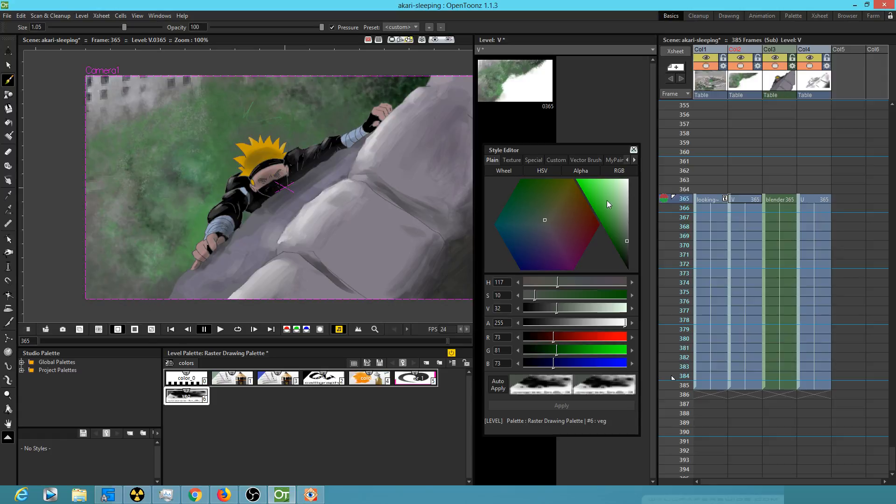
click(617, 225)
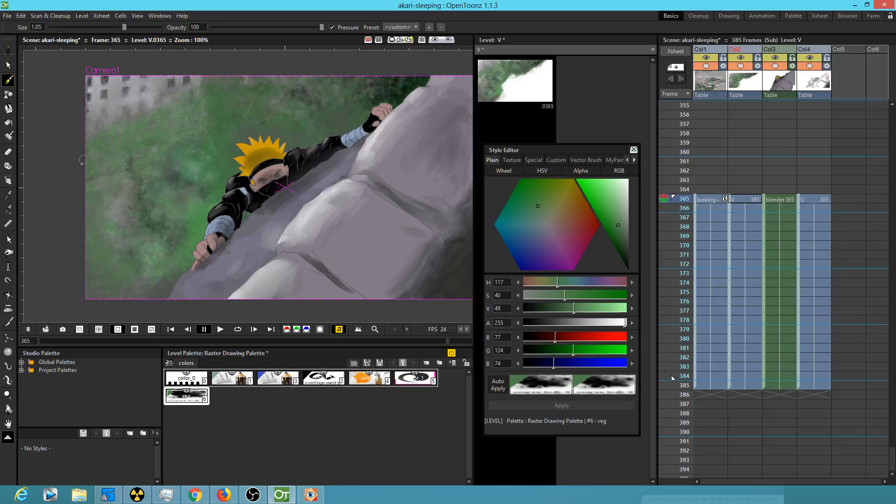
drag(126, 221, 114, 201)
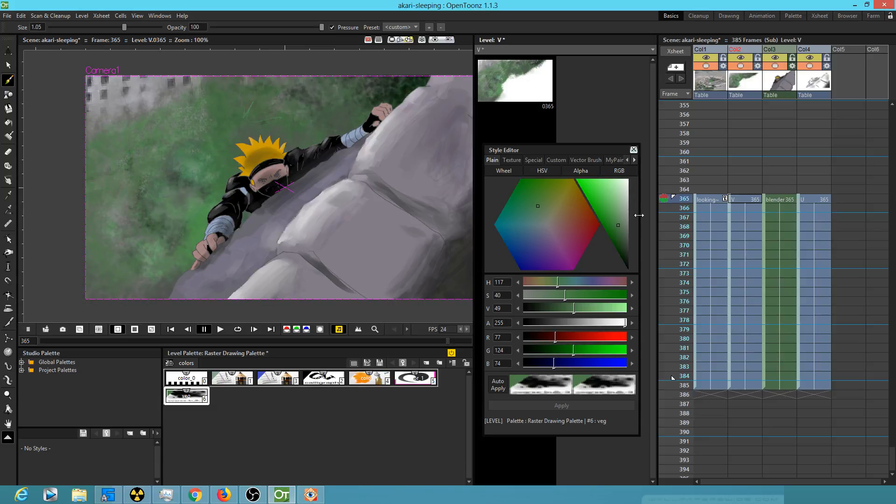
Add light foliage highlights left of the ninja in RGB 130, 173, 128 and RGB 140, 211, 136 at brush size 0.72.
click(619, 208)
drag(125, 30, 118, 29)
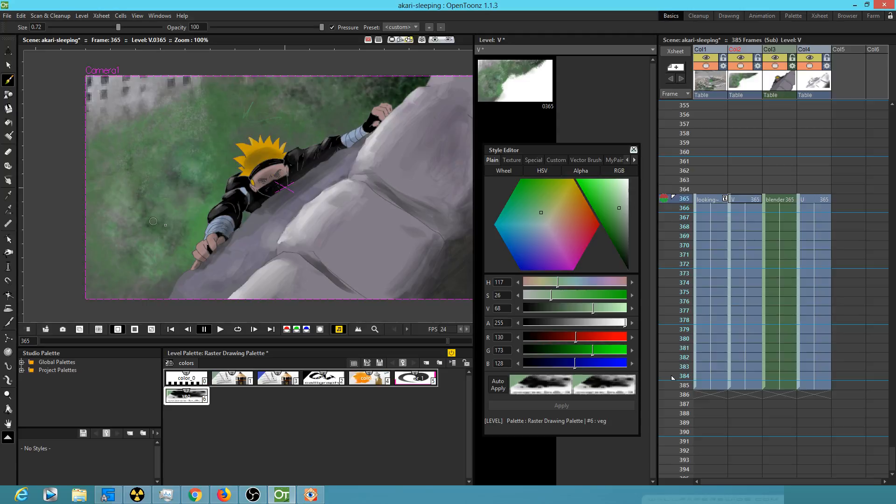
click(613, 195)
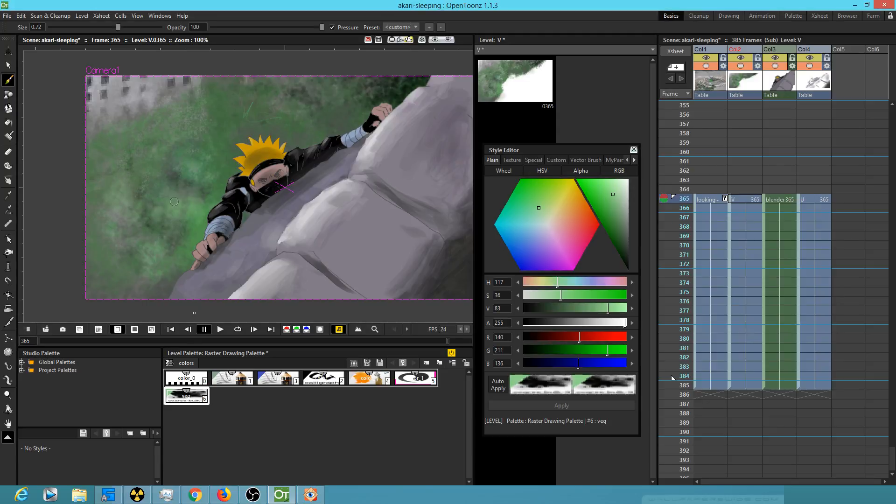
Add fine foliage texture in dark green (RGB 56, 91, 54) and pale green (RGB 141, 168, 140), reducing the brush size to 0.1.
click(621, 237)
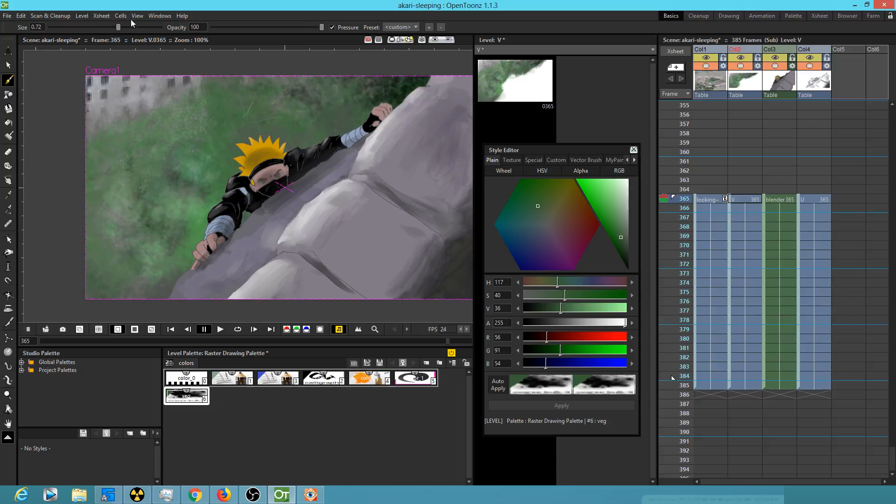
drag(119, 28, 107, 27)
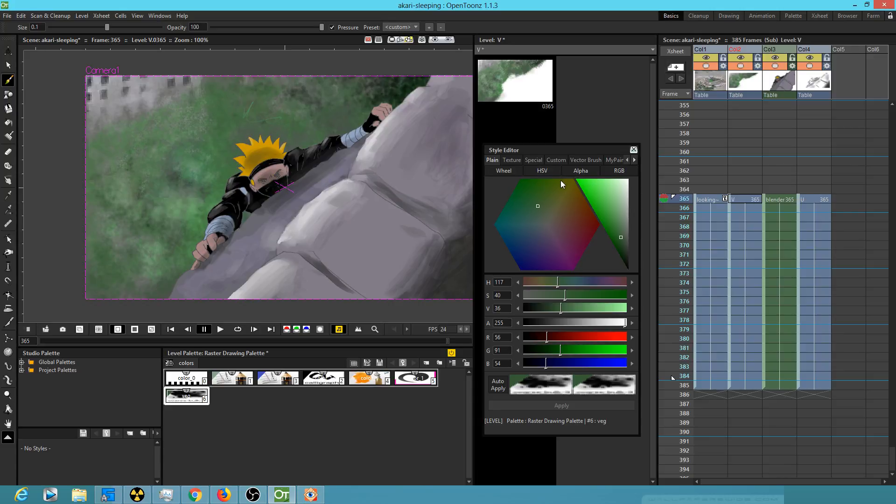
click(623, 210)
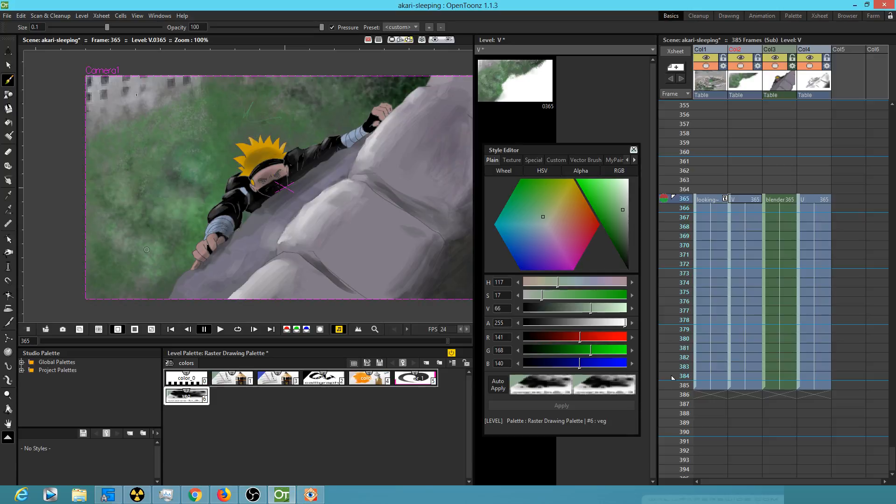
Sample the light grey of the building wall (RGB 161, 161, 169) and paint pale patches in the foliage below the ninja's lower hand.
key(r)
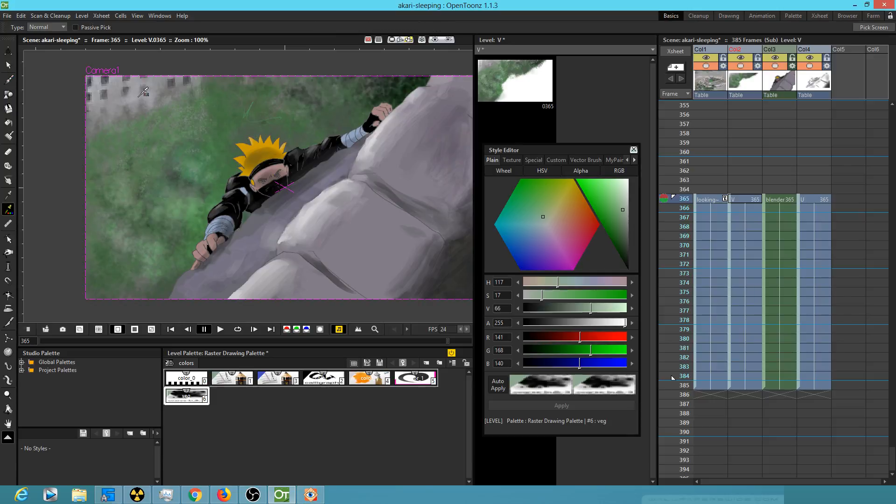
click(134, 99)
key(b)
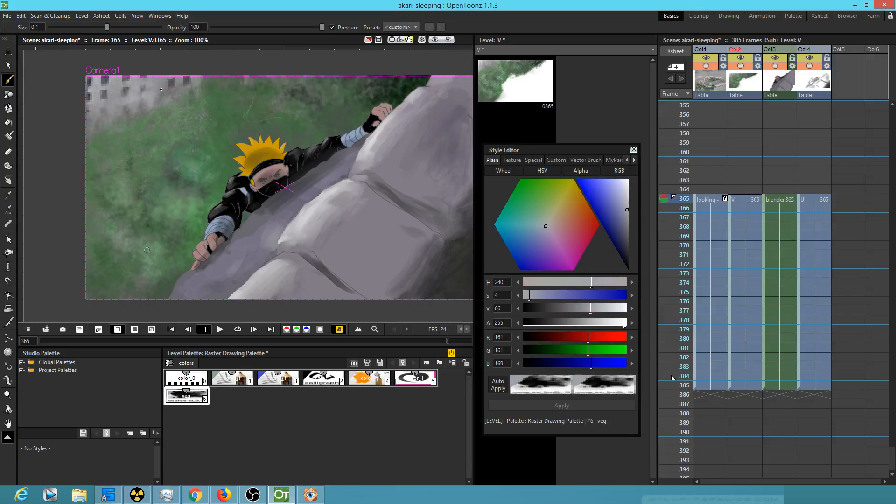
mouse_move(167, 249)
mouse_down()
mouse_move(180, 226)
mouse_move(164, 222)
mouse_move(169, 214)
mouse_move(198, 235)
mouse_move(196, 245)
mouse_move(205, 218)
mouse_move(196, 213)
mouse_move(117, 226)
mouse_move(180, 271)
mouse_up()
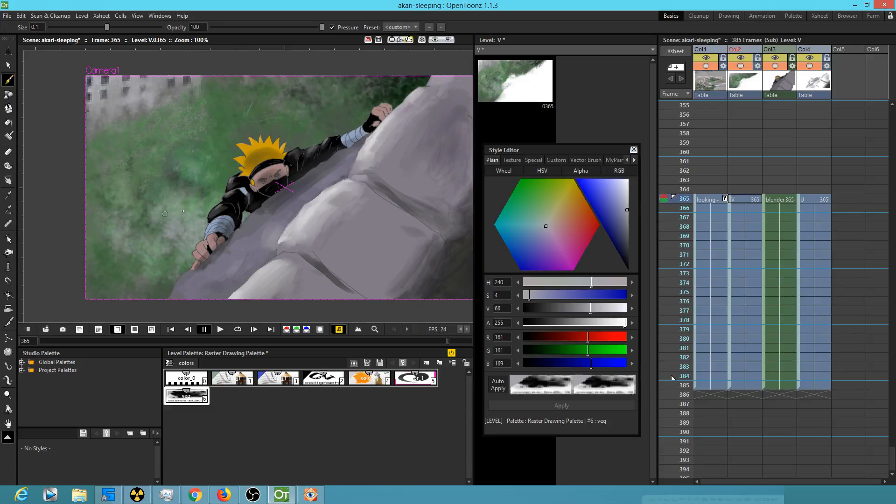
Paint brownish patches (RGB 155, 137, 121) into the lower-left foliage beside the ninja.
click(549, 219)
click(552, 222)
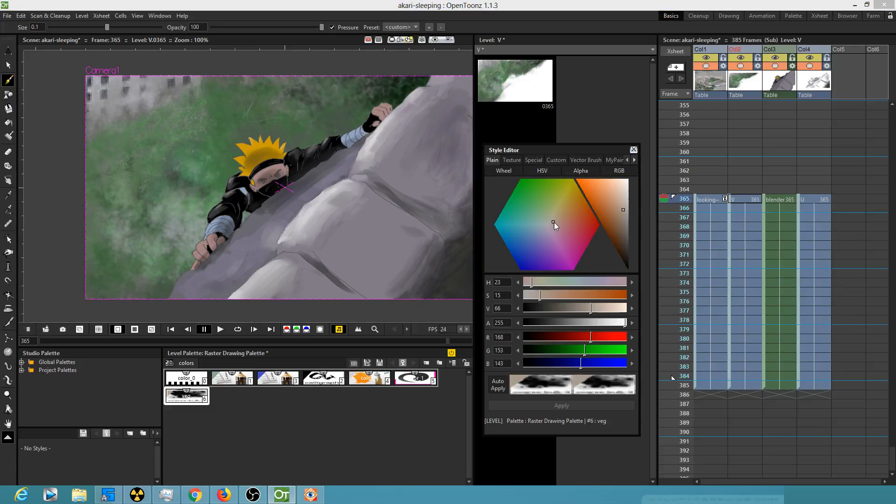
click(621, 214)
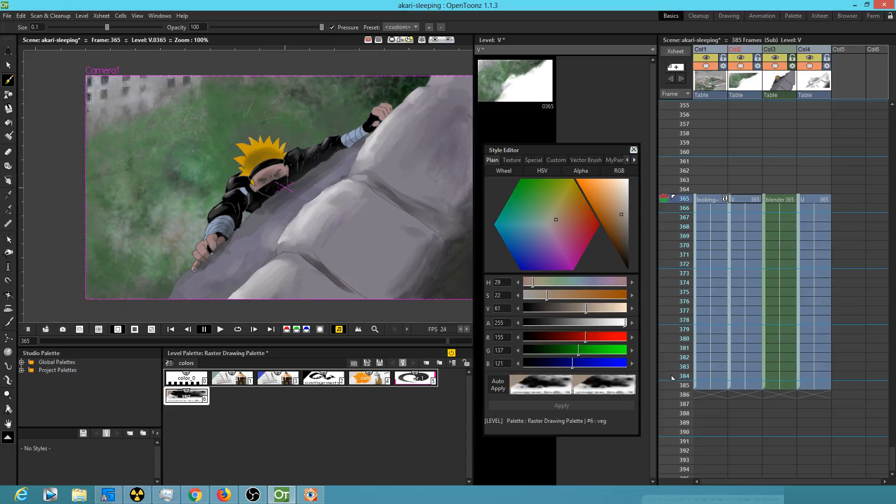
mouse_move(153, 261)
mouse_down()
mouse_move(126, 266)
mouse_move(162, 222)
mouse_move(138, 225)
mouse_up()
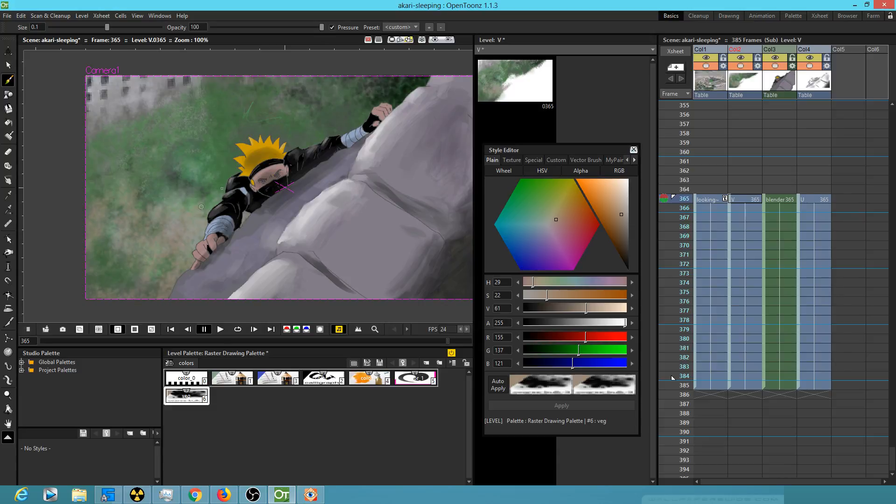
drag(169, 191, 141, 210)
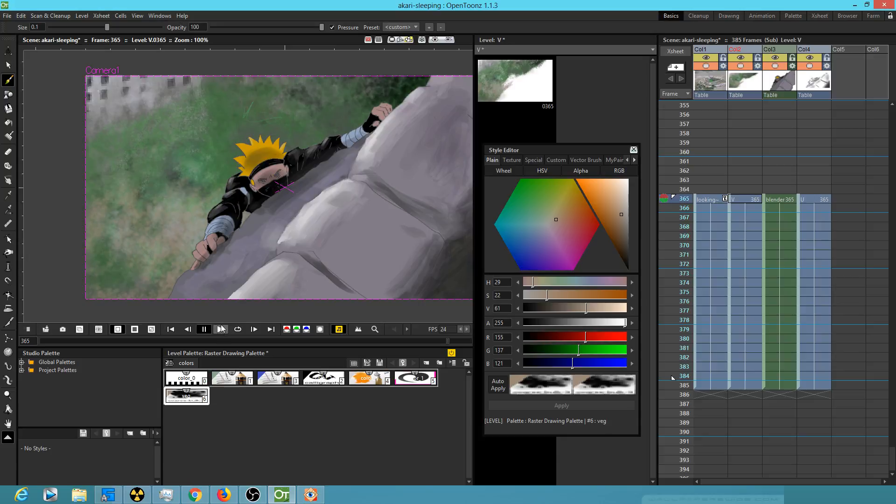
Add finer brown details to the foliage in RGB 114, 99, 86 and RGB 145, 120, 97, reducing the brush size to -0.31.
click(622, 228)
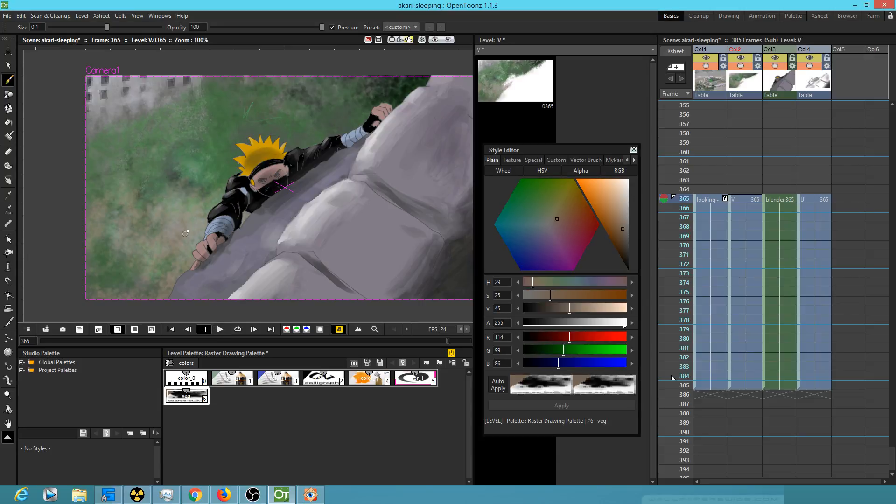
drag(107, 28, 100, 28)
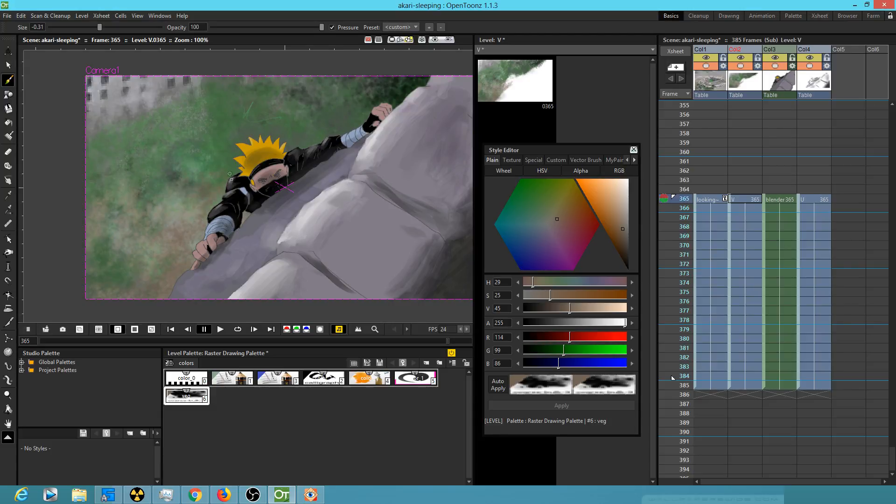
click(617, 217)
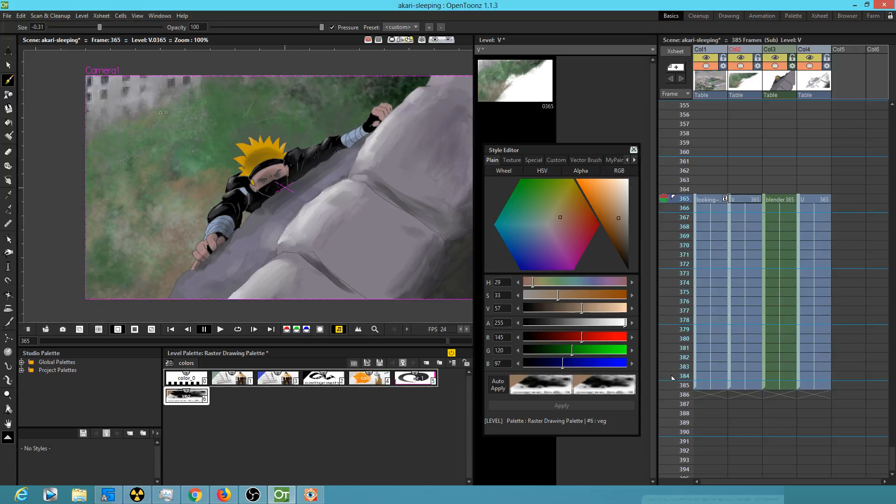
Sample the building's grey wall and paint over its lower edge, adding window shading in dark blue-grey (RGB 84, 84, 99).
key(r)
click(116, 107)
key(b)
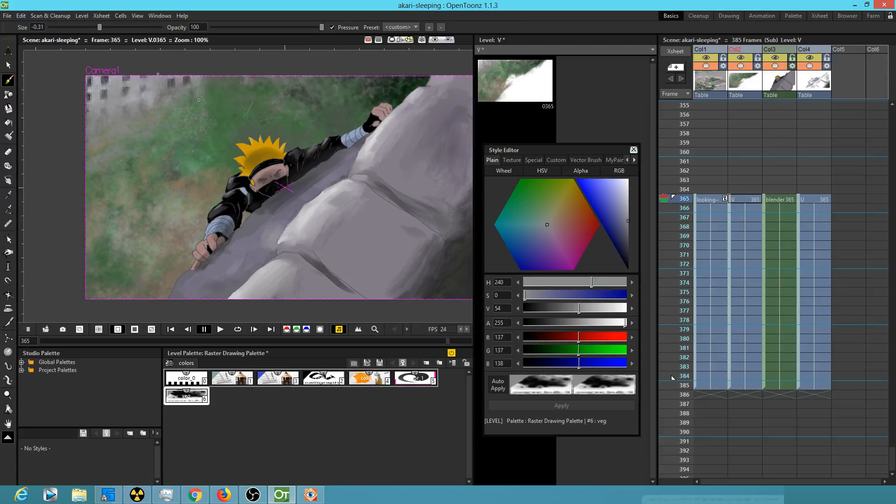
drag(622, 228, 626, 235)
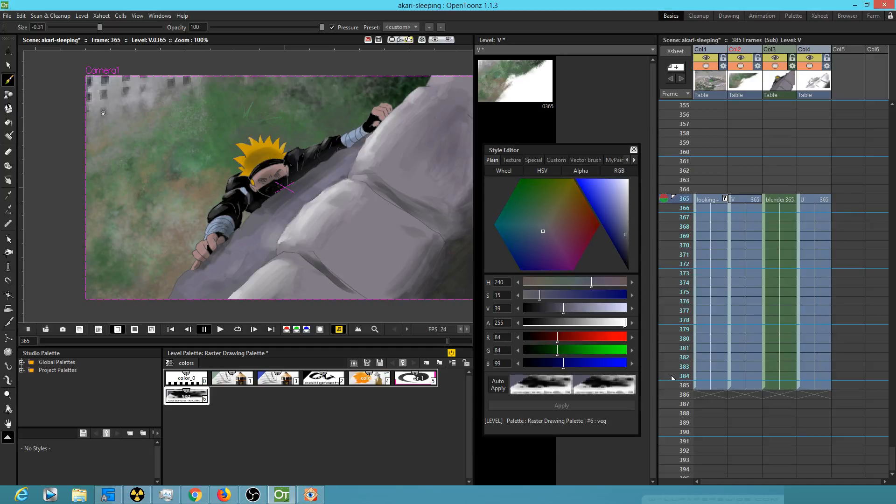
mouse_move(124, 105)
mouse_down()
mouse_move(125, 113)
mouse_move(142, 107)
mouse_up()
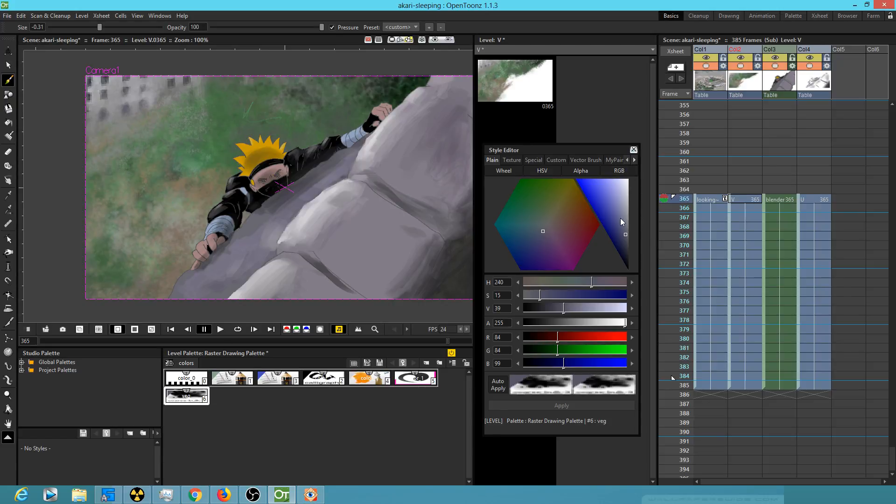
Sample a dark green (RGB 39, 56, 38) from the upper foliage and paint shadows through the greenery behind the ninja.
key(r)
click(378, 94)
key(b)
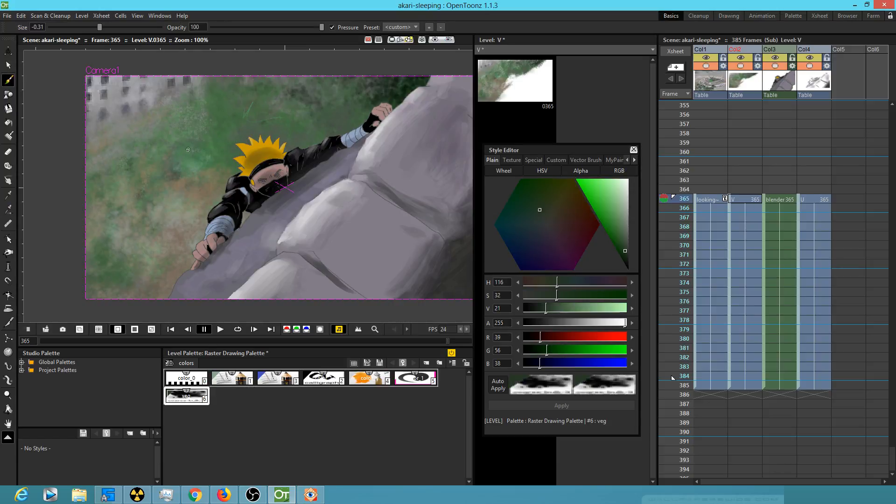
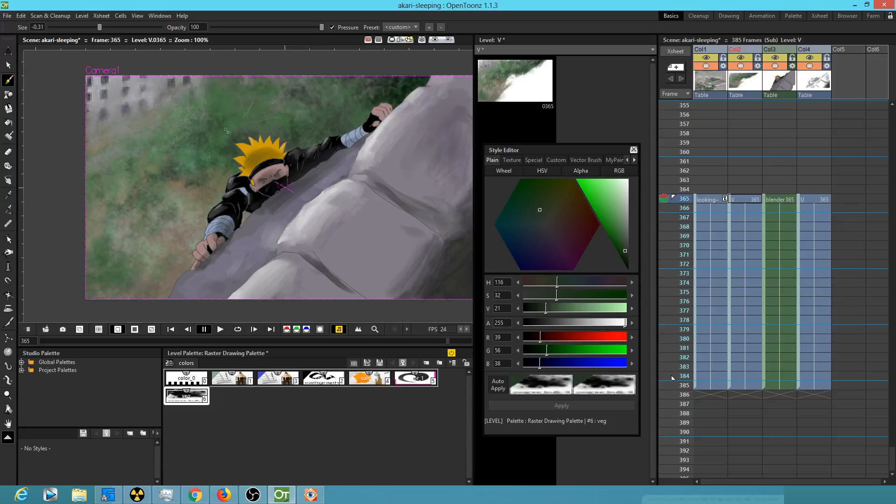
Deepen the foliage shading around the ninja with grey-greens (RGB 78, 94, 77 and 63, 71, 62), dark grey (RGB 53, 53, 53) and black.
drag(626, 251, 629, 256)
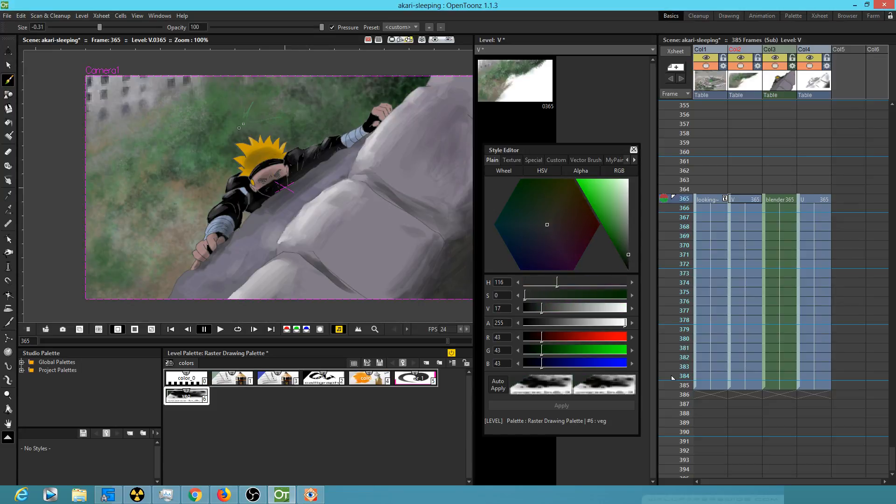
drag(602, 226, 625, 236)
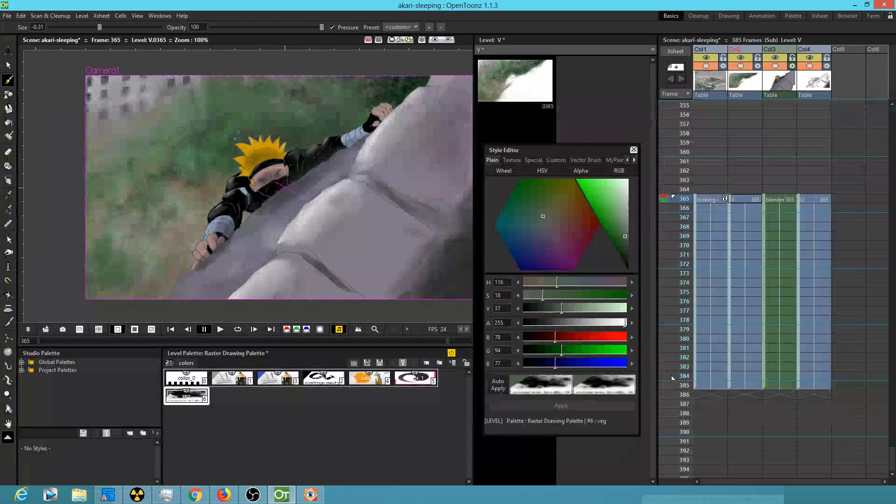
click(627, 244)
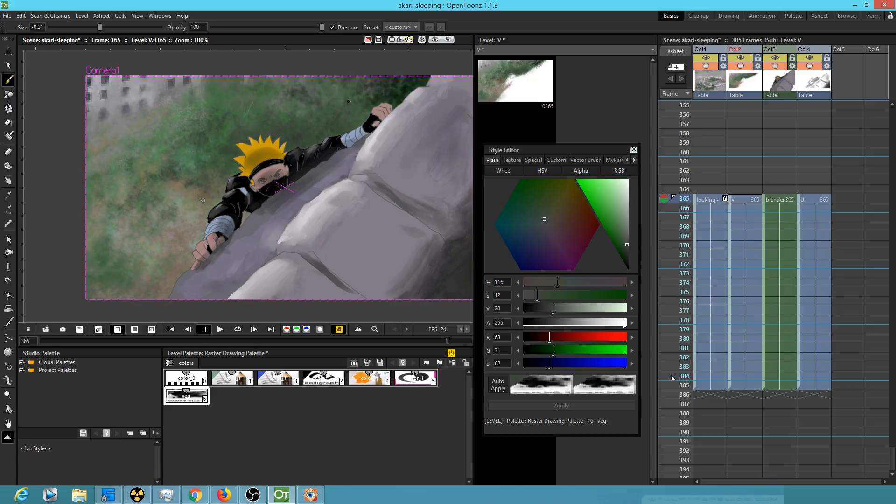
click(628, 251)
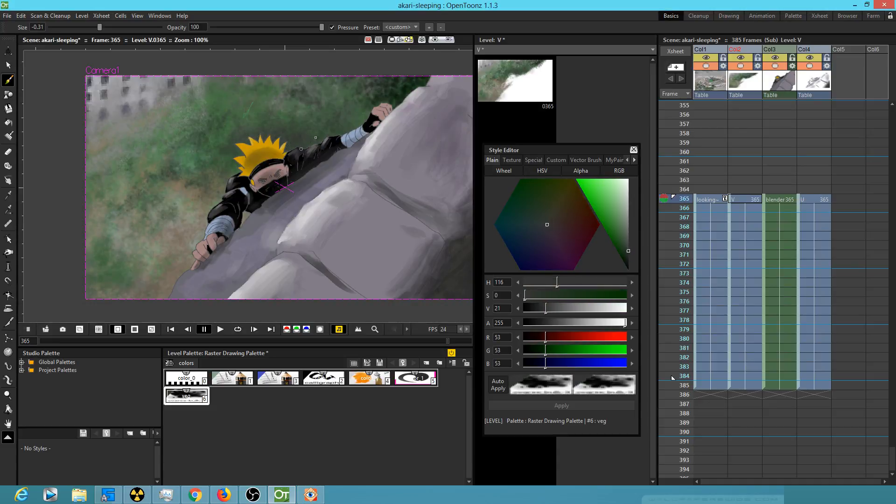
click(634, 268)
click(635, 270)
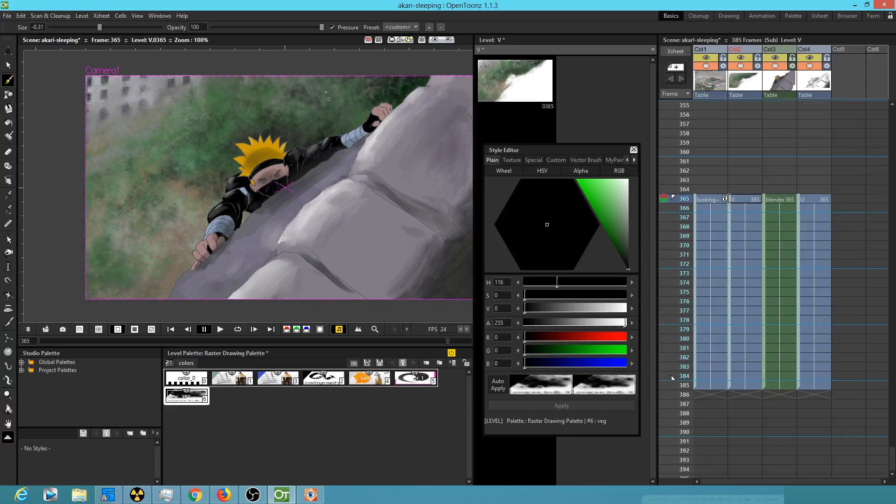
Dab green (RGB 80, 170, 73) and pale green (RGB 180, 209, 178) highlights into the upper foliage, adding black shadows near the raised hand.
click(608, 208)
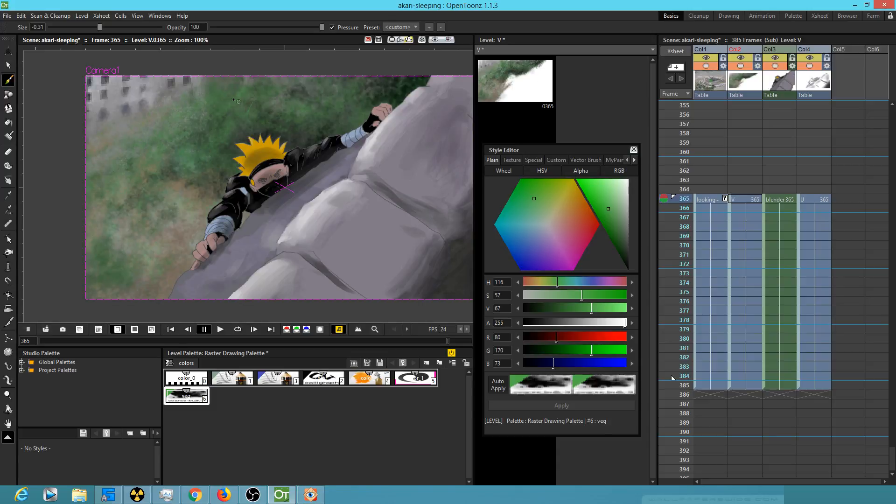
drag(614, 219, 622, 195)
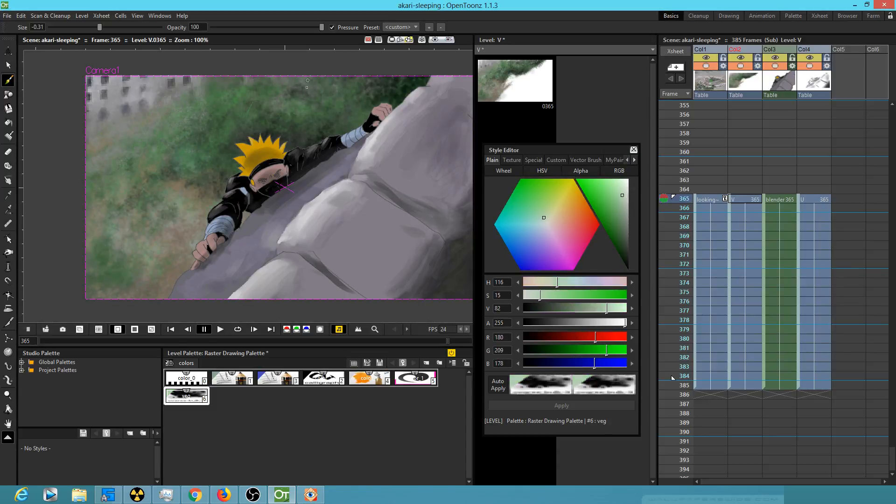
drag(620, 210, 643, 285)
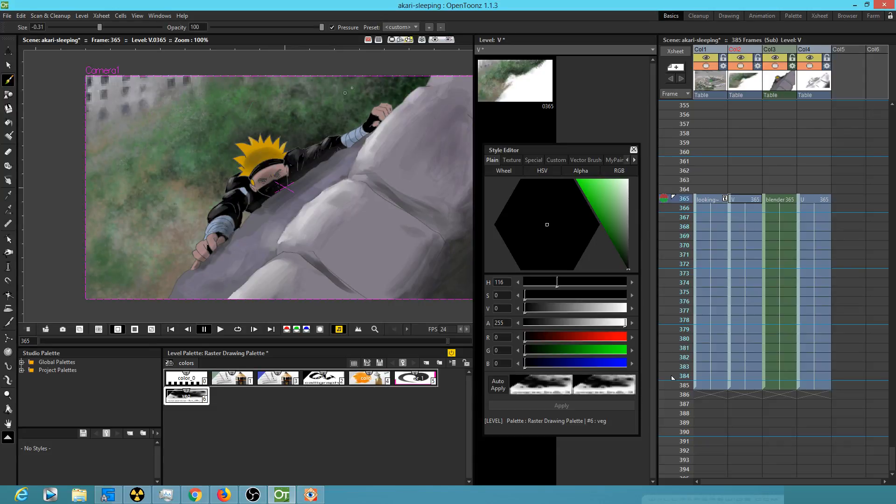
Paint bright green patches (RGB 44, 181, 60) across the foliage above the ninja's head and raised arm.
click(607, 204)
drag(531, 193, 524, 194)
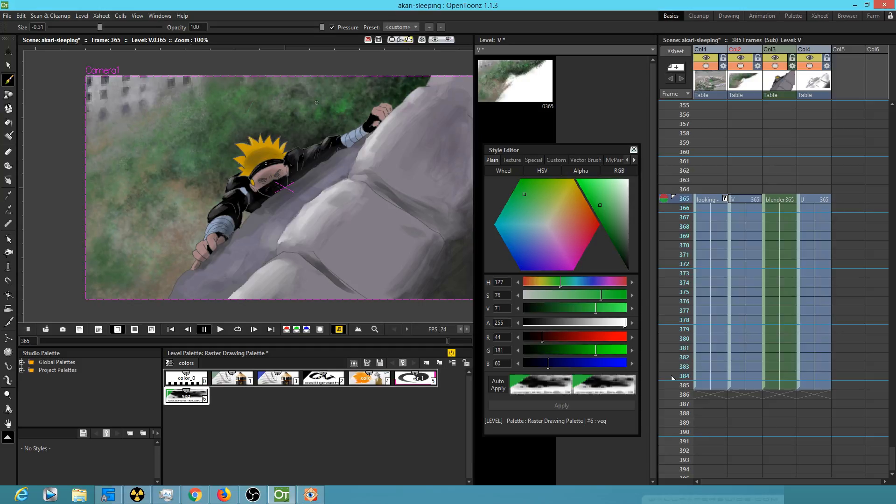
key(alt+f)
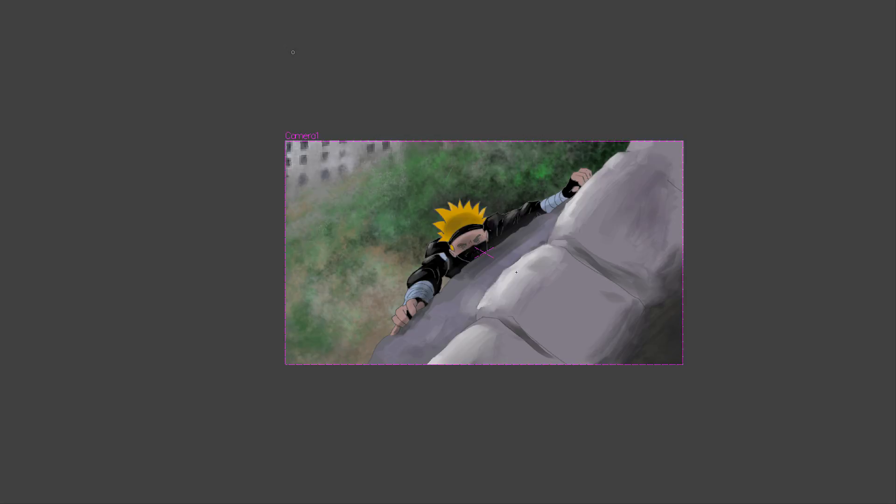
drag(493, 276, 400, 265)
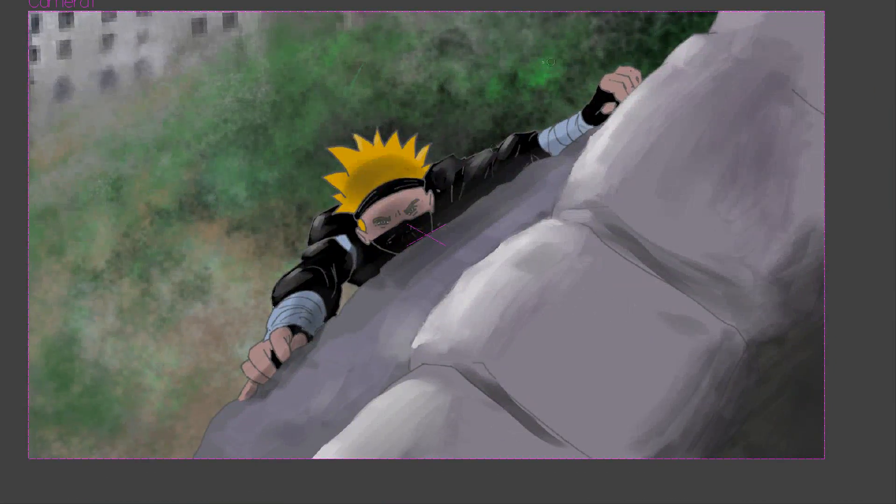
mouse_move(544, 68)
mouse_down()
mouse_move(535, 46)
mouse_move(518, 71)
mouse_up()
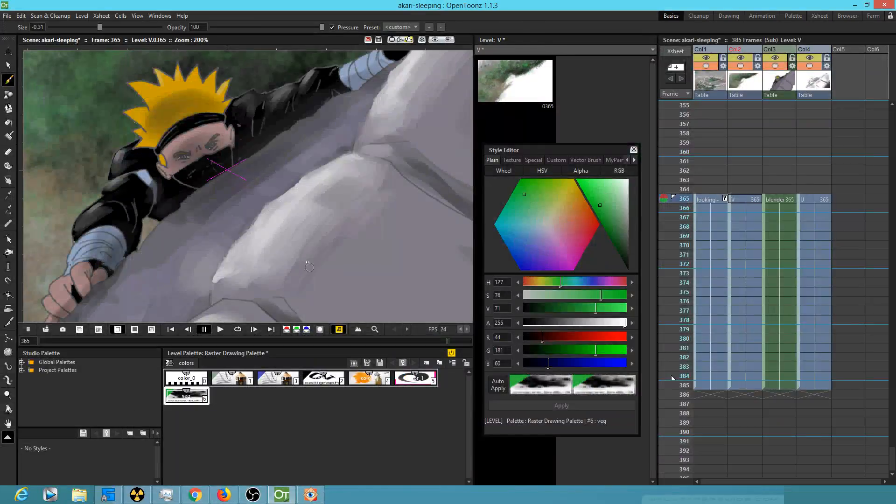
drag(294, 202, 351, 340)
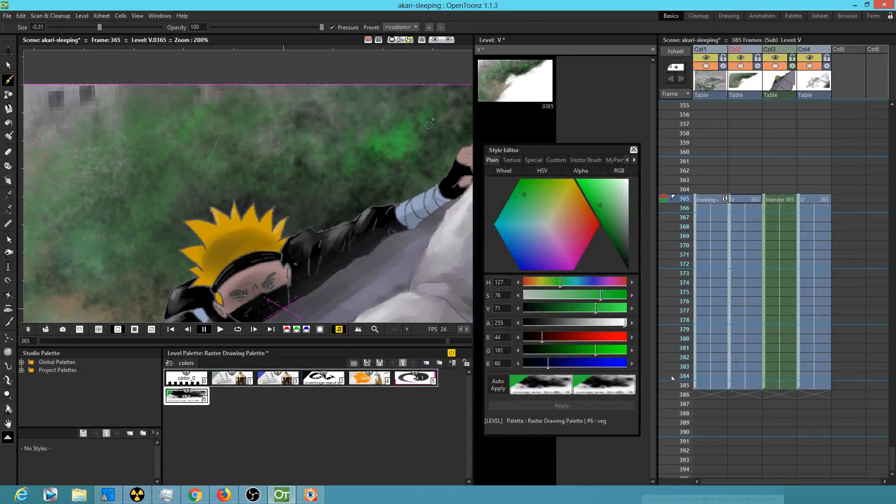
drag(381, 111, 342, 115)
mouse_move(304, 149)
mouse_down()
mouse_move(295, 168)
mouse_move(307, 166)
mouse_move(294, 182)
mouse_move(310, 171)
mouse_move(314, 189)
mouse_move(335, 182)
mouse_move(311, 196)
mouse_up()
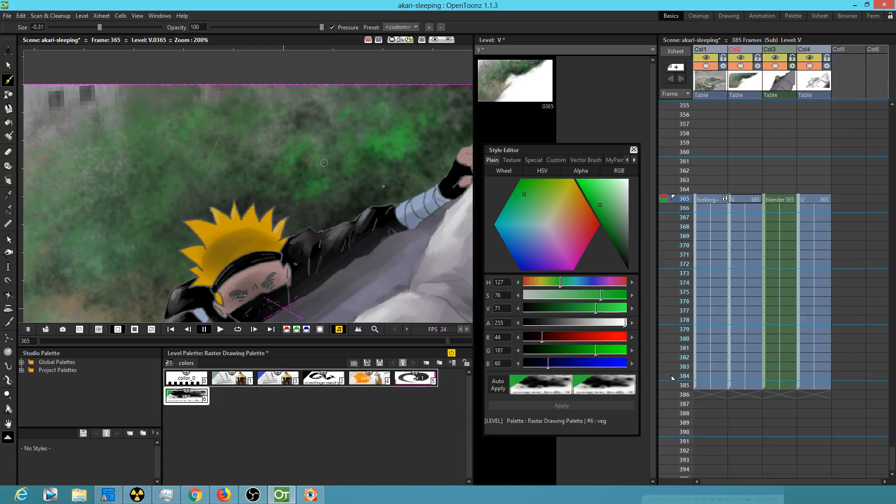
drag(250, 142, 236, 161)
drag(224, 101, 223, 115)
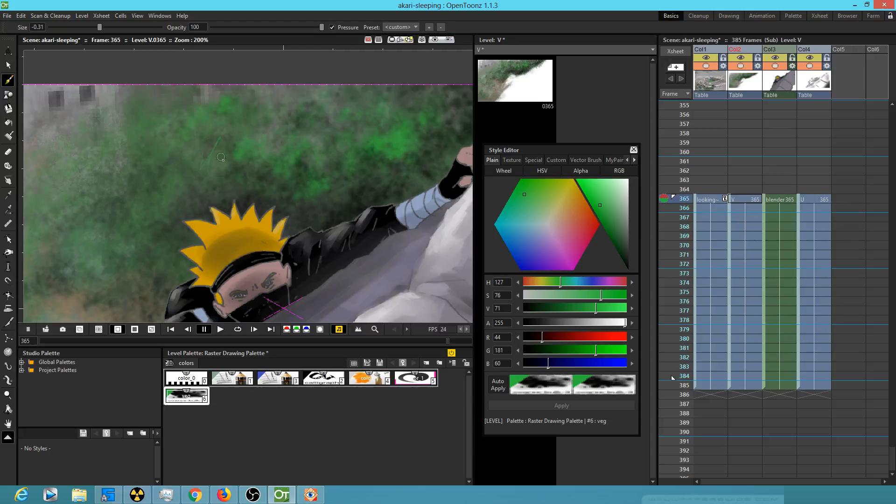
Darken the gaps between the bright green patches with dark grey (RGB 51, 51, 51) and black above the raised arm.
drag(620, 244, 628, 251)
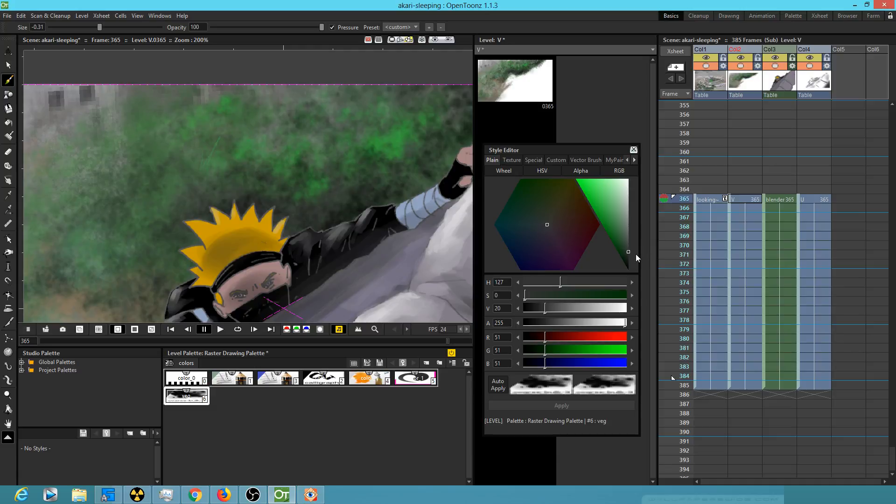
drag(626, 253, 628, 270)
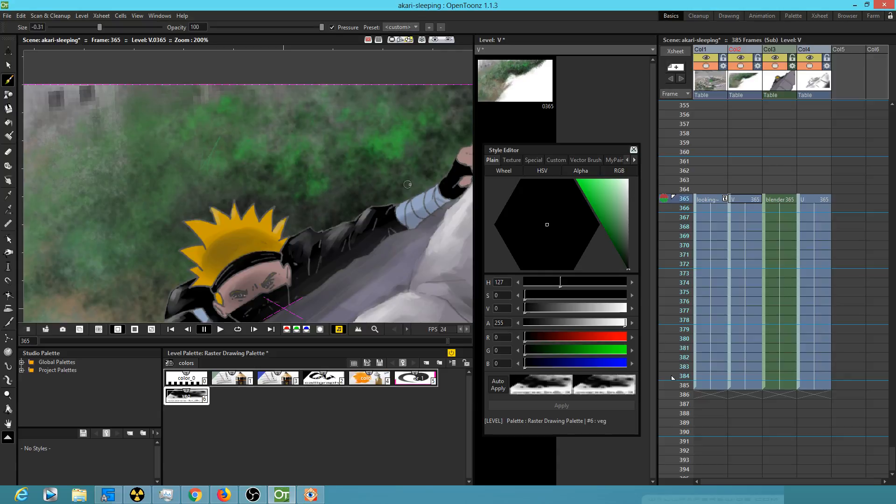
drag(391, 188, 282, 212)
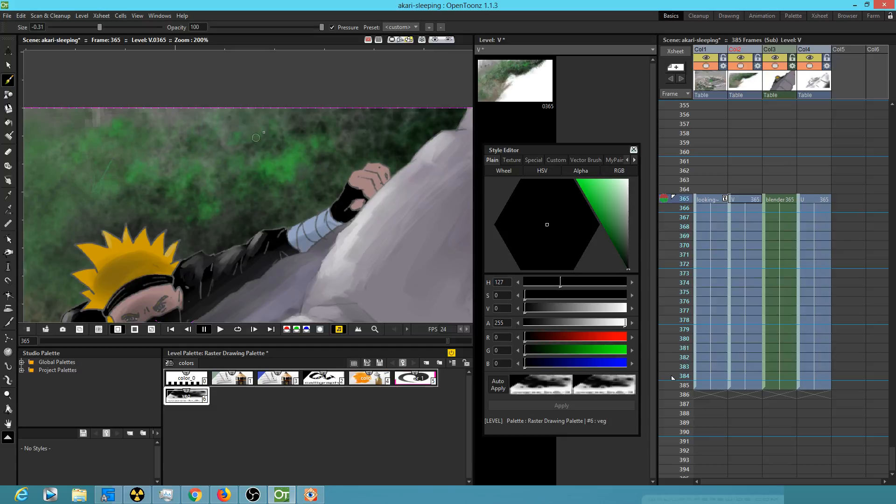
Paint light green highlights (RGB 111, 201, 122) into the foliage near the raised hand and above the ninja's hair.
click(608, 199)
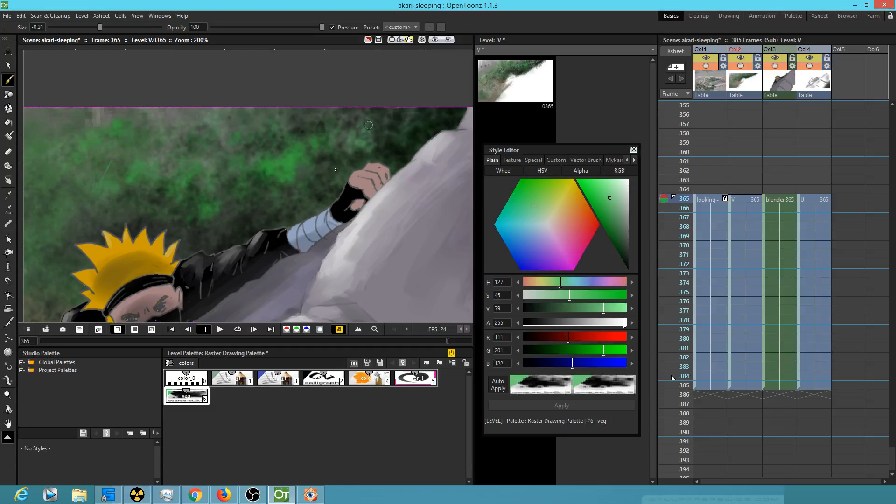
drag(291, 244, 451, 240)
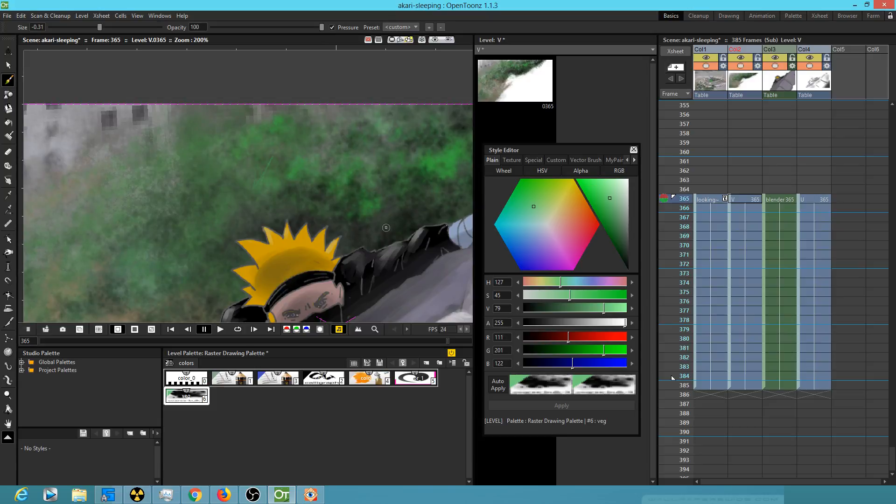
drag(284, 223, 331, 191)
mouse_move(273, 159)
mouse_down()
mouse_move(233, 179)
mouse_move(243, 169)
mouse_up()
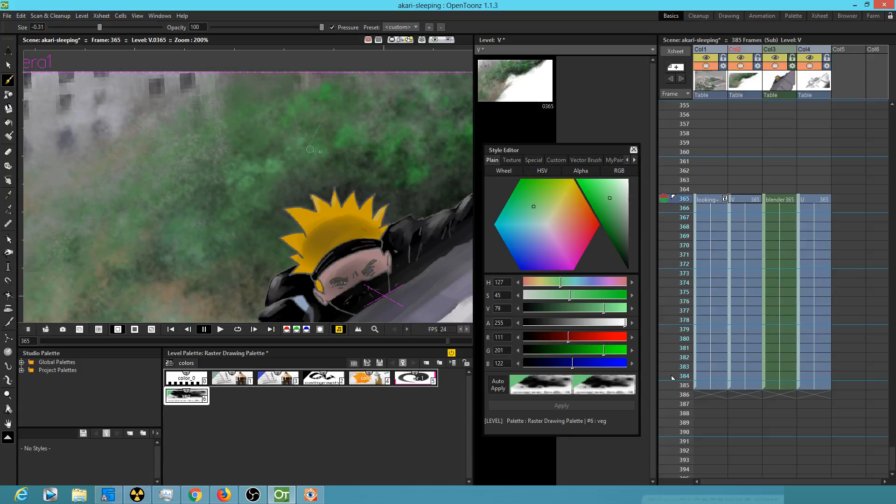
Add paler green leaf highlights (RGB 146, 239, 157) to the foliage between the building and the ninja's hair.
click(609, 184)
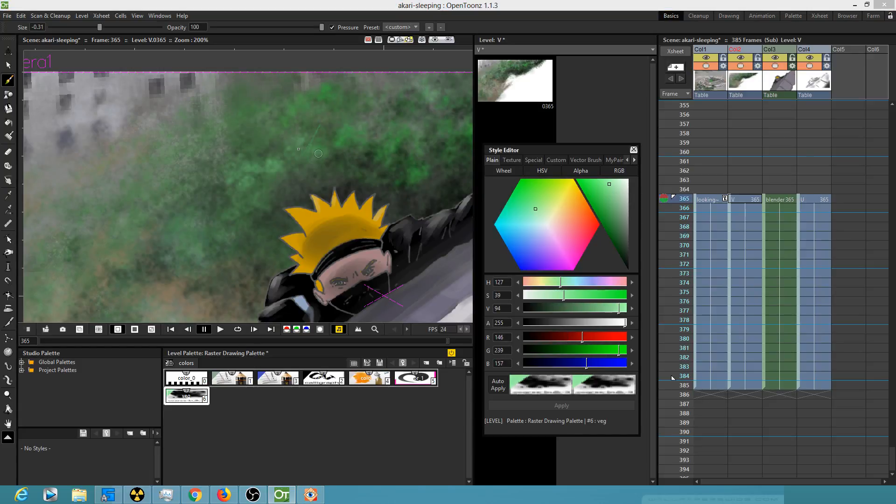
mouse_move(250, 112)
mouse_down()
mouse_move(229, 130)
mouse_move(252, 119)
mouse_move(254, 103)
mouse_move(256, 132)
mouse_up()
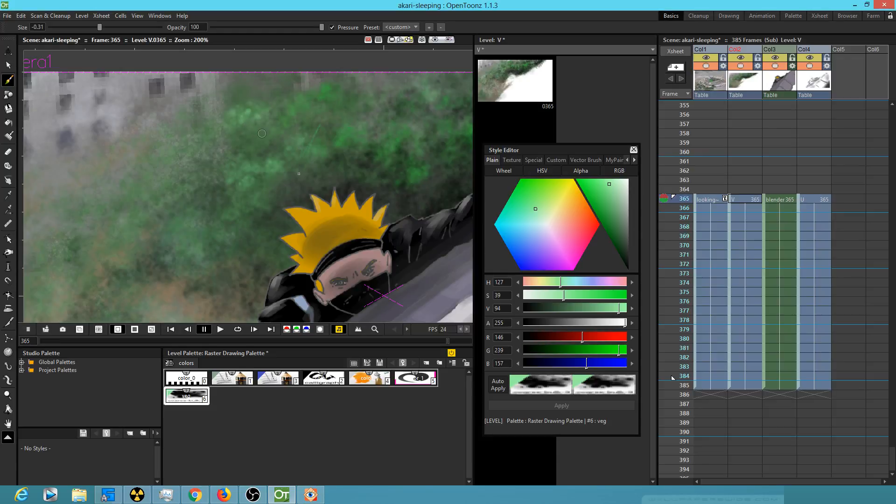
drag(296, 193, 261, 276)
mouse_move(240, 194)
mouse_down()
mouse_move(239, 186)
mouse_move(252, 187)
mouse_up()
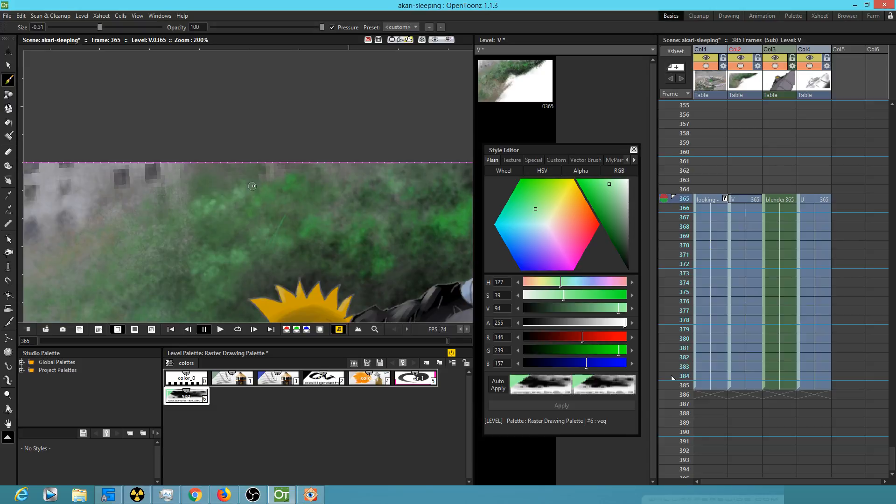
drag(333, 256, 368, 178)
mouse_move(303, 125)
mouse_down()
mouse_move(296, 153)
mouse_move(370, 158)
mouse_move(390, 173)
mouse_move(325, 128)
mouse_move(324, 149)
mouse_up()
Tone down the foliage highlights above the ninja's hair with muted greens in RGB 98, 130, 102 and RGB 73, 84, 74.
drag(617, 214, 621, 225)
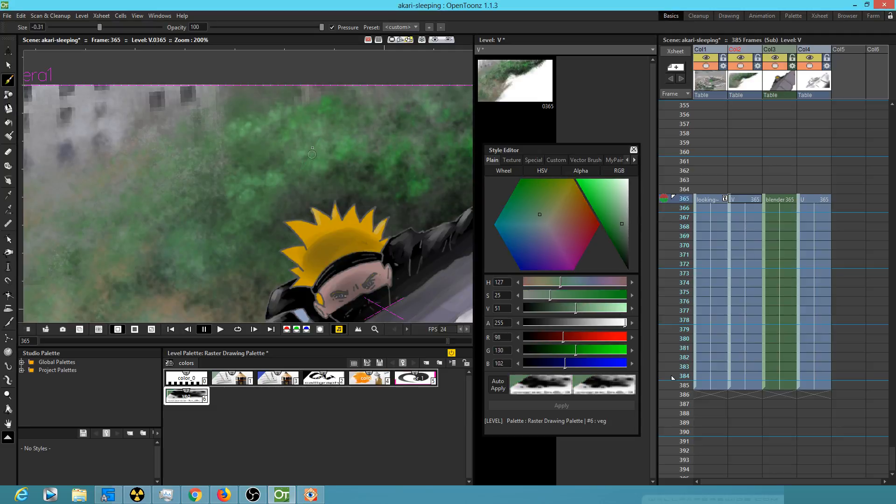
click(626, 240)
click(626, 240)
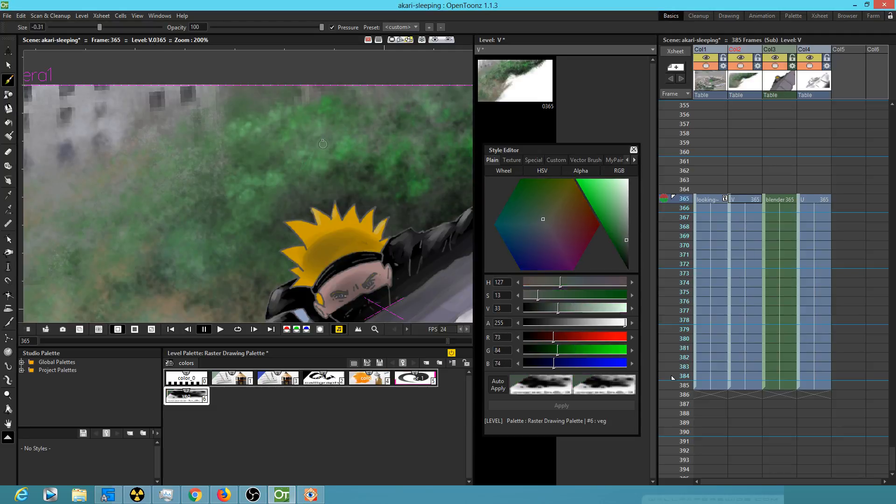
Add touches of vivid green (RGB 74, 224, 92), near-black (RGB 25, 25, 25) and mid green (RGB 96, 160, 103) to the upper foliage.
scroll(361, 121, down, 2)
drag(402, 207, 283, 271)
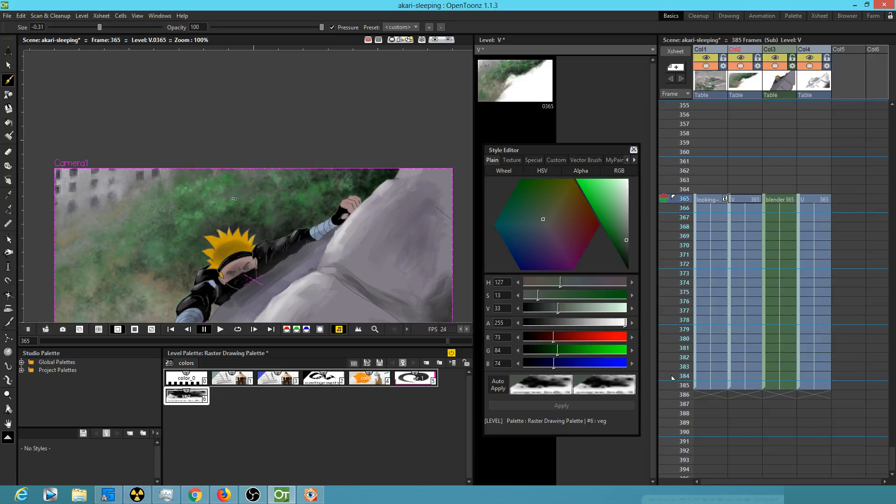
click(598, 190)
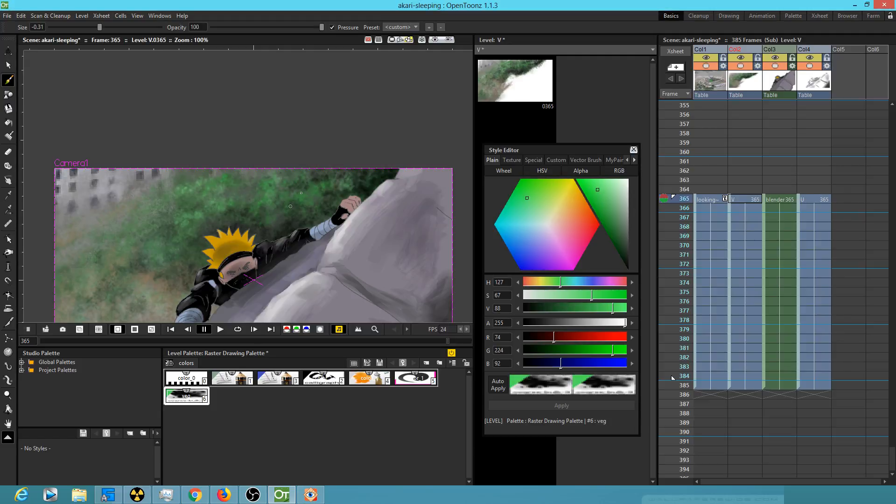
drag(602, 201, 629, 261)
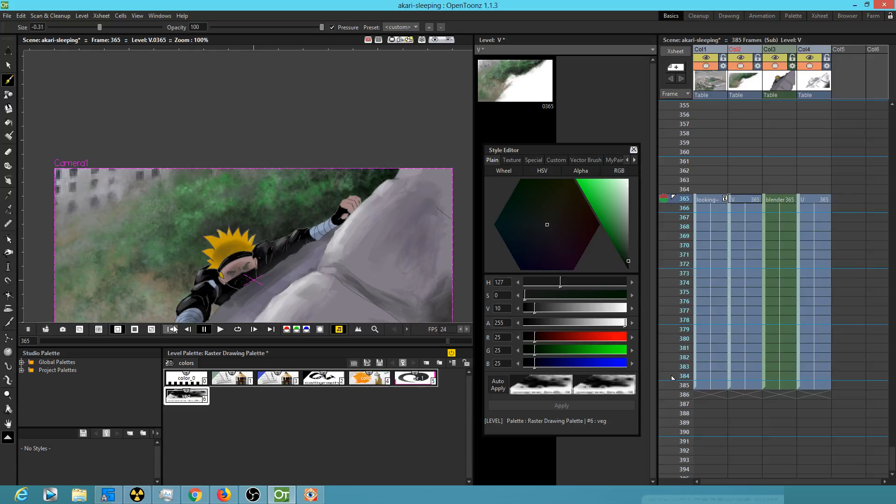
click(615, 213)
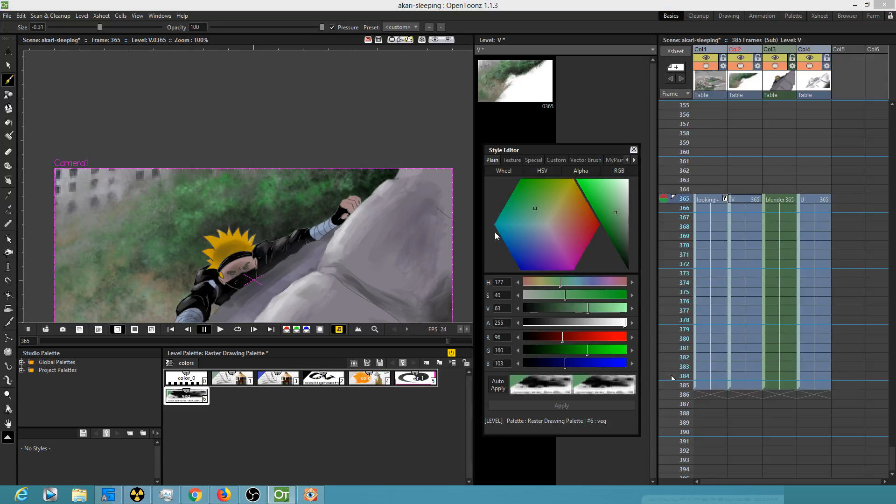
click(275, 226)
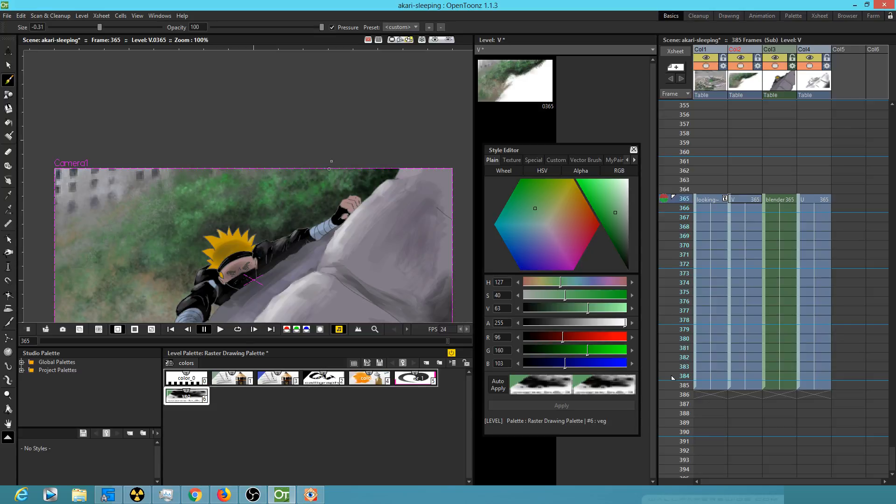
Dab yellow-green highlights (RGB 200, 229, 51) into the foliage above the ninja's head and raised arm.
drag(323, 304, 309, 244)
click(603, 189)
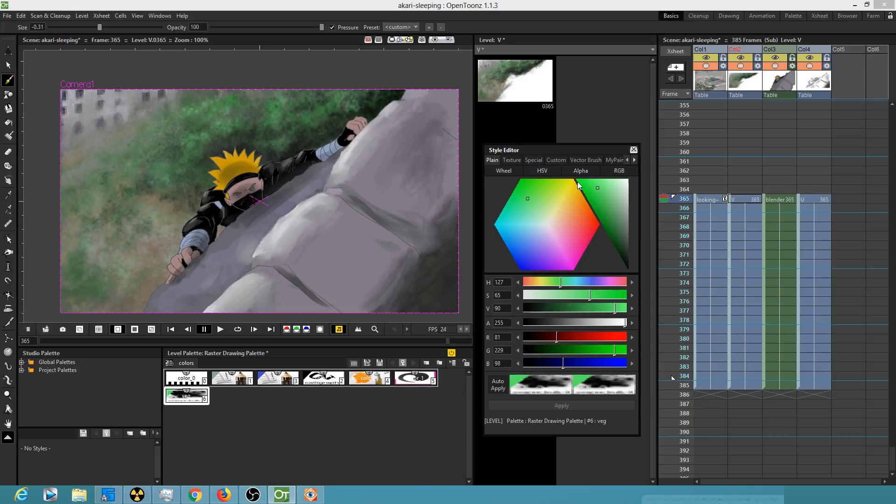
click(560, 189)
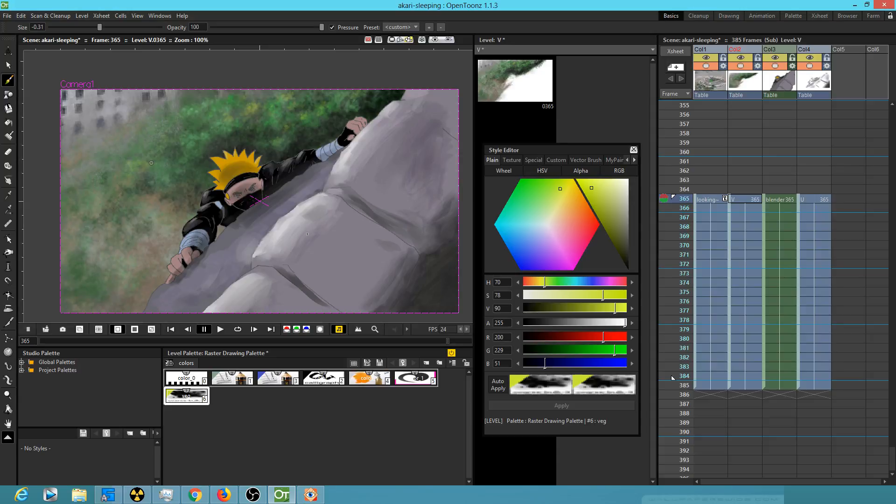
Blend sampled brown-grey (RGB 130, 118, 104) and pale grey (RGB 173, 168, 177) into the background beside the ninja's lower arm.
drag(259, 254, 309, 218)
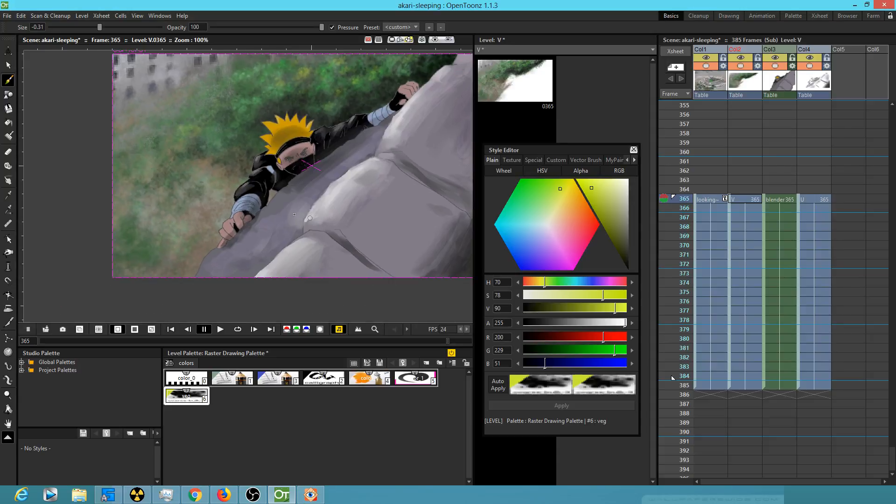
key(r)
click(202, 216)
key(b)
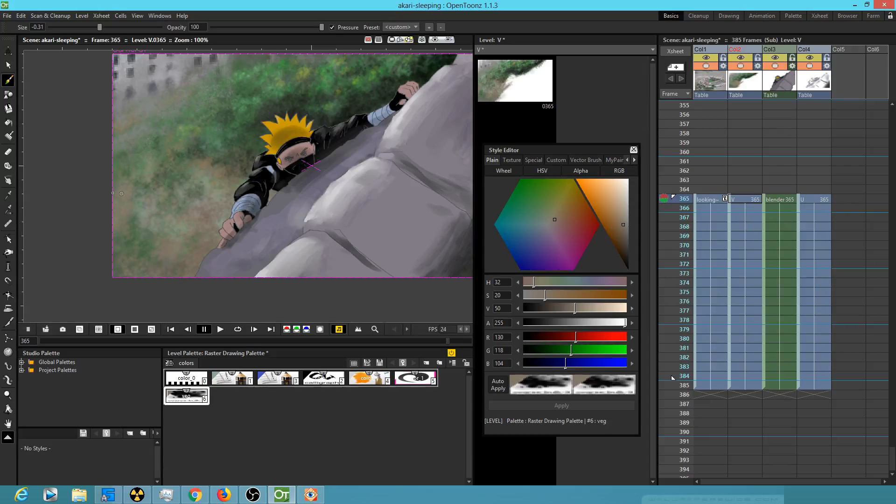
key(r)
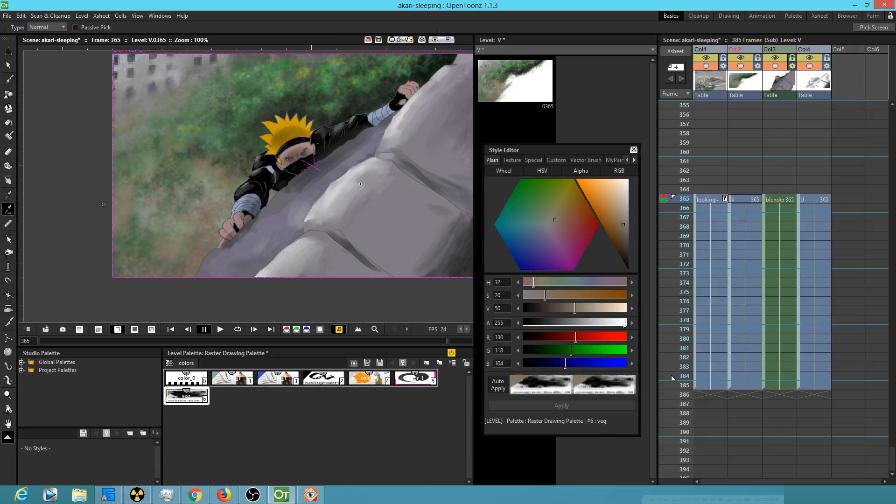
click(358, 187)
key(b)
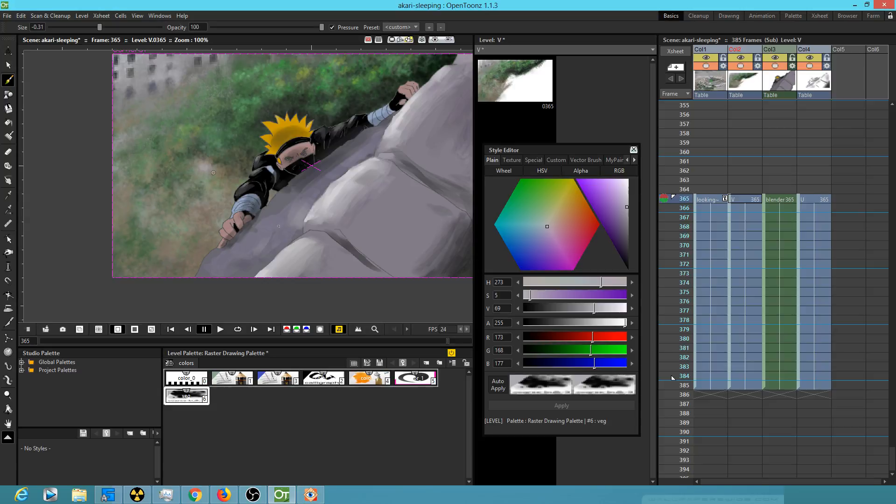
Repaint the building walls behind the foliage with greys in RGB 200, 197, 201, RGB 145, 145, 145 and RGB 104, 104, 104.
mouse_move(271, 225)
mouse_down()
mouse_move(227, 261)
mouse_move(210, 247)
mouse_up()
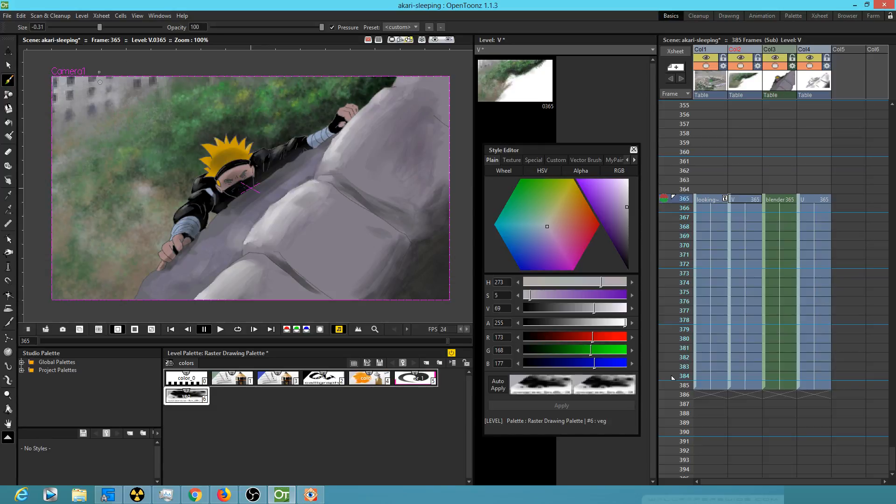
drag(626, 200, 628, 198)
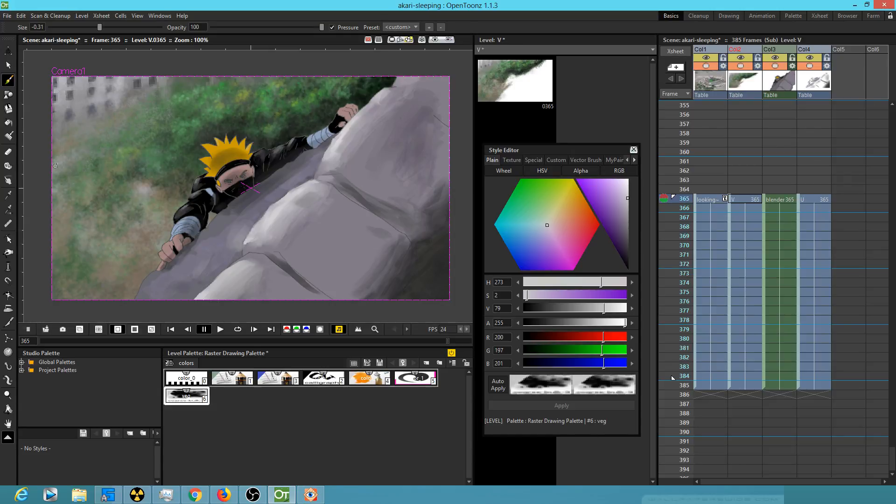
drag(80, 115, 78, 126)
drag(78, 91, 78, 96)
drag(59, 133, 59, 108)
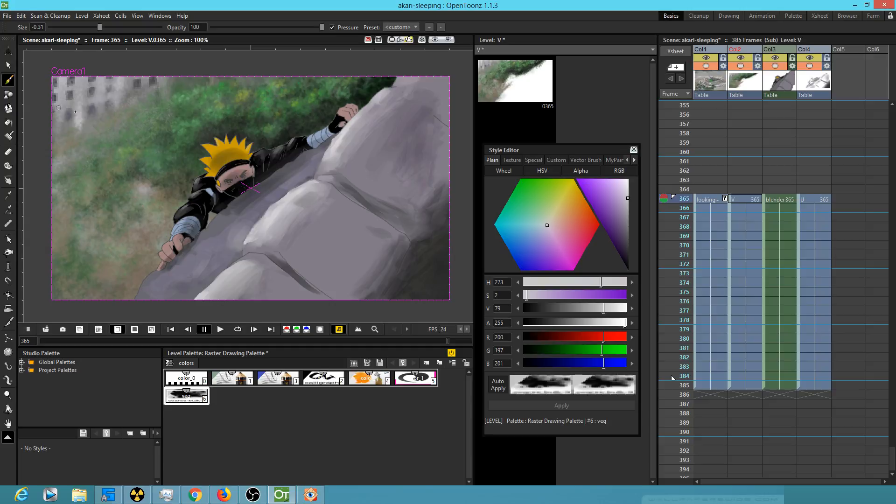
click(628, 218)
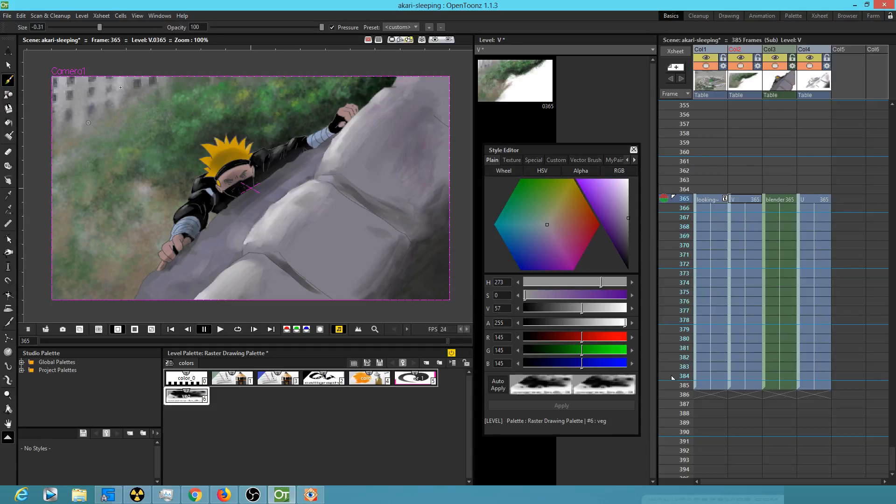
drag(629, 225, 631, 234)
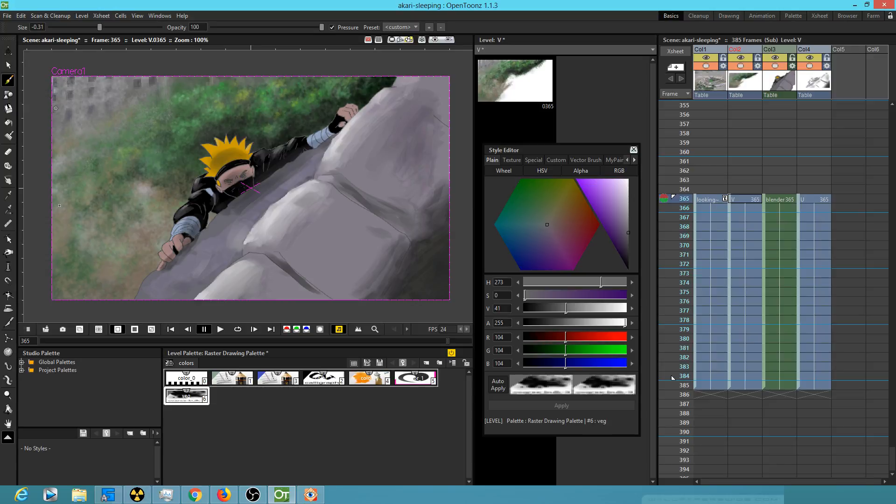
Dab rows of black (RGB 0, 0, 0) window openings onto the building.
drag(629, 241, 640, 270)
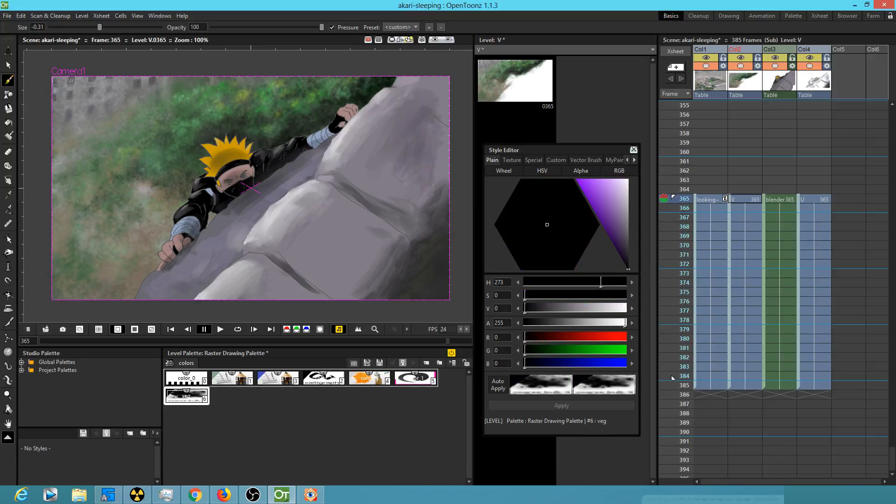
click(91, 111)
click(91, 95)
click(90, 79)
click(109, 79)
click(109, 92)
click(110, 111)
click(129, 80)
click(128, 82)
click(128, 100)
click(128, 100)
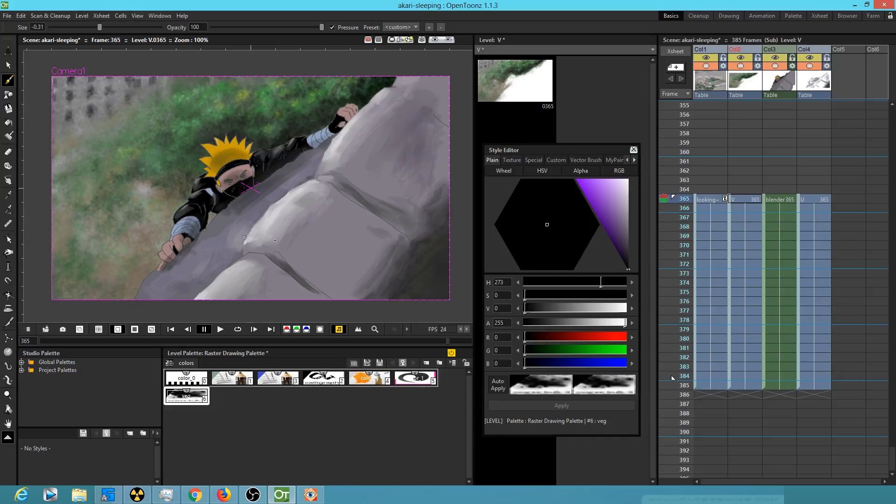
Shade the building and the foliage edge below it with dark grey (RGB 58, 58, 58), and save all the work.
mouse_move(629, 238)
mouse_down()
mouse_move(631, 266)
mouse_move(638, 249)
mouse_up()
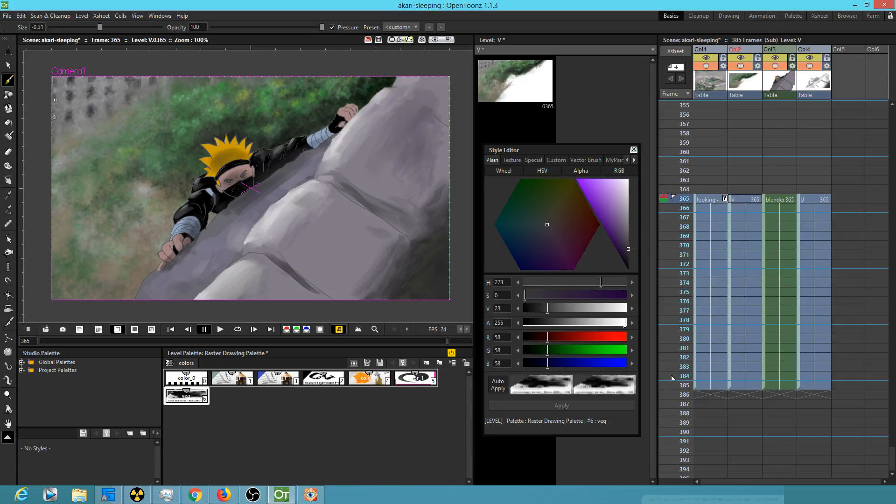
mouse_move(78, 81)
mouse_down()
mouse_move(79, 131)
mouse_move(100, 114)
mouse_up()
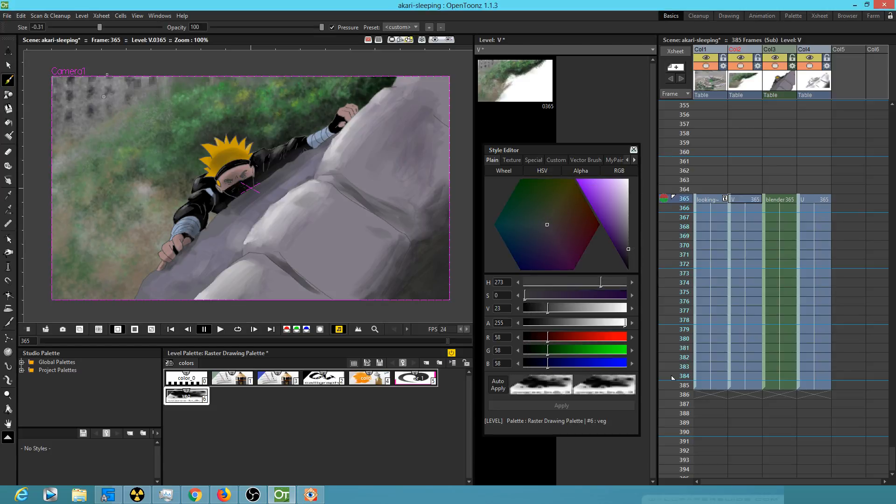
mouse_move(123, 78)
mouse_down()
mouse_move(120, 116)
mouse_move(142, 112)
mouse_up()
drag(164, 82, 163, 96)
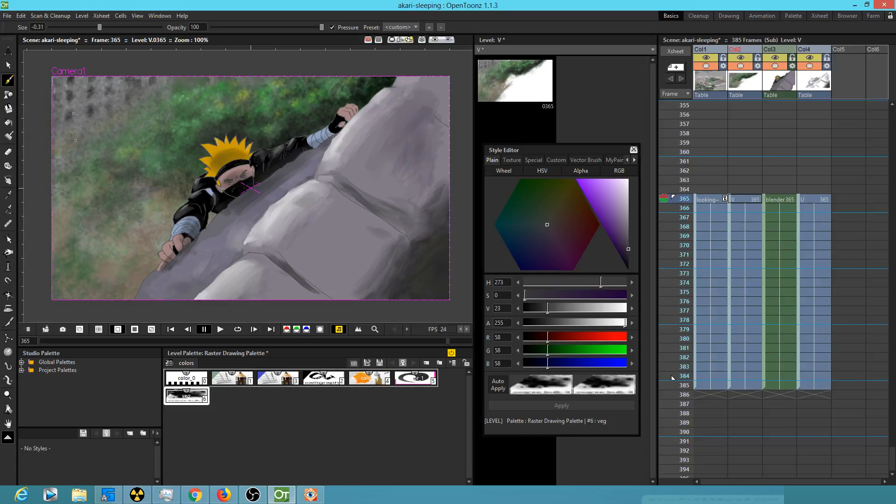
mouse_move(75, 175)
mouse_down()
mouse_move(61, 184)
mouse_move(68, 196)
mouse_up()
click(7, 15)
click(24, 48)
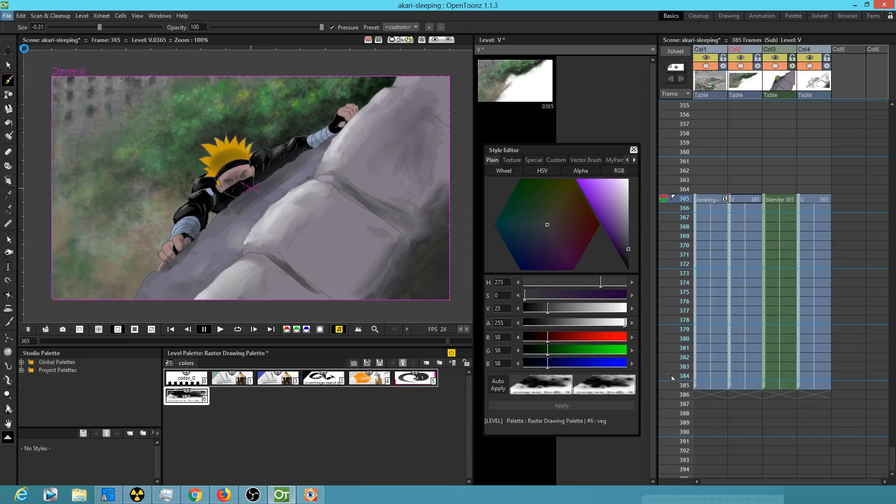
Brush dark grey shadows on level V at frame 365 into the background beside the ninja's arm and along the picture's outer edge.
drag(156, 177, 210, 191)
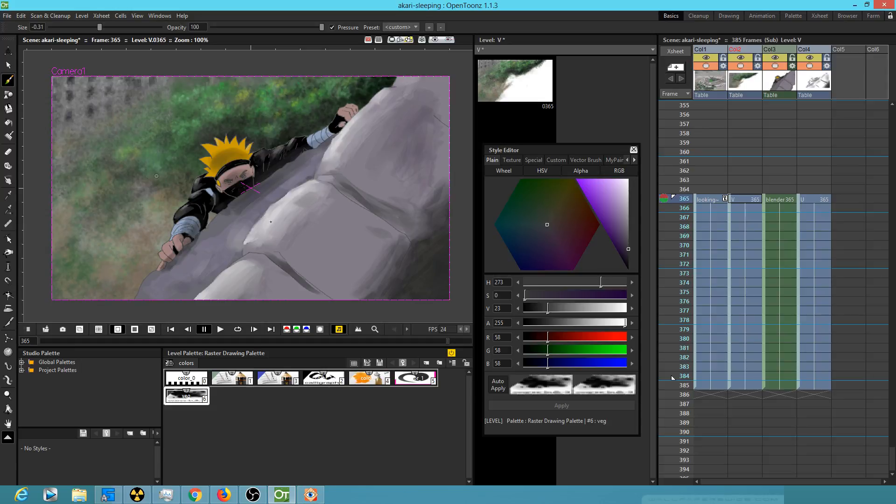
click(752, 200)
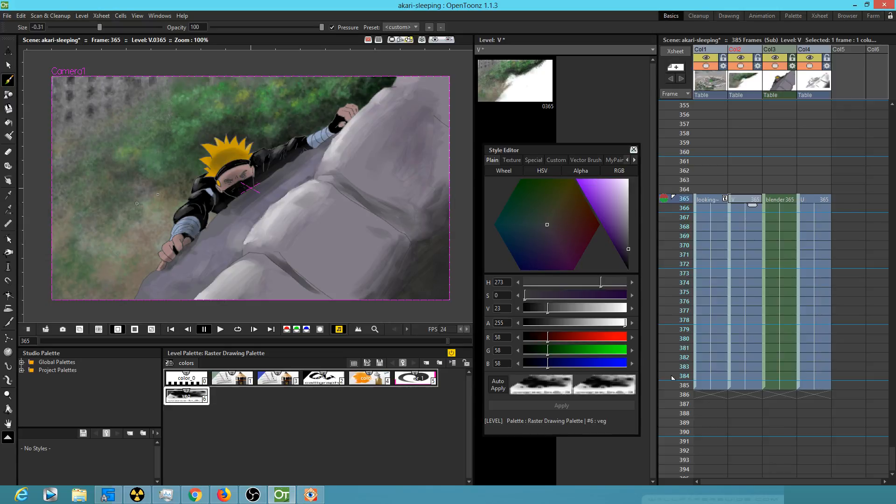
mouse_move(121, 213)
mouse_down()
mouse_move(90, 233)
mouse_move(143, 190)
mouse_up()
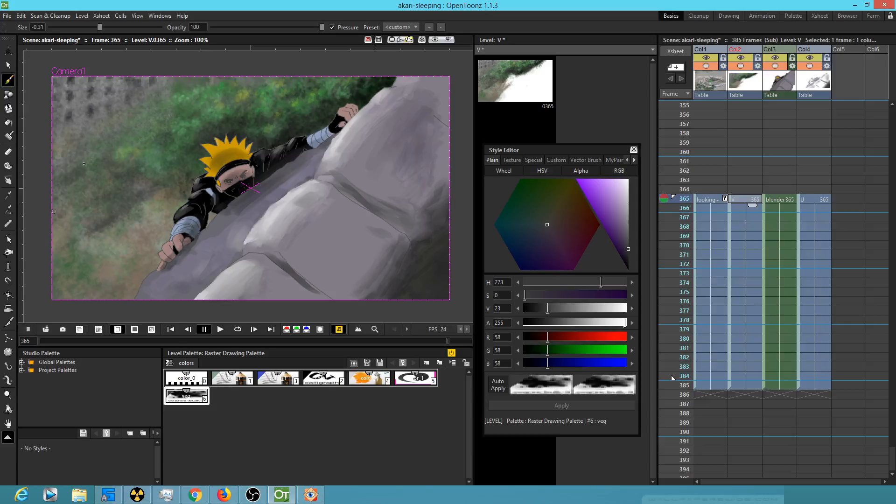
mouse_move(63, 237)
mouse_down()
mouse_move(55, 242)
mouse_move(57, 225)
mouse_up()
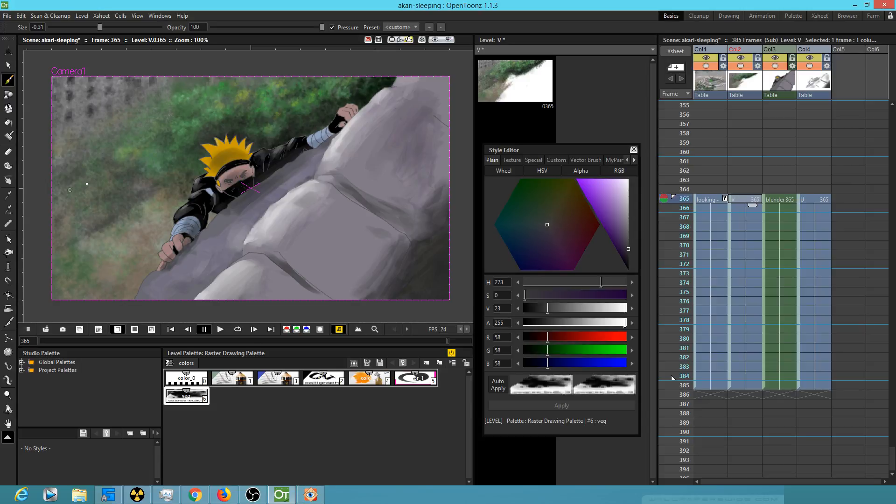
mouse_move(88, 231)
mouse_down()
mouse_move(53, 255)
mouse_move(65, 240)
mouse_move(54, 246)
mouse_up()
drag(84, 219, 55, 229)
drag(91, 204, 57, 213)
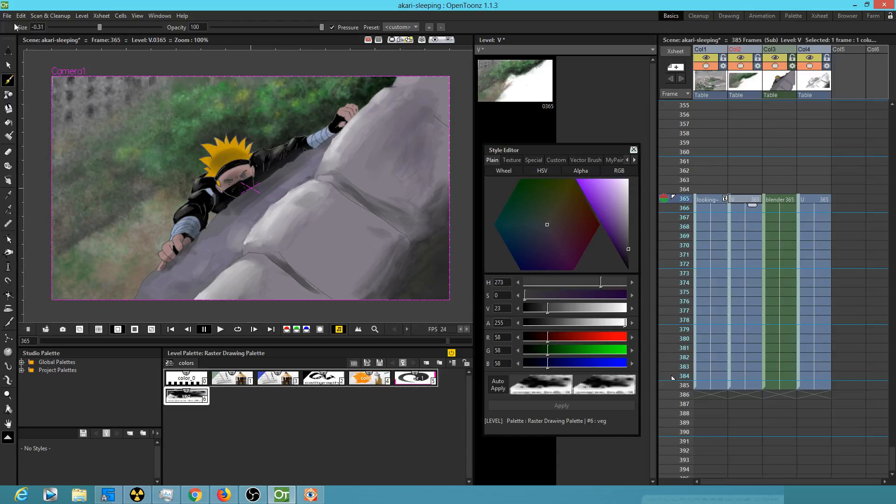
Check the shortcut configuration for an "autocreation" command.
click(137, 16)
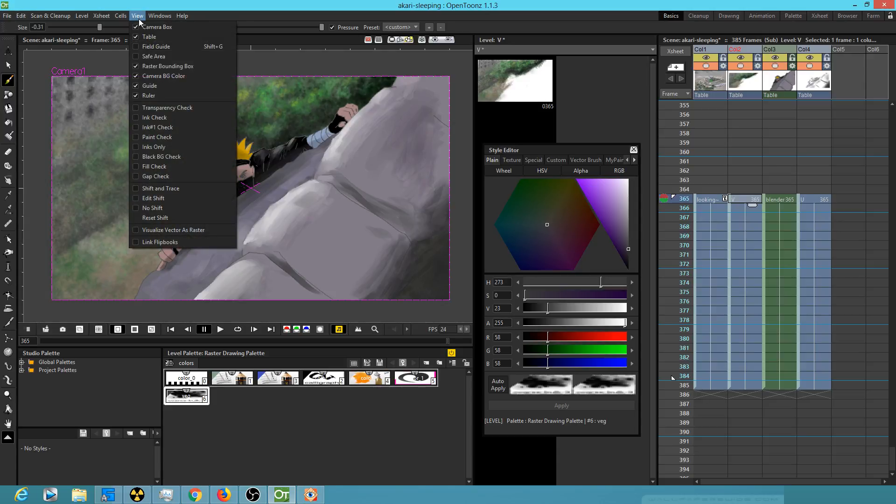
mouse_move(122, 16)
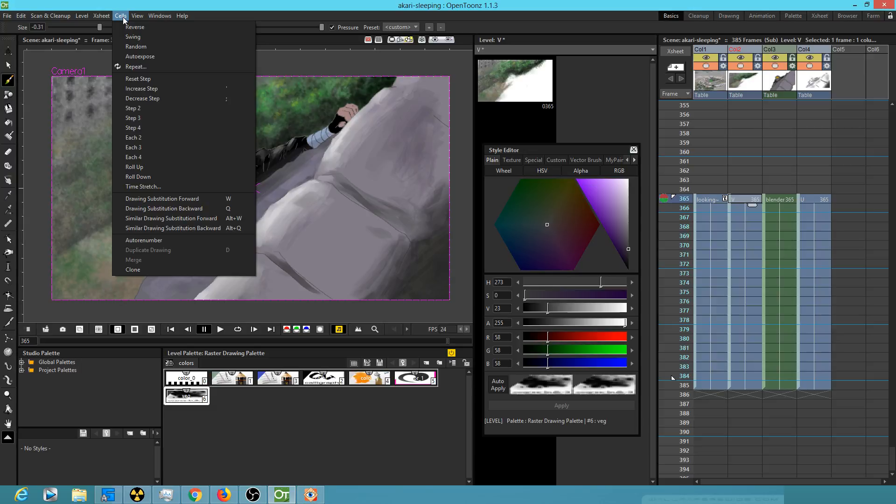
mouse_move(22, 16)
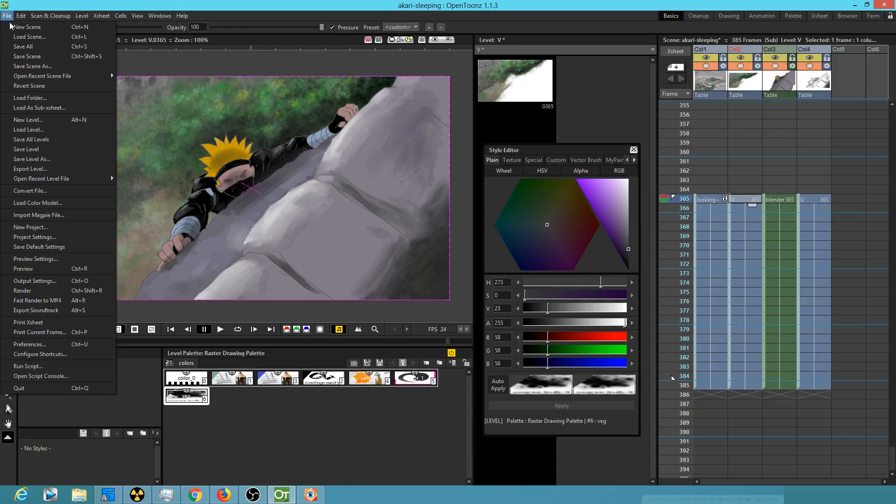
click(38, 354)
click(597, 296)
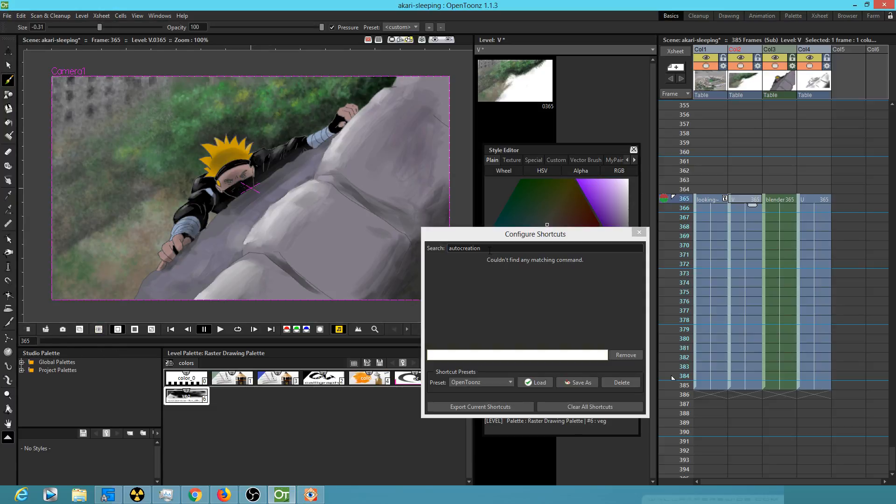
click(636, 232)
click(7, 15)
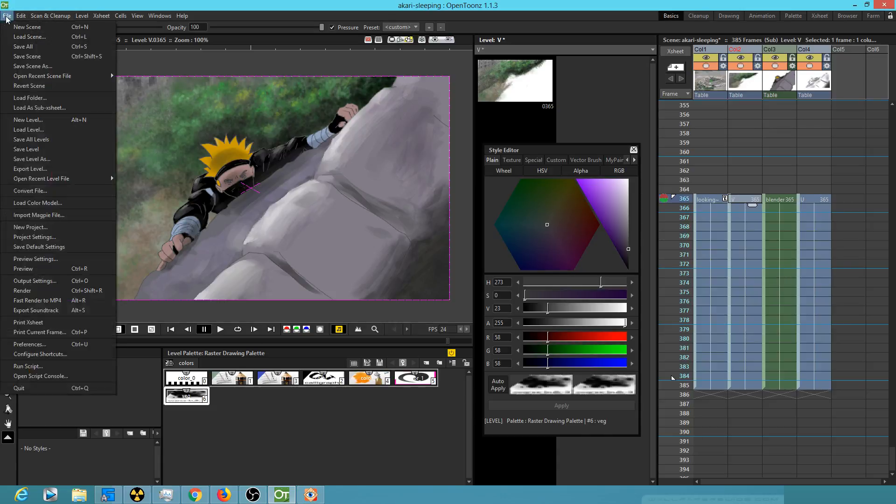
click(24, 355)
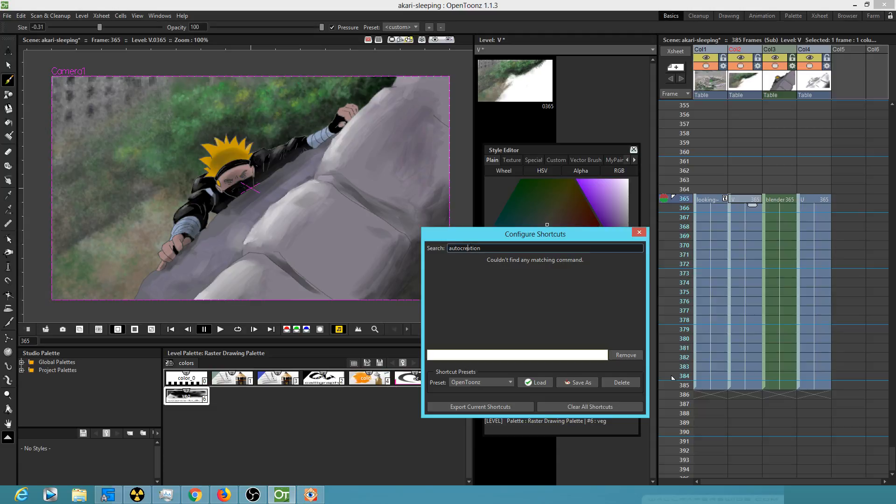
click(495, 355)
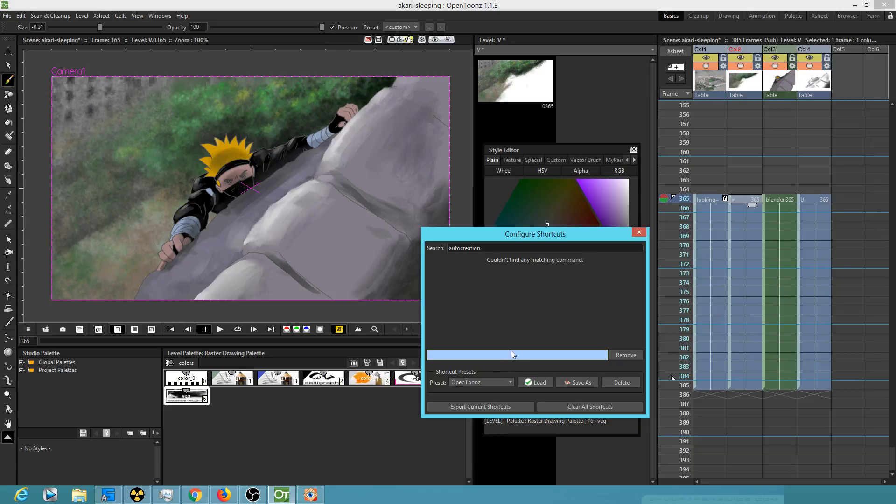
drag(556, 237, 466, 187)
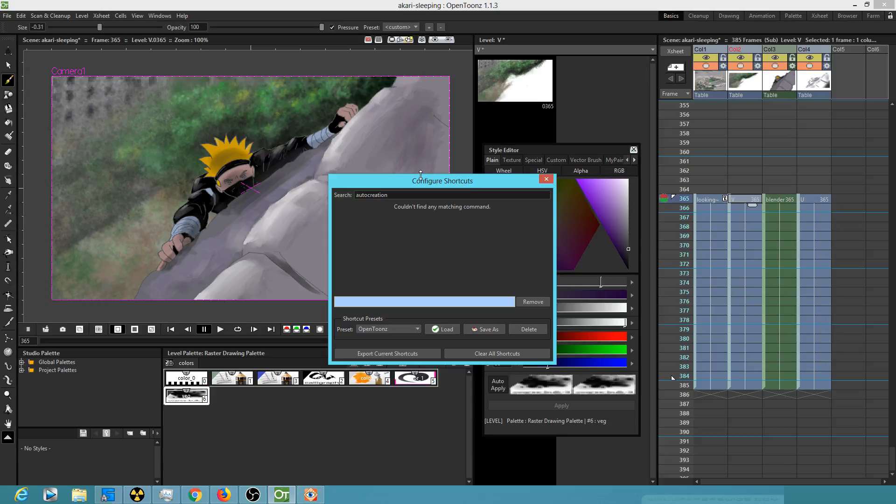
drag(420, 174, 420, 97)
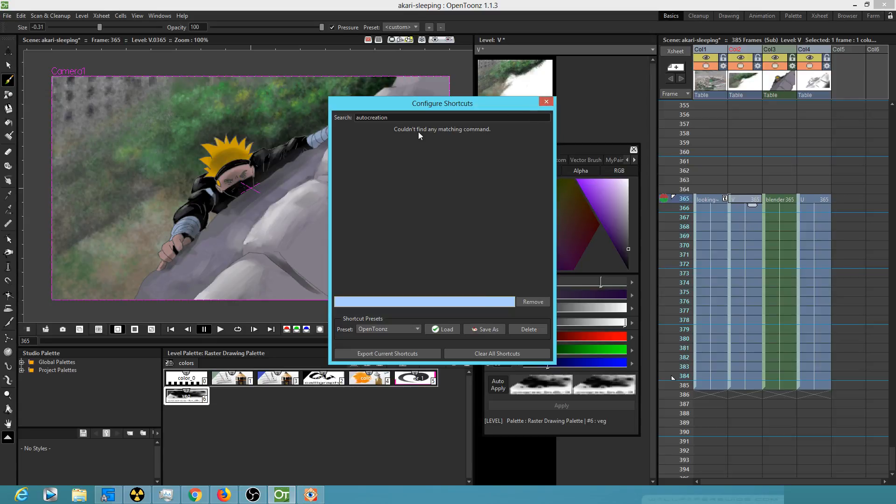
click(546, 101)
Save the akari-sleeping work and close the program.
click(8, 16)
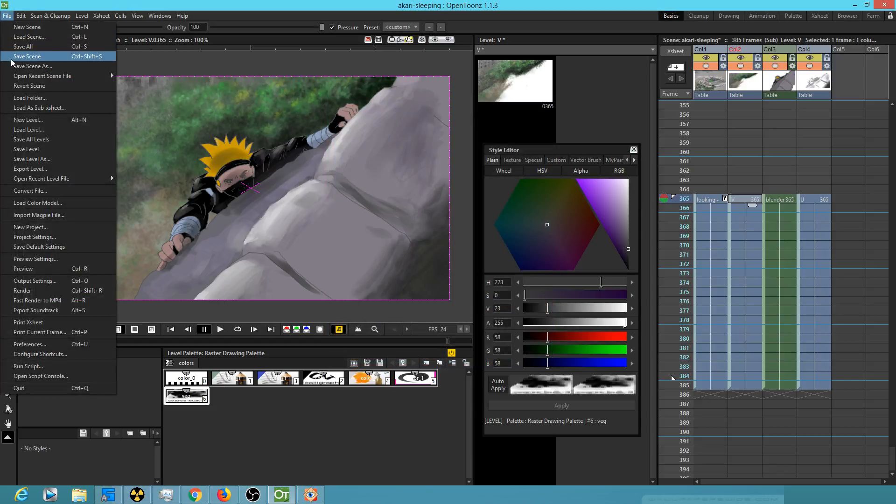
click(58, 60)
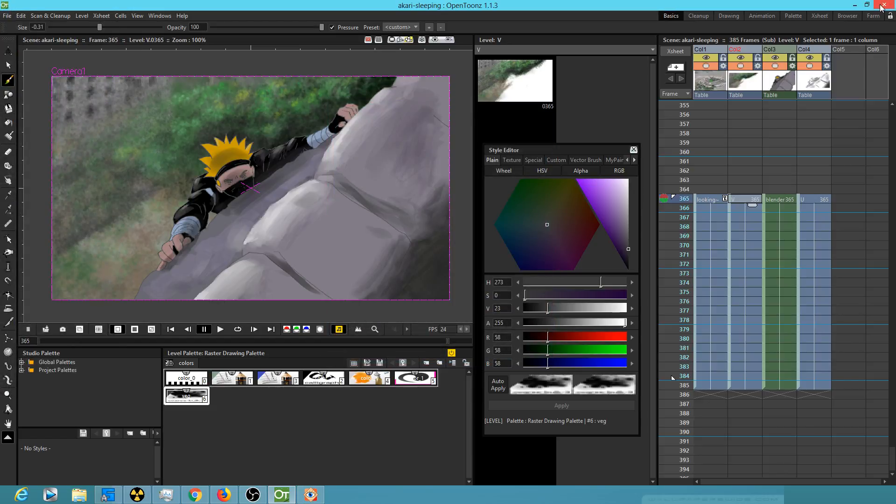
click(883, 5)
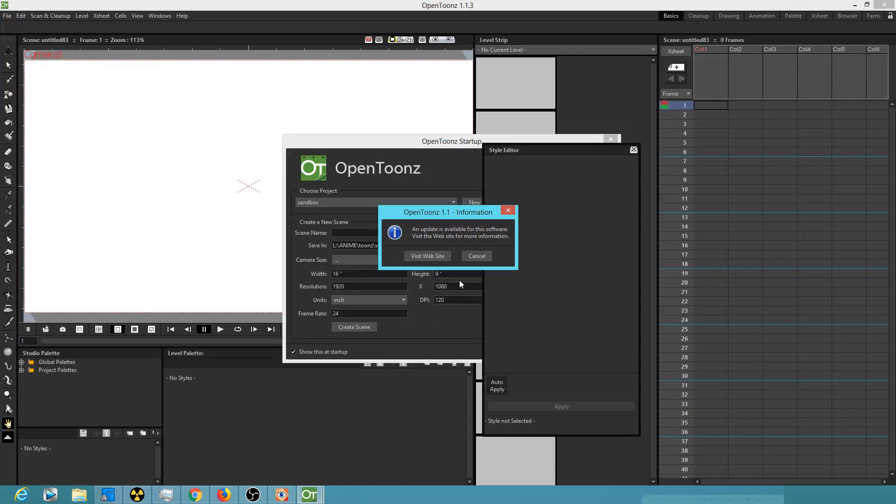
Dismiss the update notice and reopen the akari-sleeping scene from the recent scenes.
click(478, 256)
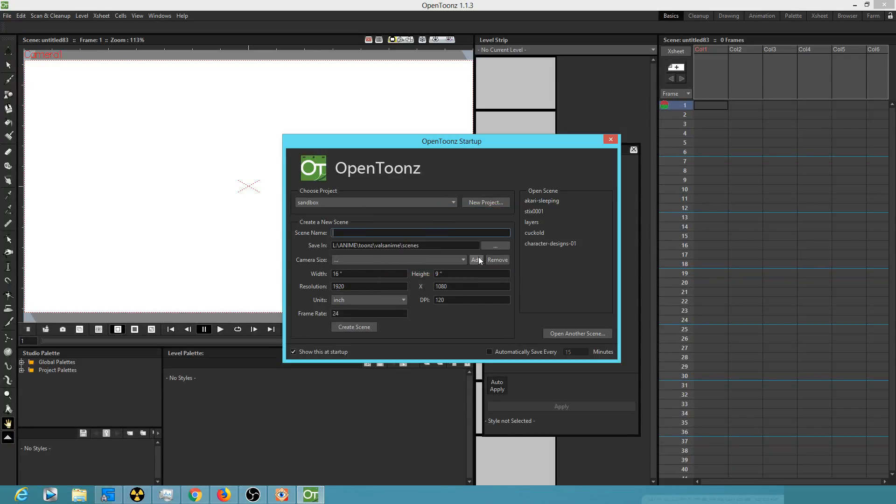
click(547, 200)
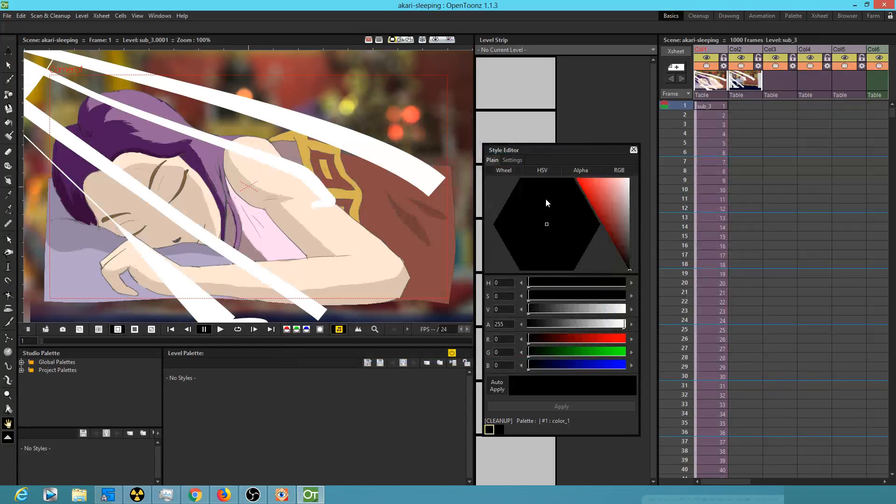
scroll(674, 267, down, 10)
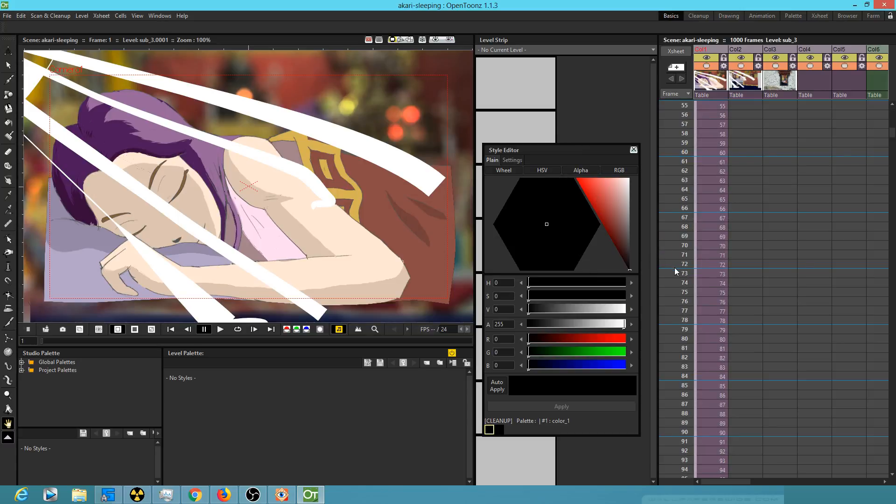
Assign the shortcut H to the Flip Viewer Horizontally command, reassigning it from the brush size command.
click(9, 17)
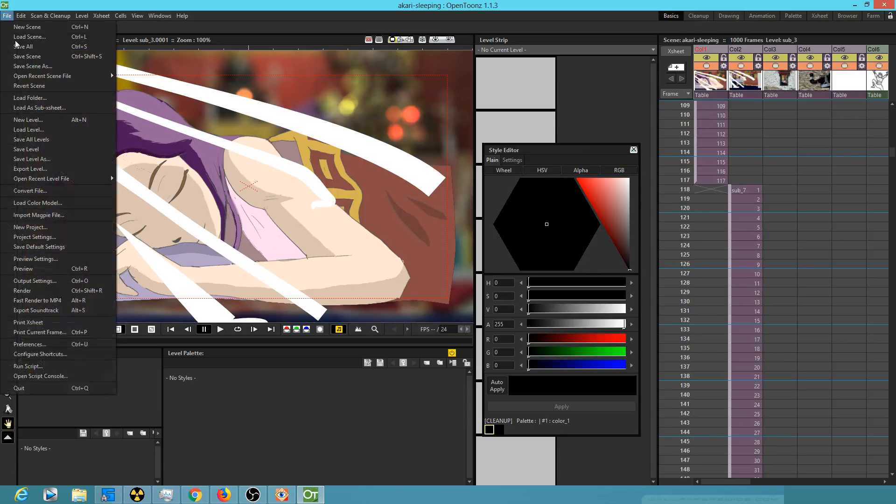
click(47, 353)
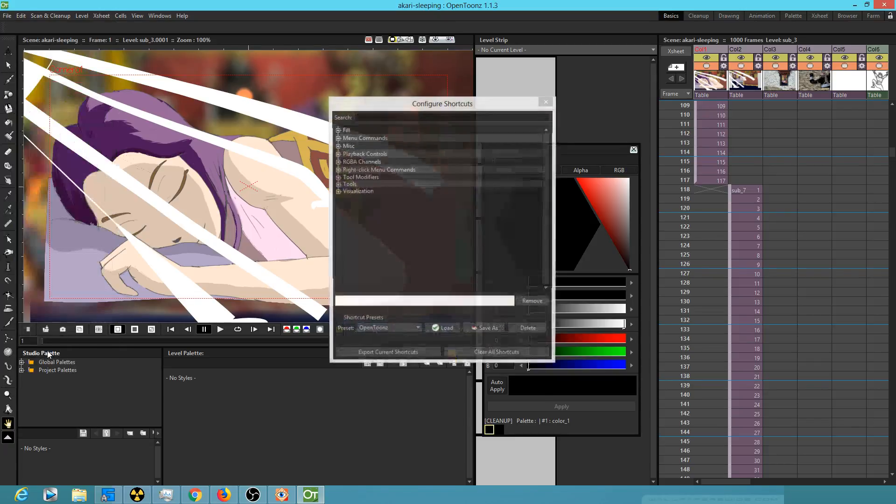
click(376, 117)
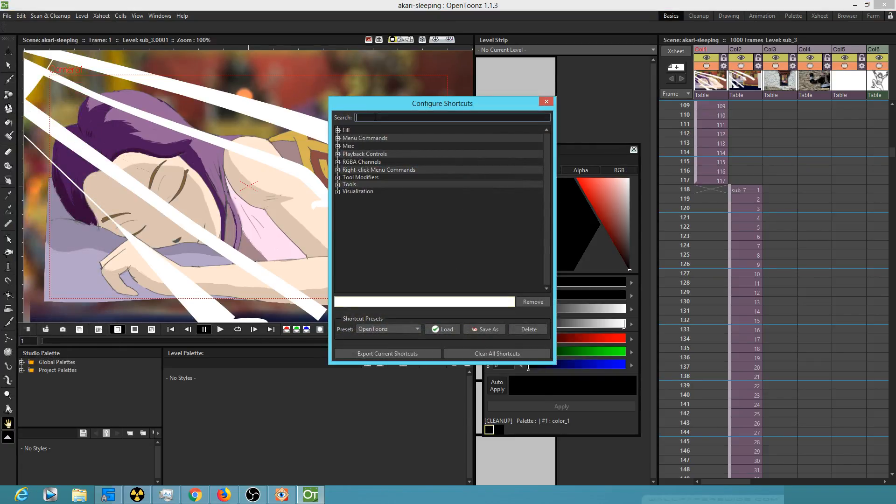
text(fli)
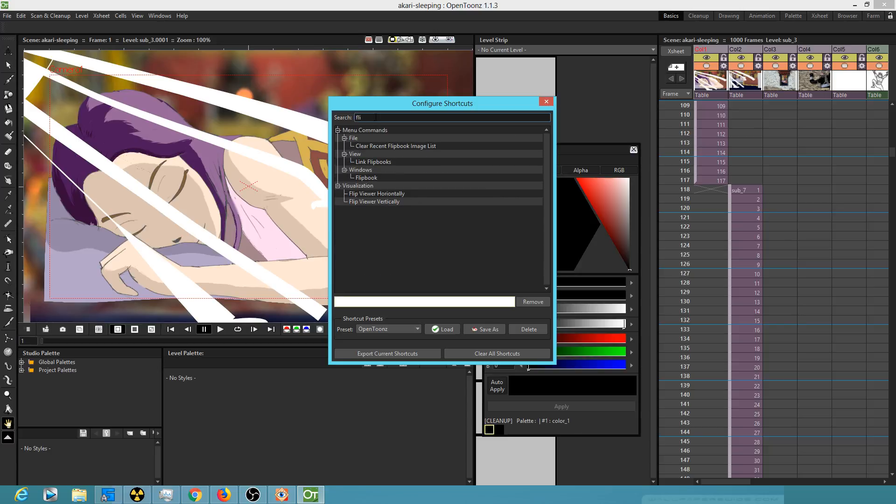
click(380, 194)
key(h)
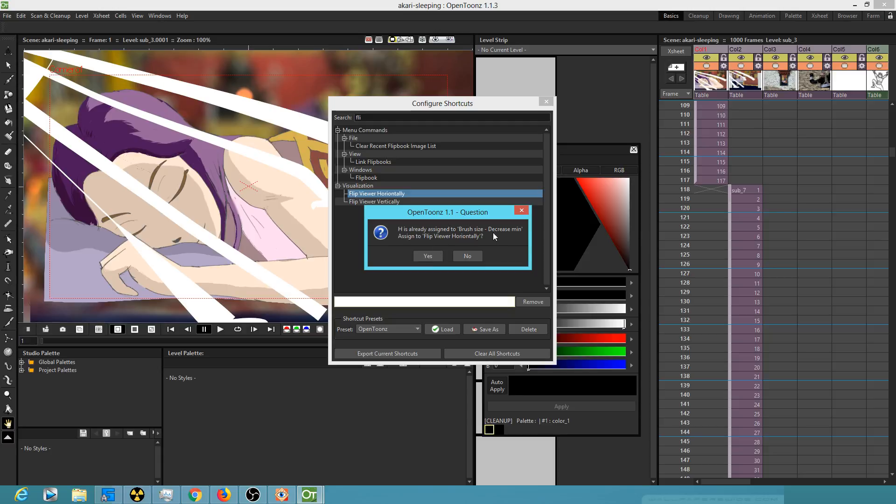
click(428, 256)
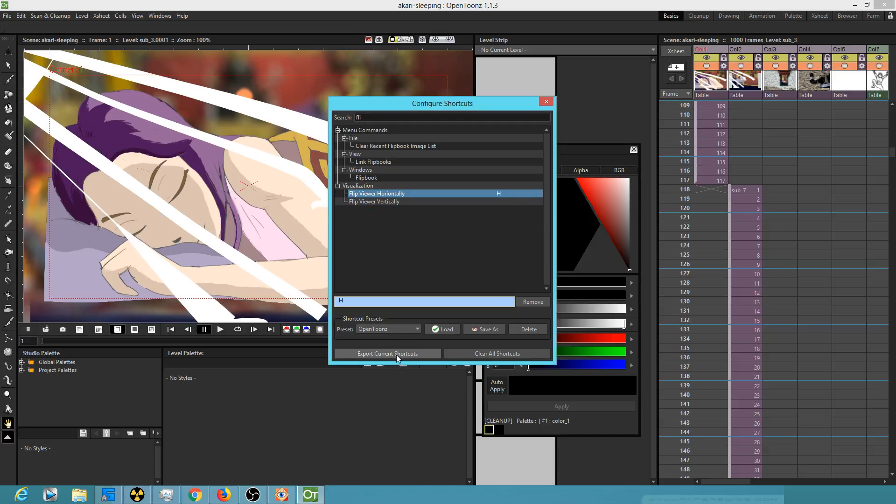
click(546, 102)
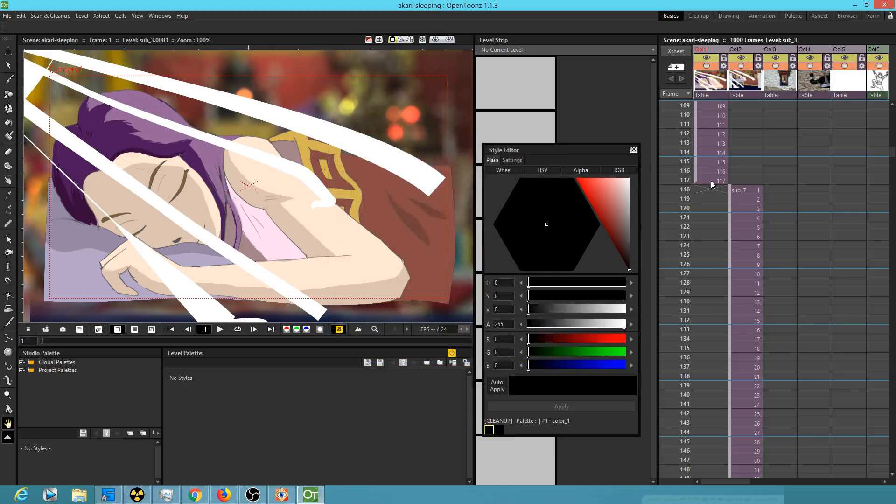
Open the sub_10 sub-xsheet from its cell at frame 365 in Col5.
scroll(698, 217, down, 5)
scroll(698, 217, down, 20)
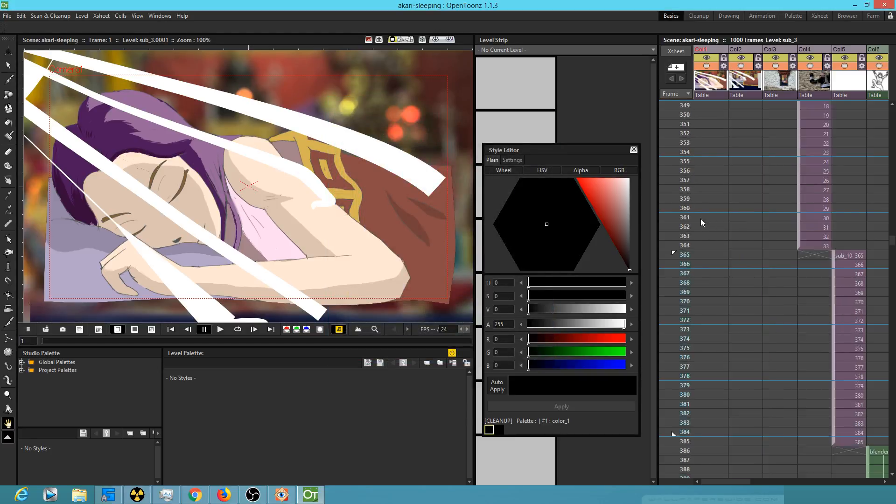
drag(791, 194, 658, 232)
scroll(744, 217, down, 6)
click(822, 201)
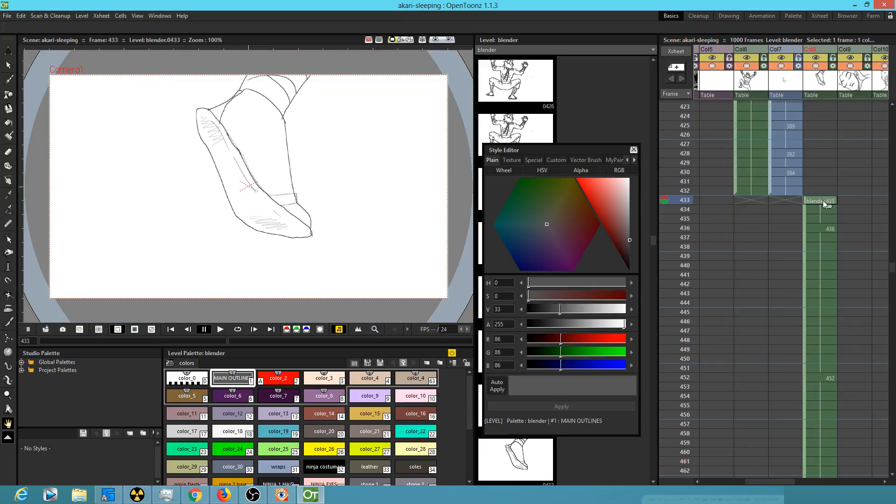
scroll(803, 200, up, 5)
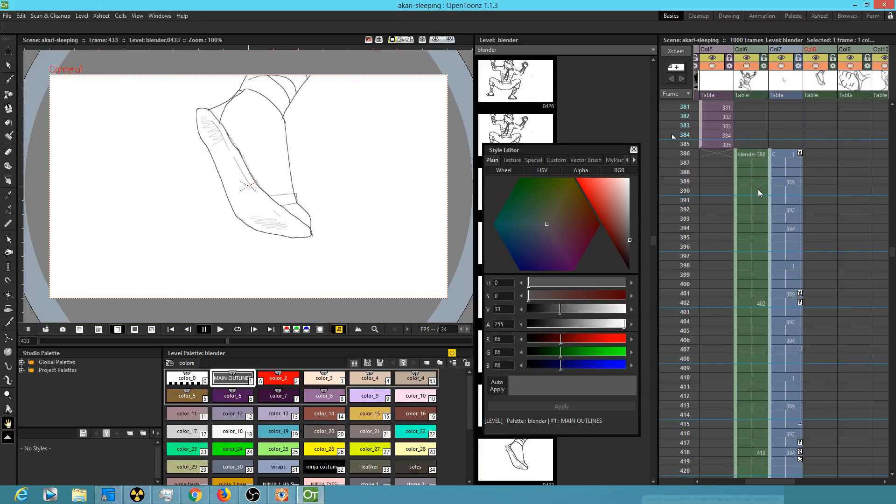
click(738, 153)
scroll(712, 179, up, 4)
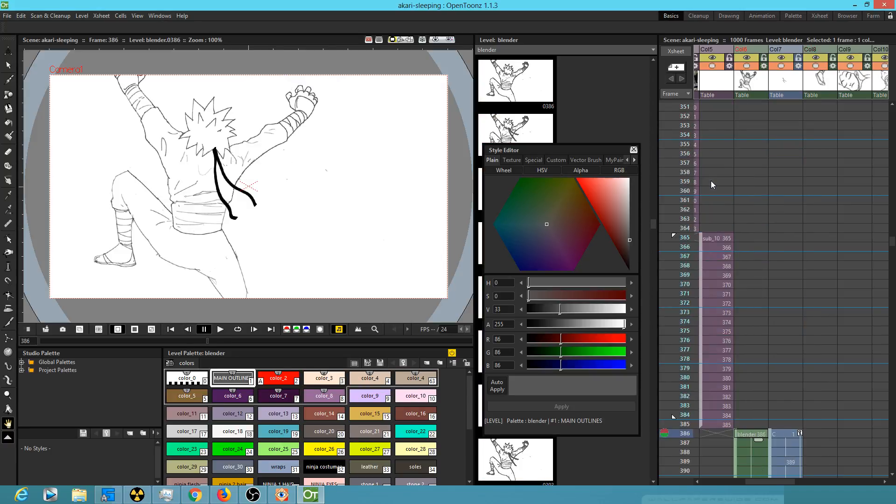
click(715, 238)
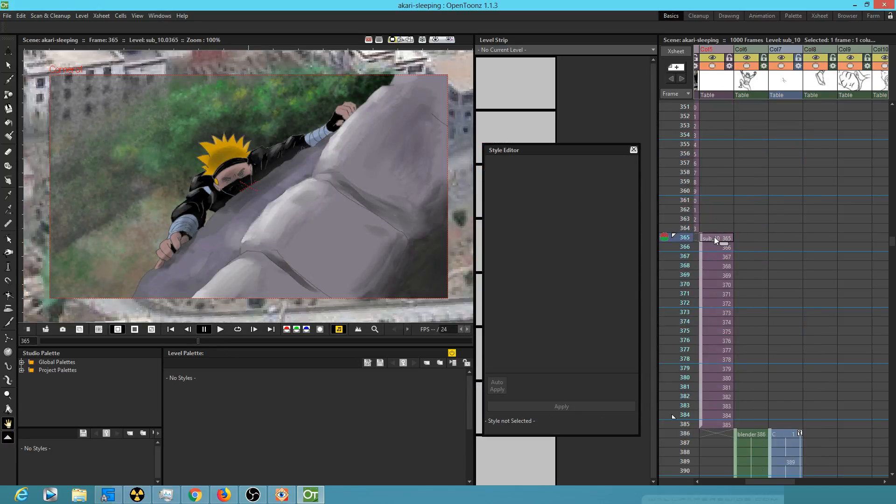
double_click(714, 237)
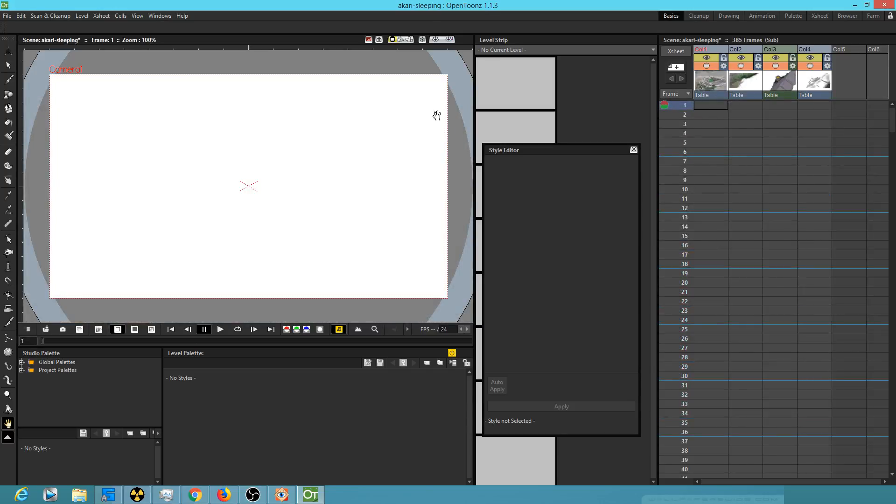
Select level V at frame 365 in camera view and flip the viewer horizontally.
click(410, 40)
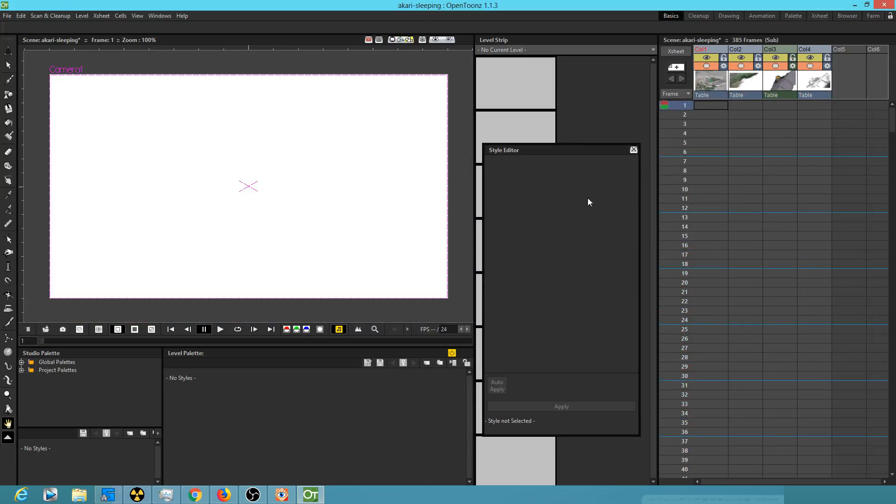
scroll(729, 167, down, 20)
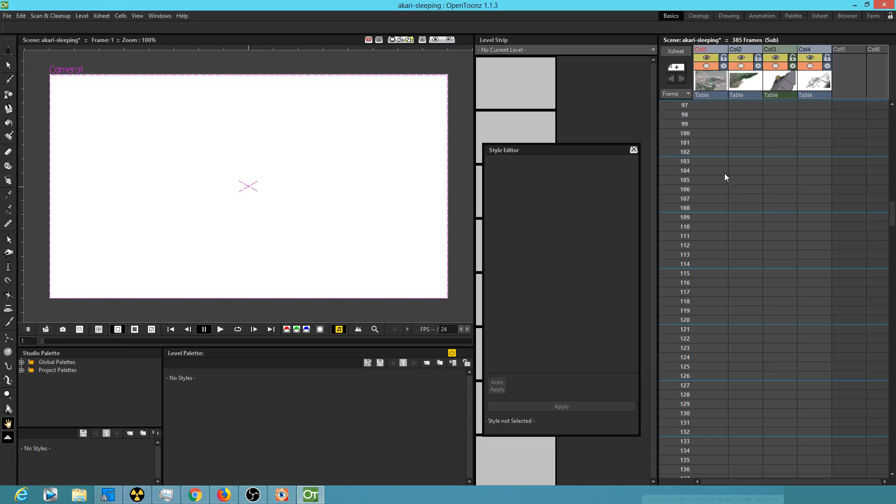
scroll(744, 217, down, 11)
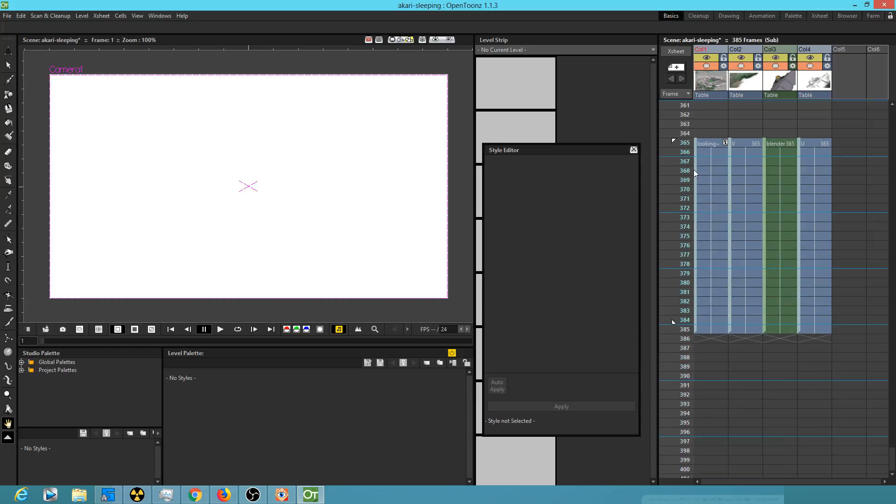
click(751, 141)
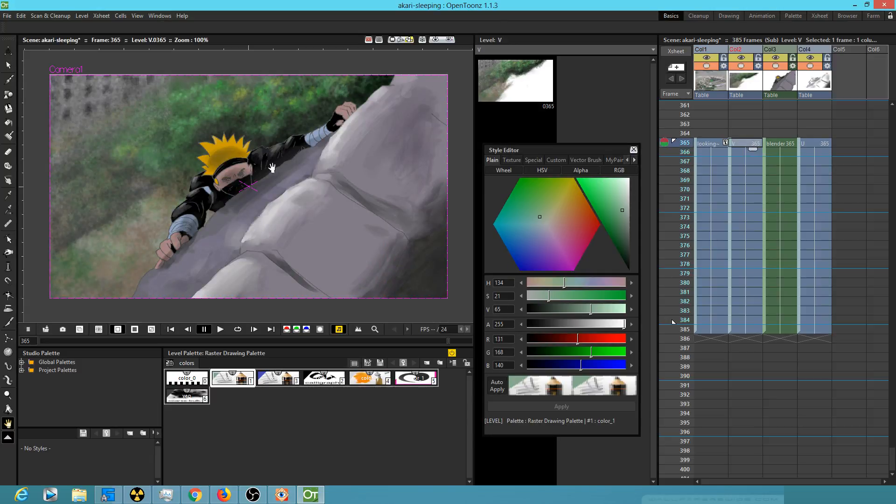
drag(272, 168, 274, 170)
key(h)
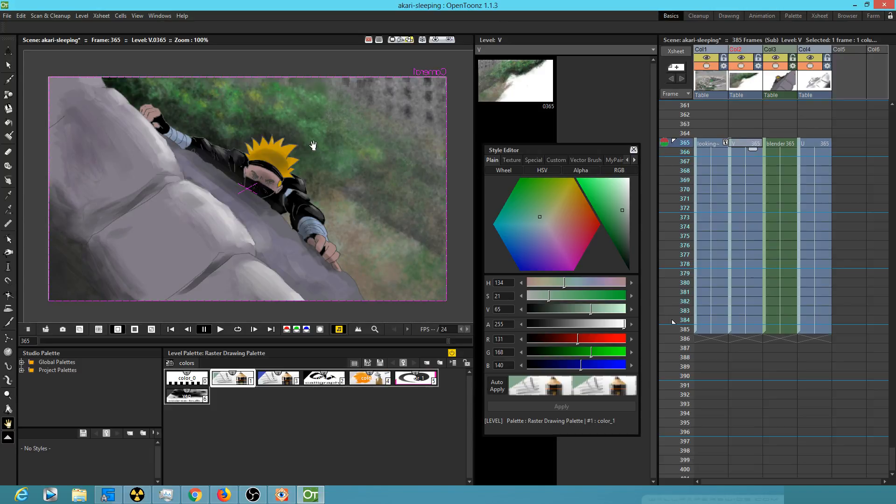
Brush foliage along the picture's upper edge on level V with the veg style, using a green sampled from the existing foliage.
key(b)
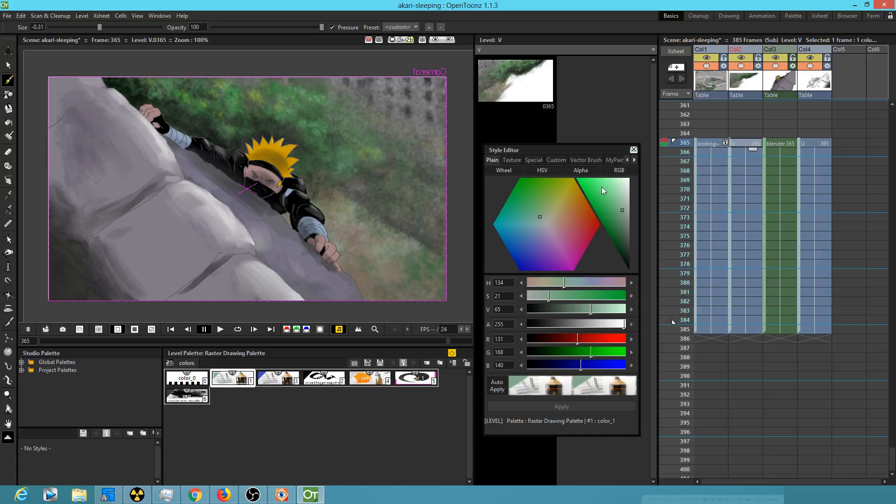
click(195, 396)
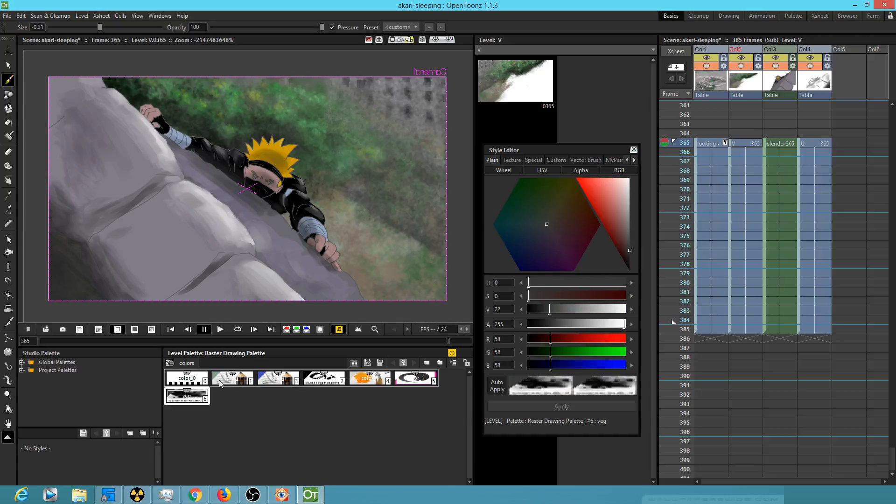
key(r)
click(309, 124)
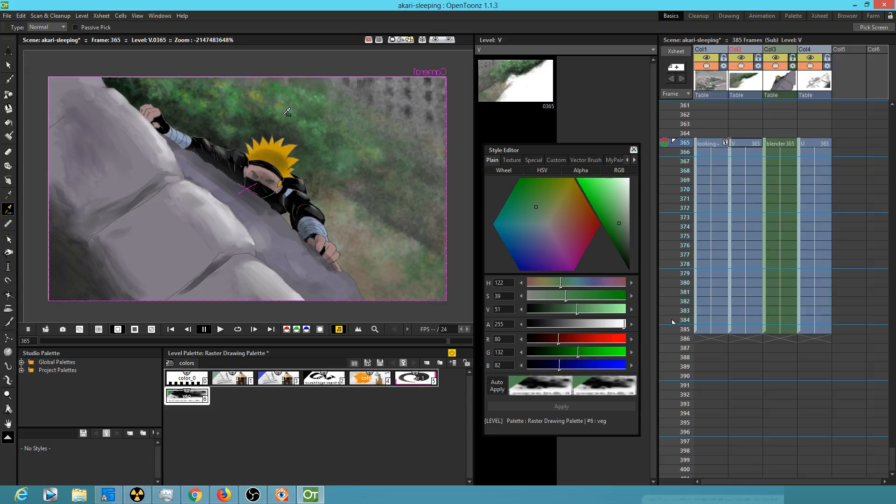
key(b)
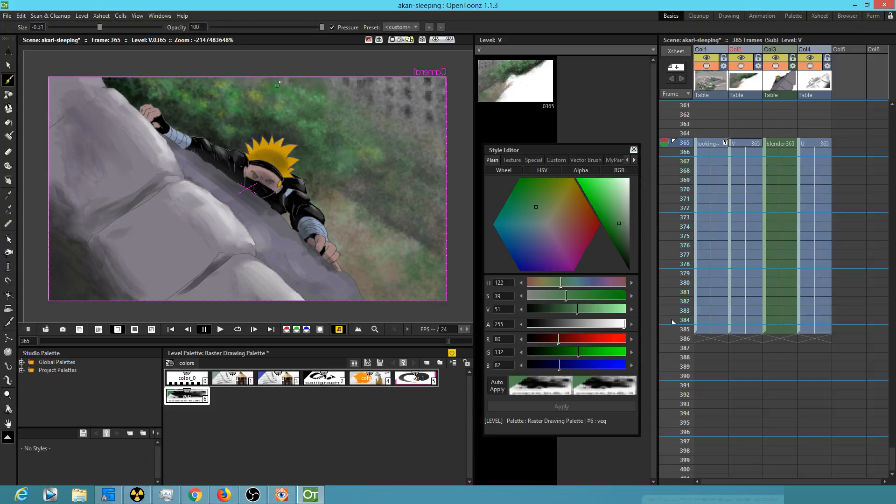
drag(301, 80, 300, 85)
Brush dark green shadows, bright green (RGB 76, 191, 80) and yellow-green (RGB 167, 191, 60) highlights into the foliage on level V.
drag(617, 221, 624, 239)
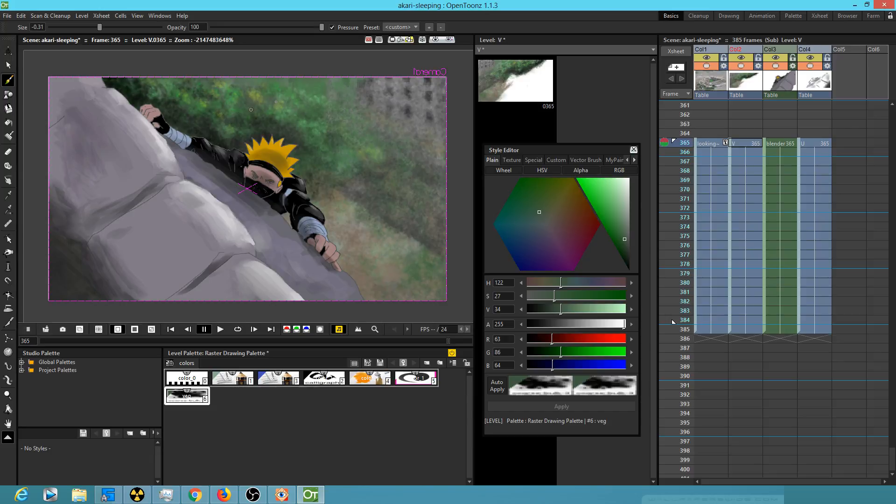
drag(616, 237, 627, 246)
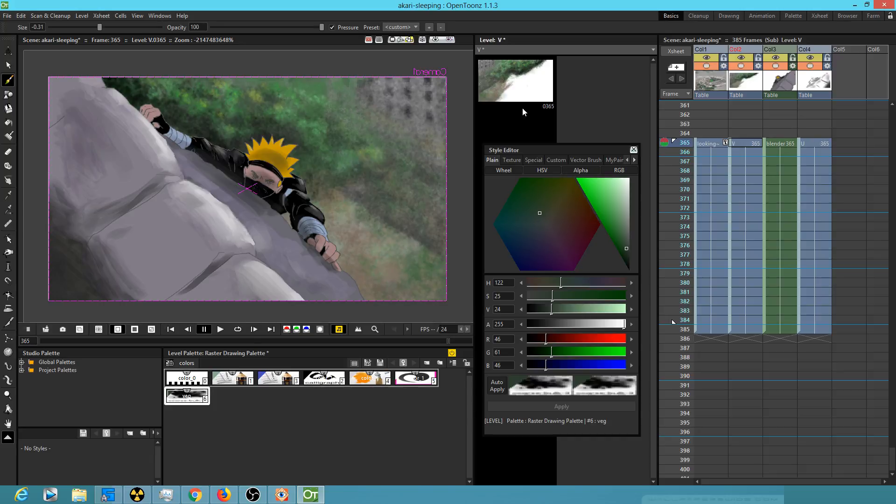
click(605, 200)
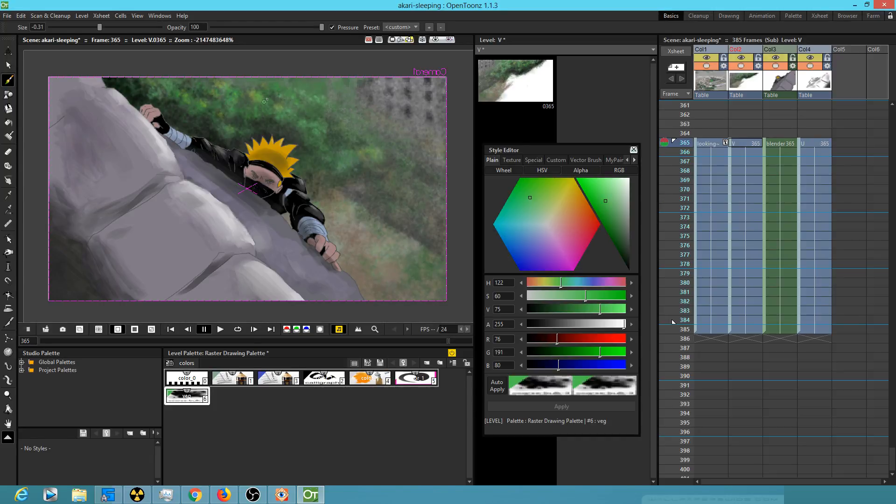
click(558, 192)
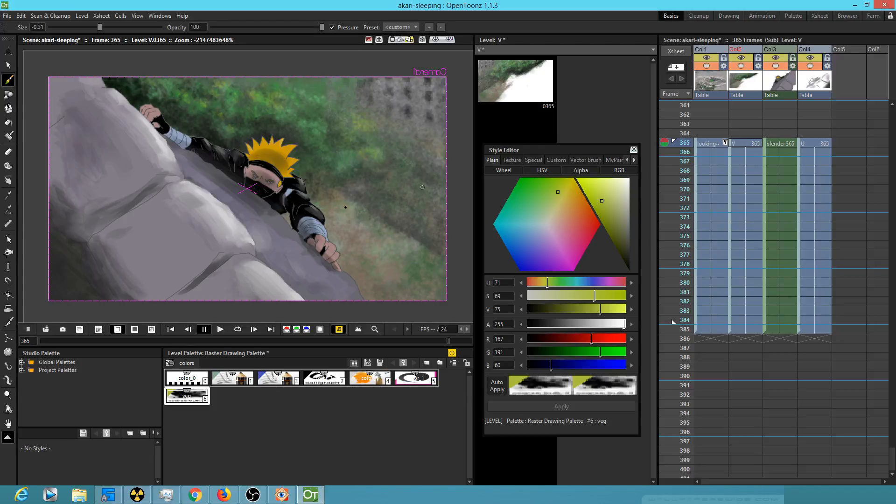
Brush muted grey-beige (RGB 142, 141, 126) texture over the ground beside the ninja, and flip the viewer back to normal.
click(551, 219)
drag(629, 225, 626, 219)
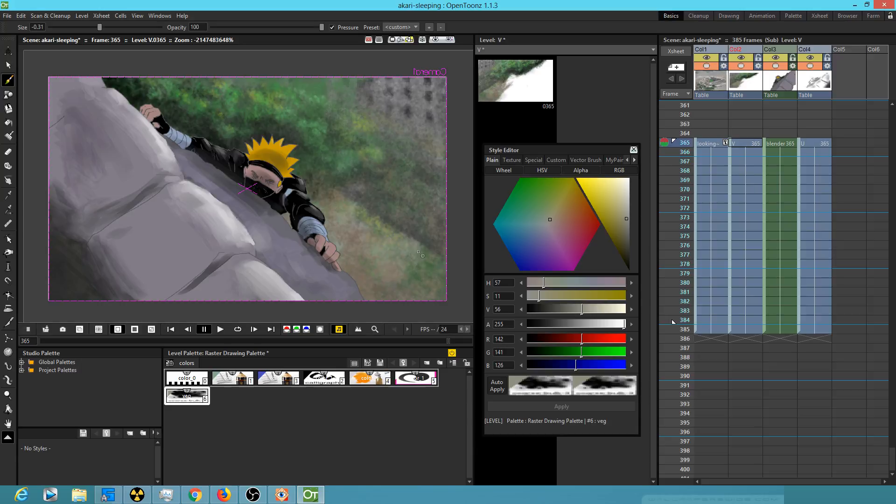
mouse_move(426, 237)
mouse_down()
mouse_move(397, 231)
mouse_move(411, 232)
mouse_move(401, 223)
mouse_move(439, 243)
mouse_move(386, 216)
mouse_move(407, 219)
mouse_up()
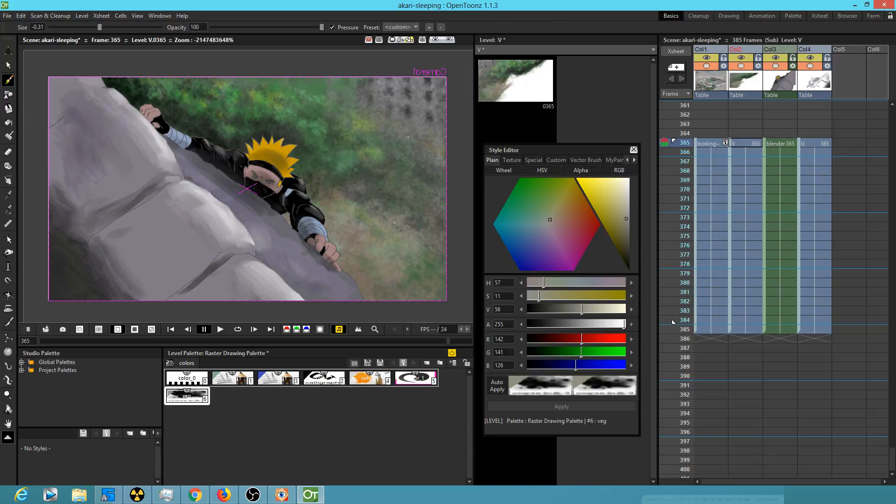
key(h)
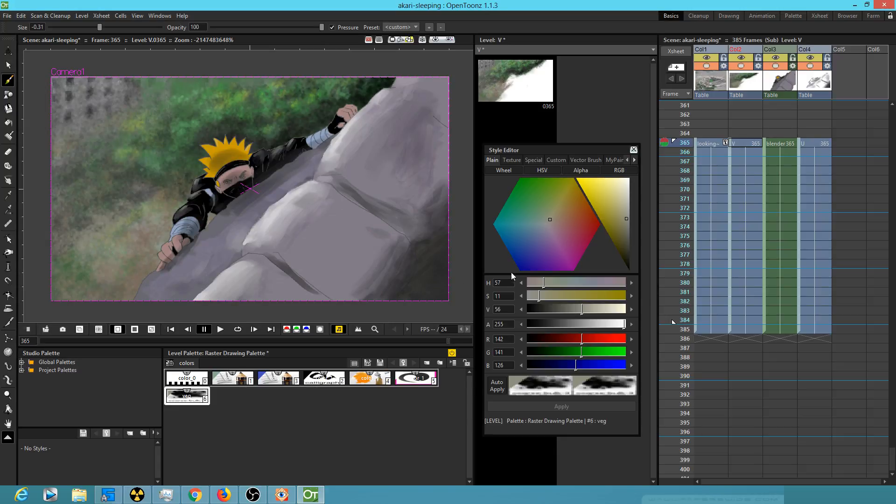
Brush mid-green (RGB 65, 142, 51) touches into the foliage above the ninja, and preview the frame with level U selected.
click(536, 194)
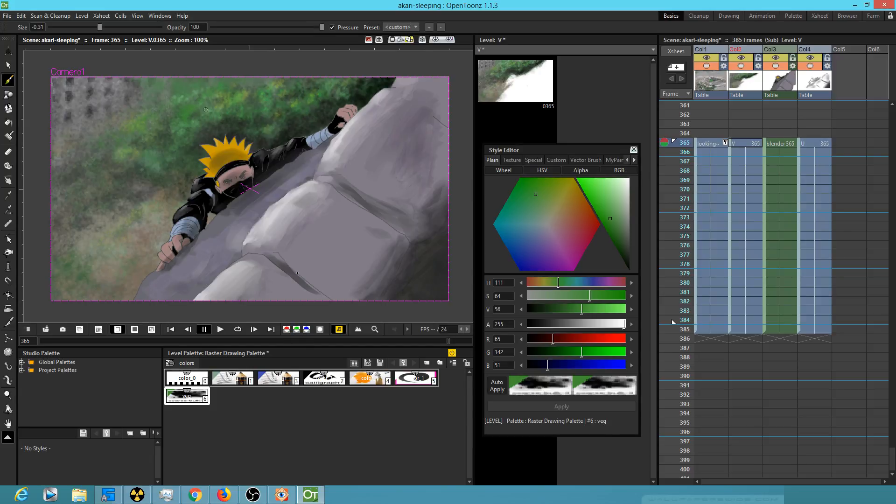
click(810, 143)
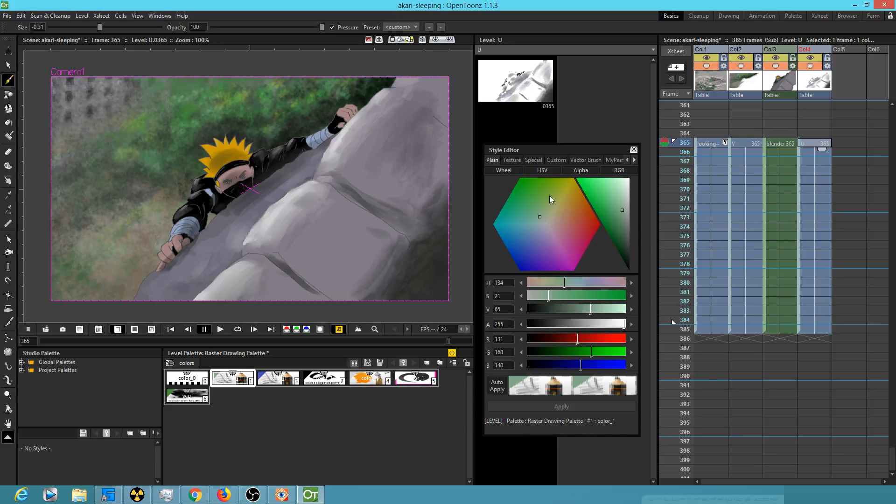
click(435, 40)
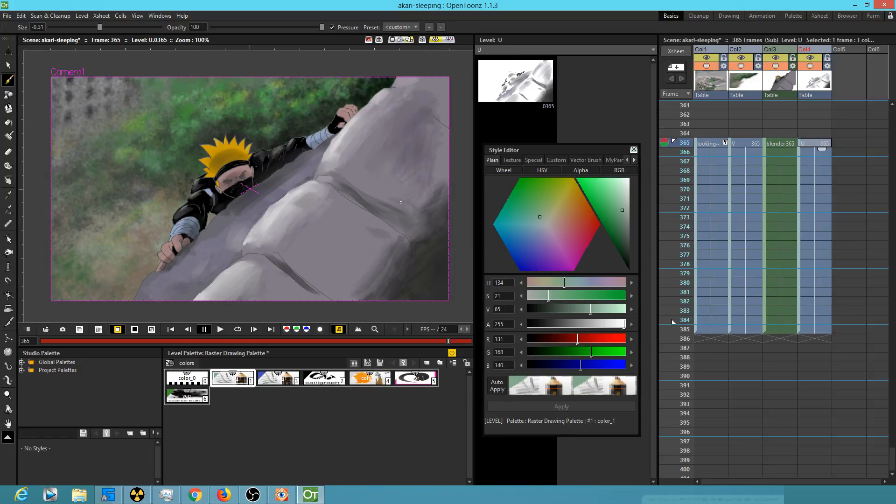
Create a new vector level named W at frame 365 in the empty column Col5.
click(847, 144)
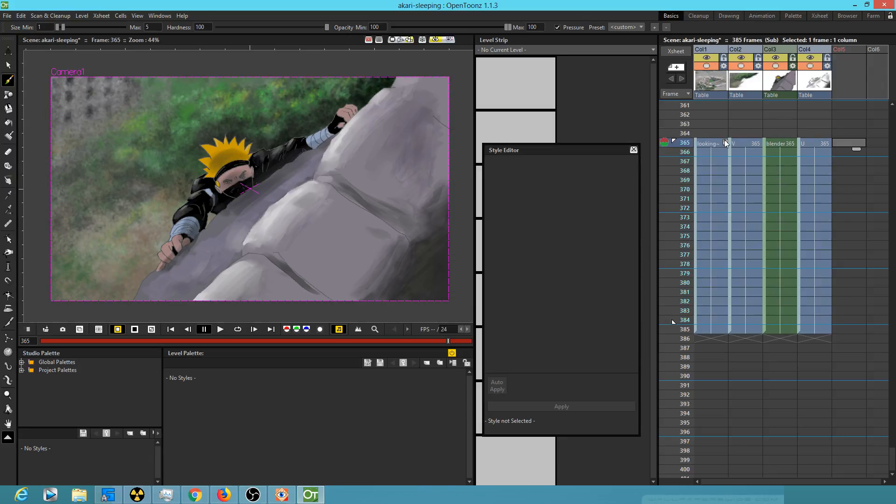
key(alt+n)
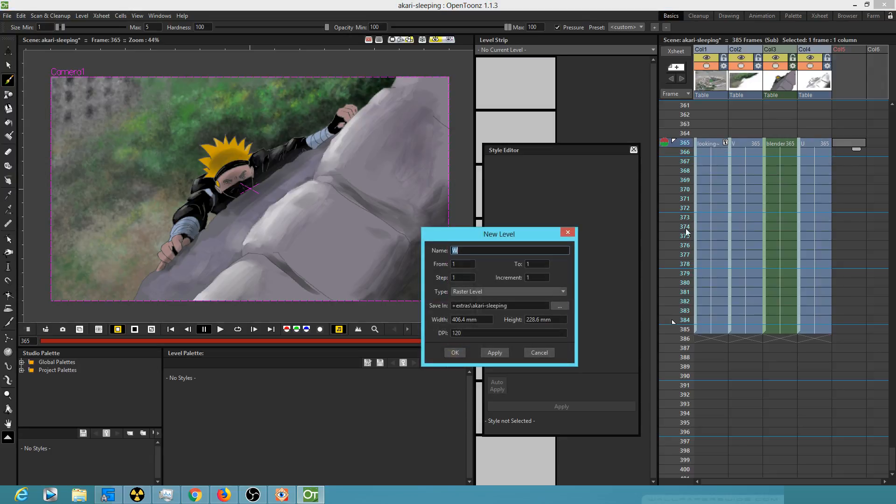
click(475, 292)
click(478, 301)
click(455, 352)
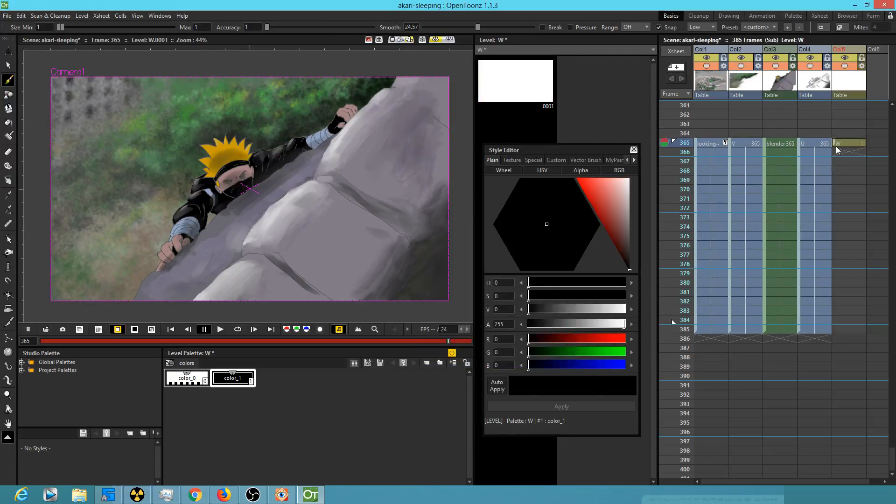
Extend level W's exposure to frame 385 and draw a wide ellipse across the ninja and rocks at frame 365.
drag(848, 148, 842, 337)
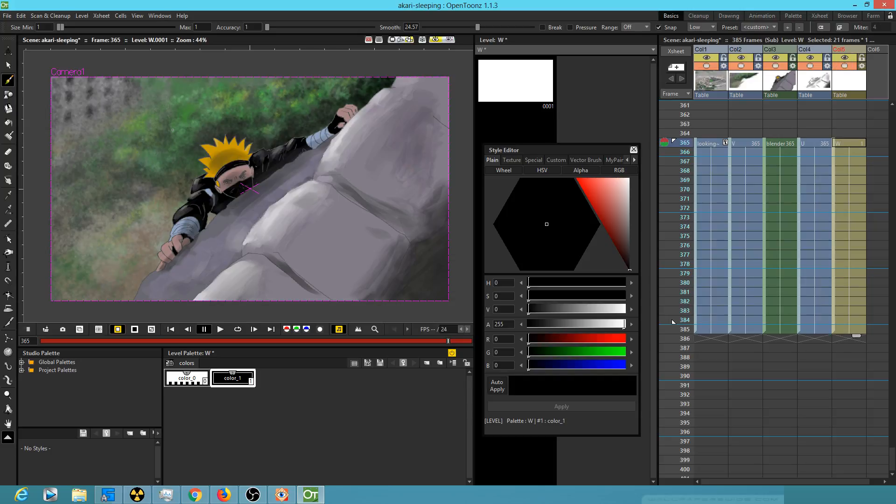
click(8, 94)
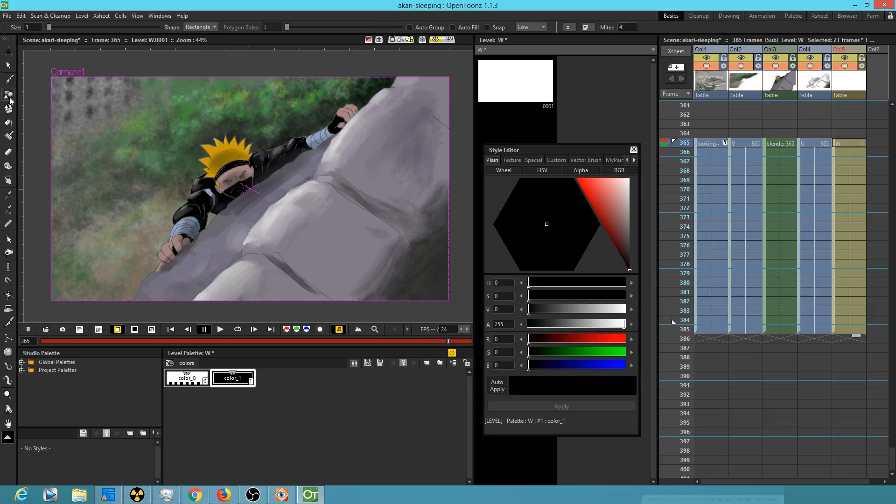
click(209, 27)
click(204, 50)
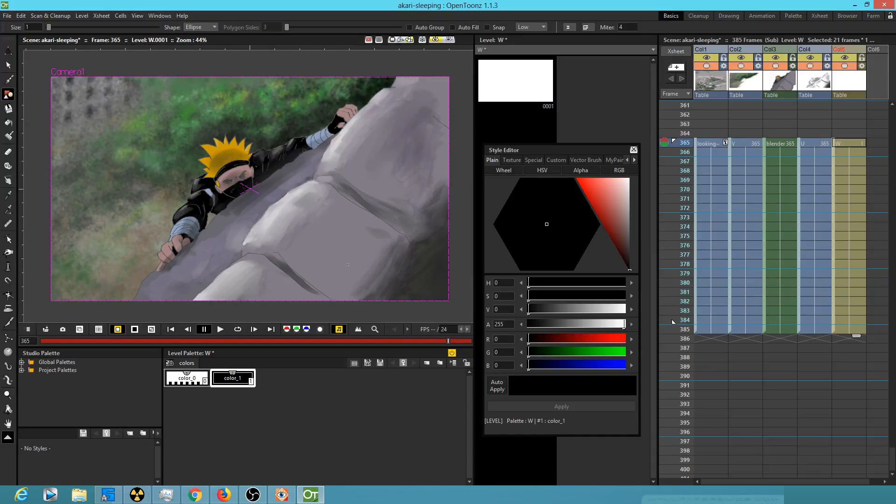
click(855, 145)
drag(109, 168, 405, 258)
drag(405, 257, 405, 258)
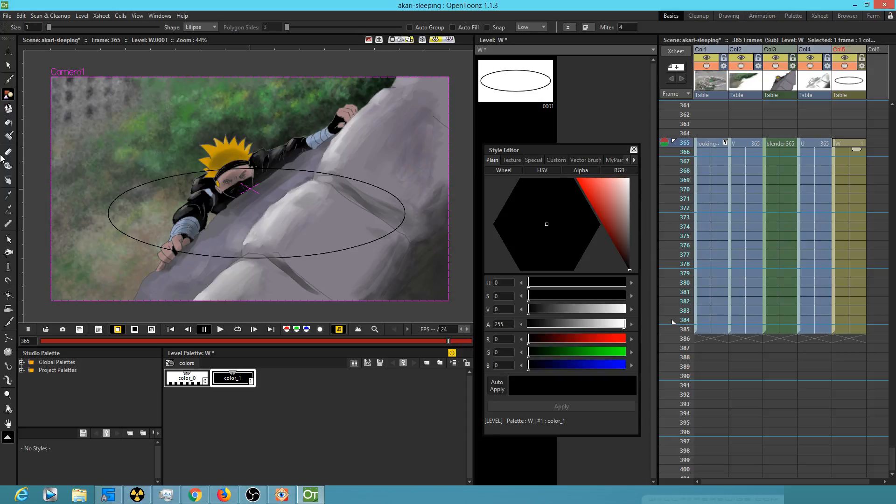
Fill the ellipse with color_1 and change that style to white (RGB 255, 255, 255).
click(8, 122)
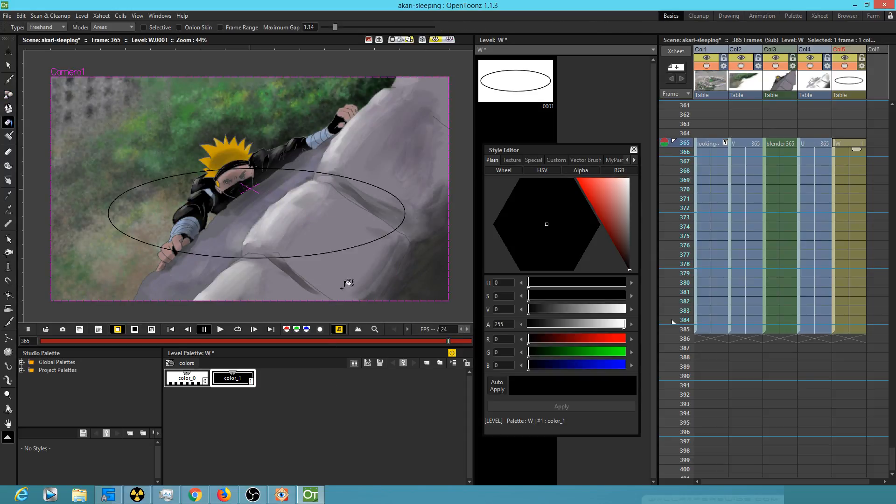
mouse_move(364, 160)
mouse_down()
mouse_move(252, 138)
mouse_move(301, 277)
mouse_move(404, 163)
mouse_up()
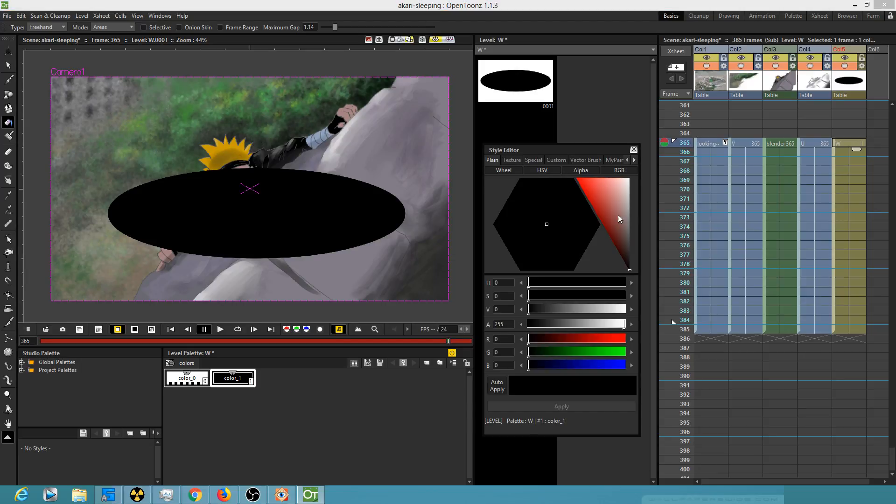
click(628, 180)
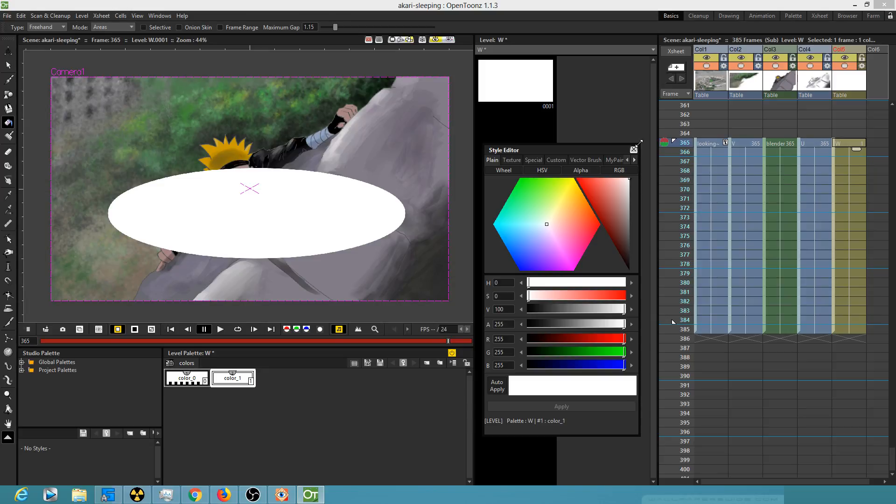
Move the white ellipse up and rotate it about 36° along the rock's slope, and hide its column outside the preview.
key(a)
drag(408, 230, 392, 195)
click(60, 27)
click(58, 41)
drag(371, 235, 389, 142)
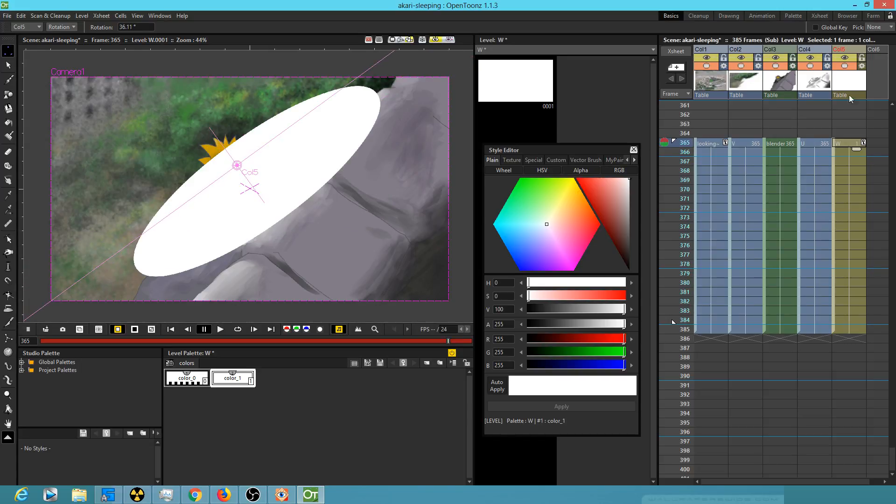
click(846, 65)
click(435, 40)
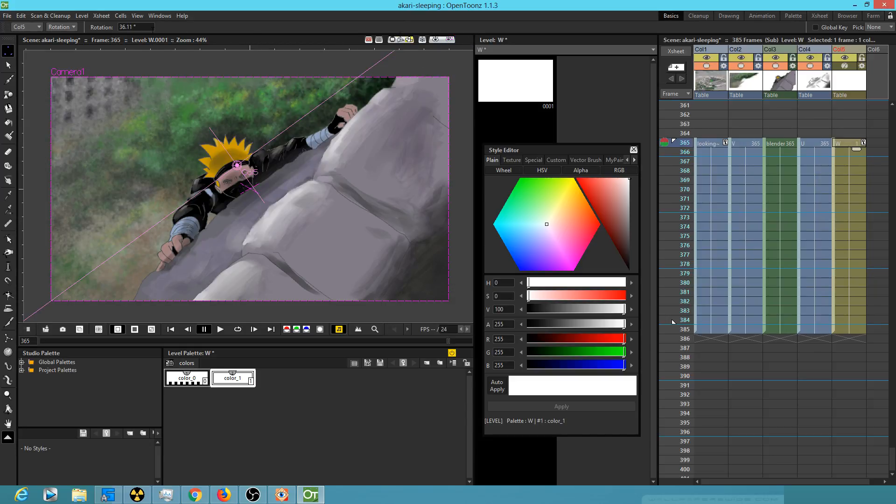
Show the FX Schematic and spread the XSheet and Output nodes away from the column nodes.
click(153, 15)
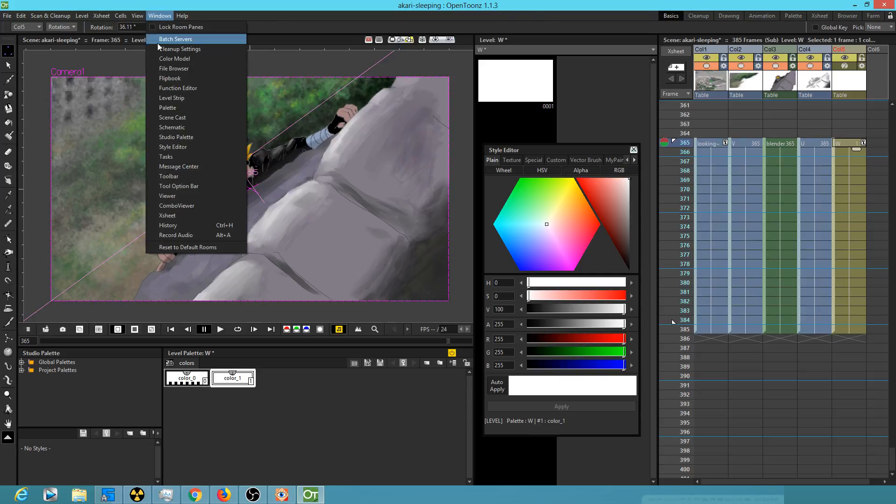
click(182, 131)
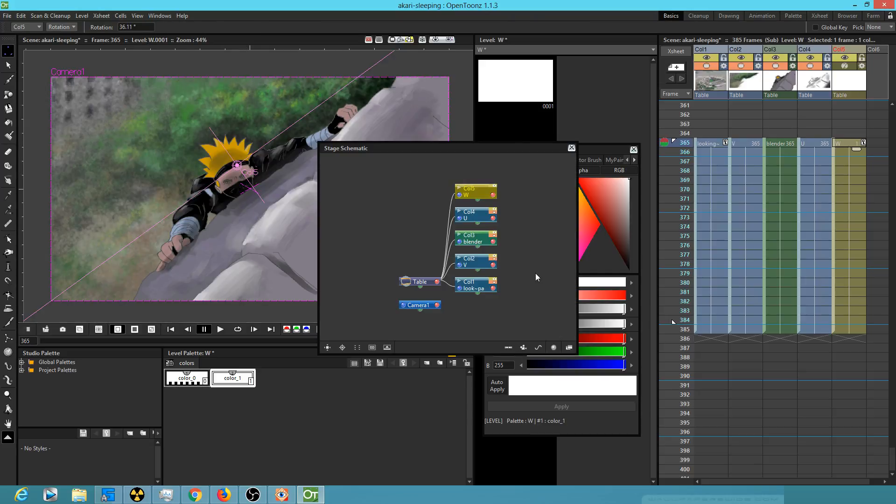
click(569, 347)
drag(507, 298, 557, 294)
drag(450, 299, 515, 221)
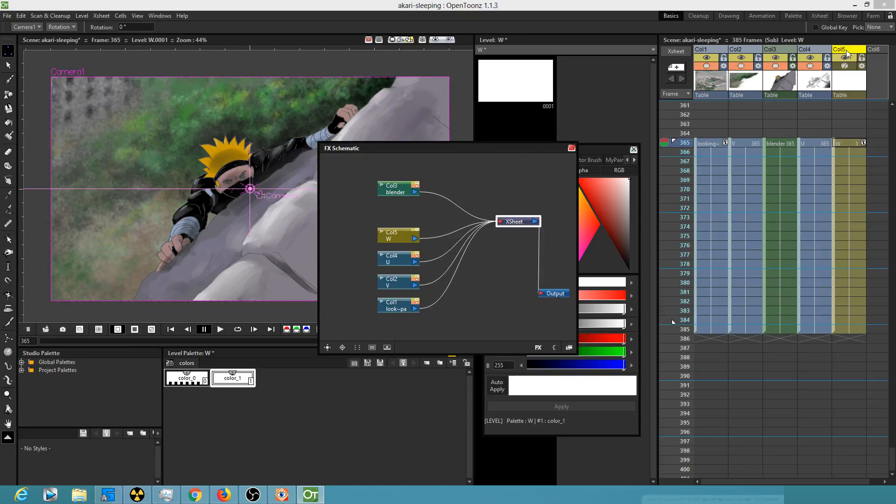
Rename column Col5 as glow and shift its node away from XSheet to make room for effects.
click(842, 50)
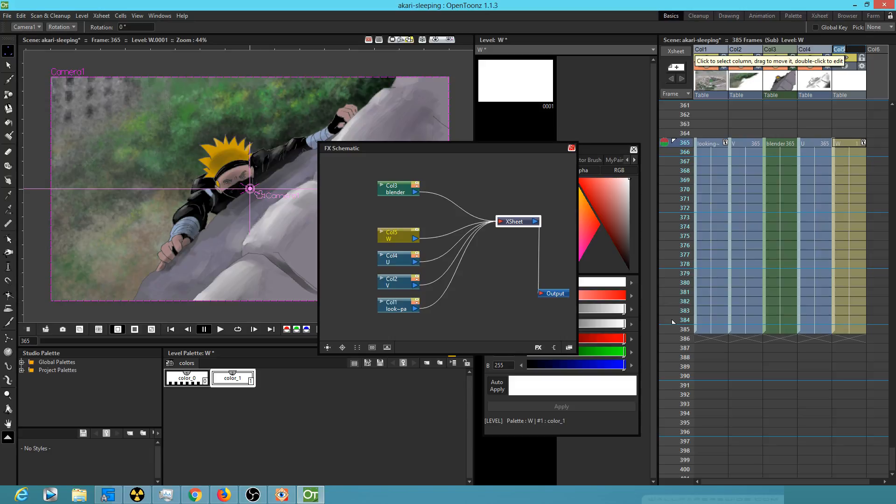
text(glow)
key(Return)
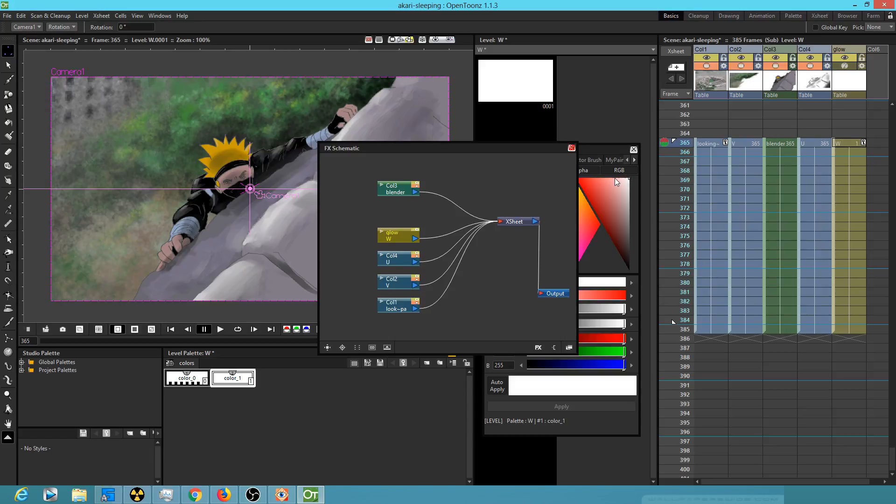
drag(406, 241, 357, 238)
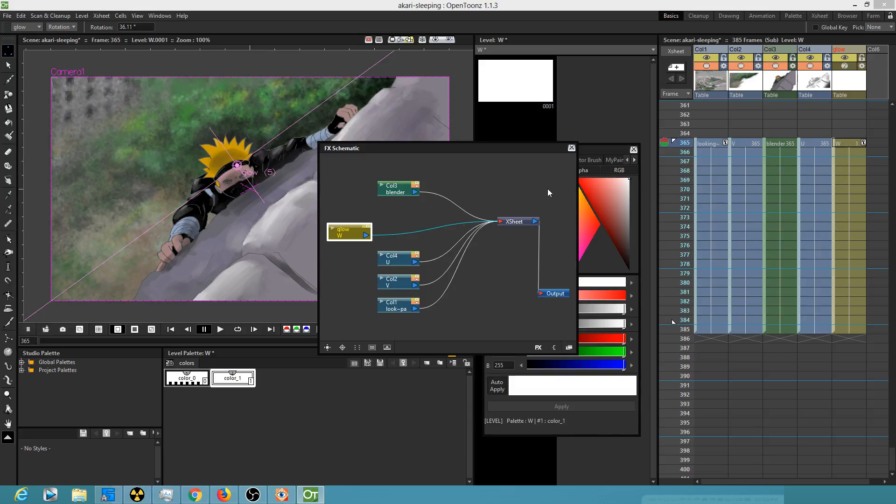
drag(347, 231, 342, 216)
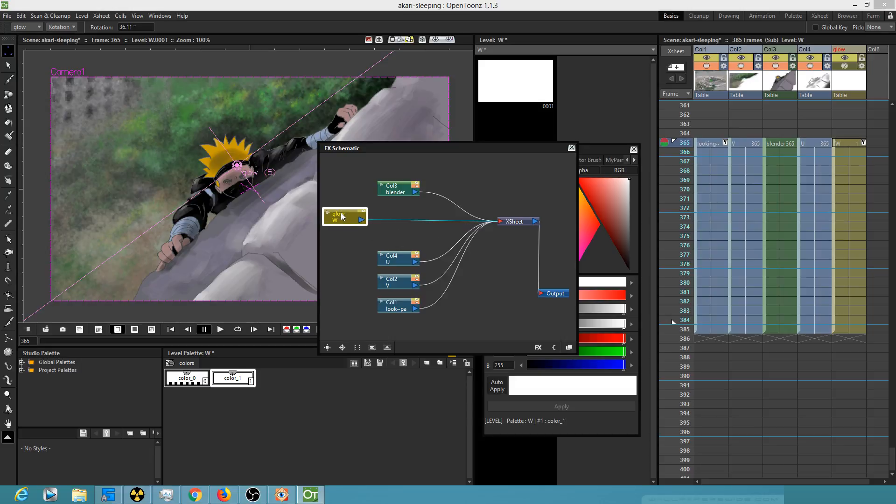
Try a Color Burn effect between the glow and XSheet nodes with the preview on, and delete the effect.
right_click(415, 221)
mouse_move(426, 227)
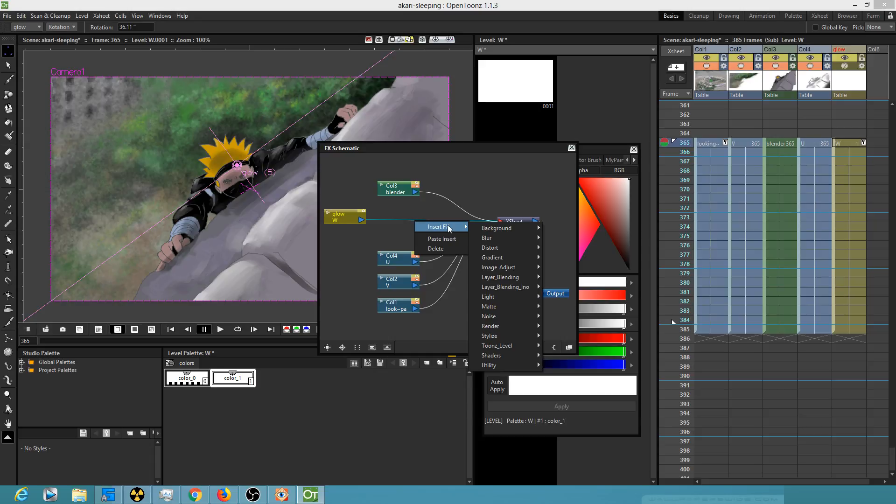
mouse_move(506, 279)
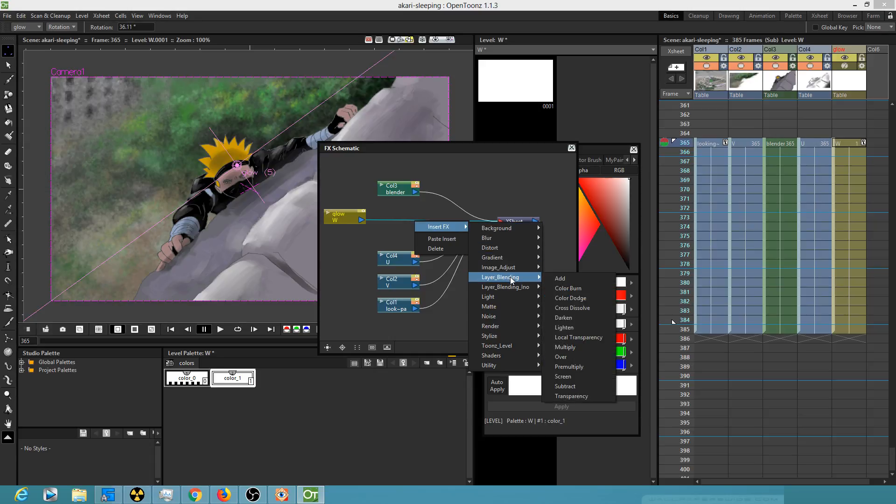
click(595, 289)
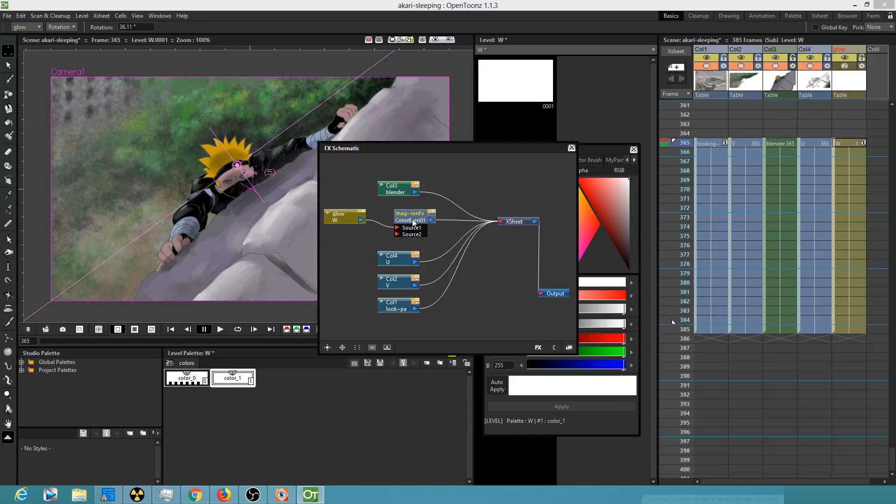
click(435, 39)
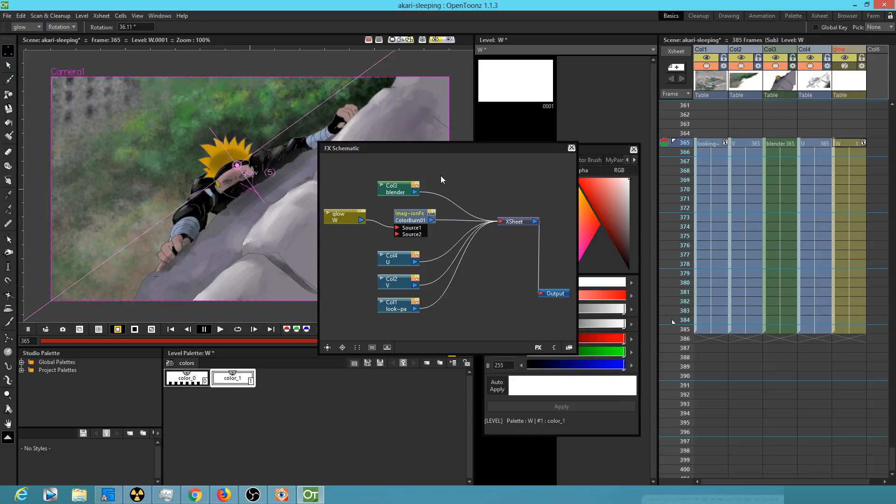
double_click(417, 215)
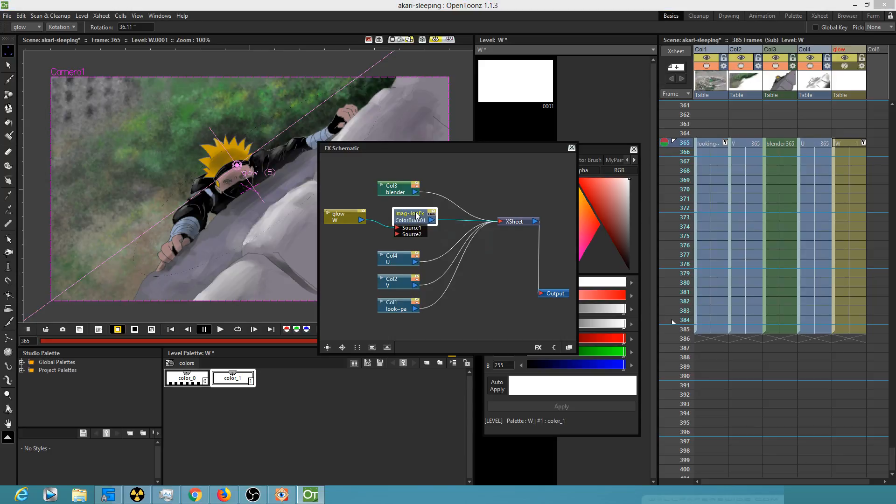
click(495, 254)
drag(417, 214, 417, 212)
key(Delete)
Insert a Blur effect between the glow and XSheet nodes with a value of 30 mm.
right_click(385, 220)
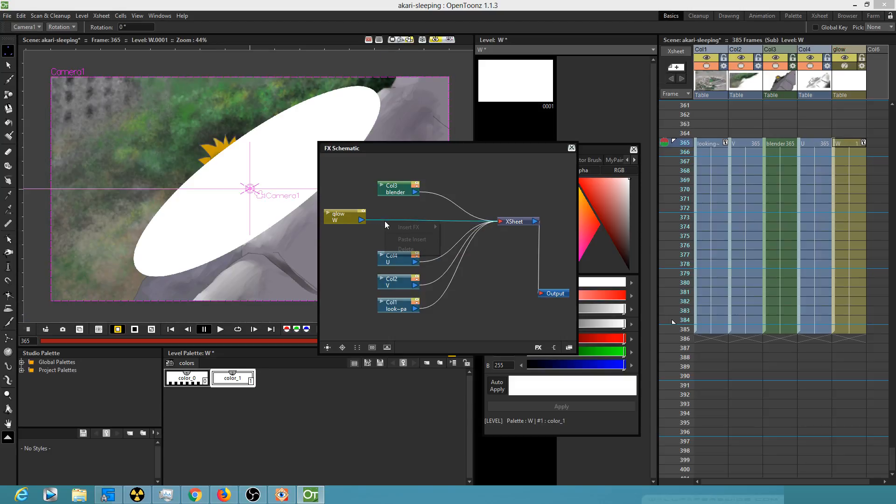
mouse_move(392, 228)
mouse_move(481, 236)
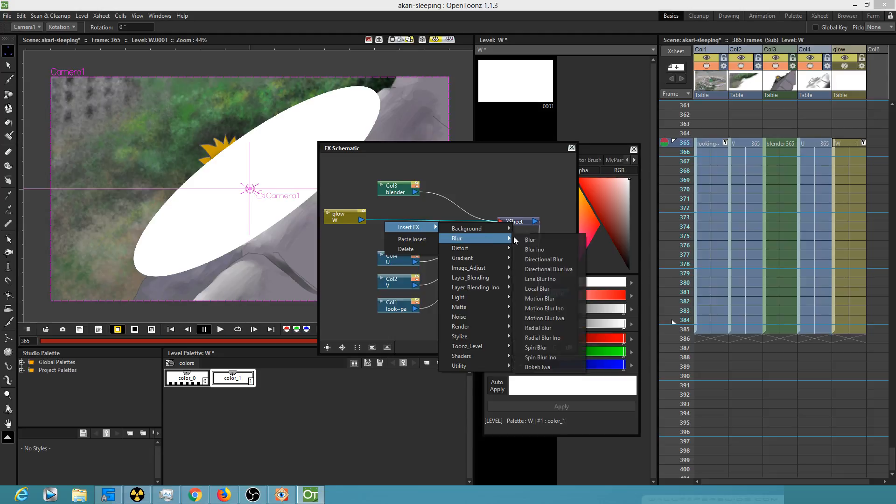
click(539, 238)
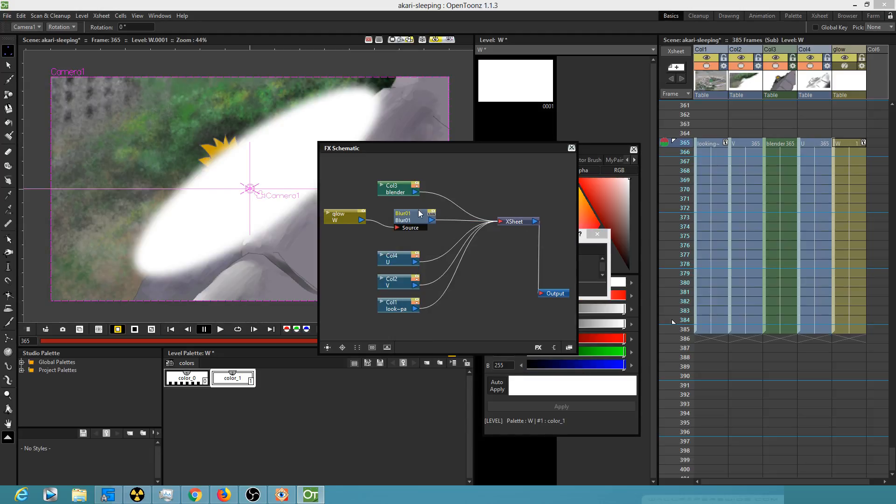
double_click(414, 221)
click(508, 265)
text(30)
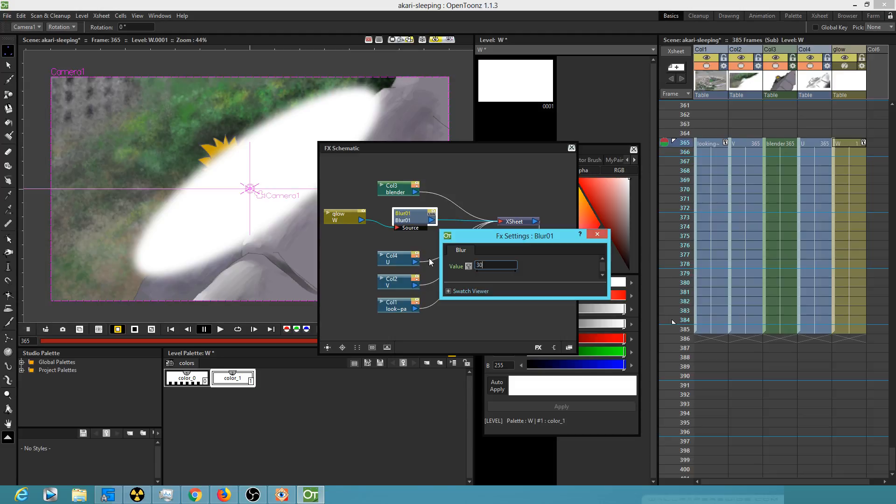
key(Return)
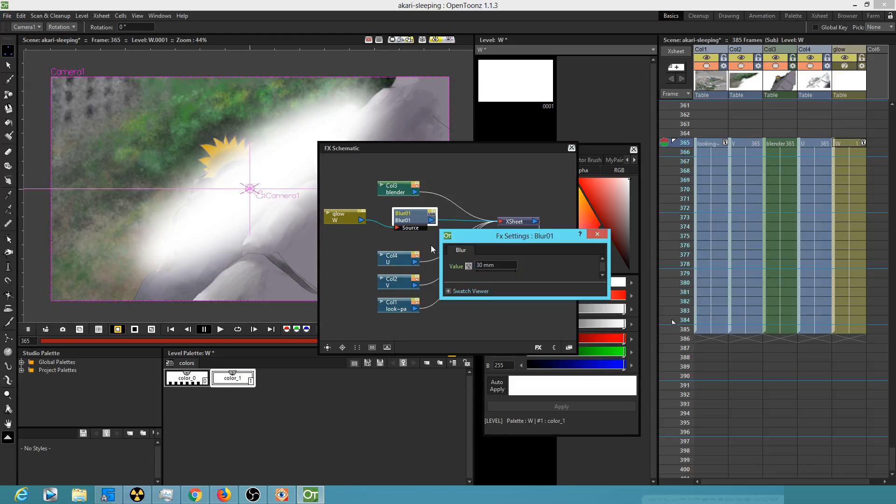
Set the glow's Blur value to 60 mm and close the effect settings.
click(501, 264)
text(60)
key(Return)
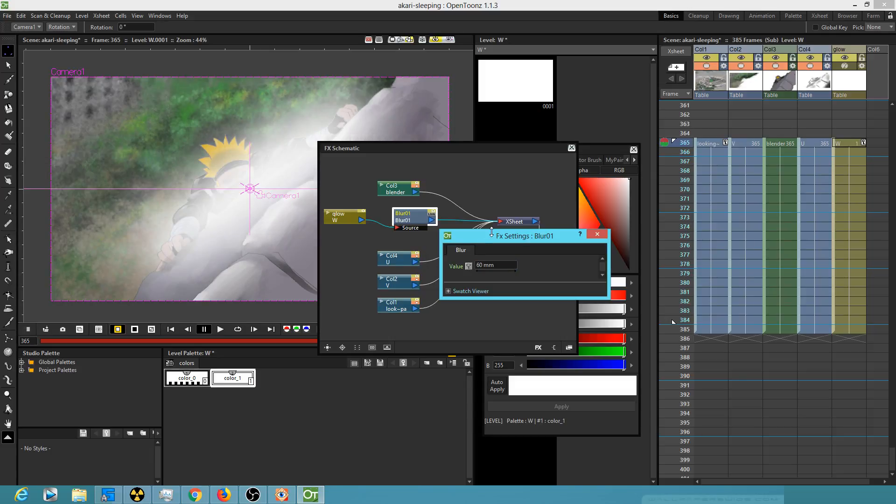
click(597, 235)
Insert a Screen layer-blending effect between the Blur and XSheet nodes.
drag(409, 216, 397, 214)
right_click(444, 216)
mouse_move(452, 225)
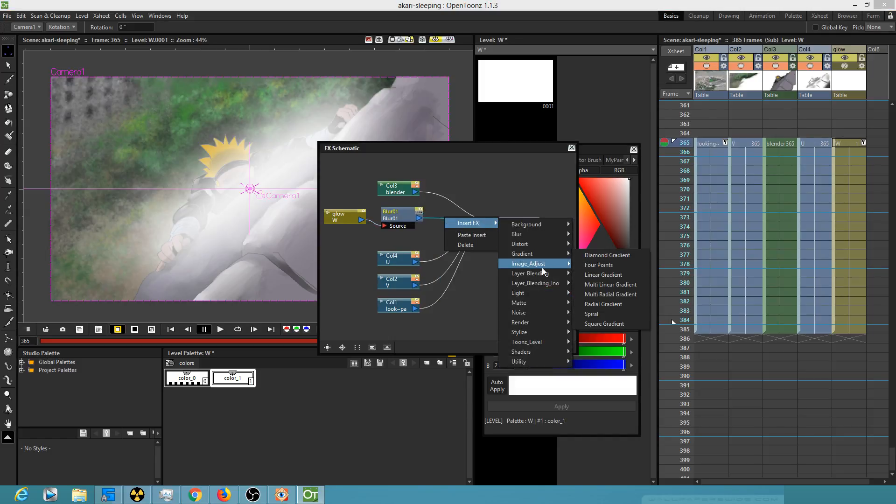
mouse_move(542, 274)
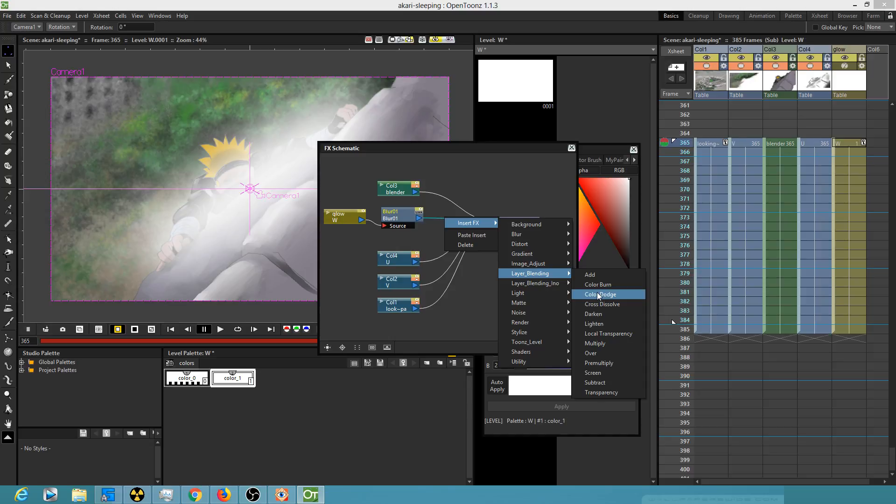
mouse_move(568, 292)
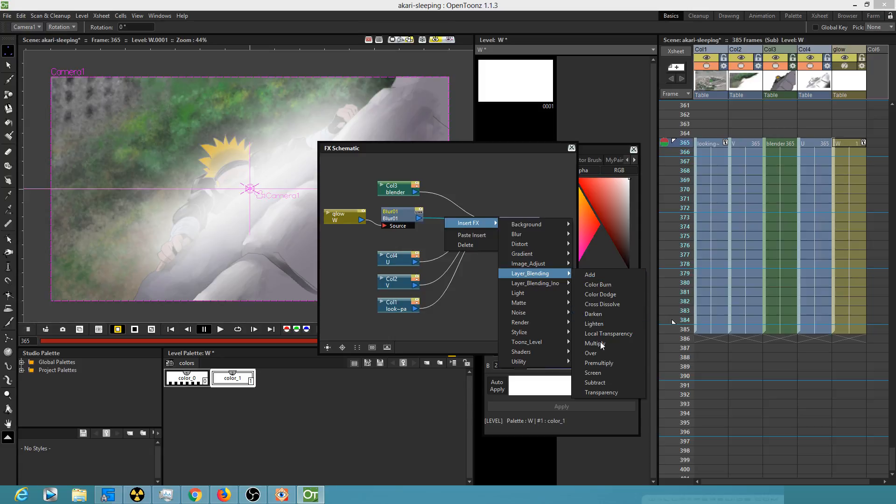
click(597, 373)
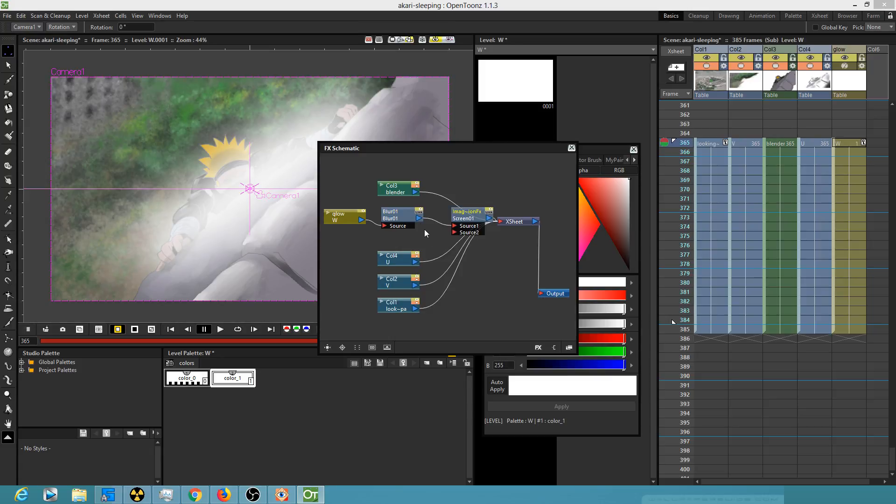
Space out the Blur, Screen, XSheet and Col4 nodes in the FX Schematic.
mouse_move(483, 221)
mouse_down()
mouse_move(517, 182)
mouse_move(473, 209)
mouse_move(476, 218)
mouse_up()
drag(412, 217, 399, 219)
drag(528, 223, 564, 216)
drag(464, 215, 443, 218)
drag(413, 263, 394, 261)
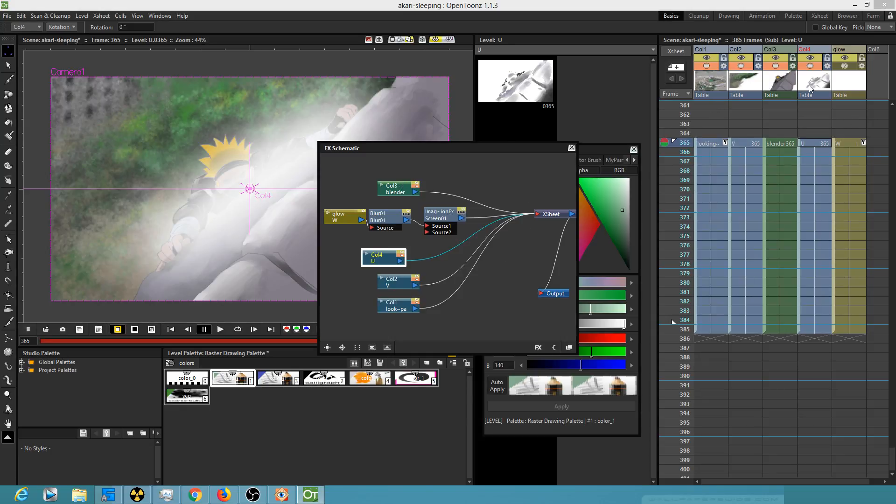
Rename the blender level's column Col3 as ninja2.
double_click(775, 49)
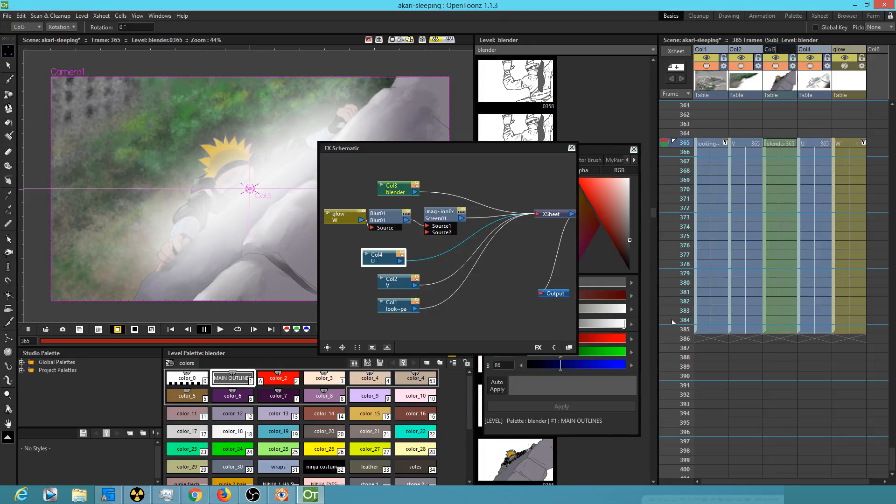
drag(788, 50, 720, 42)
text(ninja2)
key(Return)
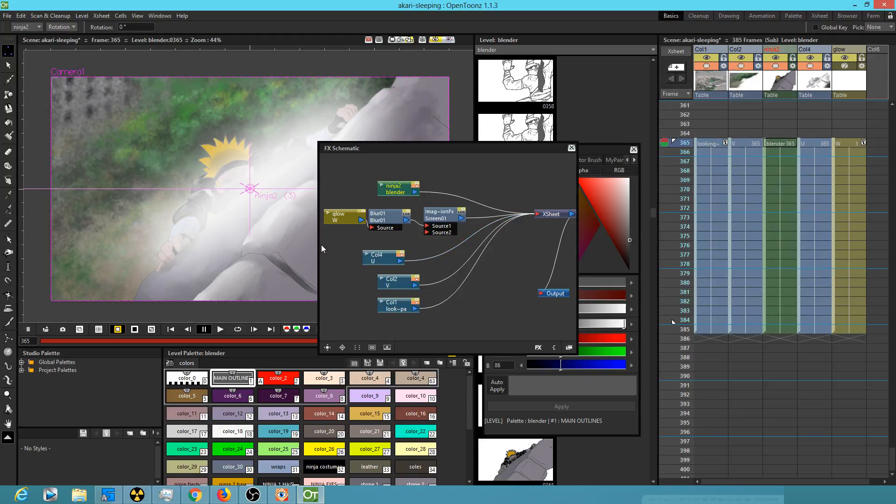
Widen the FX Schematic window, and move the Screen node above the others and XSheet farther from the columns.
drag(318, 245, 206, 245)
drag(354, 208, 430, 166)
drag(440, 212, 515, 218)
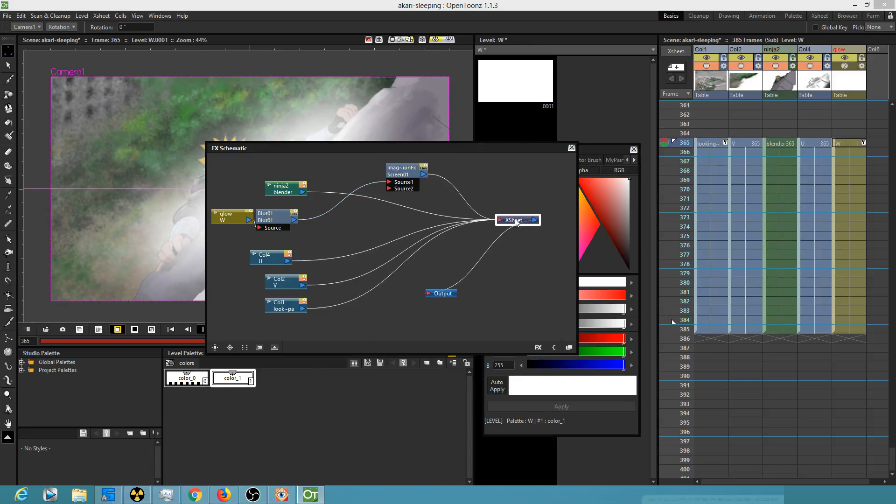
Connect the ninja2 node to the Screen node's Source2 input, and reposition and widen the Fx Schematic window away from the camera view.
mouse_move(271, 220)
mouse_down()
mouse_move(371, 213)
mouse_move(351, 205)
mouse_move(279, 220)
mouse_up()
drag(290, 189, 393, 190)
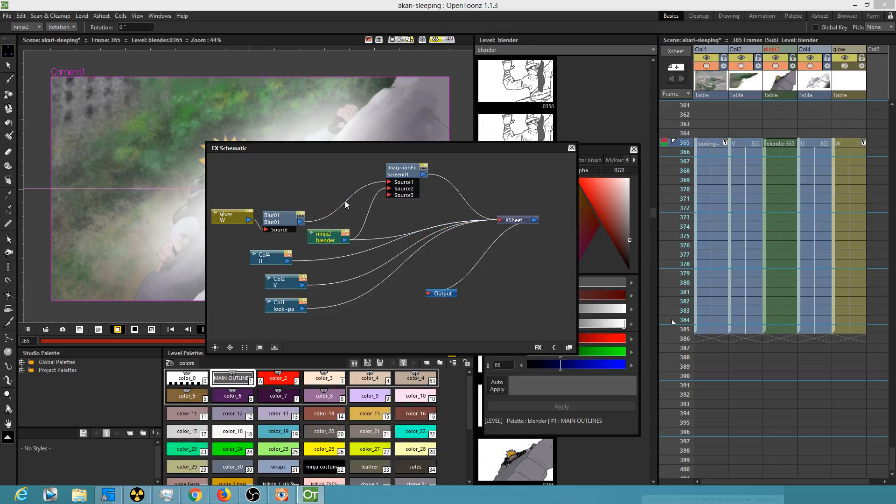
drag(337, 150, 472, 203)
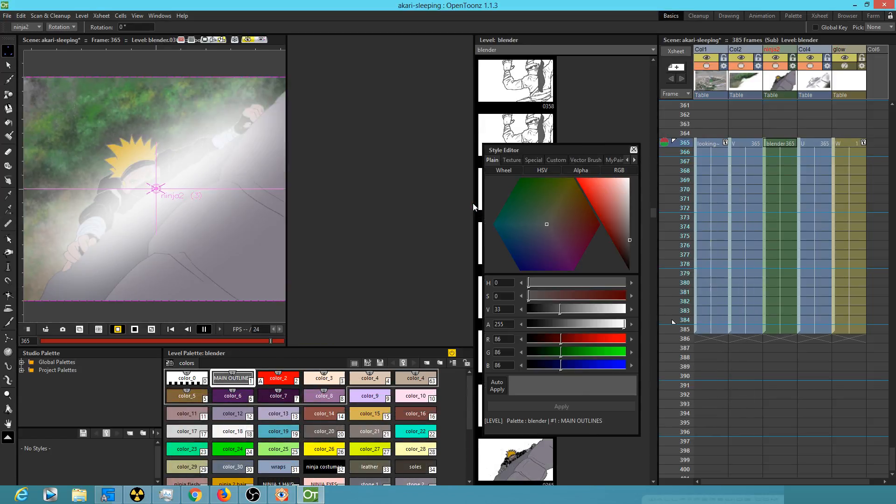
drag(351, 41, 496, 125)
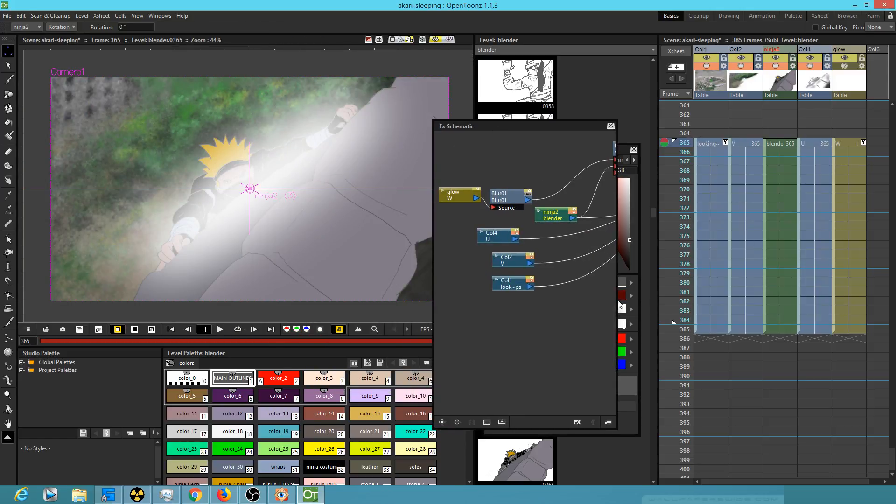
drag(616, 304, 799, 309)
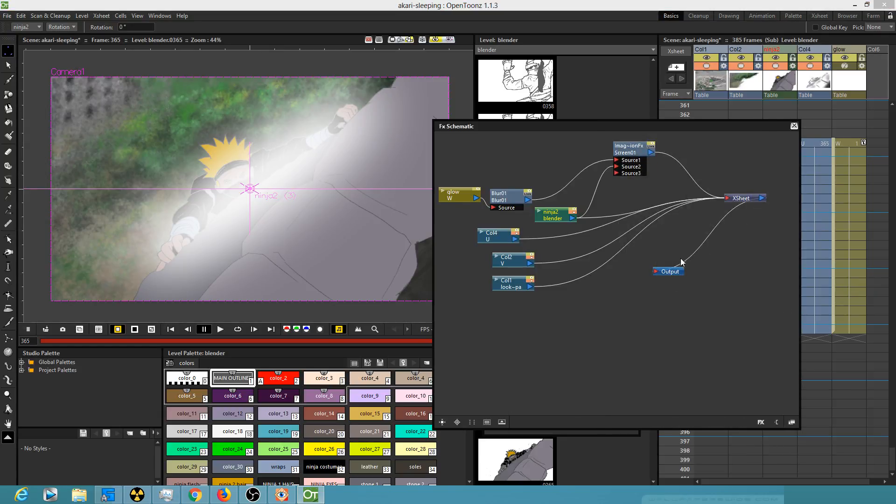
Space out the Blur and ninja2 nodes, and delete the direct link from ninja2 to XSheet.
drag(683, 258, 716, 300)
drag(503, 237, 490, 218)
drag(542, 243, 548, 194)
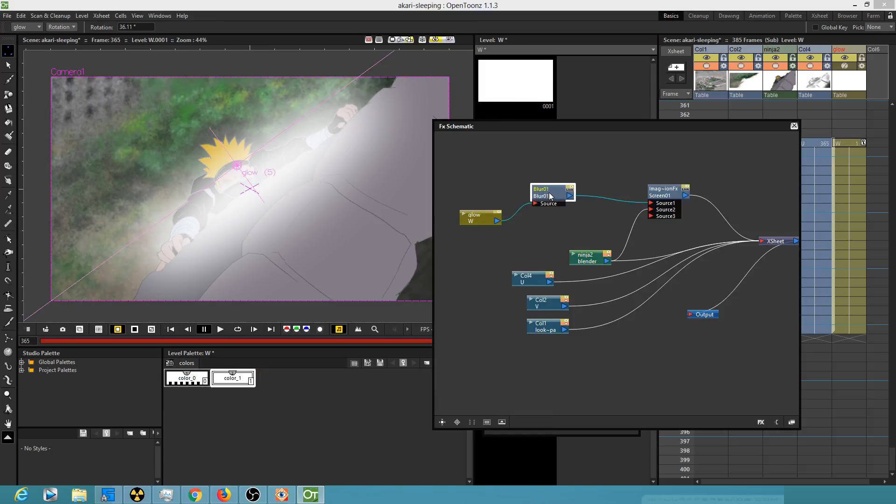
drag(589, 255, 567, 233)
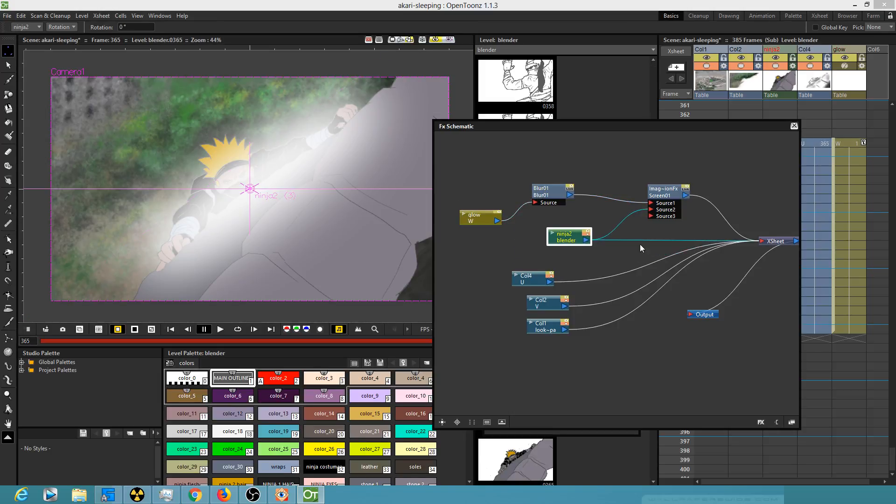
key(Delete)
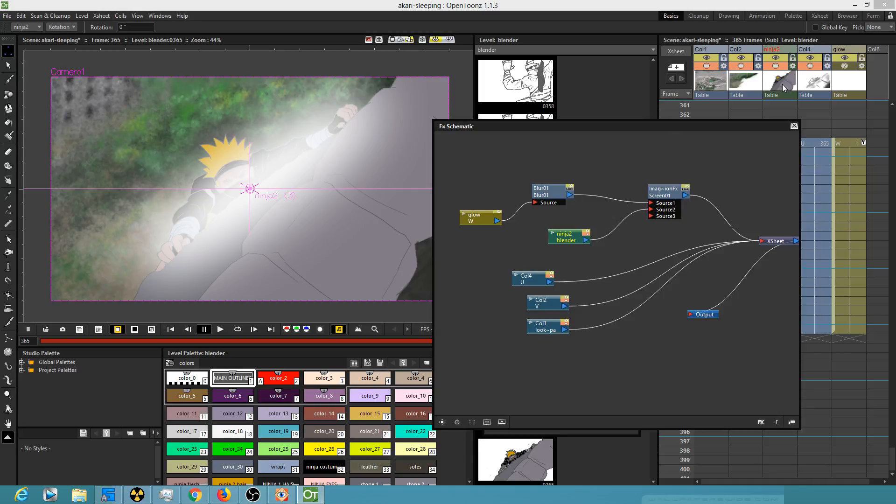
Select the Col4 column and align the Screen, ninja2 and Col4 nodes in the Fx Schematic.
click(812, 68)
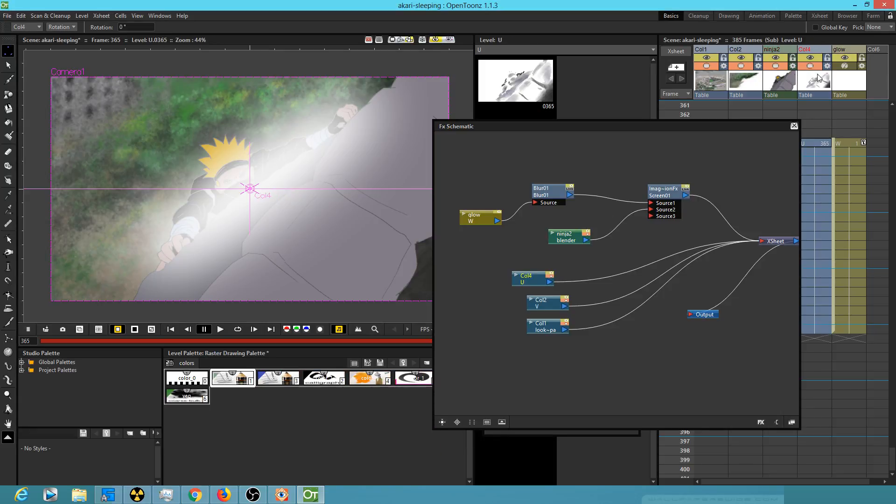
click(812, 68)
drag(676, 196, 679, 205)
drag(571, 237, 550, 236)
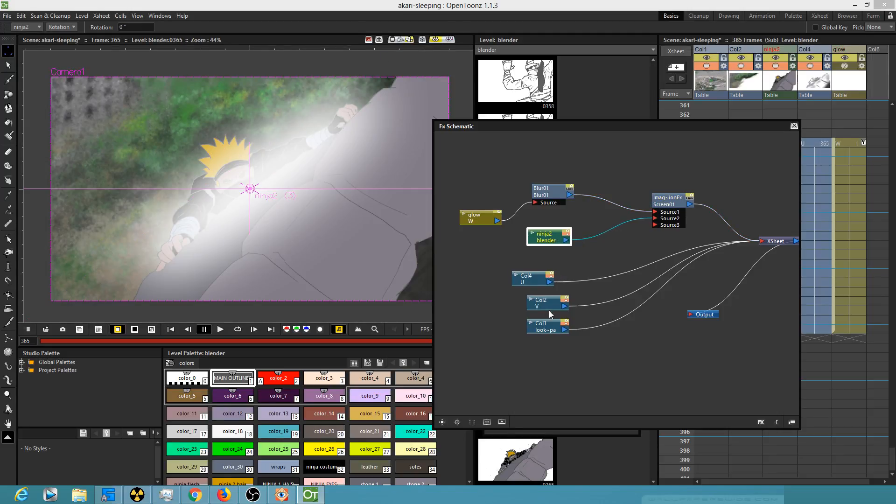
drag(535, 280, 541, 276)
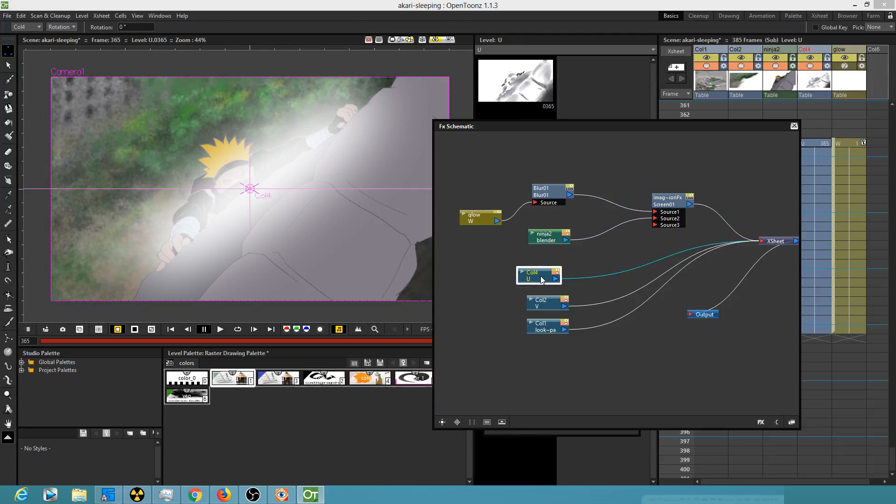
click(622, 246)
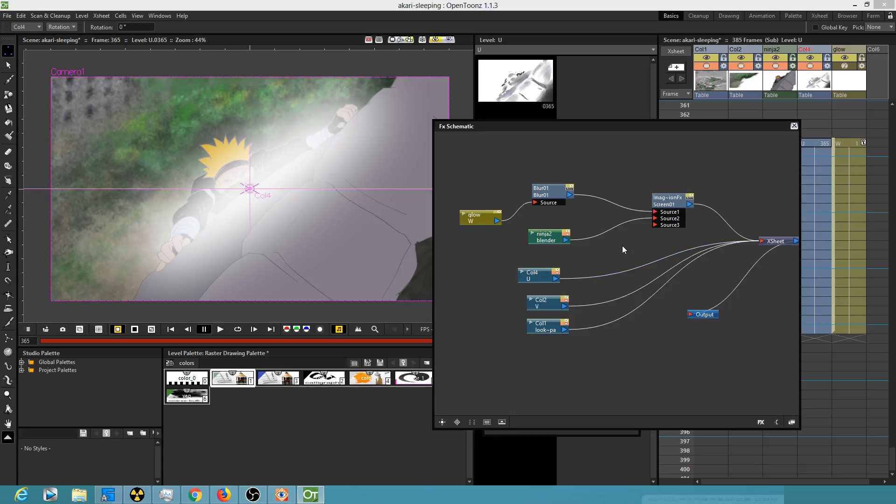
drag(859, 126, 861, 137)
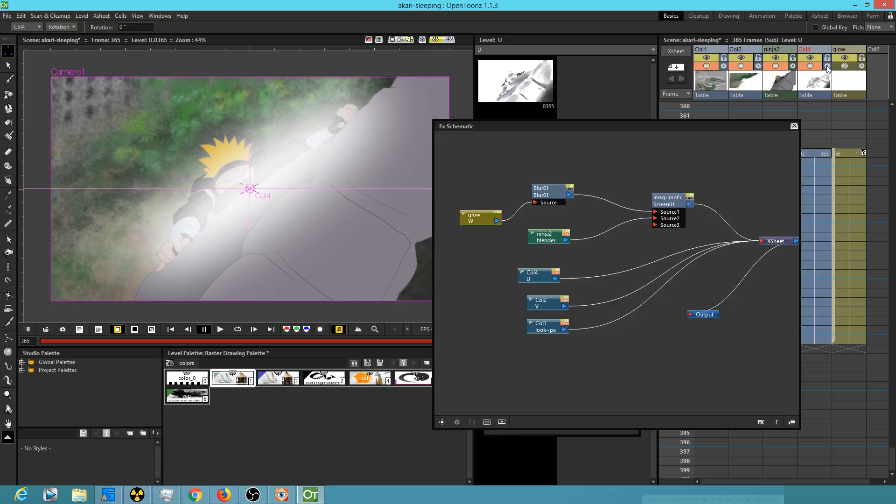
click(827, 68)
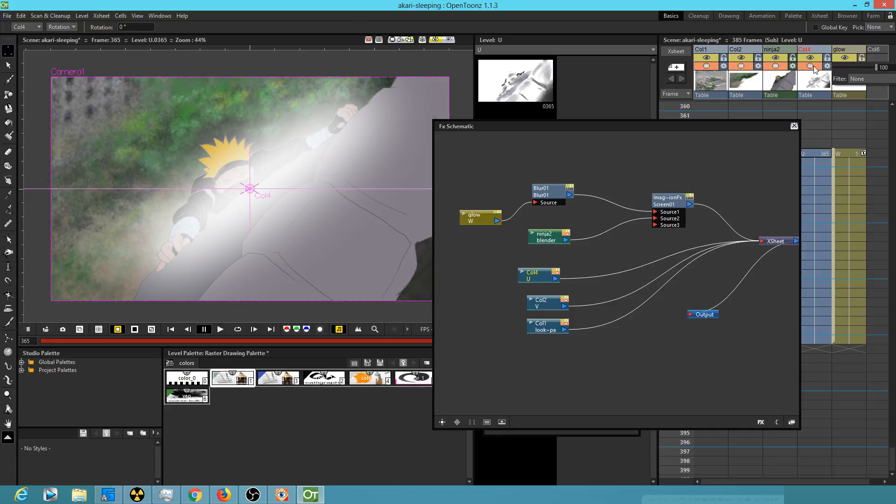
click(815, 87)
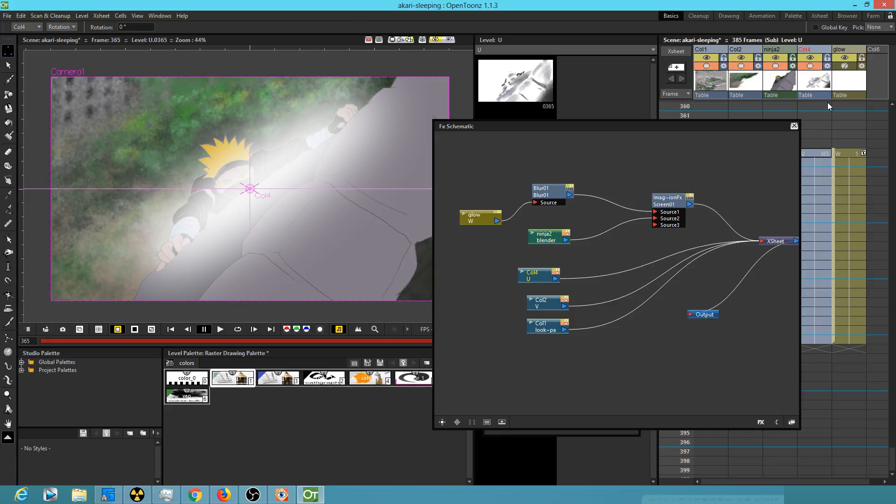
scroll(824, 115, up, 1)
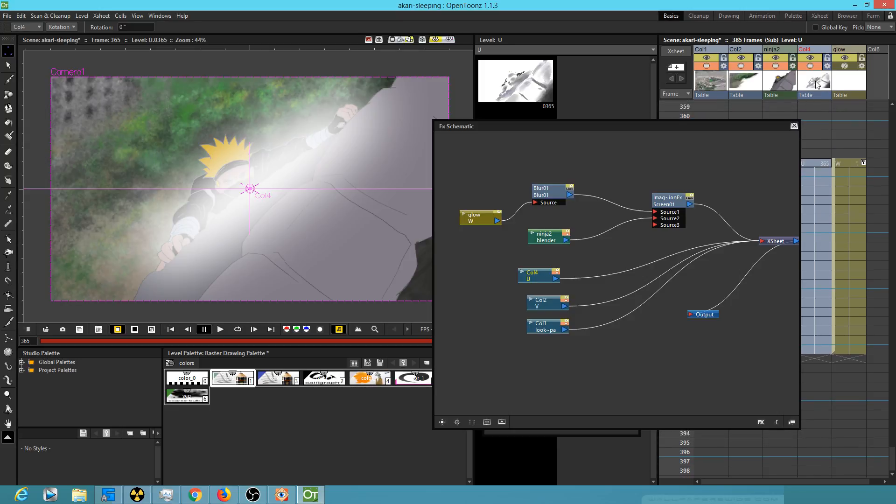
Move the Fx Schematic off the xsheet columns and rename the Col4 column as rockpaint.
drag(724, 126, 605, 116)
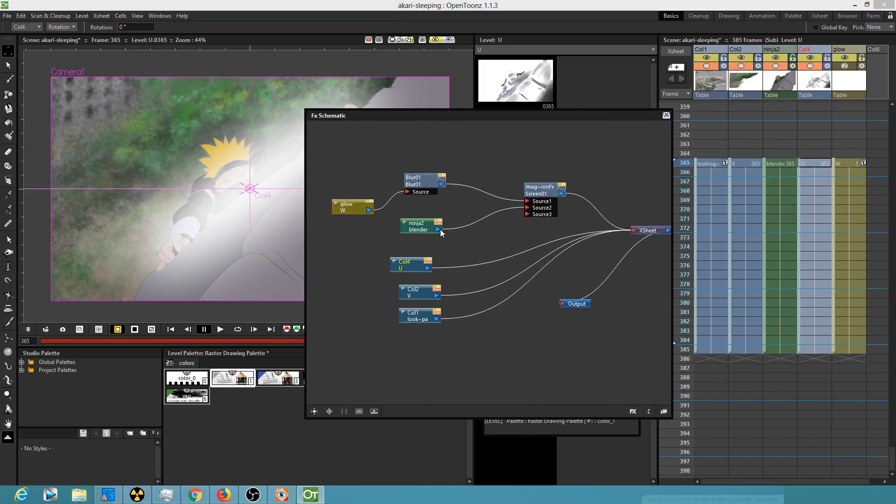
click(818, 50)
double_click(816, 50)
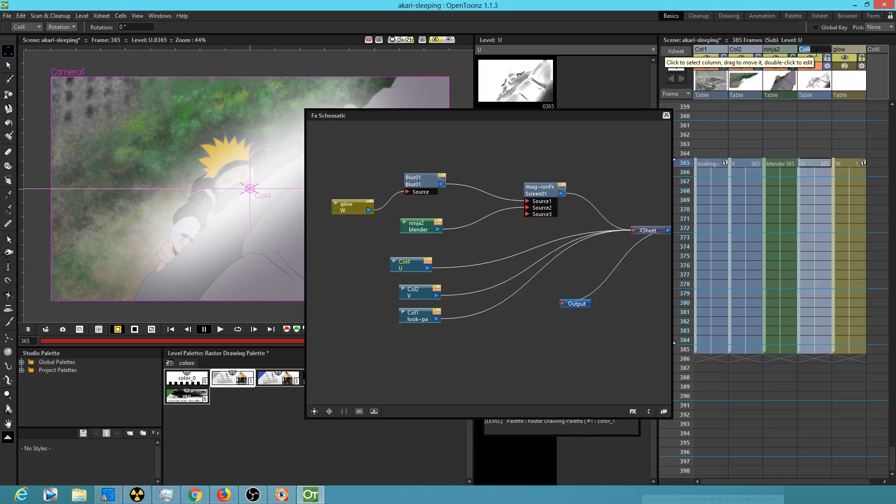
text(rockpaint)
key(Return)
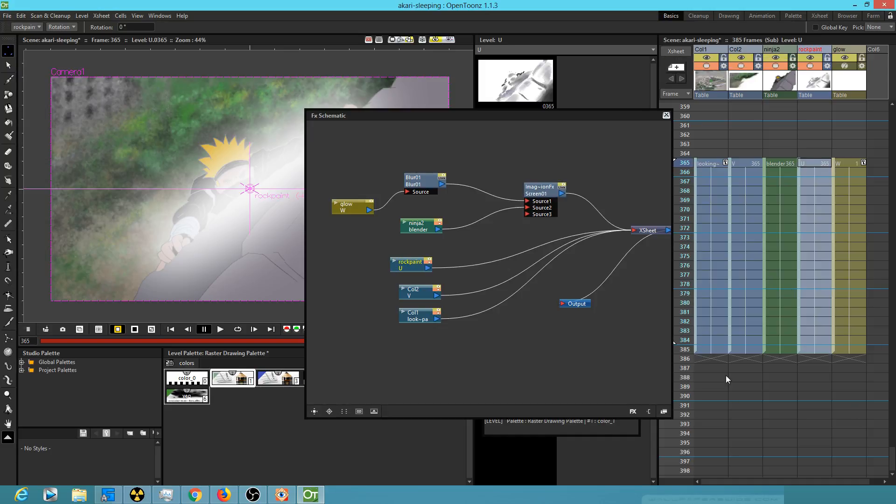
mouse_move(426, 270)
mouse_down()
mouse_move(469, 269)
mouse_move(422, 269)
mouse_up()
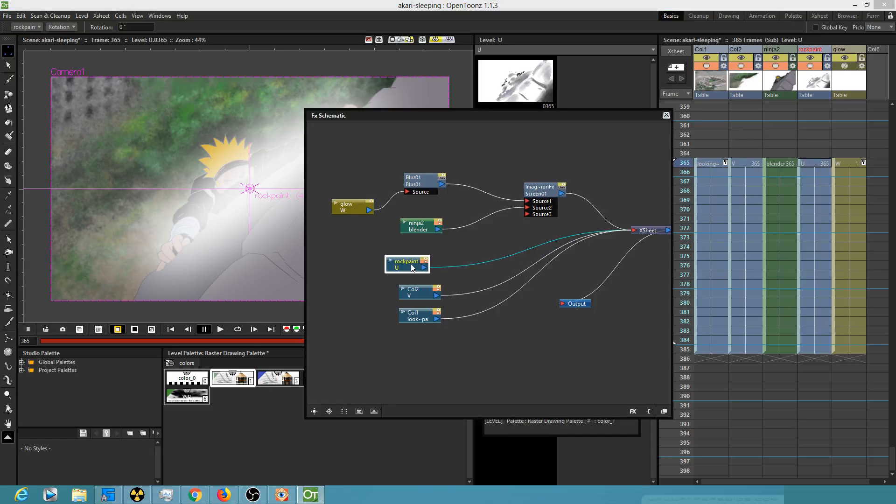
Toggle the glow column's preview visibility off and on to compare the shot with and without the glow.
click(845, 58)
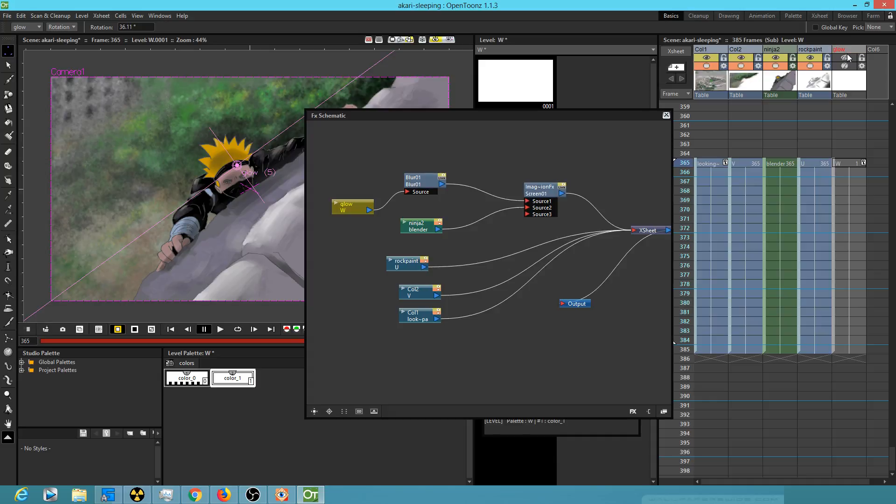
click(848, 58)
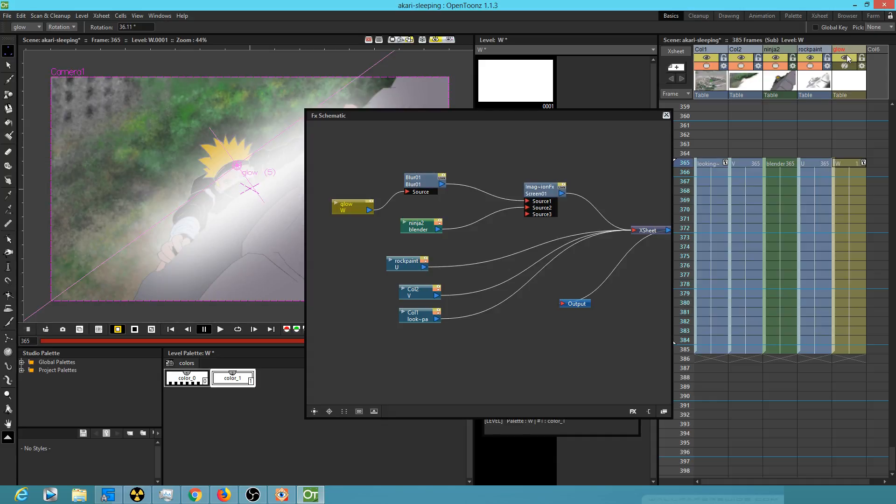
click(848, 57)
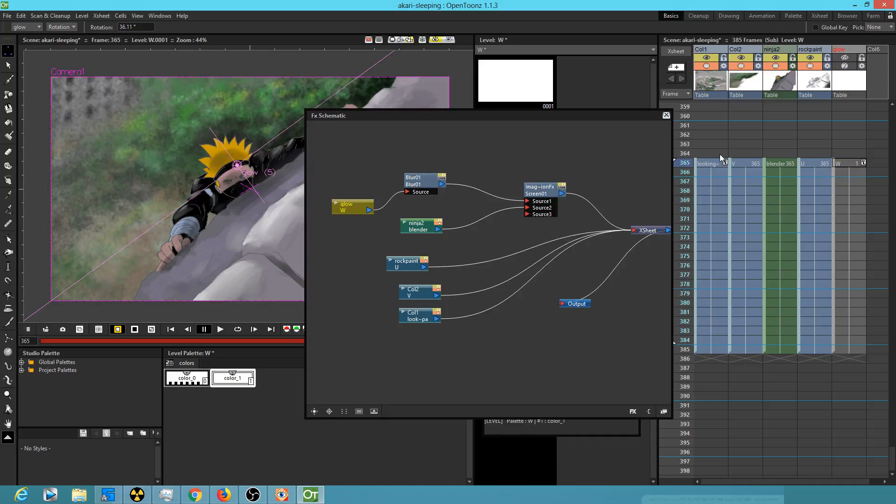
click(848, 58)
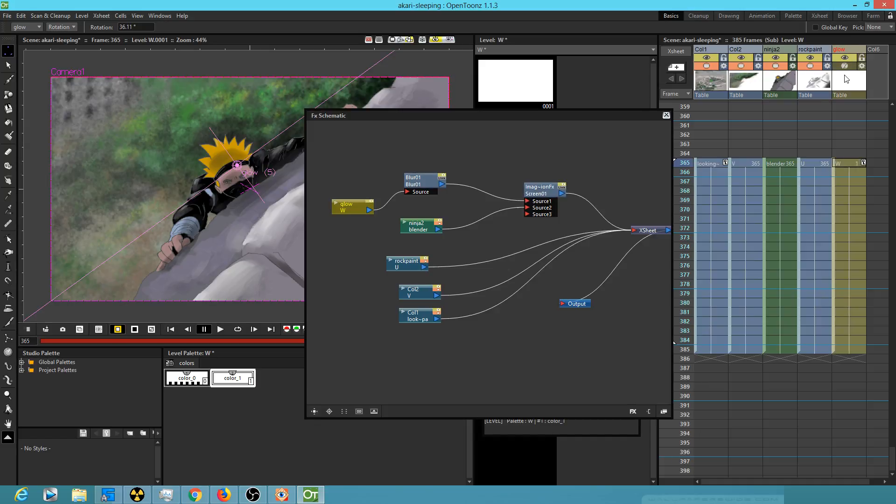
drag(559, 119, 554, 124)
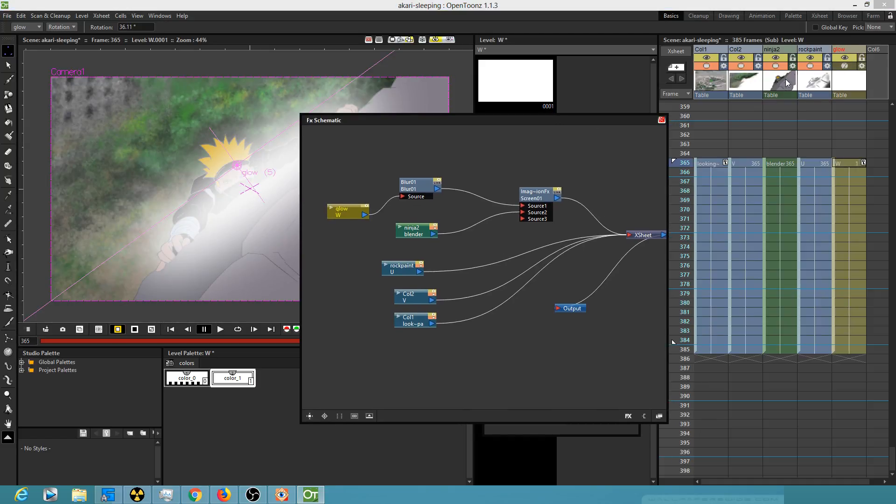
Switch the viewer between the rendered preview and the normal camera stand view to compare the glow effect.
click(435, 39)
drag(435, 118, 497, 132)
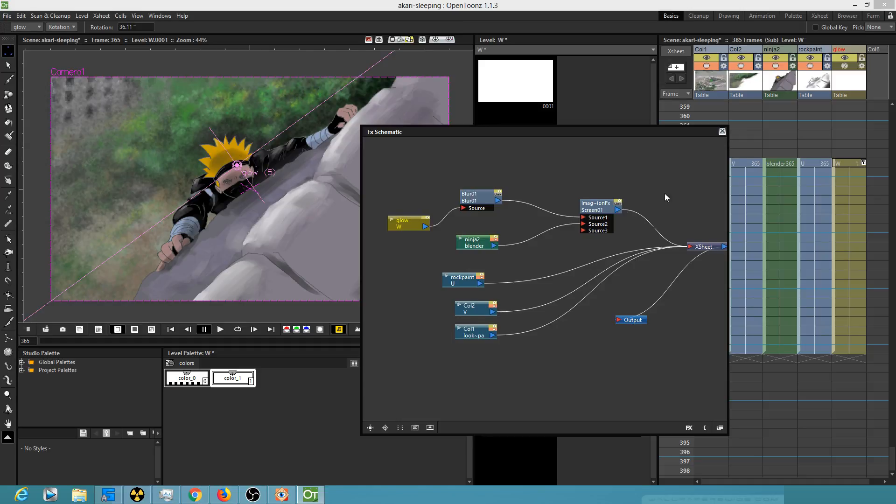
click(436, 41)
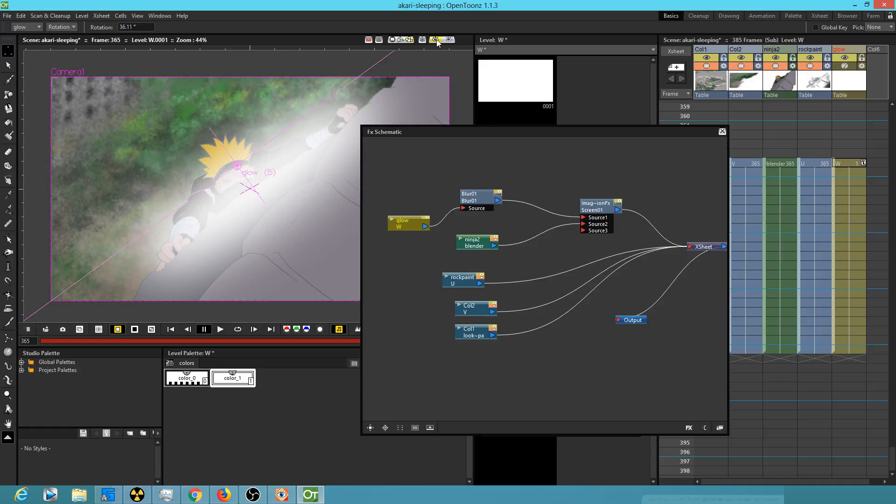
click(436, 40)
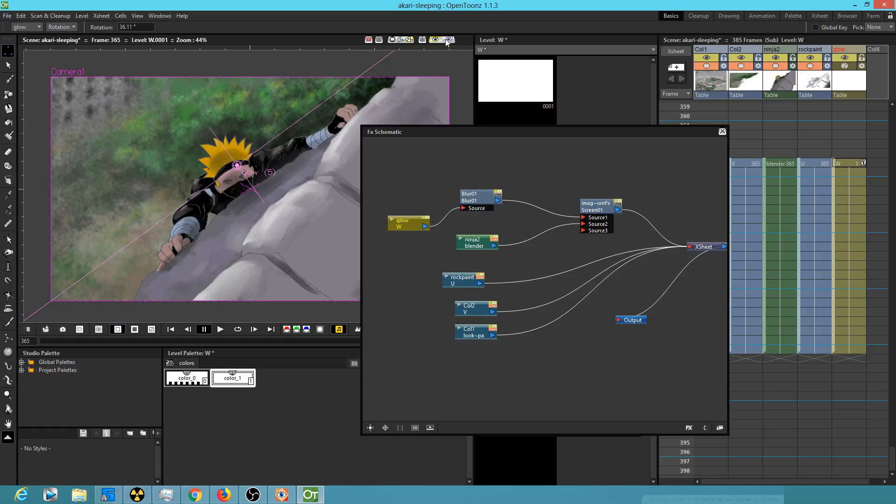
Show the glow column's unblurred shape in the camera stand view, hide it again, and toggle the rendered preview.
click(846, 67)
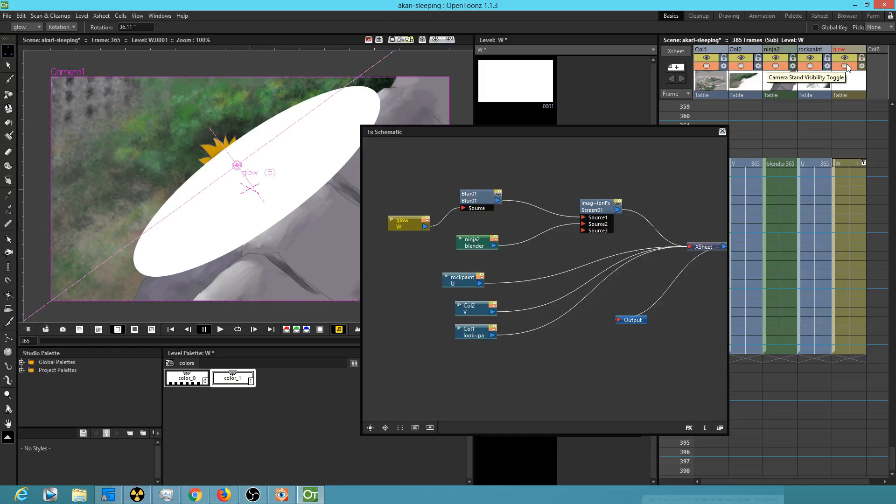
click(845, 66)
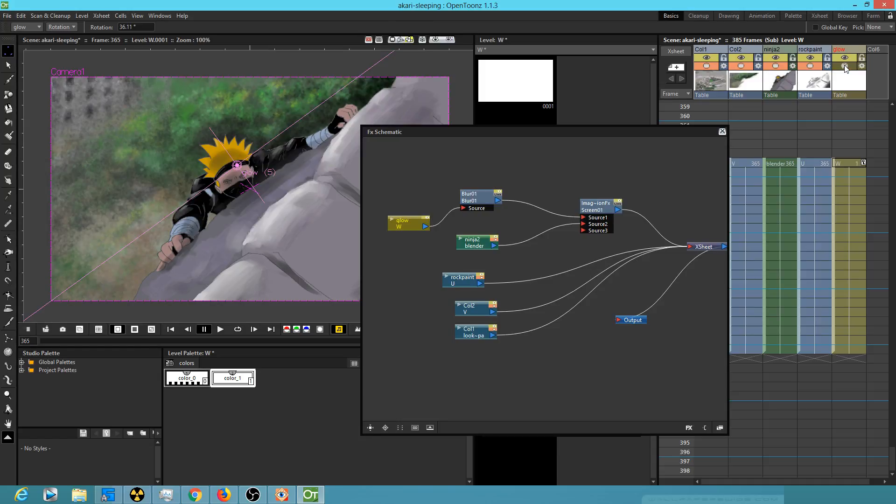
click(434, 40)
click(434, 39)
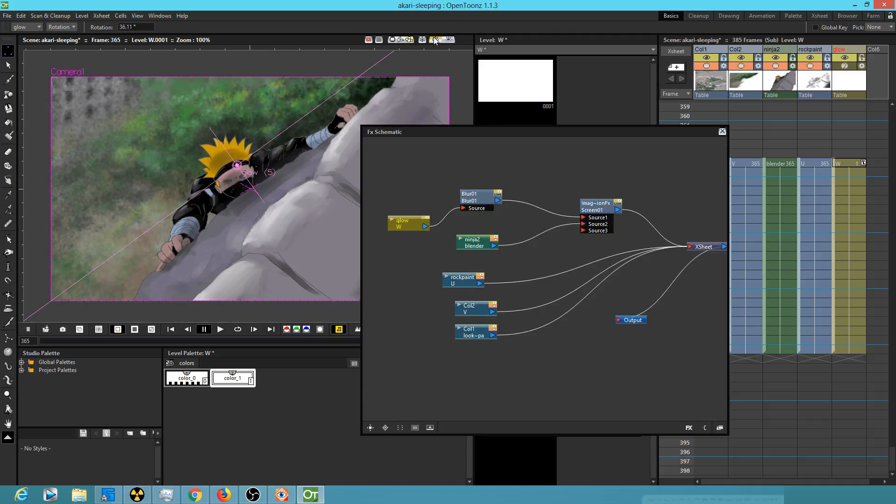
Connect rockpaint to the Screen node's Source3 input, delete its direct link to XSheet, and preview the shot.
drag(595, 209, 574, 190)
drag(487, 240, 456, 251)
mouse_move(465, 286)
mouse_down()
mouse_move(442, 291)
mouse_move(562, 212)
mouse_up()
click(516, 287)
key(Delete)
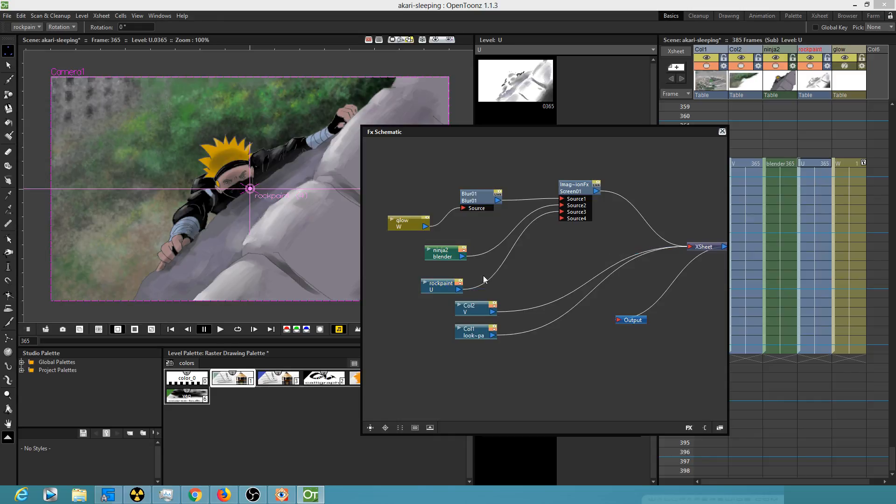
click(435, 40)
drag(491, 143, 560, 142)
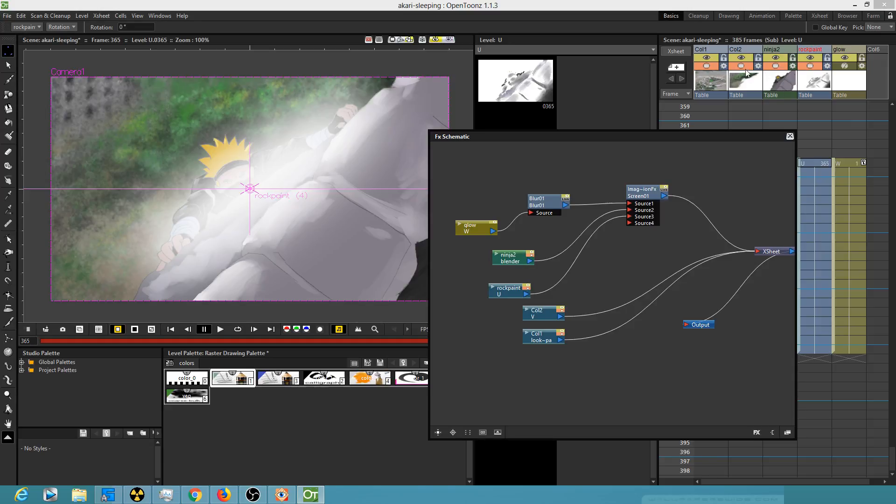
Try a second link from the Blur node to the Screen node's Source4 input, and delete that link.
double_click(650, 191)
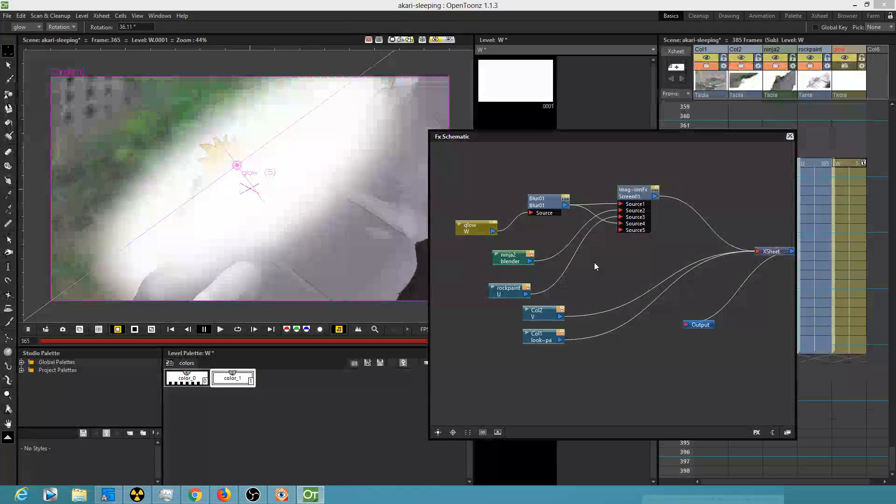
key(Delete)
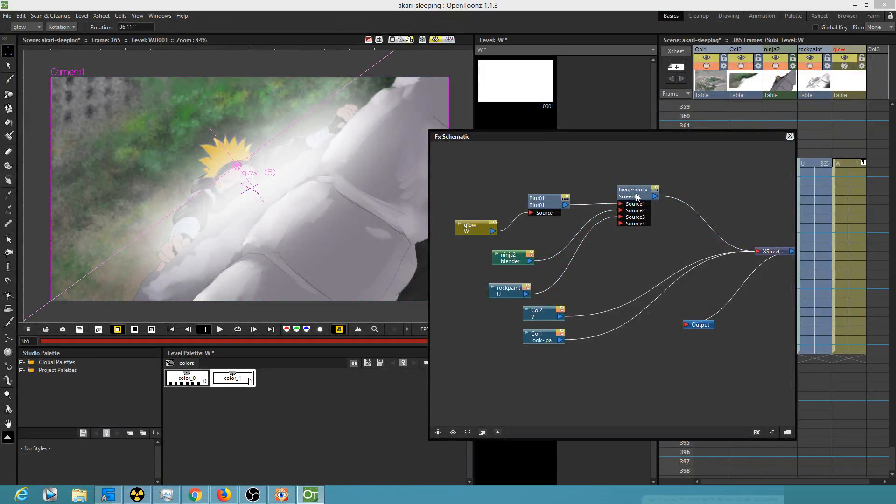
Replace the Screen node in the FX Schematic with the Overlay Ino effect from the Layer_Blending_Ino group.
click(637, 197)
right_click(637, 196)
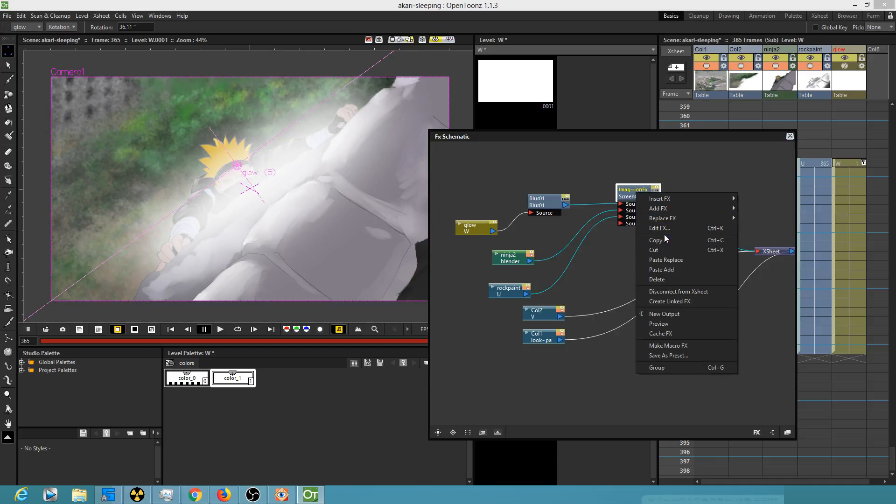
mouse_move(668, 222)
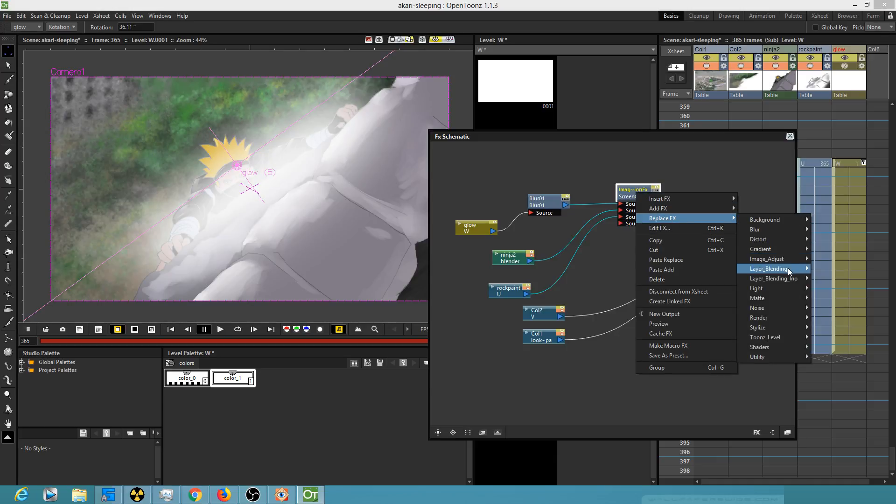
mouse_move(789, 272)
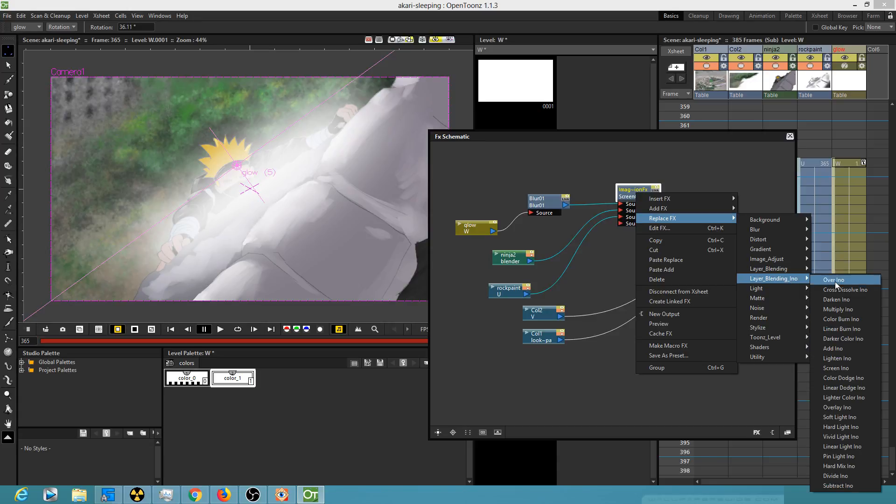
click(840, 408)
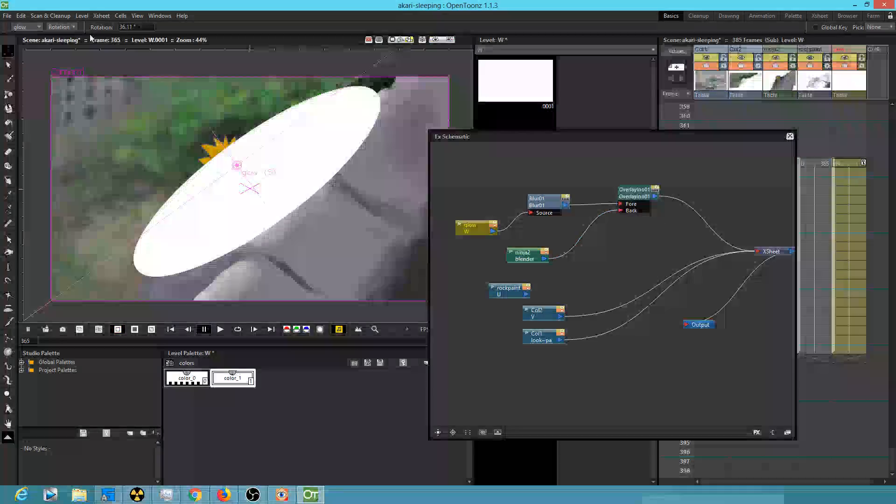
Scale the glow shape down globally to about 44.87% and preview the shot.
click(73, 26)
click(64, 50)
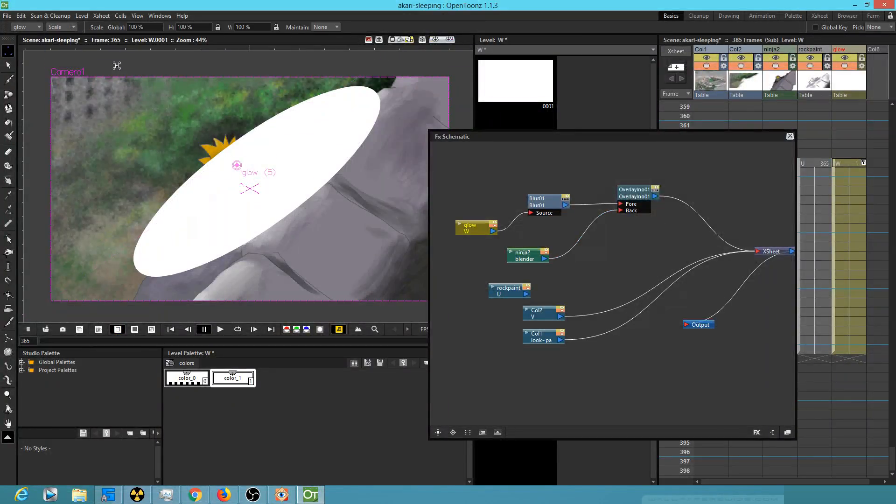
drag(359, 117, 296, 162)
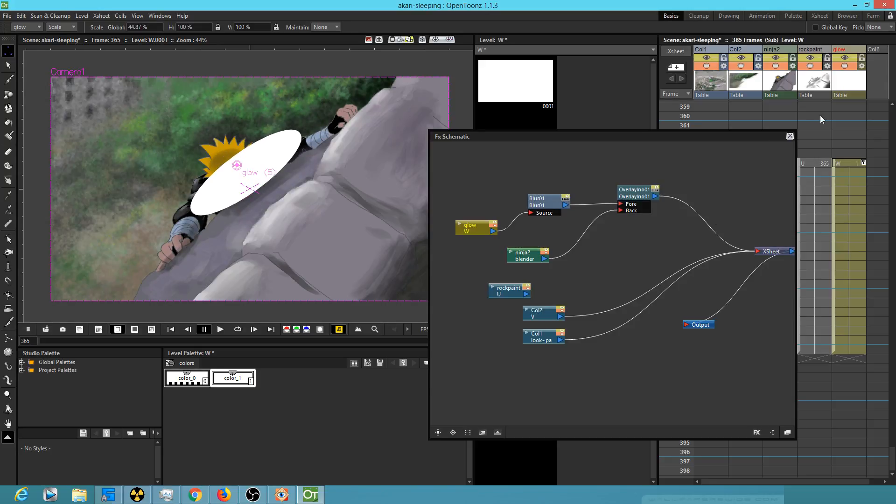
click(435, 39)
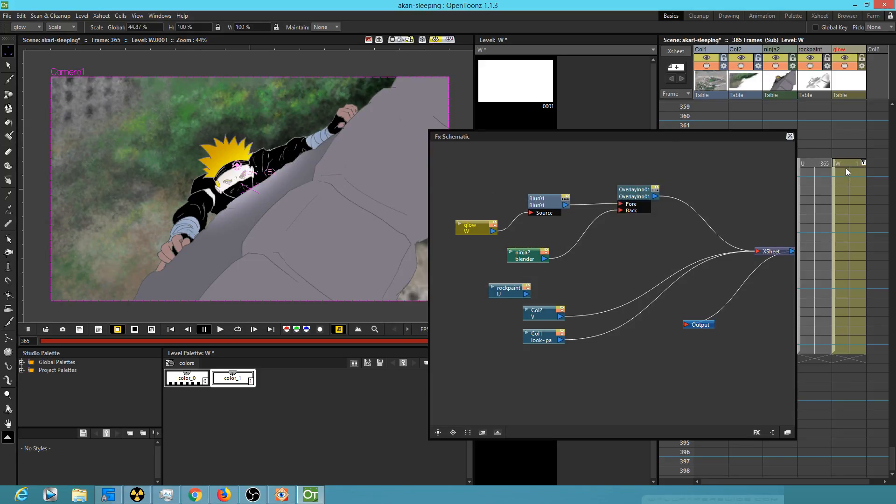
Close the FX Schematic, try several colours for the glow's color_1 style, and settle on pale blue with H 188, S 22, V 81.
click(790, 137)
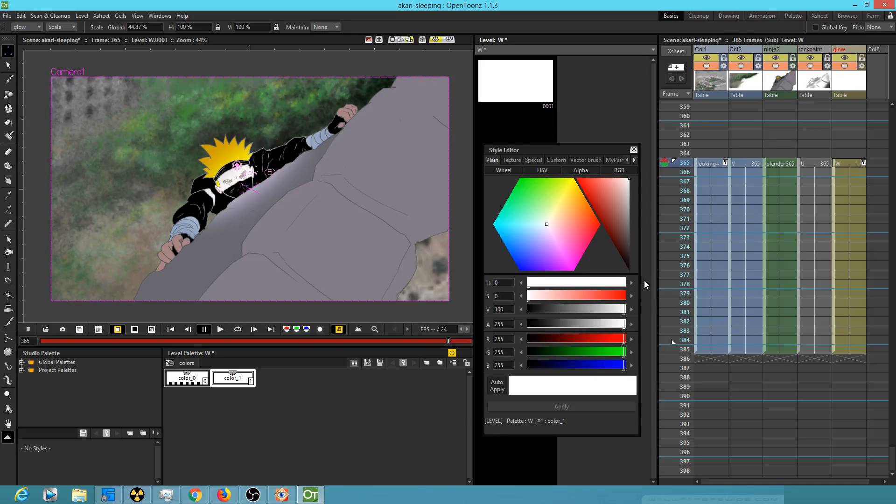
mouse_move(628, 188)
mouse_down()
mouse_move(632, 231)
mouse_move(635, 218)
mouse_up()
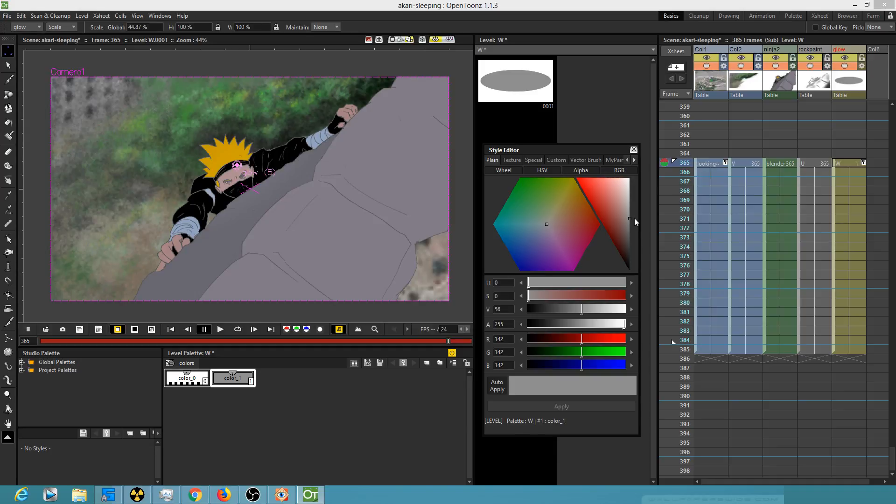
drag(629, 217, 632, 204)
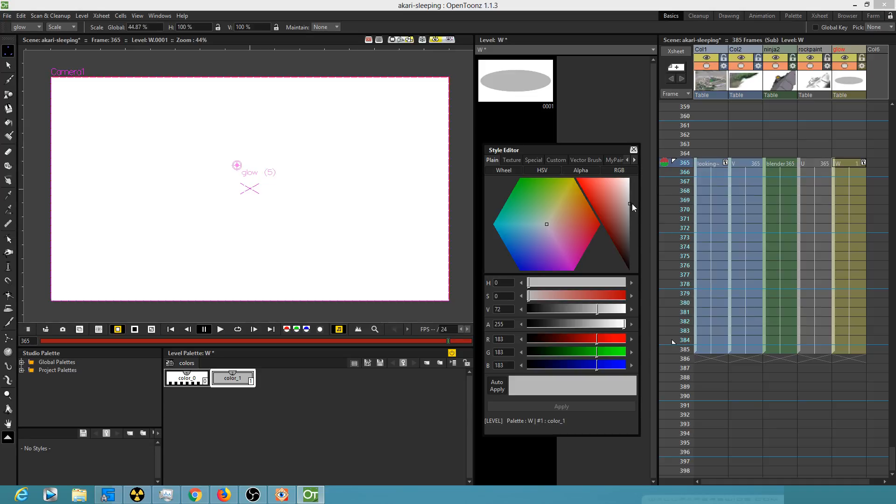
click(620, 201)
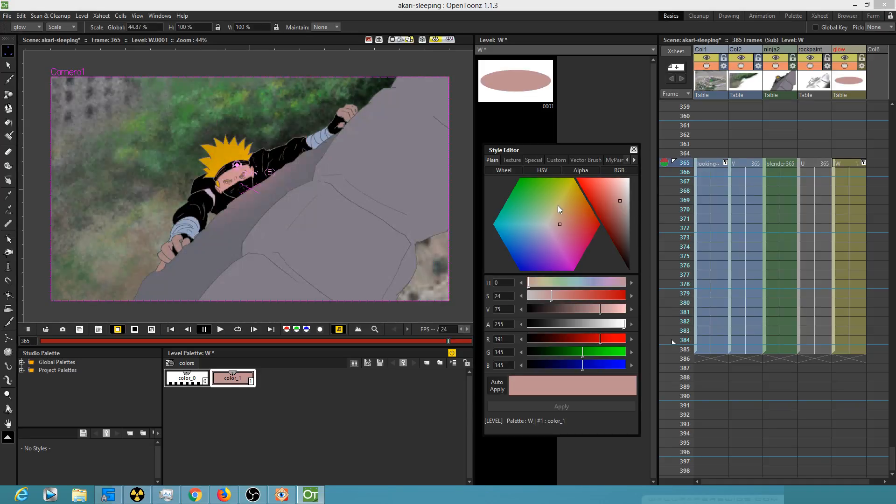
click(558, 204)
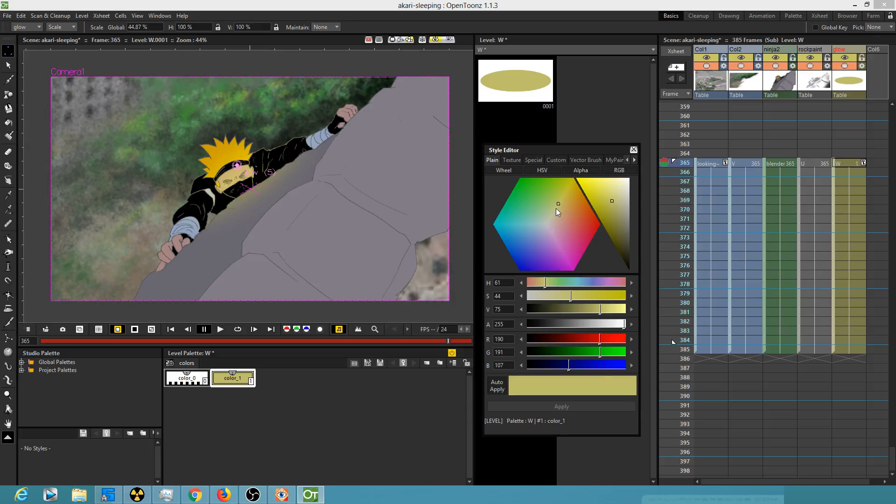
click(539, 226)
click(531, 227)
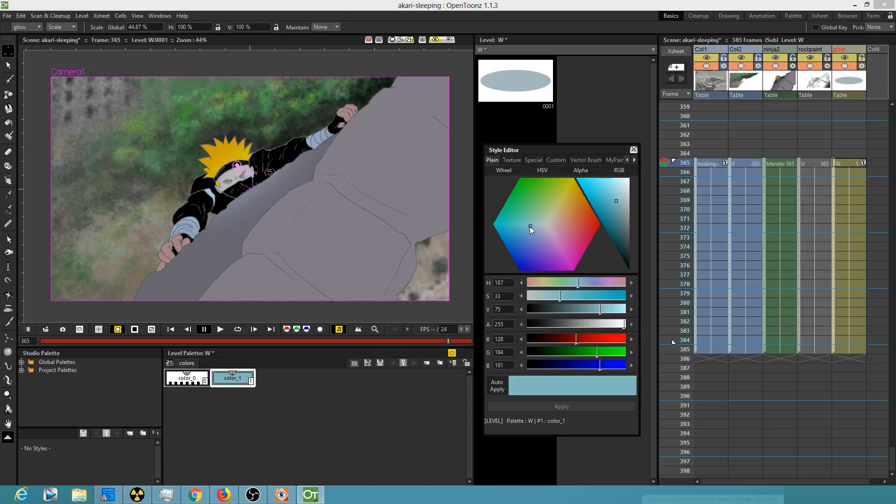
drag(618, 198, 619, 195)
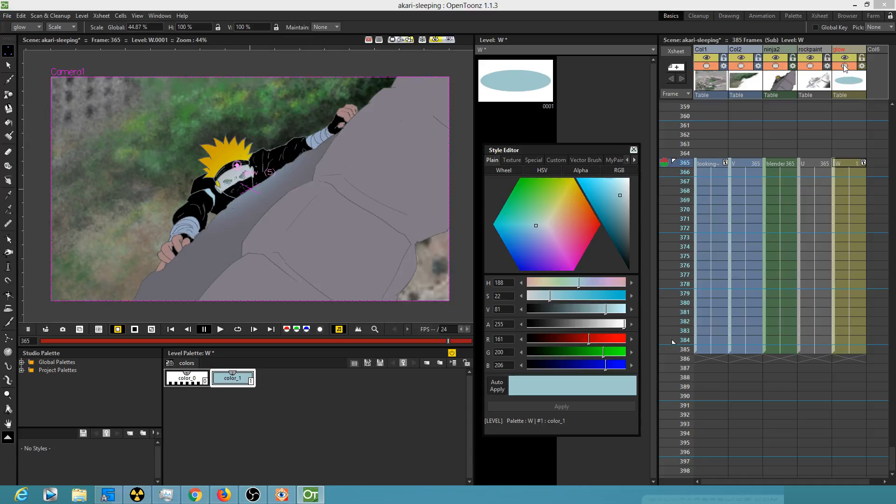
Return to the camera stand view and move the glow ellipse onto the rock edge, at about E/W 26.19 mm, N/S 4.29 mm.
click(439, 40)
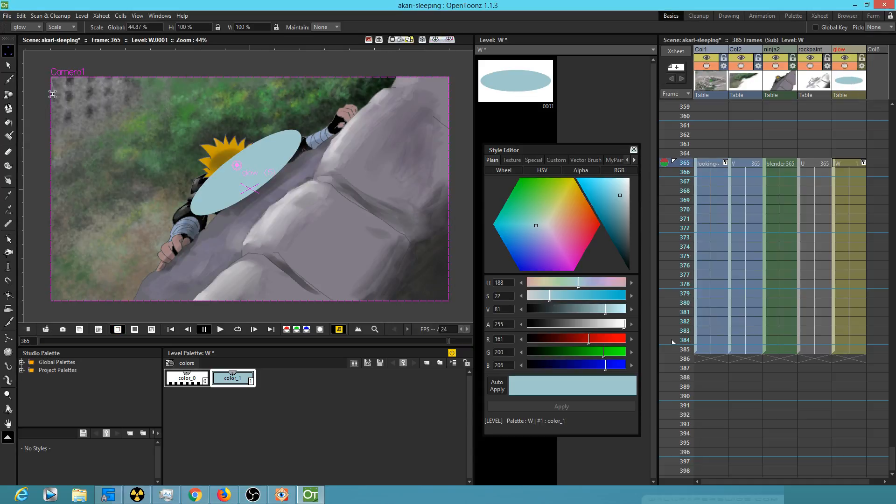
drag(249, 180, 248, 177)
click(65, 27)
click(69, 36)
drag(245, 165, 284, 183)
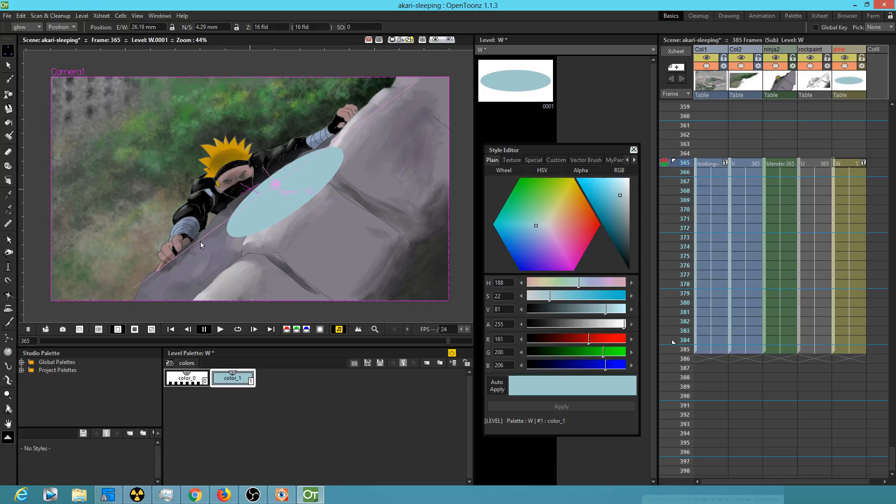
Reshape the glow ellipse by its control points into a long strip along the rock edge beneath the ninja.
key(s)
click(230, 234)
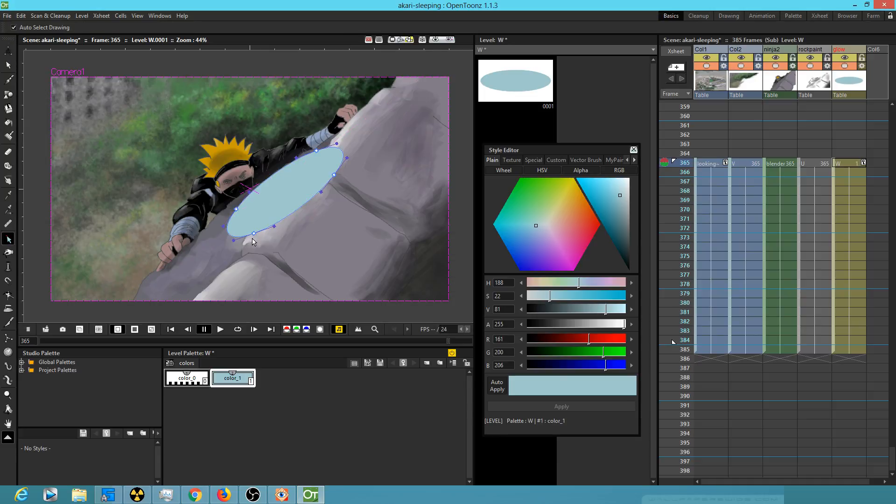
drag(254, 234, 189, 306)
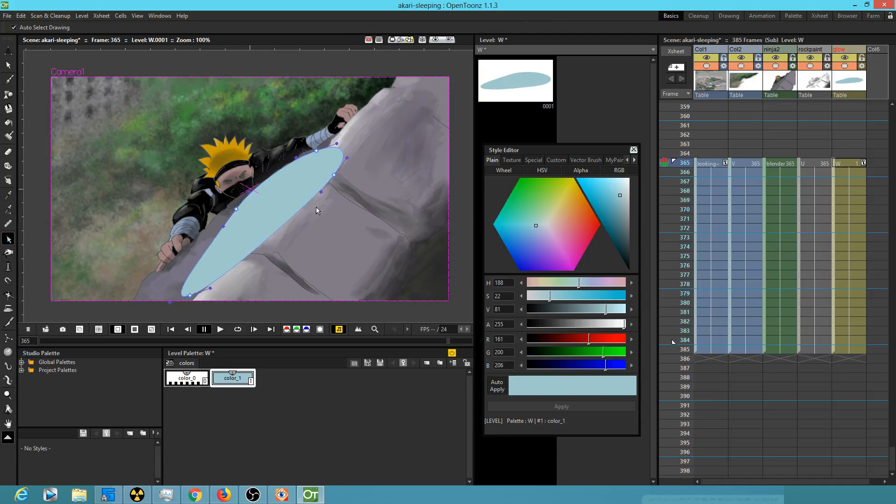
drag(334, 176, 400, 95)
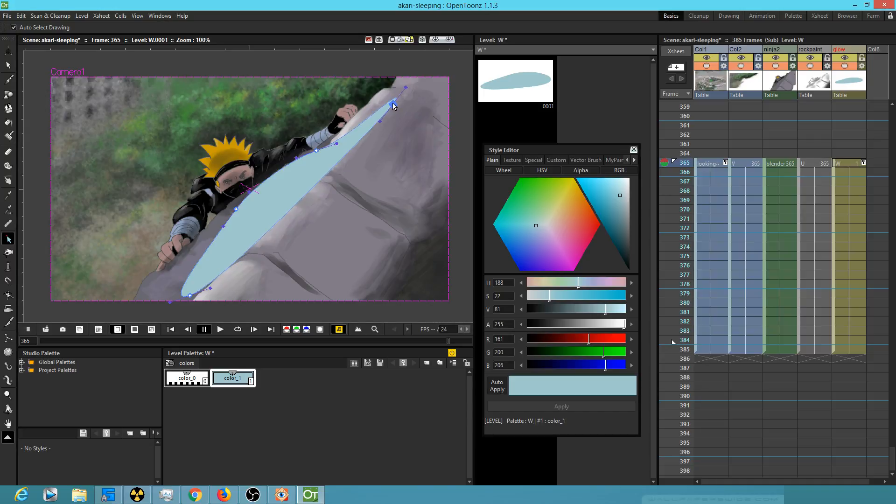
click(318, 151)
drag(317, 151, 310, 140)
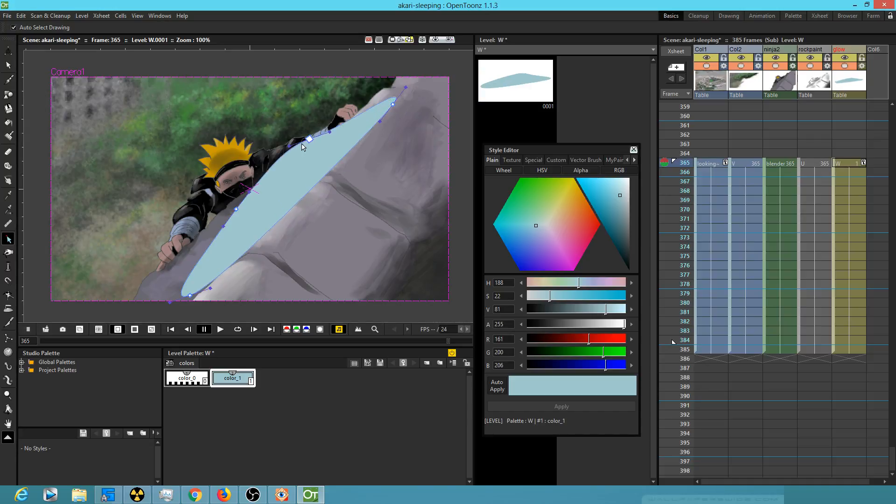
click(236, 211)
drag(196, 229, 266, 177)
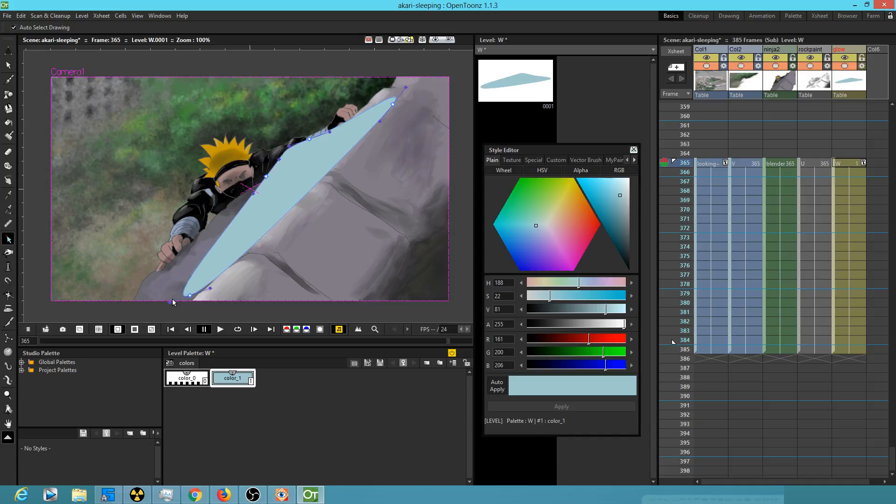
click(174, 301)
click(185, 297)
drag(166, 306, 112, 331)
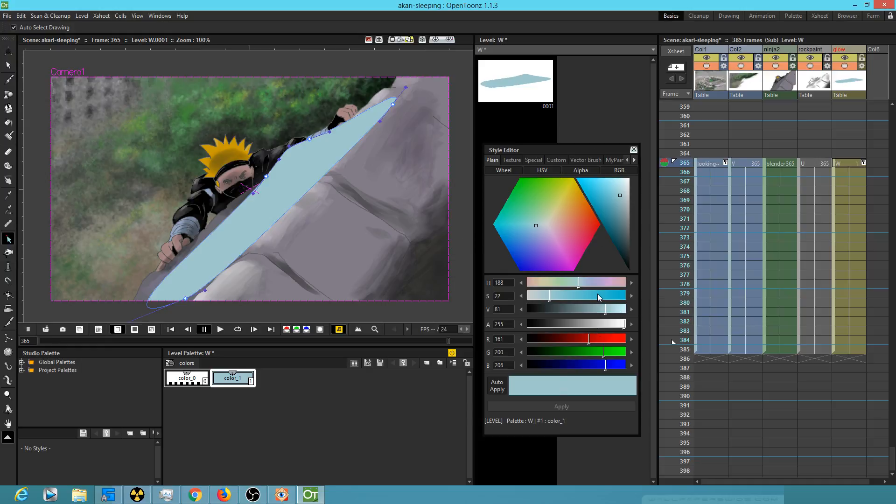
Preview the reshaped glow and lower the alpha of its color_1 style to 119.
click(436, 39)
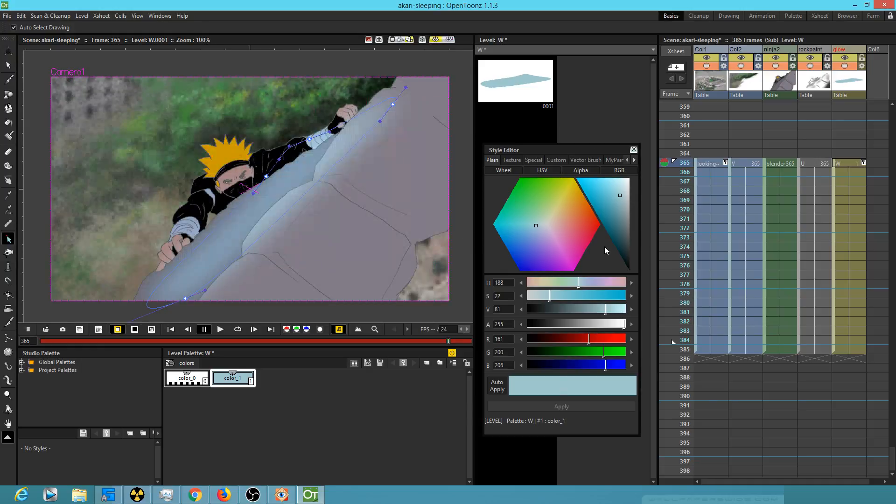
drag(623, 325, 575, 326)
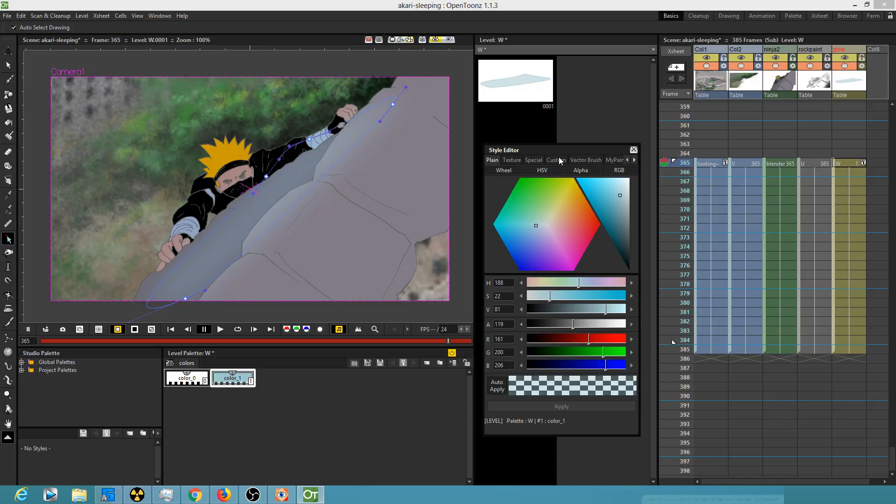
Check the rockpaint drawing and compare the preview with the glow column hidden and shown.
click(809, 162)
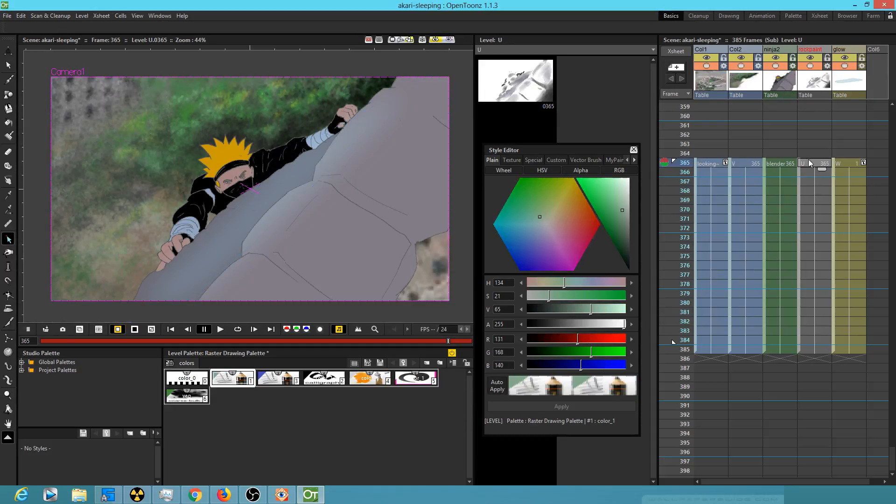
click(813, 90)
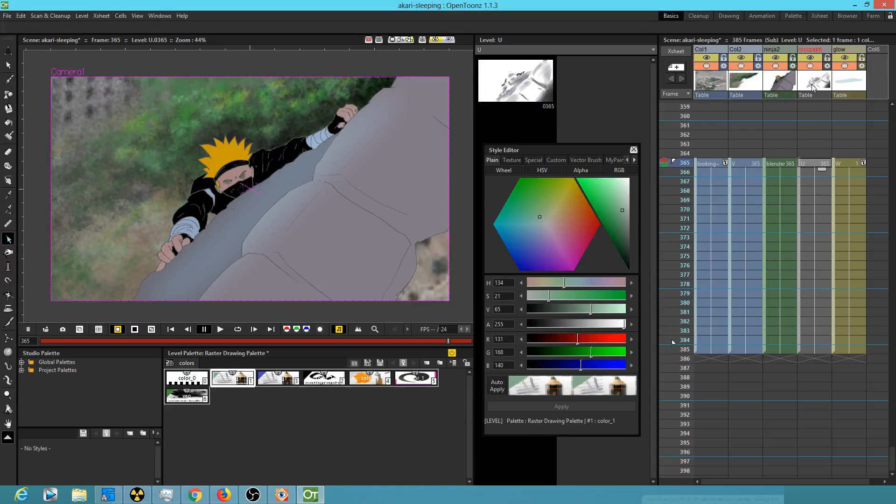
click(846, 58)
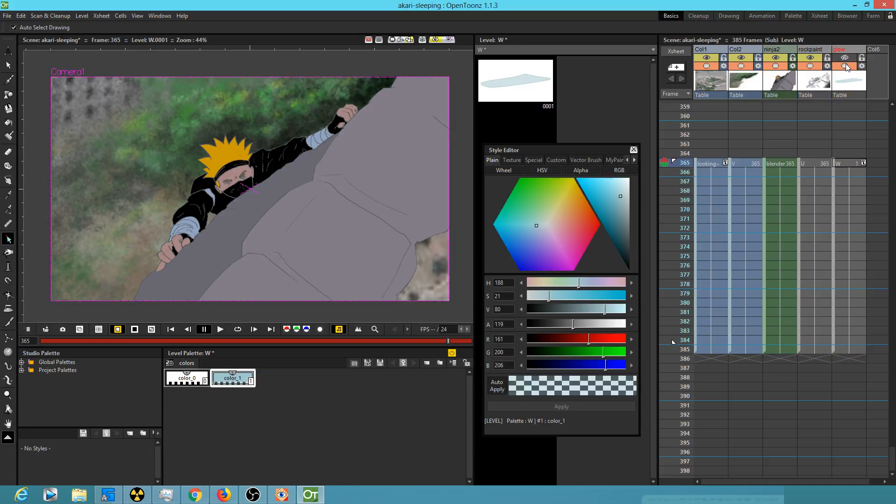
click(845, 66)
click(846, 67)
click(846, 58)
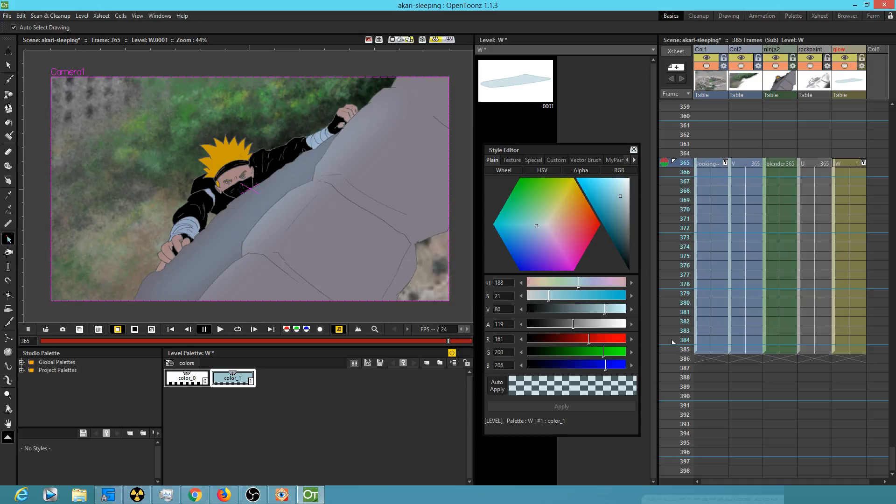
Reopen the FX Schematic, link rockpaint directly to XSheet, and move the rockpaint column after the glow column.
key(alt+Tab)
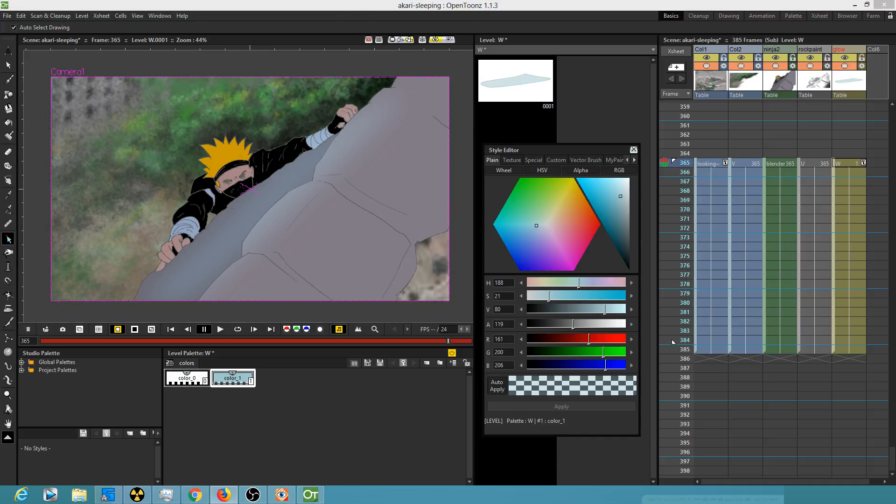
click(160, 16)
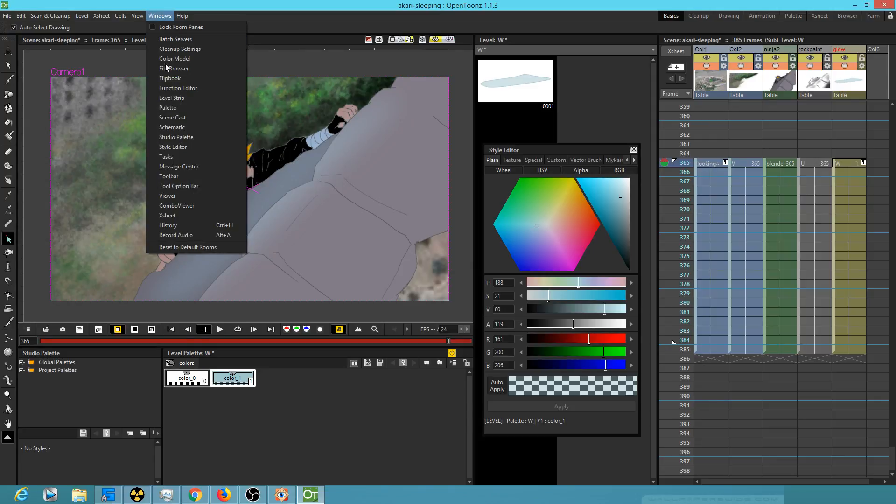
click(189, 128)
drag(504, 293, 757, 252)
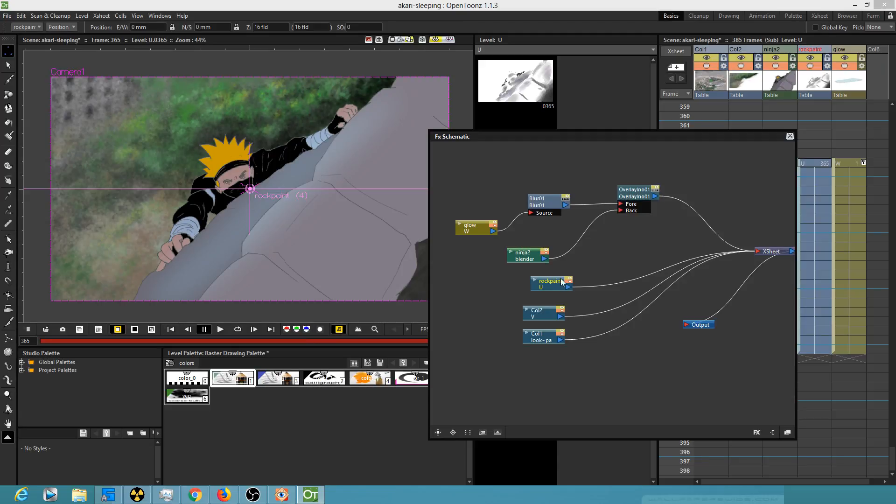
drag(812, 49, 846, 53)
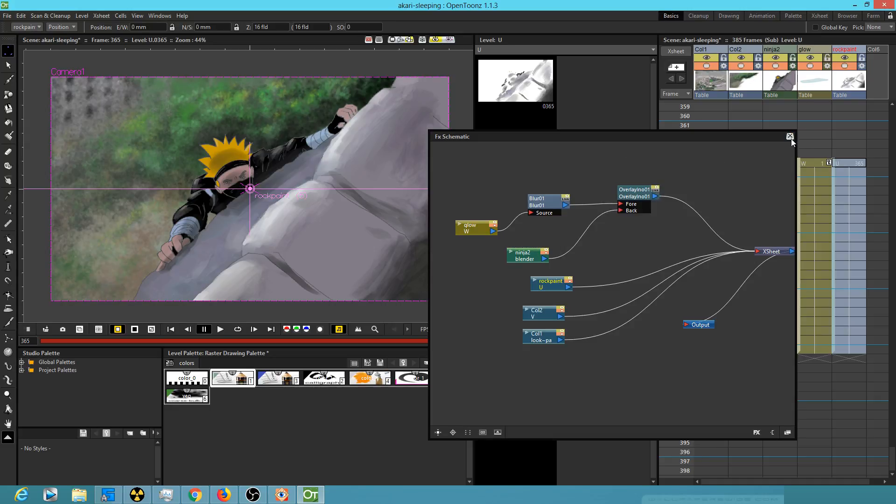
Put the FX Schematic away and raise the alpha of the glow level's color_1 style to 251.
drag(766, 136, 648, 0)
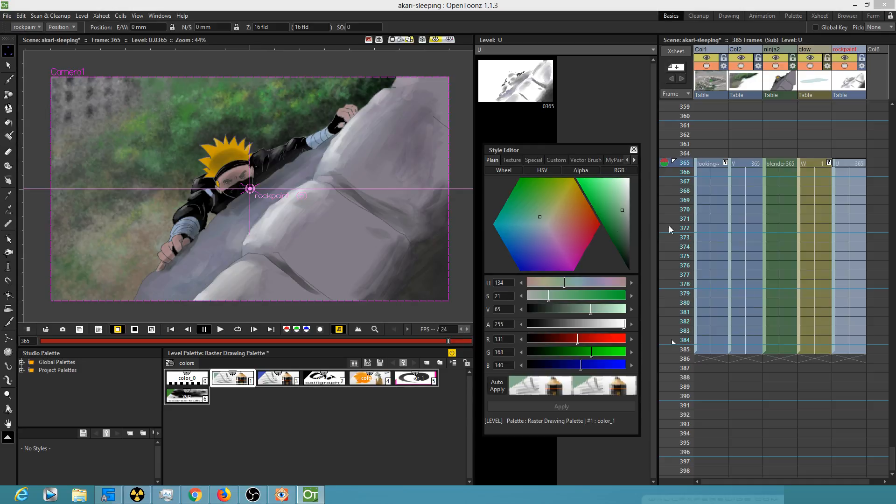
click(816, 167)
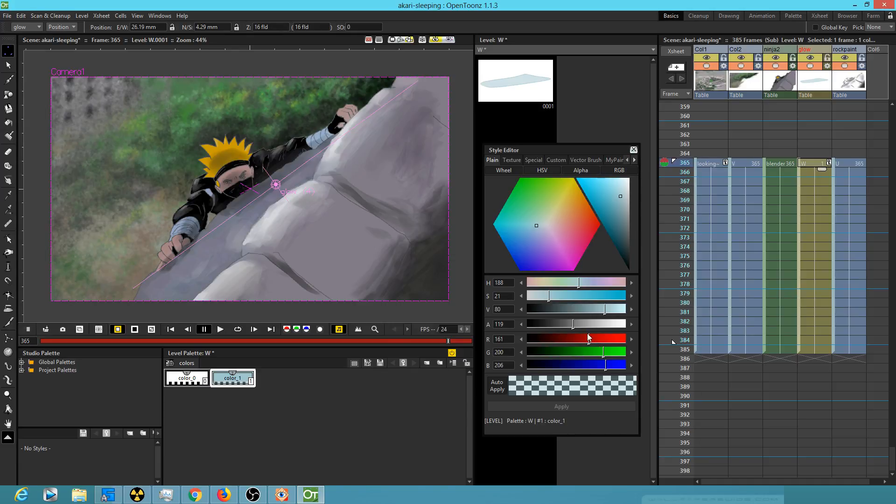
click(237, 380)
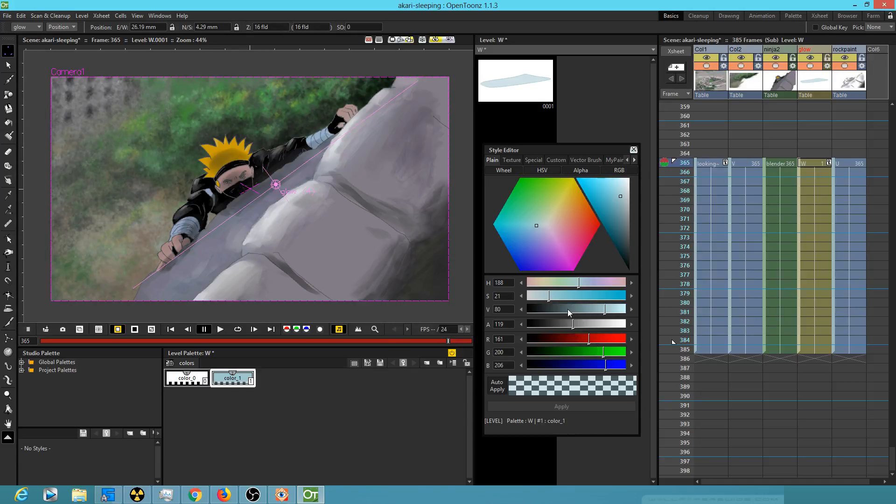
drag(569, 326, 628, 325)
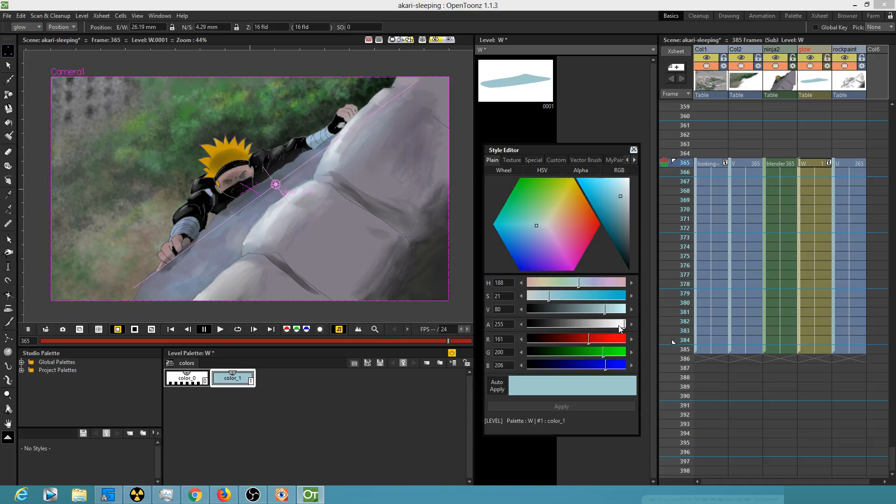
drag(623, 327, 556, 327)
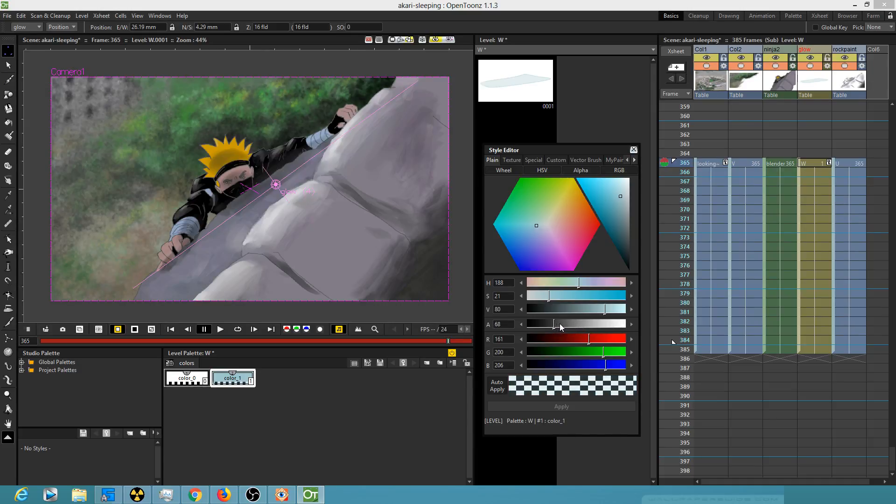
drag(556, 323, 623, 328)
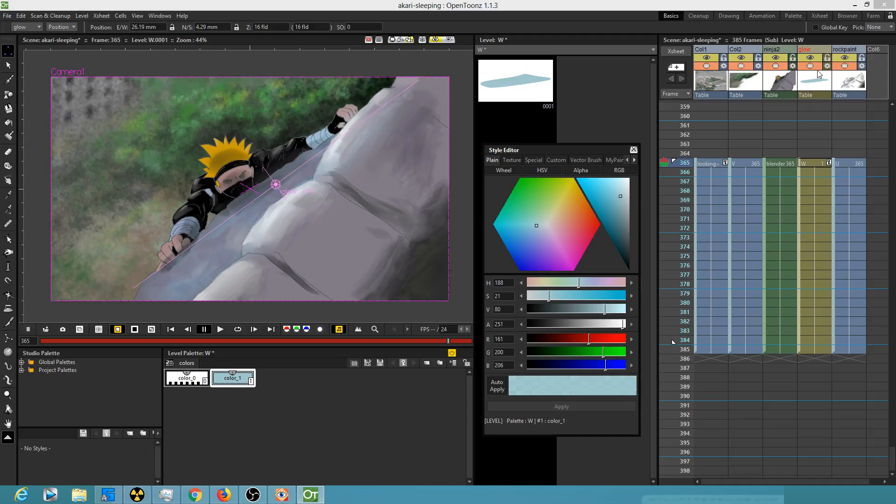
Reorder the columns so that ninja2, rockpaint and glow follow Col2 in that order.
click(854, 51)
drag(854, 51, 787, 50)
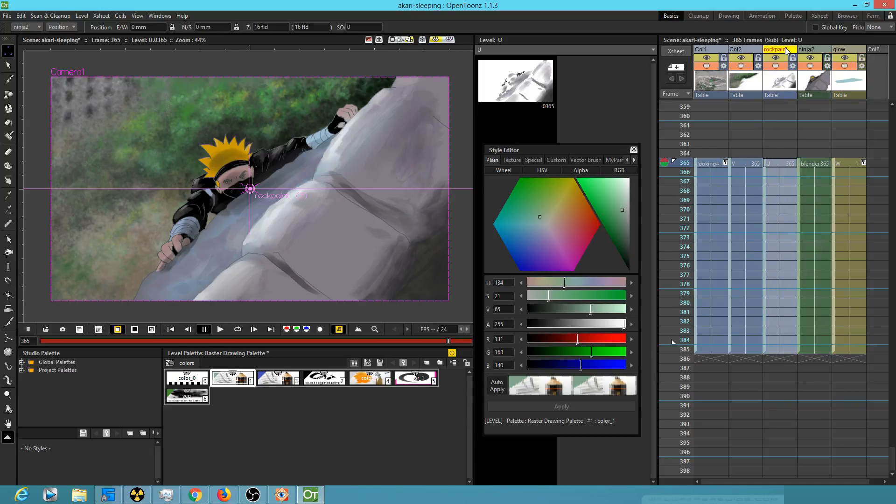
drag(814, 52, 783, 51)
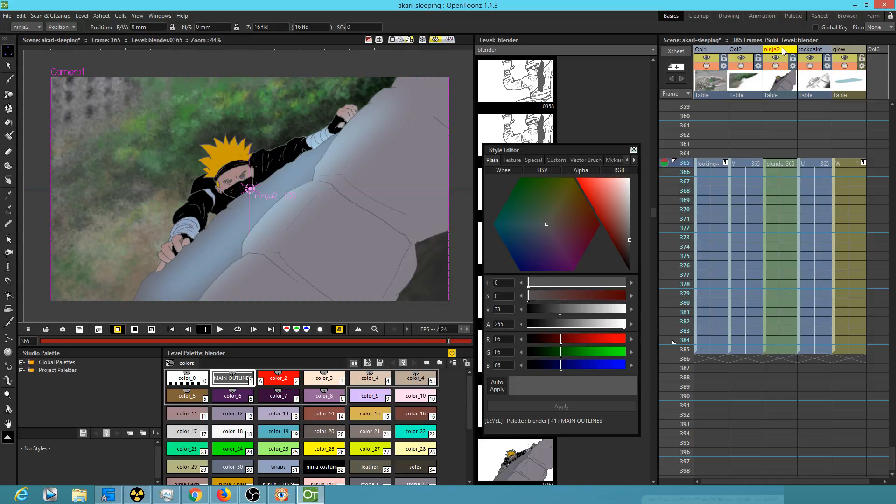
Compare the preview with the glow column shown and hidden, leaving the column hidden.
click(847, 68)
click(845, 66)
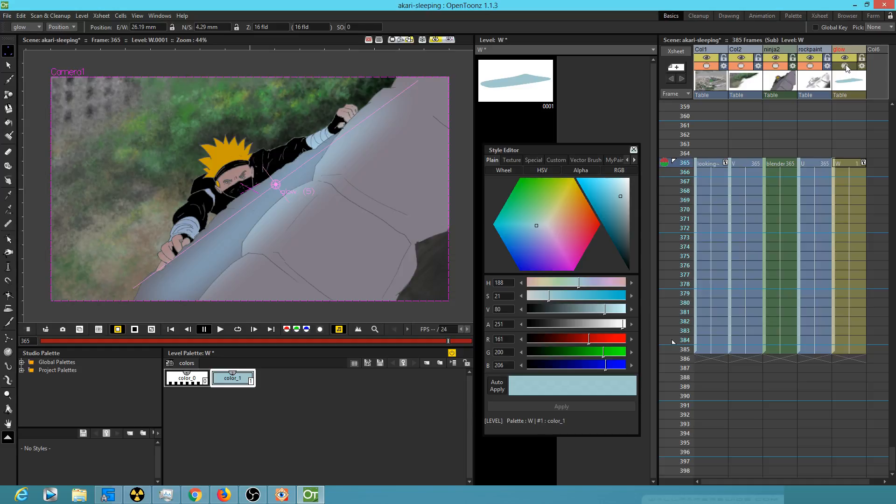
click(845, 57)
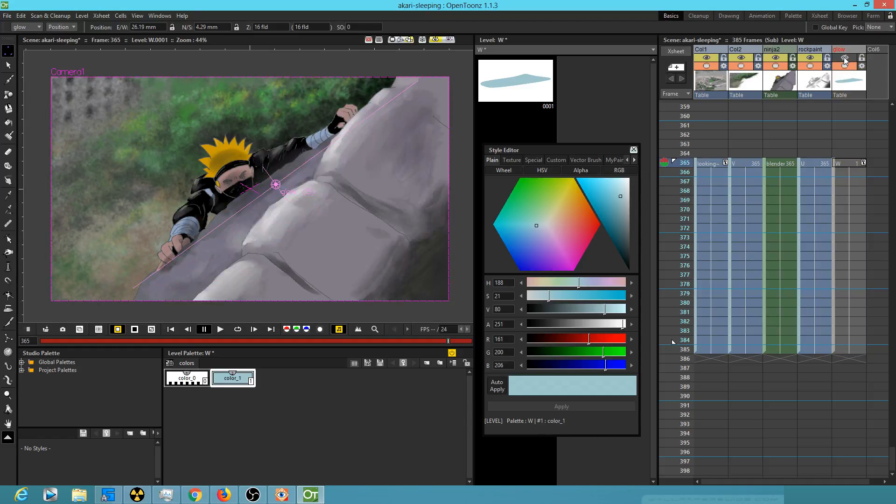
click(845, 58)
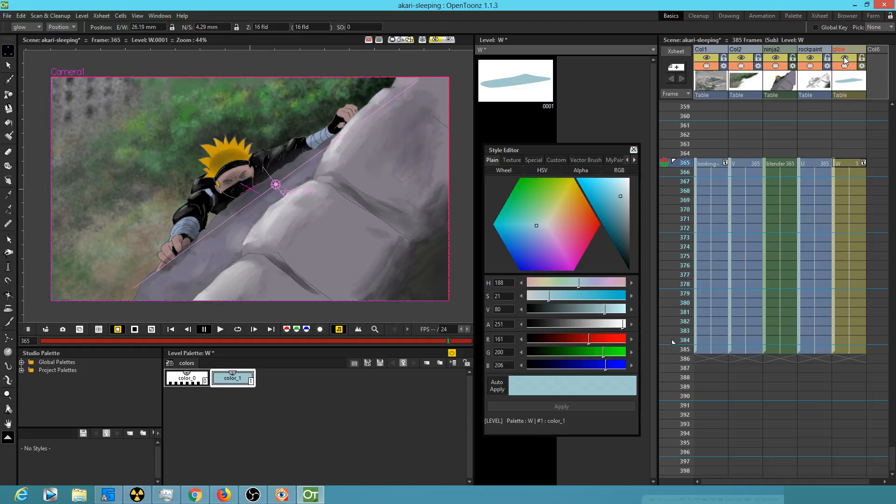
click(846, 58)
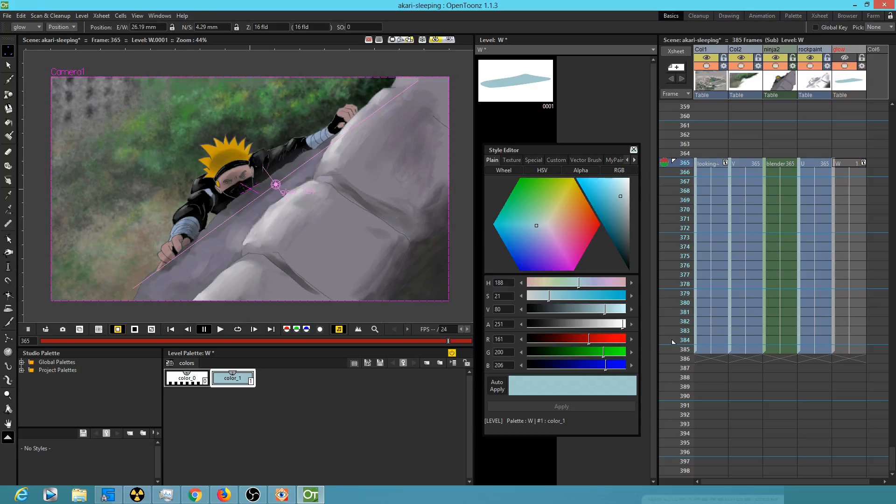
Reopen the FX Schematic, rearrange the ninja2, rockpaint and OverlayIno nodes, and move the window clear of the ninja.
drag(0, 0, 339, 105)
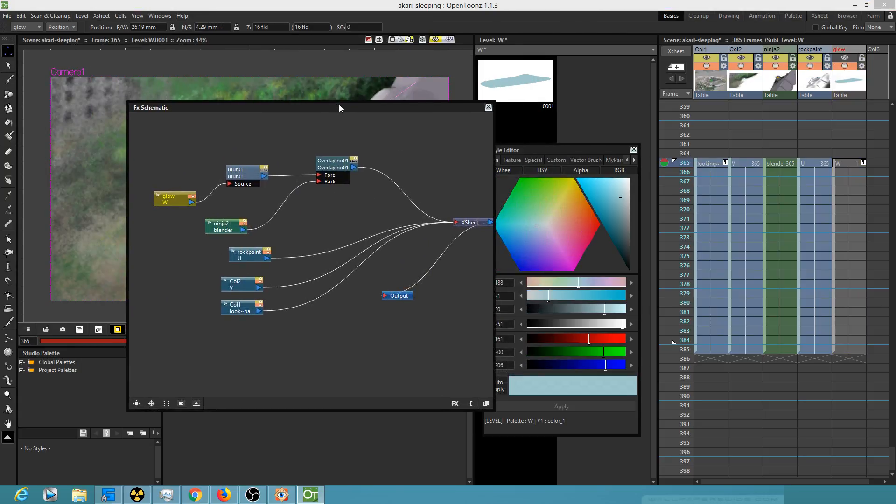
drag(226, 229, 239, 214)
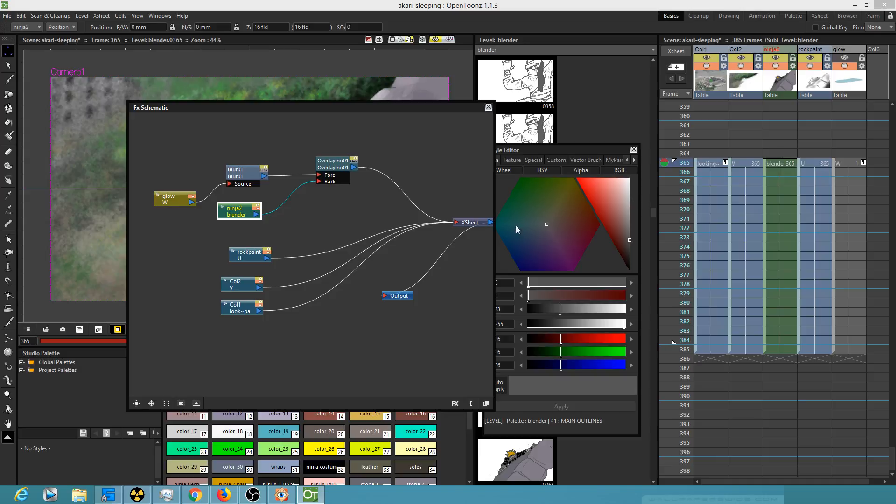
drag(250, 257, 230, 250)
drag(333, 168, 347, 160)
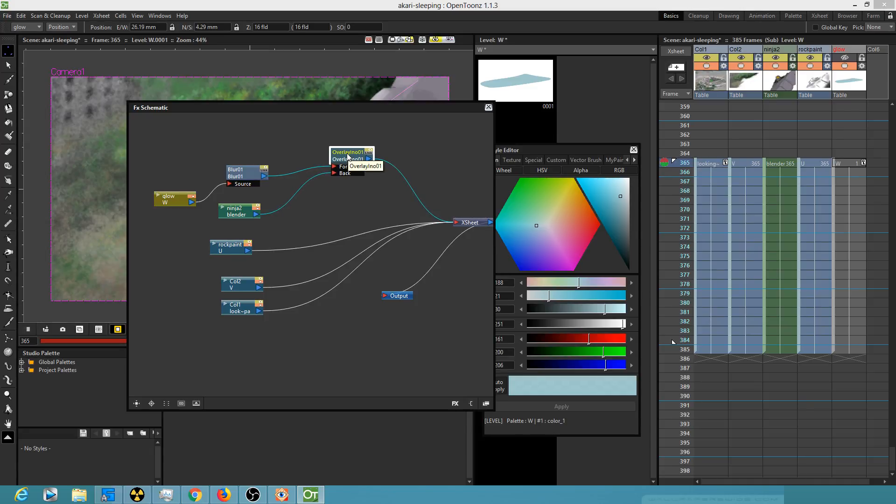
drag(338, 110, 615, 163)
Try Color Burn and Color Dodge in place of the overlay effect that blends the blurred glow with ninja2.
right_click(631, 206)
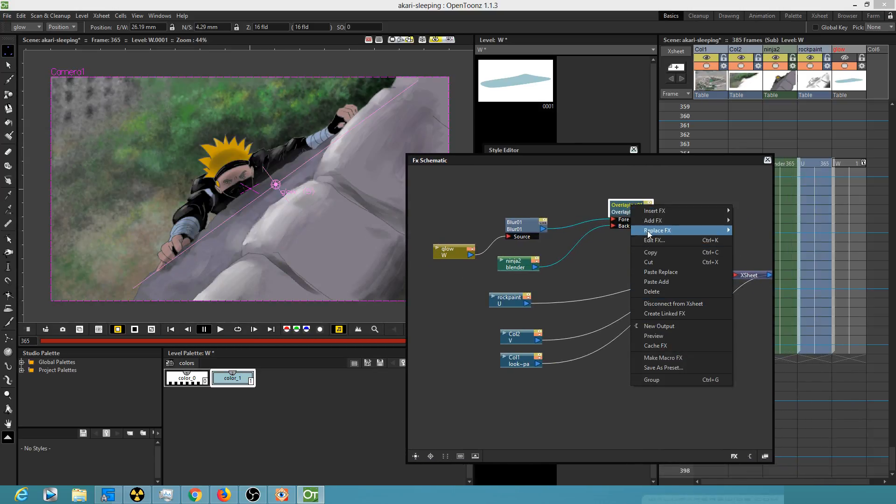
mouse_move(649, 233)
mouse_move(780, 295)
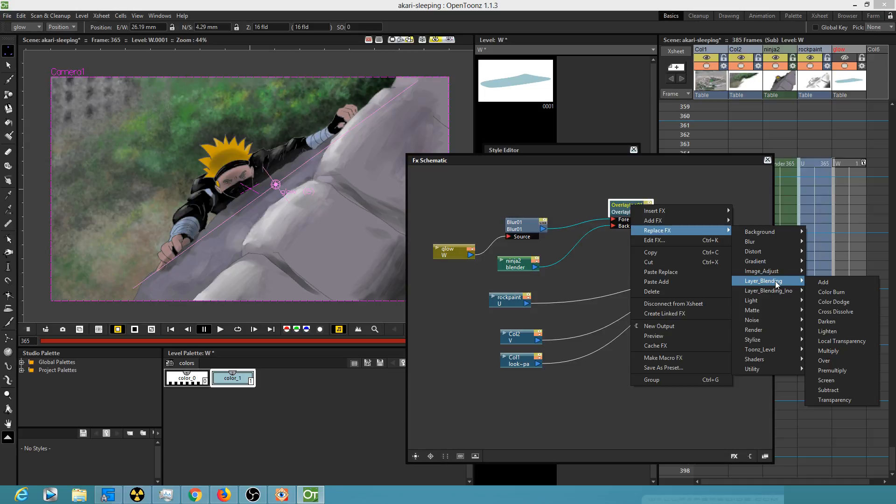
click(845, 294)
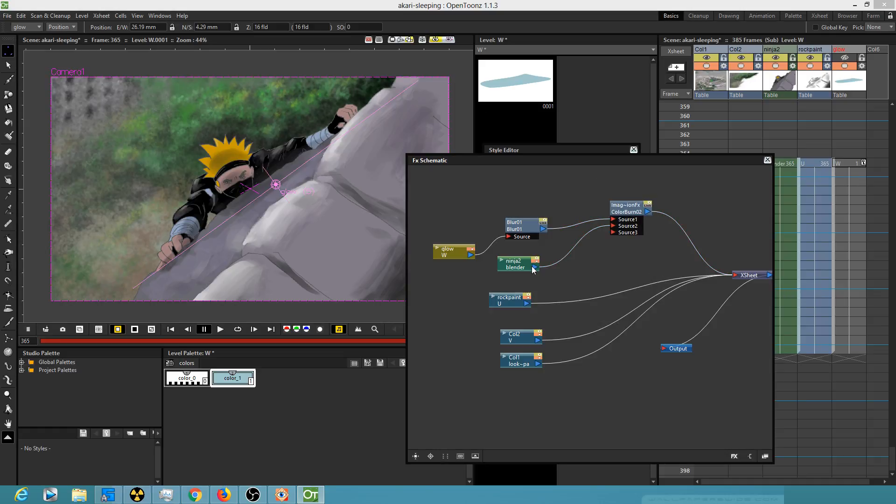
right_click(631, 208)
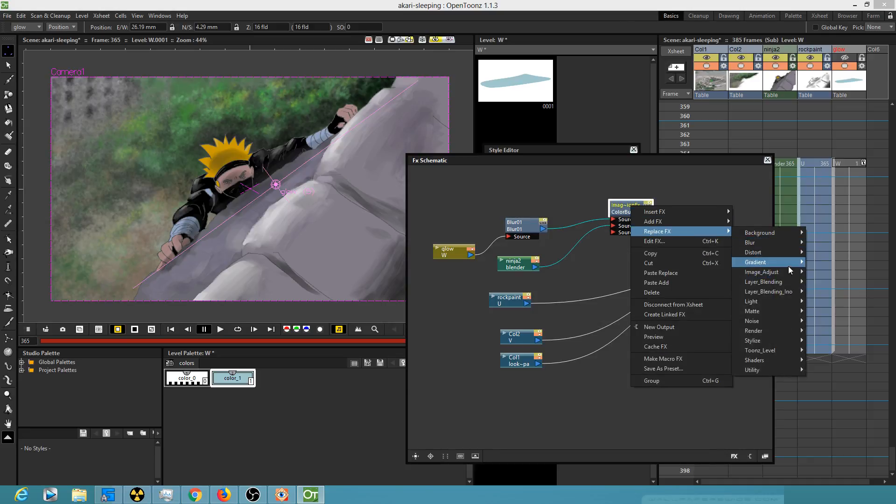
click(806, 304)
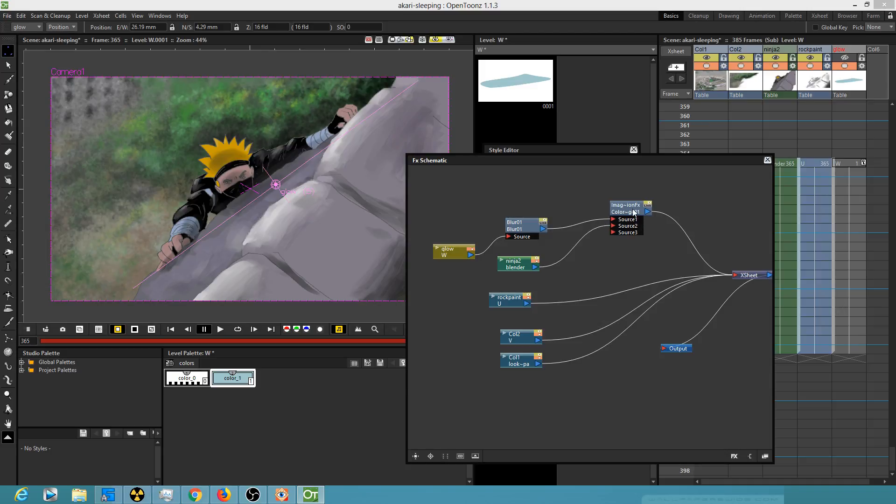
Show the glow column again and link rockpaint to the third source of the Color Dodge node.
click(845, 58)
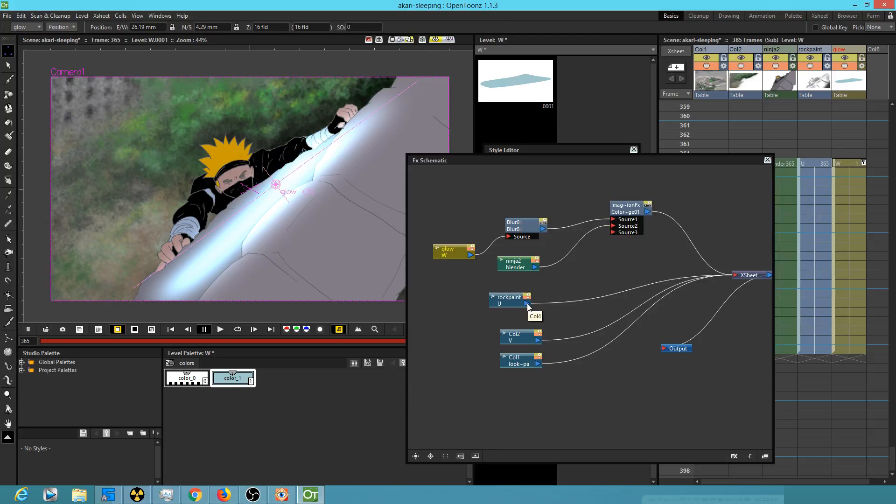
drag(527, 305, 613, 233)
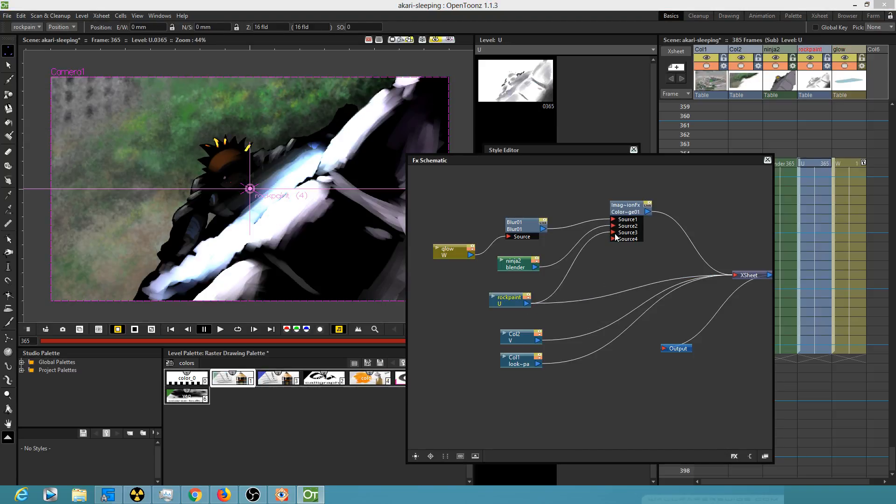
Replace the Color Dodge effect on the blending node with Color Burn.
right_click(631, 206)
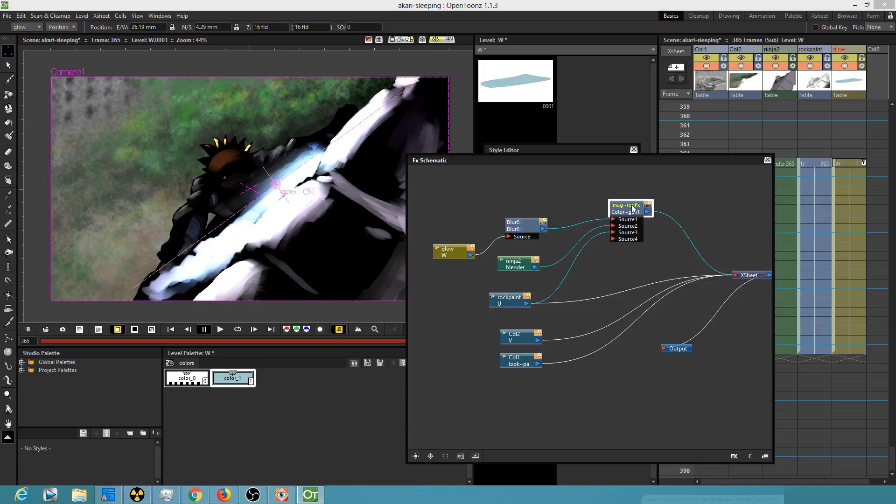
mouse_move(667, 235)
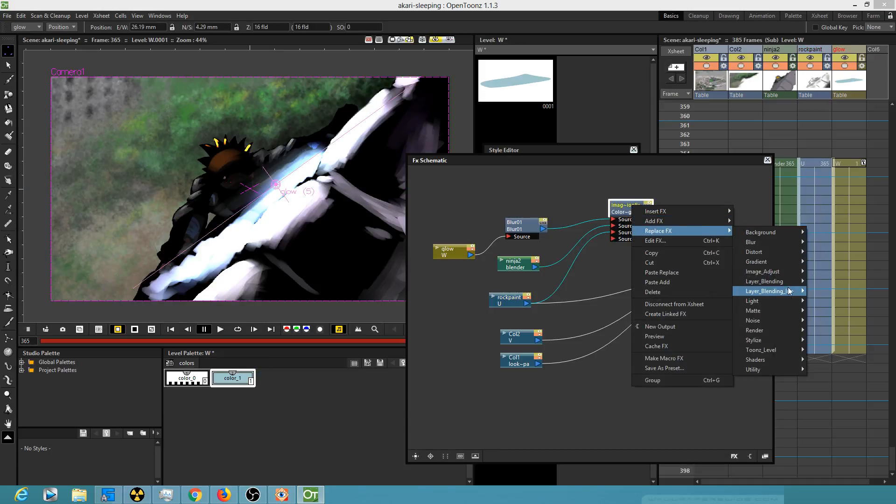
mouse_move(789, 281)
click(839, 294)
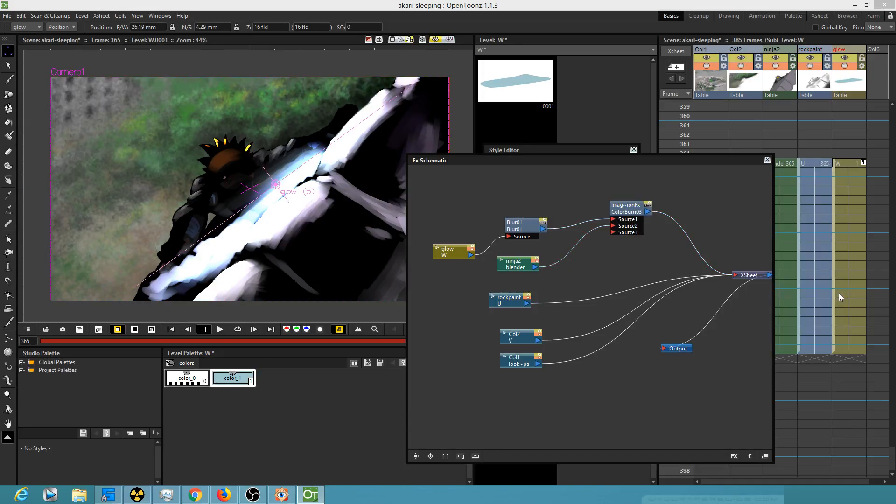
Replace the Color Burn effect on the blending node with Lighten.
right_click(629, 210)
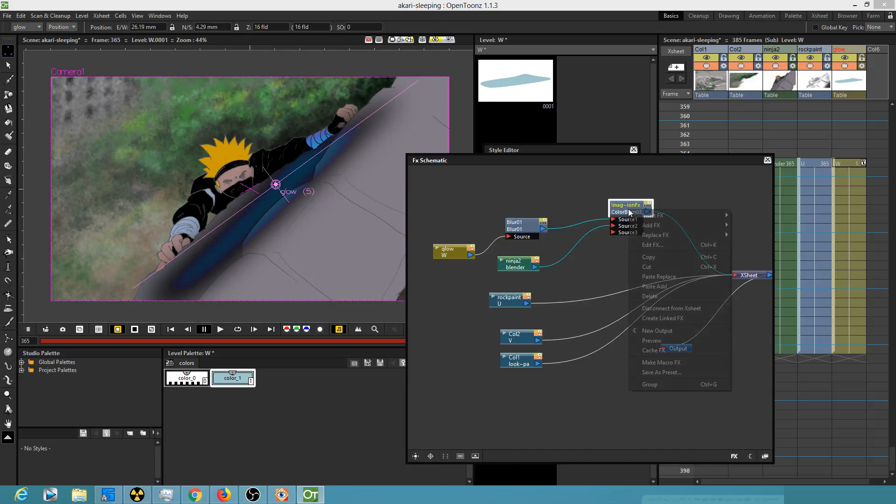
mouse_move(655, 230)
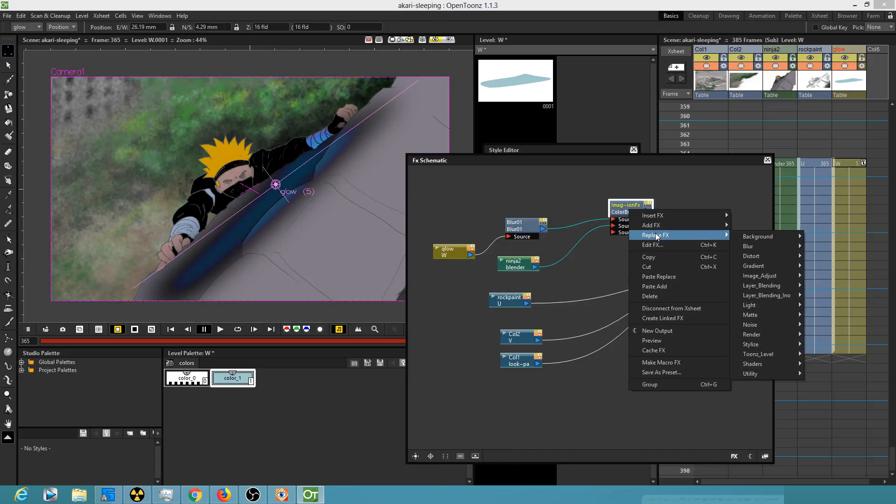
mouse_move(784, 280)
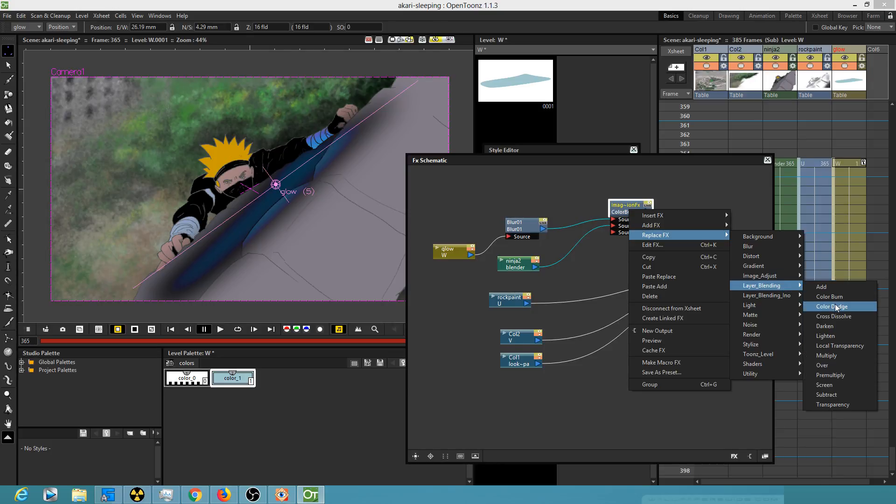
click(831, 336)
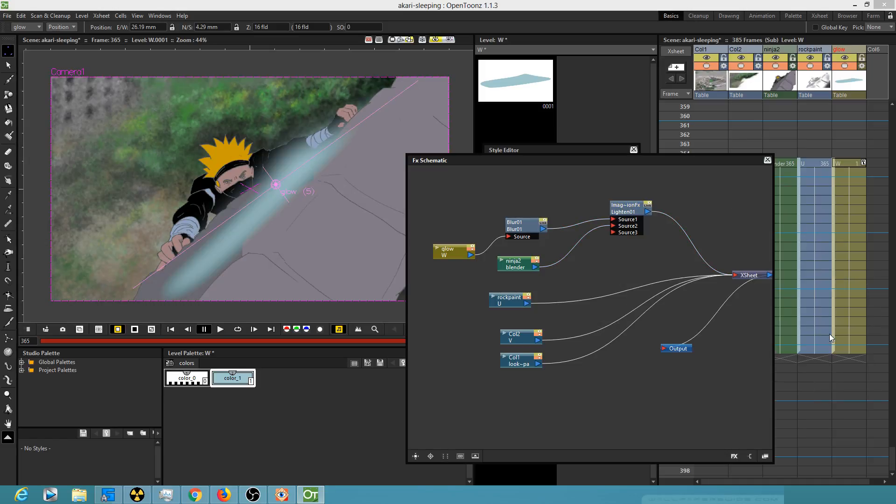
Replace the Lighten effect with Screen and link rockpaint to its third source, tidying the ninja2 and Screen nodes.
right_click(637, 211)
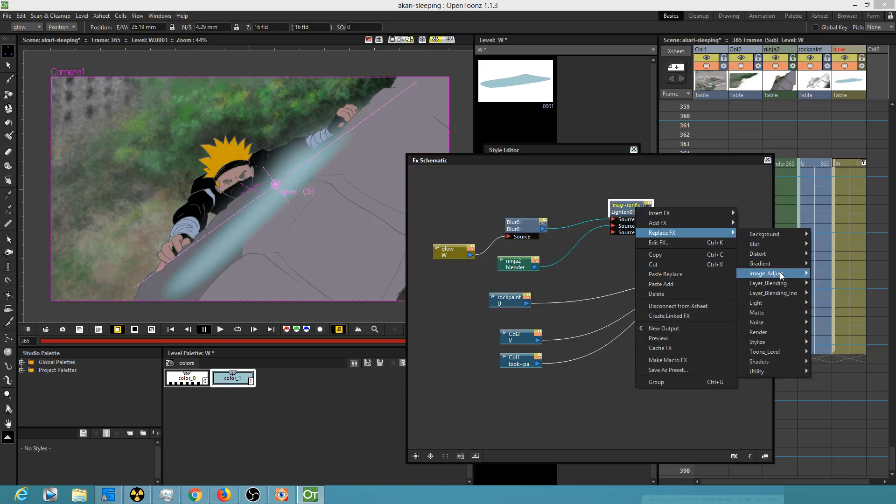
mouse_move(780, 273)
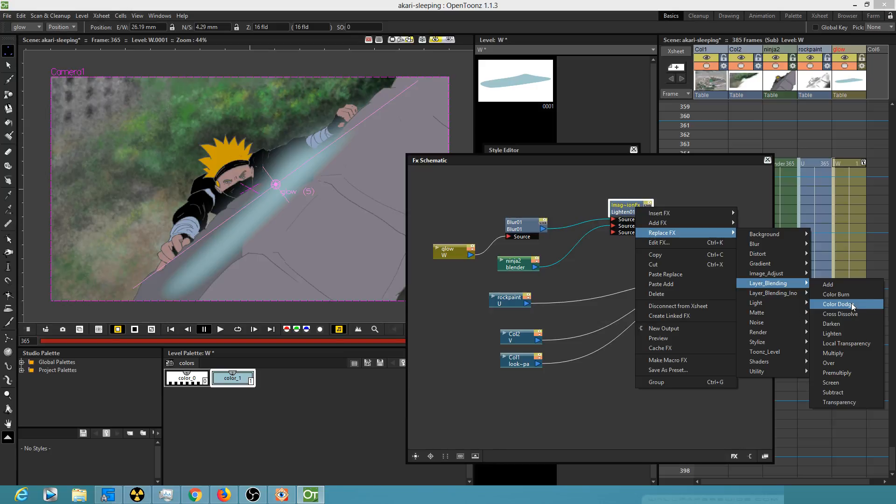
click(838, 383)
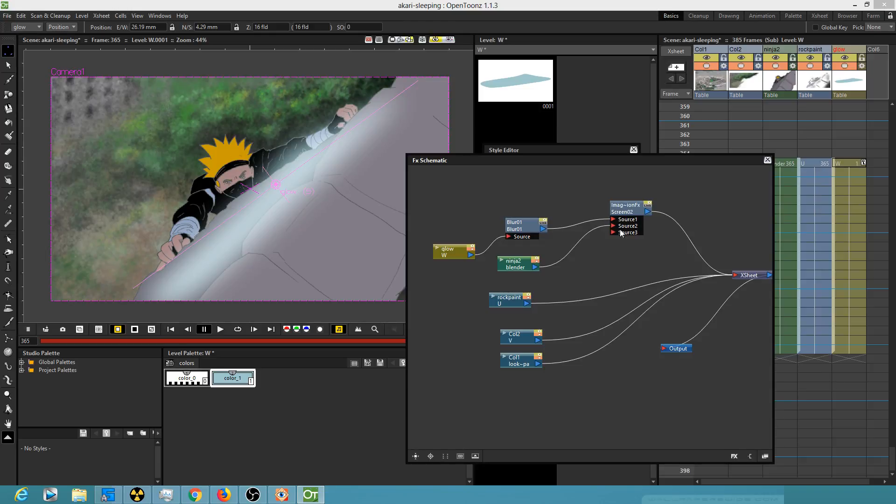
drag(527, 303, 614, 233)
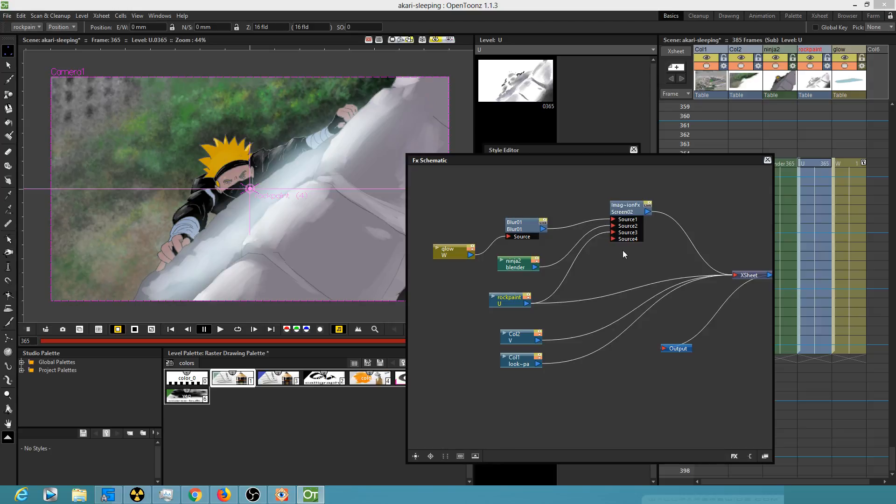
click(511, 269)
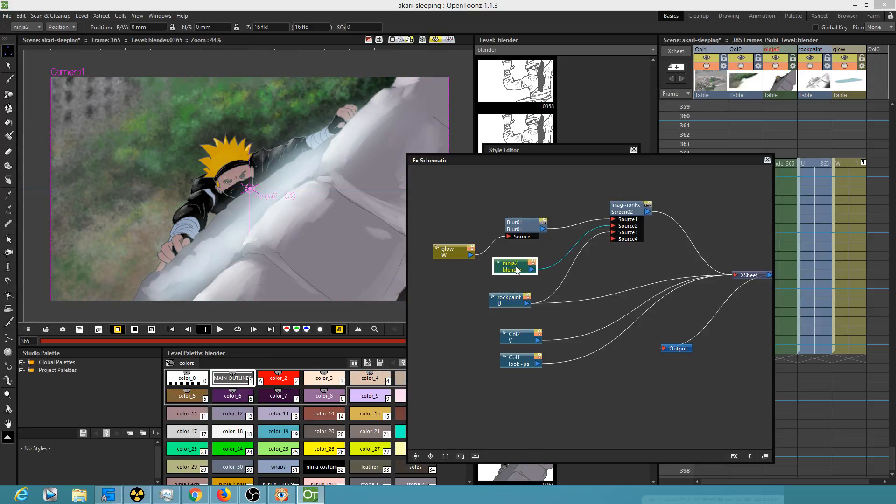
drag(626, 213, 624, 218)
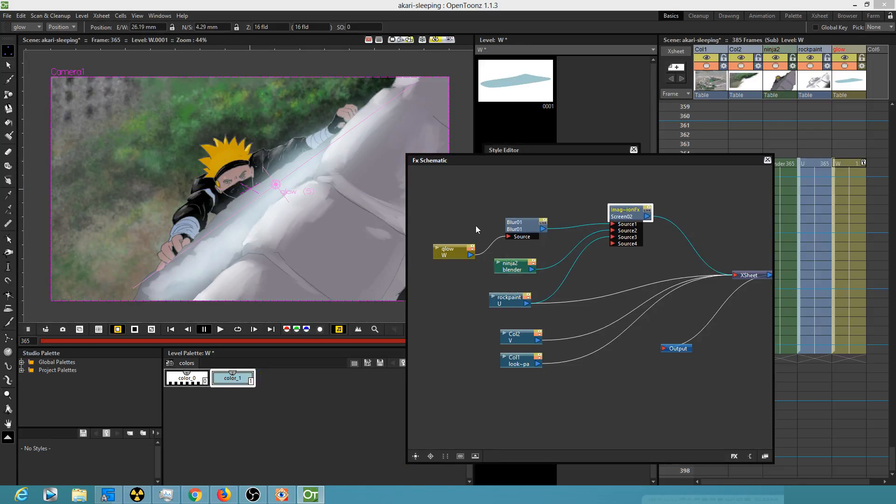
Remove the link between the rockpaint node and XSheet, and tidy the rockpaint node's position.
drag(499, 302, 505, 300)
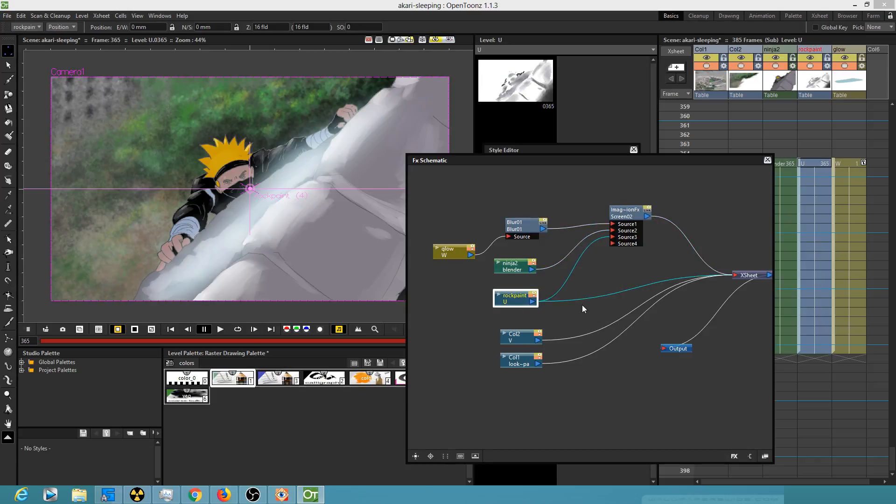
key(Delete)
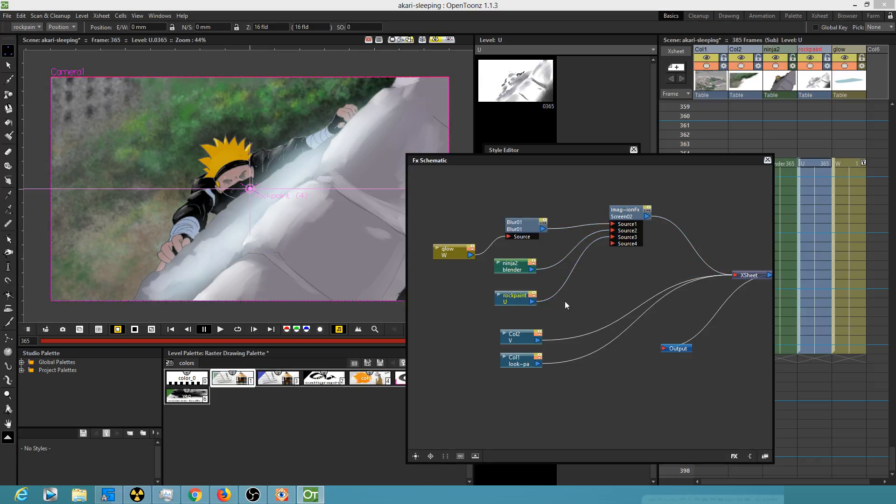
drag(519, 302, 517, 298)
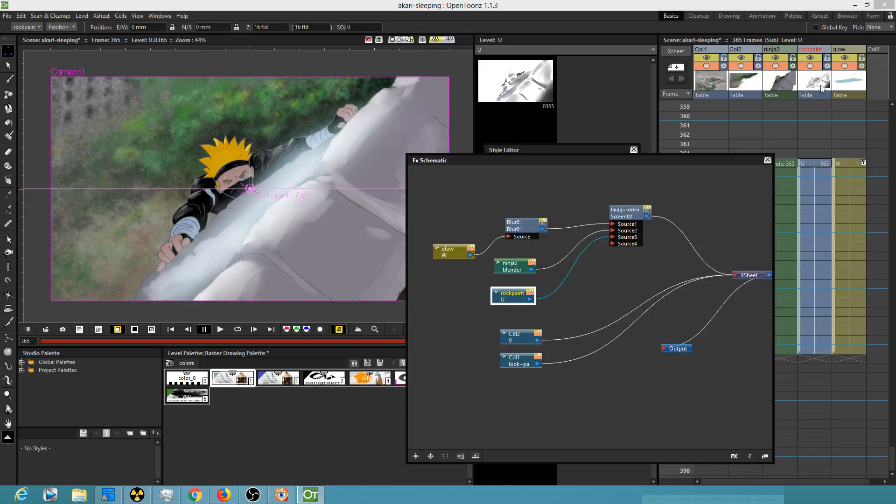
click(514, 267)
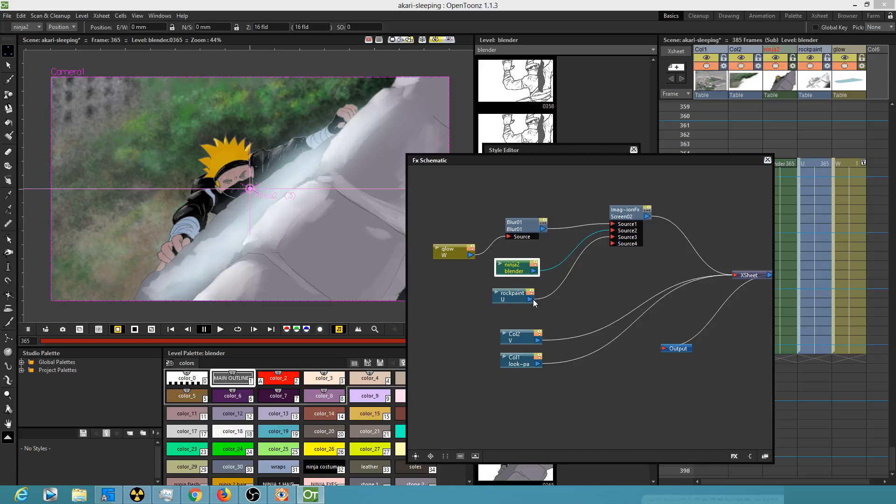
Link rockpaint directly to XSheet and delete its link to the Screen node's third source.
drag(531, 299, 737, 275)
click(572, 268)
key(Delete)
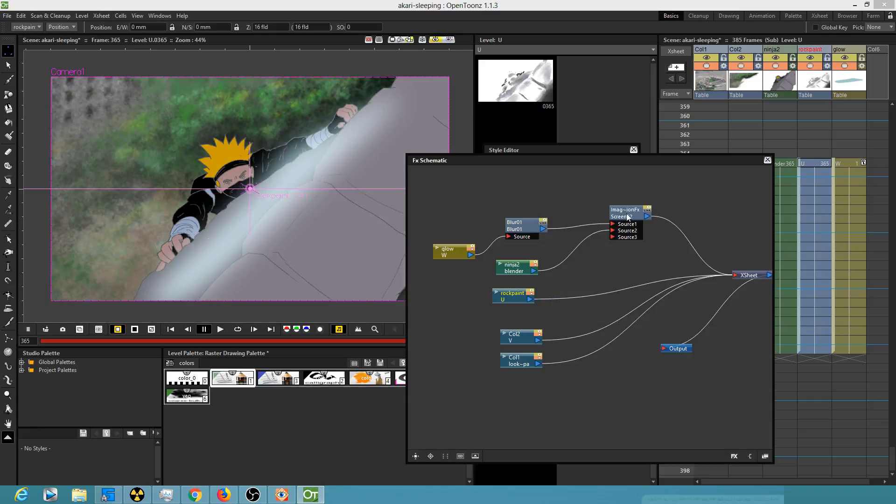
Replace the Screen effect with Overlay Ino and rearrange the rockpaint and Overlay nodes in the schematic.
click(626, 215)
right_click(627, 214)
mouse_move(673, 228)
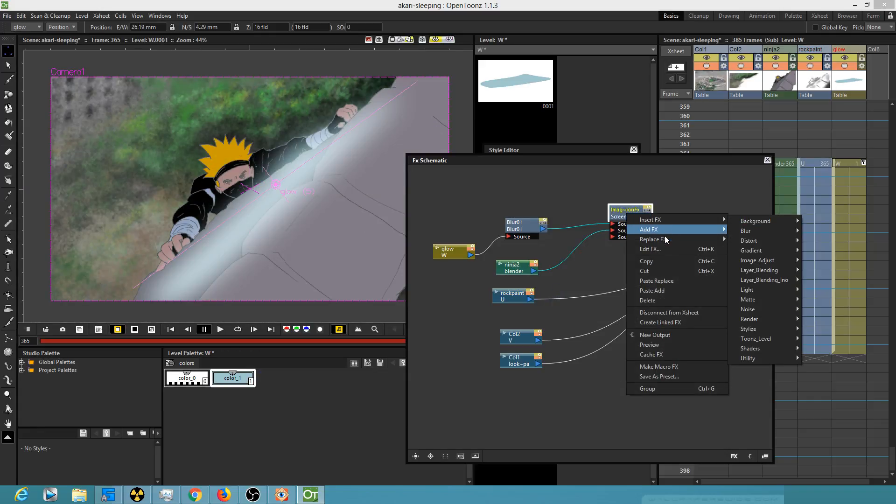
mouse_move(792, 300)
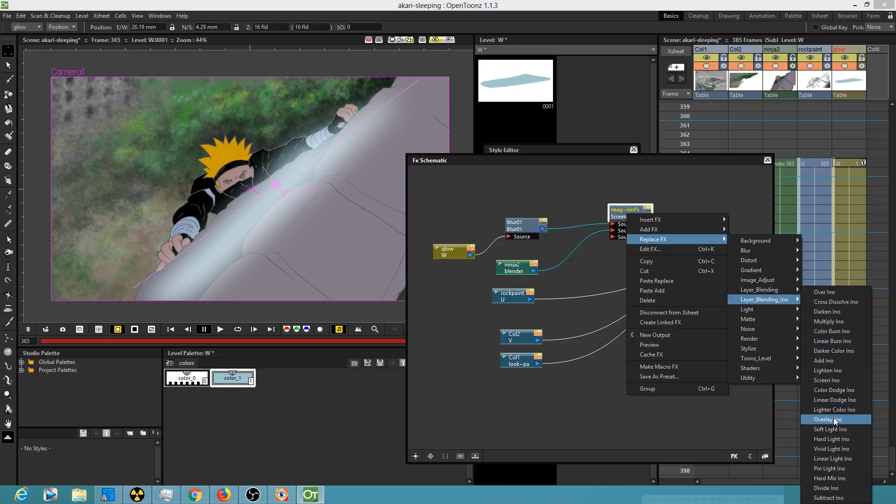
click(834, 419)
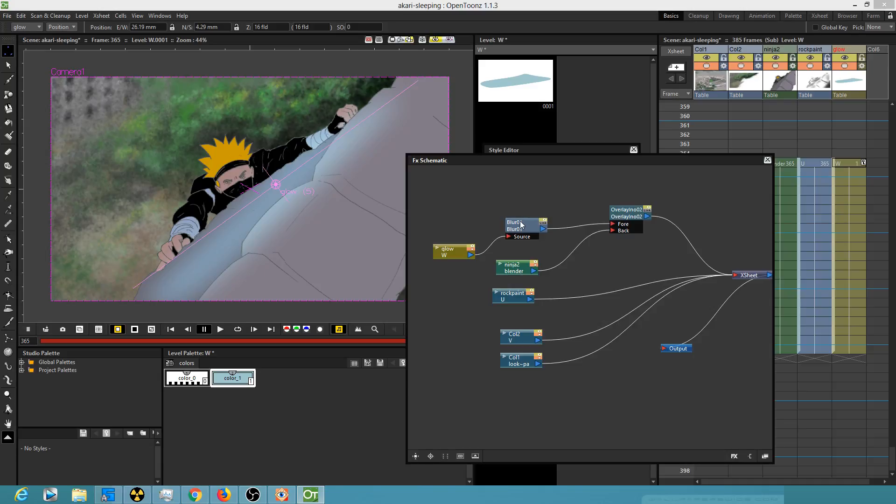
drag(515, 296, 522, 300)
drag(629, 216, 612, 227)
click(633, 220)
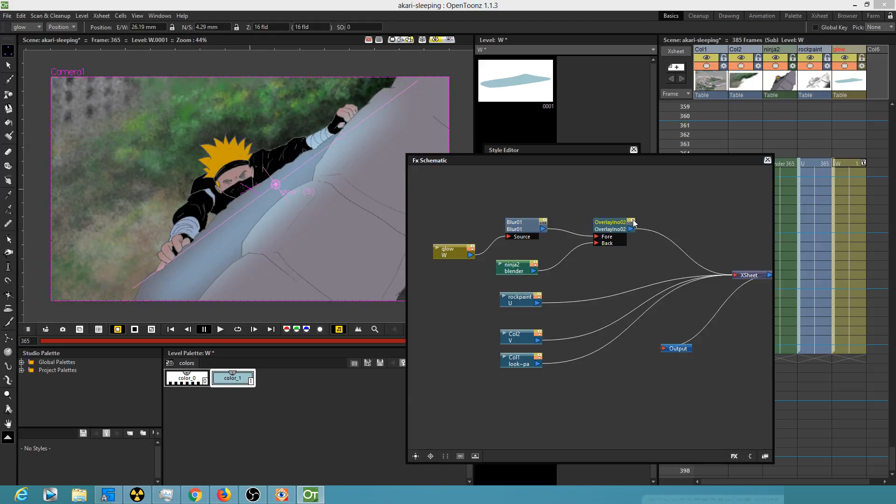
Move the rockpaint column after the glow column in the Xsheet.
click(524, 301)
click(813, 50)
drag(812, 48, 848, 49)
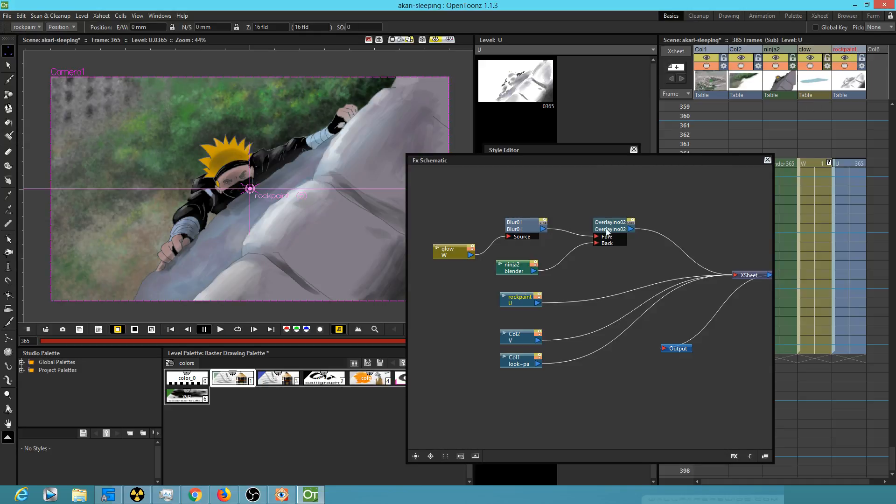
Try a second Overlay Ino between the first one and XSheet, with rockpaint linked to its Back input.
drag(615, 225, 603, 218)
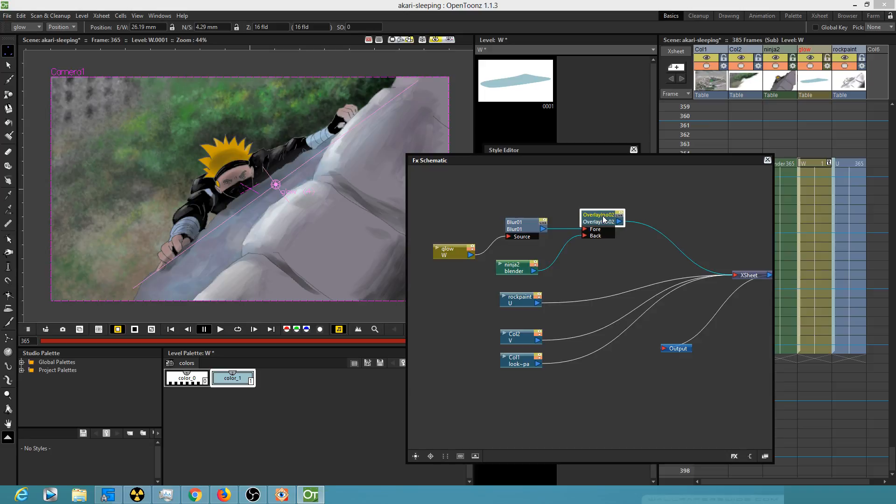
click(679, 247)
right_click(677, 247)
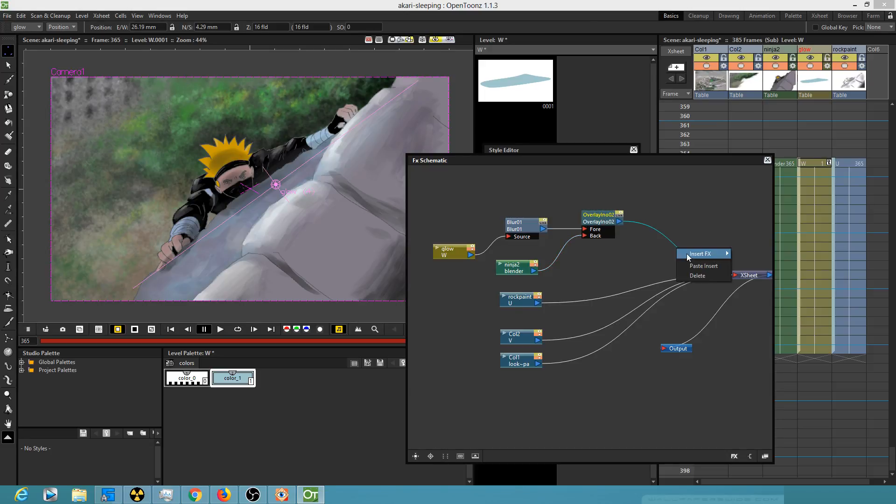
mouse_move(688, 256)
mouse_move(775, 315)
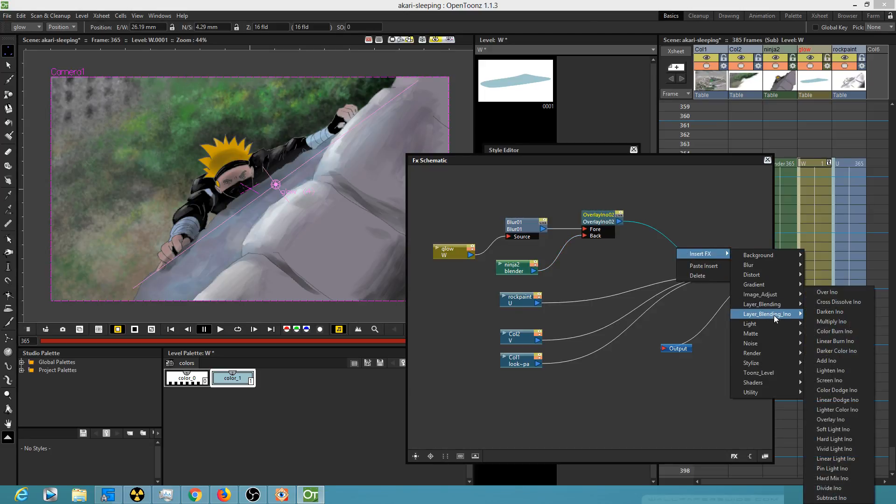
click(846, 419)
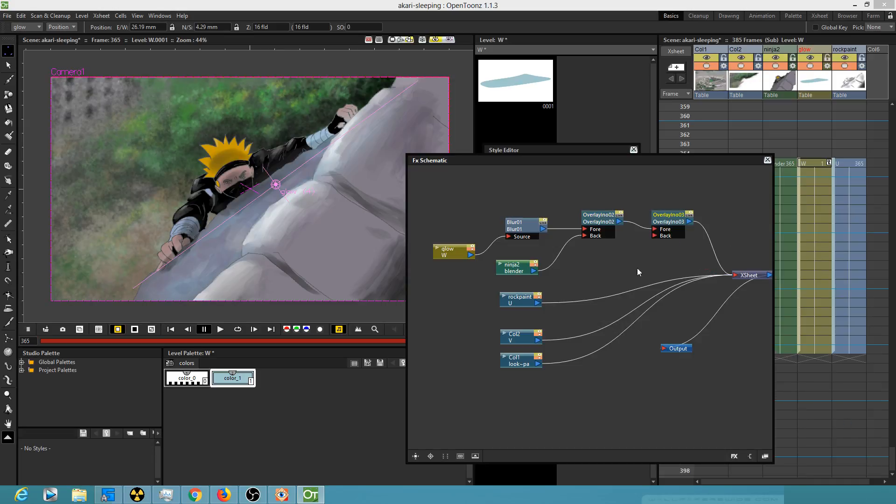
drag(541, 302, 662, 236)
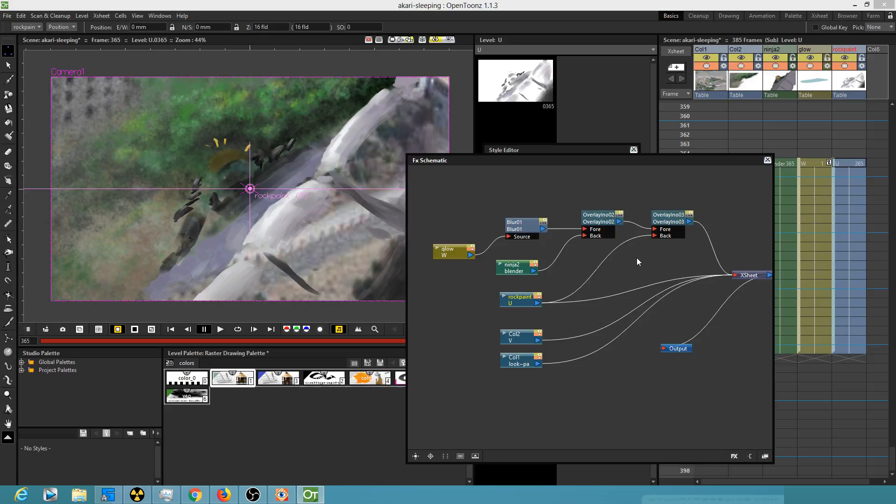
drag(658, 223, 665, 235)
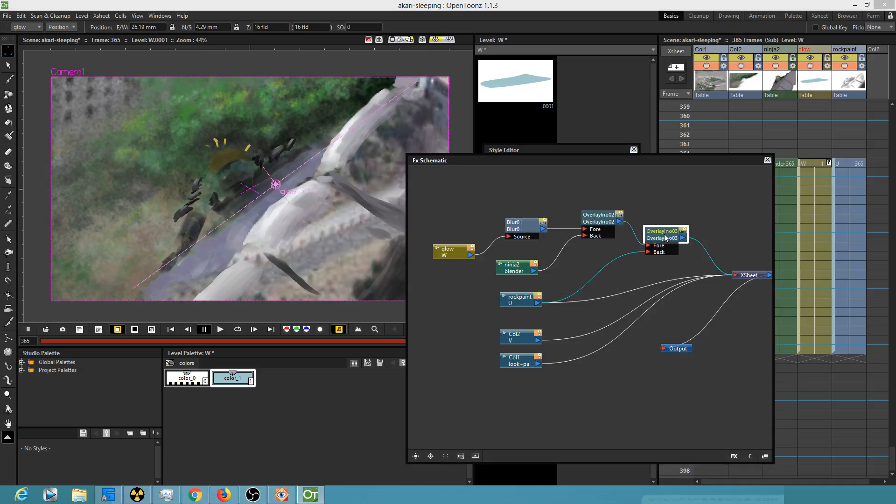
key(Delete)
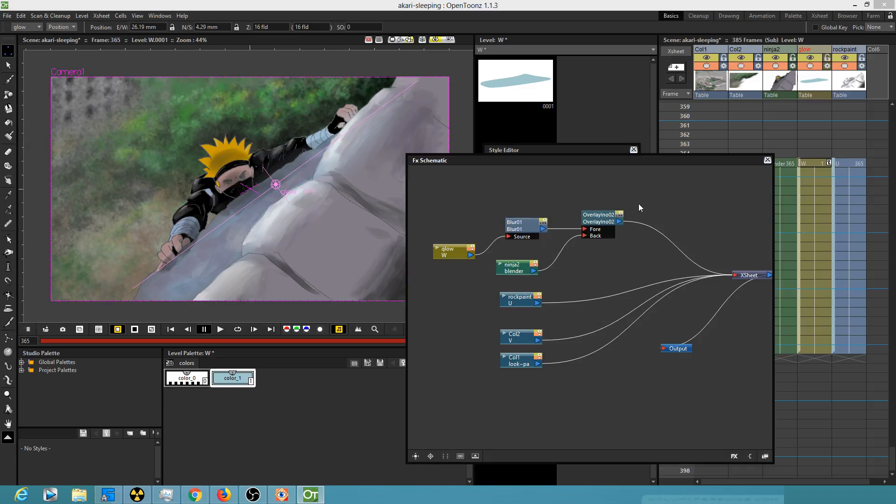
Hide the glow column in the camera view and close the Fx Schematic.
click(528, 266)
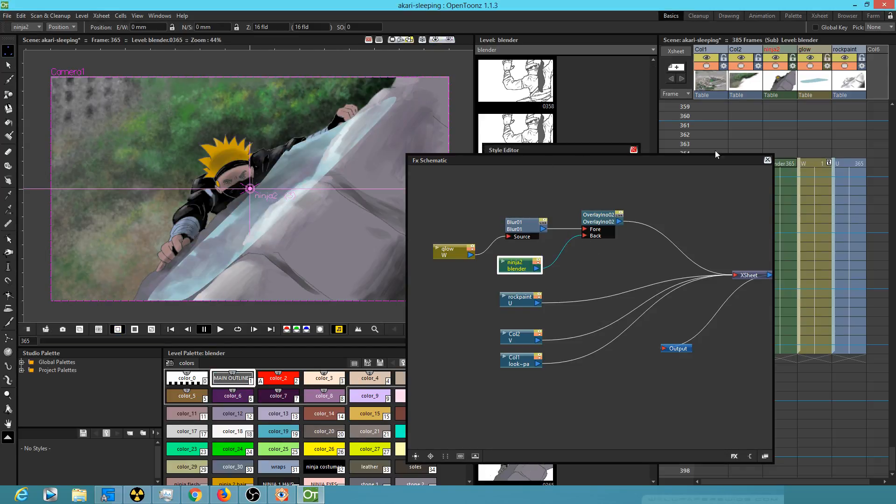
click(810, 66)
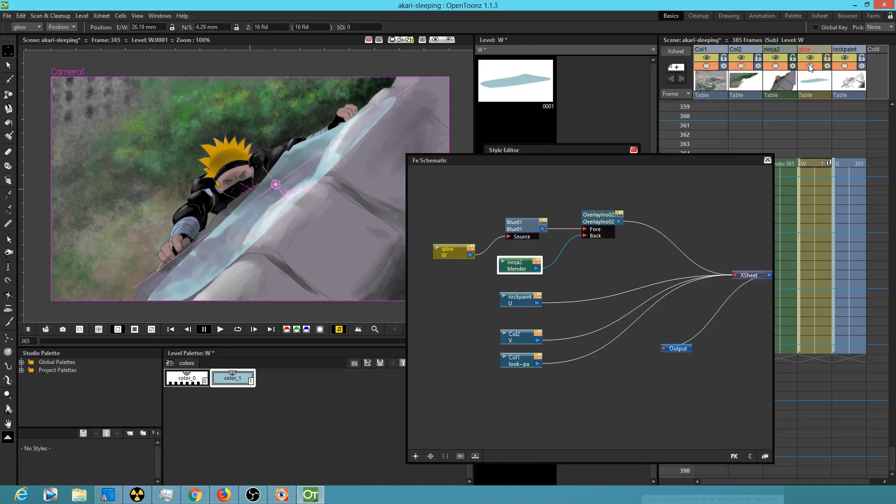
click(767, 160)
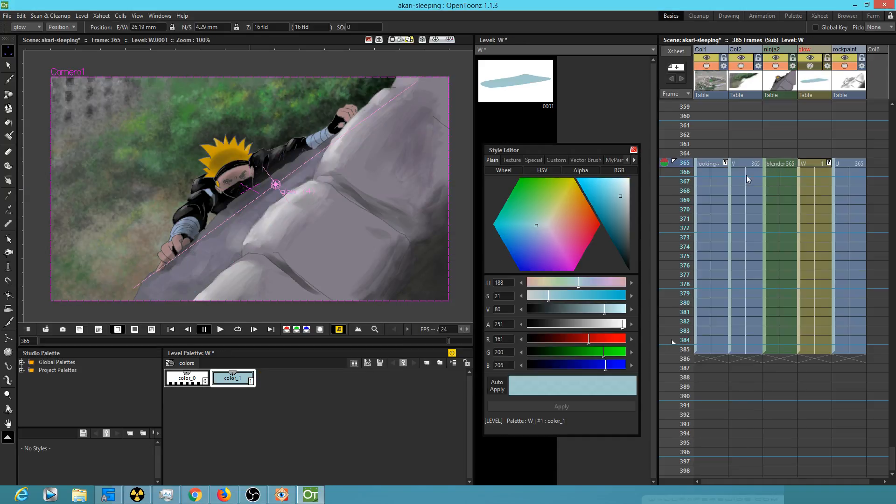
mouse_move(679, 166)
mouse_down()
mouse_move(674, 302)
mouse_move(687, 169)
mouse_up()
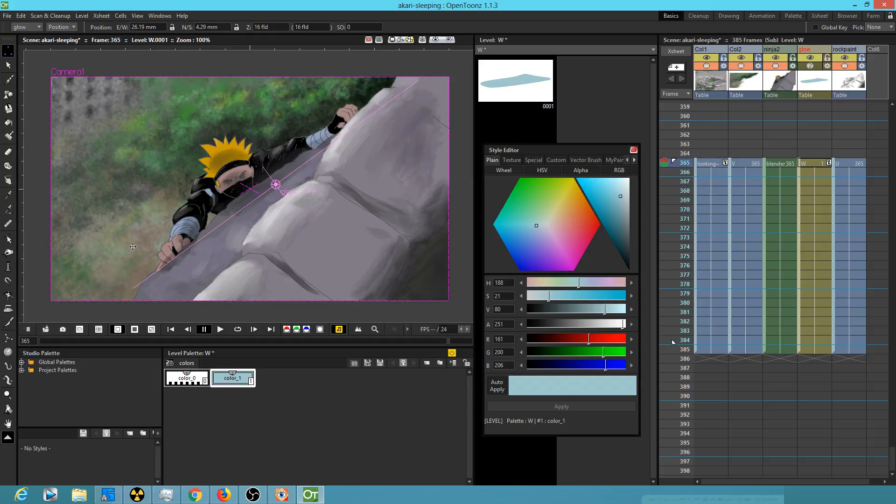
Select the rockpaint drawing at frame 365 and sample a light grey from the lit rock edge for the brush.
scroll(240, 211, up, 1)
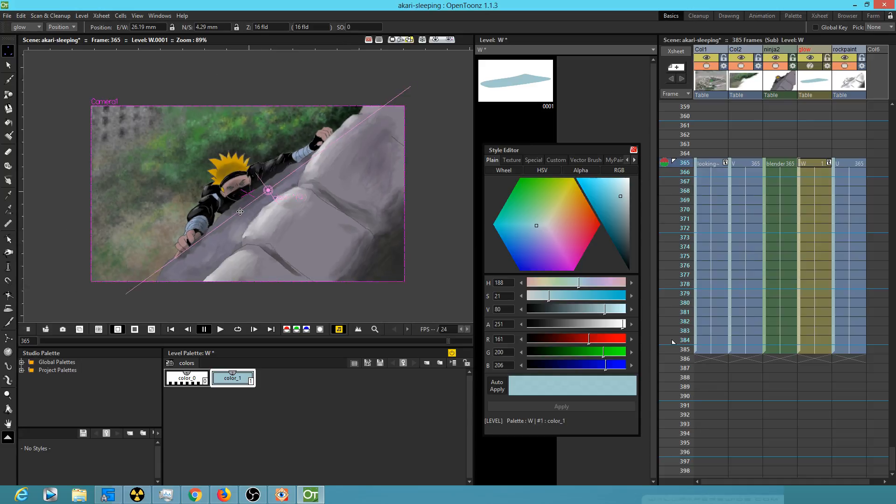
scroll(240, 212, up, 1)
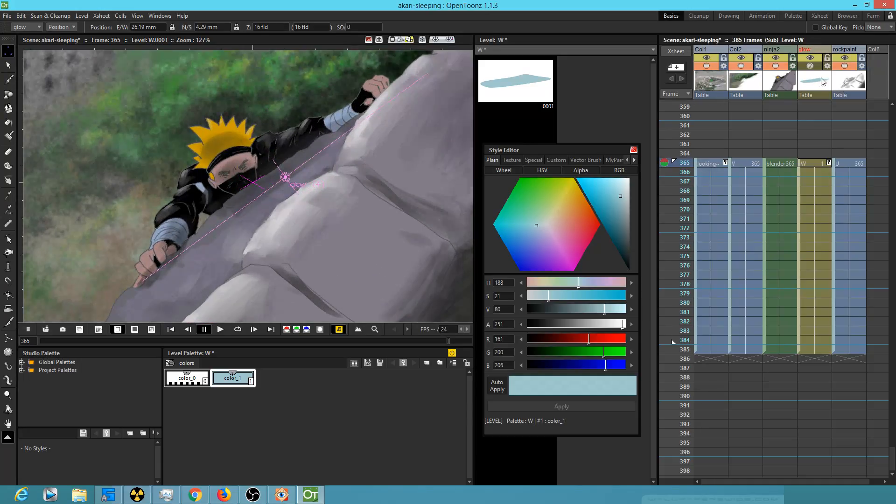
click(845, 163)
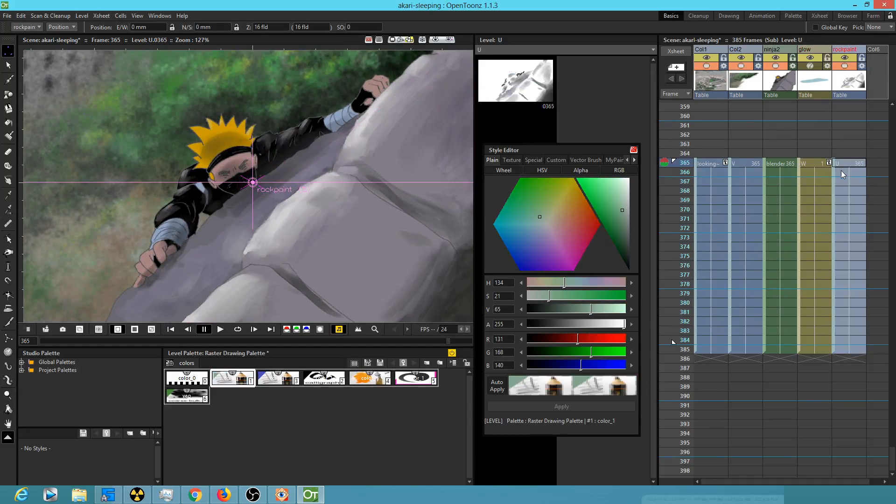
click(844, 166)
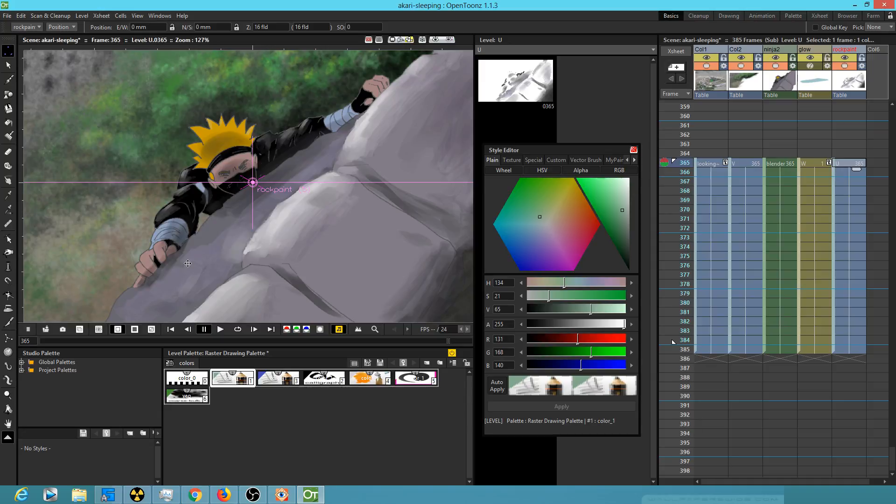
key(b)
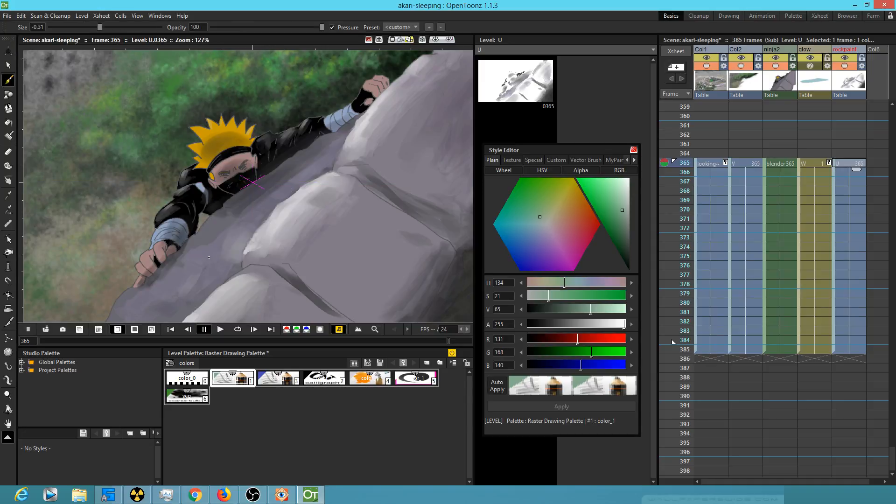
key(r)
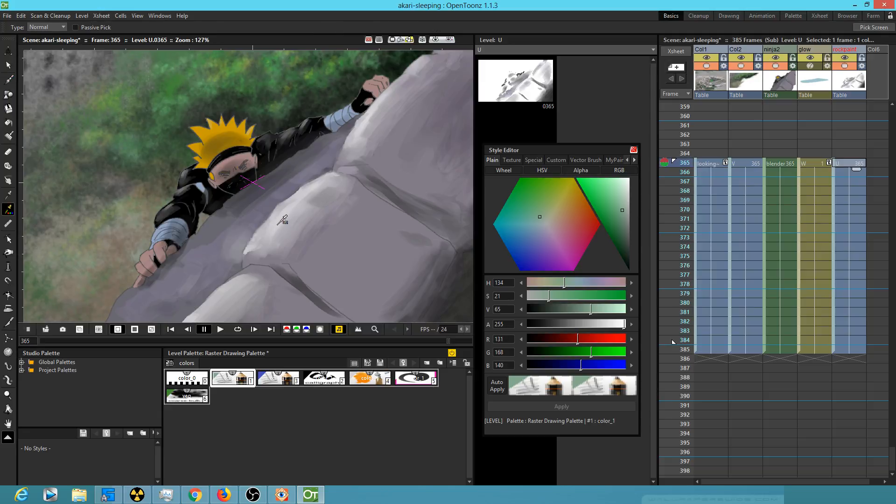
click(275, 228)
key(b)
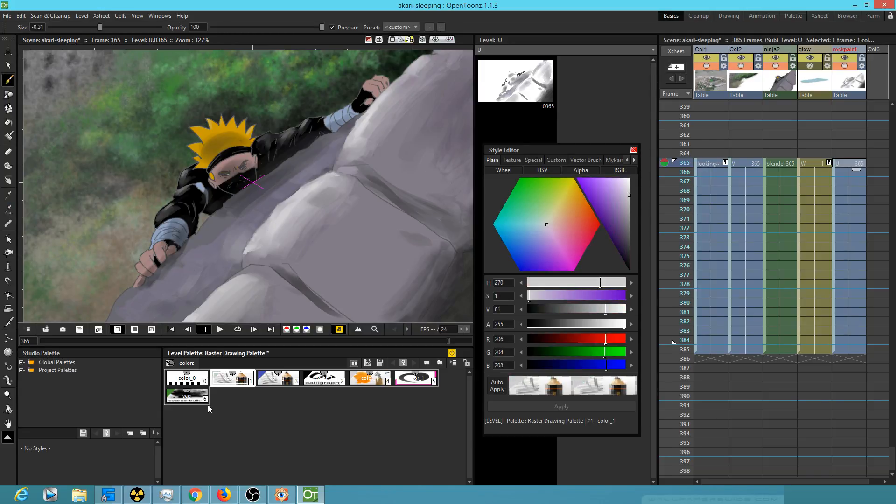
Choose the orange-paint brush style #4 and sample the rock's mid grey as its colour.
click(192, 397)
click(848, 162)
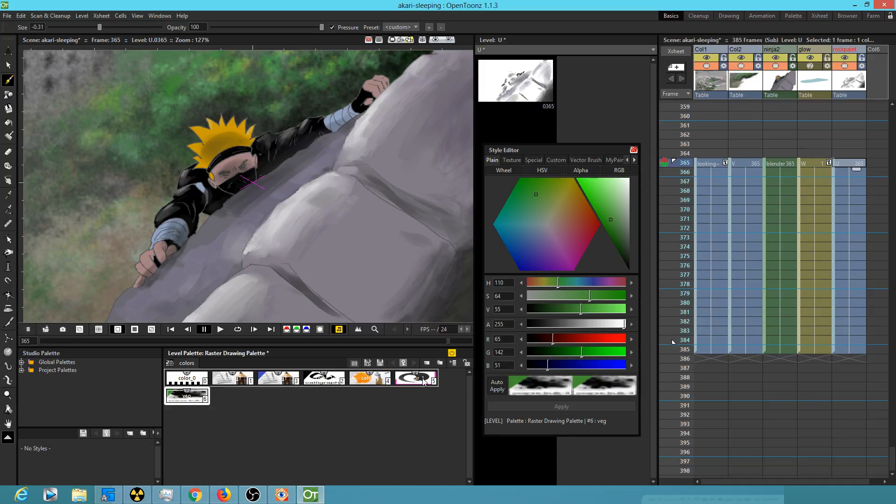
click(368, 382)
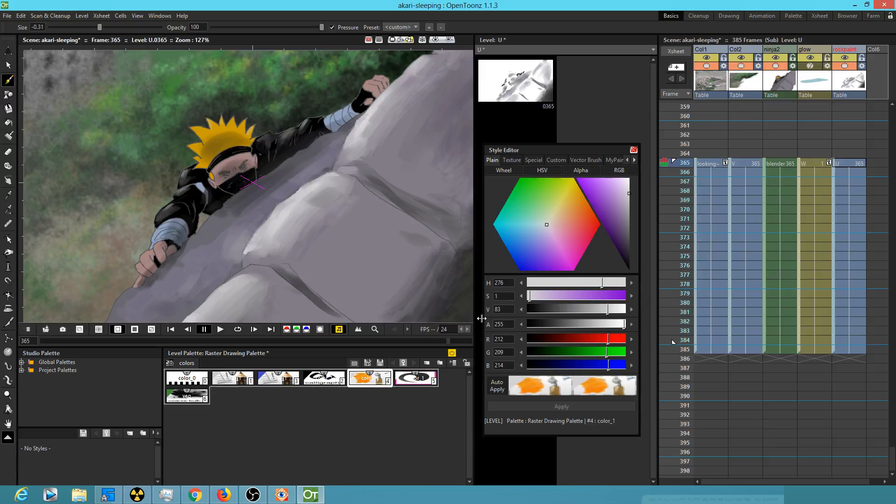
key(r)
click(294, 233)
key(b)
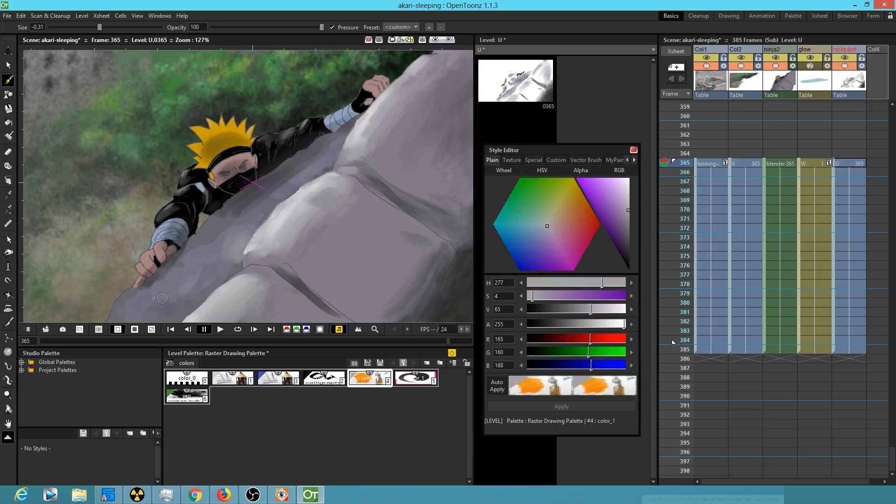
Paint grey strokes over the shaded rock face beneath the ninja, reducing the brush size to -0.92.
mouse_move(124, 318)
mouse_down()
mouse_move(156, 296)
mouse_move(136, 316)
mouse_up()
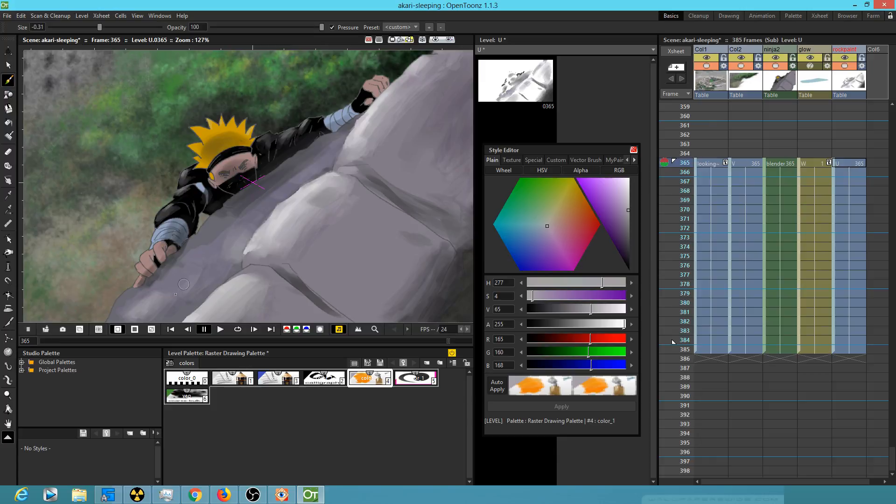
drag(182, 279, 210, 254)
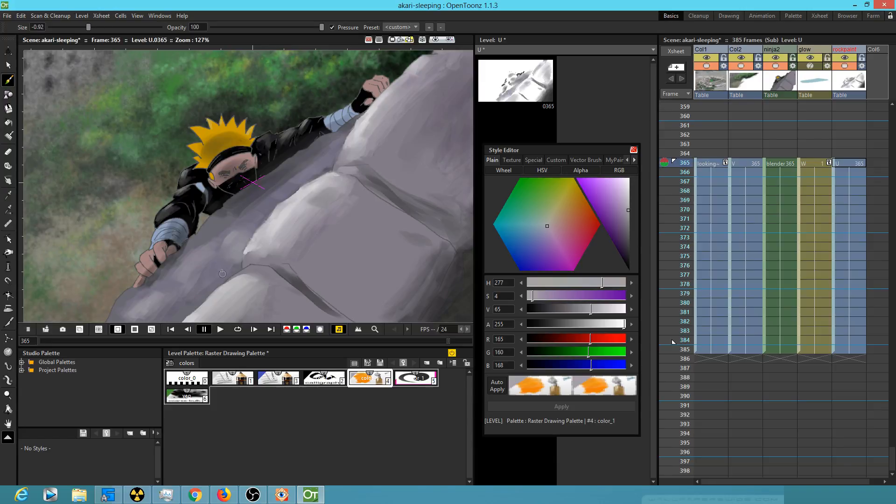
mouse_move(211, 266)
mouse_down()
mouse_move(195, 288)
mouse_move(203, 284)
mouse_up()
mouse_move(271, 195)
mouse_down()
mouse_move(259, 212)
mouse_move(260, 200)
mouse_up()
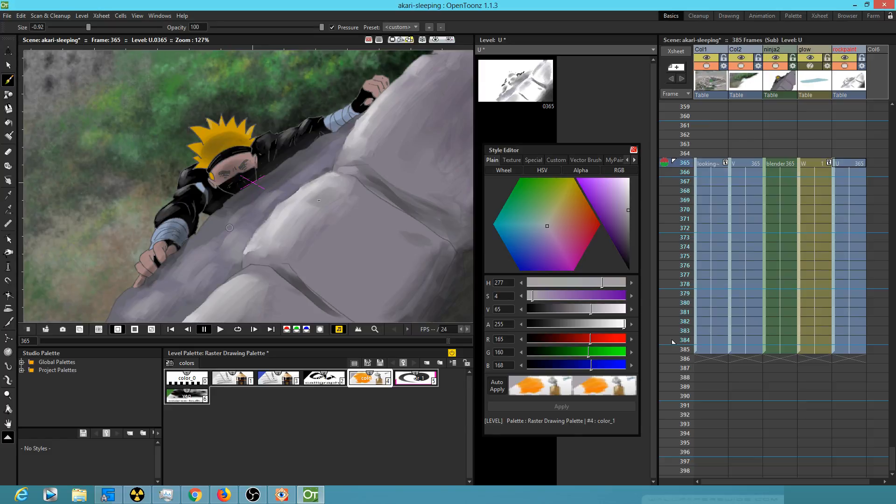
mouse_move(302, 173)
mouse_down()
mouse_move(336, 141)
mouse_move(322, 154)
mouse_up()
Undo the last few brush strokes on the shaded rock face.
key(ctrl+z)
key(ctrl+z)
key(ctrl+z)
key(ctrl+z)
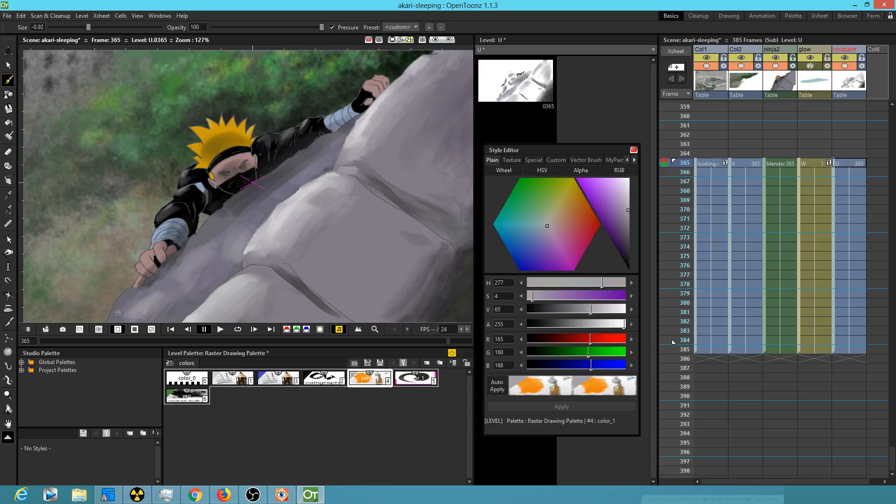
Set the colour of brush style #4 to a dark grey with RGB 61, 61, 61 and save the scene.
drag(200, 267, 221, 188)
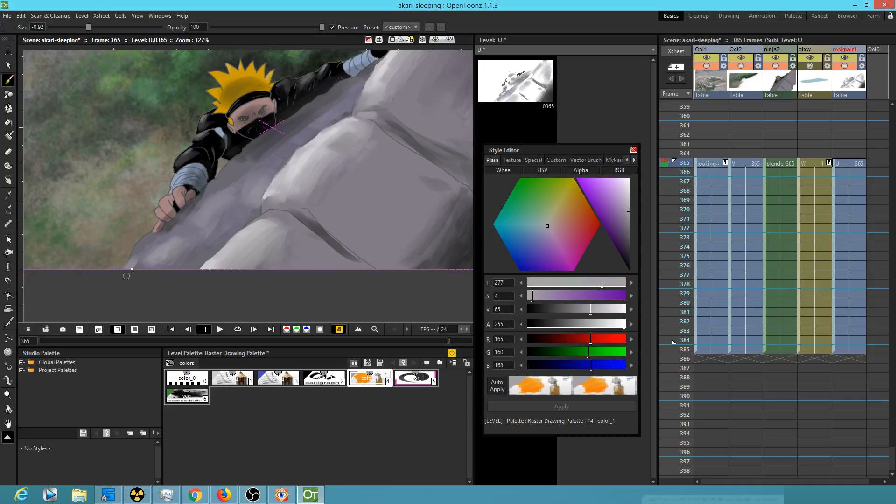
mouse_move(377, 216)
mouse_down()
mouse_move(299, 317)
mouse_move(378, 275)
mouse_up()
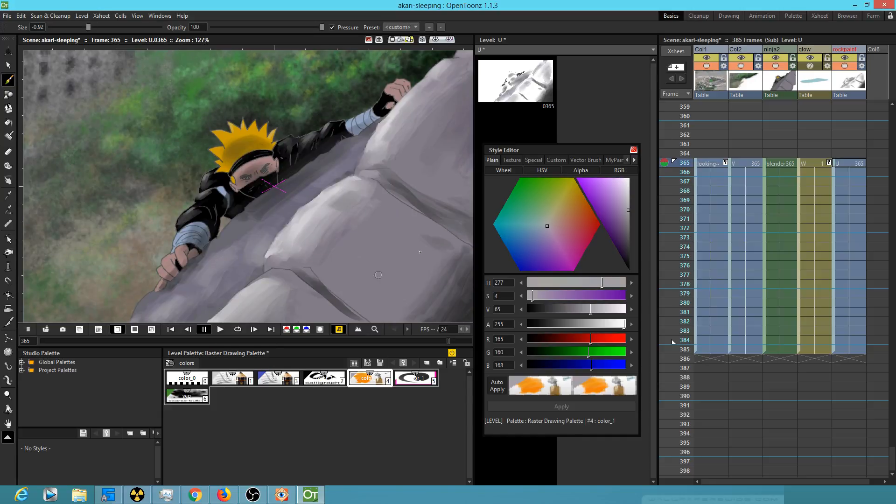
drag(627, 220, 629, 248)
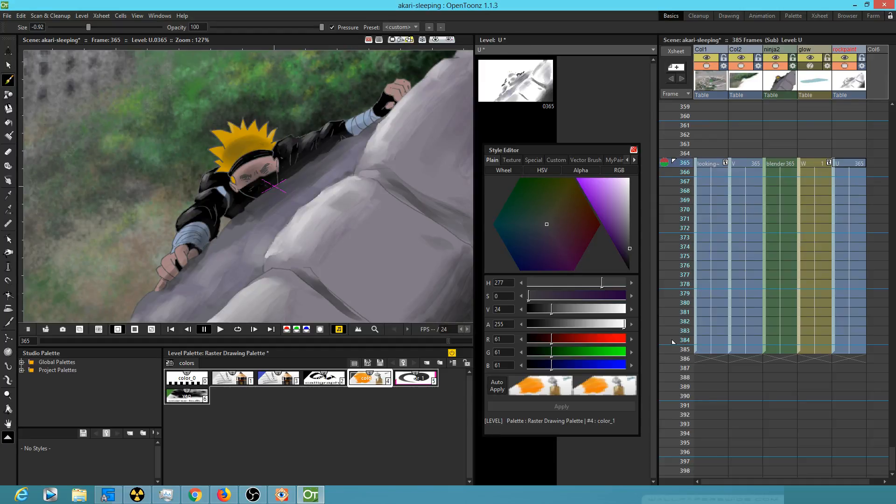
click(7, 16)
click(17, 46)
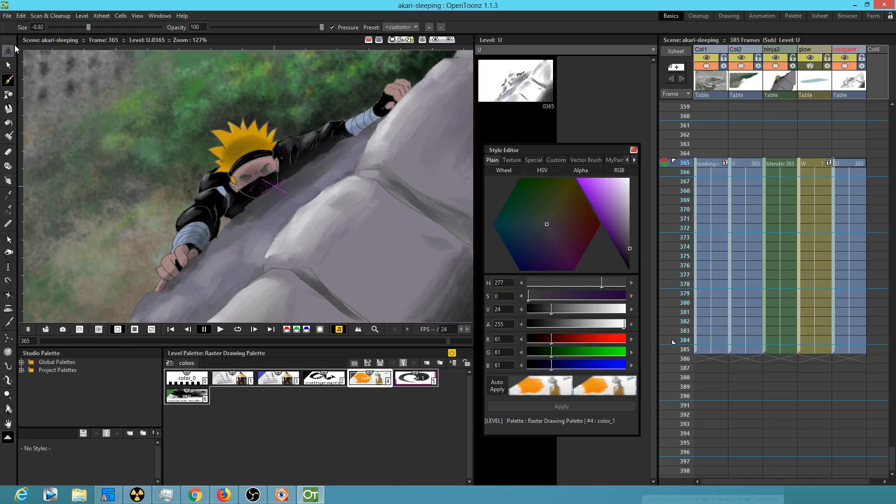